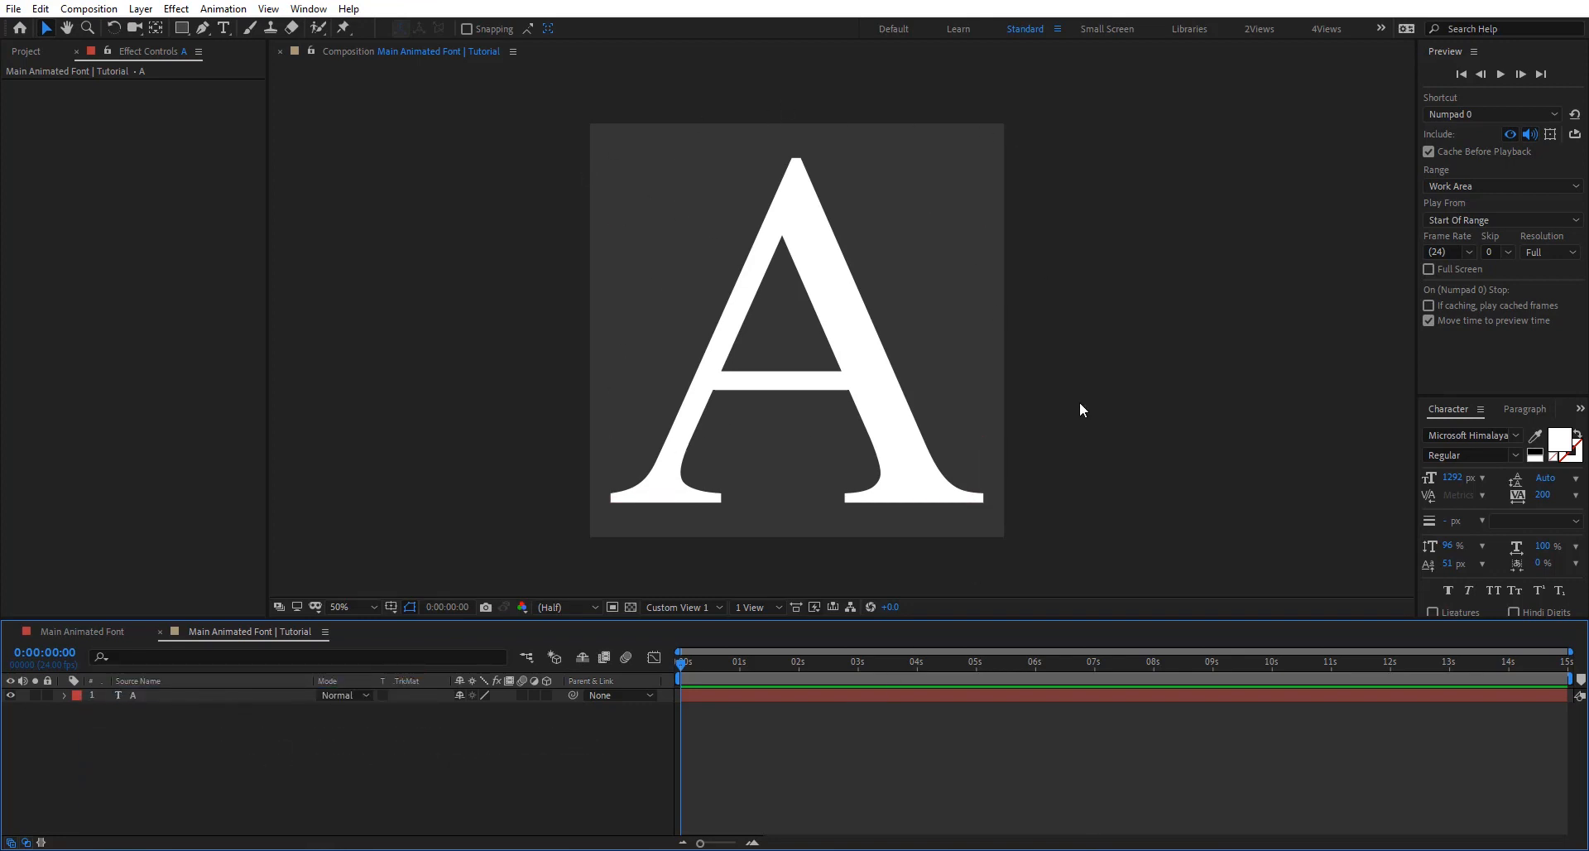
Step: Pre-compose the A text layer into a new composition named Letter A
left_click(177, 697)
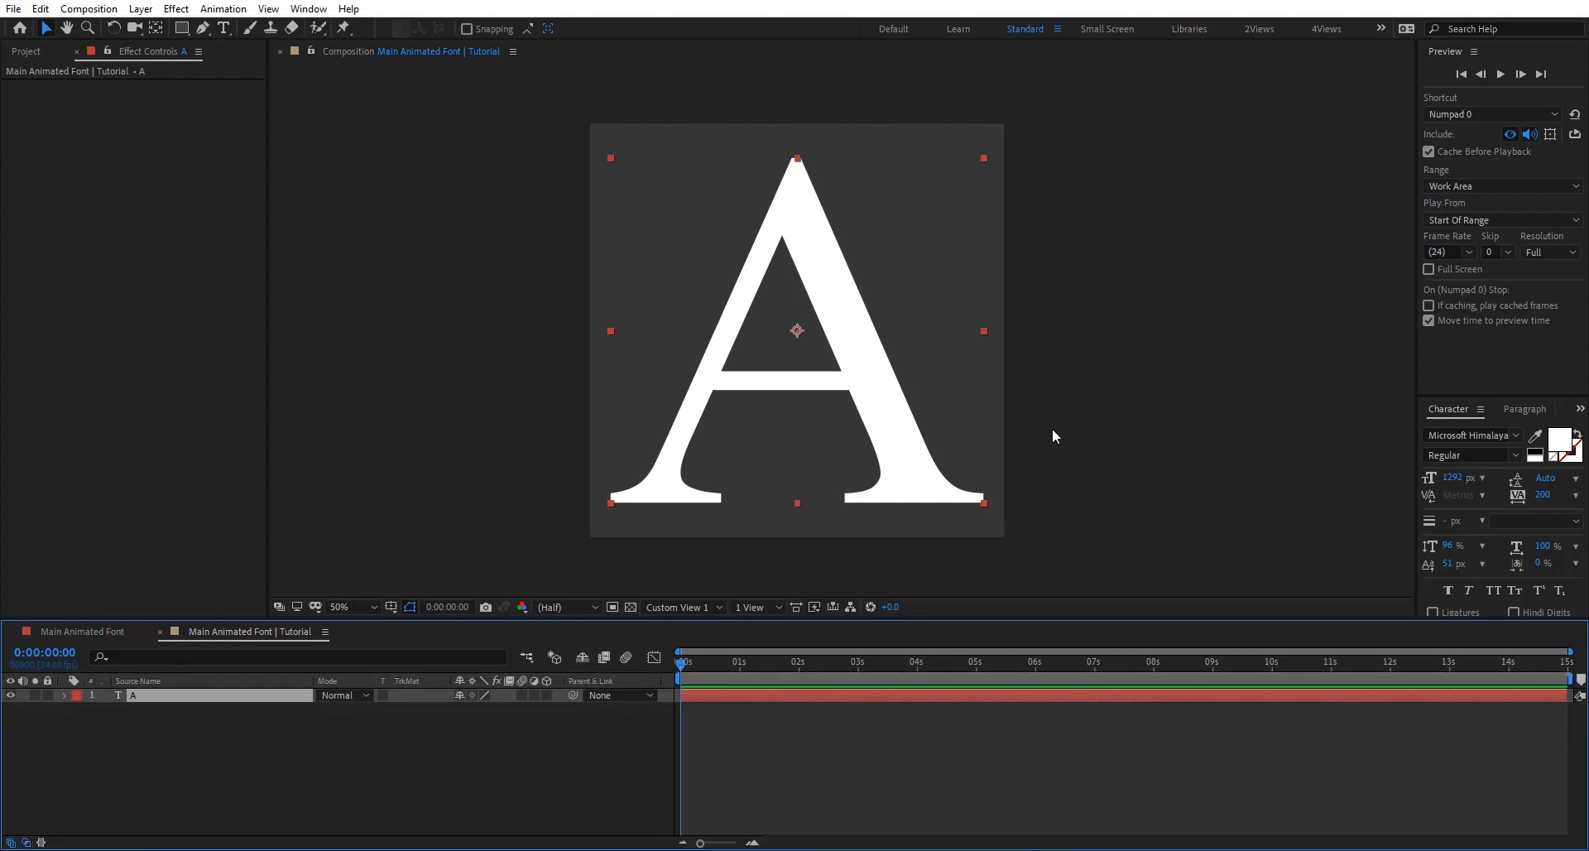
key("ctrl+shift+c")
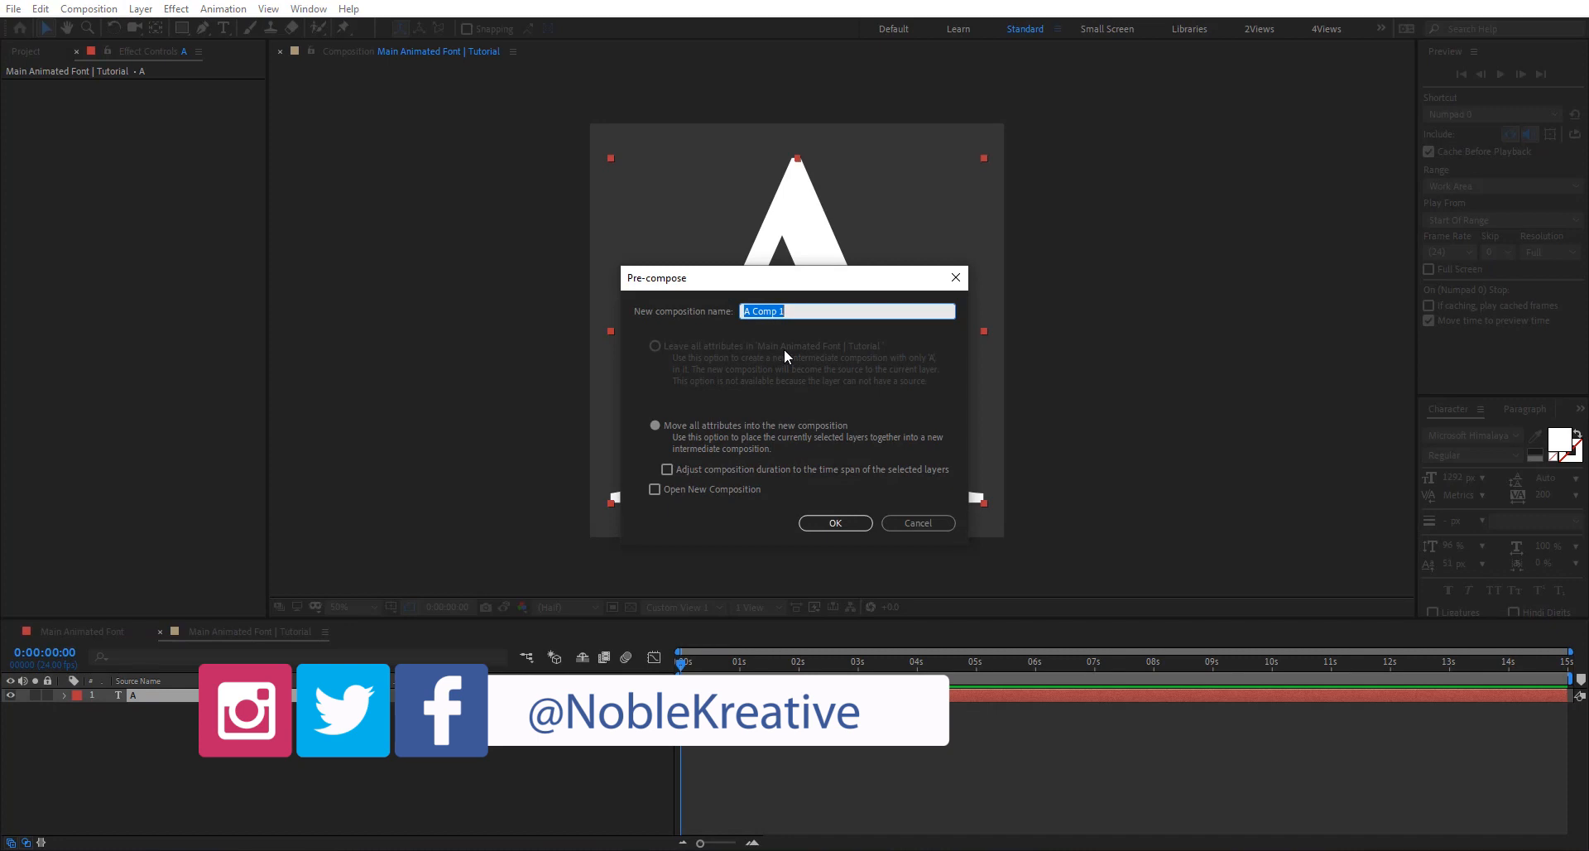
type("Letter A")
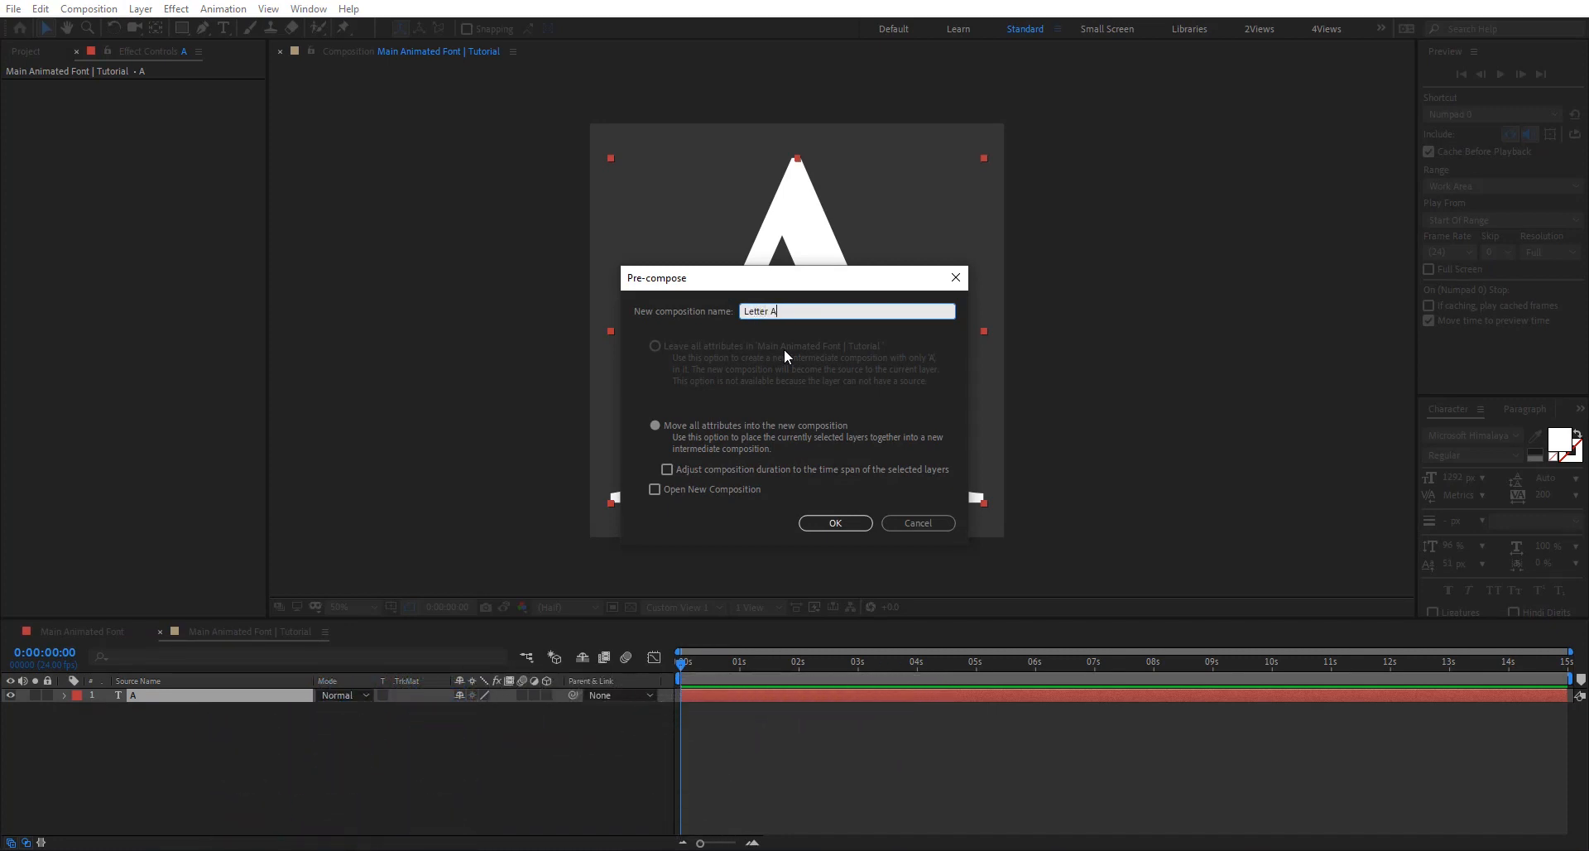
key("Return")
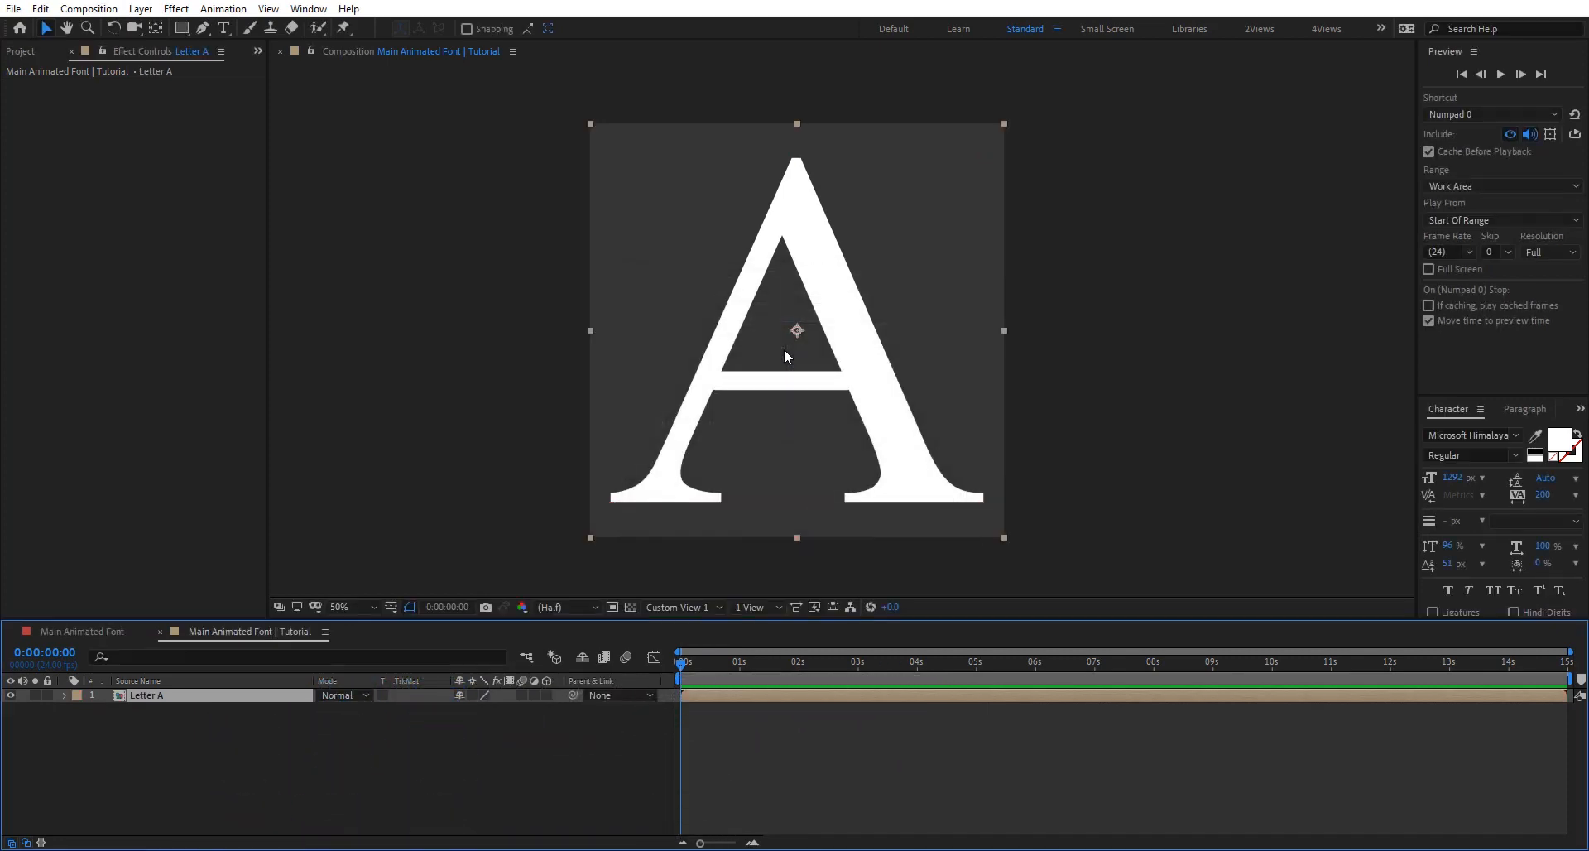
Step: Apply the Venetian Blinds effect to the Letter A layer and set its Transition Completion to 50%
key("ctrl+space")
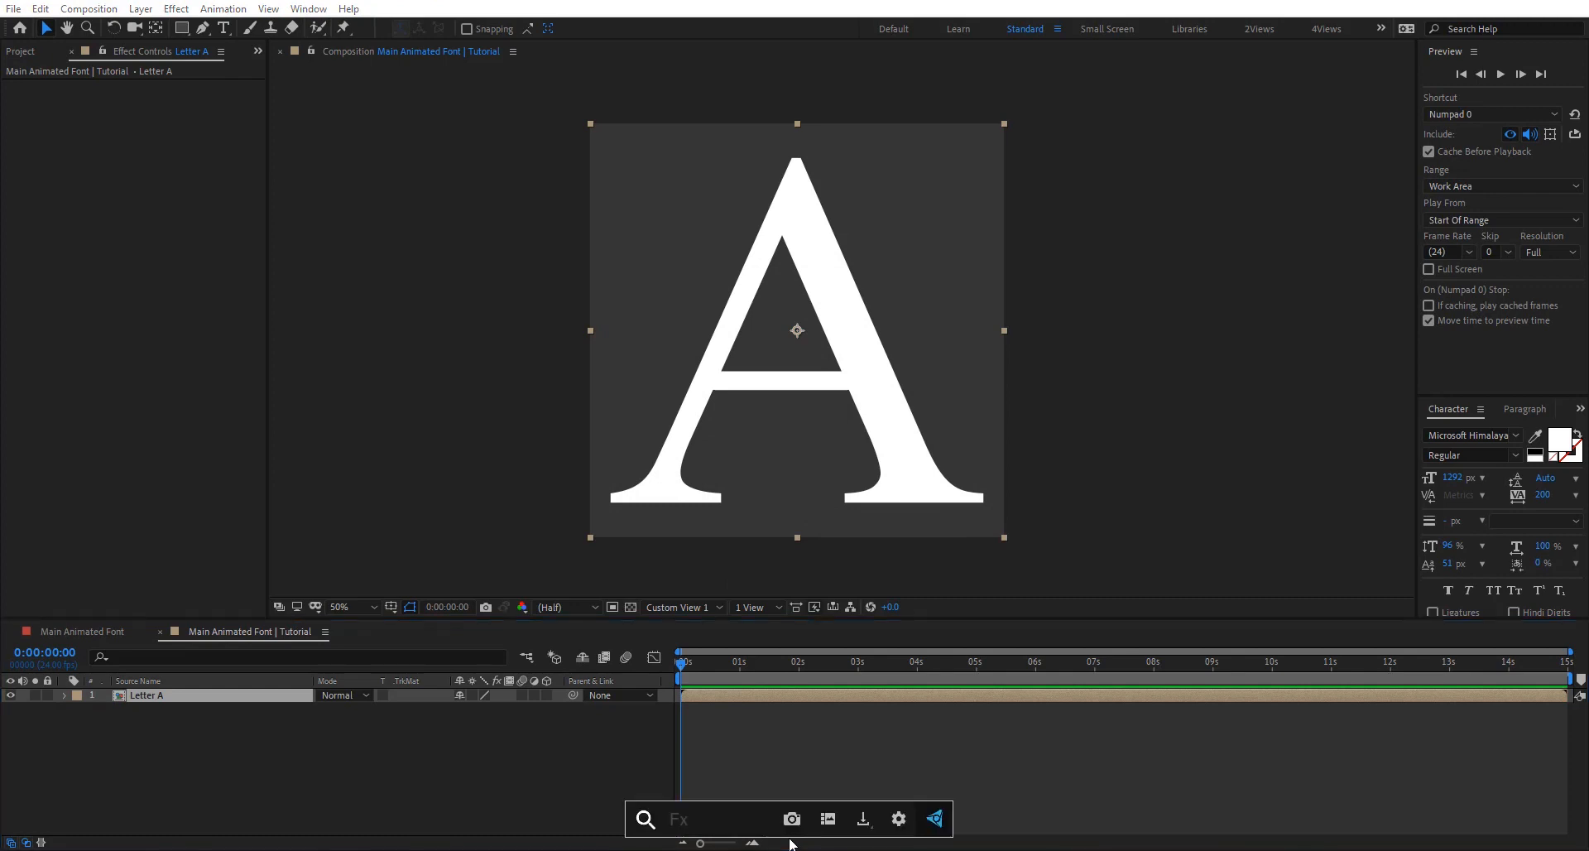
type("ven")
key("Return")
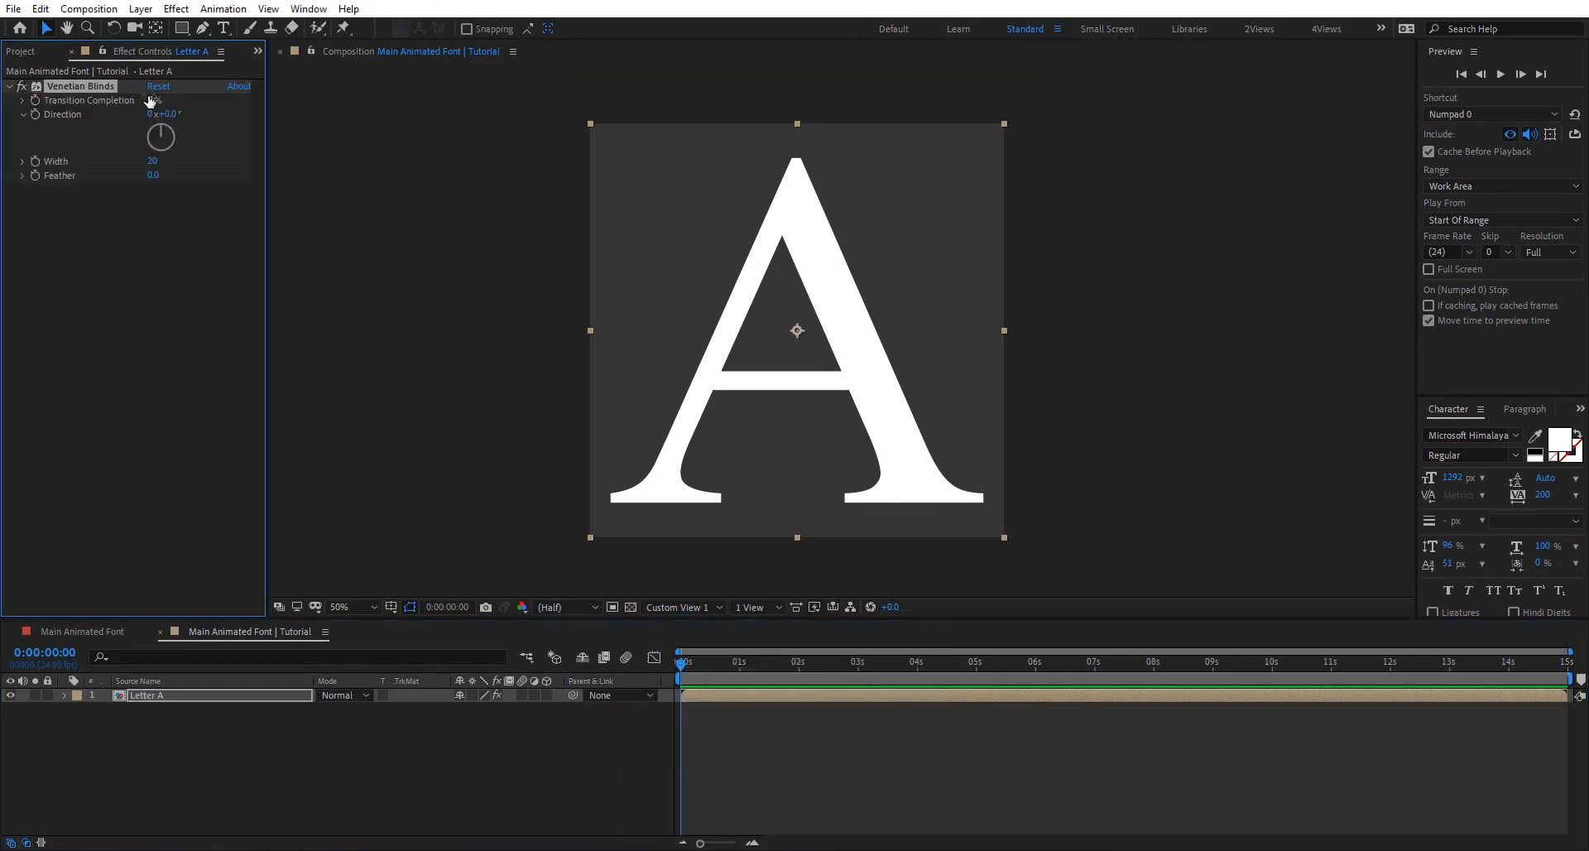
mouse_move(160, 100)
left_mouse_down()
mouse_move(187, 163)
mouse_move(142, 115)
left_mouse_up()
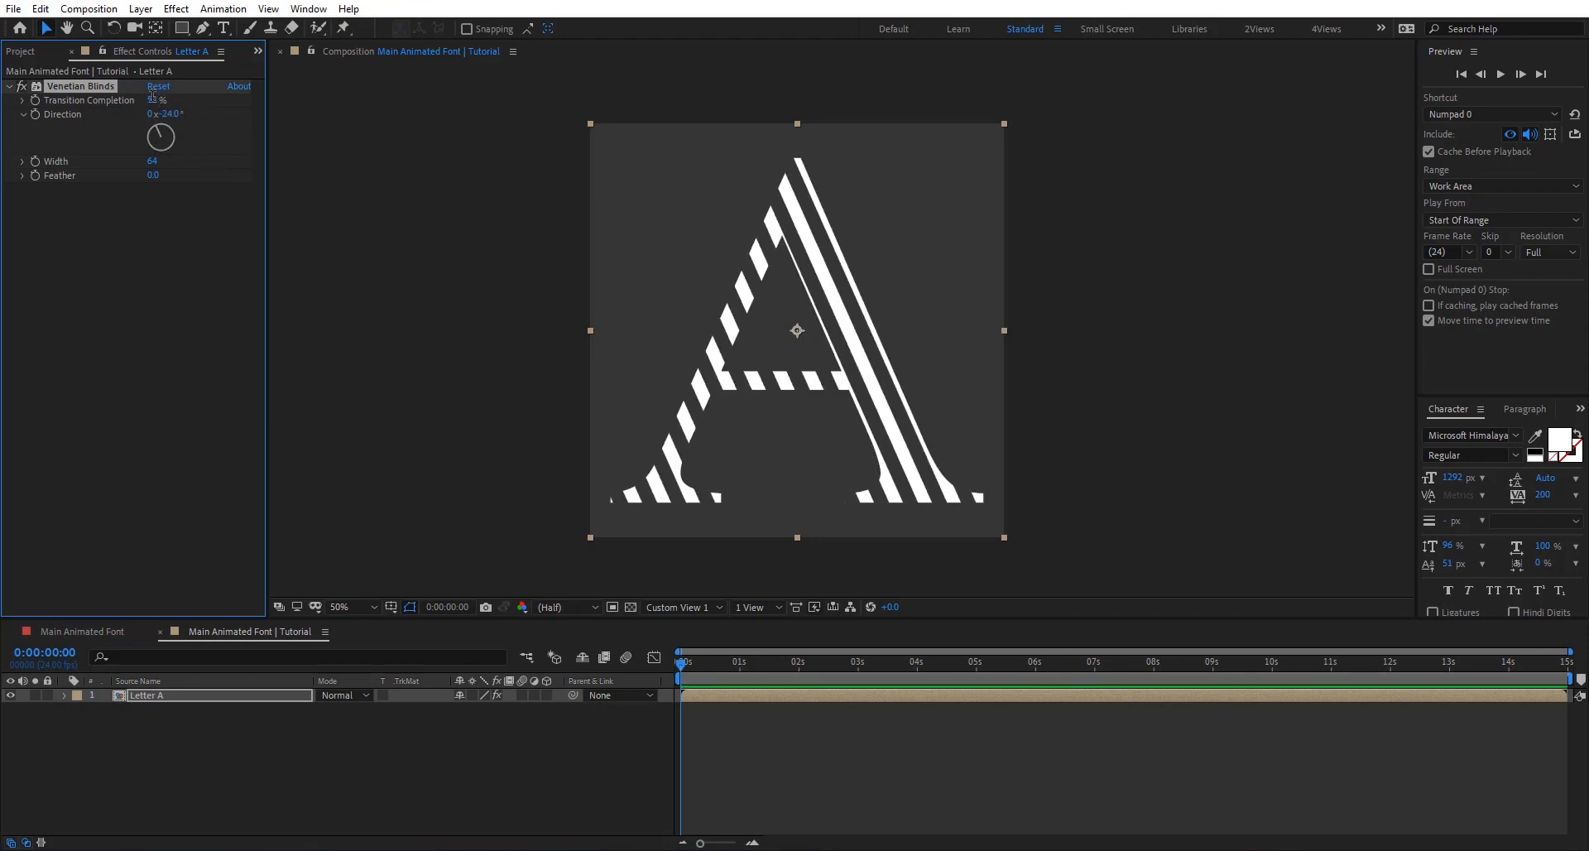
left_click(154, 100)
type("50")
key("Return")
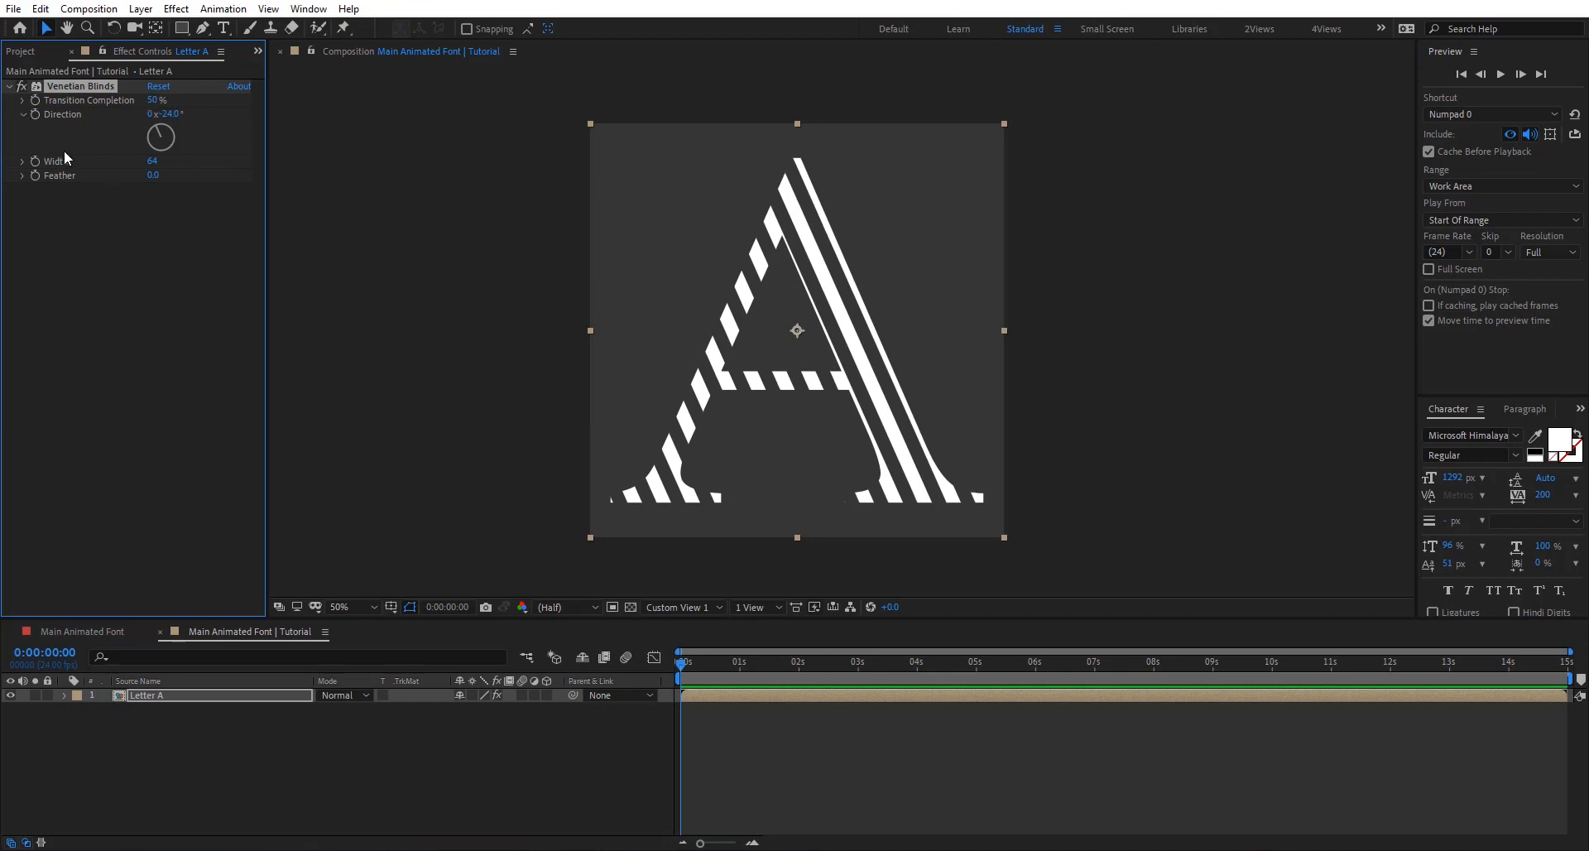
Step: Set the Venetian Blinds width to 20 and its direction to 45°
left_click(152, 163)
key("Return")
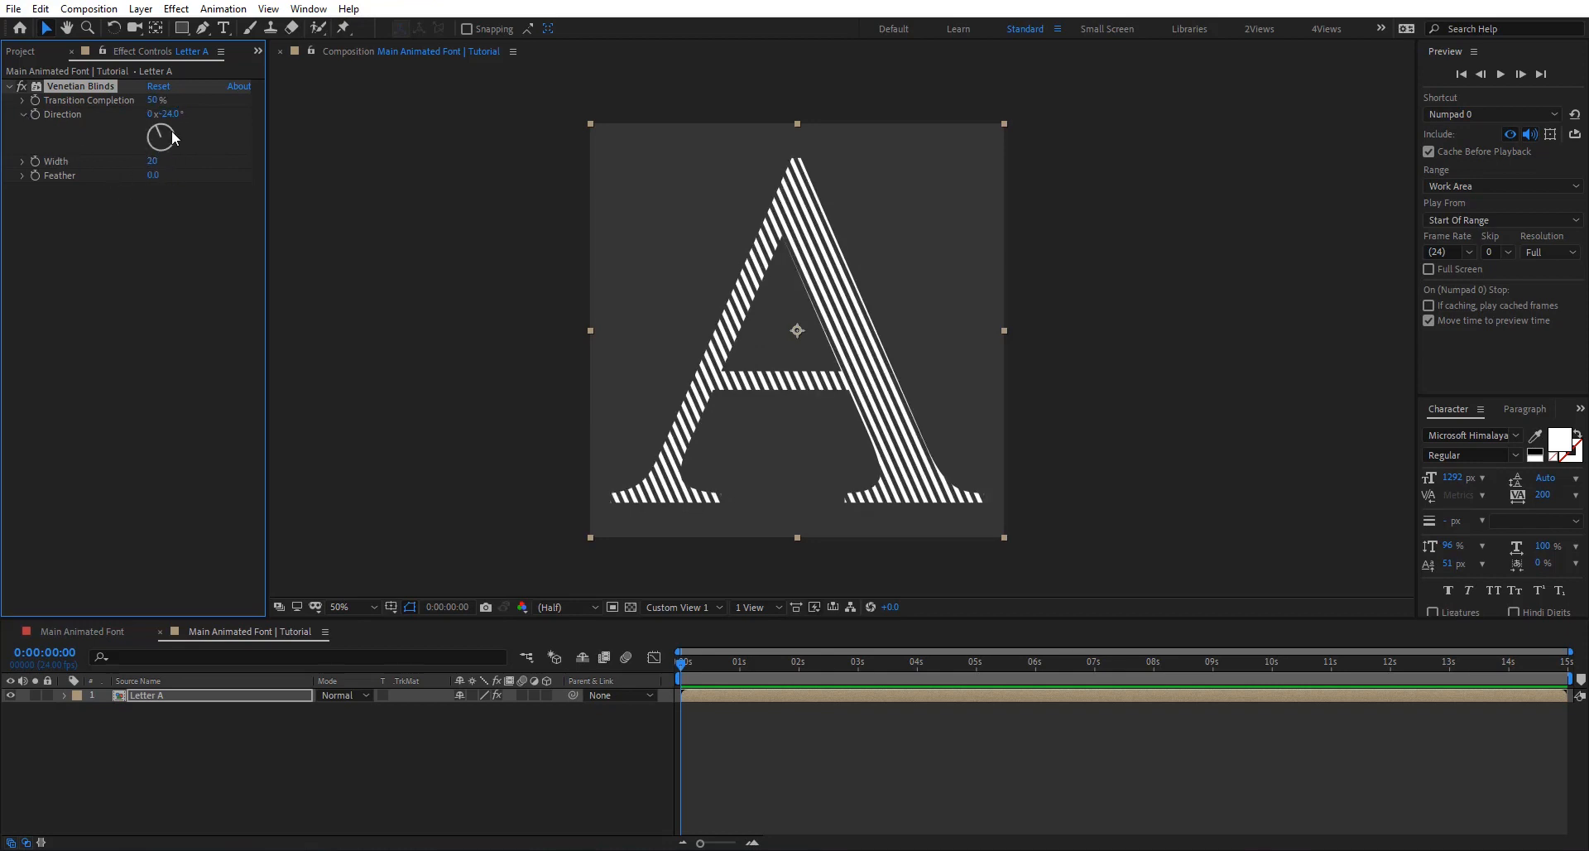
left_click(172, 131)
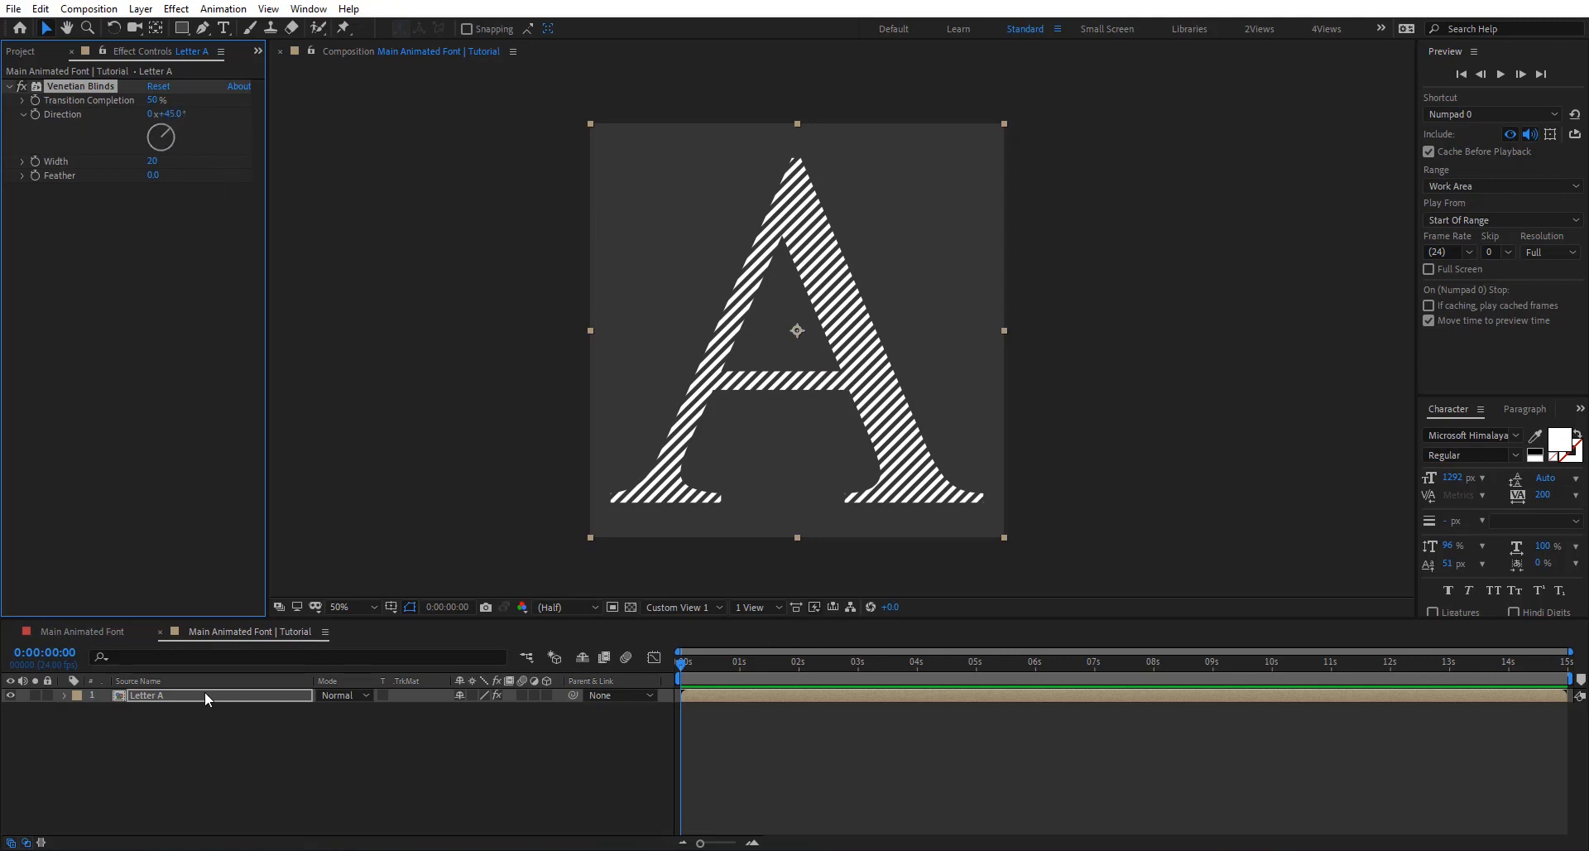
Step: Duplicate the Venetian Blinds effect and set the copy's direction to -45° for a crosshatched diamond pattern
key("ctrl+d")
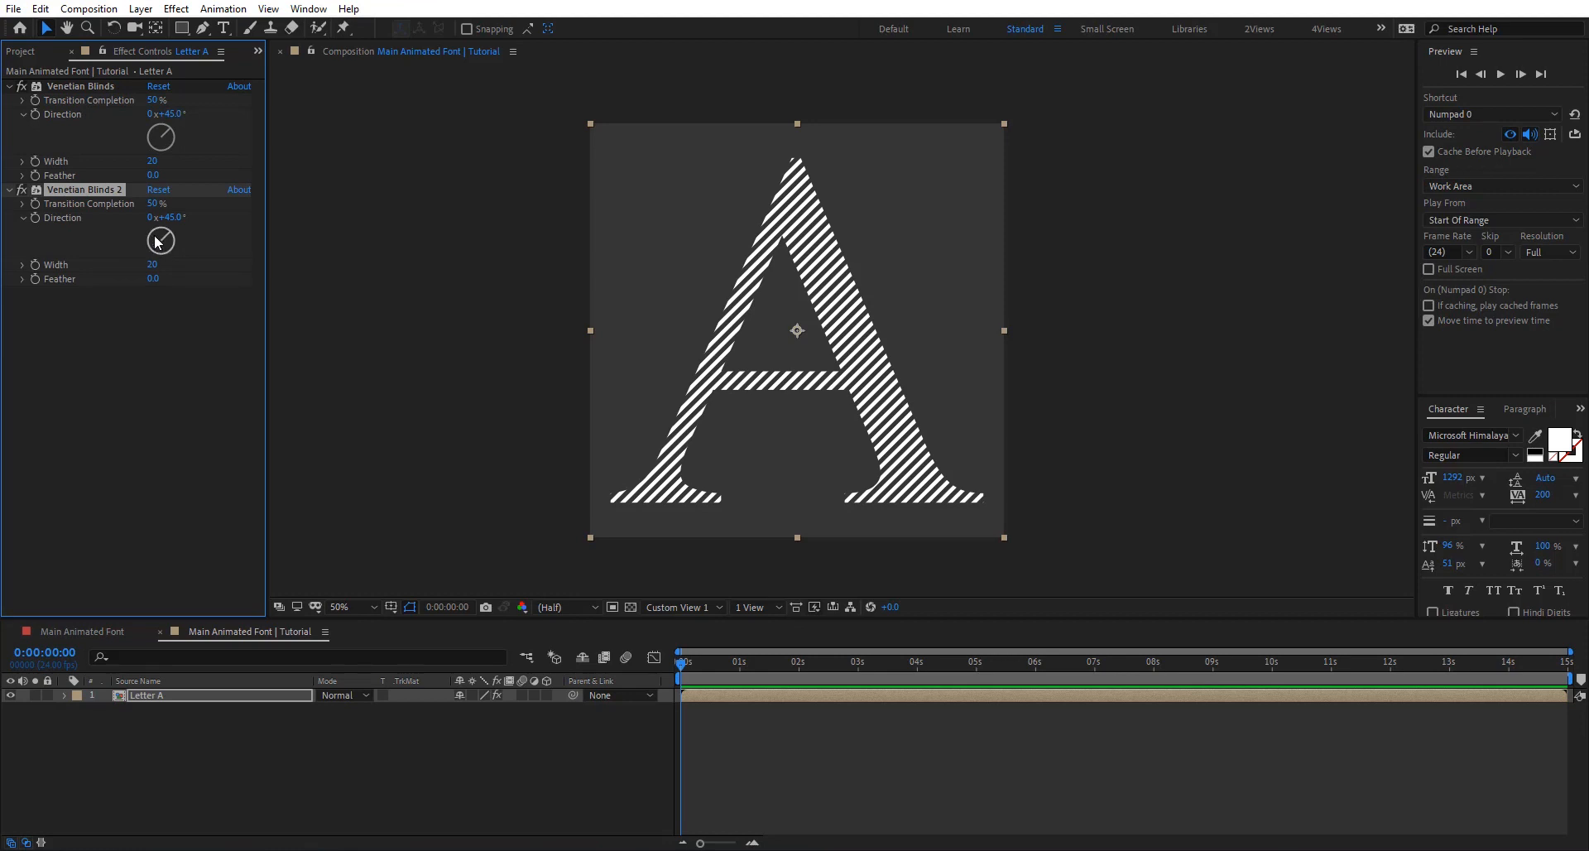
left_click(157, 241)
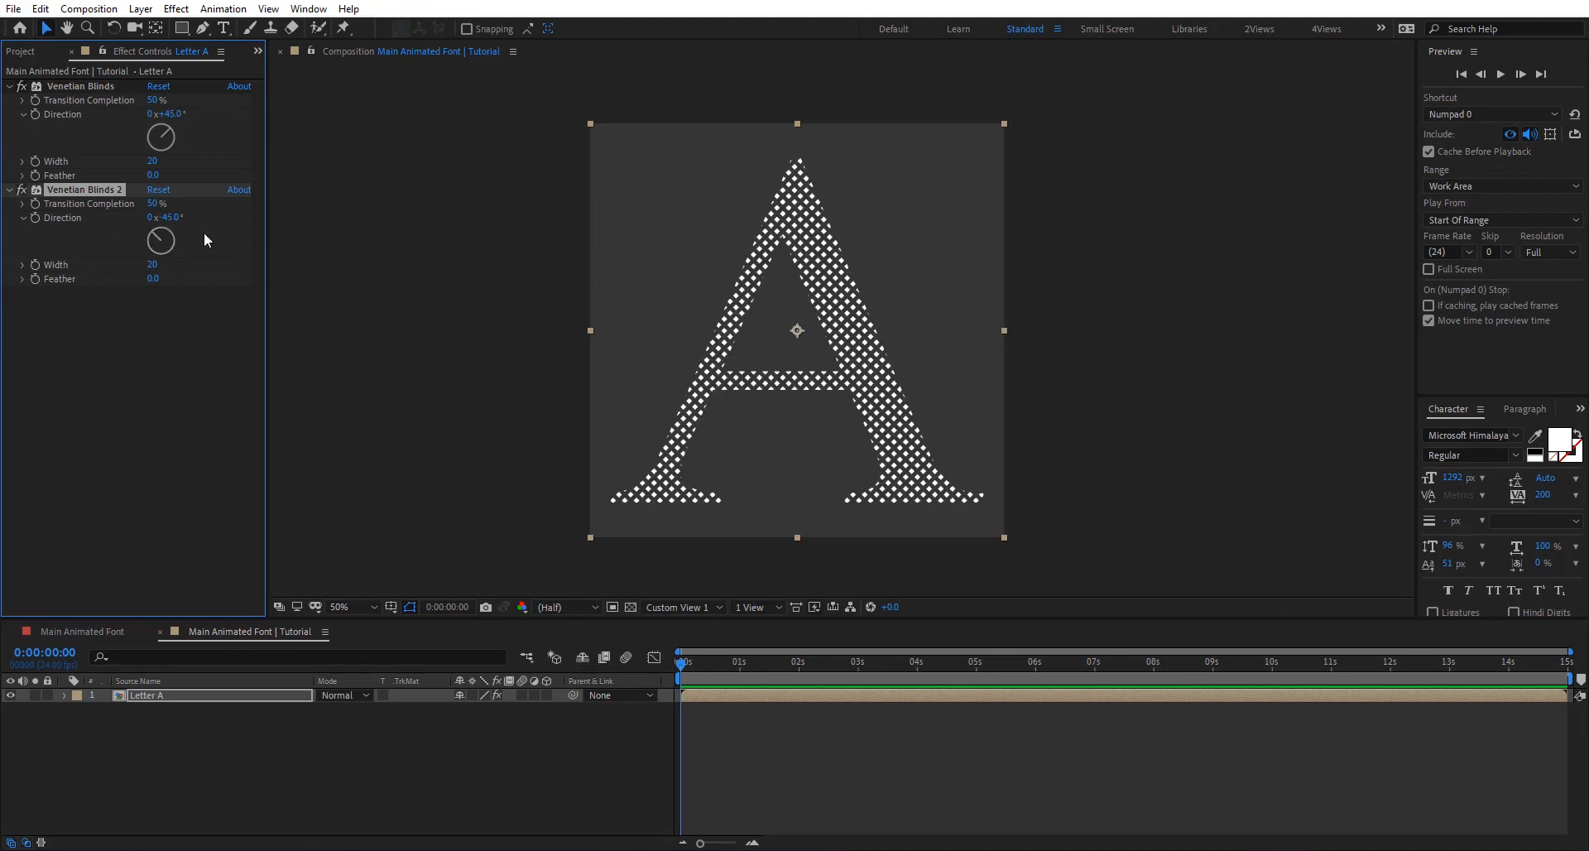
scroll(881, 261, "up", 1)
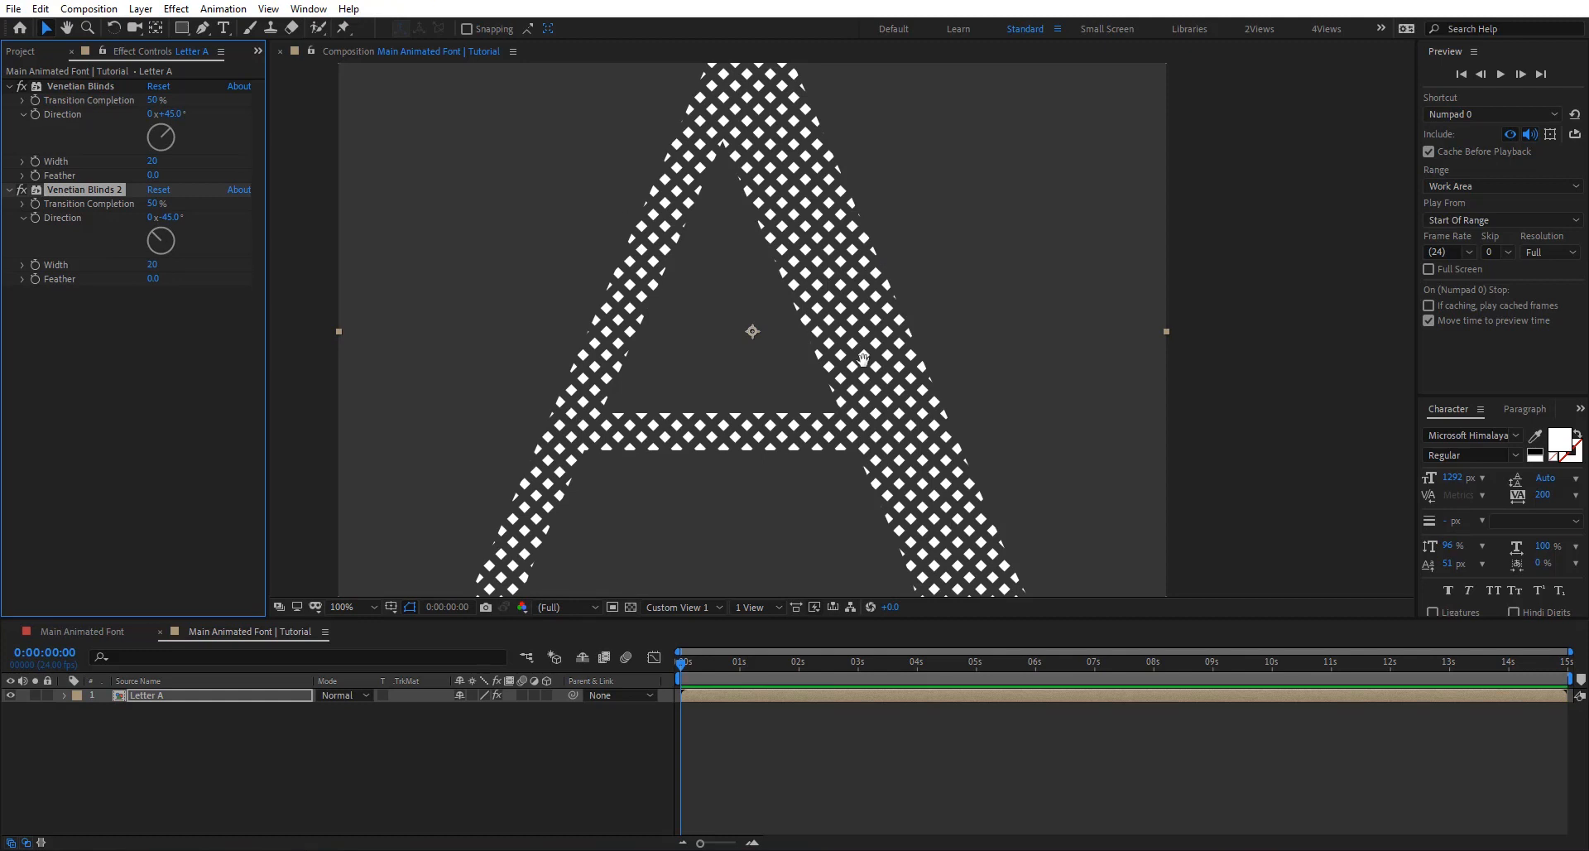
key("space")
left_click_drag(850, 389, 819, 279)
scroll(874, 266, "down", 1)
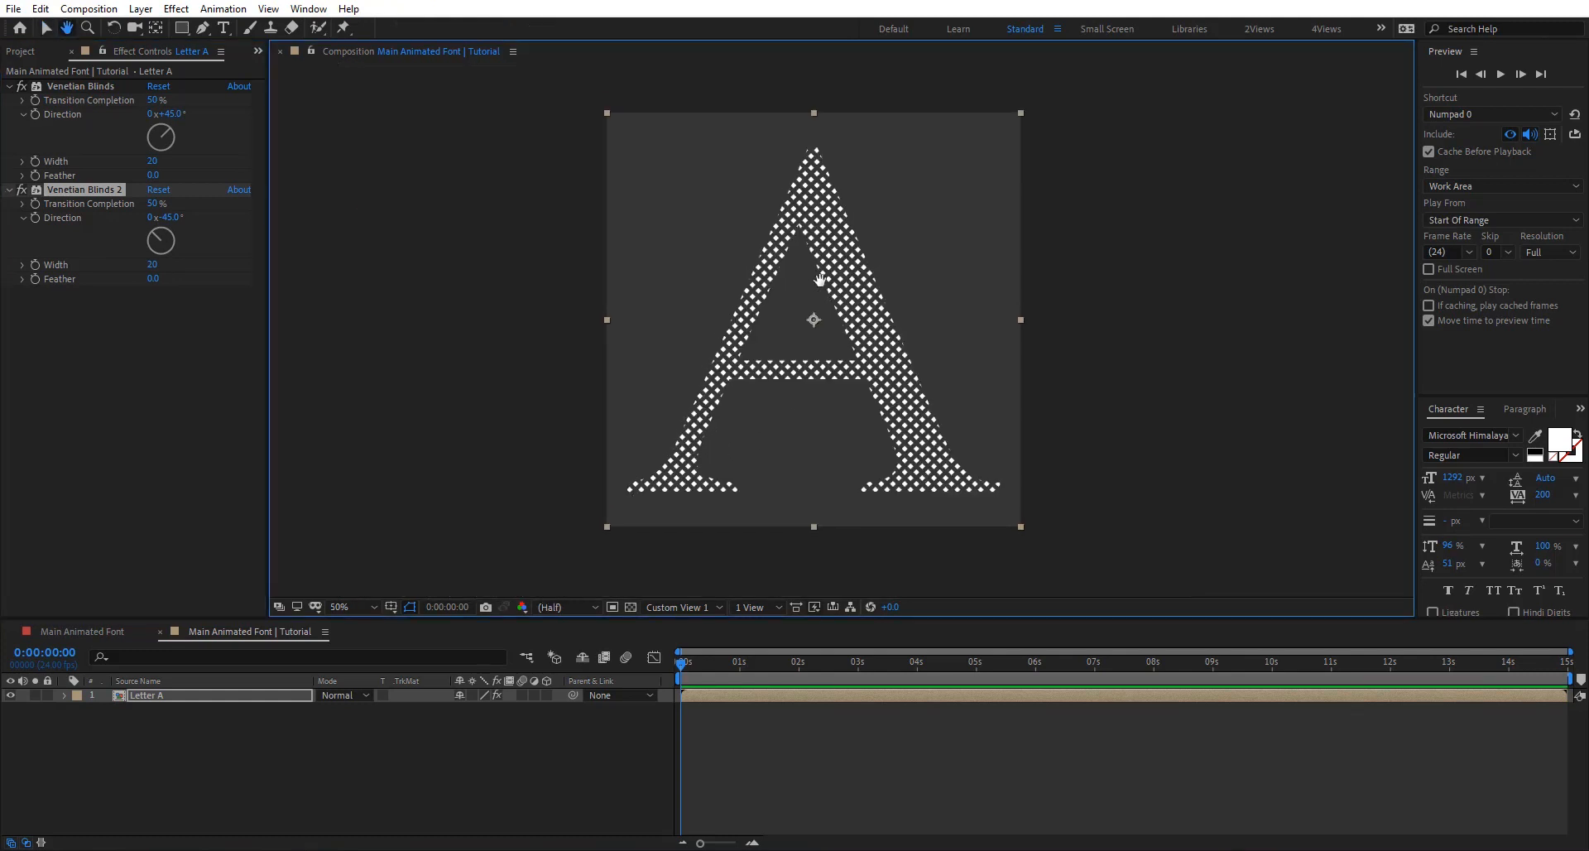
Step: Draw a rectangular mask around the letter's lower-left quarter and place a Mask Path keyframe for it at the end of the timeline
left_click(181, 27)
mouse_move(563, 315)
left_mouse_down()
mouse_move(773, 532)
mouse_move(753, 541)
mouse_move(778, 543)
left_mouse_up()
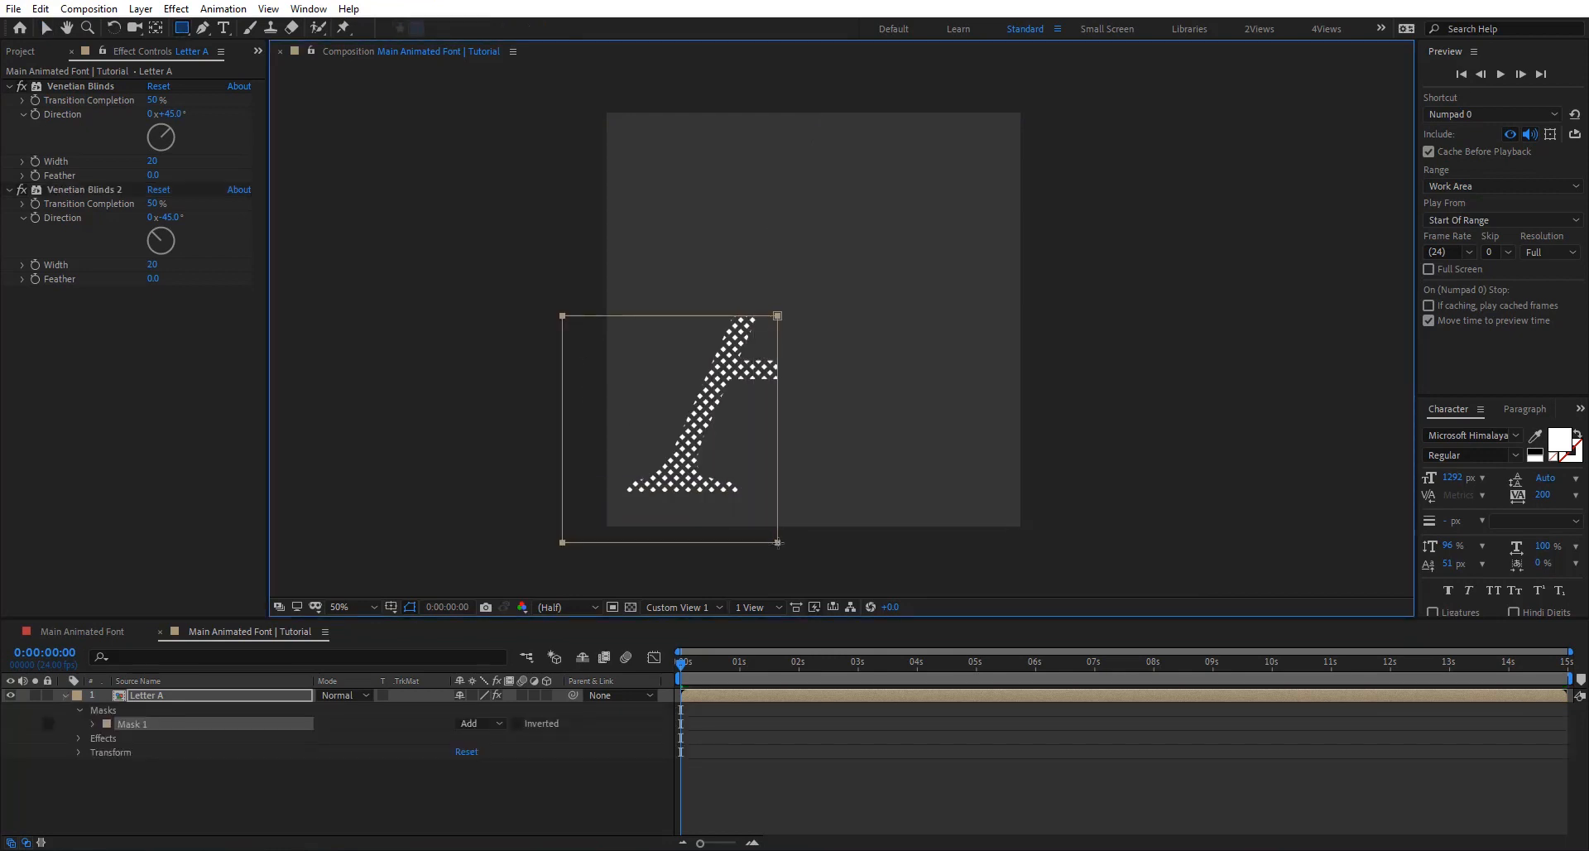
left_click(93, 724)
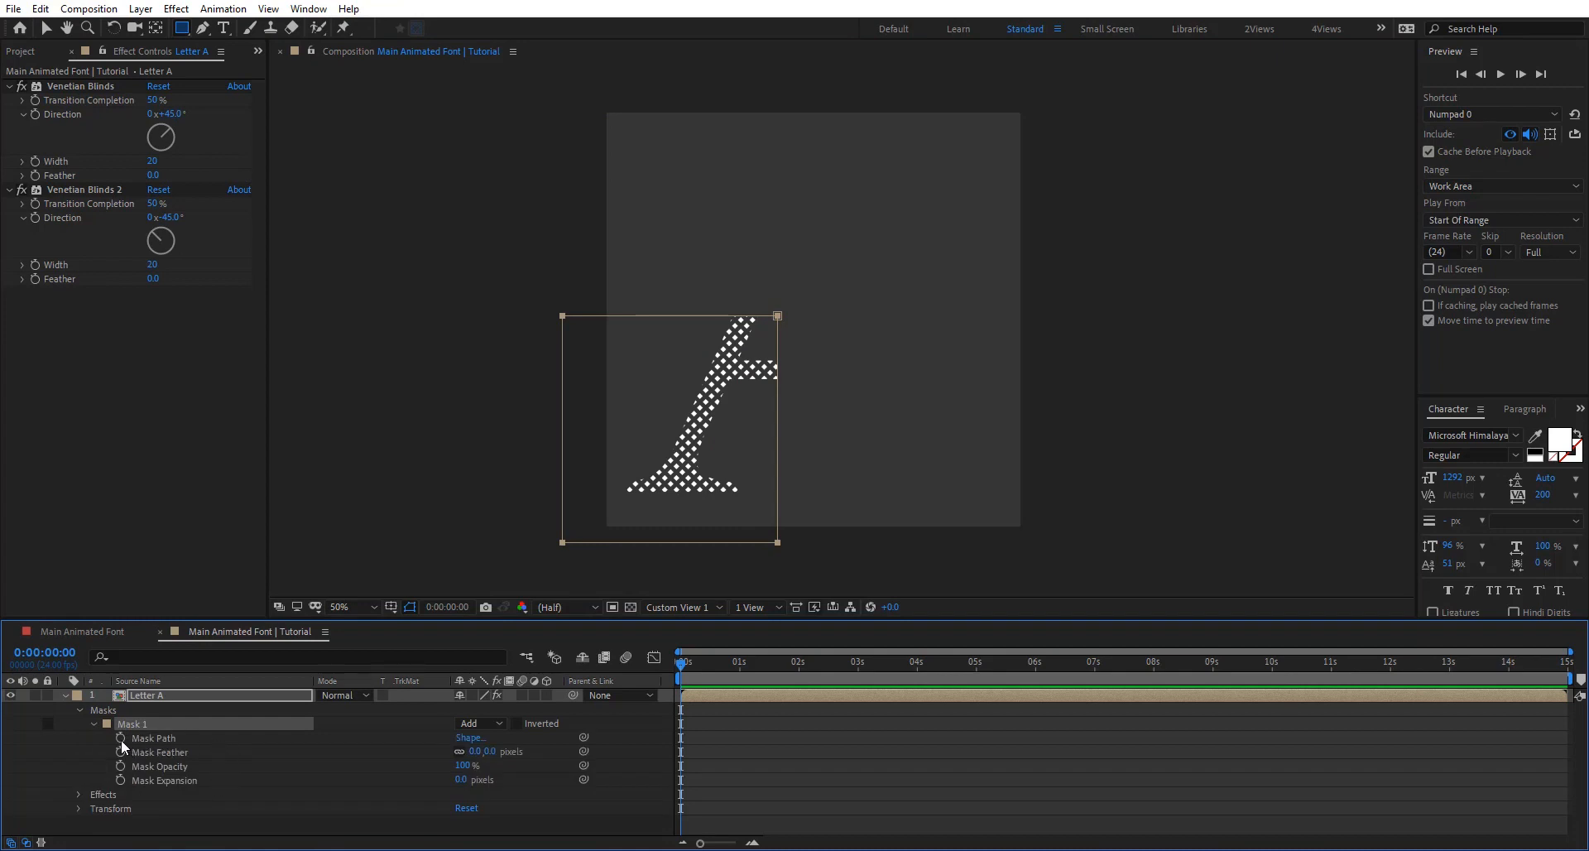
left_click(120, 737)
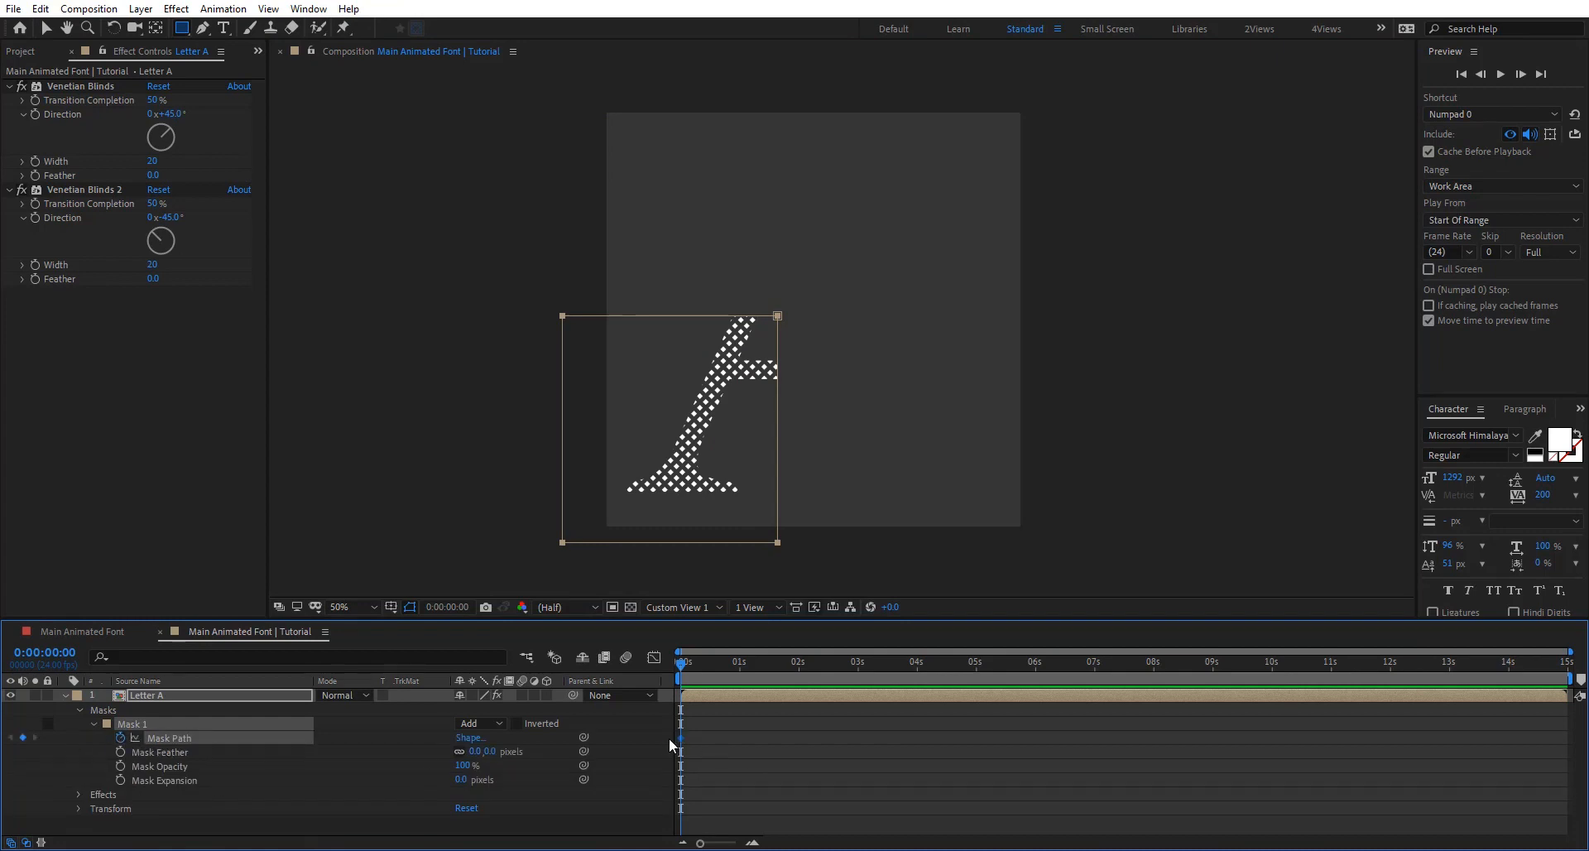
left_click_drag(680, 738, 1354, 738)
left_click_drag(1545, 739, 1565, 737)
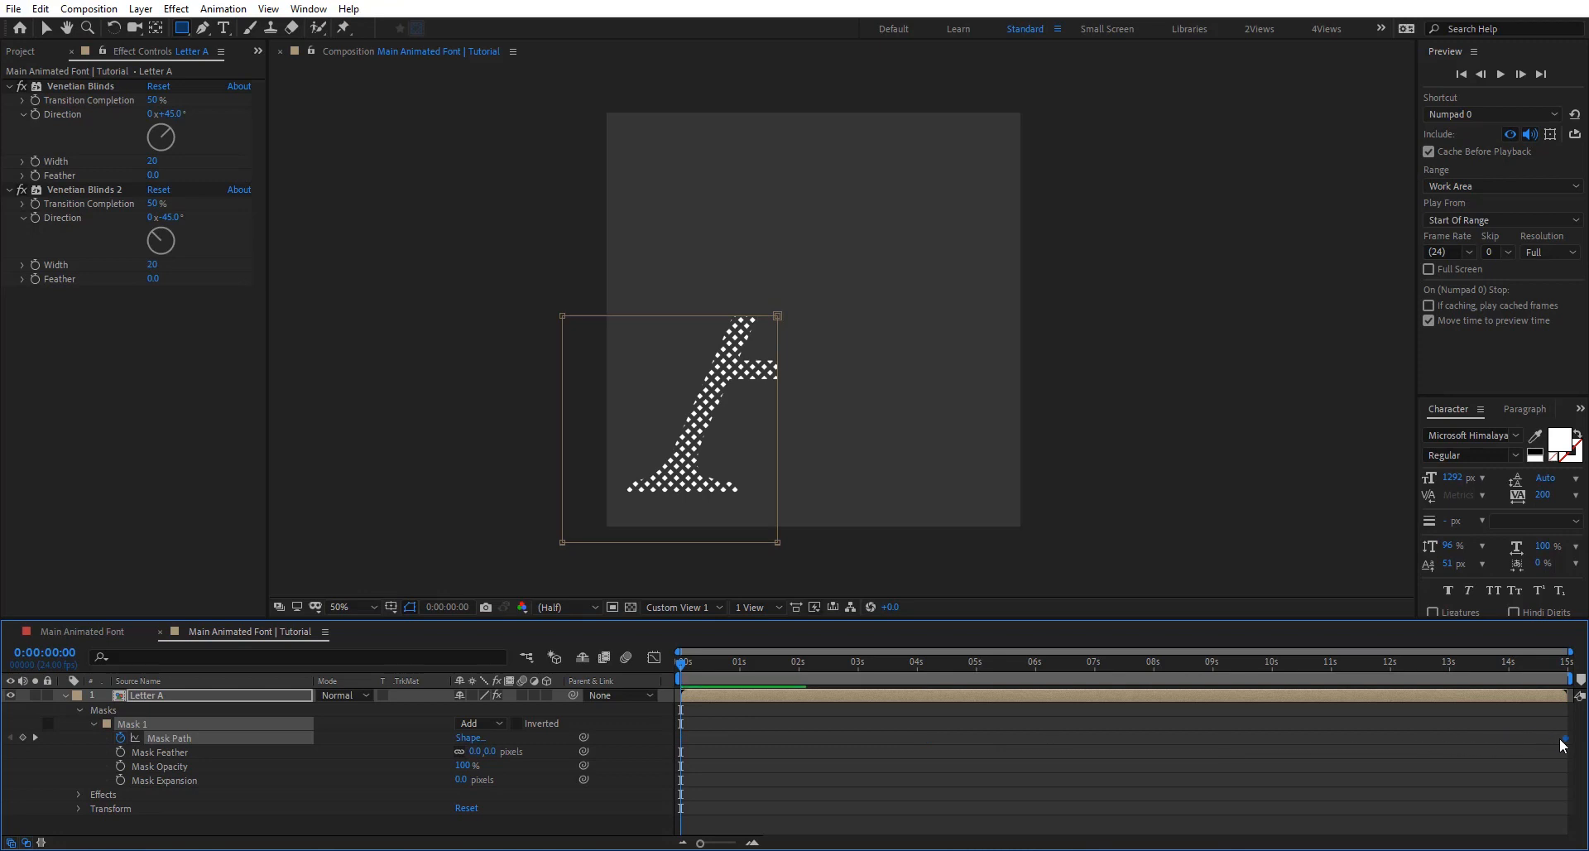
Step: At the first frame, shrink the mask's right edge past the canvas's left border to animate the reveal
key("v")
double_click(779, 427)
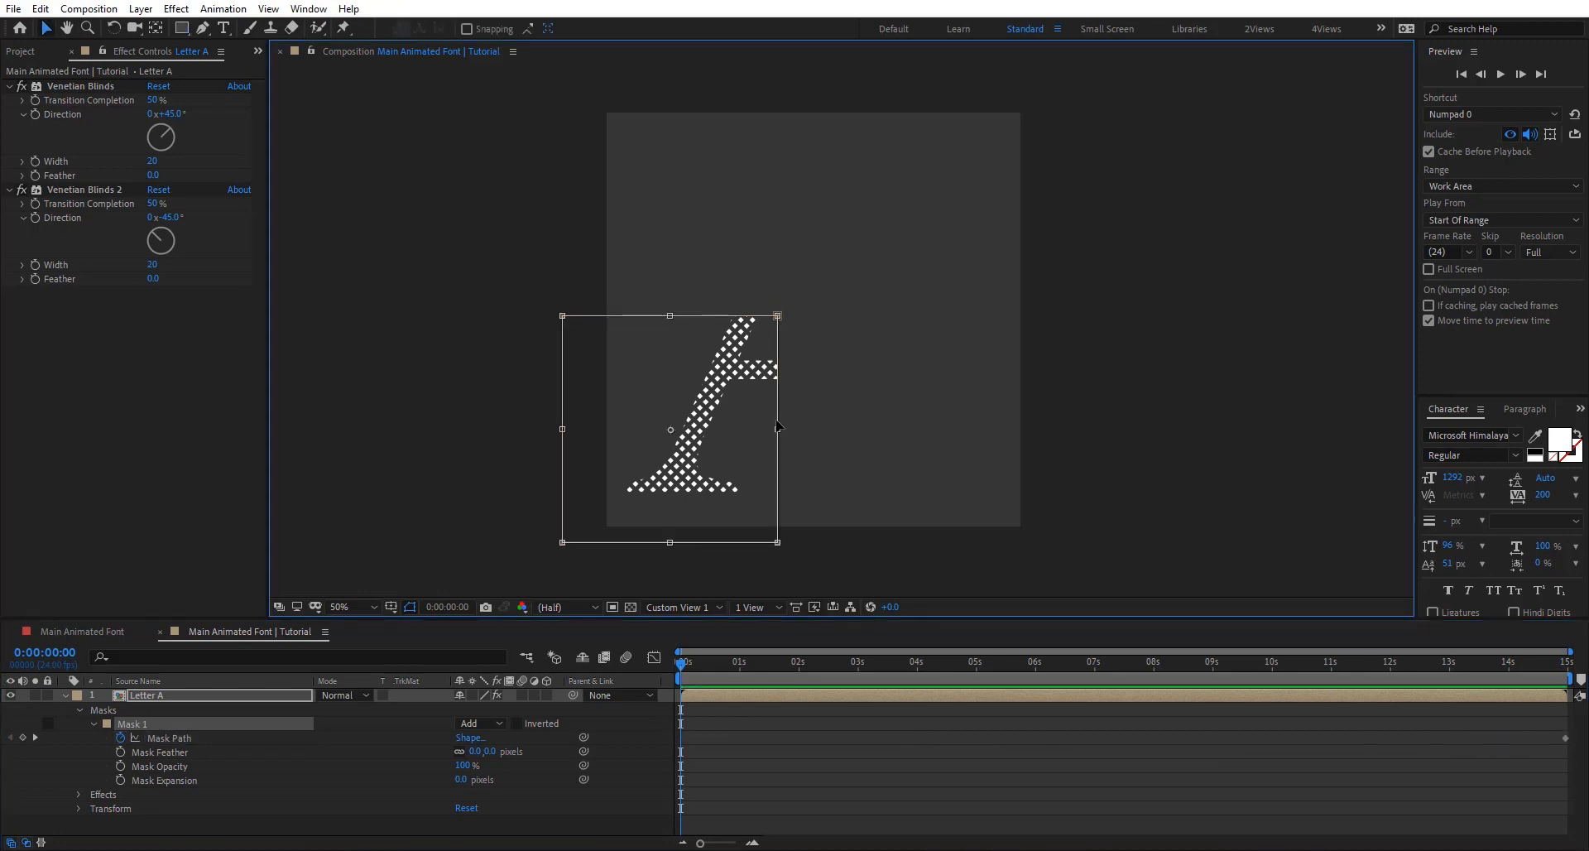
left_click_drag(778, 427, 599, 430)
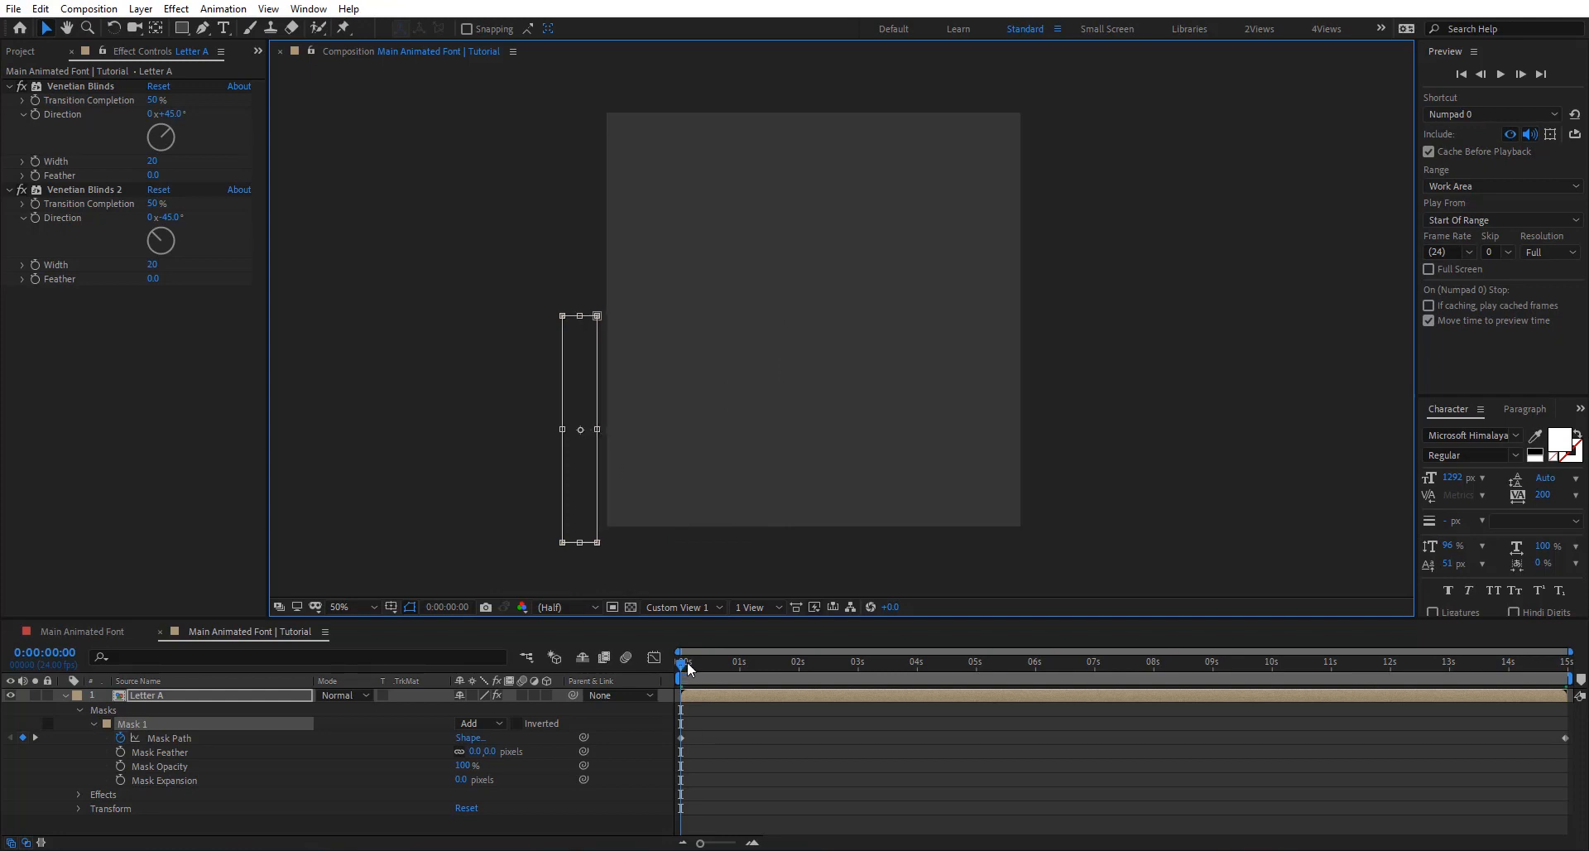
left_click_drag(688, 663, 101, 785)
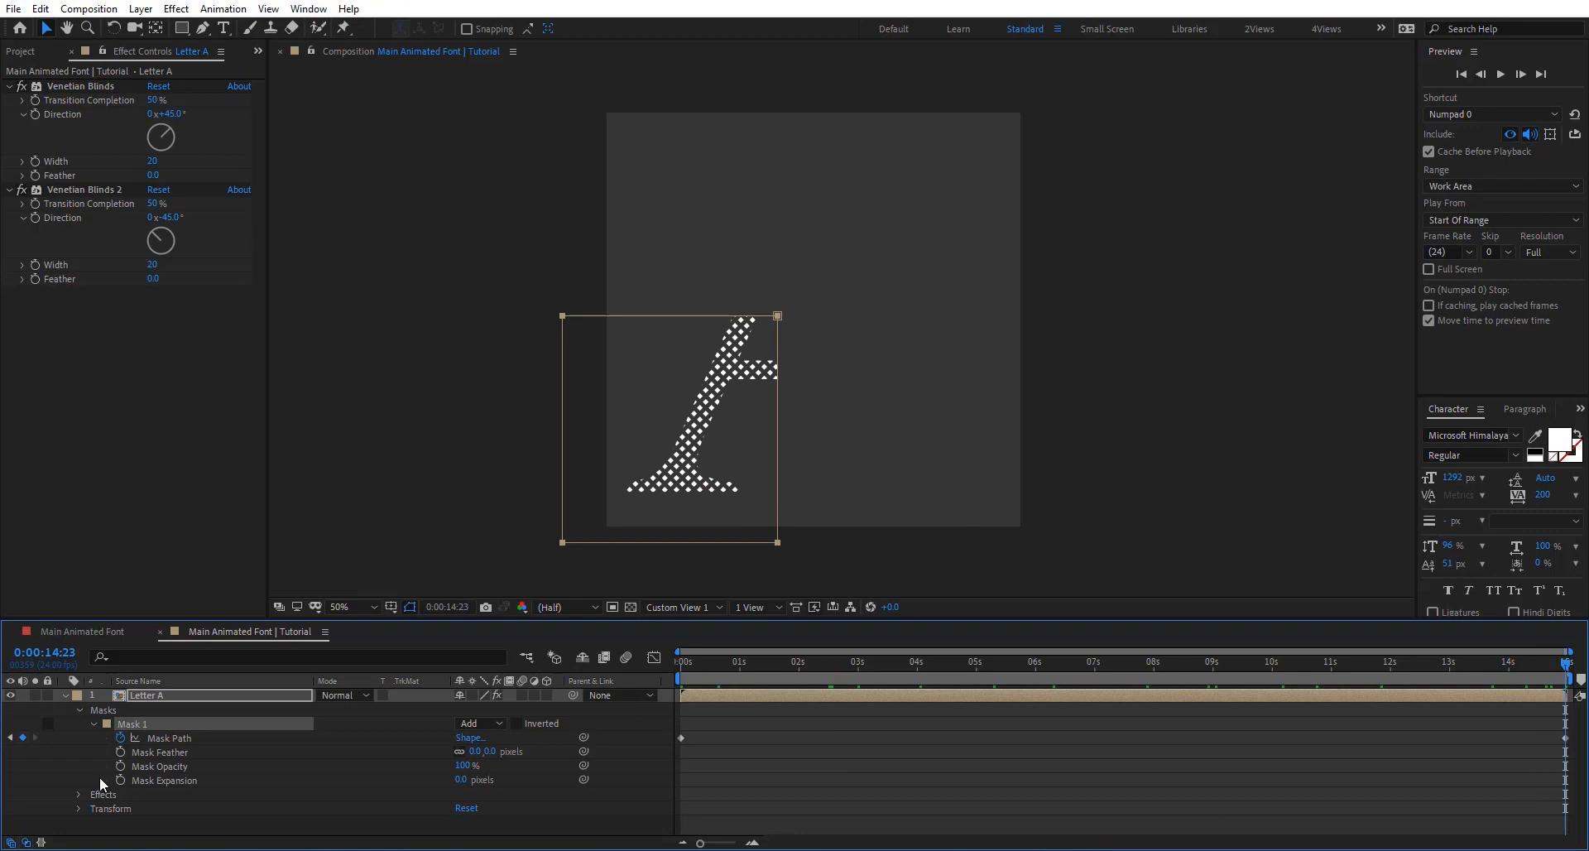
Step: Duplicate the Letter A layer and fit the copy's mask over the letter's lower-right quarter at the final frame
left_click(146, 695)
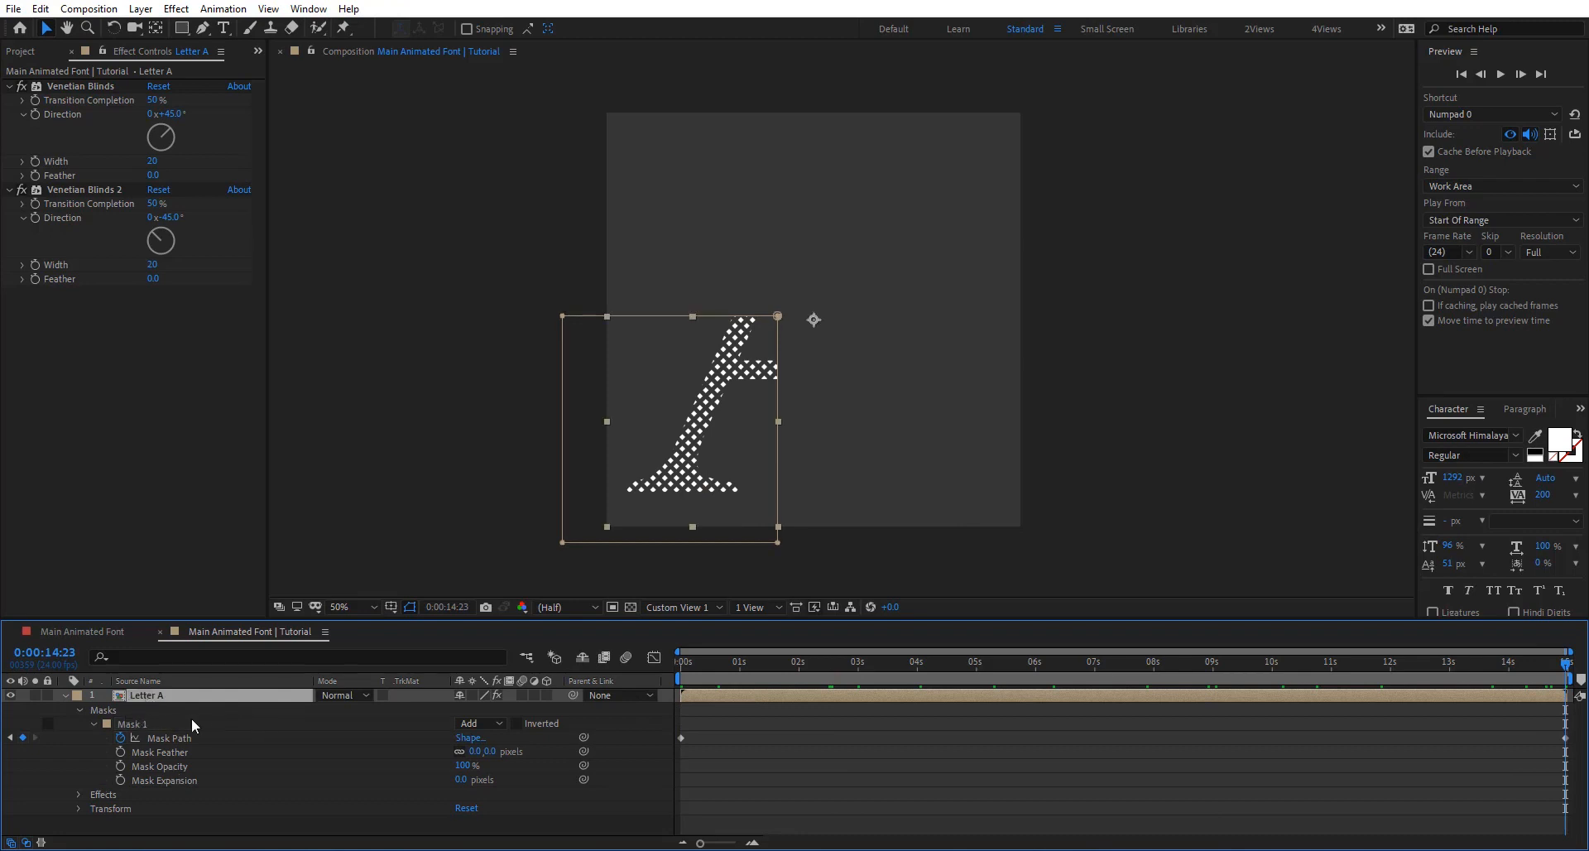
key("ctrl+d")
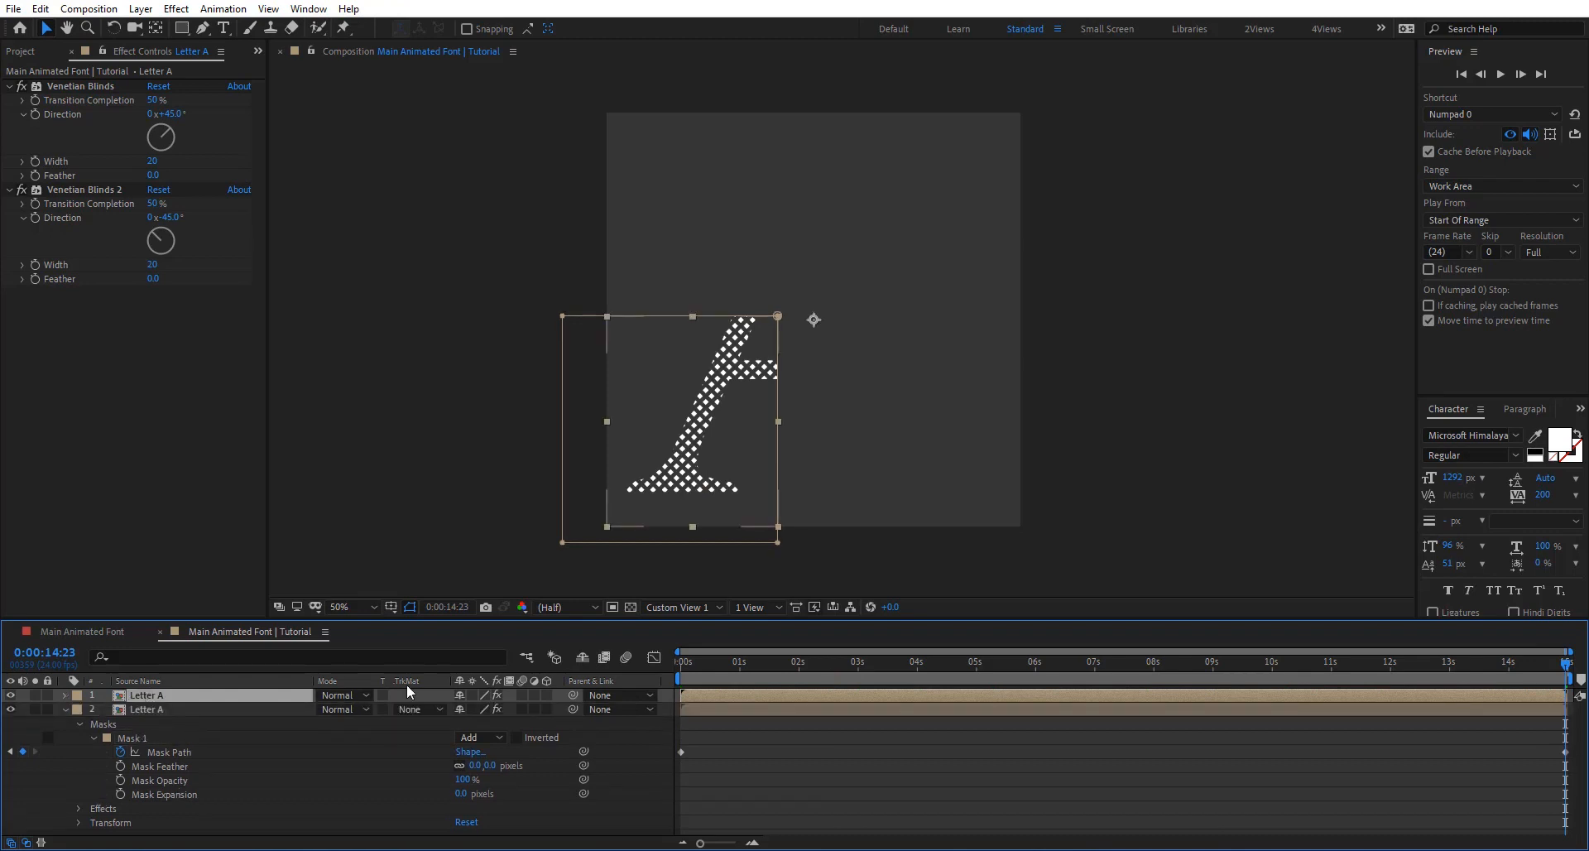
double_click(565, 318)
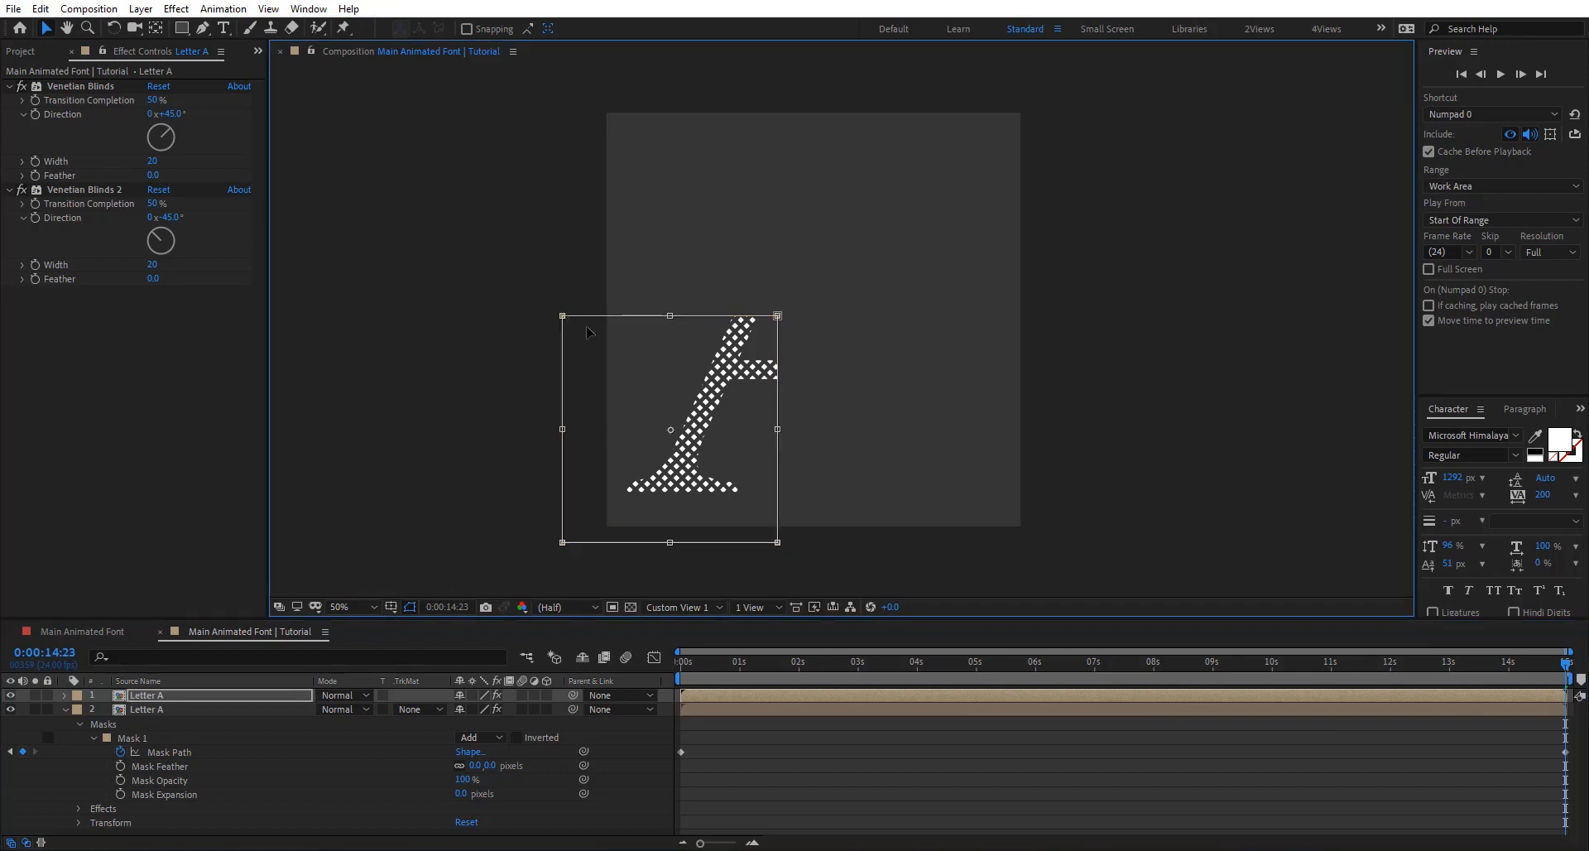
left_click_drag(669, 370, 872, 397)
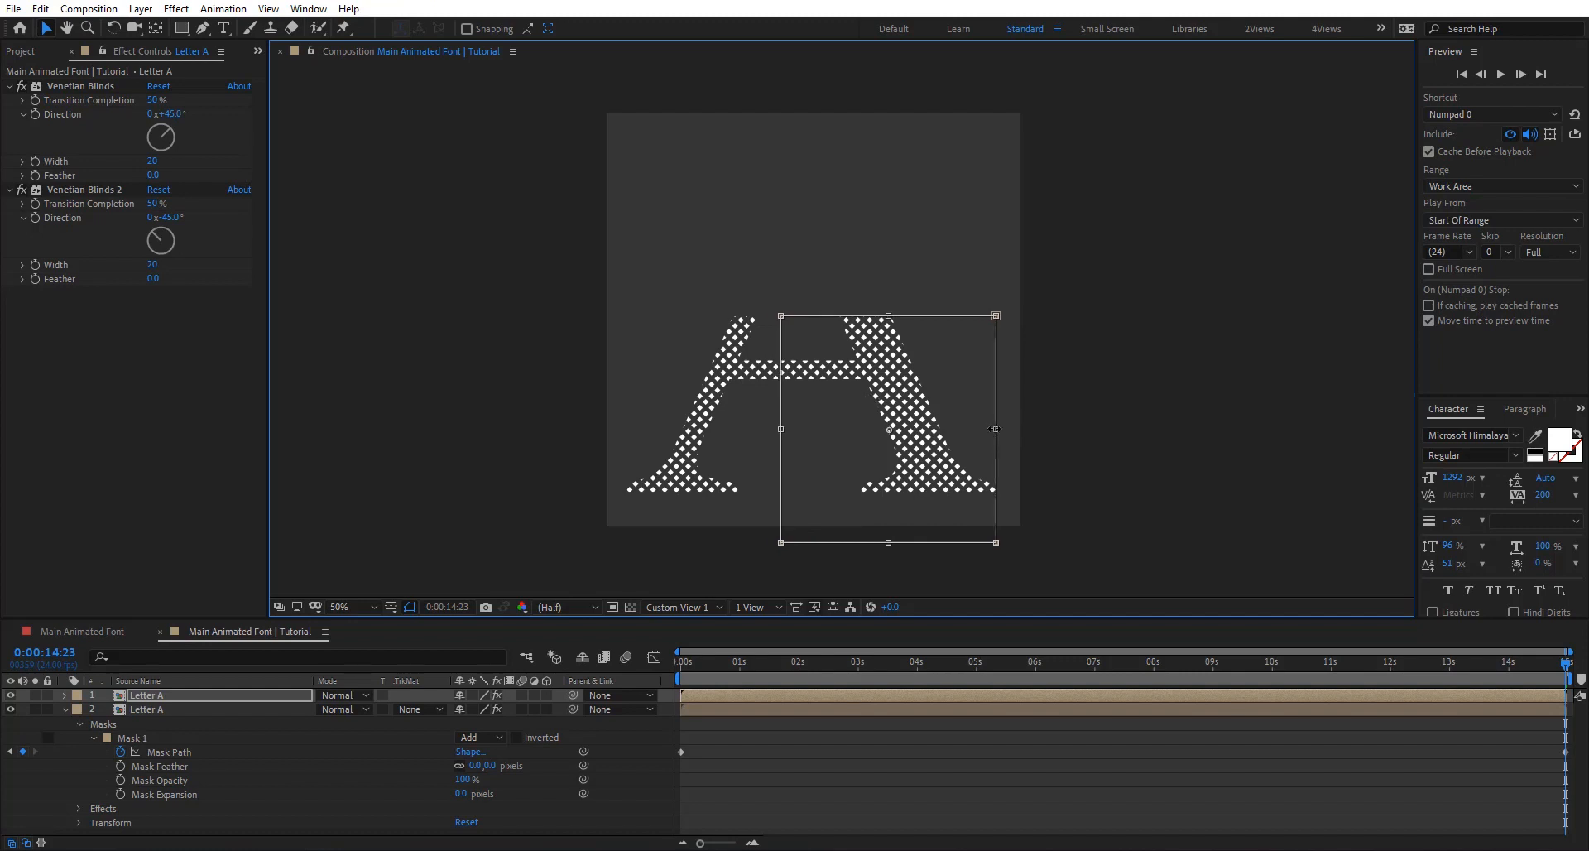
left_click_drag(996, 429, 1038, 432)
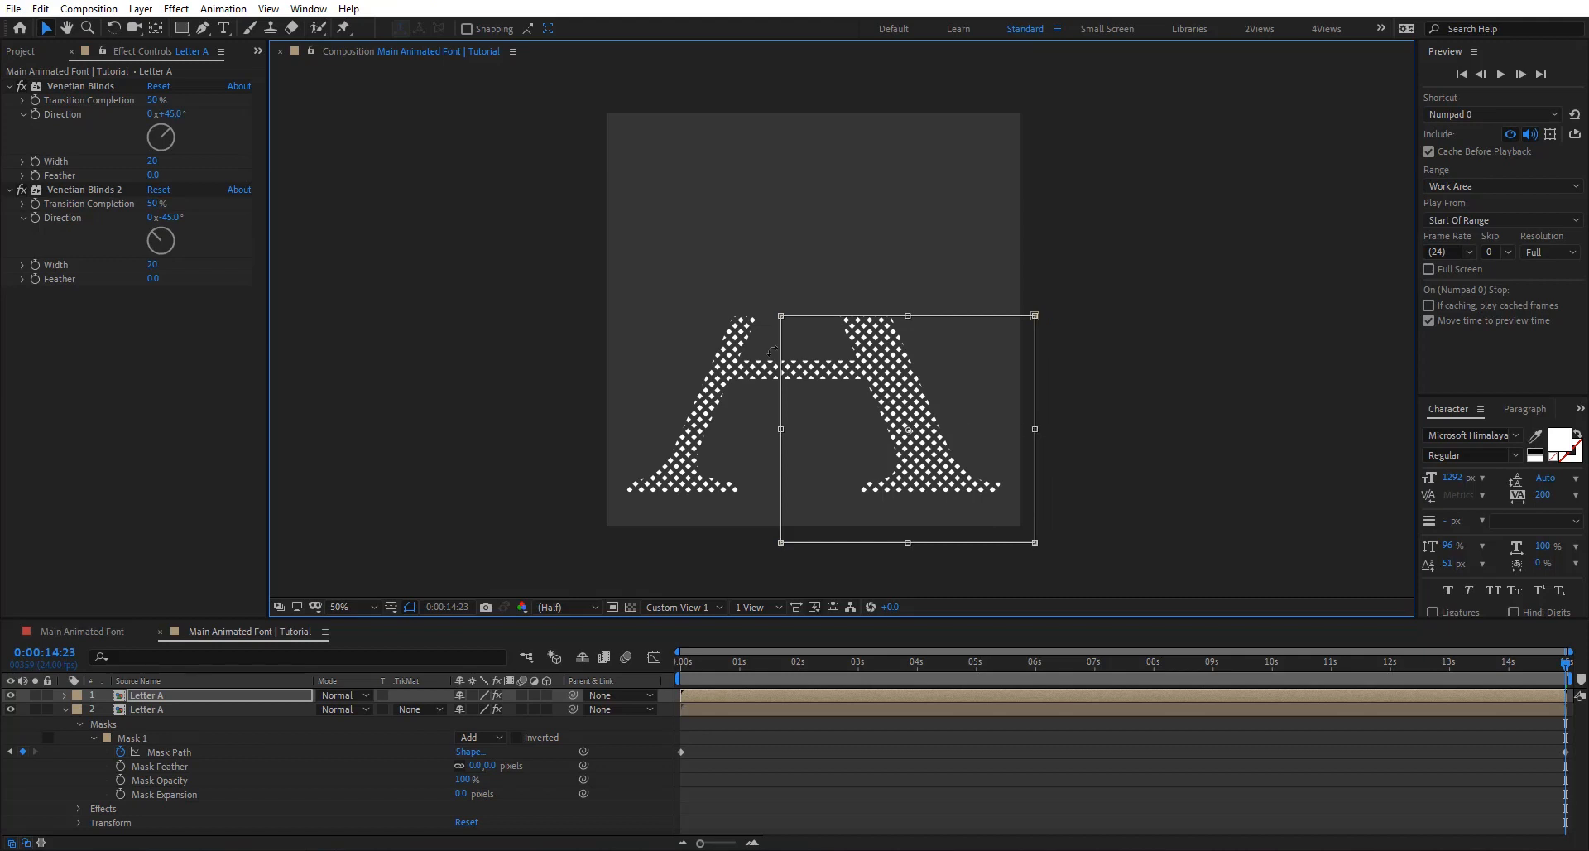
key("period")
left_click_drag(785, 447, 773, 440)
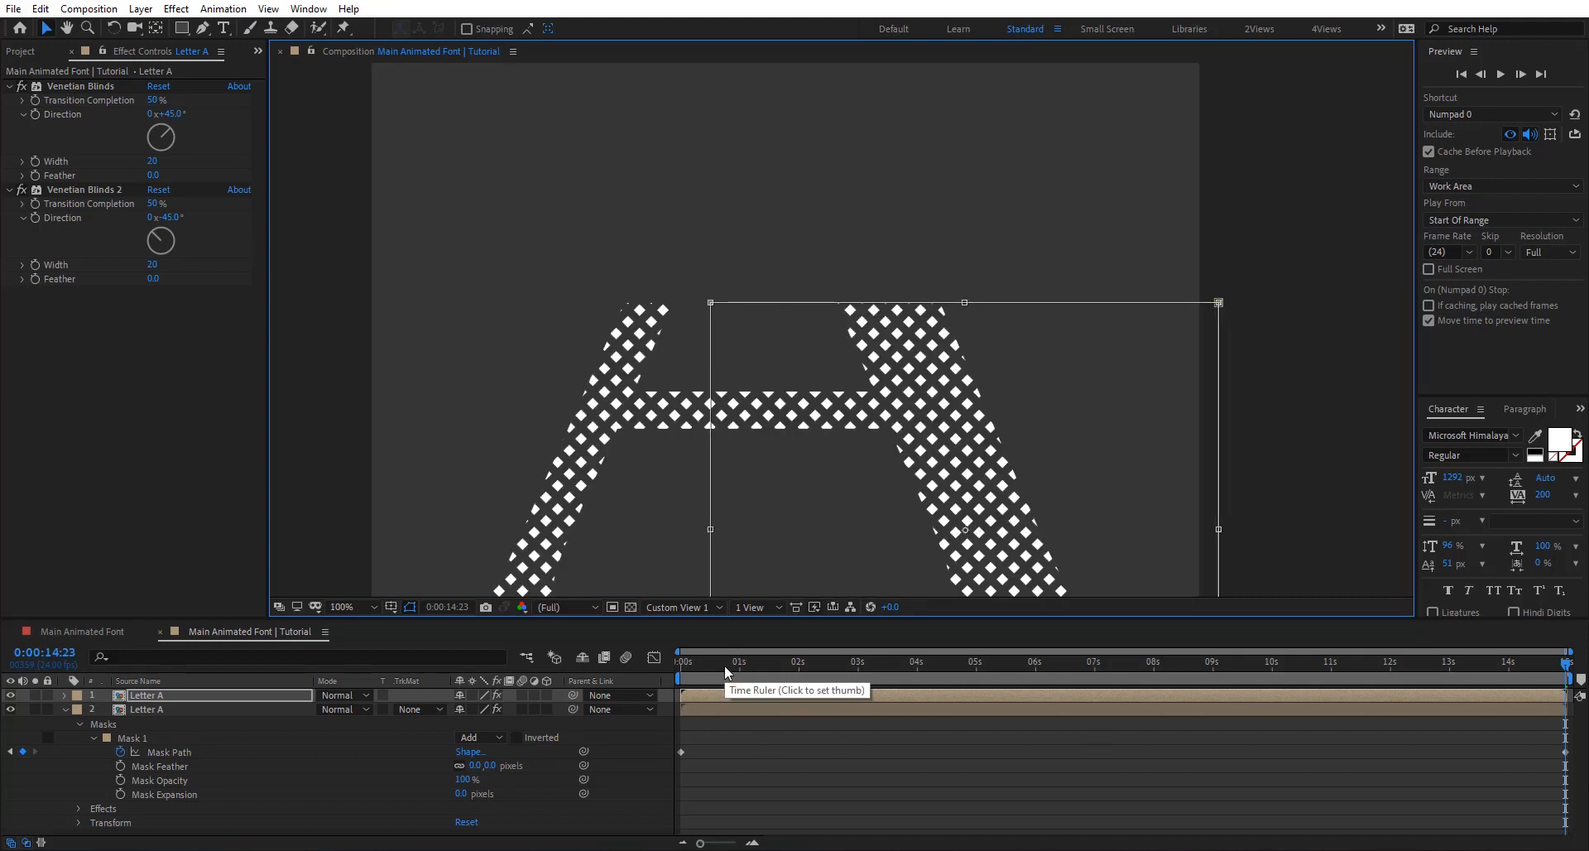
Step: Delete the starting Mask Path keyframe at 0 seconds from the upper Letter A layer
key("Home")
key("u")
left_click_drag(1261, 667, 658, 736)
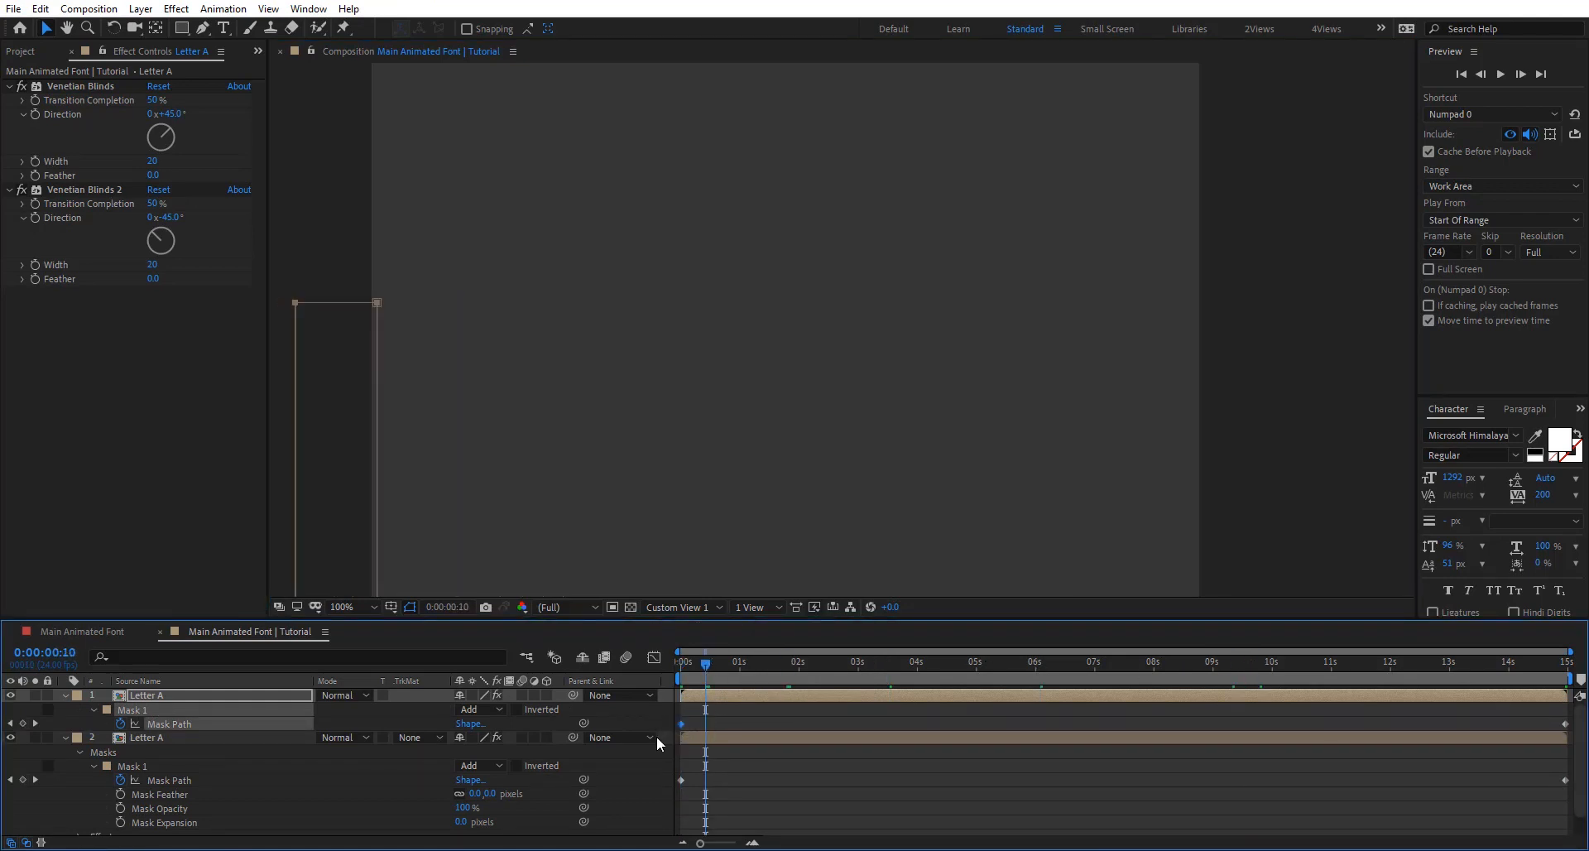
key("Delete")
Step: At the first frame, shrink the upper layer's mask from its left edge until it sits at the canvas's right border
left_click_drag(693, 661, 676, 661)
left_click_drag(875, 354, 839, 247)
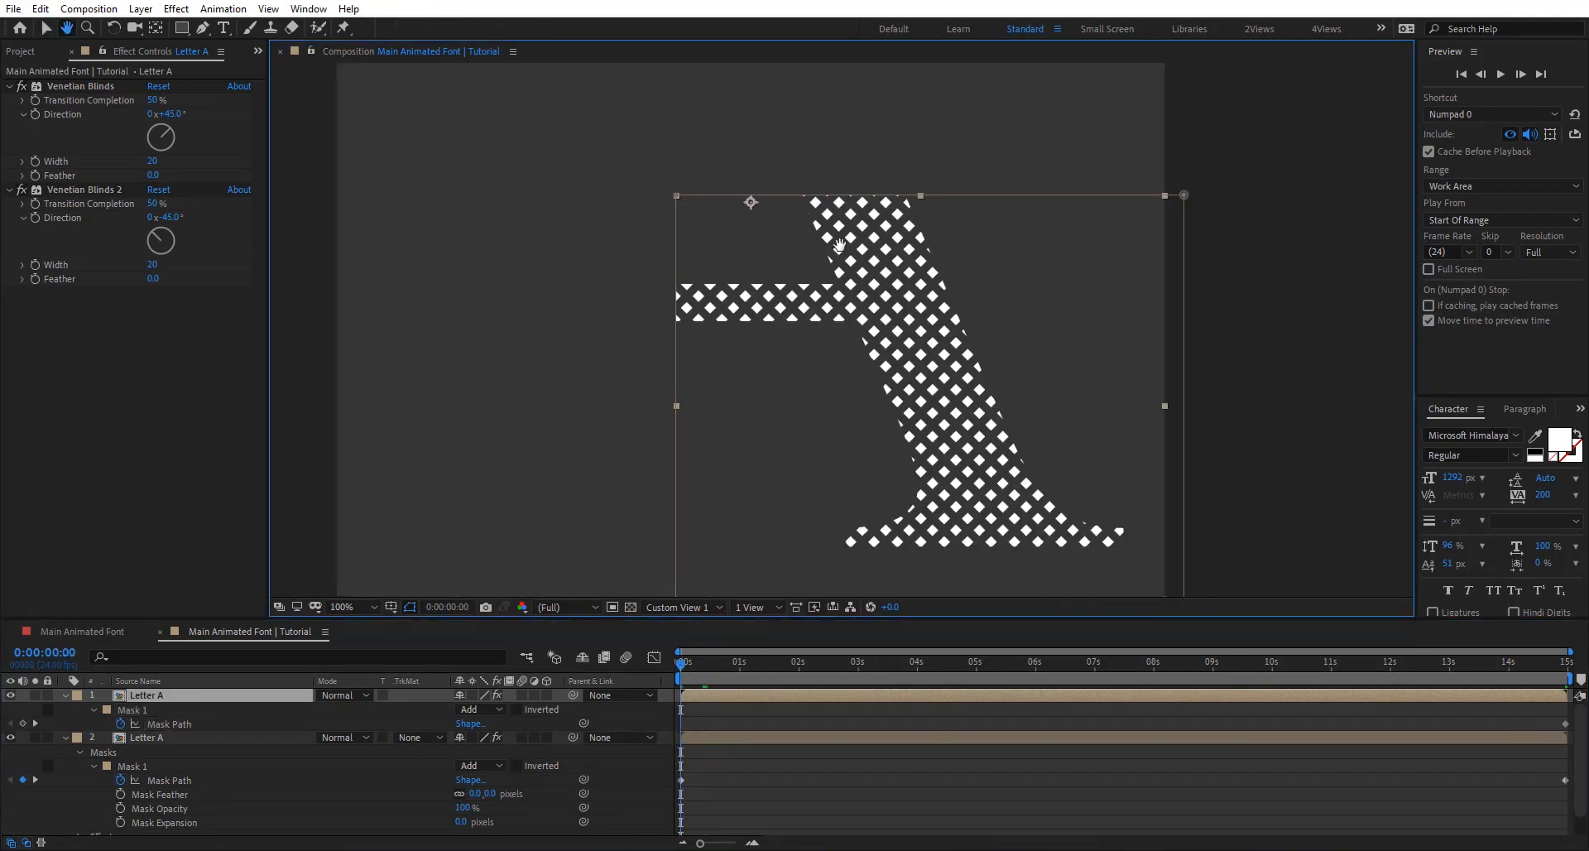
double_click(677, 197)
left_click_drag(841, 393, 815, 284)
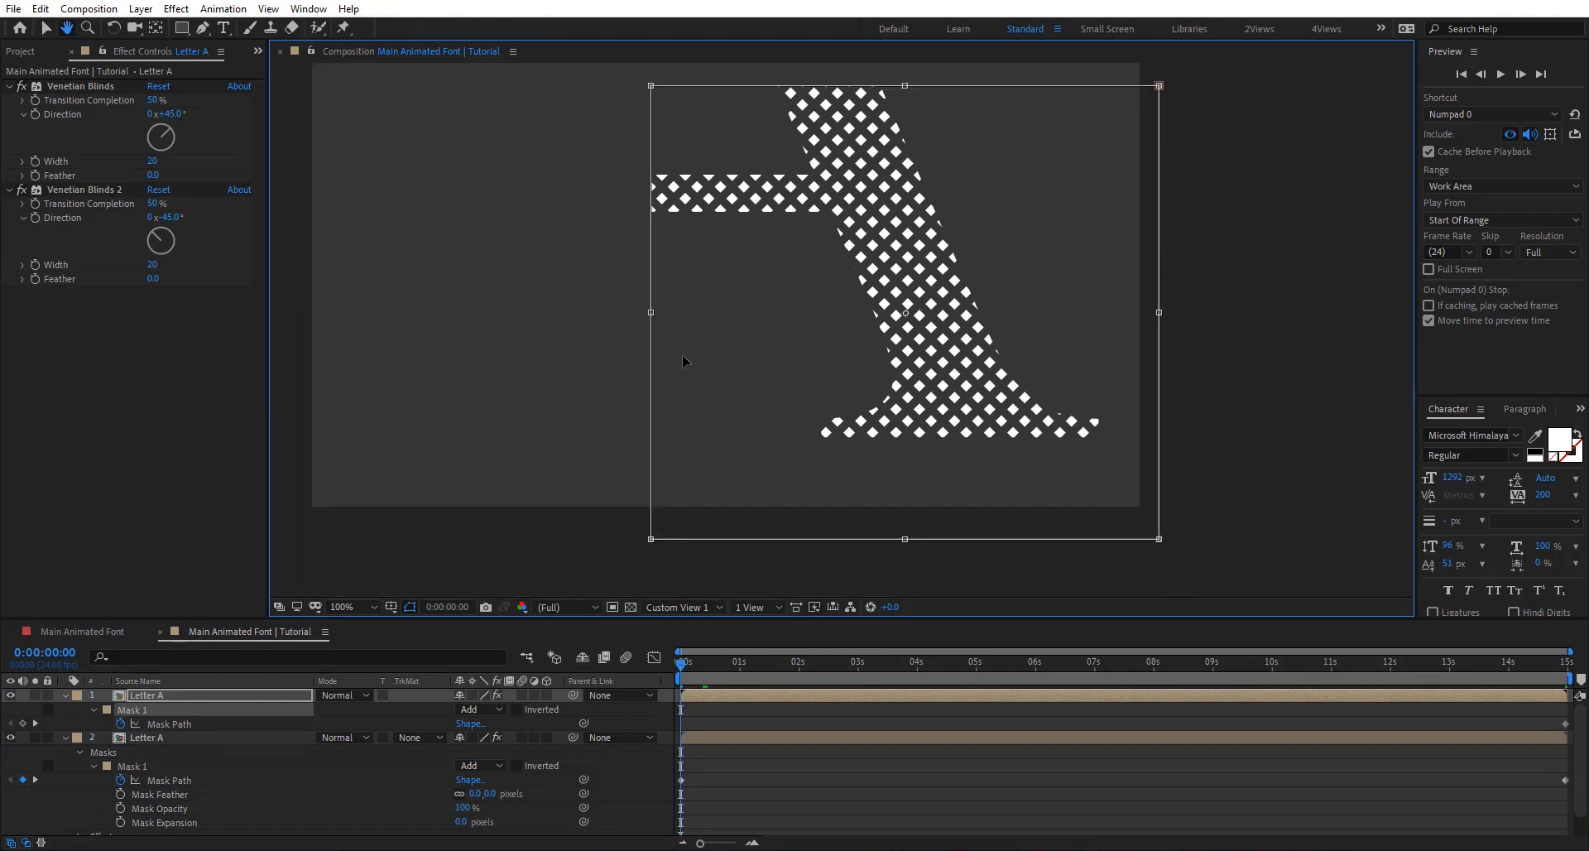
left_click_drag(650, 312, 1136, 312)
key("comma")
key("comma")
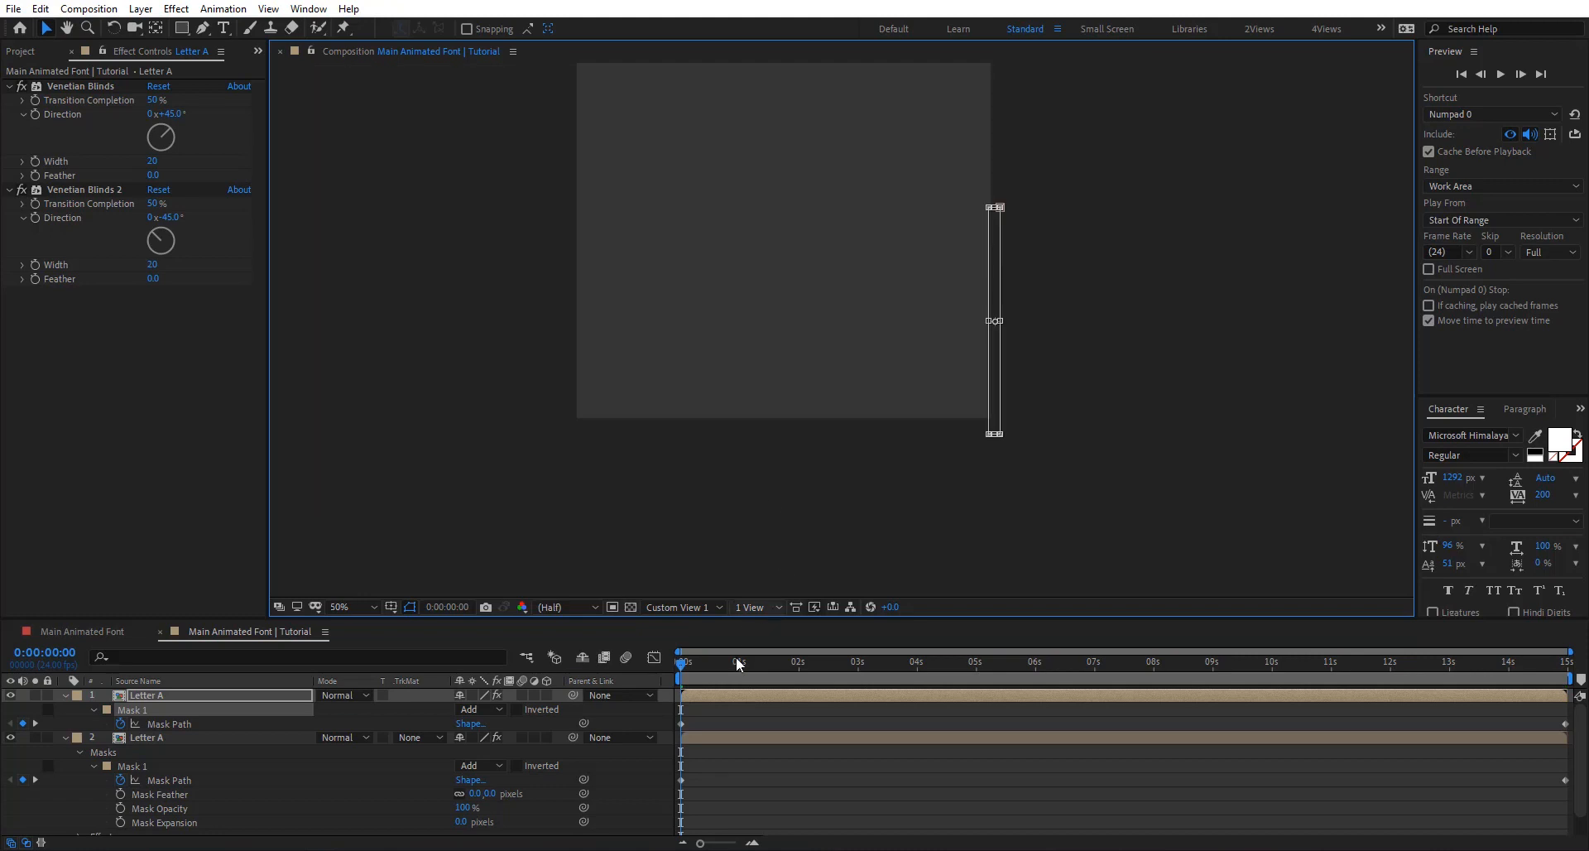
Step: Set the upper layer's two Venetian Blinds directions to 180° and 90°, viewing the result at the final frame
left_click_drag(675, 658, 1567, 662)
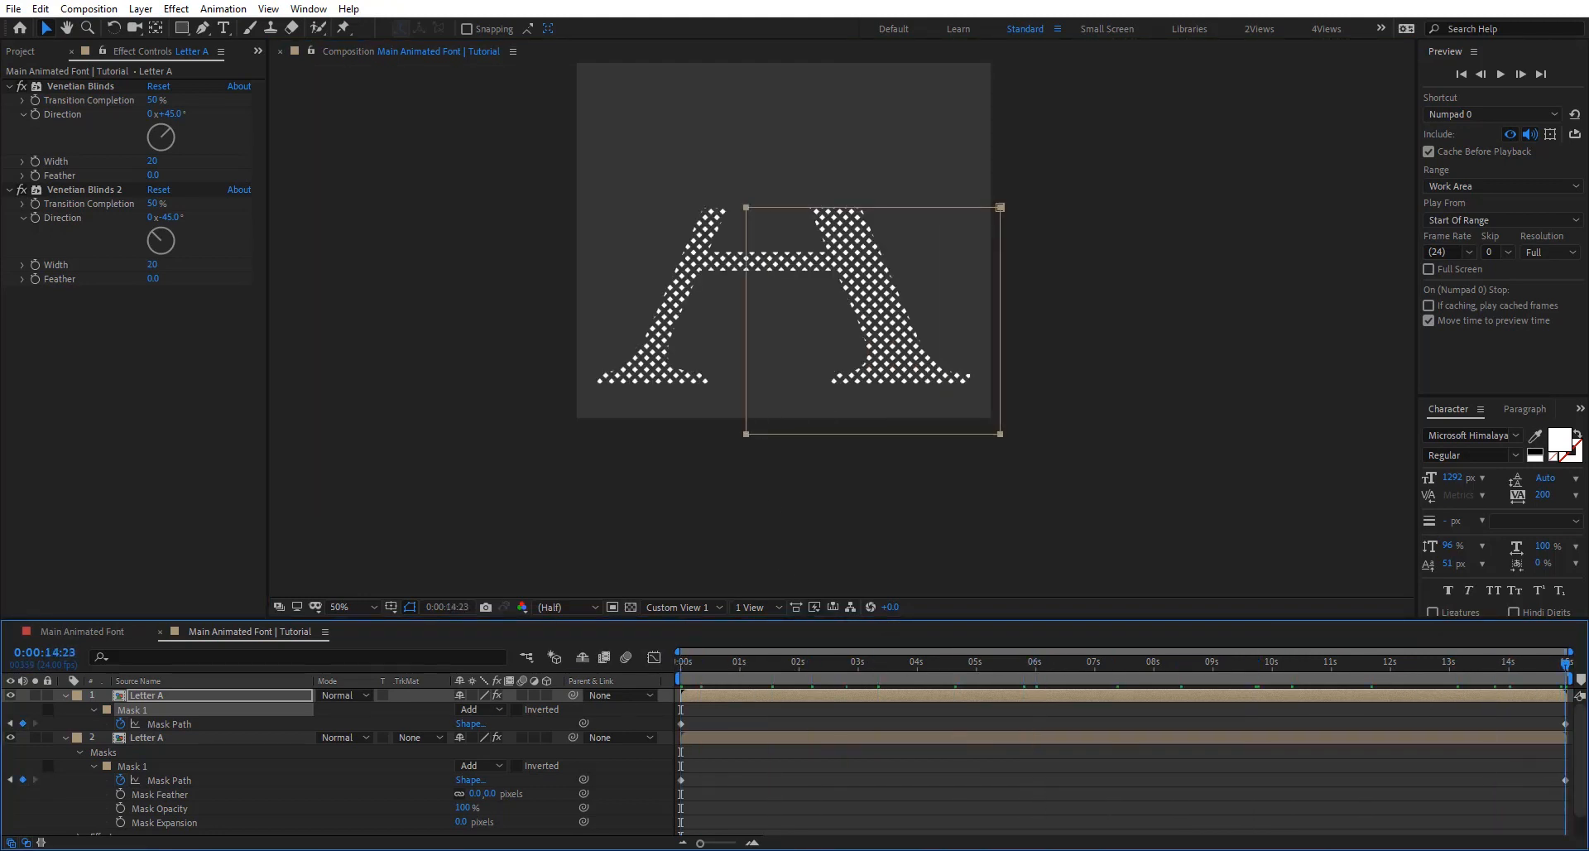
left_click_drag(748, 315, 766, 430)
scroll(881, 413, "up", 1)
left_click_drag(879, 412, 816, 258)
key("v")
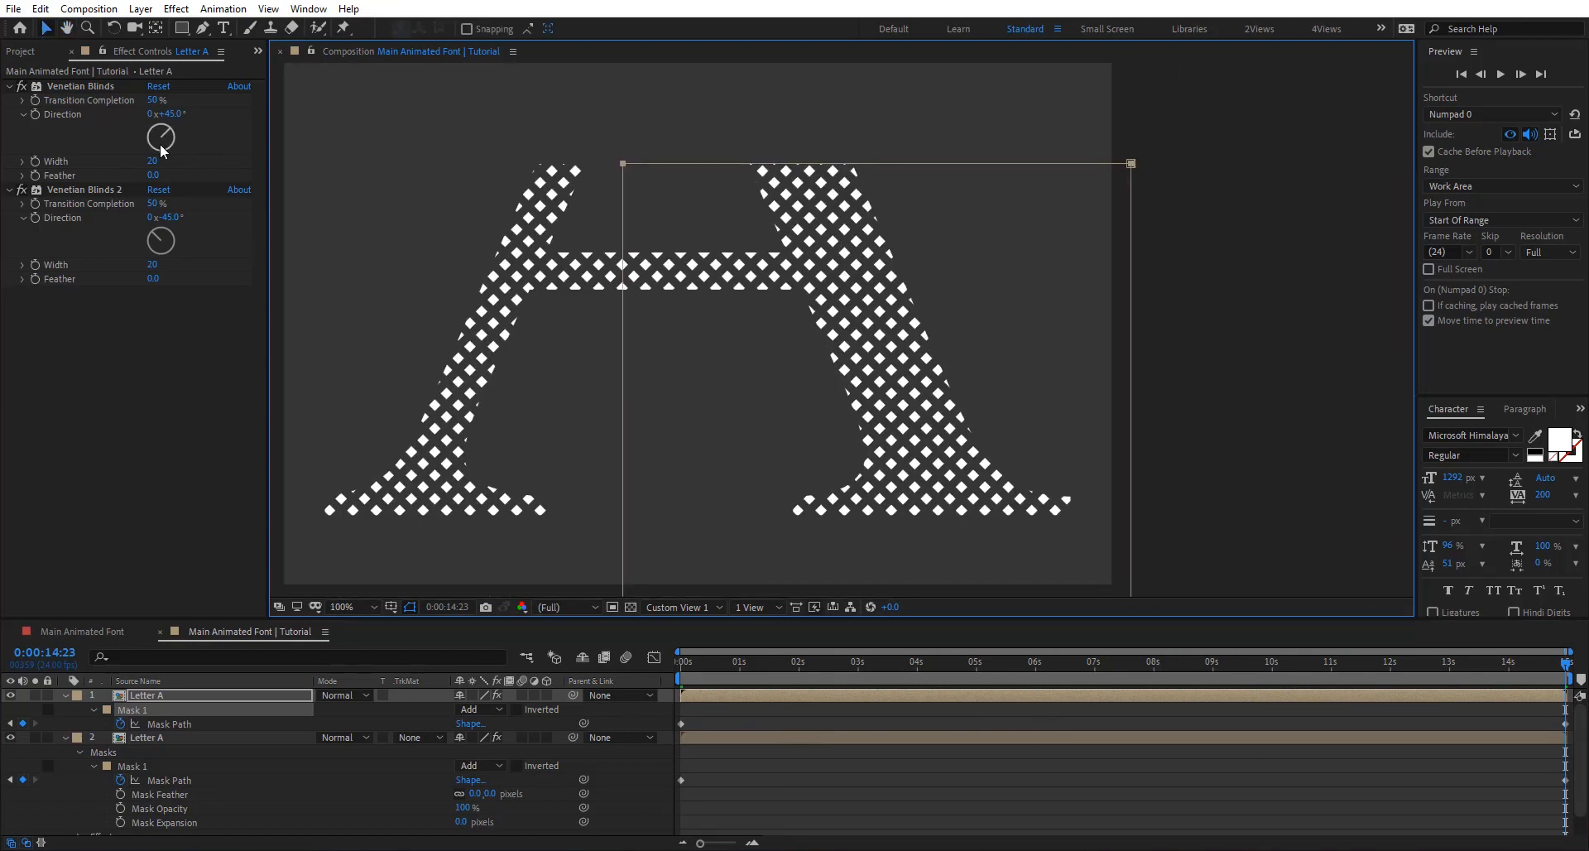
left_click(161, 150)
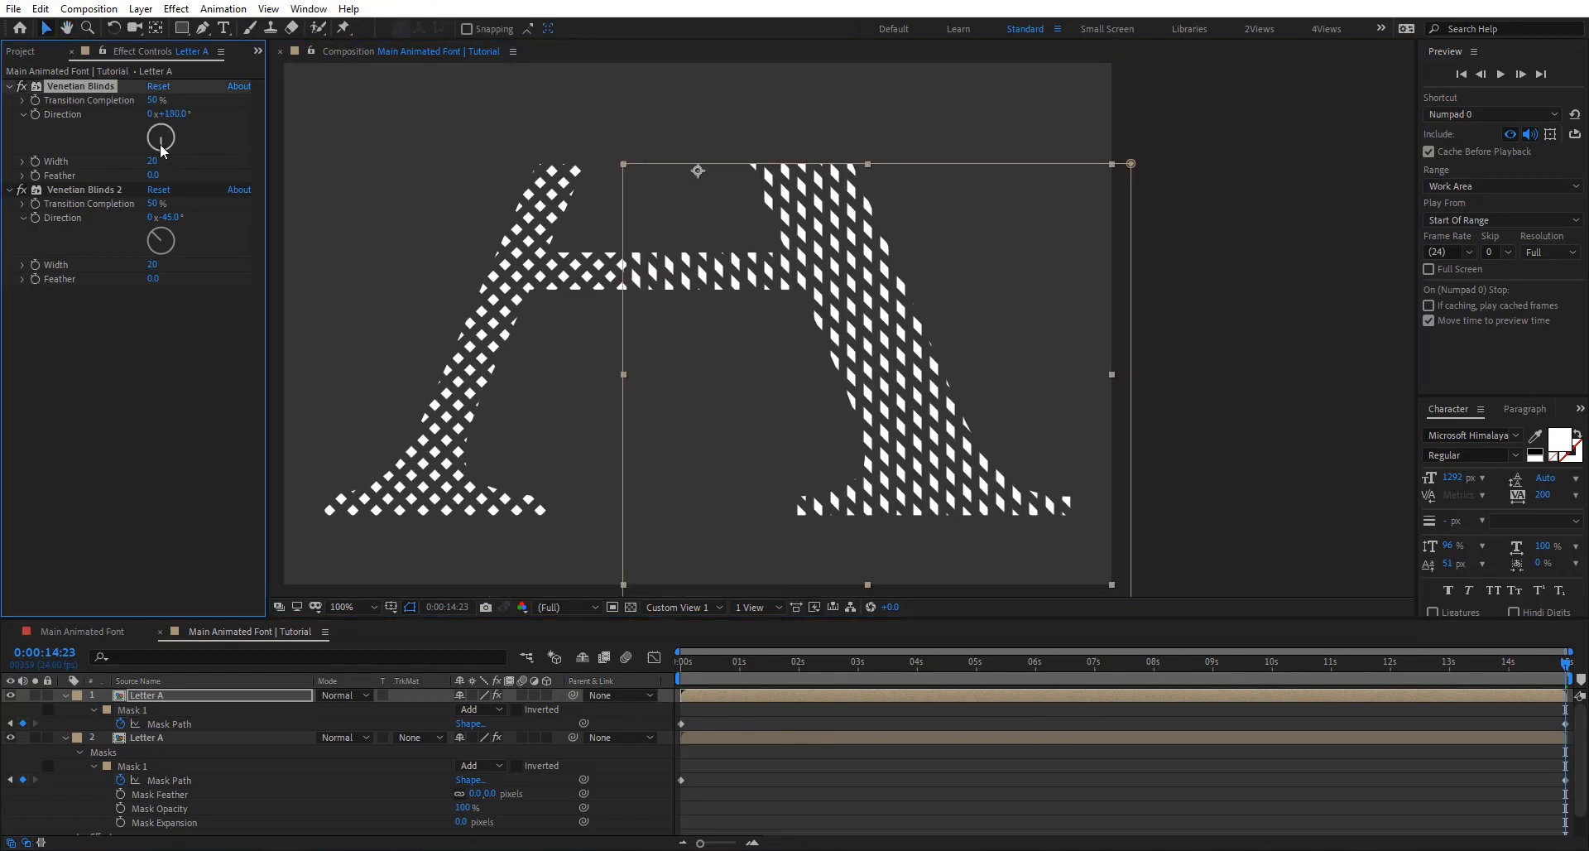
left_click(172, 245)
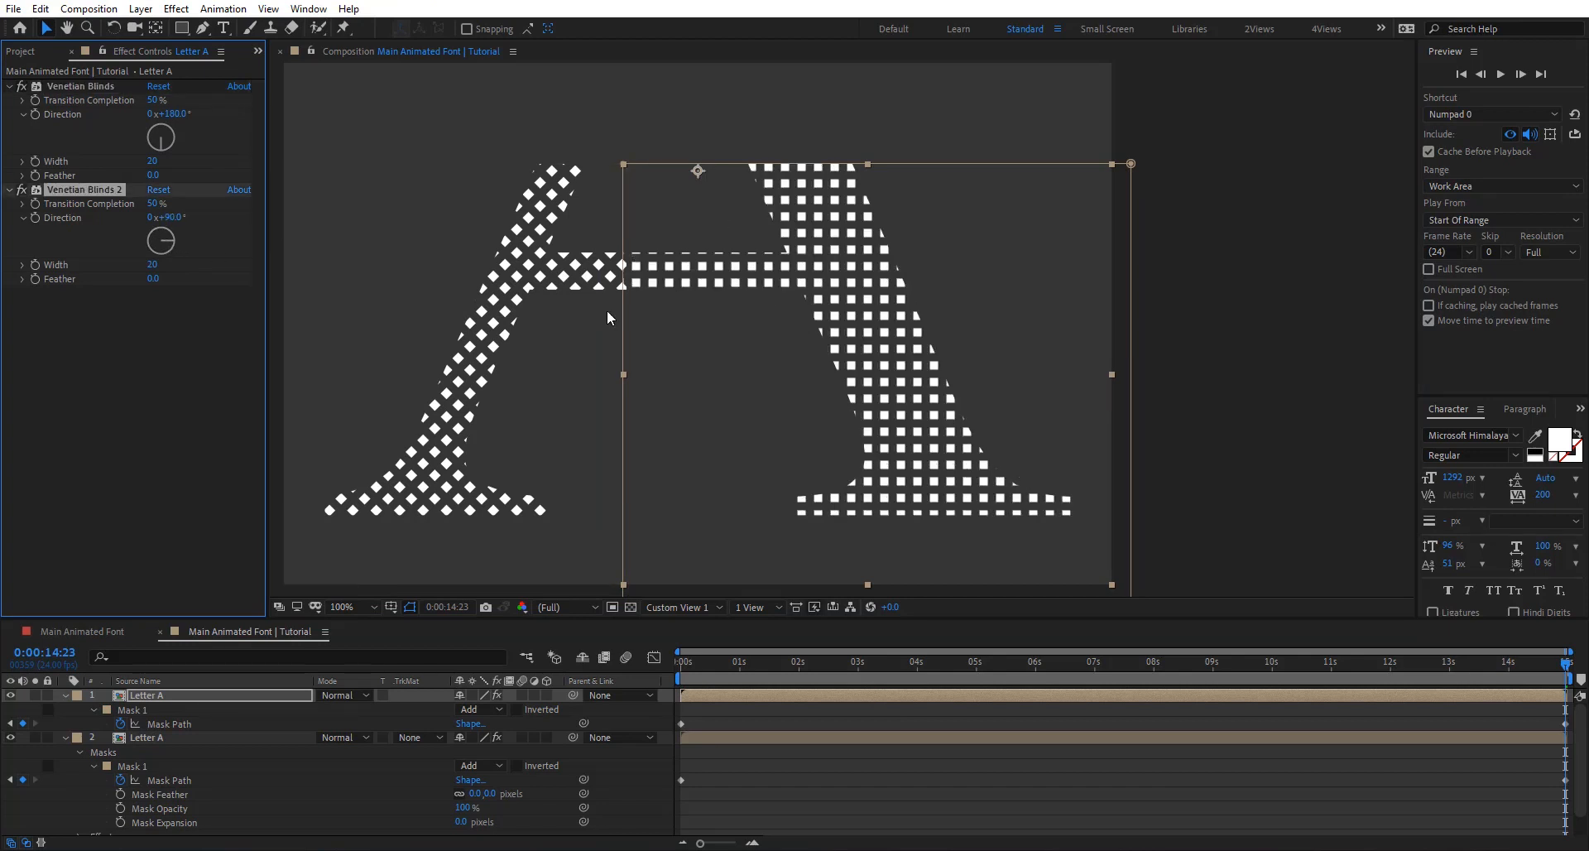
Step: Set the width of both Venetian Blinds effects on the upper Letter A layer to 15
left_click(153, 265)
type("15")
key("Return")
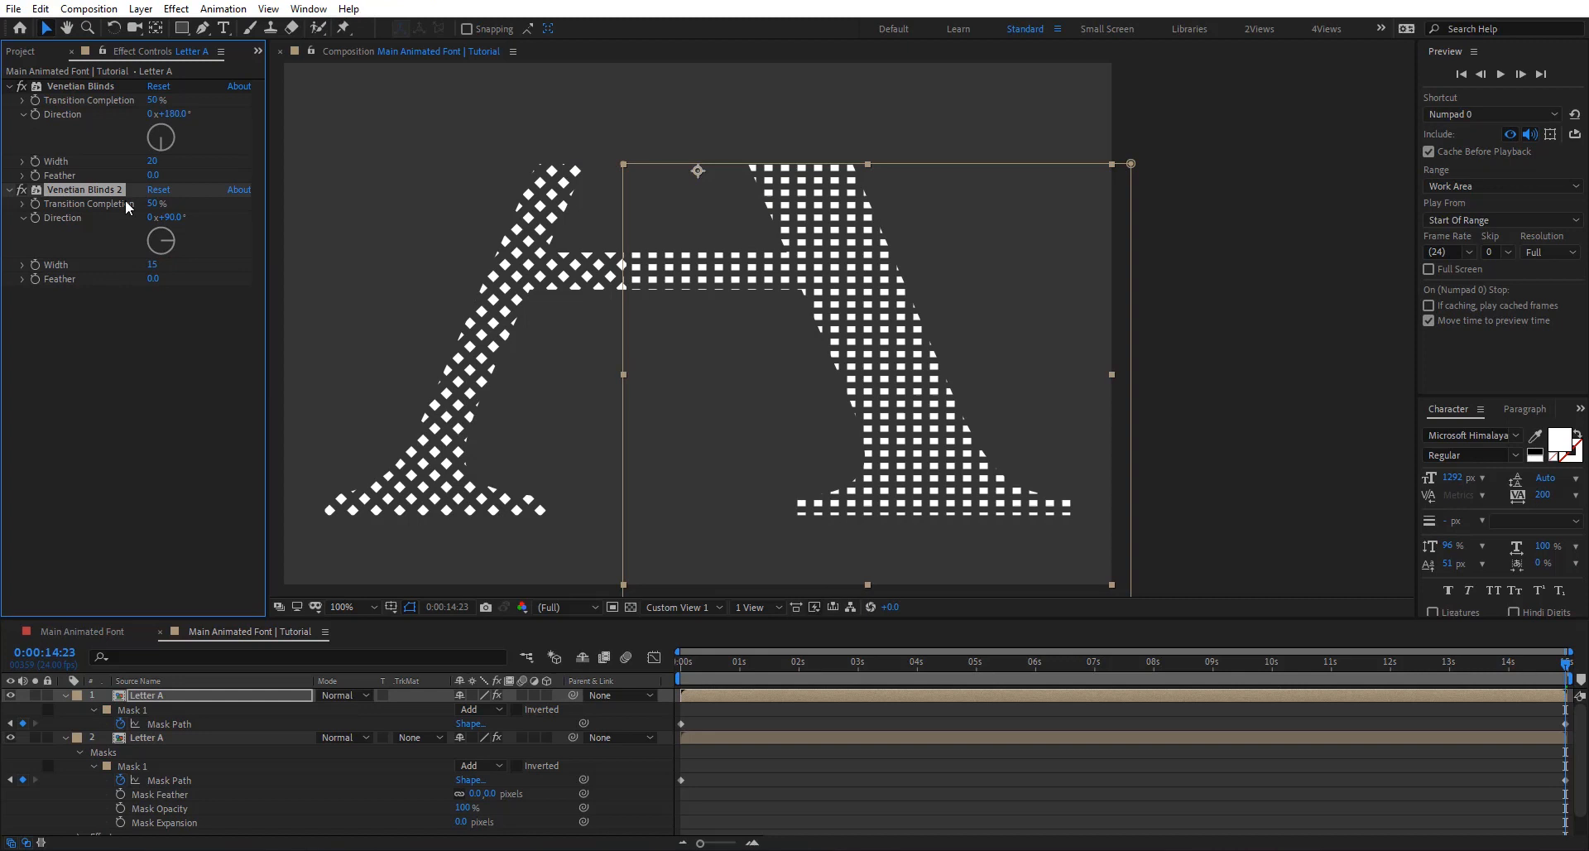
left_click(153, 162)
type("15")
key("Return")
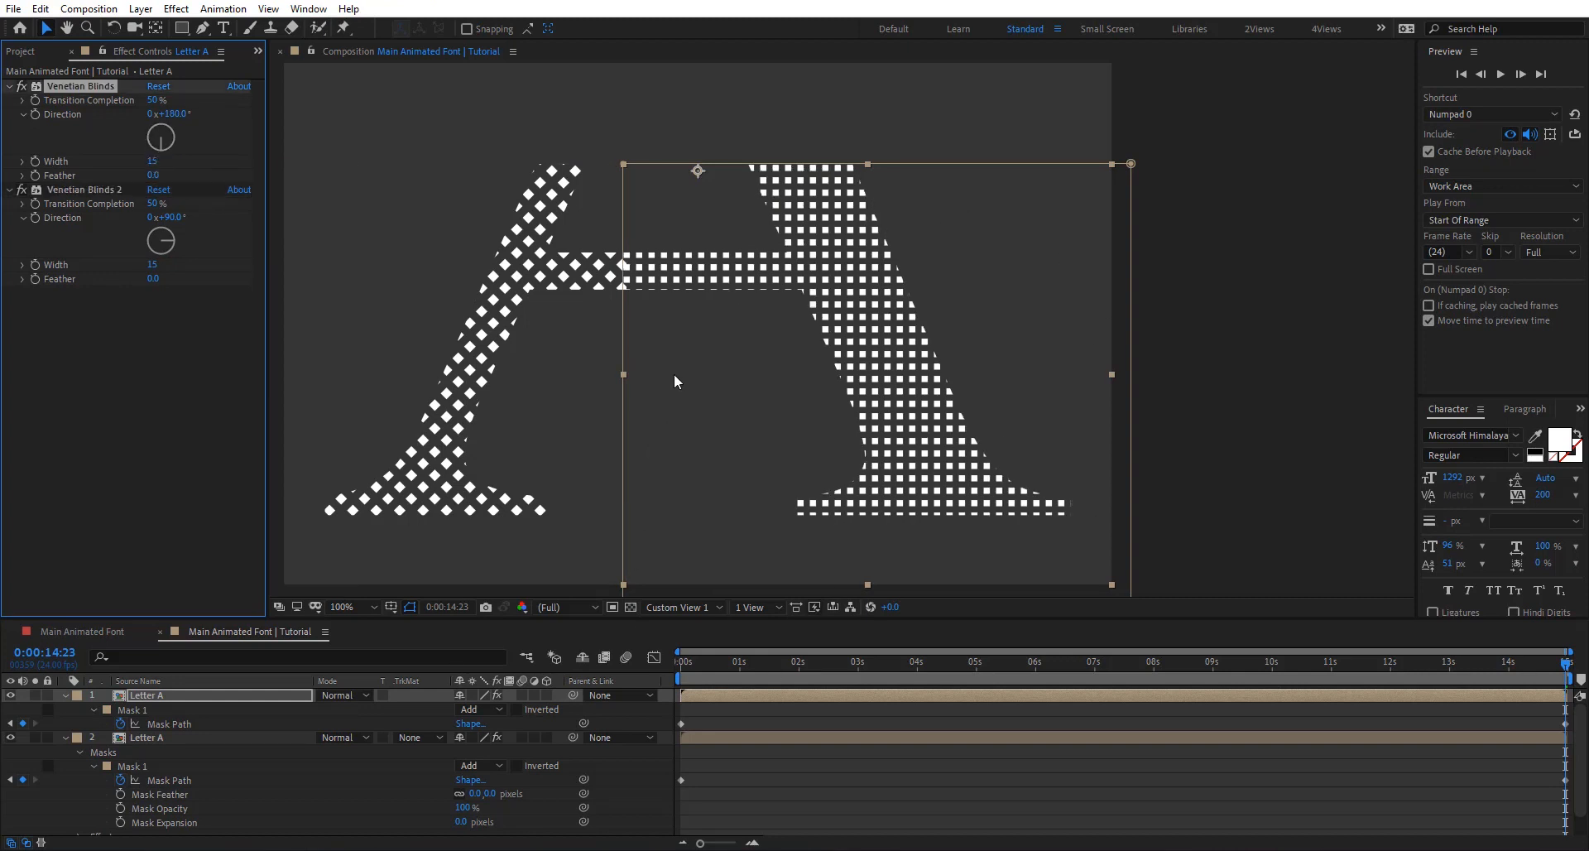
Step: Duplicate the top Letter A layer and move the copy's mask over the letter's upper-left part at the final frame
left_click_drag(831, 316, 845, 311)
mouse_move(704, 665)
left_mouse_down()
mouse_move(1365, 691)
mouse_move(695, 678)
left_mouse_up()
left_click(212, 697)
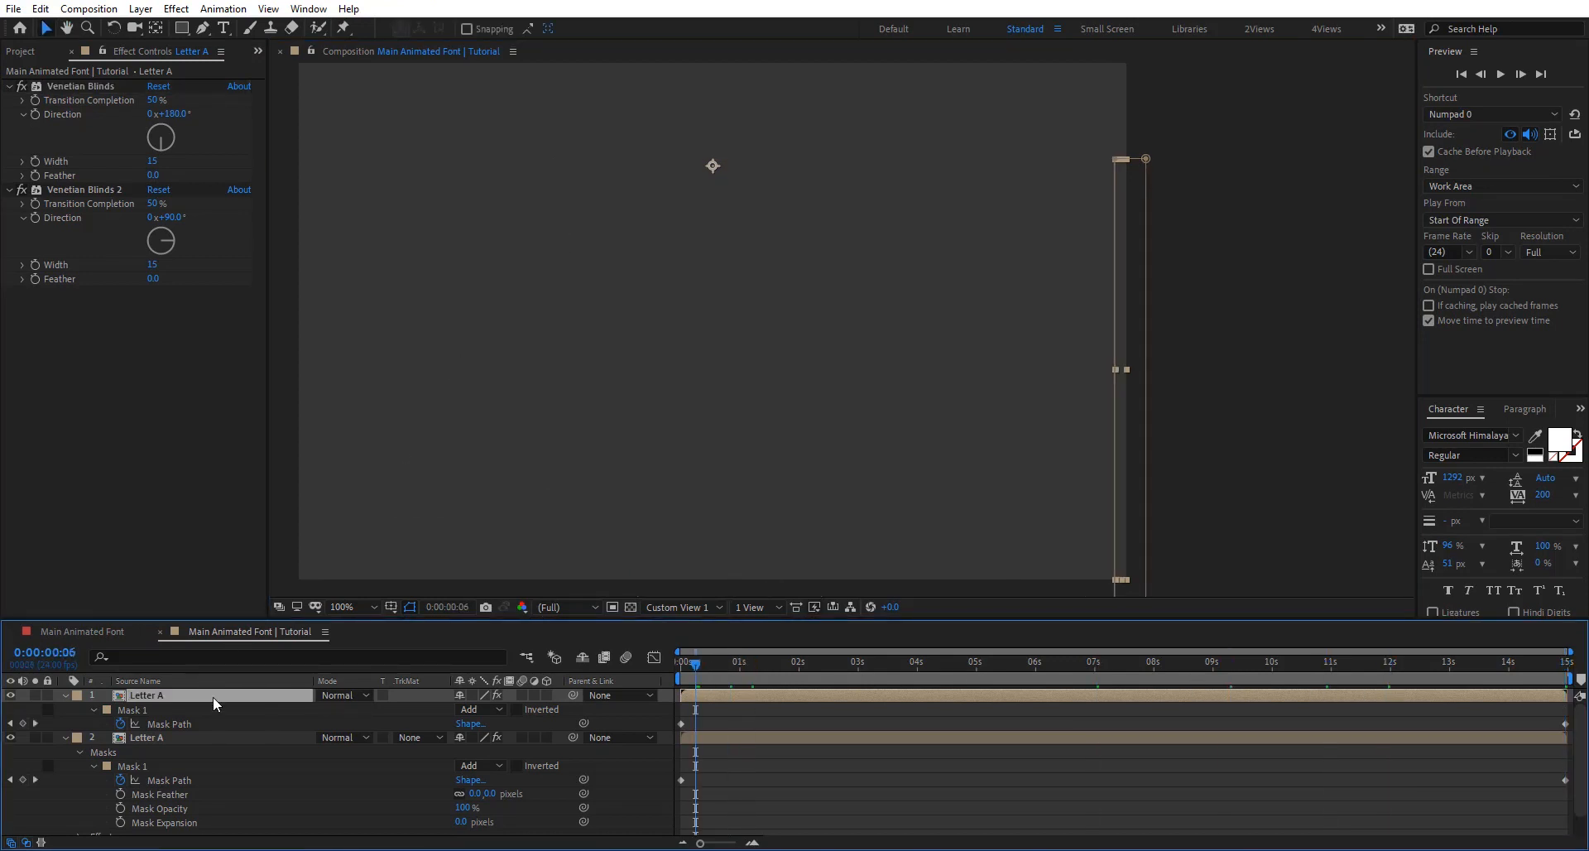
key("ctrl+d")
left_click_drag(792, 673, 1564, 674)
scroll(901, 240, "down", 4)
scroll(828, 331, "up", 2)
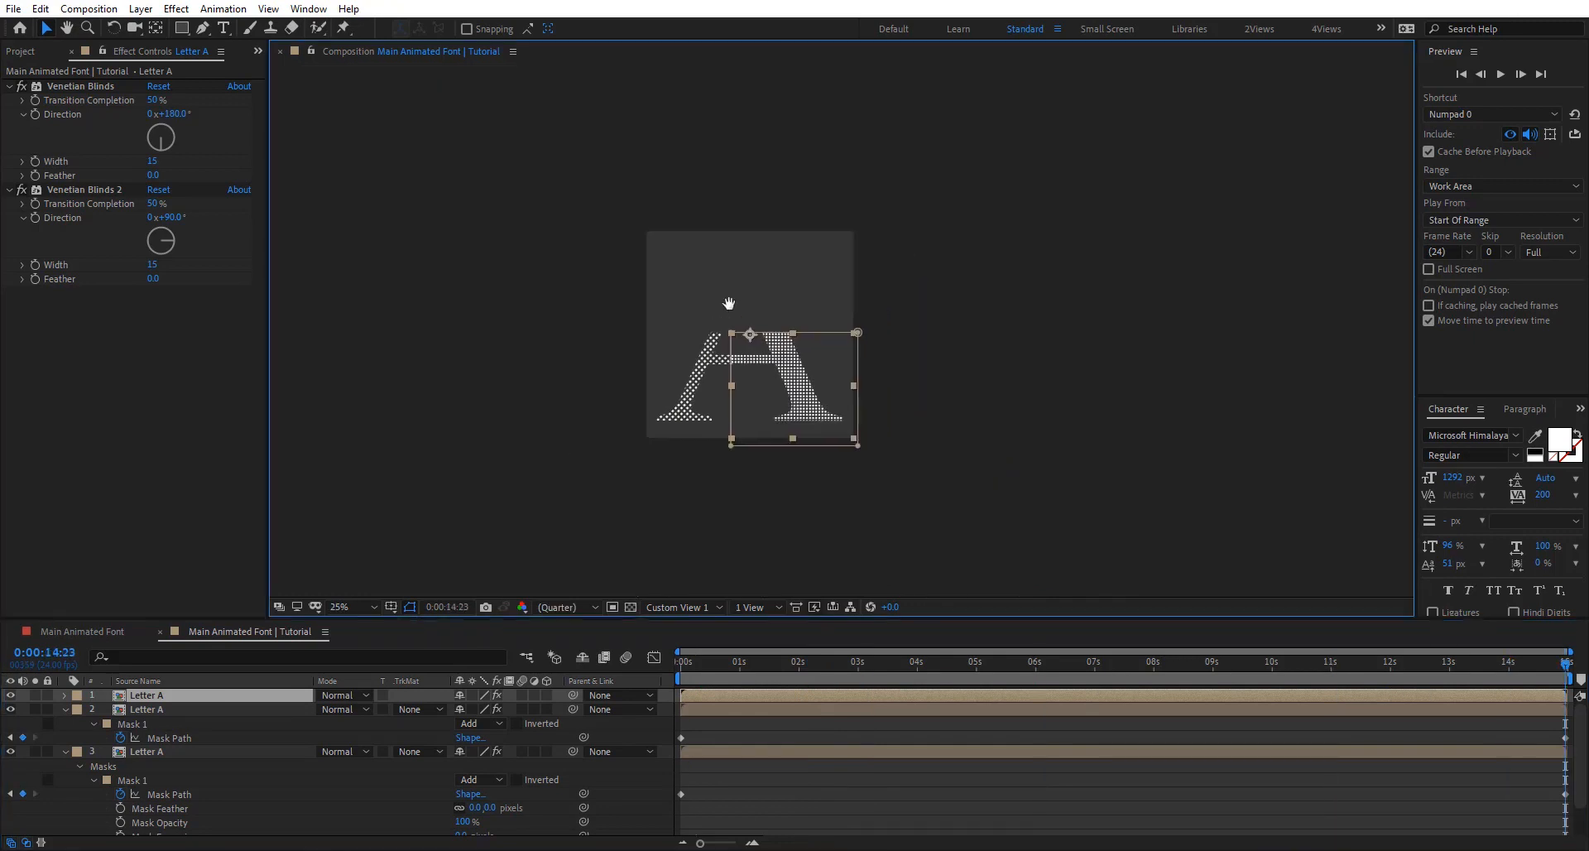
double_click(801, 378)
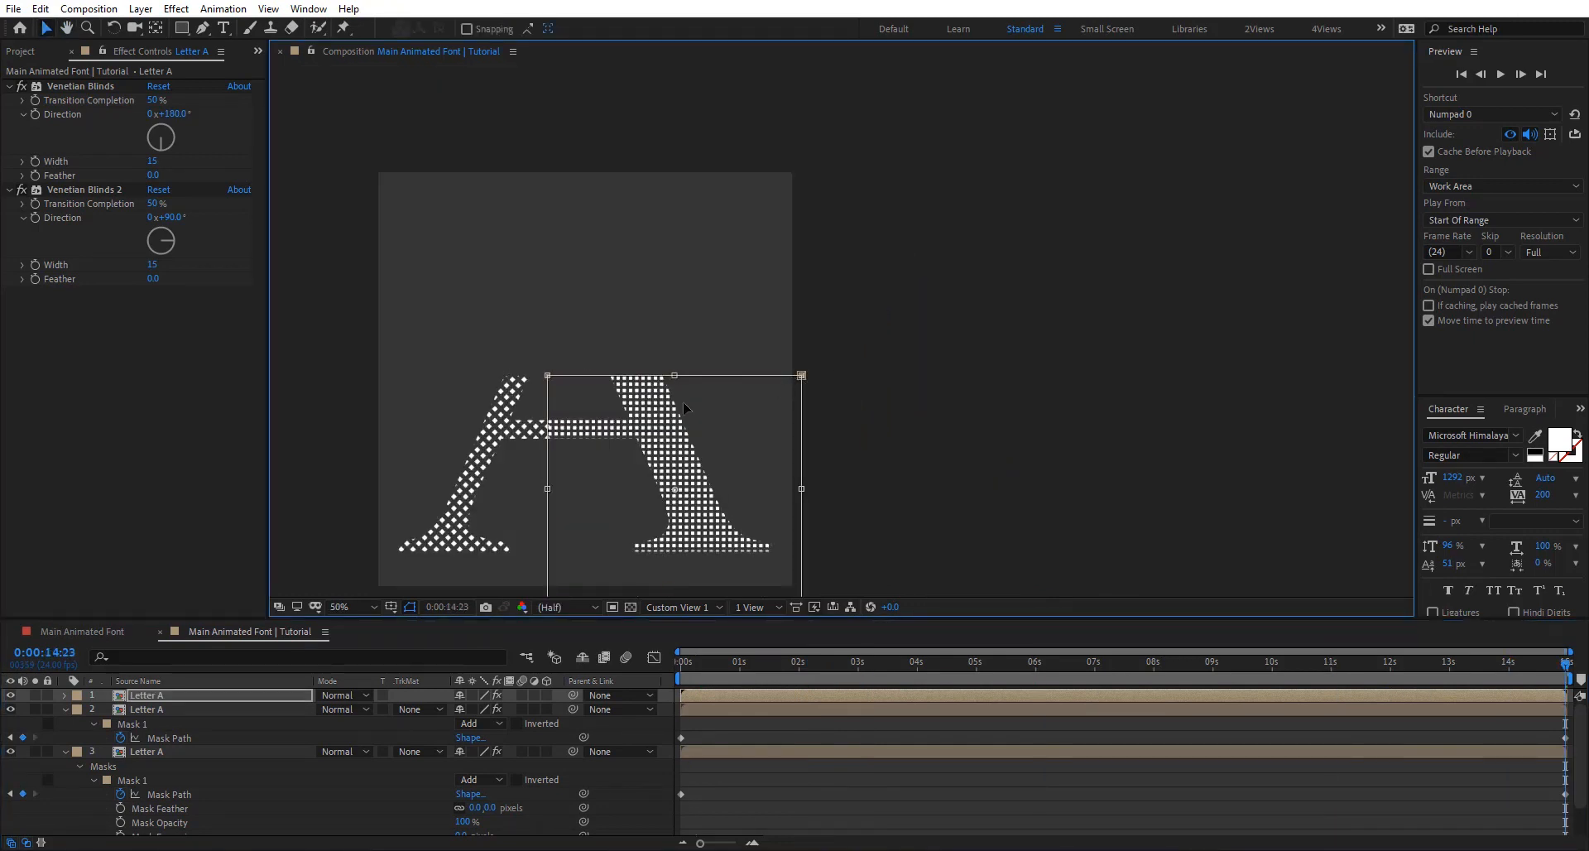
left_click_drag(666, 406, 424, 179)
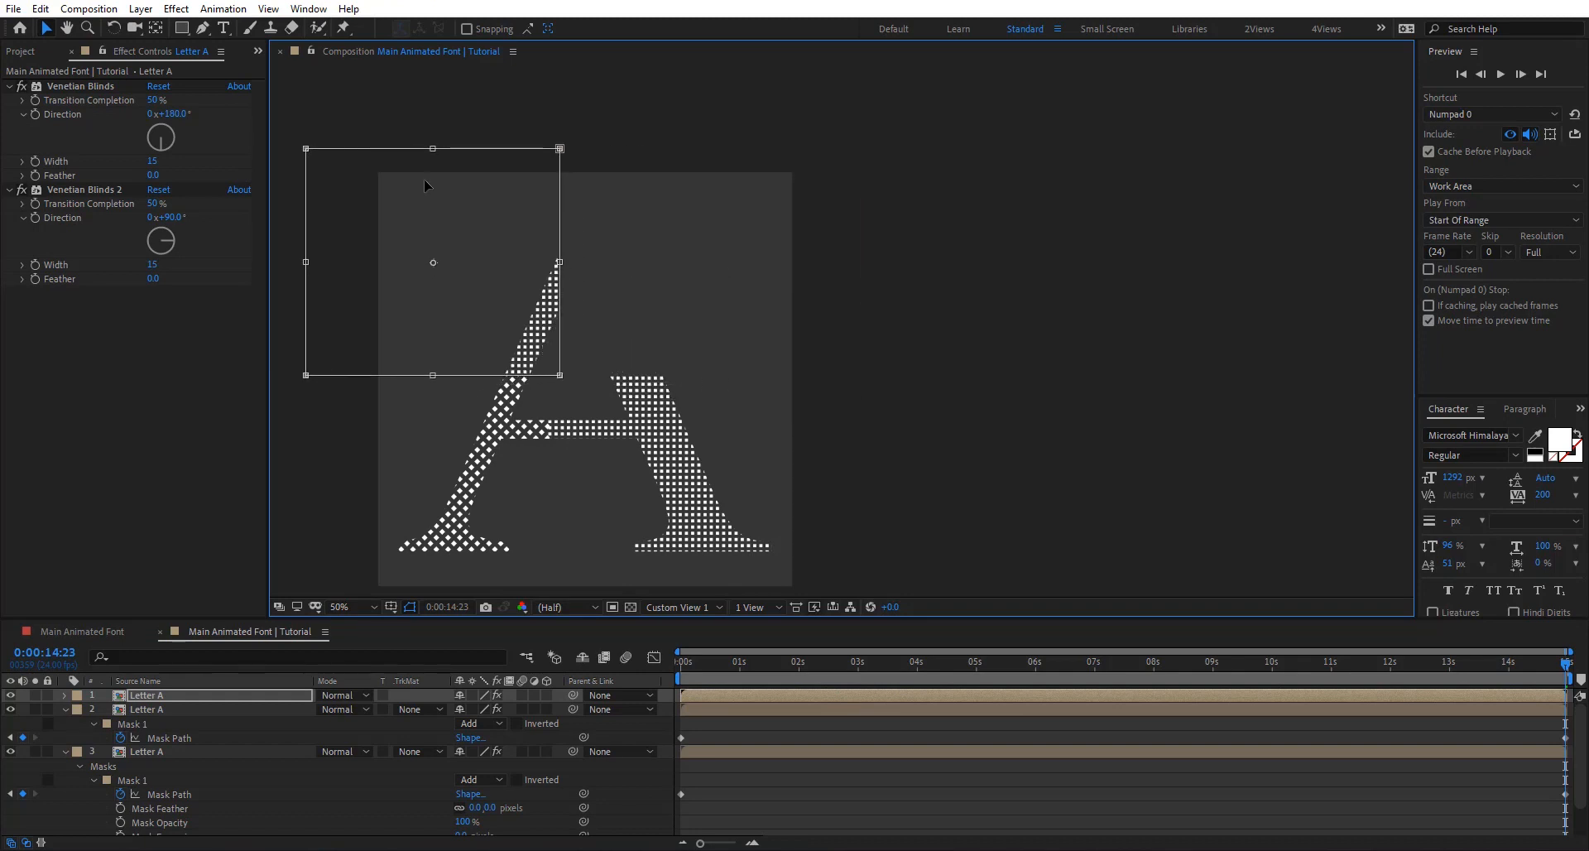
Step: Turn off both Venetian Blinds effects on the new top layer so its masked part is solid white
left_click(21, 86)
left_click(22, 190)
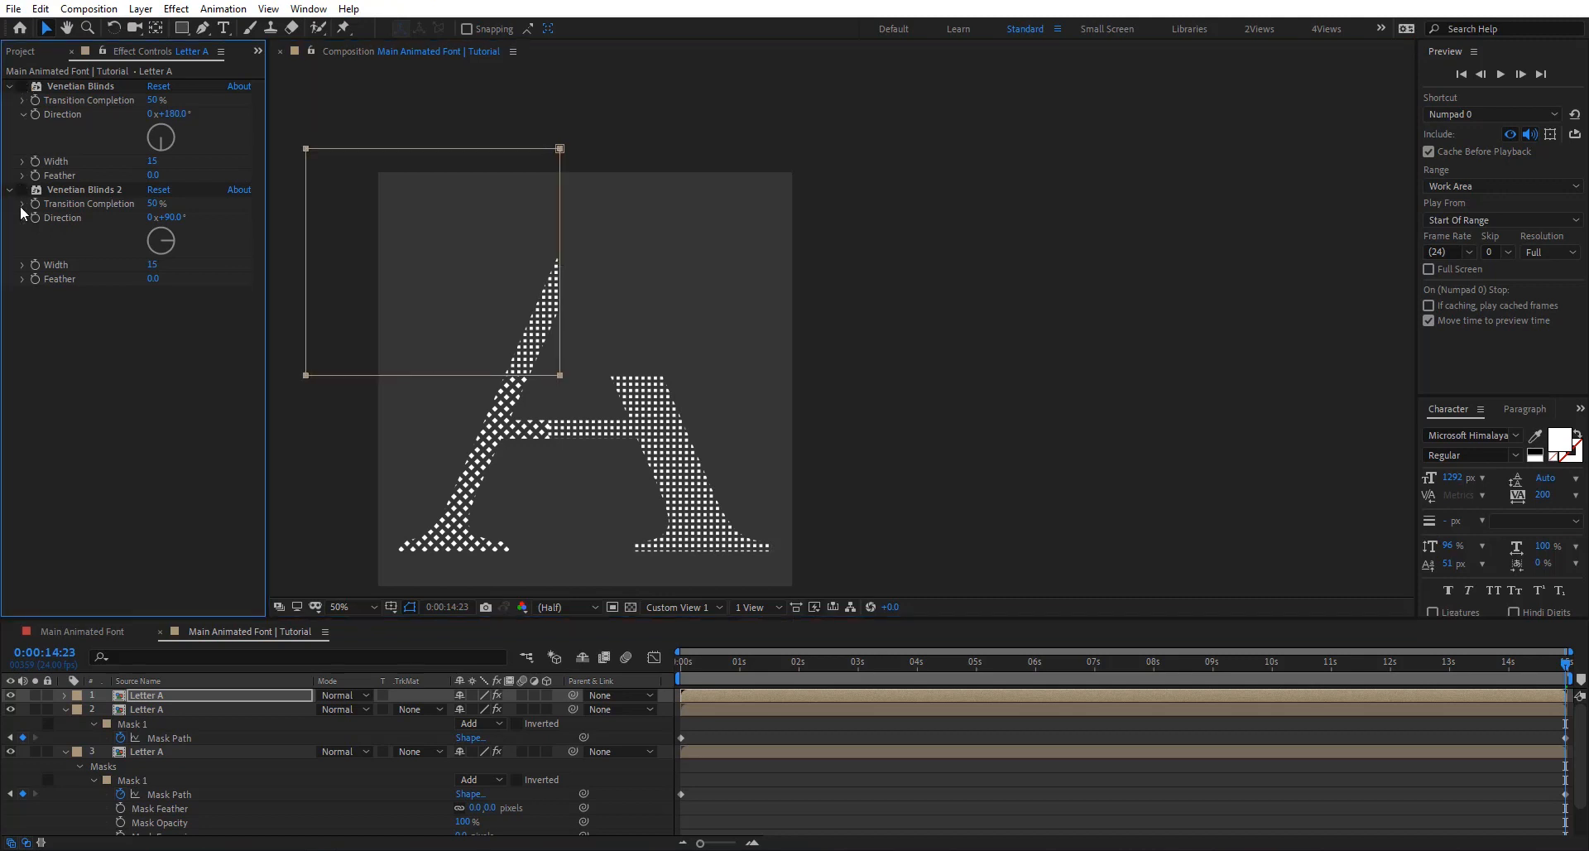
scroll(514, 296, "up", 1)
key("space")
left_click_drag(543, 312, 845, 334)
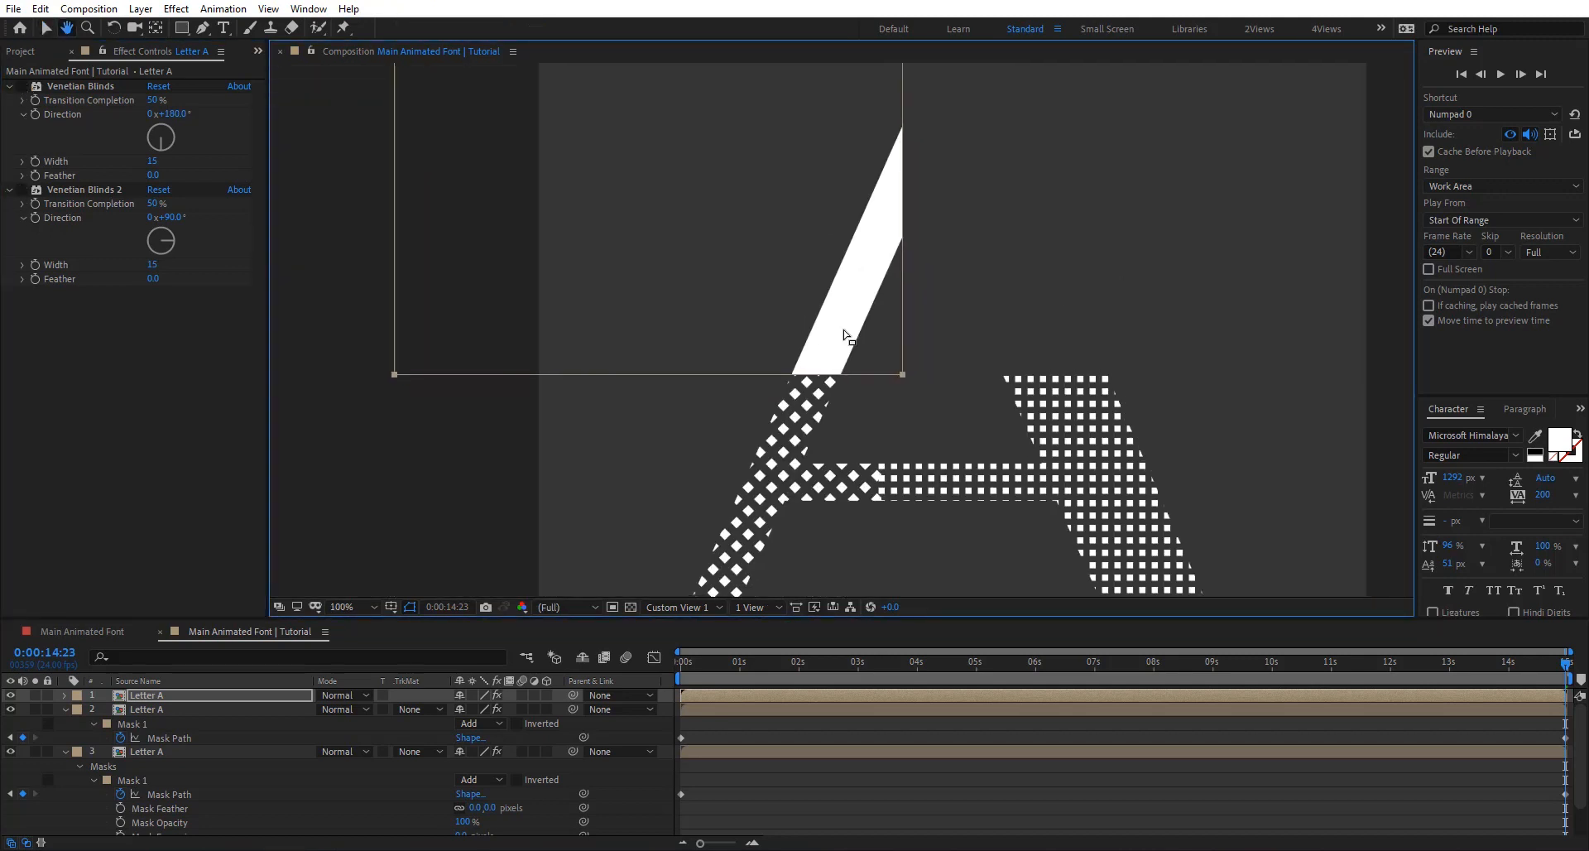
key("space")
left_click_drag(842, 239, 751, 253)
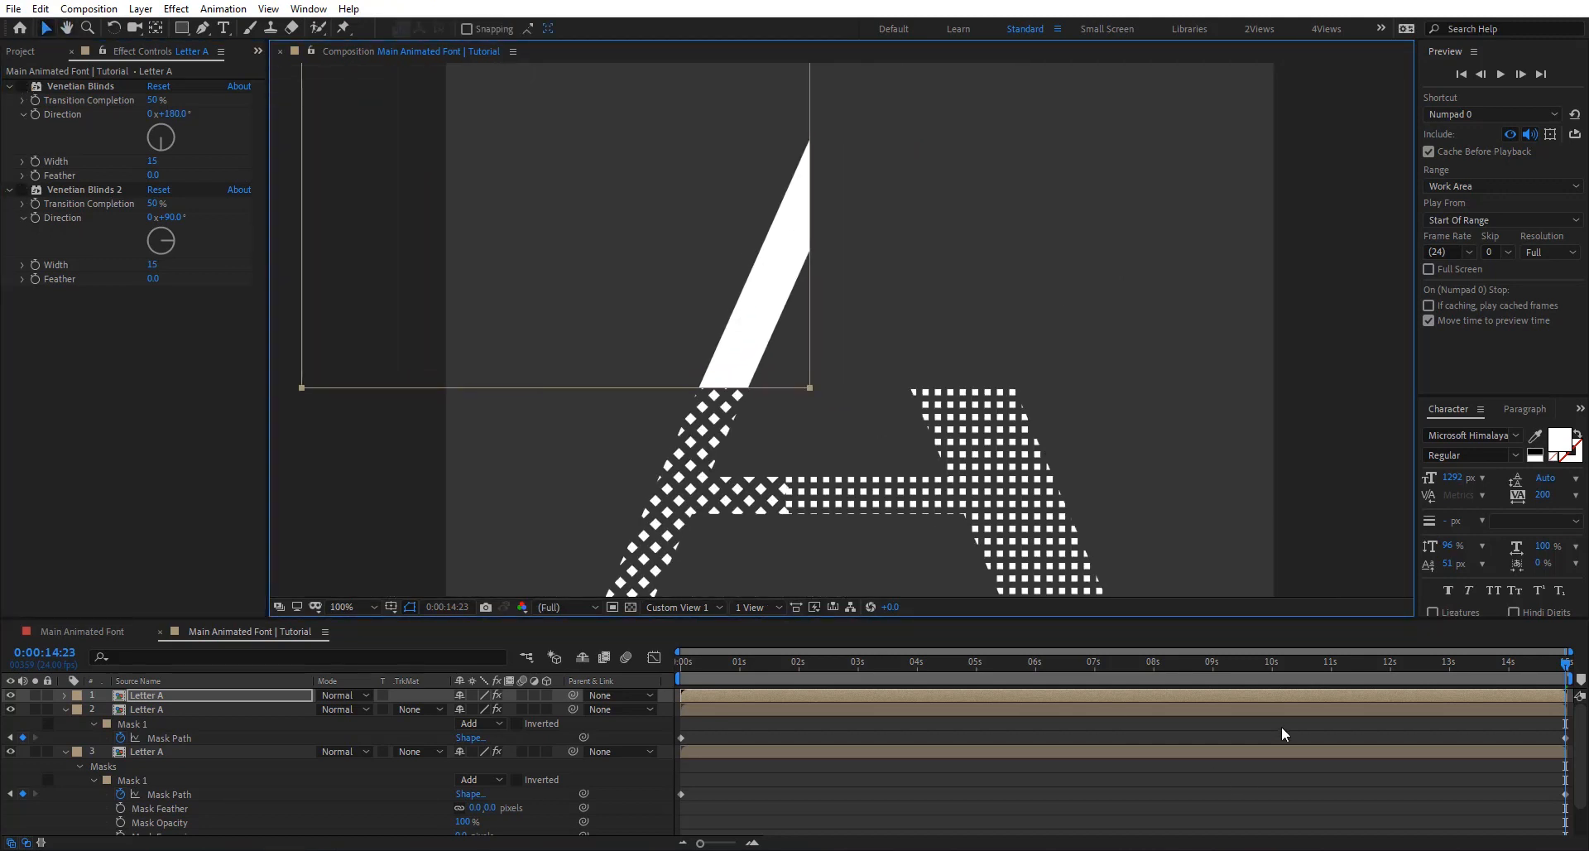
Step: Delete the top Letter A layer's starting Mask Path keyframe at 0 seconds
left_click(1281, 734)
left_click_drag(1269, 663, 636, 631)
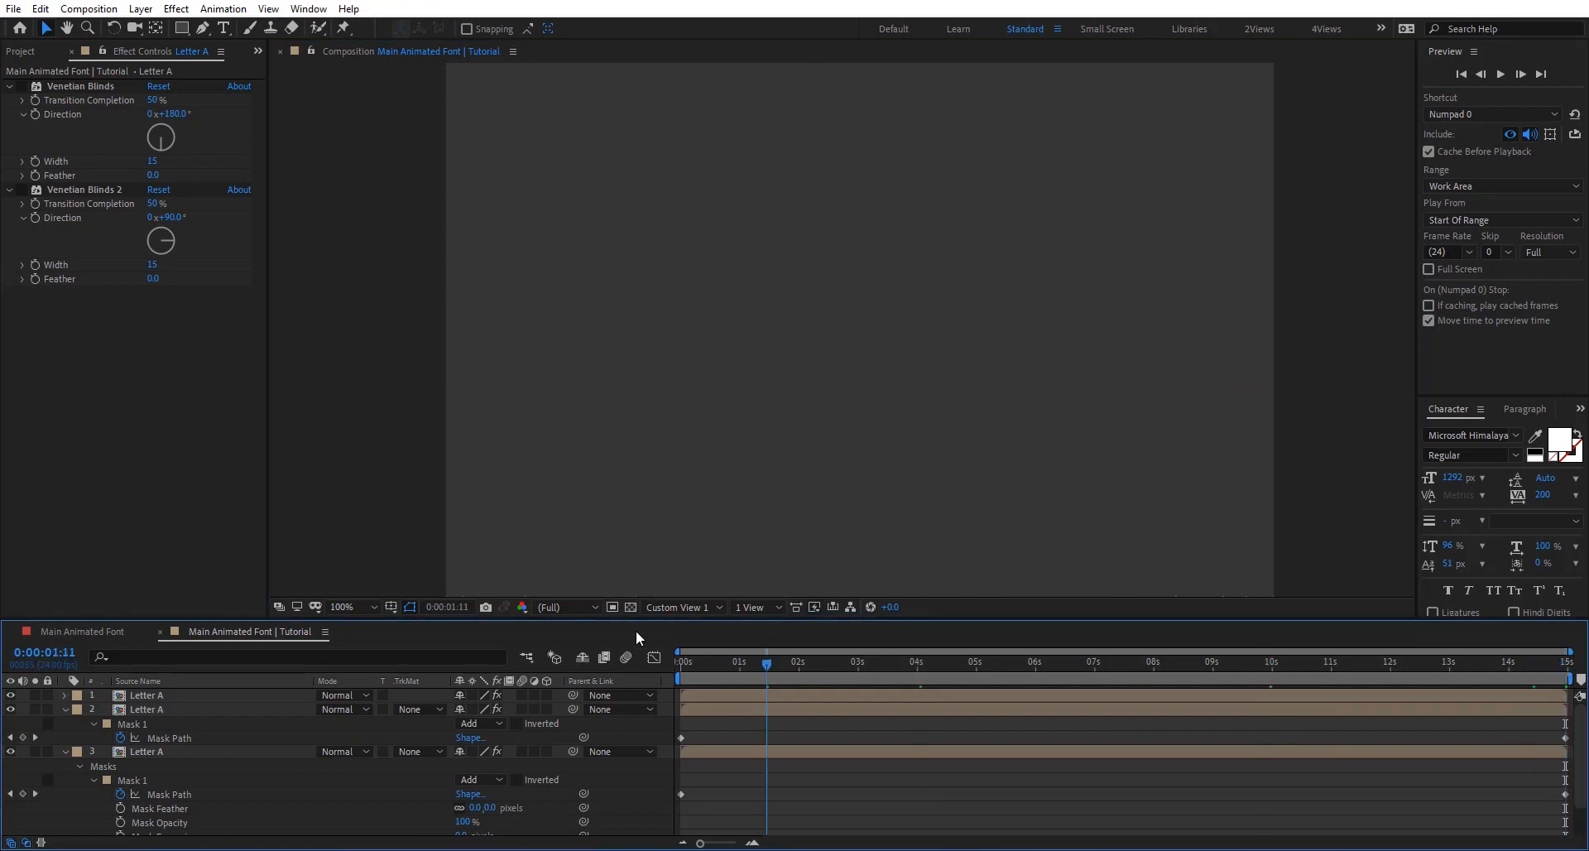
left_click(287, 695)
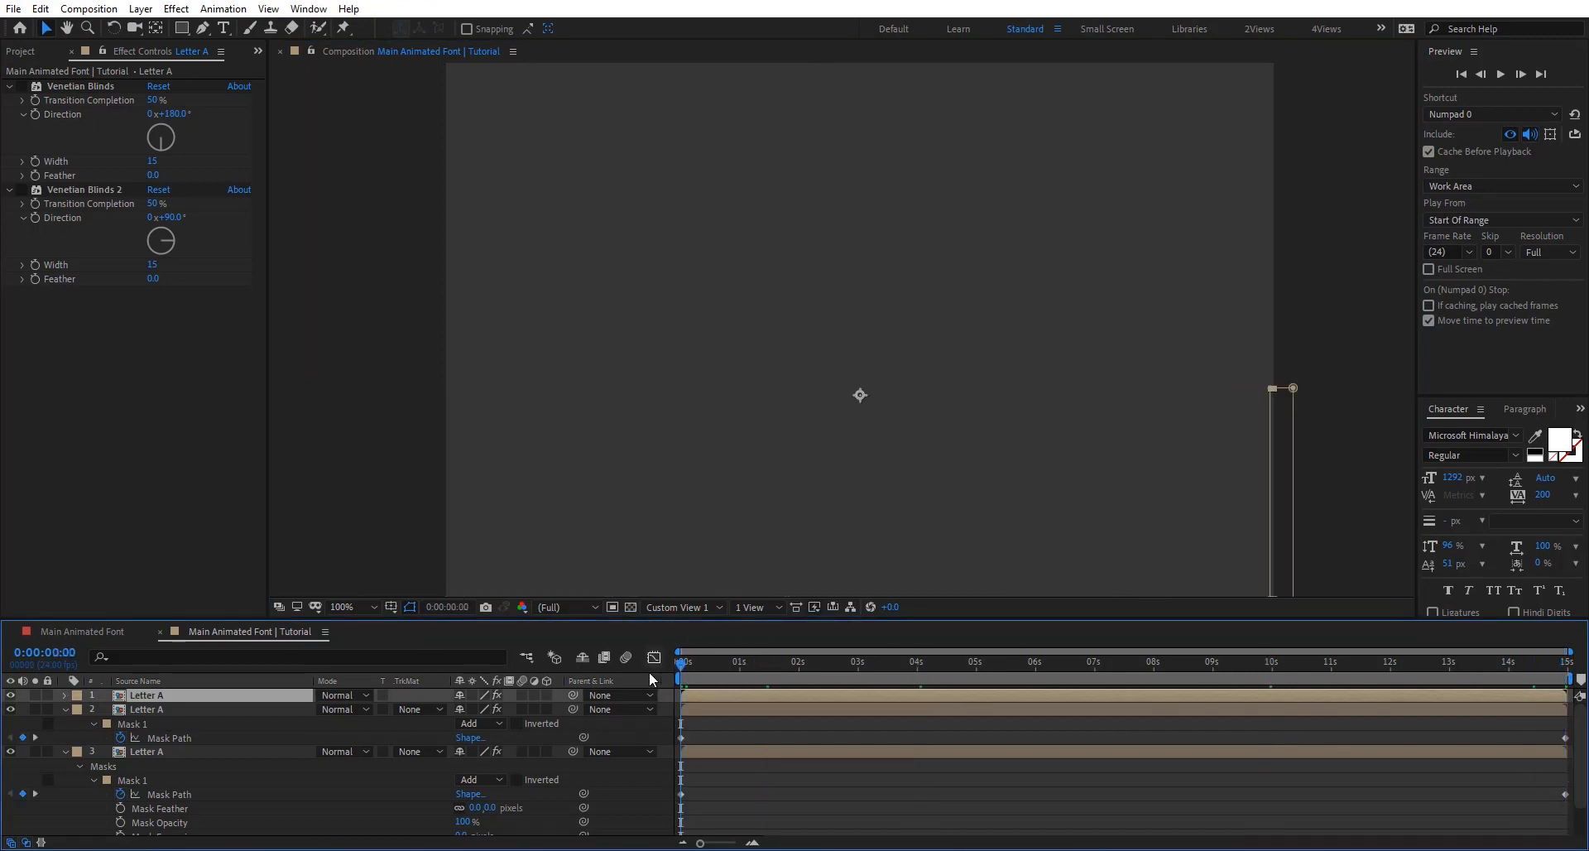
key("m")
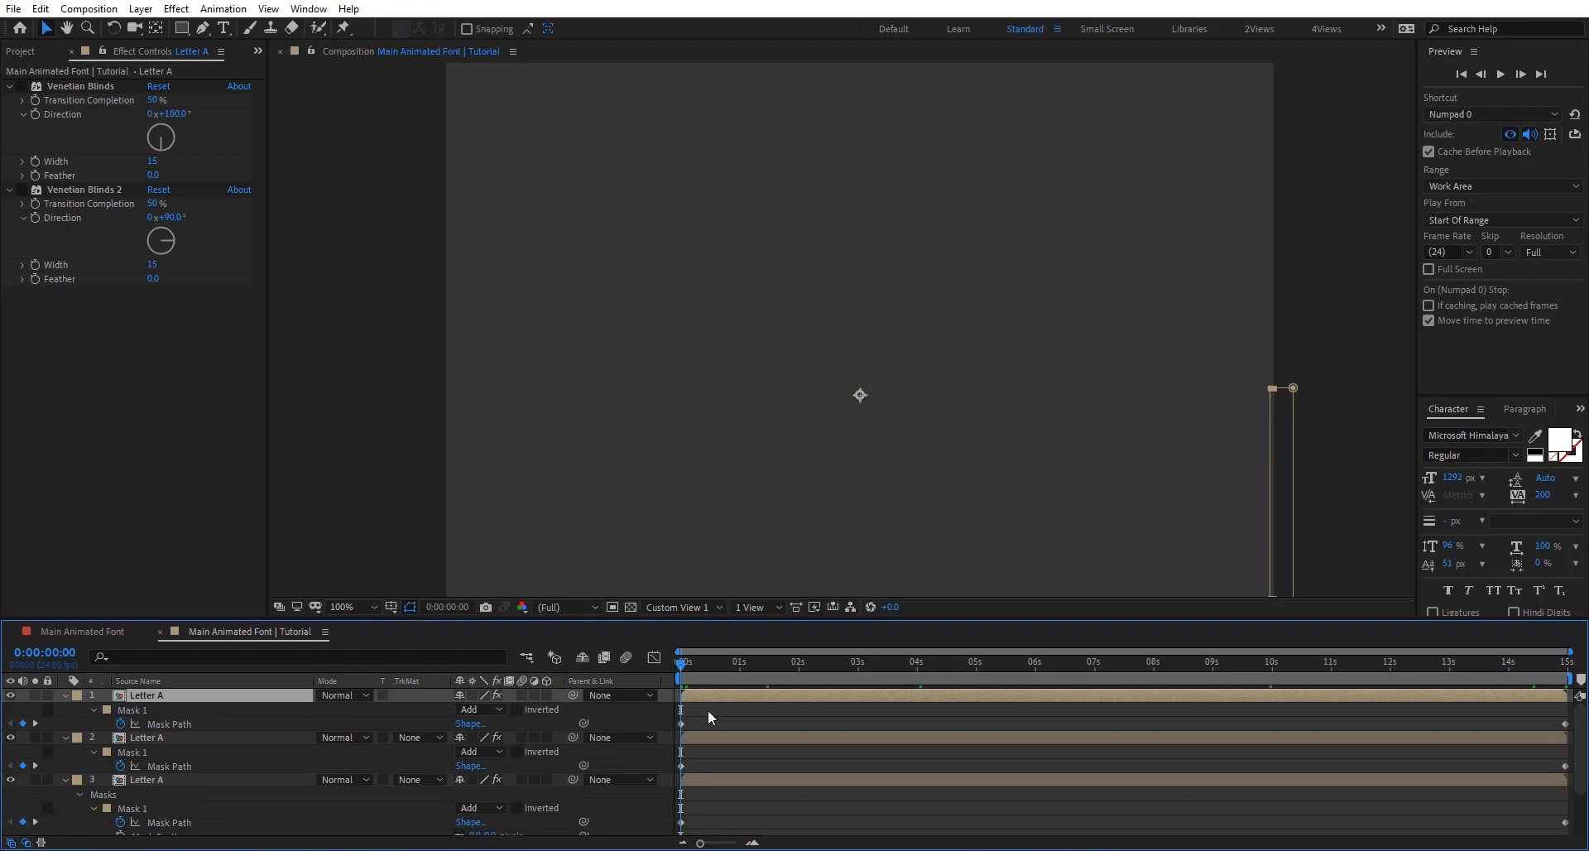
left_click_drag(714, 710, 652, 731)
key("Delete")
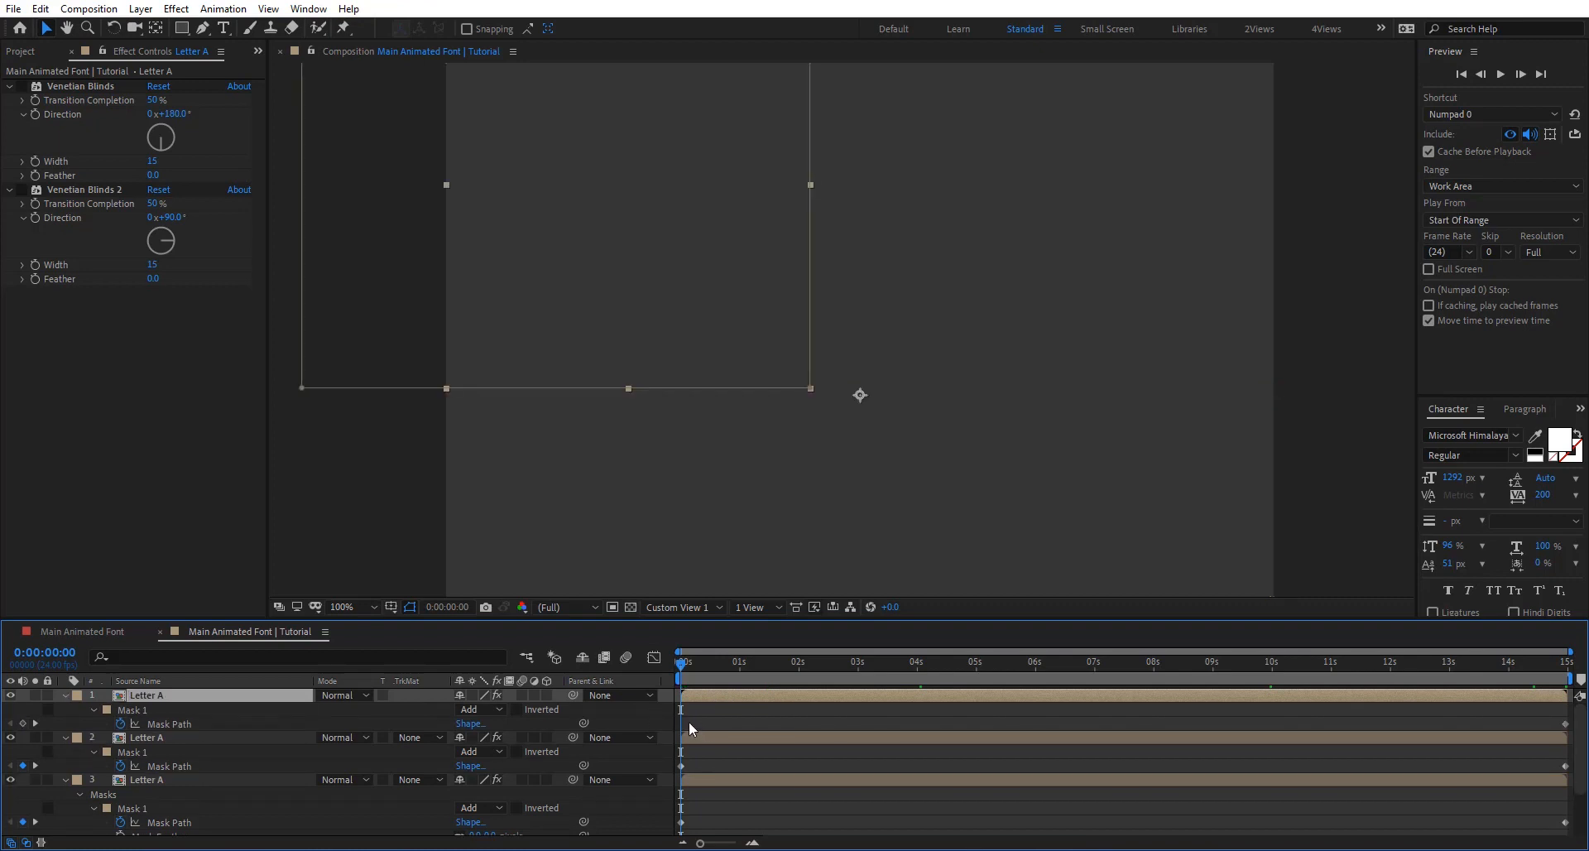
Step: At the first frame, shrink the upper-left mask from its right edge to the canvas's left border, and return to the final frame
scroll(742, 311, "down", 1)
left_click_drag(724, 257, 722, 347)
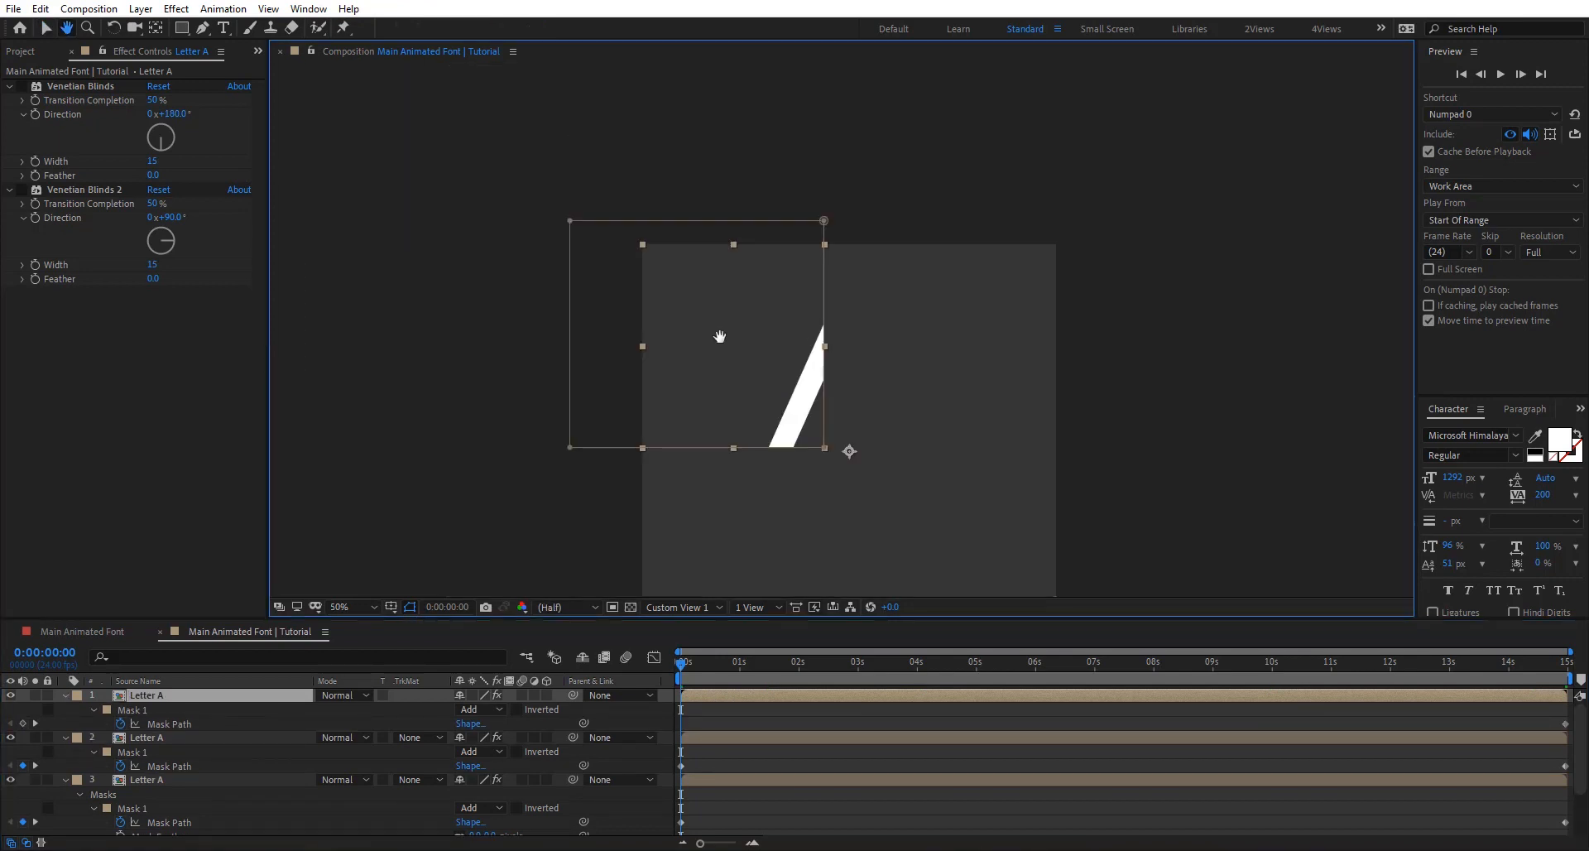
double_click(823, 221)
mouse_move(824, 334)
left_mouse_down()
mouse_move(862, 334)
mouse_move(618, 335)
mouse_move(644, 334)
left_mouse_up()
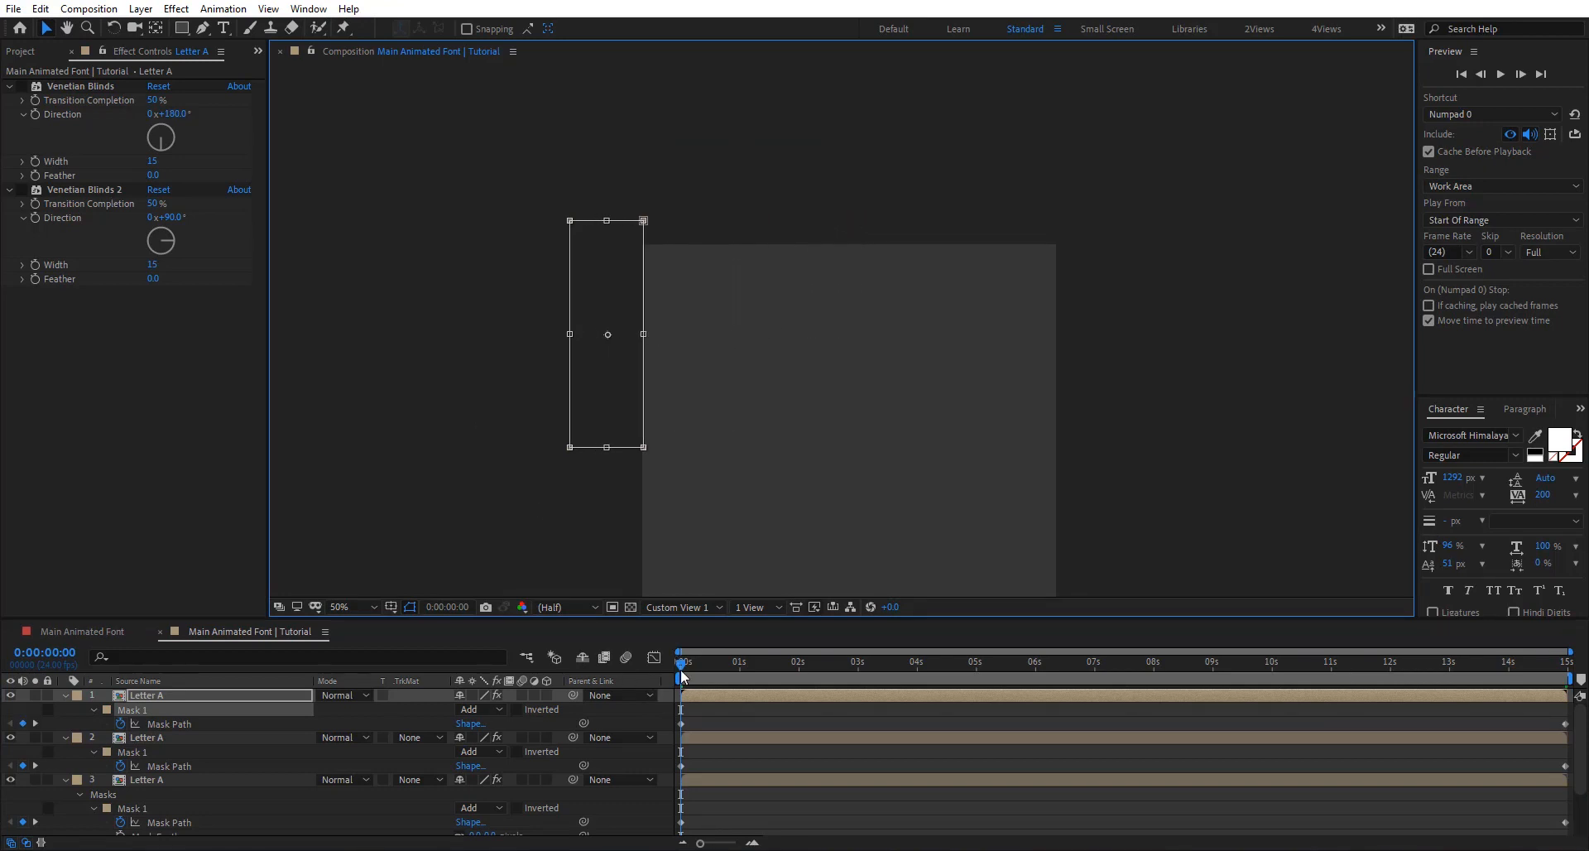
left_click_drag(684, 662, 1568, 687)
left_click_drag(868, 490, 788, 400)
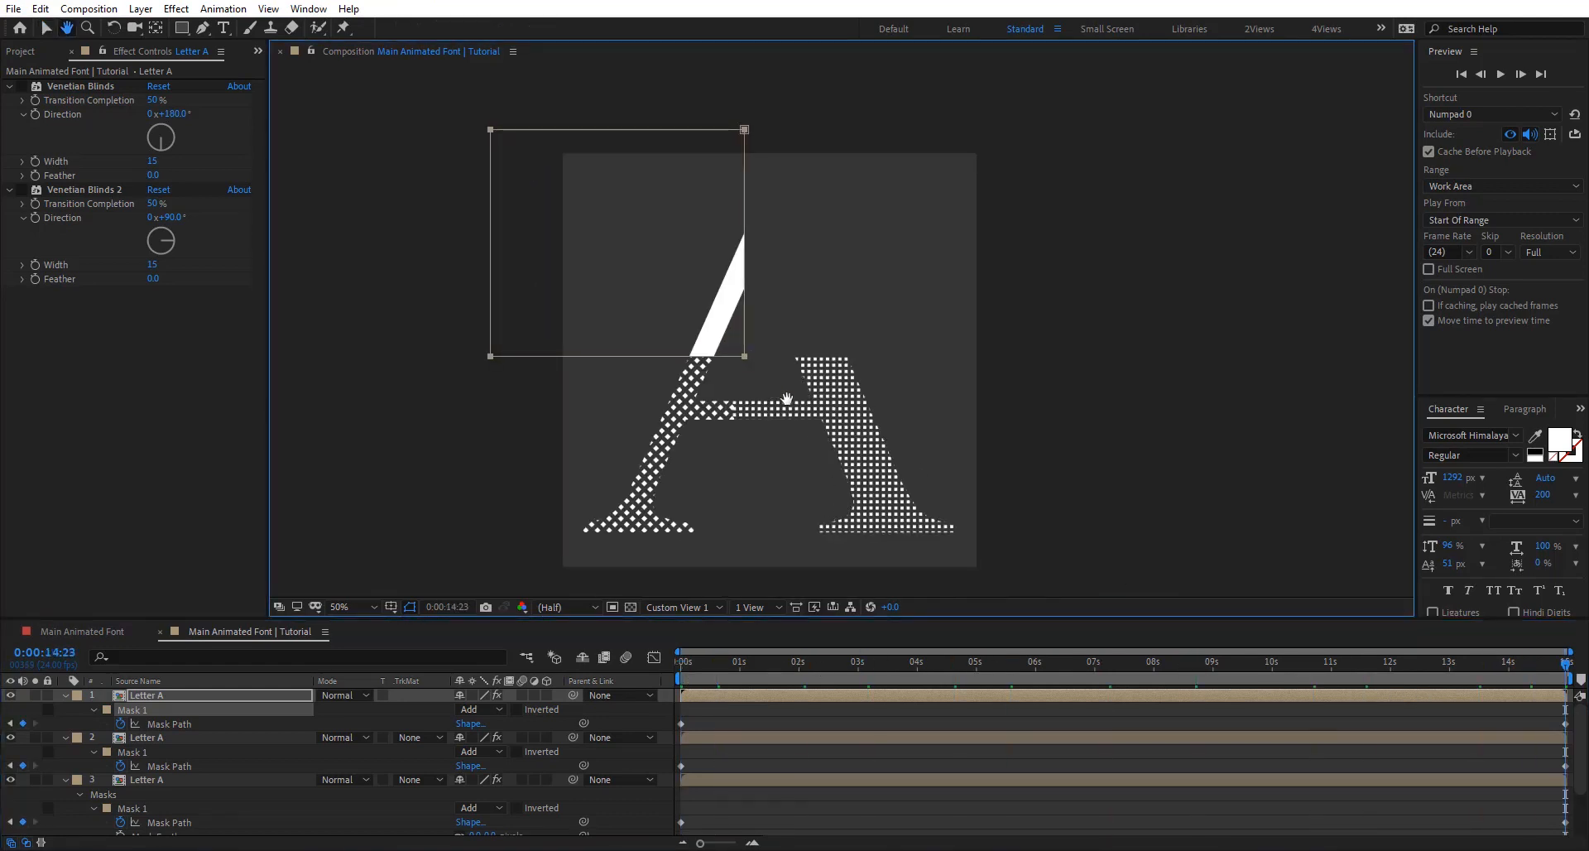
Step: Duplicate the solid Letter A layer and place the copy's mask over the letter's upper-right tip at the final frame
left_click(188, 698)
key("ctrl+d")
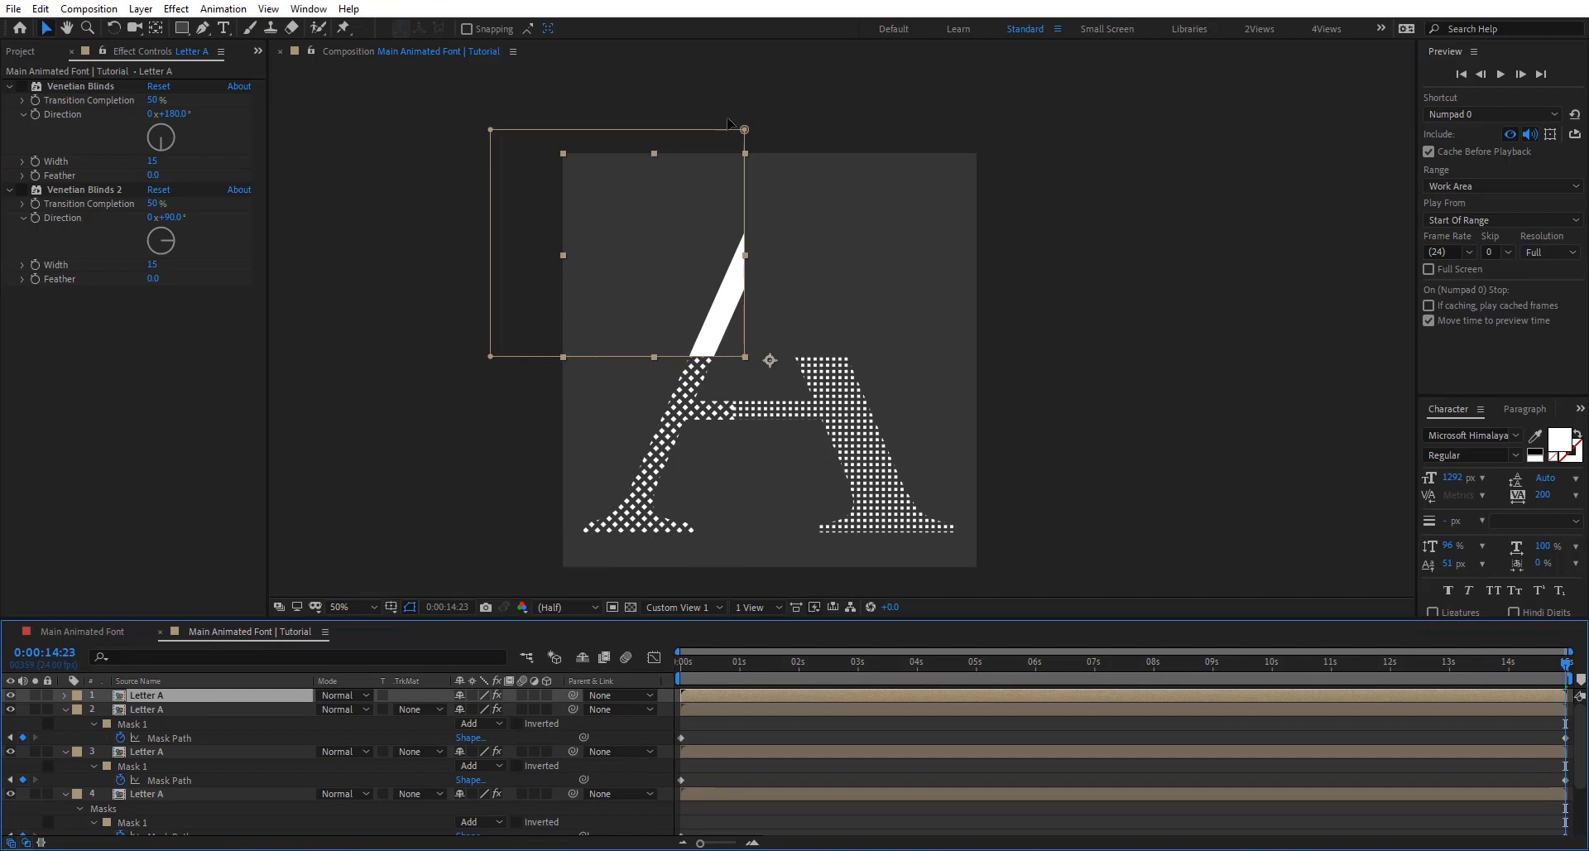
left_click_drag(664, 217, 920, 231)
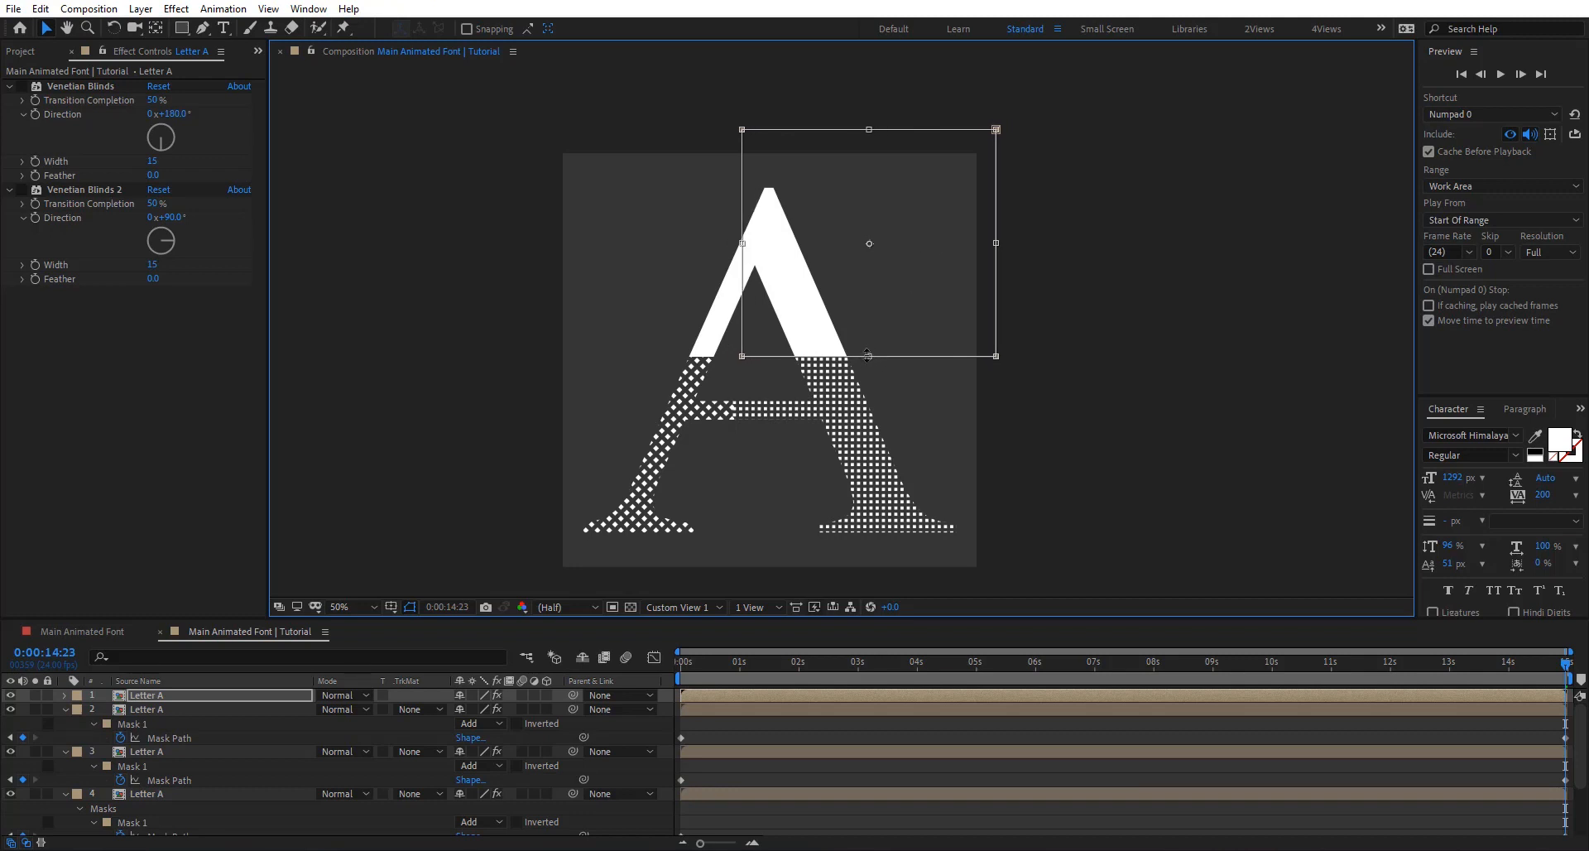
left_click_drag(875, 359, 876, 286)
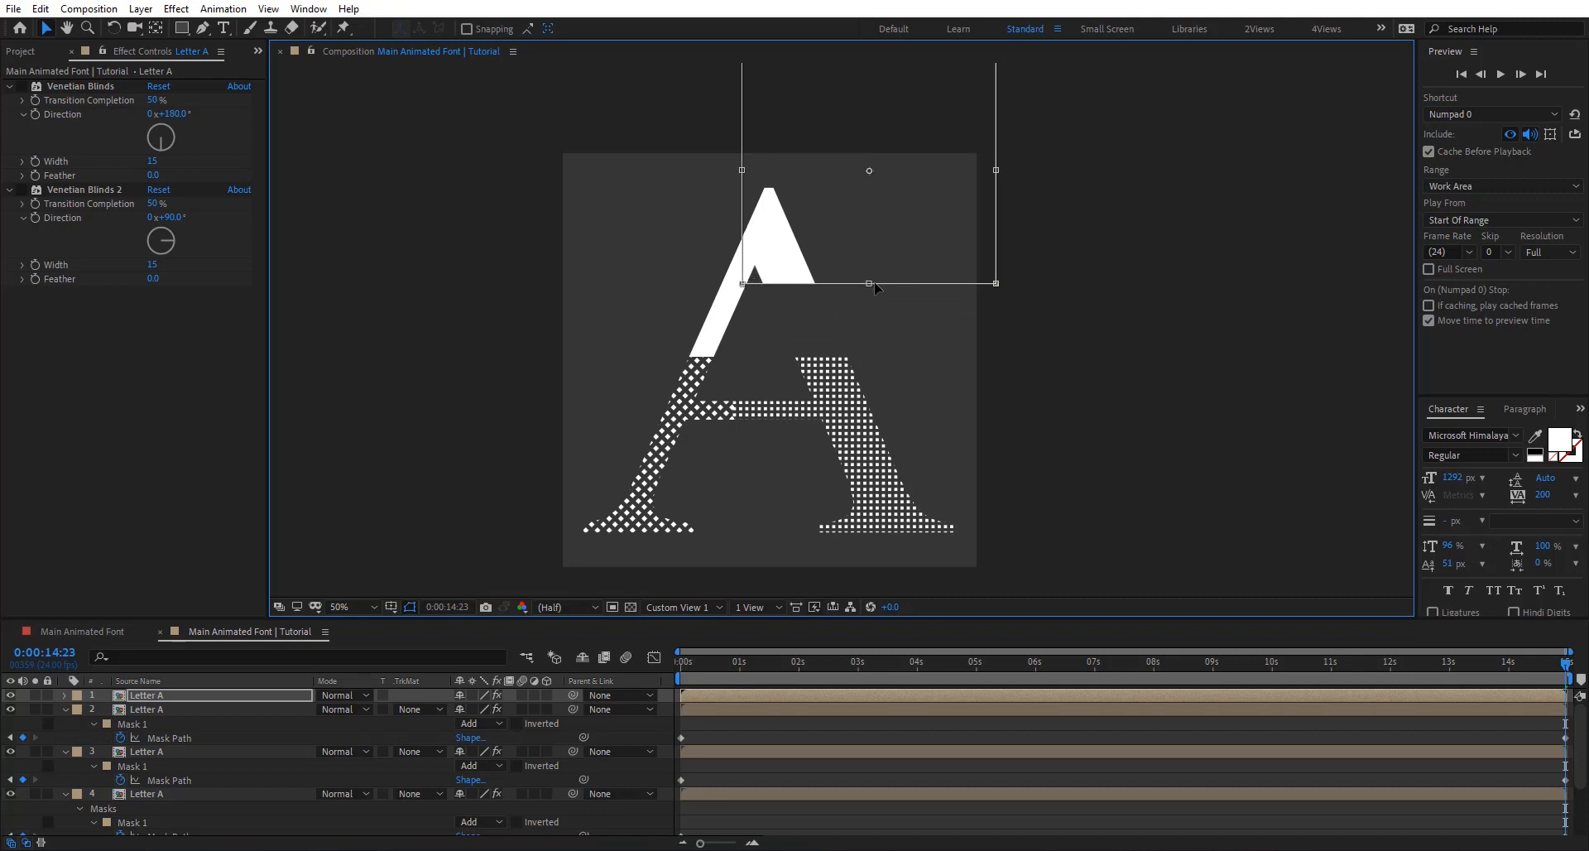
left_click_drag(860, 202, 833, 253)
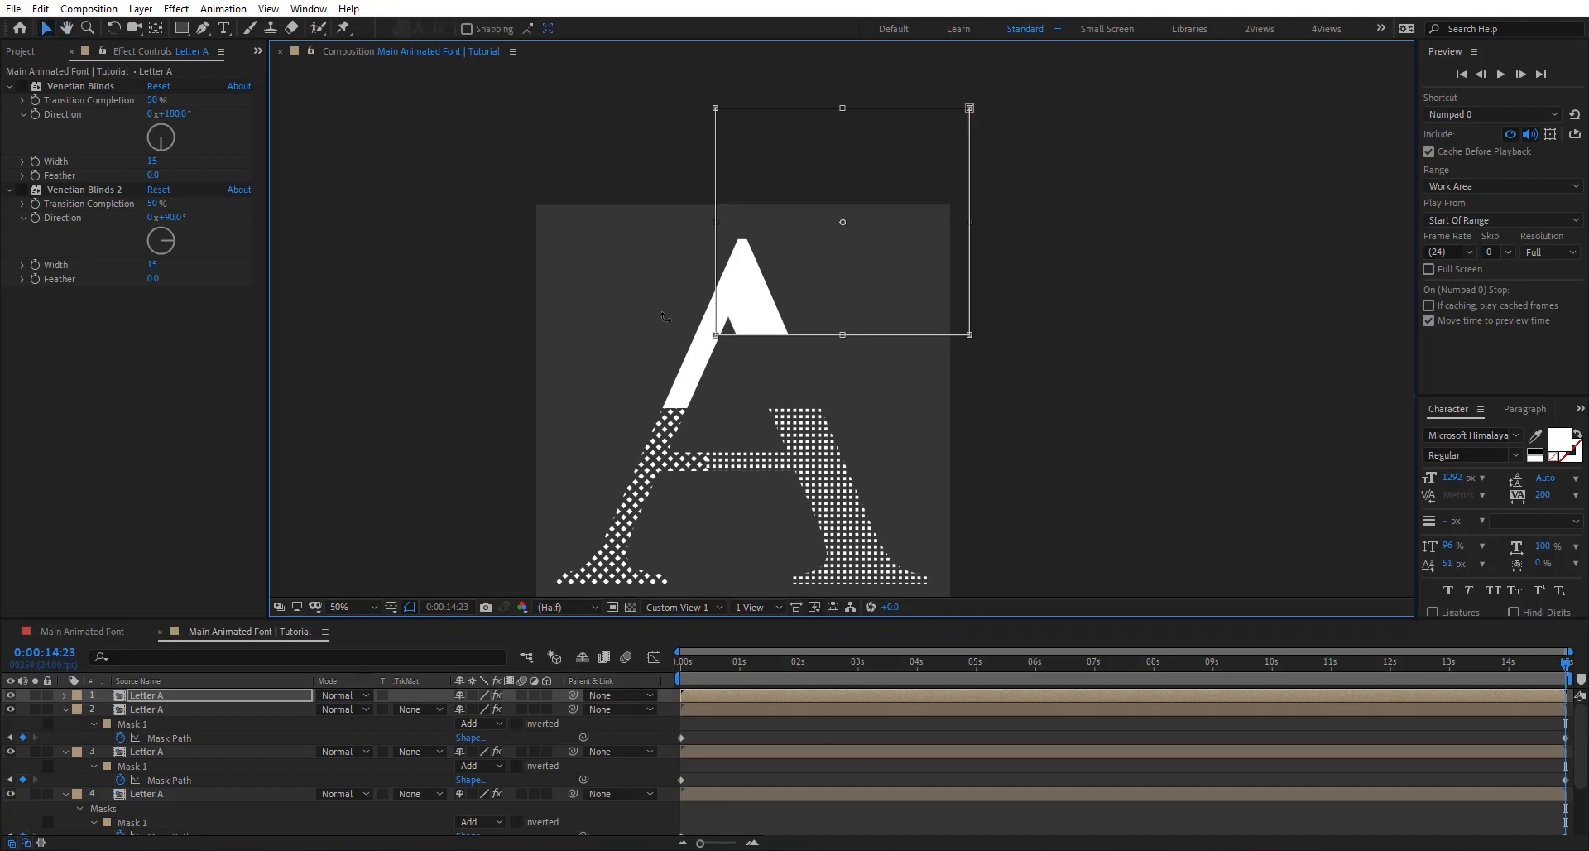
Step: Enable both Venetian Blinds effects on the upper-right copy and set their directions to 135° and 315°
left_click(21, 86)
left_click(22, 189)
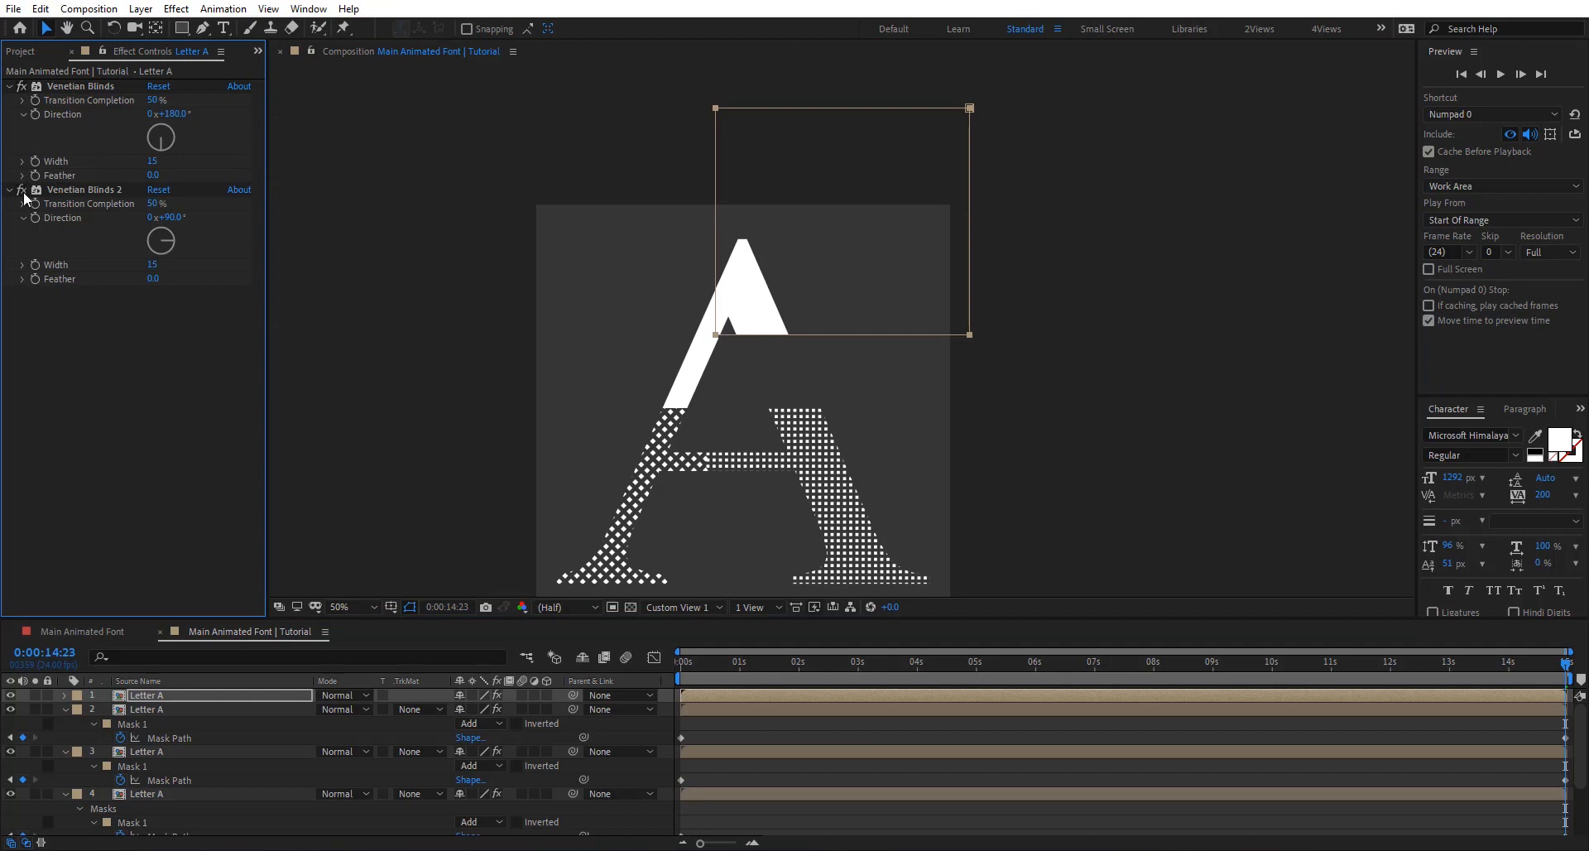
key("slash")
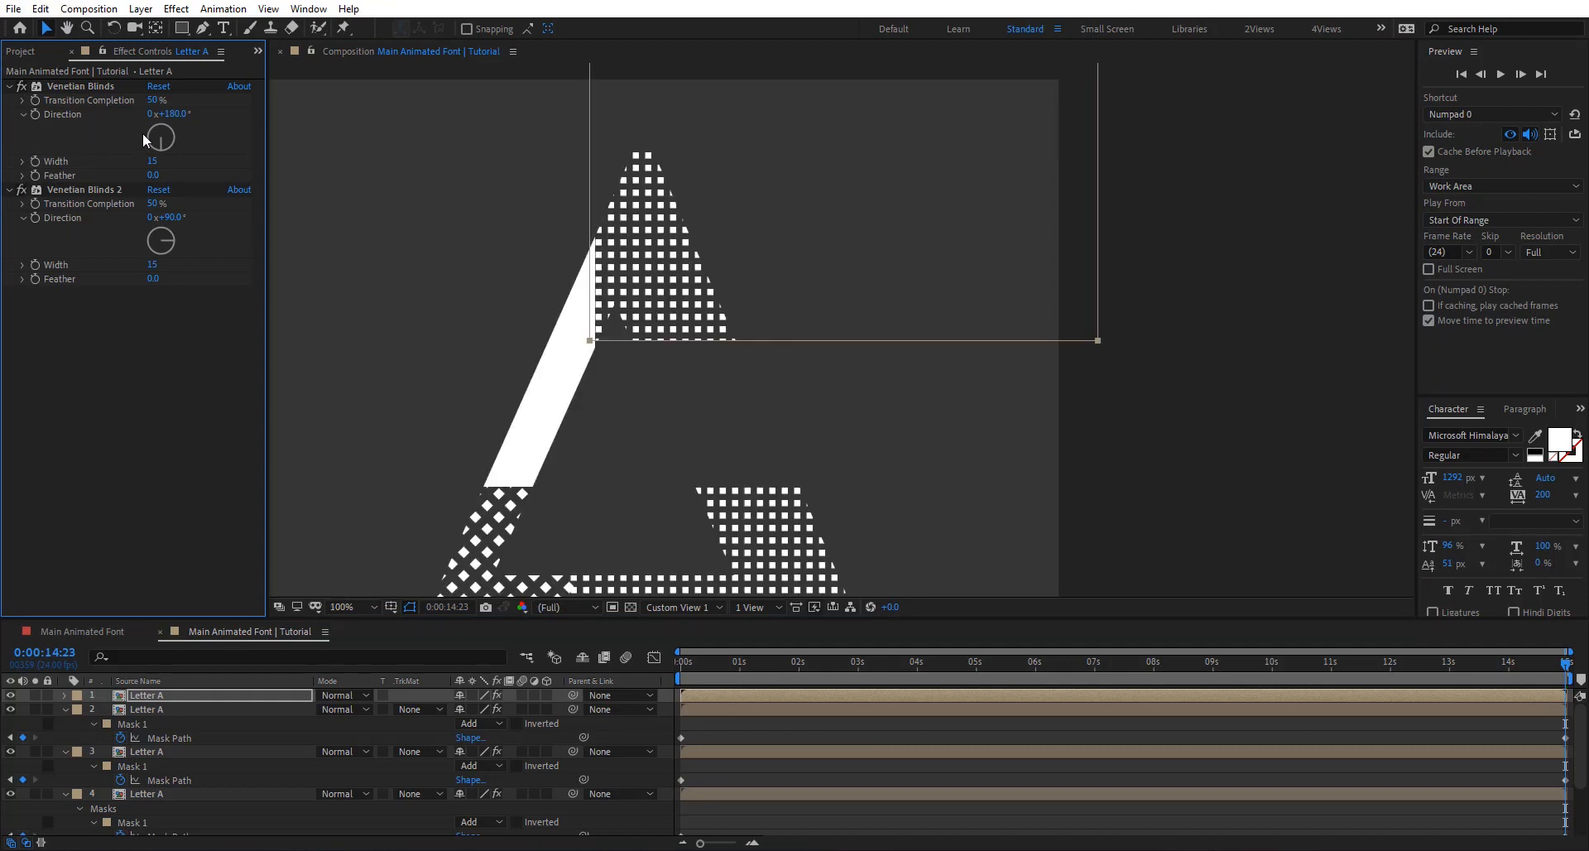
left_click_drag(158, 139, 138, 139)
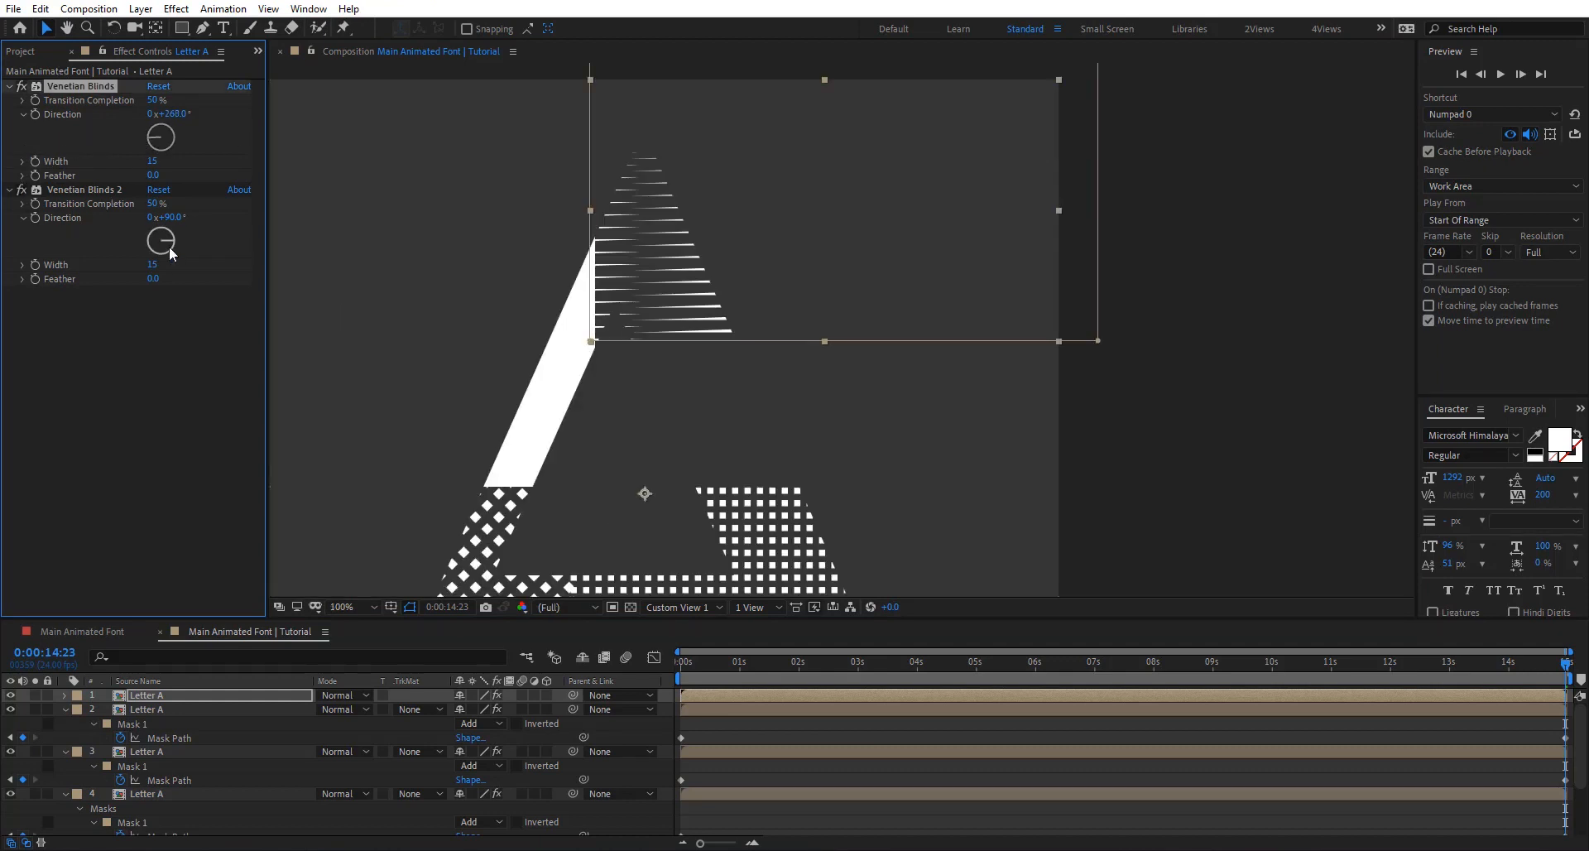
left_click_drag(170, 252, 93, 257)
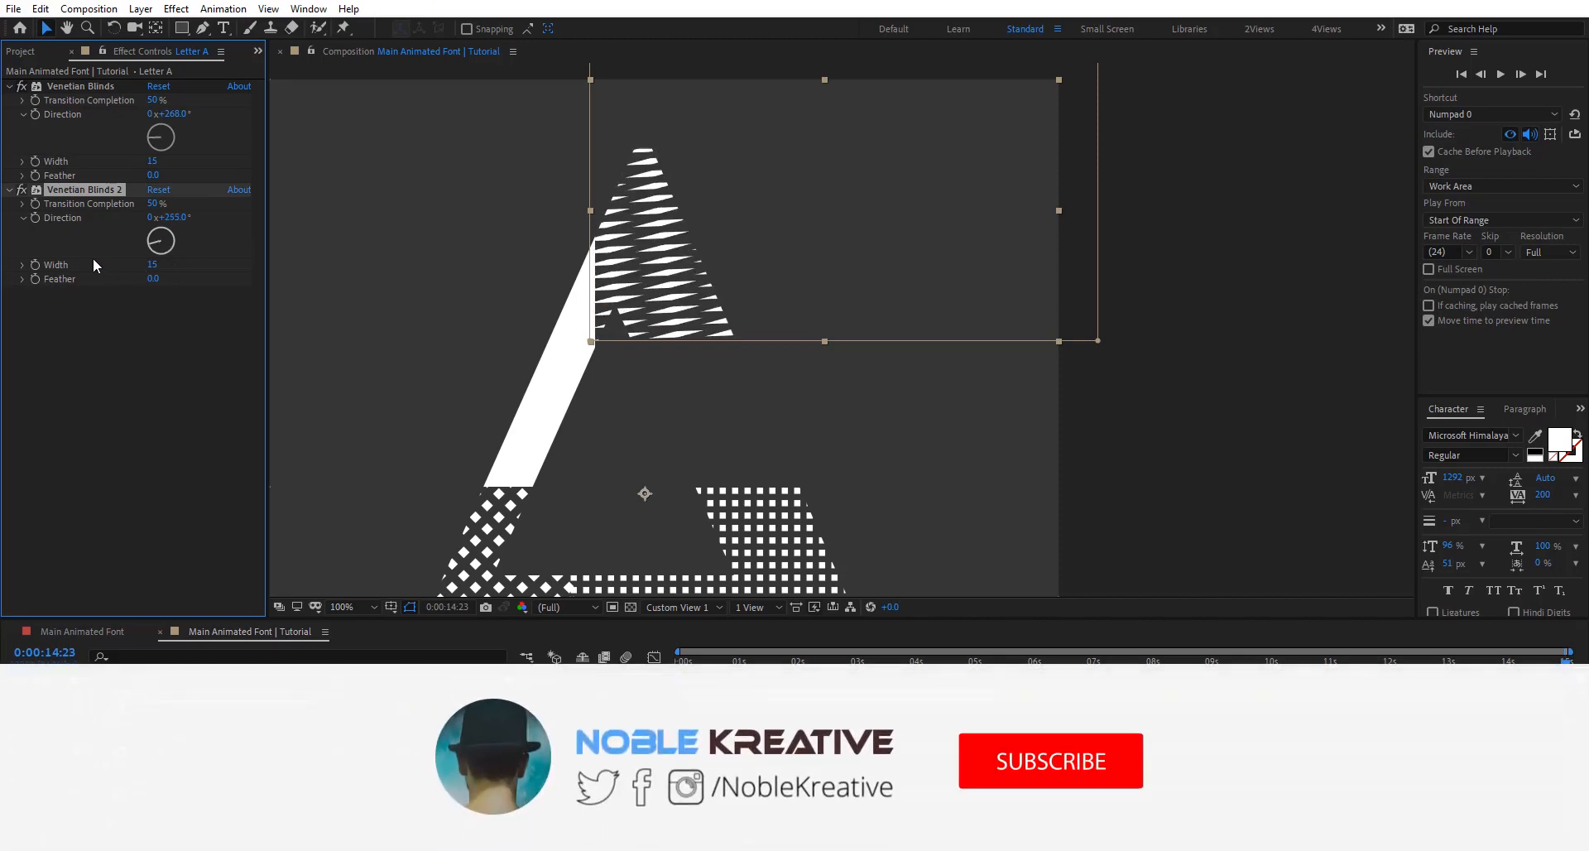
left_click(165, 144)
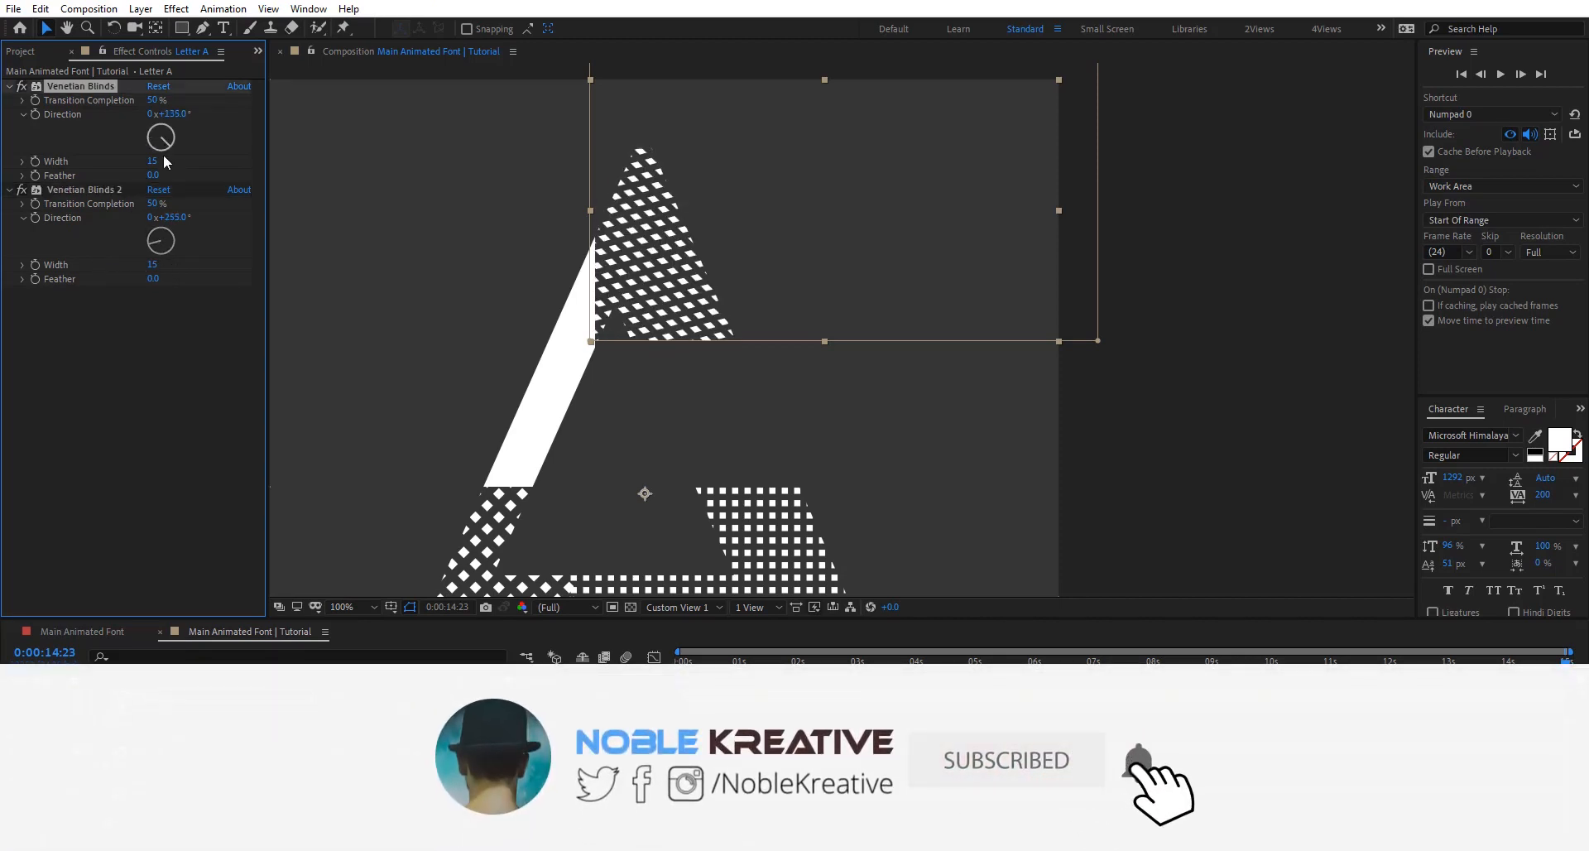
left_click(170, 231)
left_click_drag(171, 231, 152, 231)
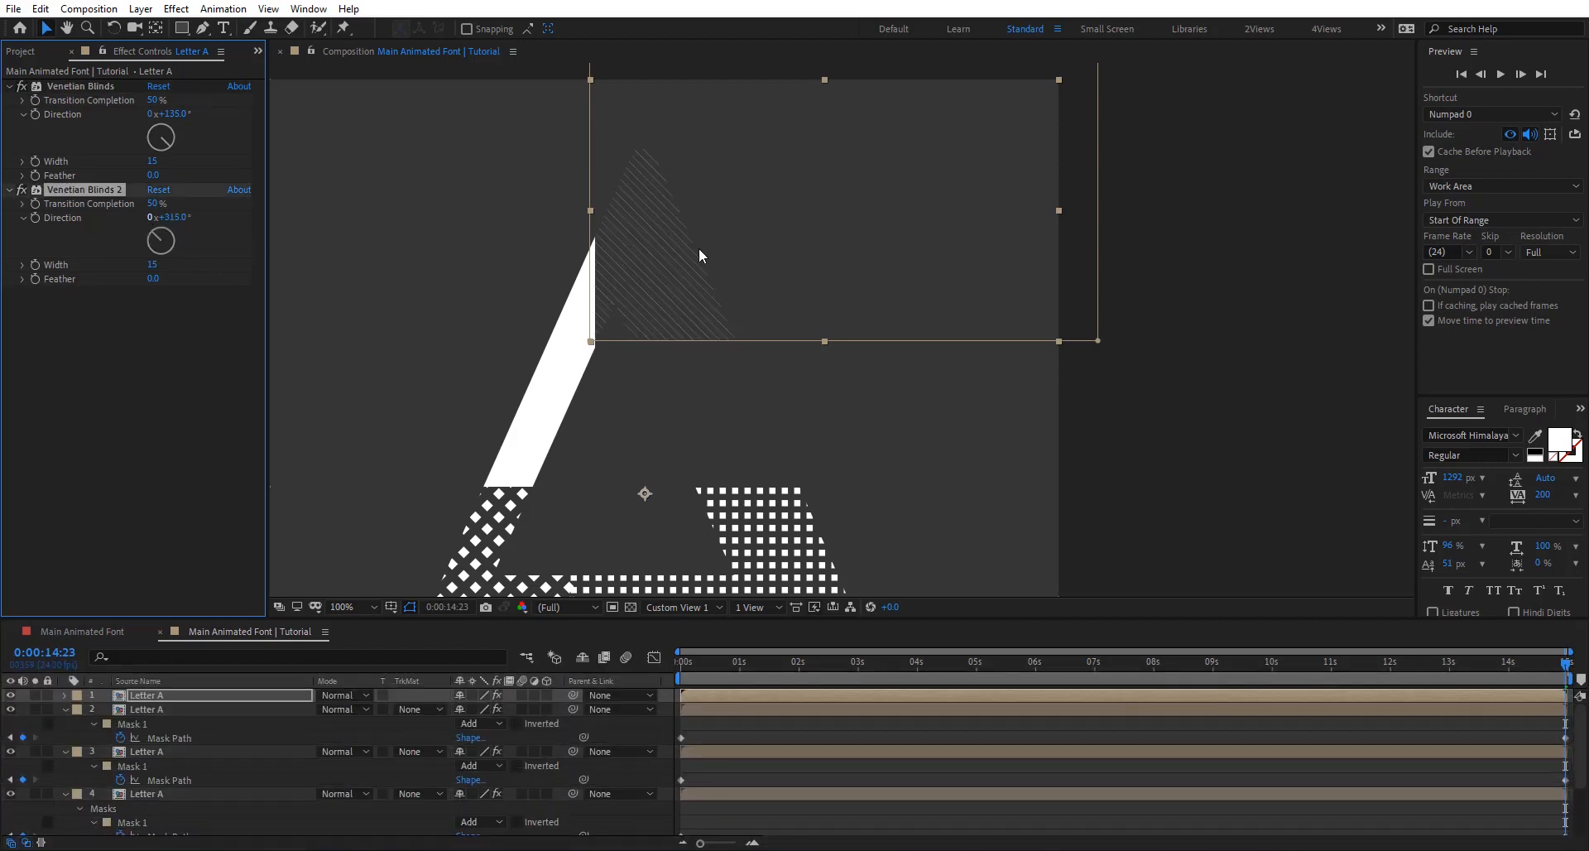
Step: Reveal the upper-right copy's Mask Path and delete its starting keyframe at 0 seconds
key("period")
left_click_drag(613, 240, 779, 253)
scroll(759, 213, "down", 1)
key("m")
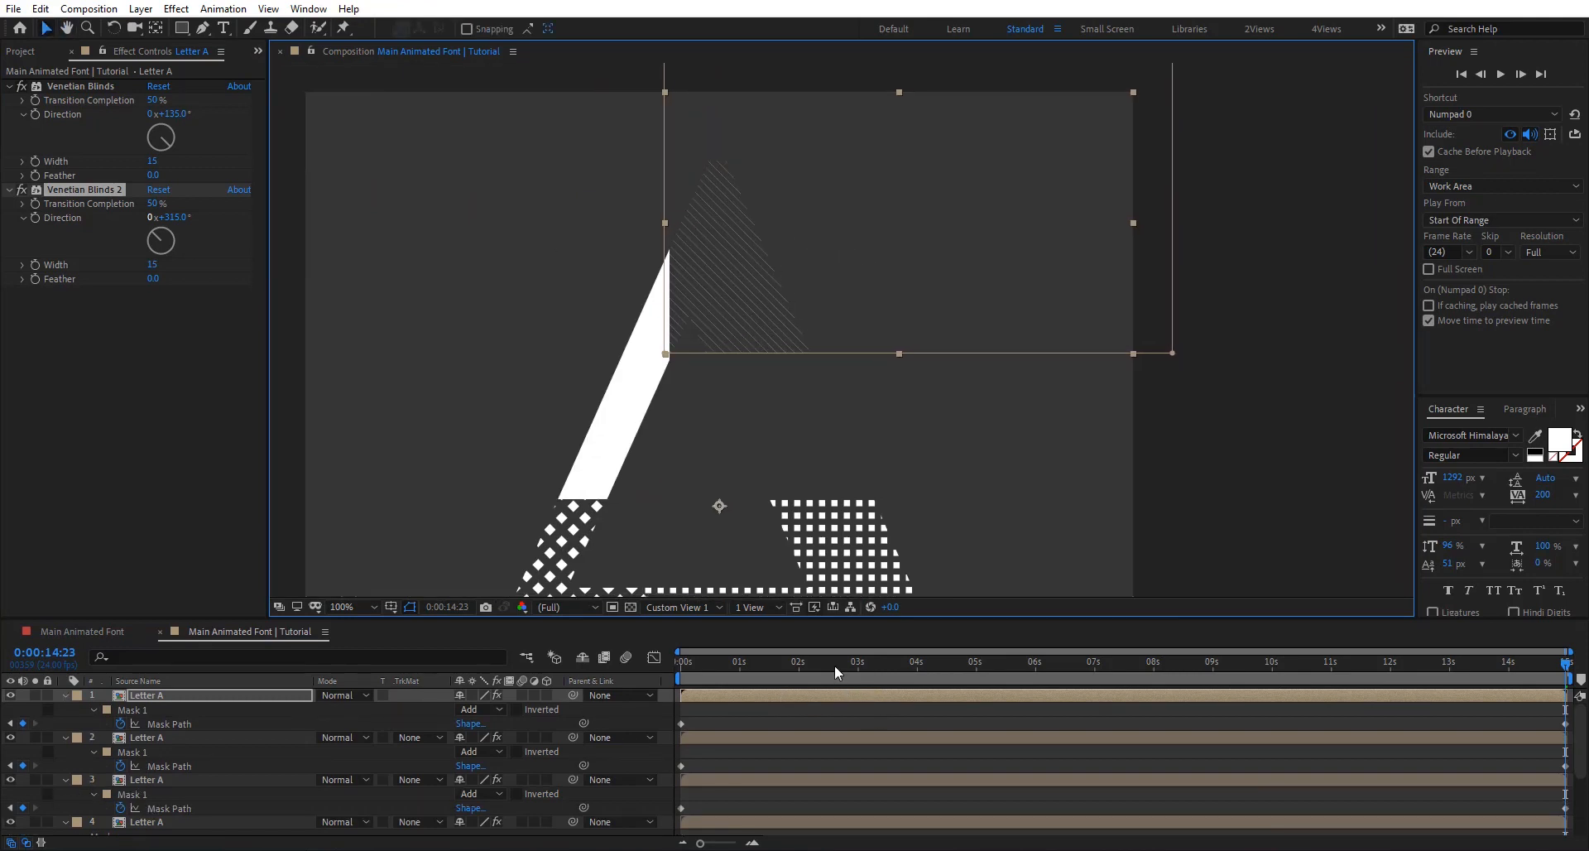
left_click_drag(698, 715, 625, 732)
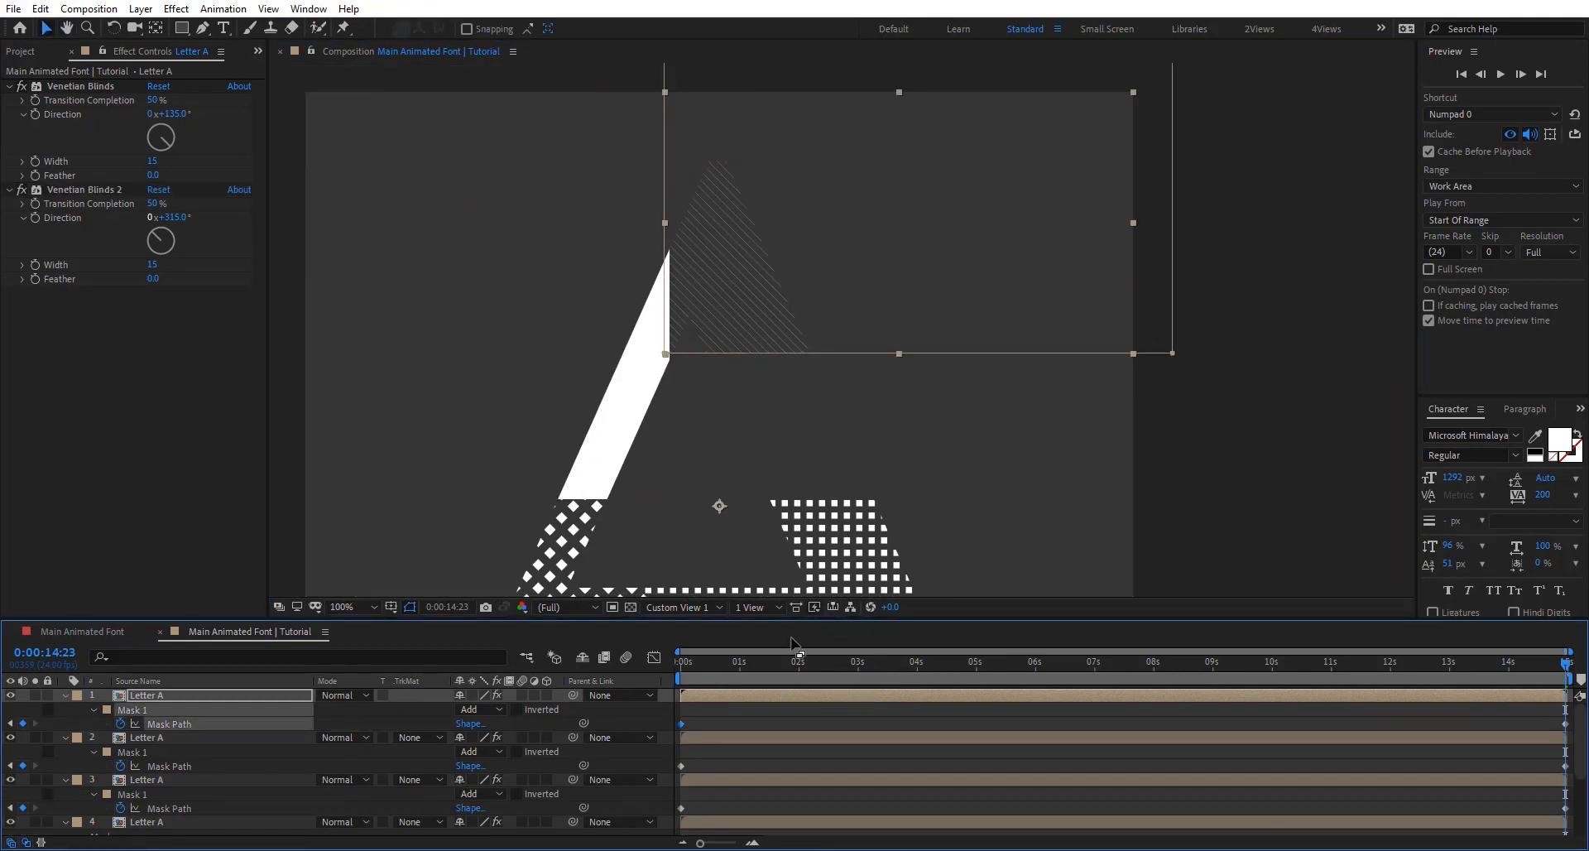
key("Delete")
Step: At the first frame, shrink the upper-right mask from its bottom edge up to the canvas's top border, and return to the final frame
key("Home")
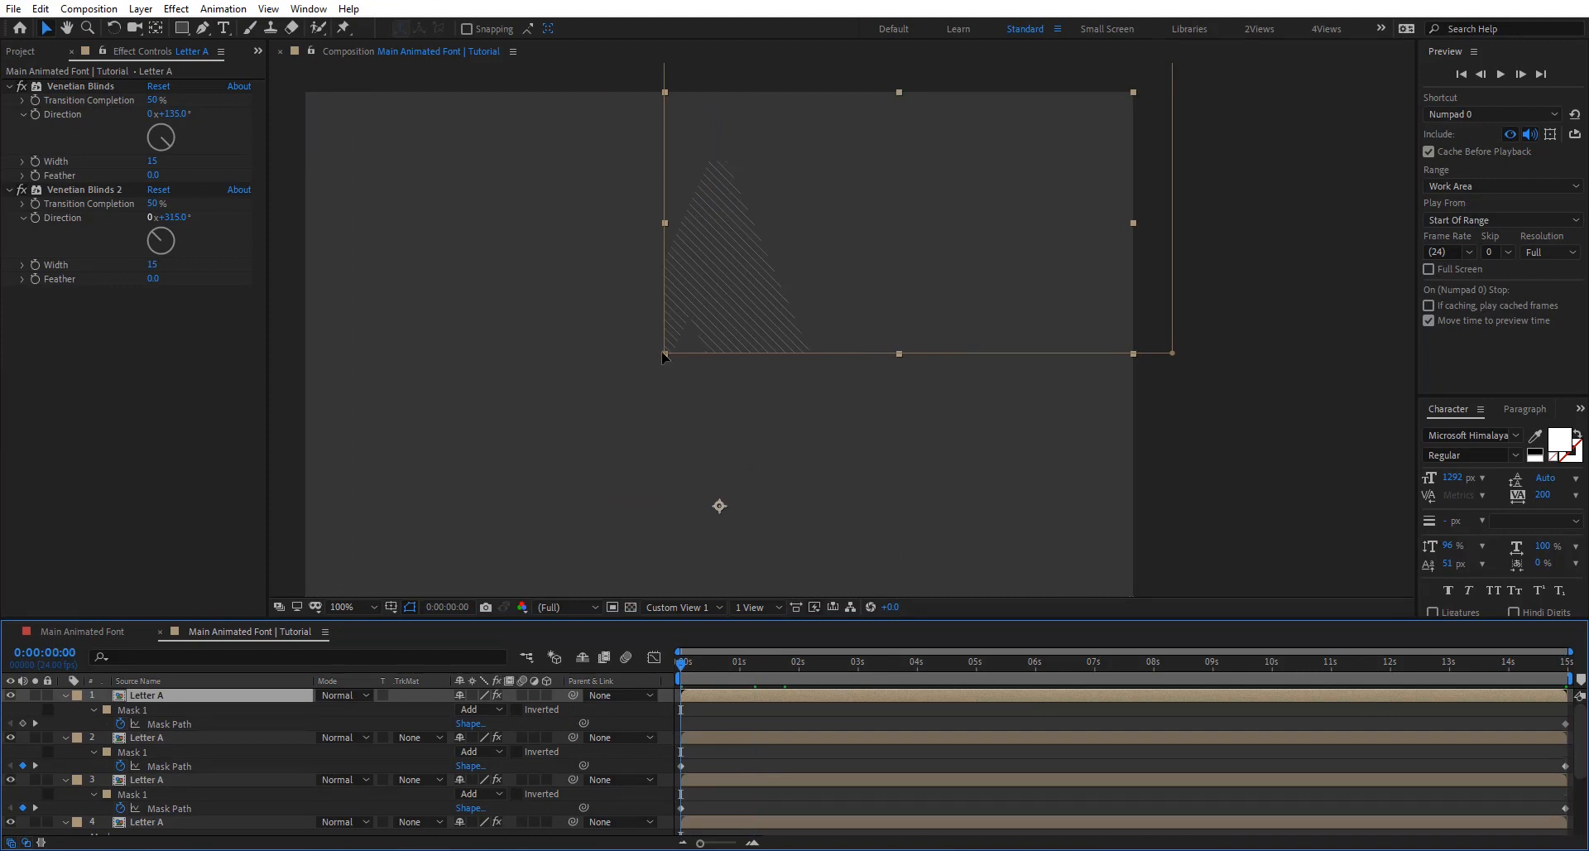
left_click(663, 352)
double_click(662, 354)
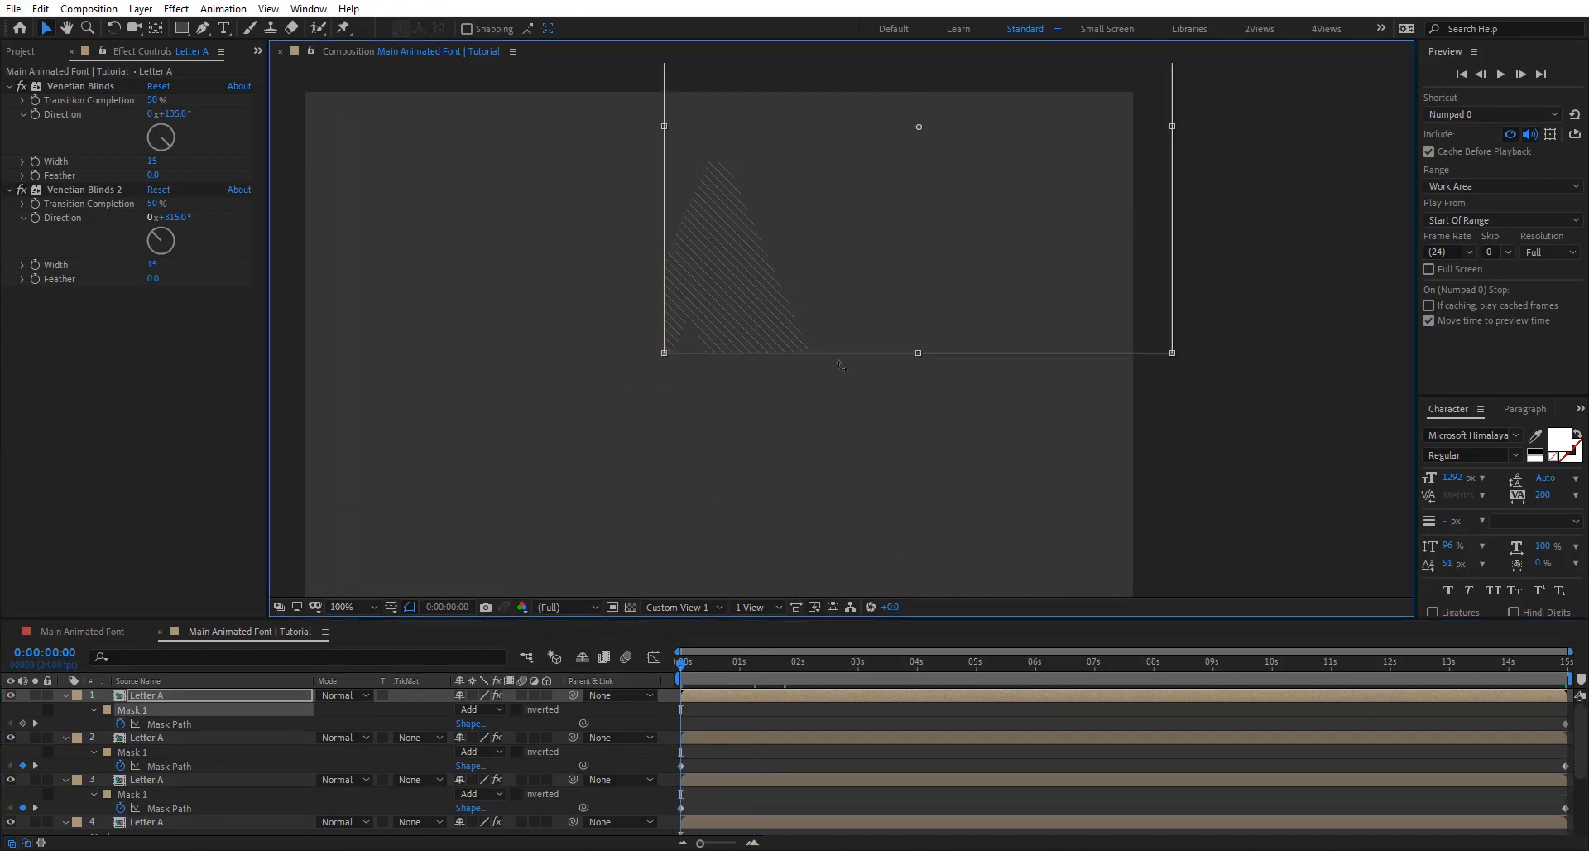
left_click_drag(918, 352, 918, 91)
left_click_drag(693, 666, 1567, 666)
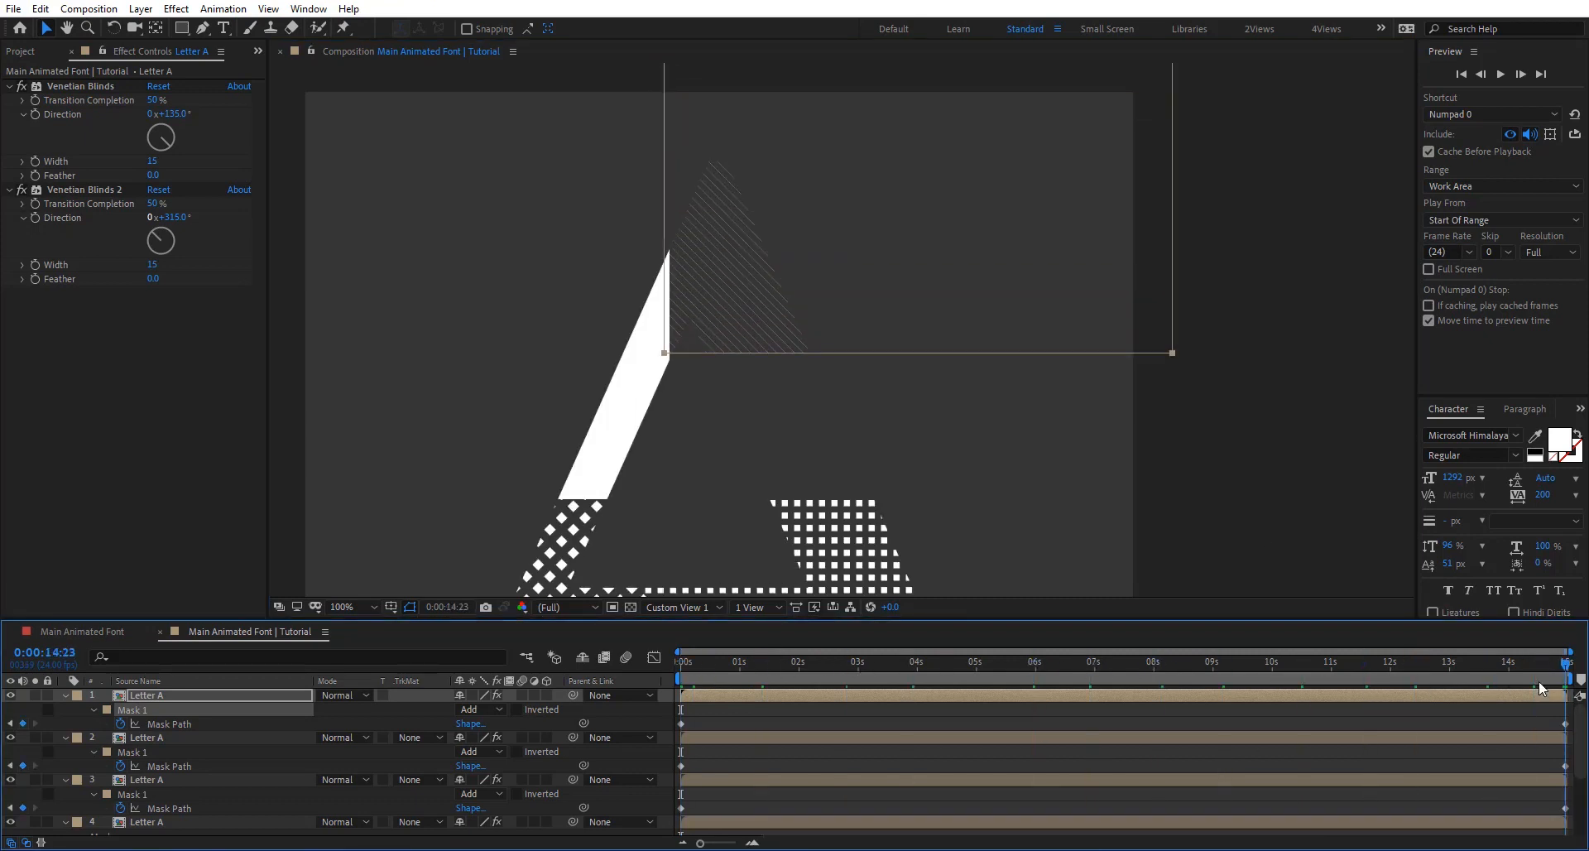
Step: Duplicate the striped Letter A layer and move the copy's mask down the right stroke, ending its bottom edge where the square pattern starts
left_click(180, 697)
key("u")
key("h")
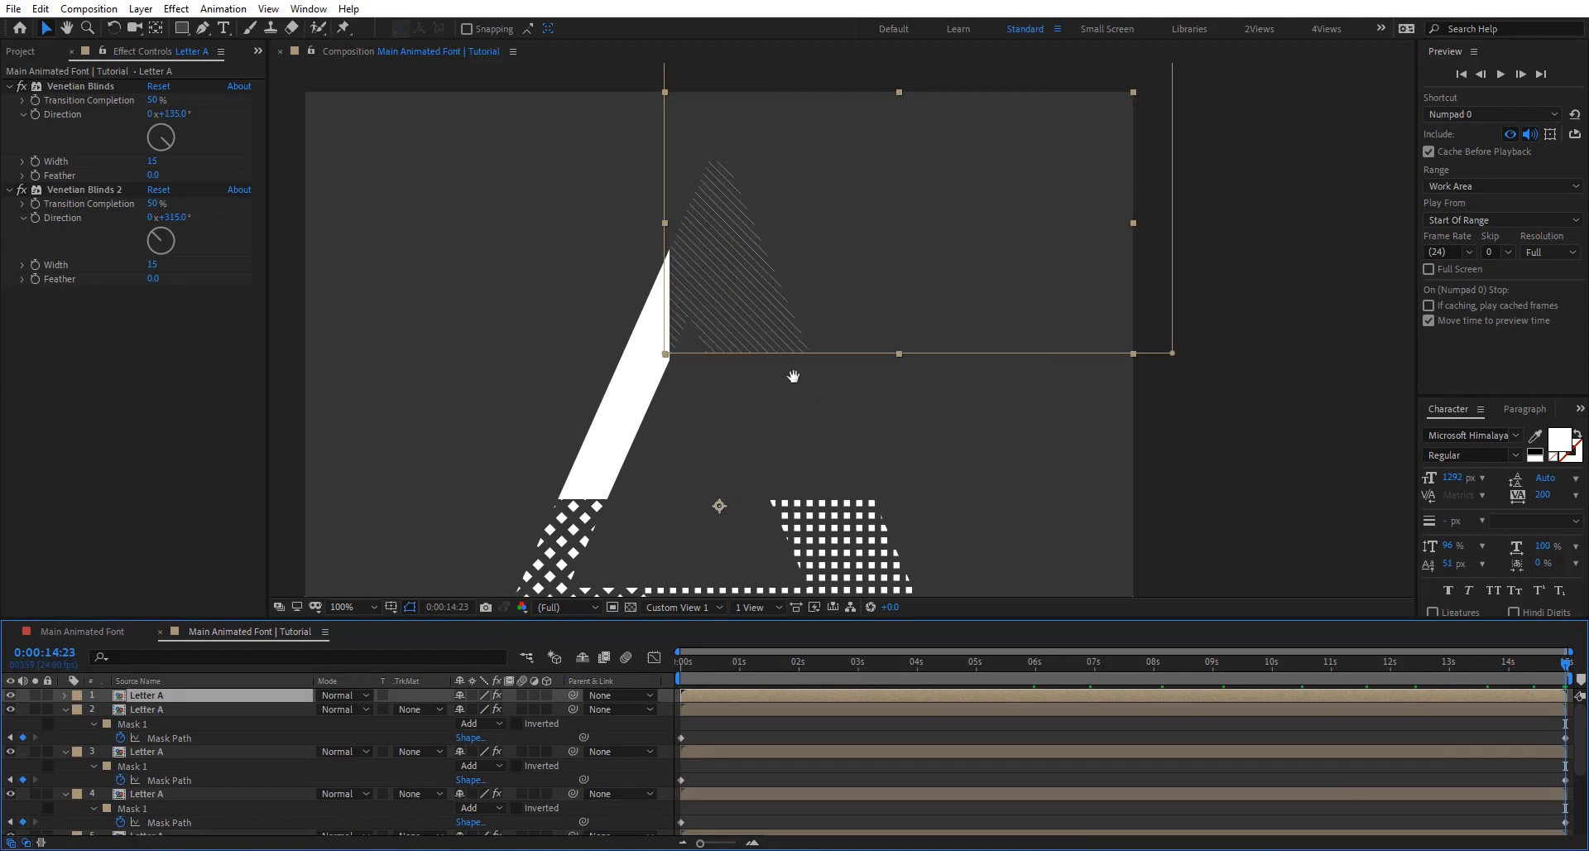
left_click_drag(827, 390, 738, 365)
key("v")
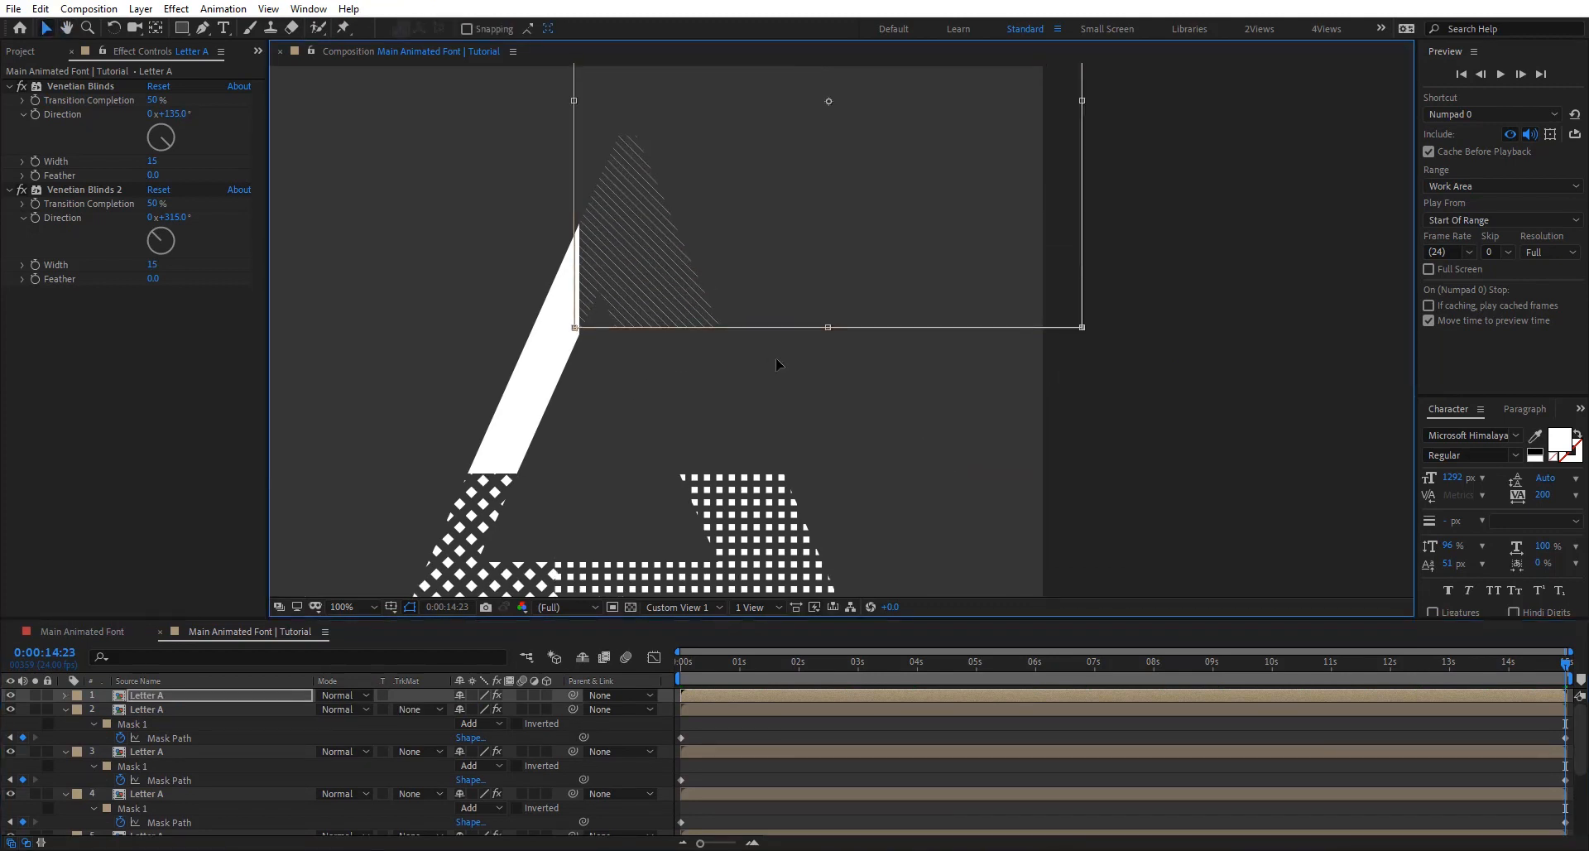
mouse_move(704, 211)
left_mouse_down()
mouse_move(780, 390)
mouse_move(733, 389)
left_mouse_up()
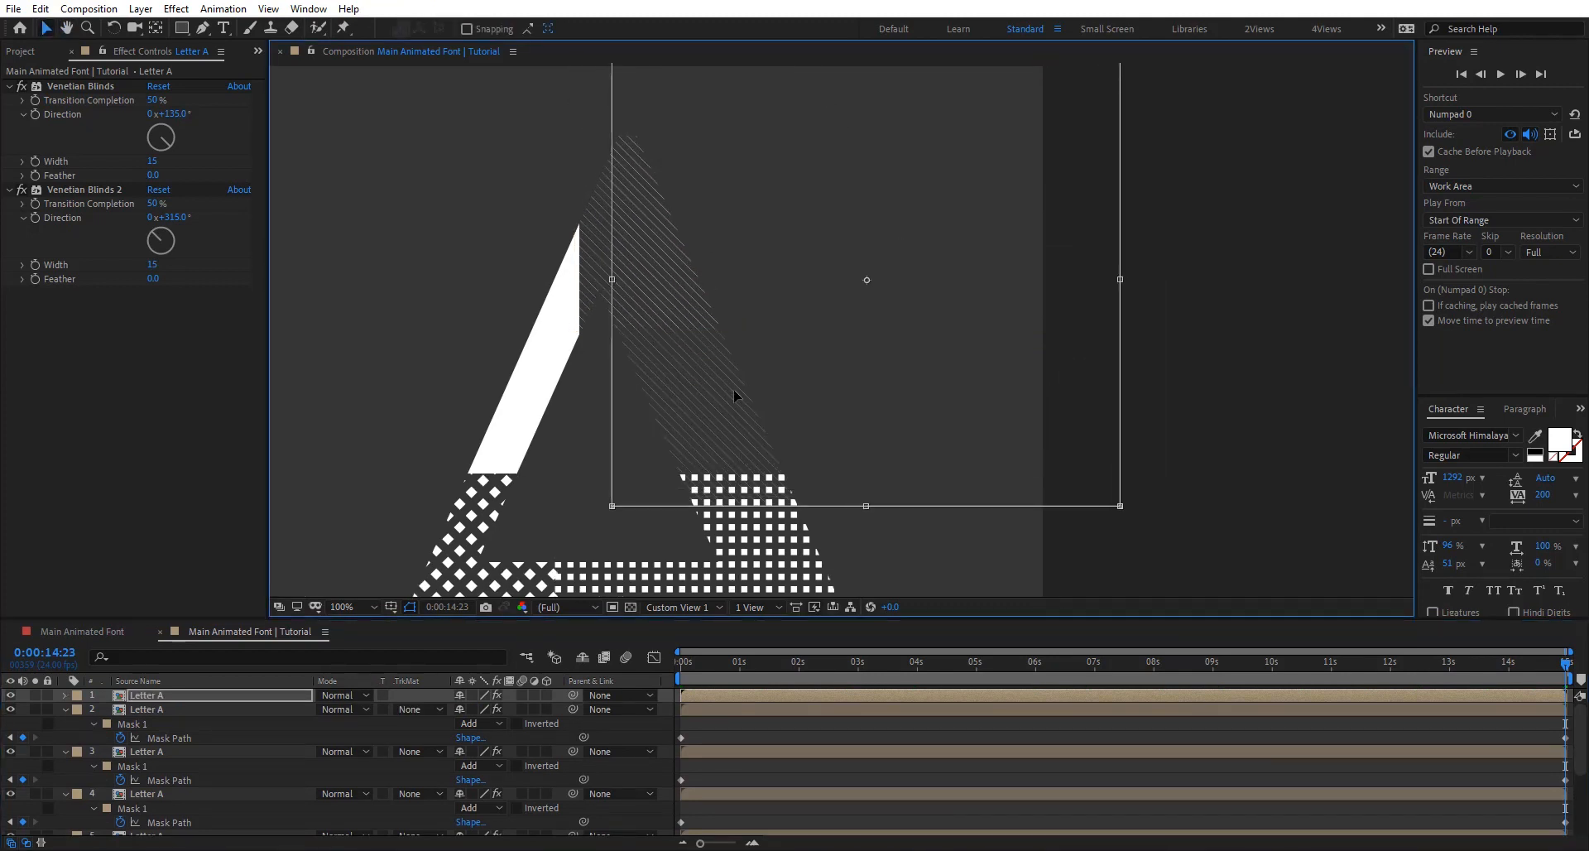
left_click_drag(866, 505, 872, 480)
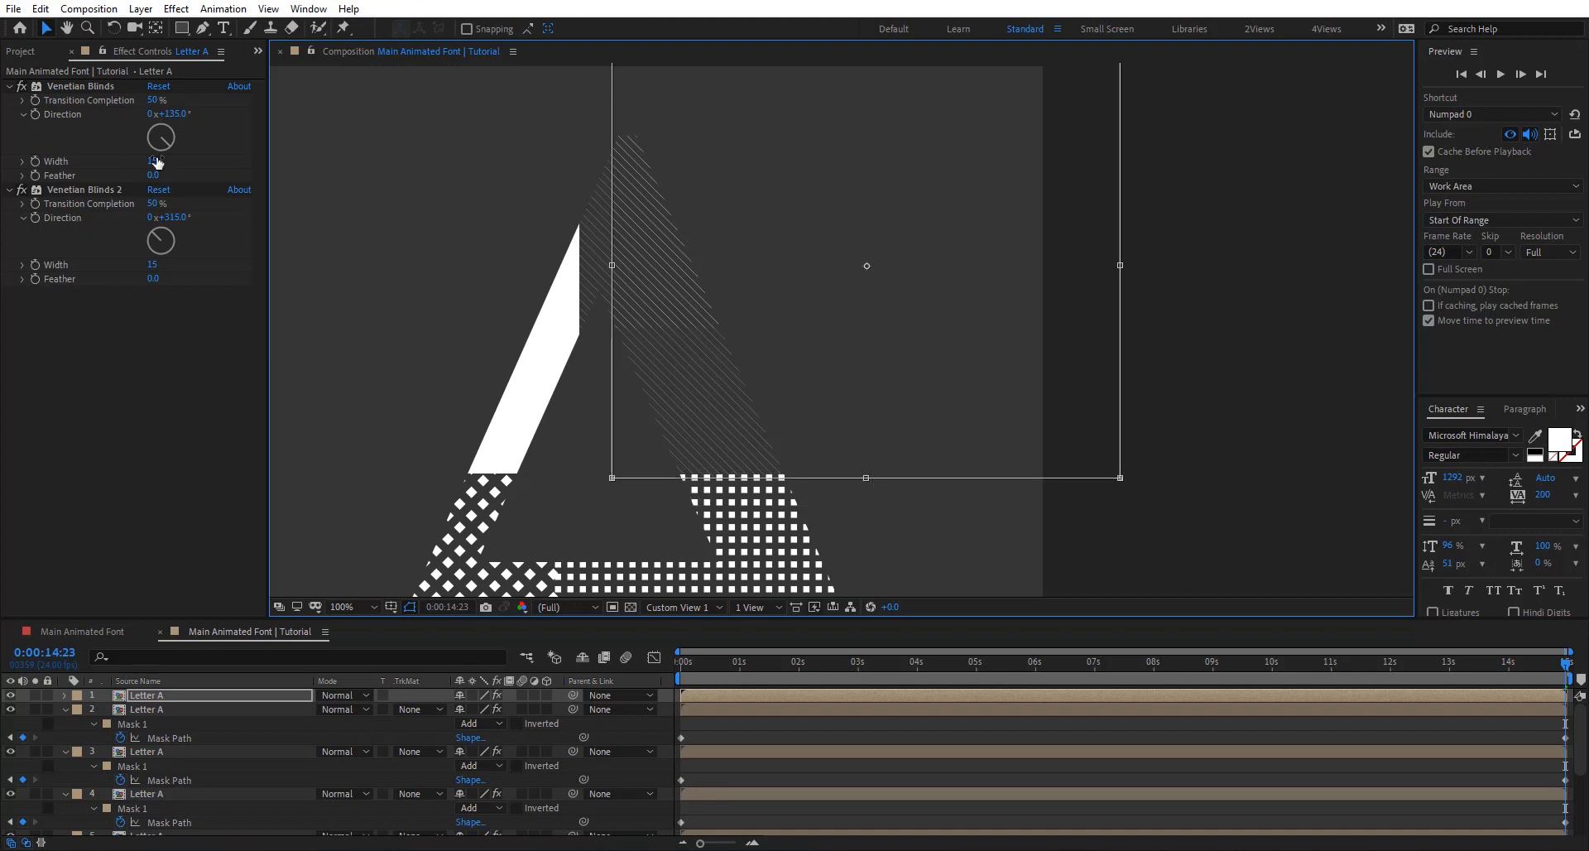
Step: Set the lower right-stroke copy's Venetian Blinds directions to 45° and 225°
left_click(170, 135)
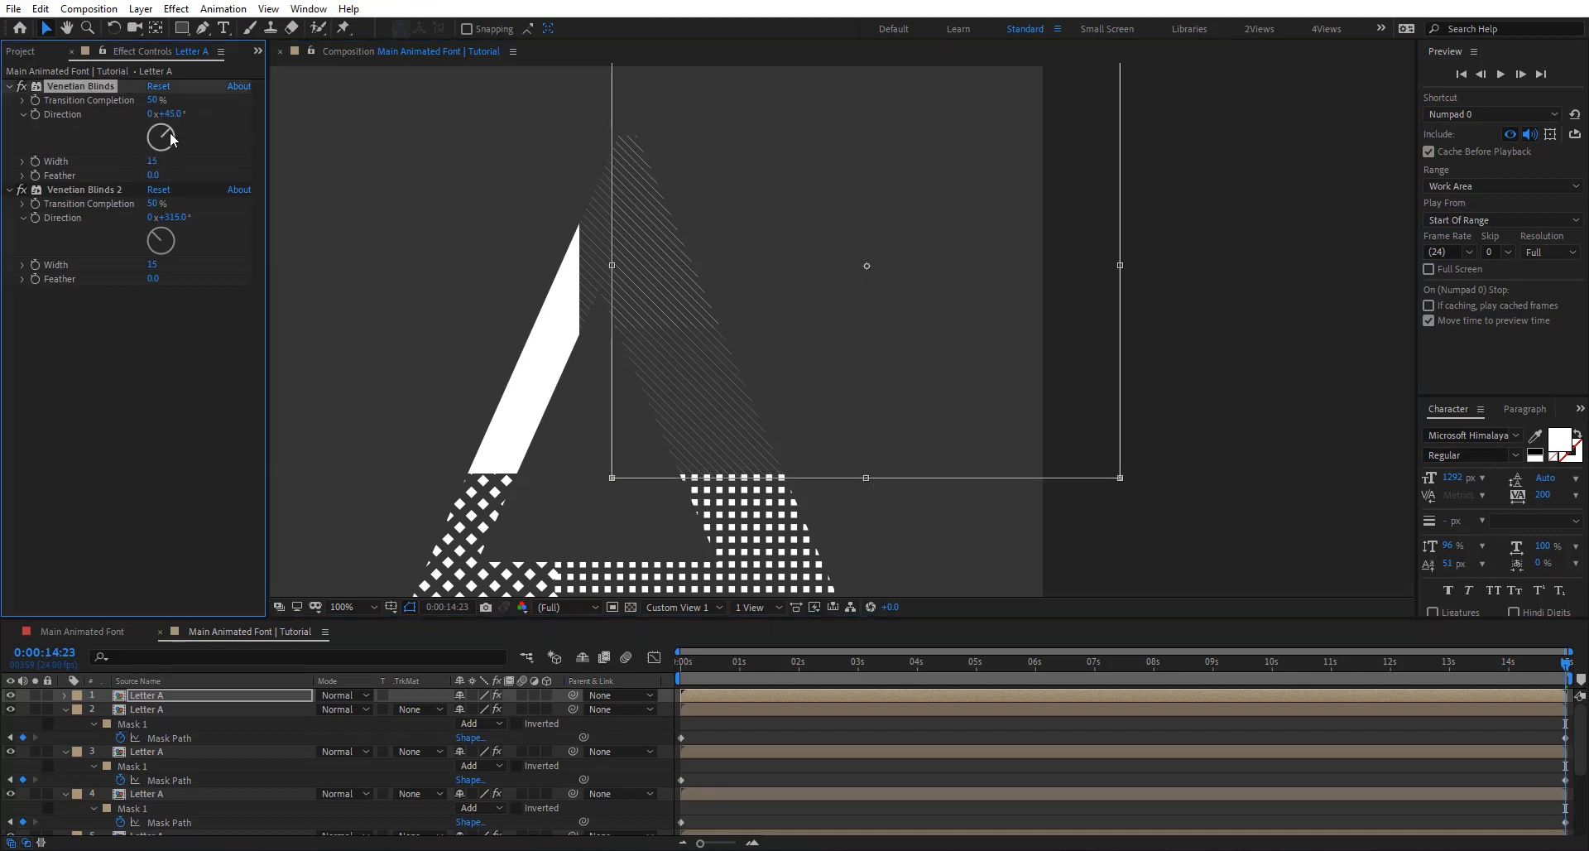
left_click(154, 248)
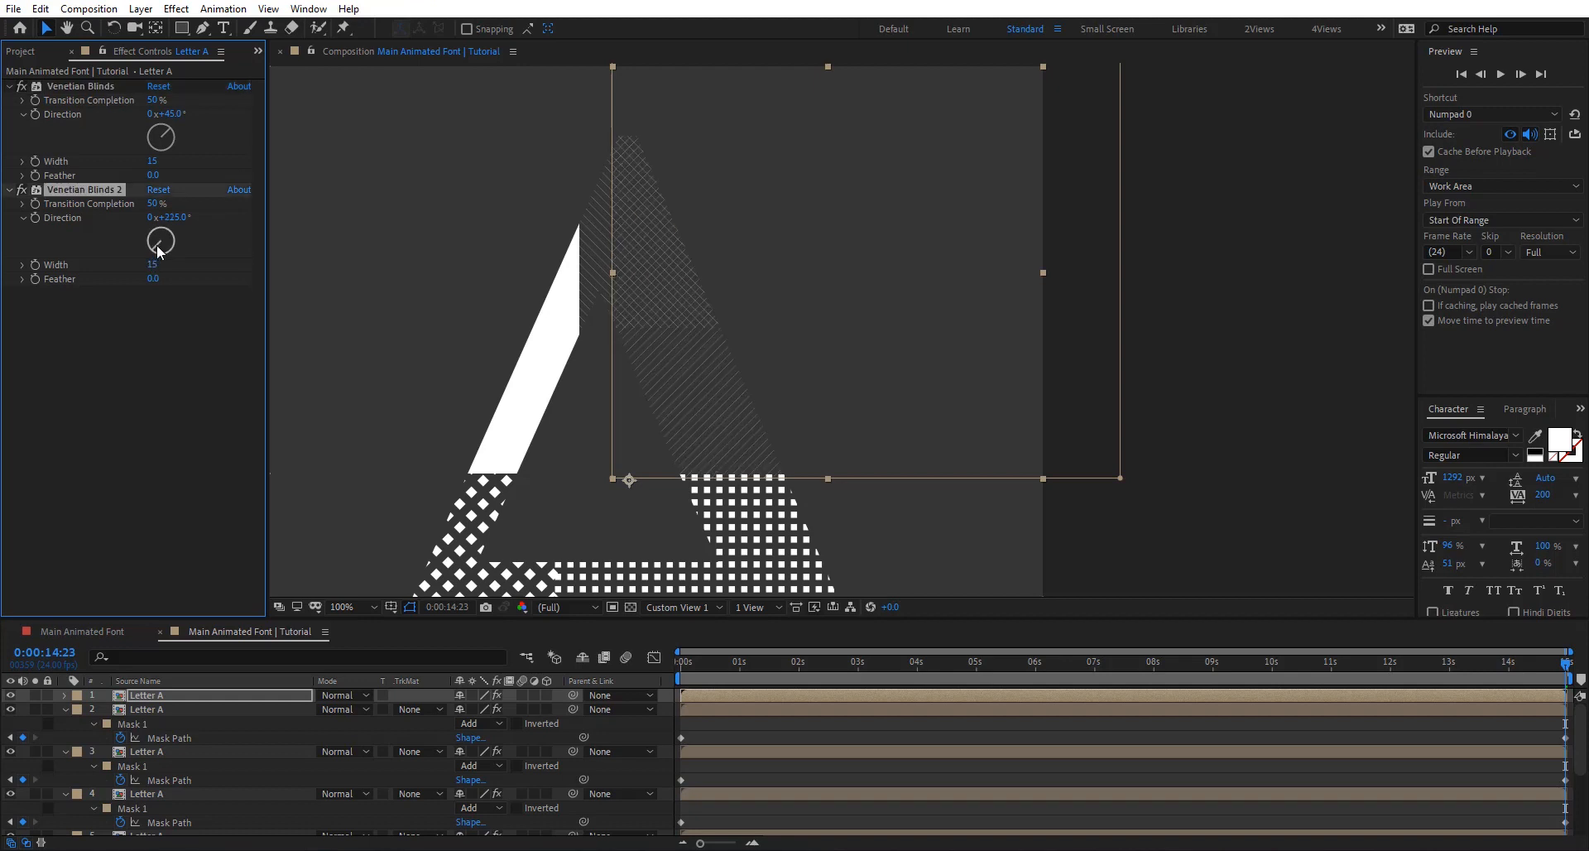
Step: Lower the top edge of the copy's mask to the bottom of the upper-right striped section
left_click_drag(821, 162, 756, 231)
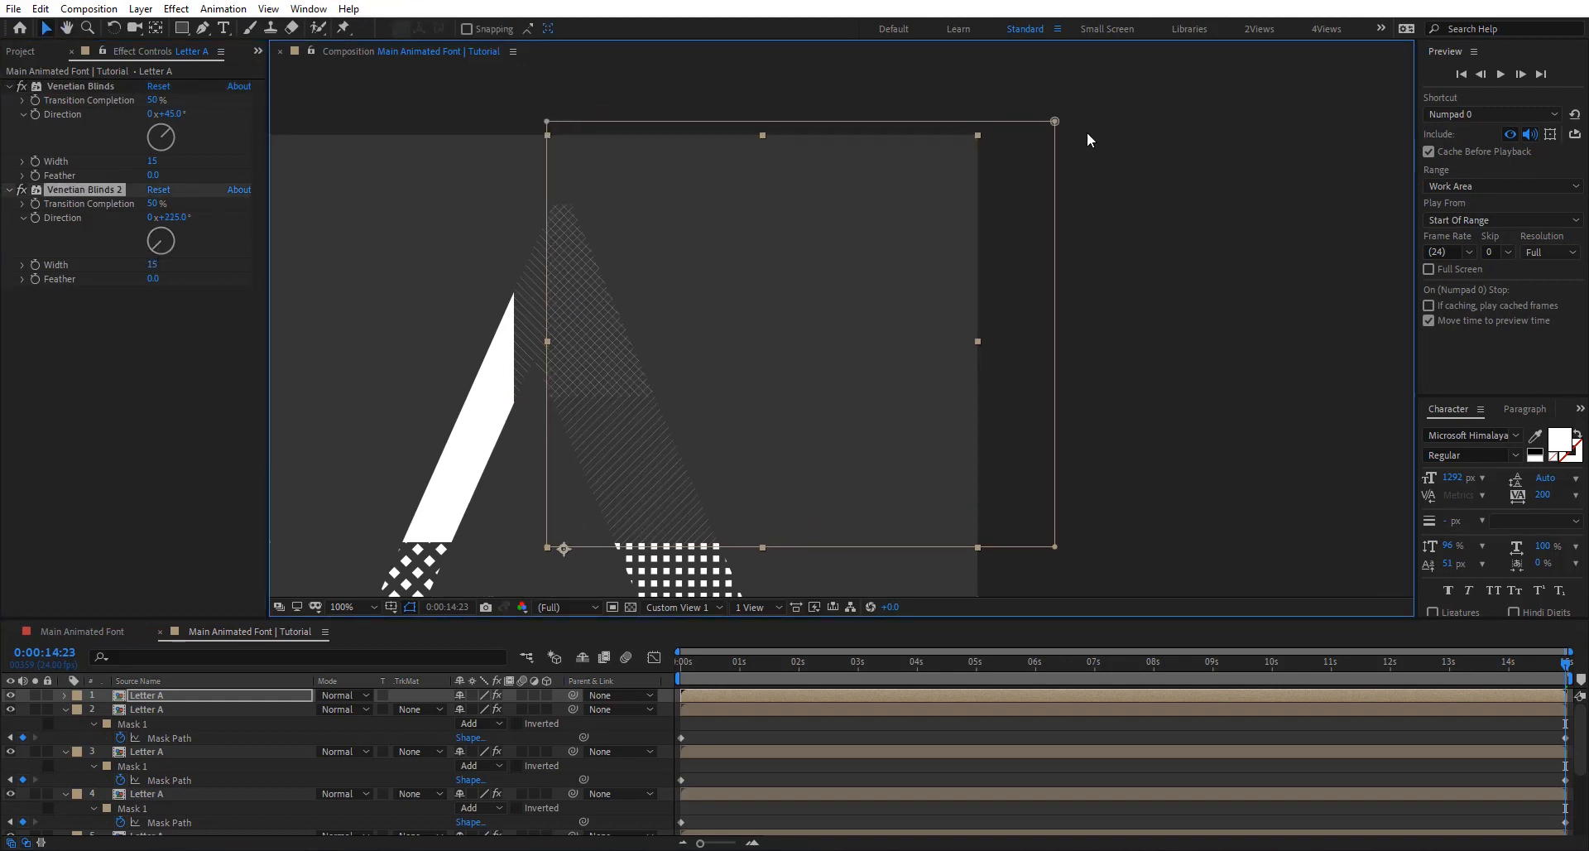
left_click_drag(1057, 125, 1055, 123)
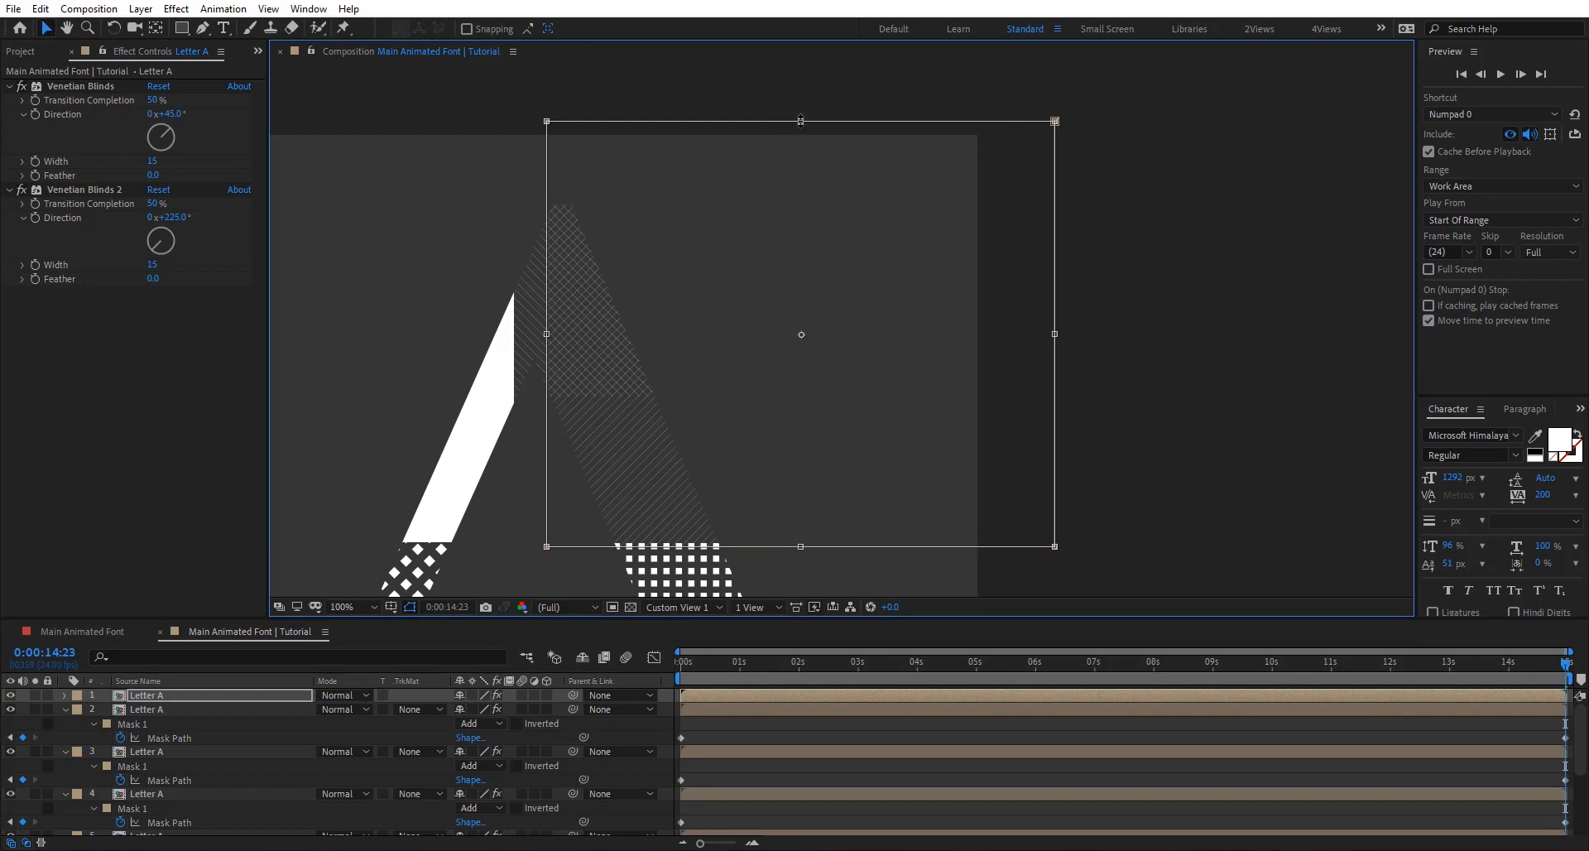
left_click_drag(800, 121, 783, 390)
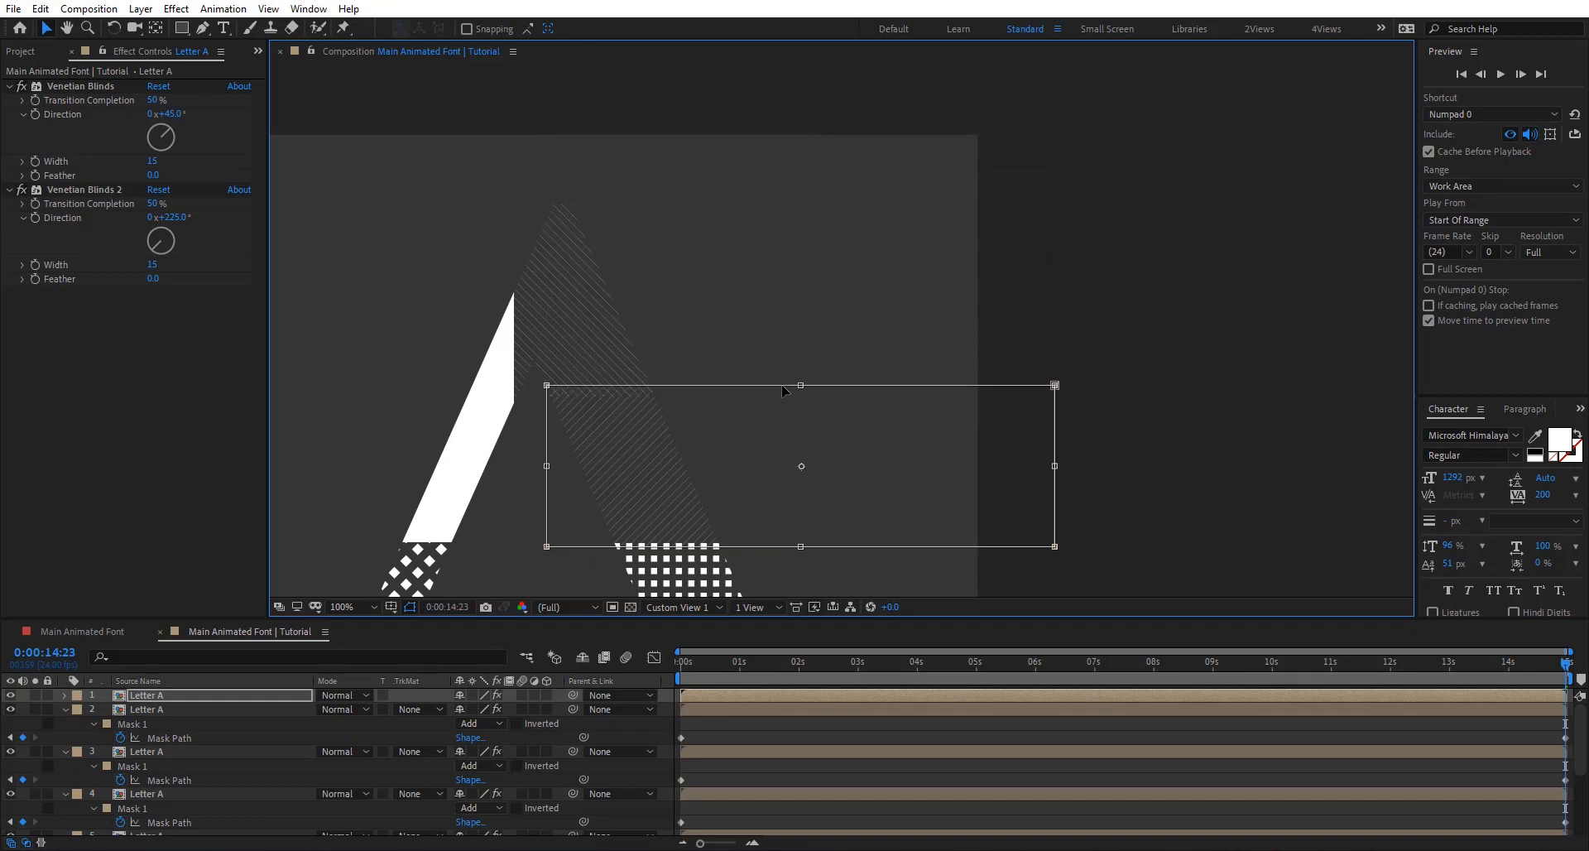
scroll(783, 390, "up", 3)
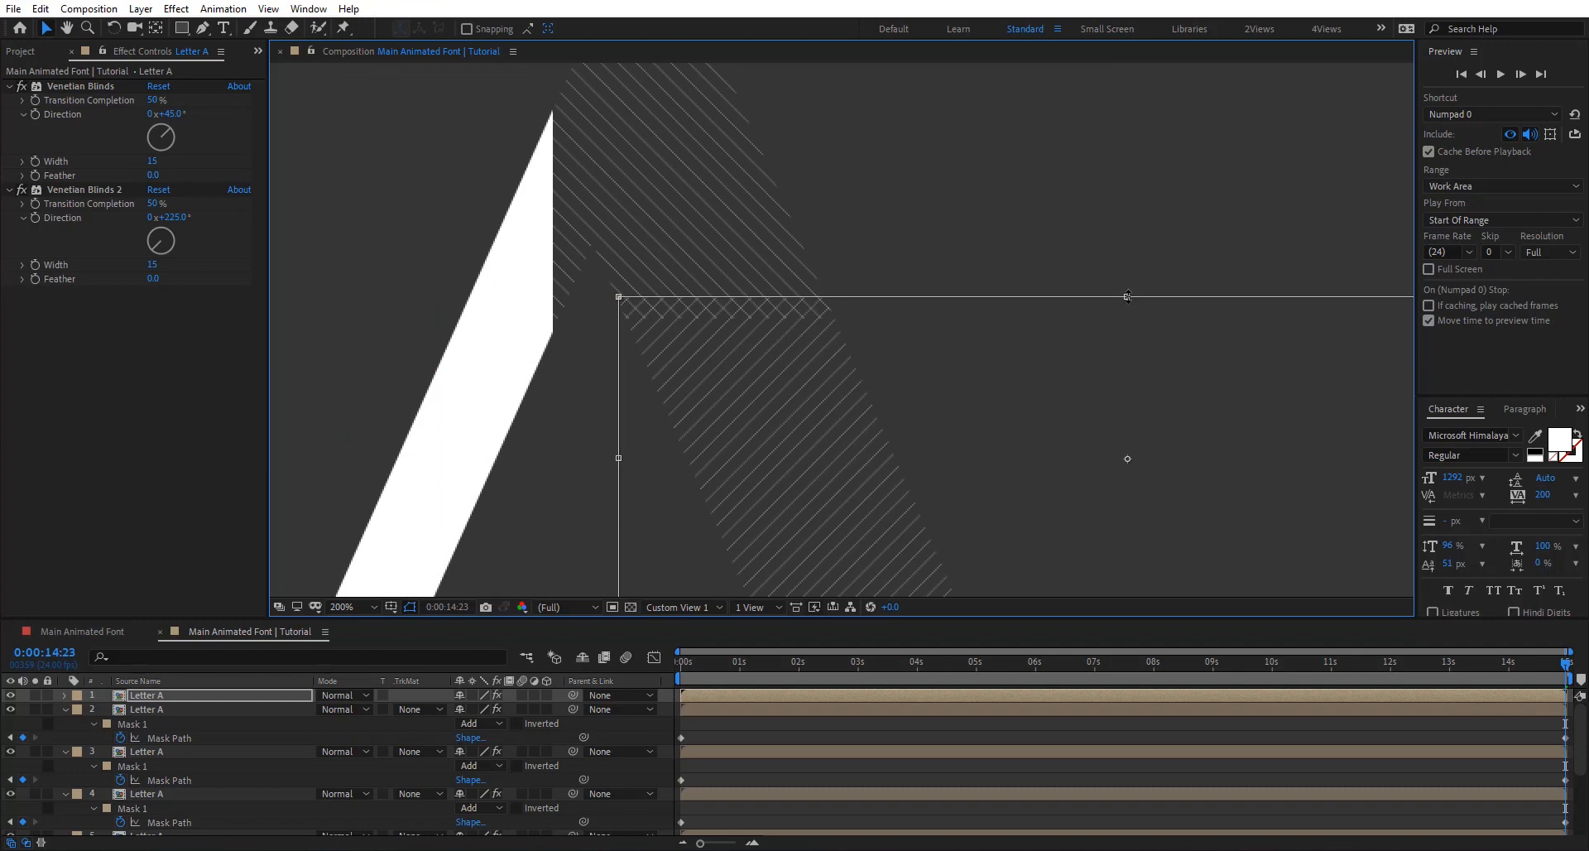
left_click_drag(1127, 295, 1127, 319)
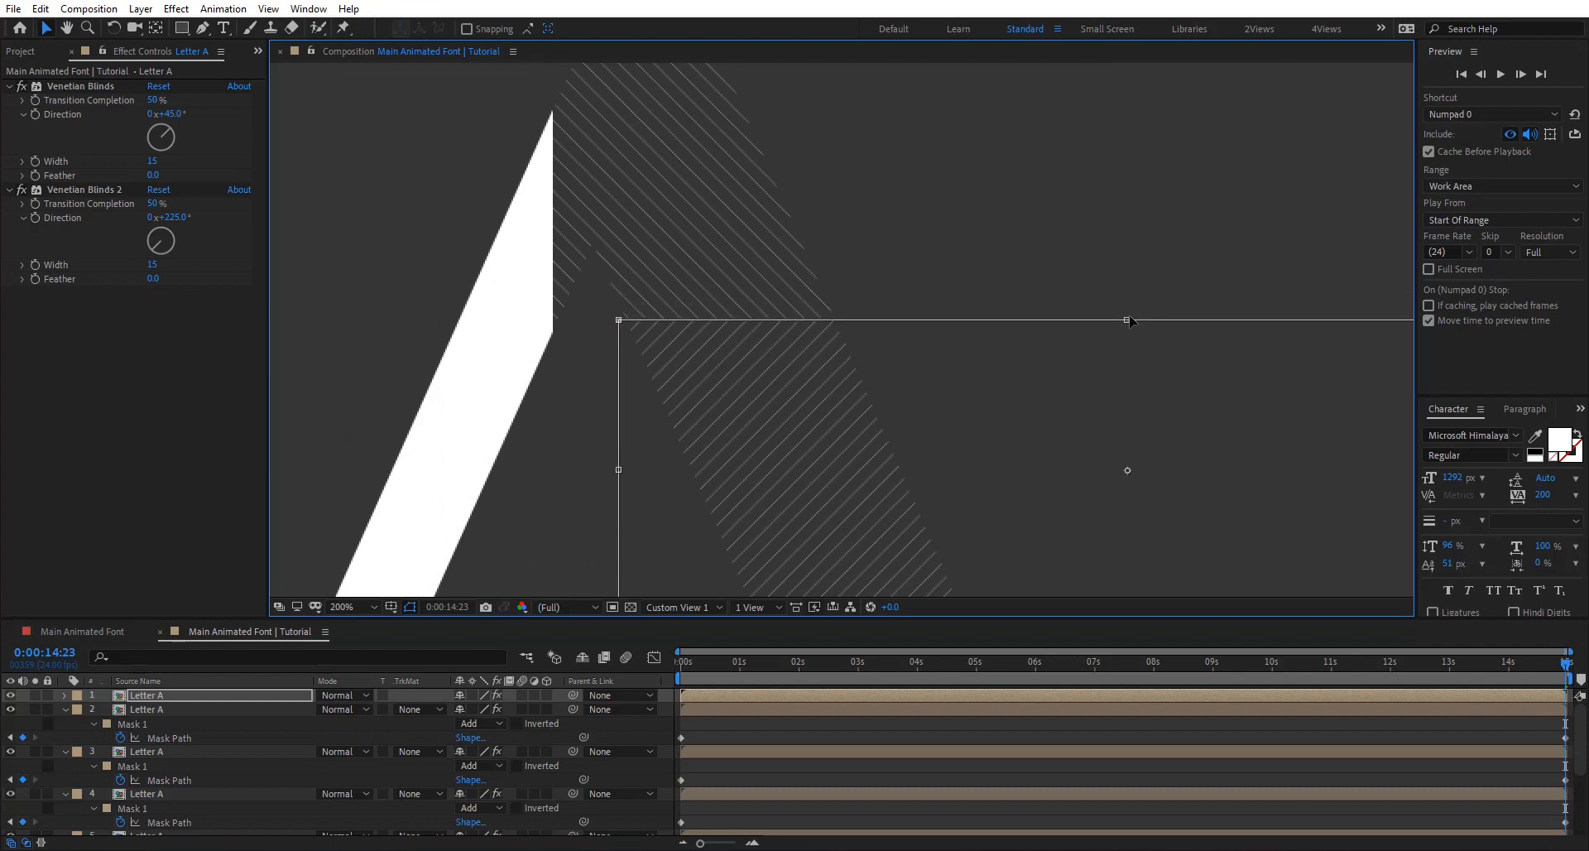
Step: Nudge the mask's top edge at high magnification until it meets the upper striped section exactly, and finish the mask transform
scroll(754, 325, "up", 5)
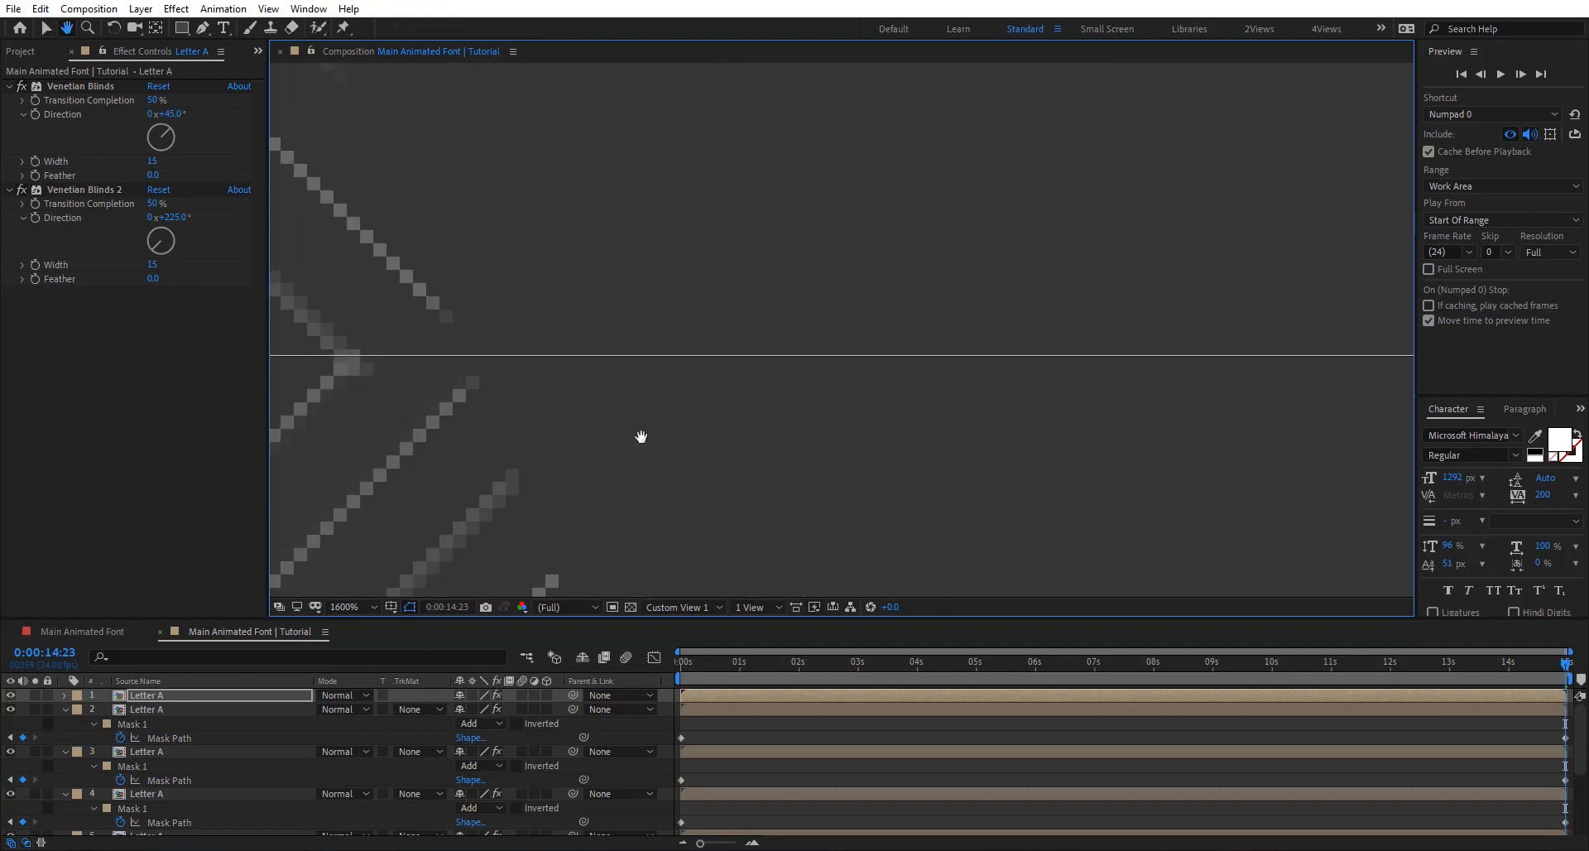
key("v")
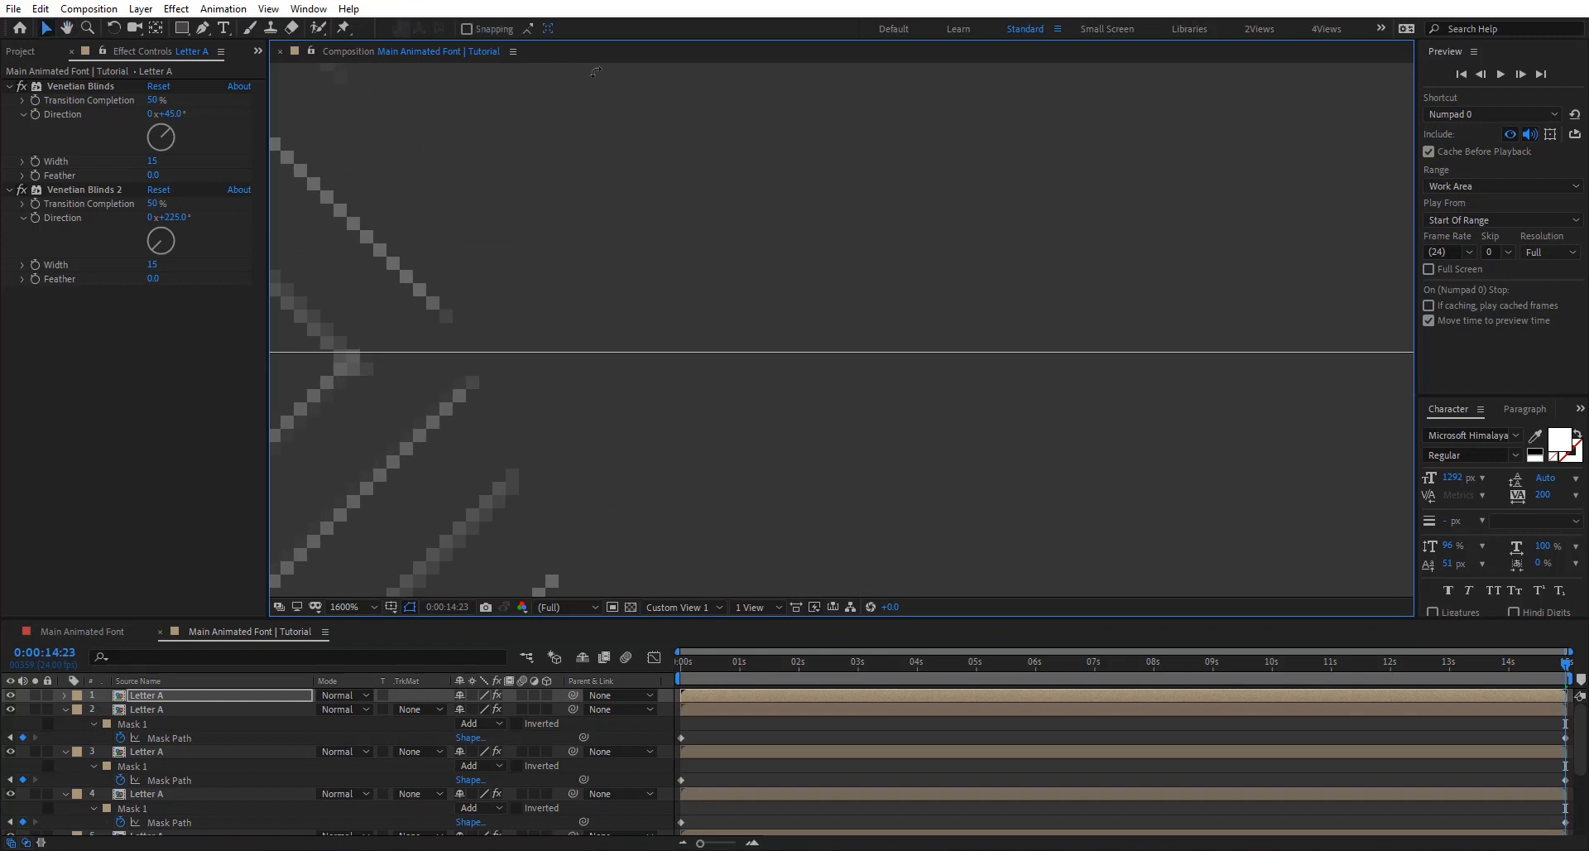
key("Up")
key("Up")
key("shift+Up")
key("shift+Up")
key("Down")
key("Down")
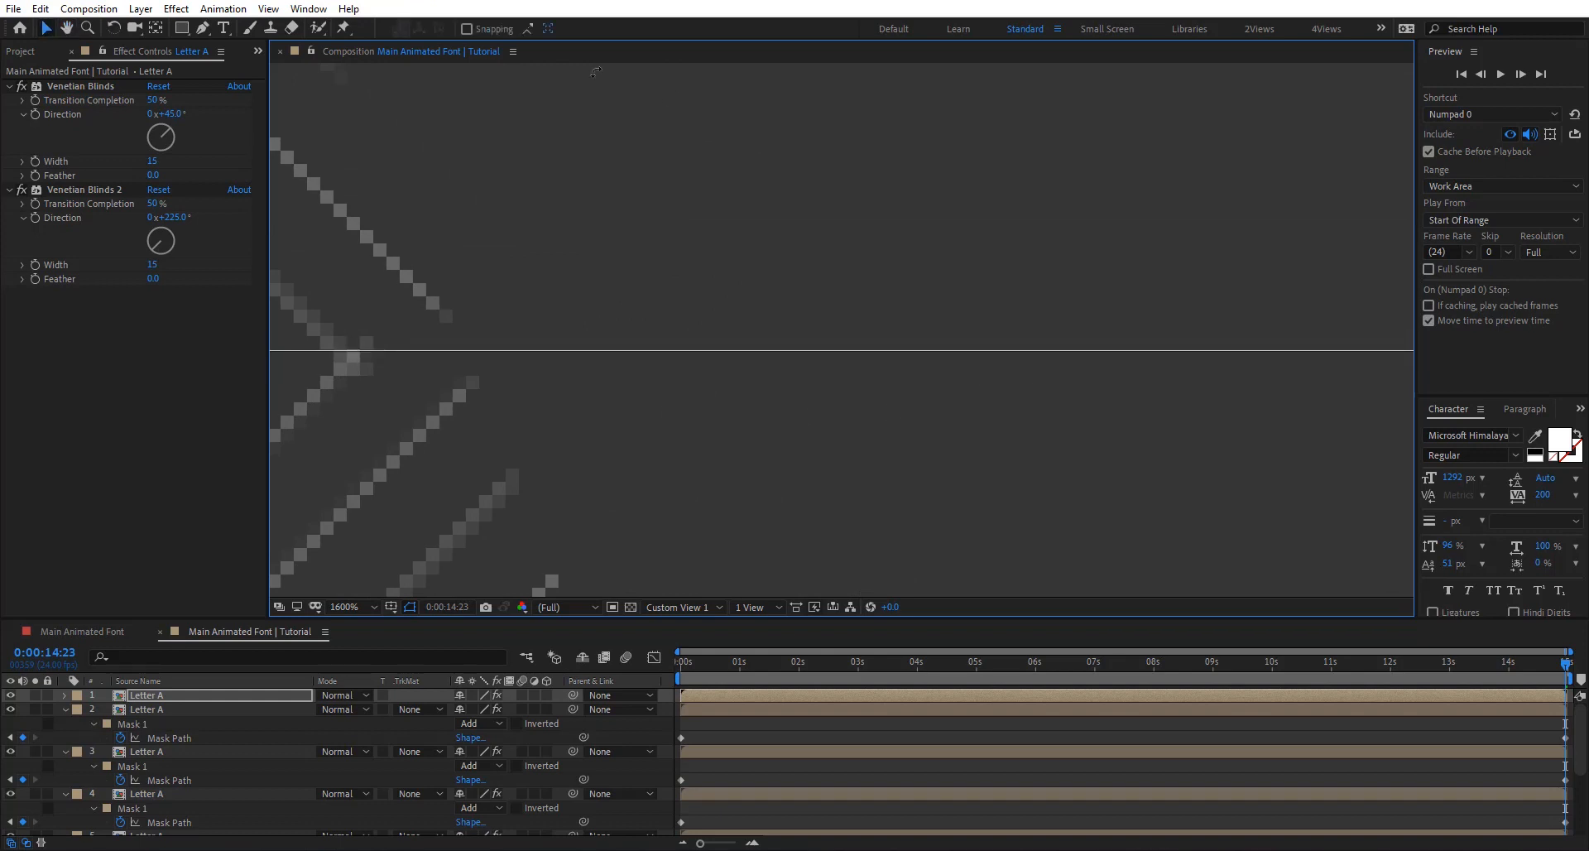
scroll(716, 313, "down", 8)
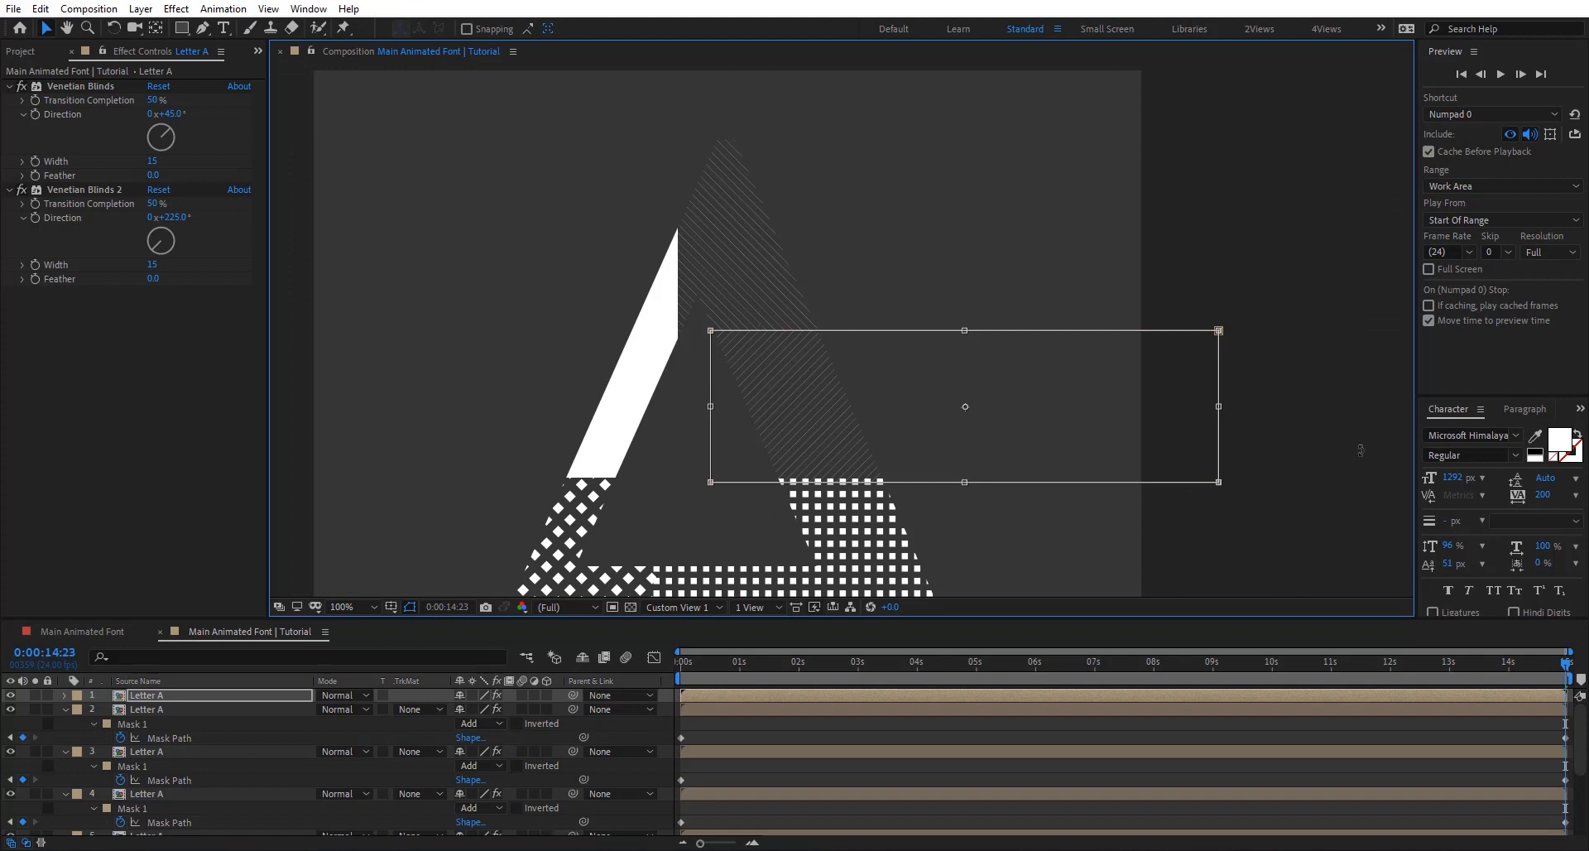
double_click(1280, 411)
left_click(1281, 411)
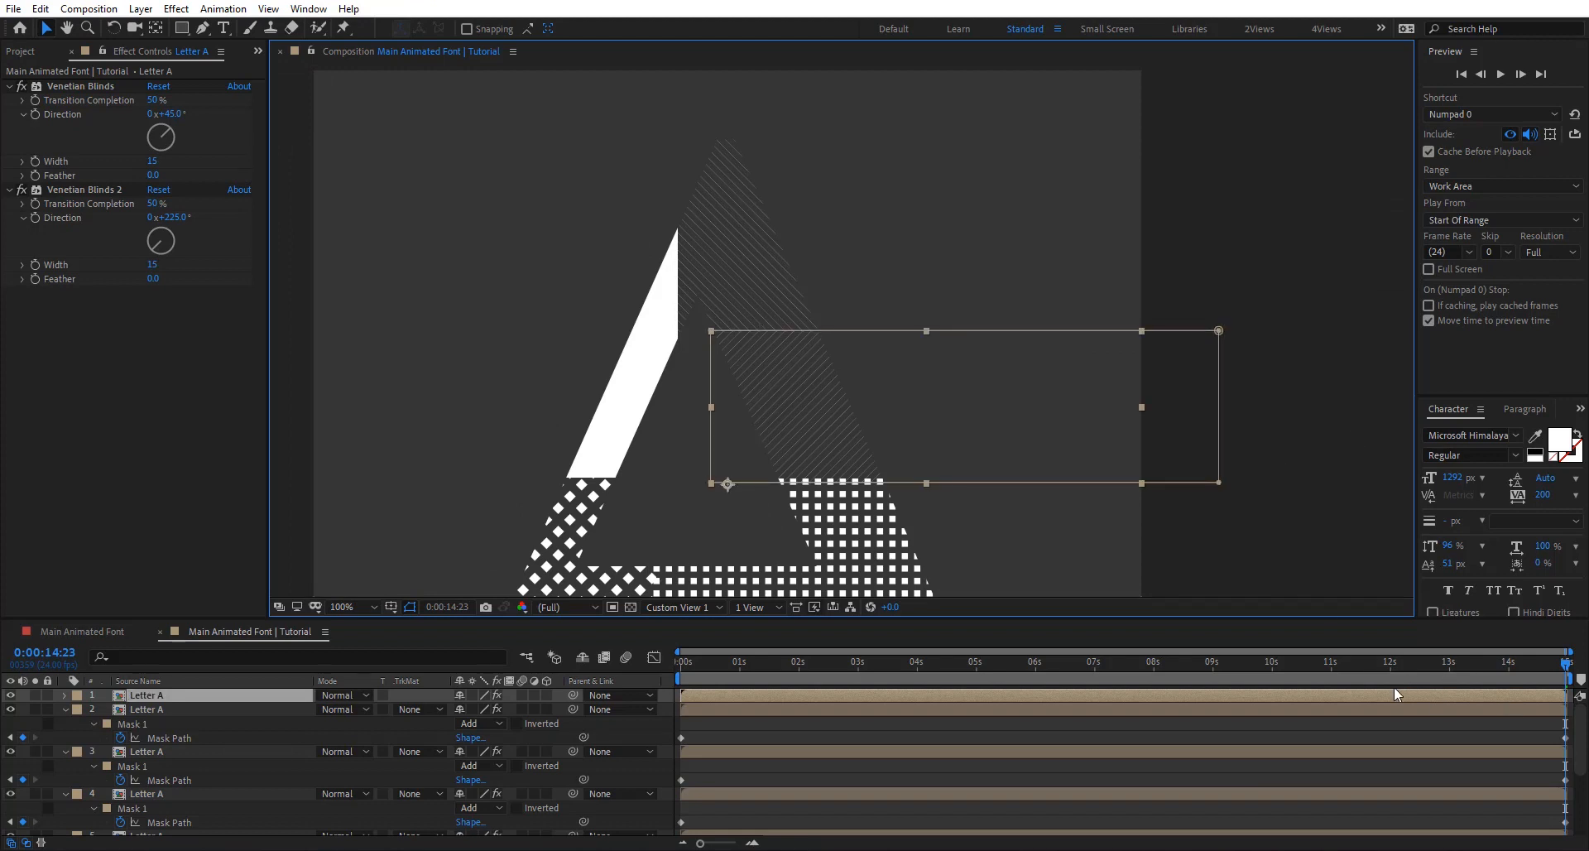
Step: Reveal the copy's Mask Path and delete its starting keyframe at 0 seconds
key("m")
key("Home")
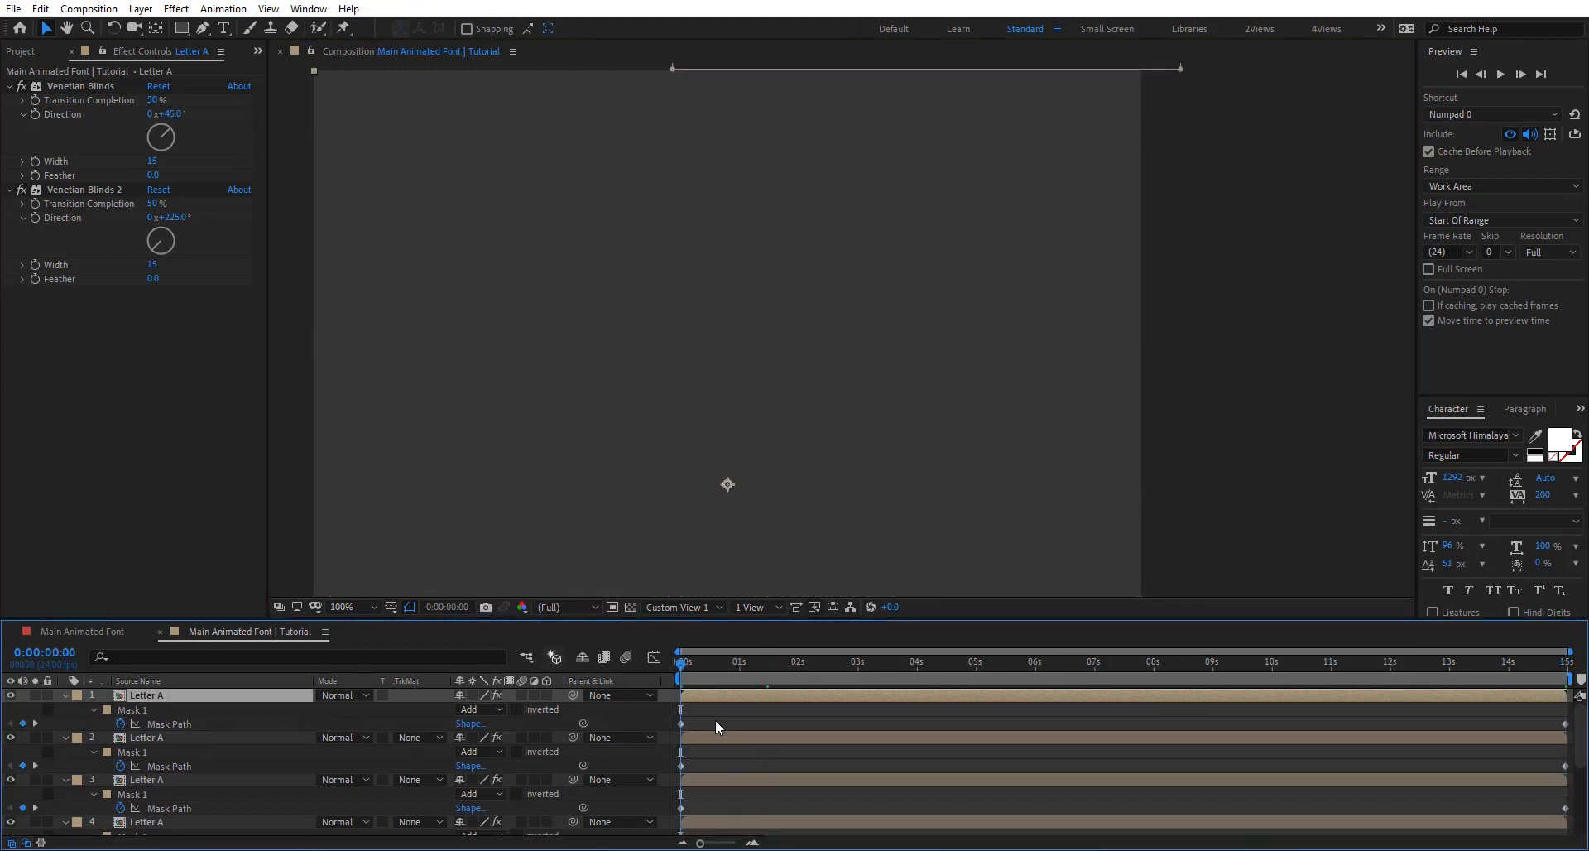
left_click_drag(710, 712, 652, 737)
key("Delete")
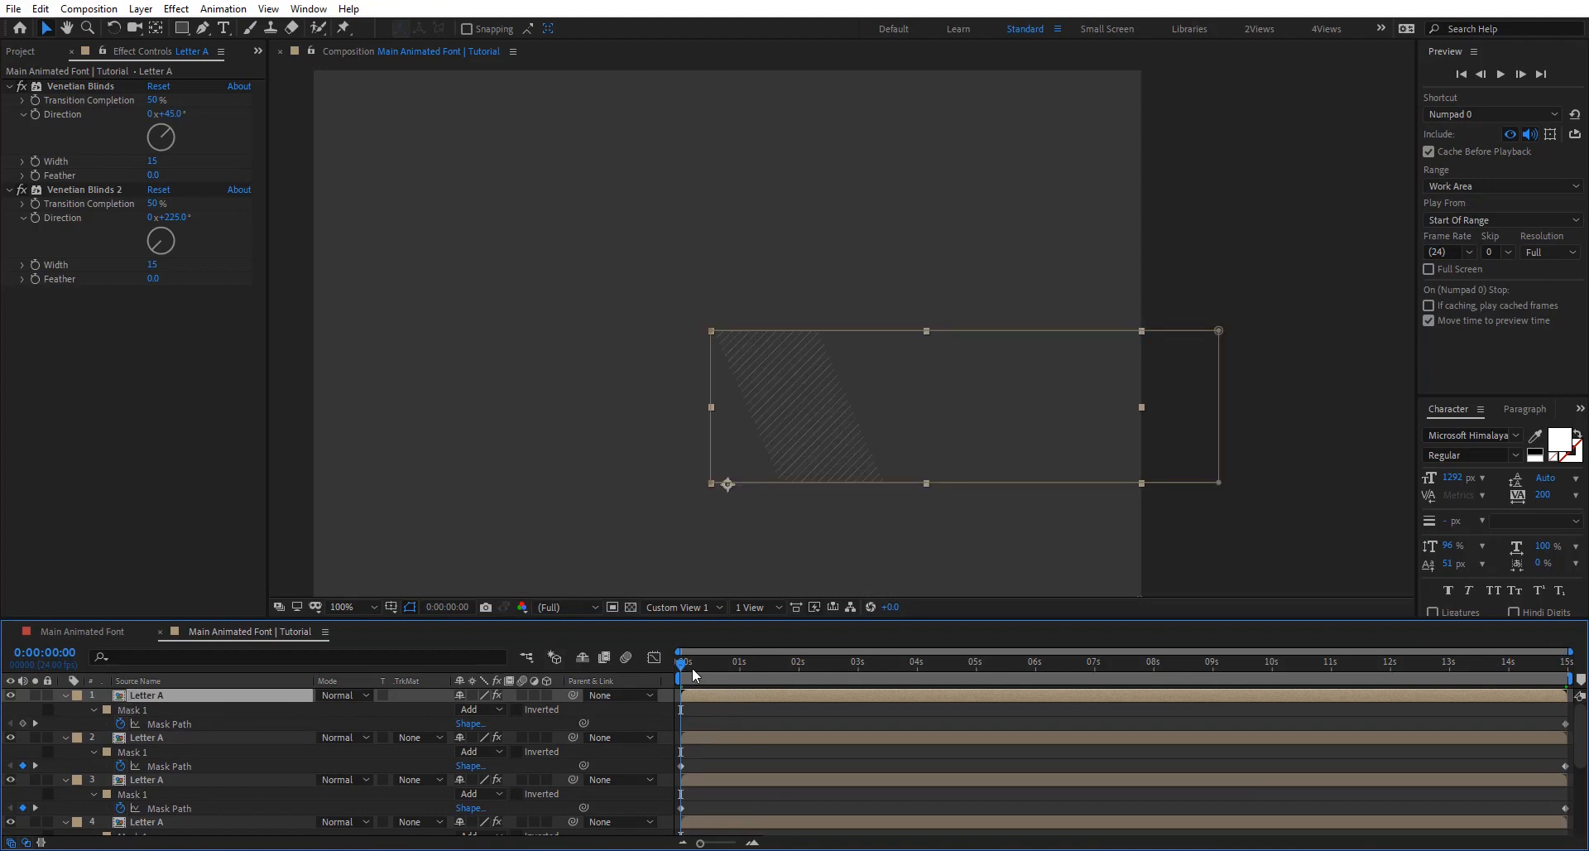
Step: At the first frame, move the copy's mask upward and shrink it from its left edge past the canvas's right border
left_click_drag(866, 395, 869, 251)
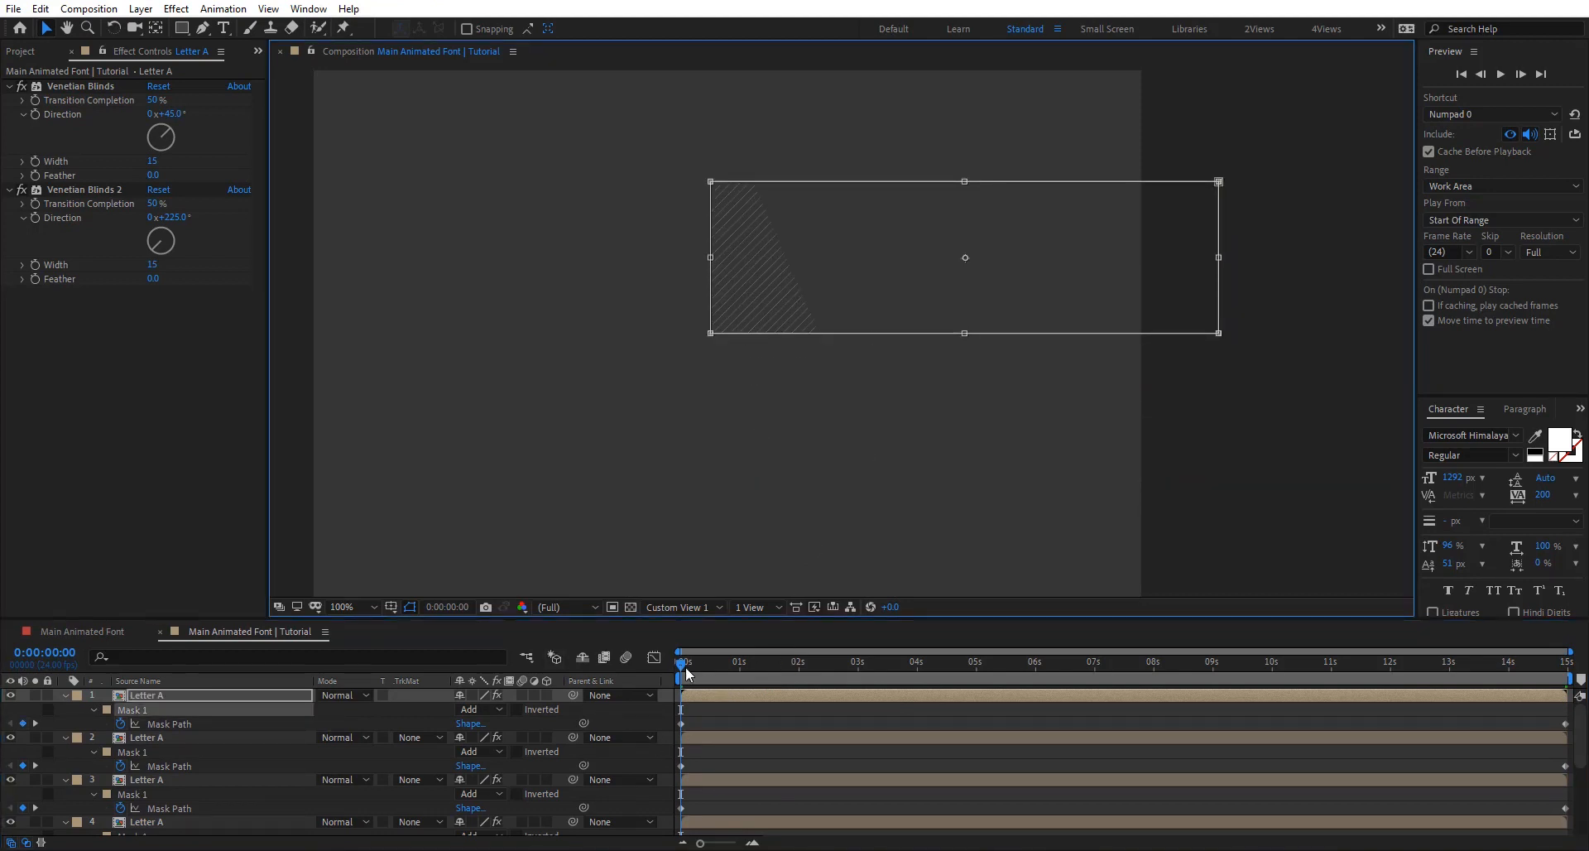
left_click_drag(686, 668, 529, 698)
double_click(712, 332)
left_click_drag(710, 258, 1165, 257)
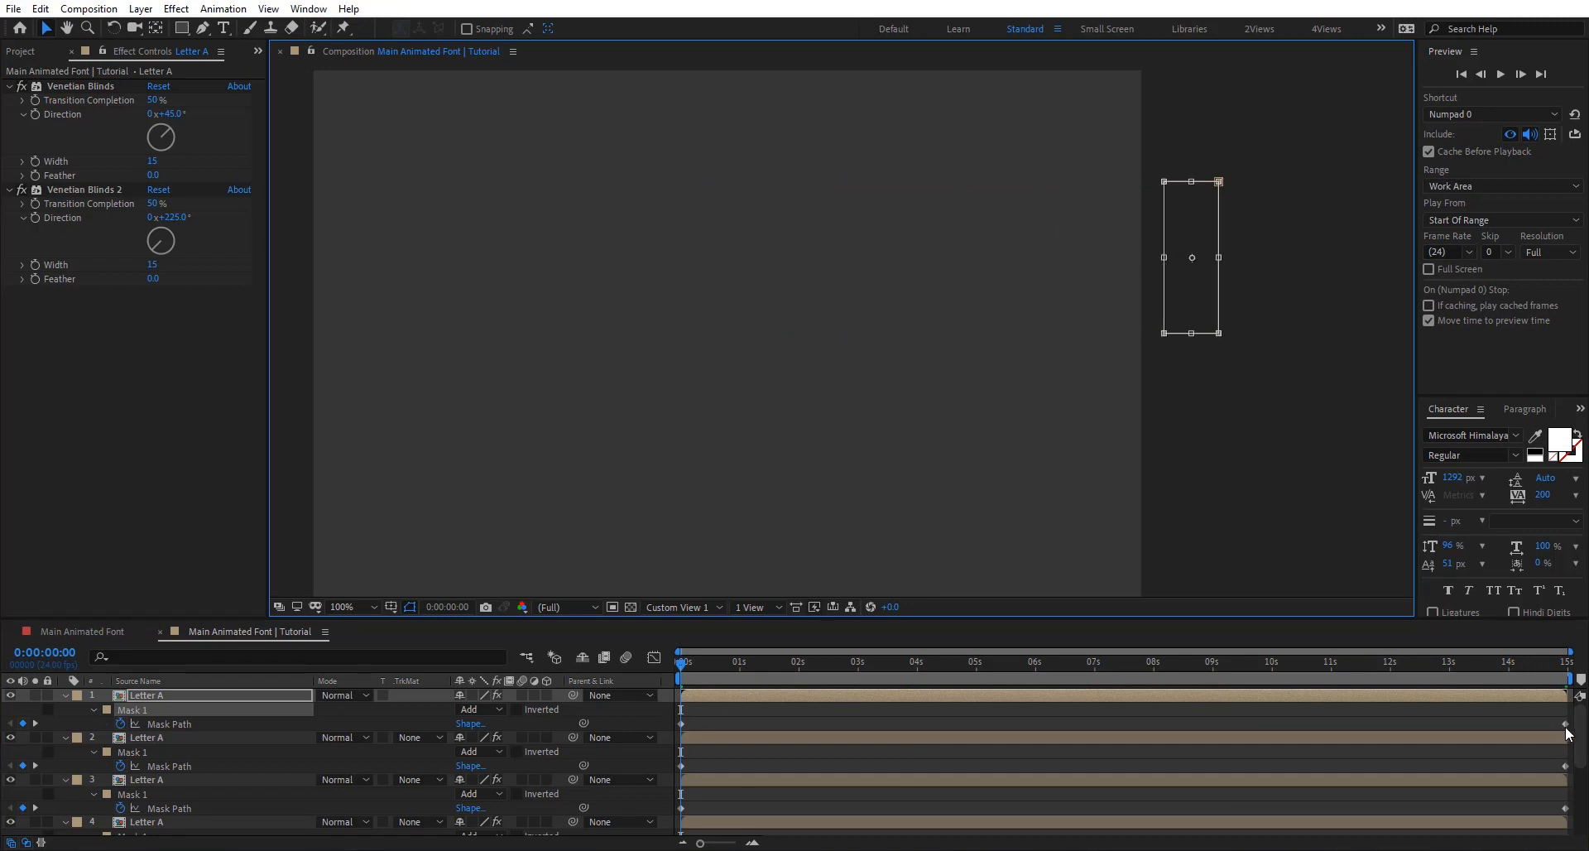
Step: Move the copy's ending Mask Path keyframe to just after 8 seconds and scrub through the reveal
left_click_drag(1565, 724, 1170, 727)
left_click_drag(673, 657, 1504, 669)
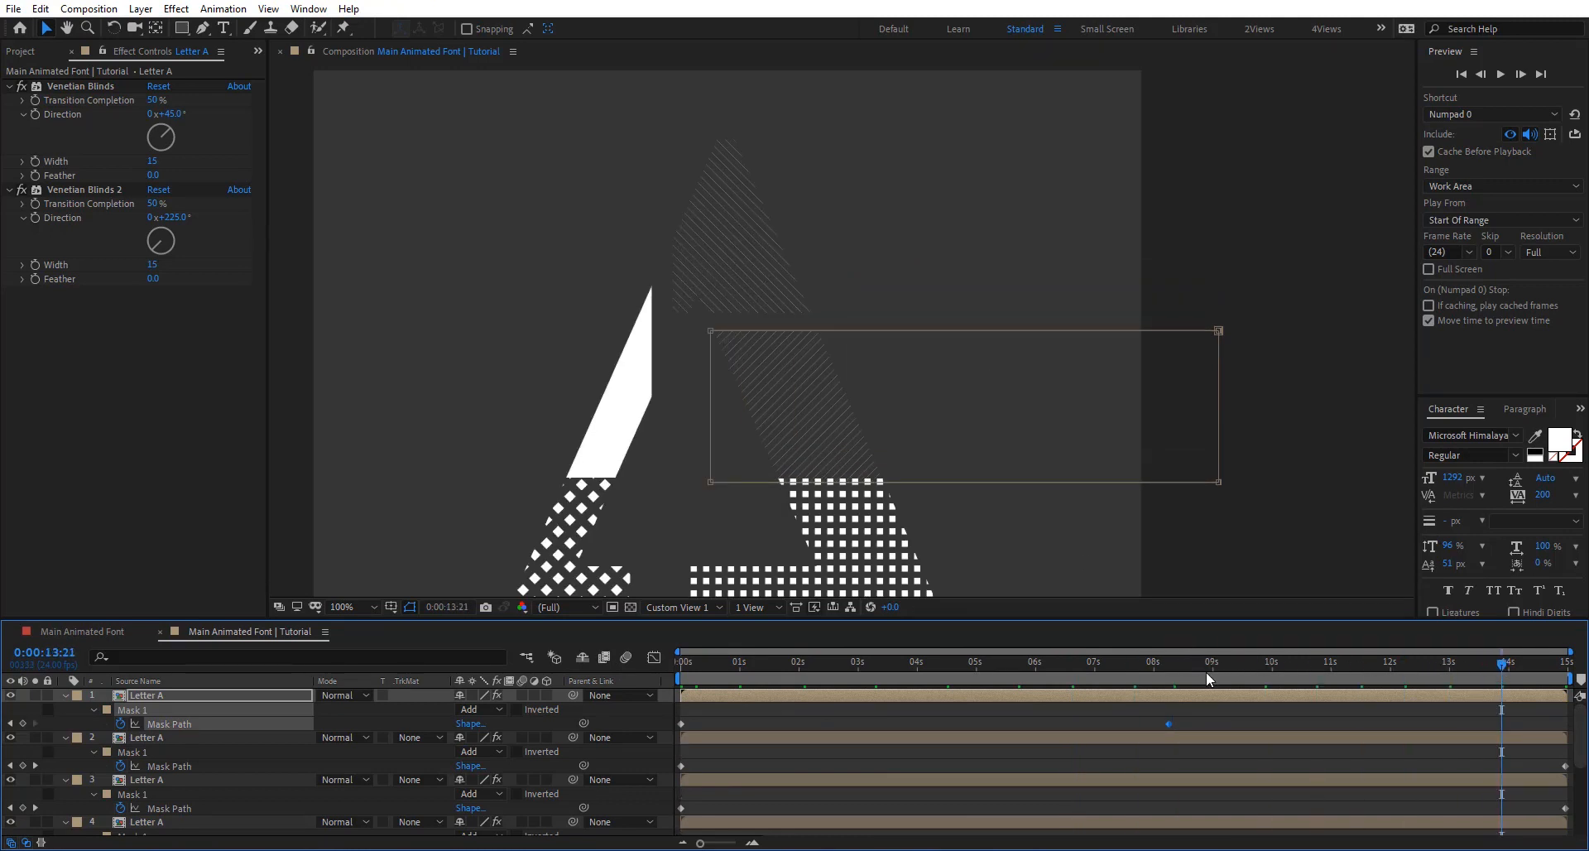
left_click_drag(1199, 672, 677, 667)
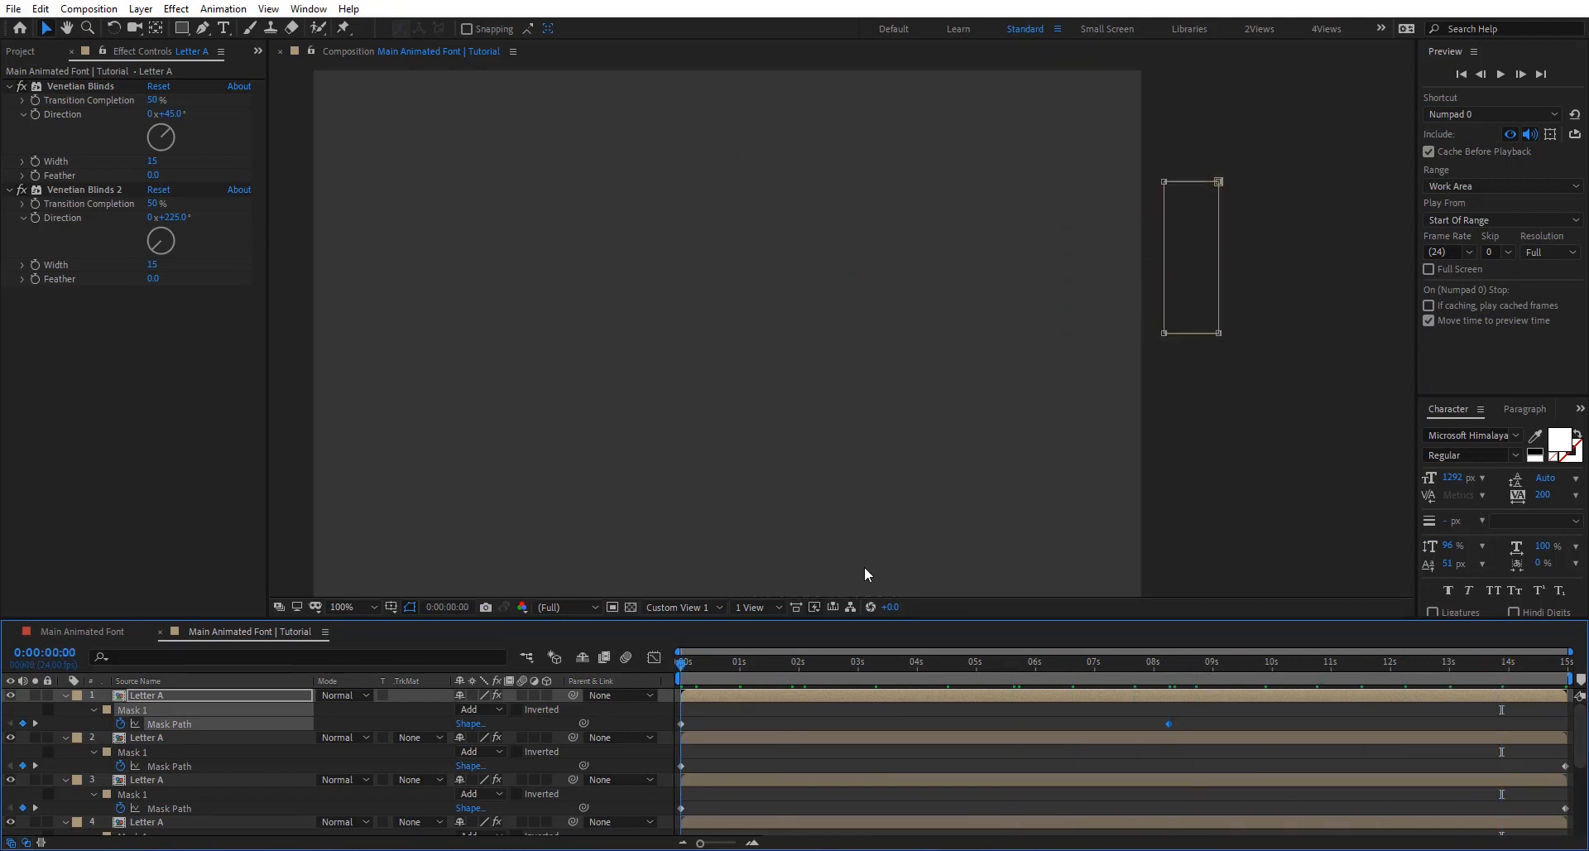
Step: Raise the mask's top edge at the first frame and delay its ending Mask Path keyframe to just after 10 seconds
double_click(1167, 183)
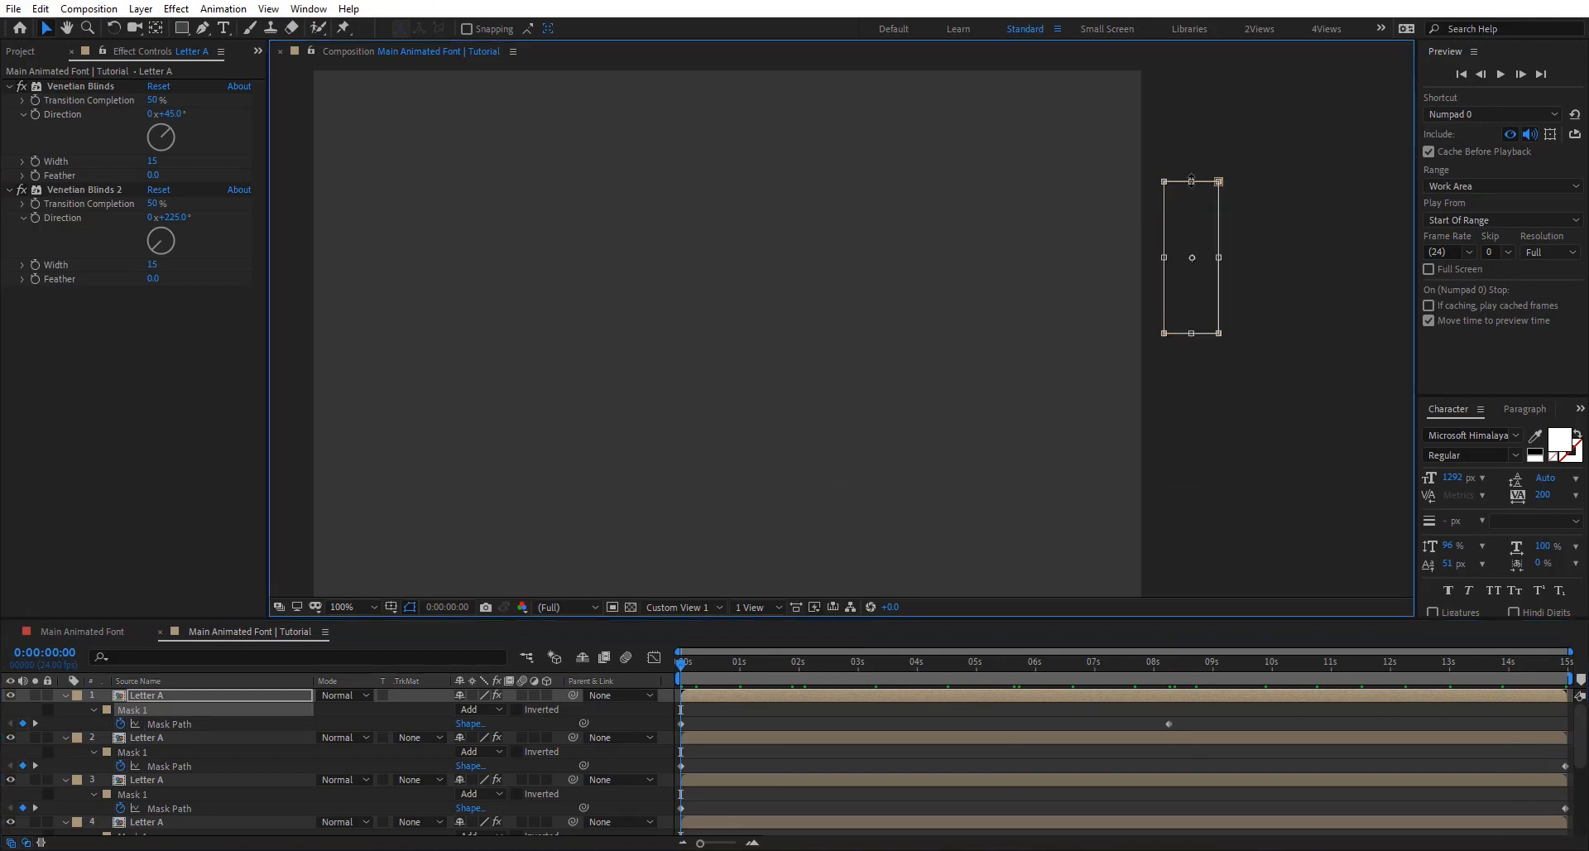
left_click_drag(1191, 181, 1182, 99)
left_click_drag(1139, 671, 1193, 669)
left_click_drag(1038, 667, 1288, 723)
left_click_drag(1167, 668, 1565, 686)
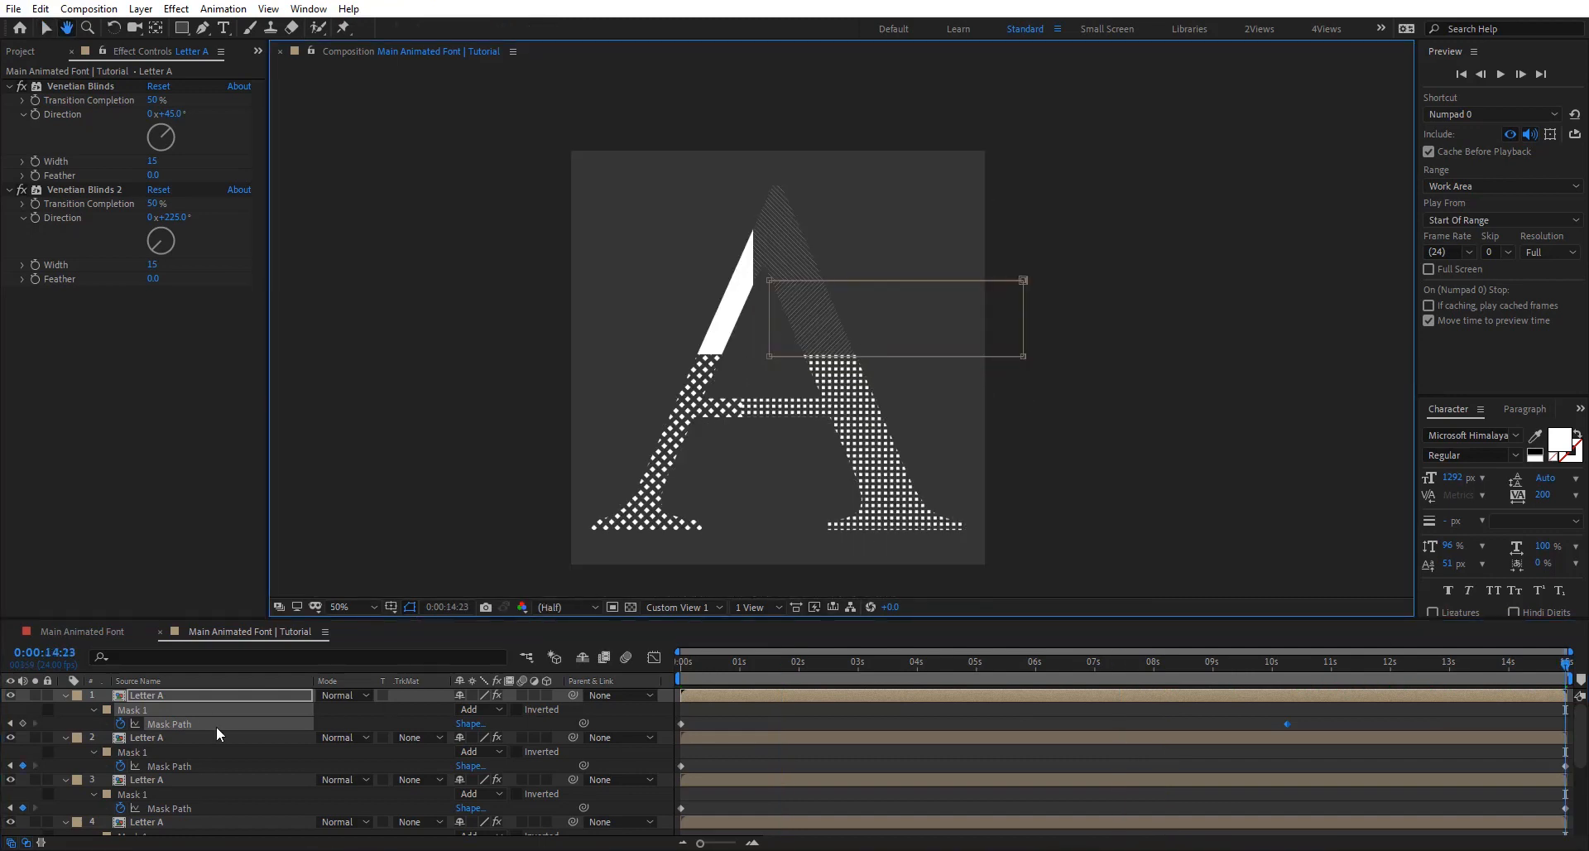
Step: Collapse the copy's mask properties and set its first Venetian Blinds direction to -45° for a diamond pattern
left_click(195, 696)
key("m")
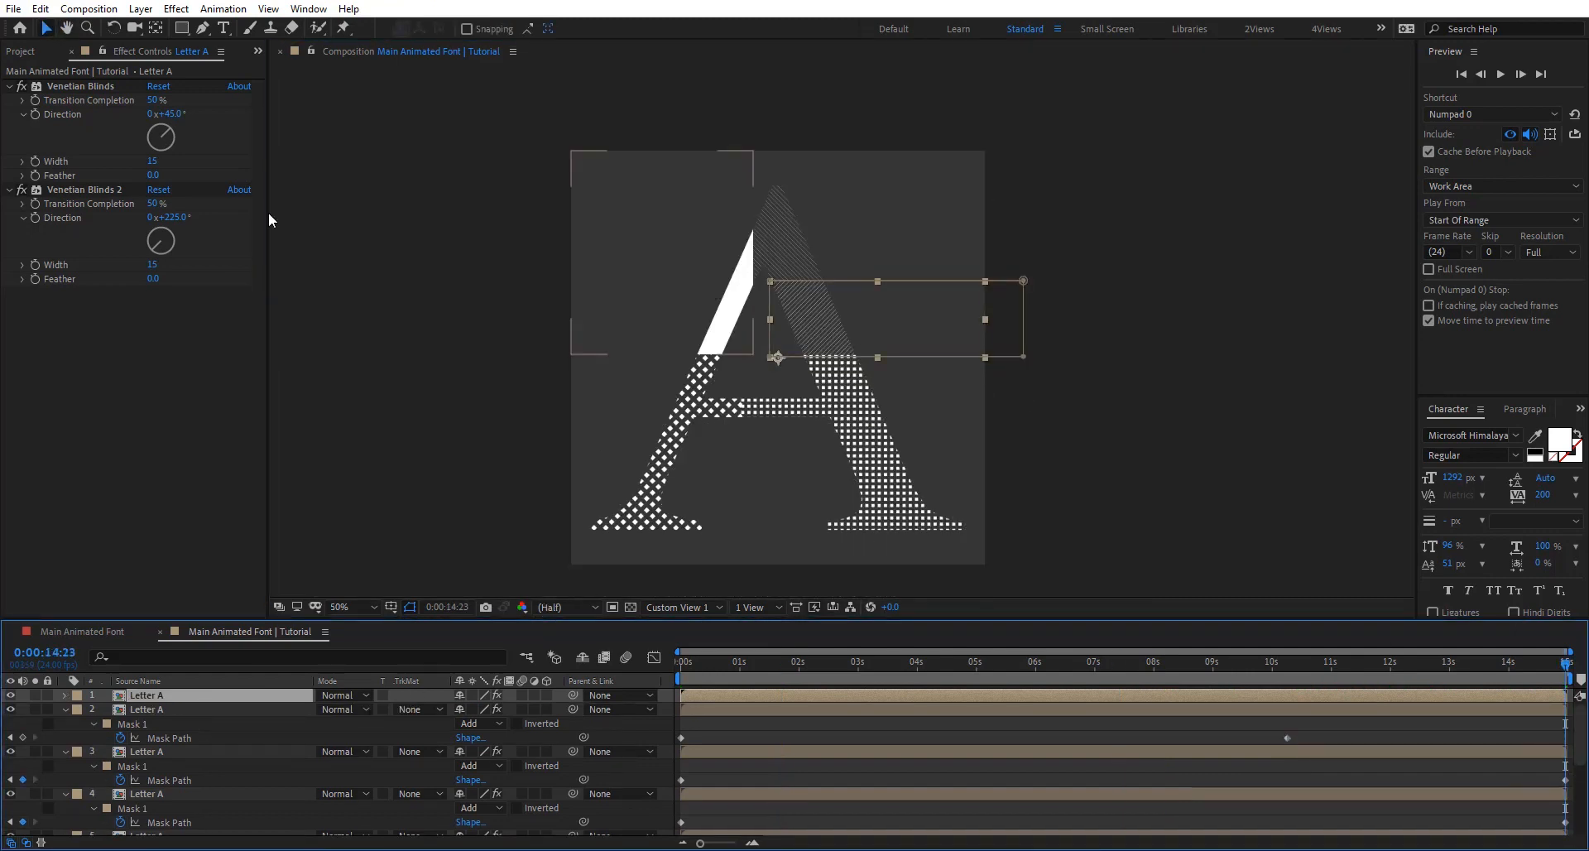
scroll(828, 323, "up", 2)
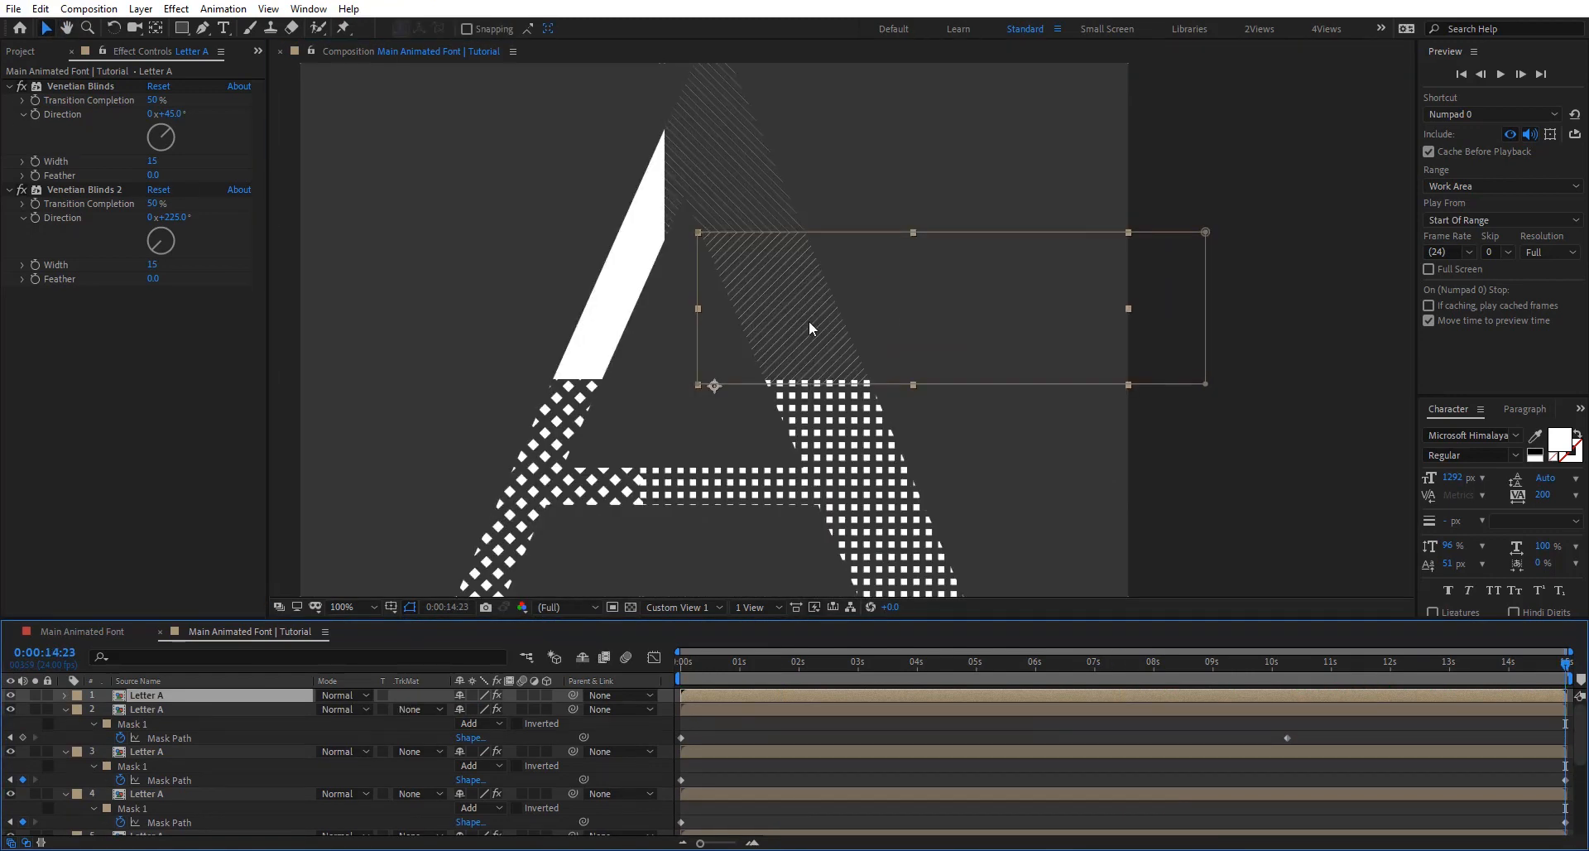
left_click(157, 134)
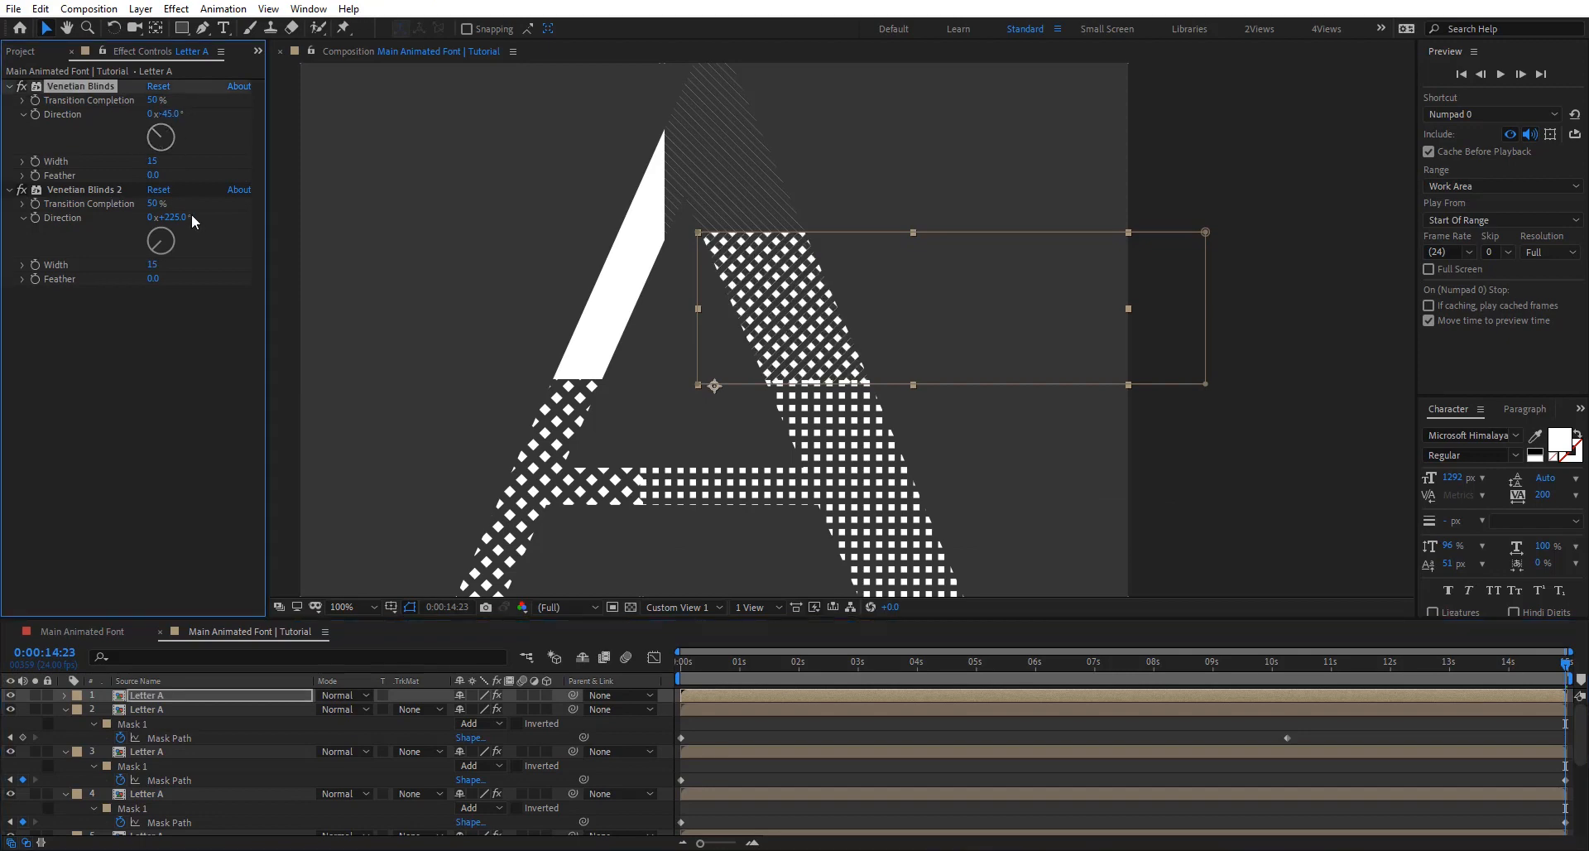
scroll(837, 321, "up", 2)
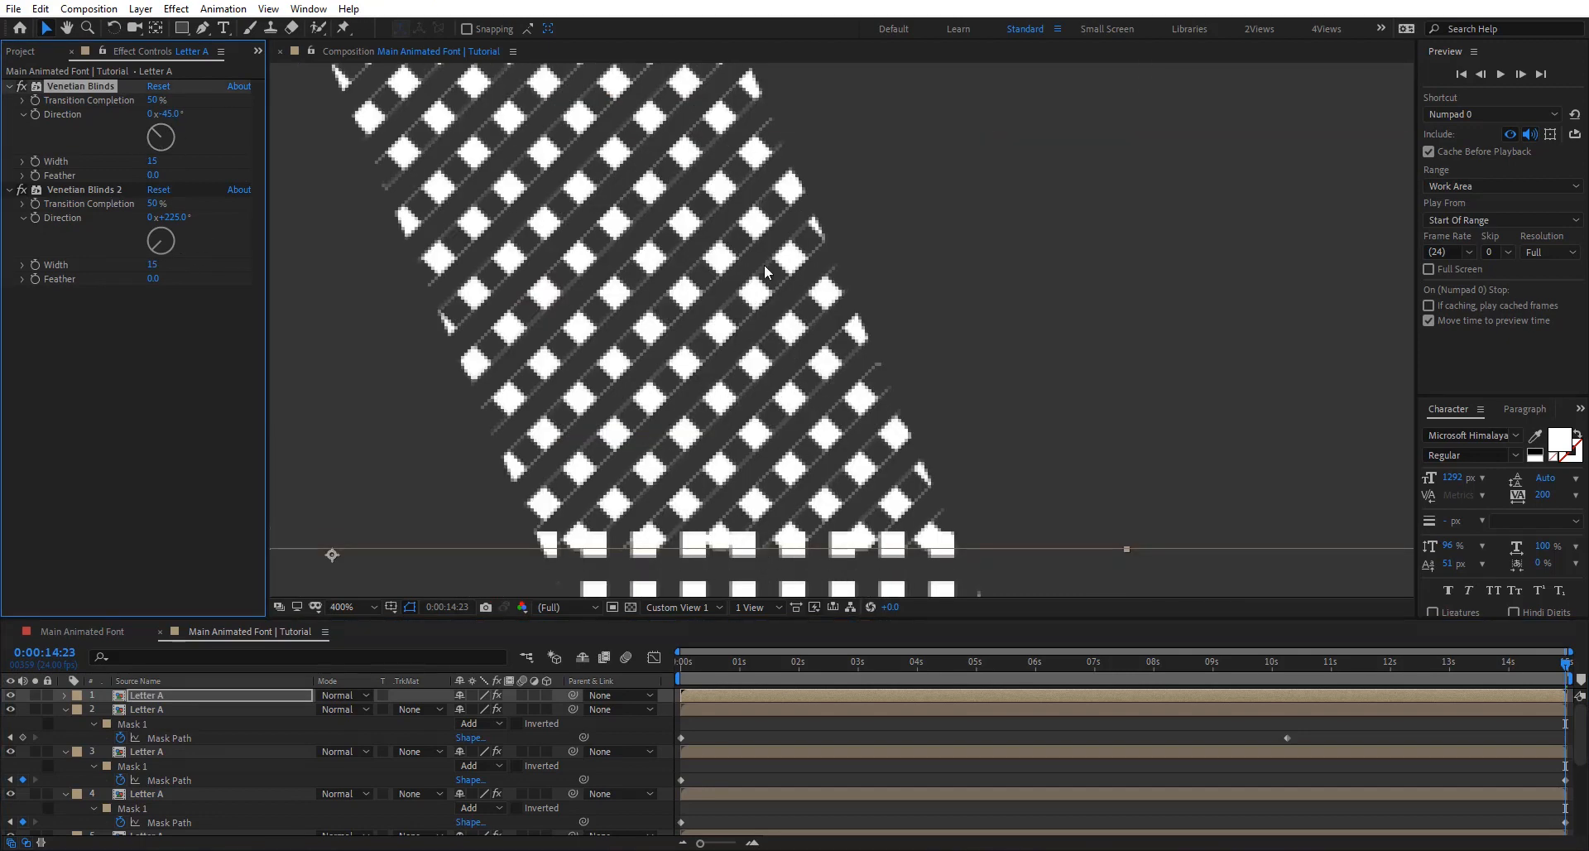
scroll(763, 269, "down", 2)
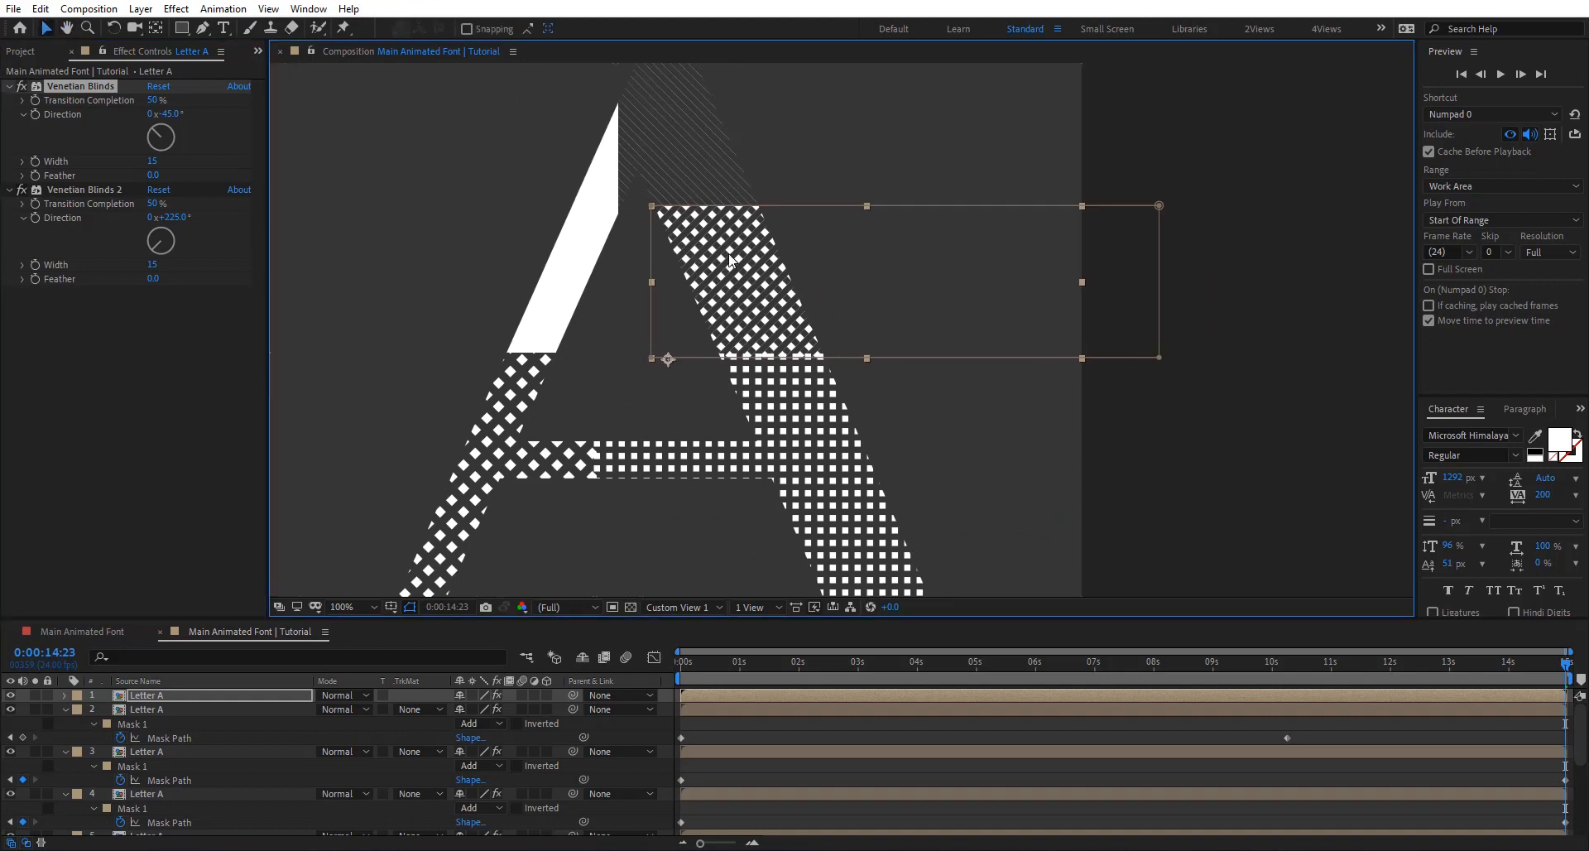
scroll(729, 263, "up", 2)
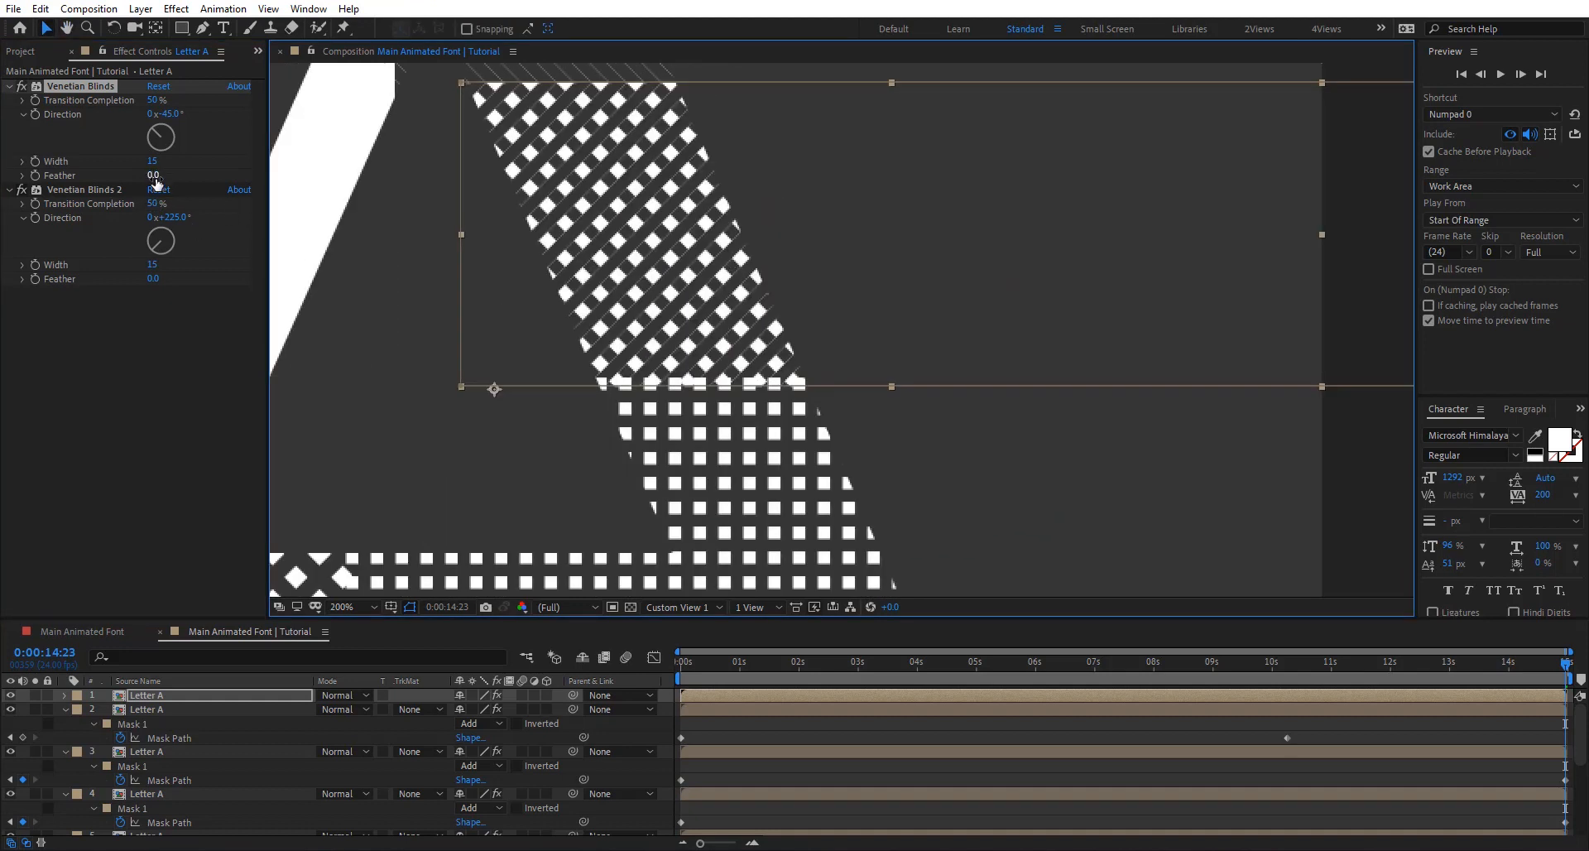
left_click_drag(1029, 354, 1059, 403)
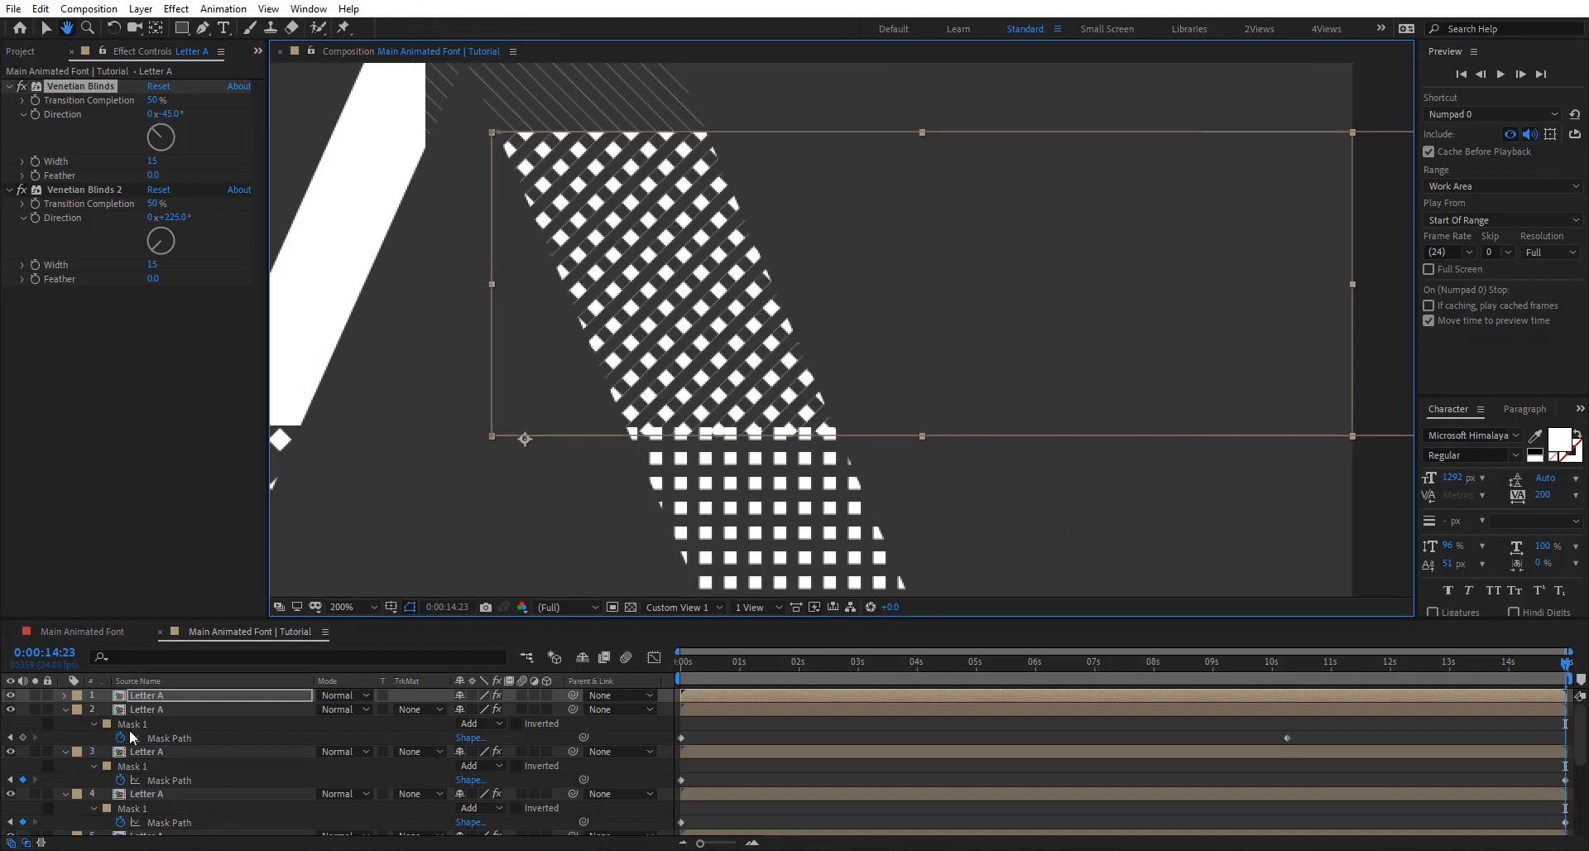
Step: Duplicate the diamond-patterned Letter A layer and remove the mask from the new copy
left_click(157, 697)
key("ctrl+d")
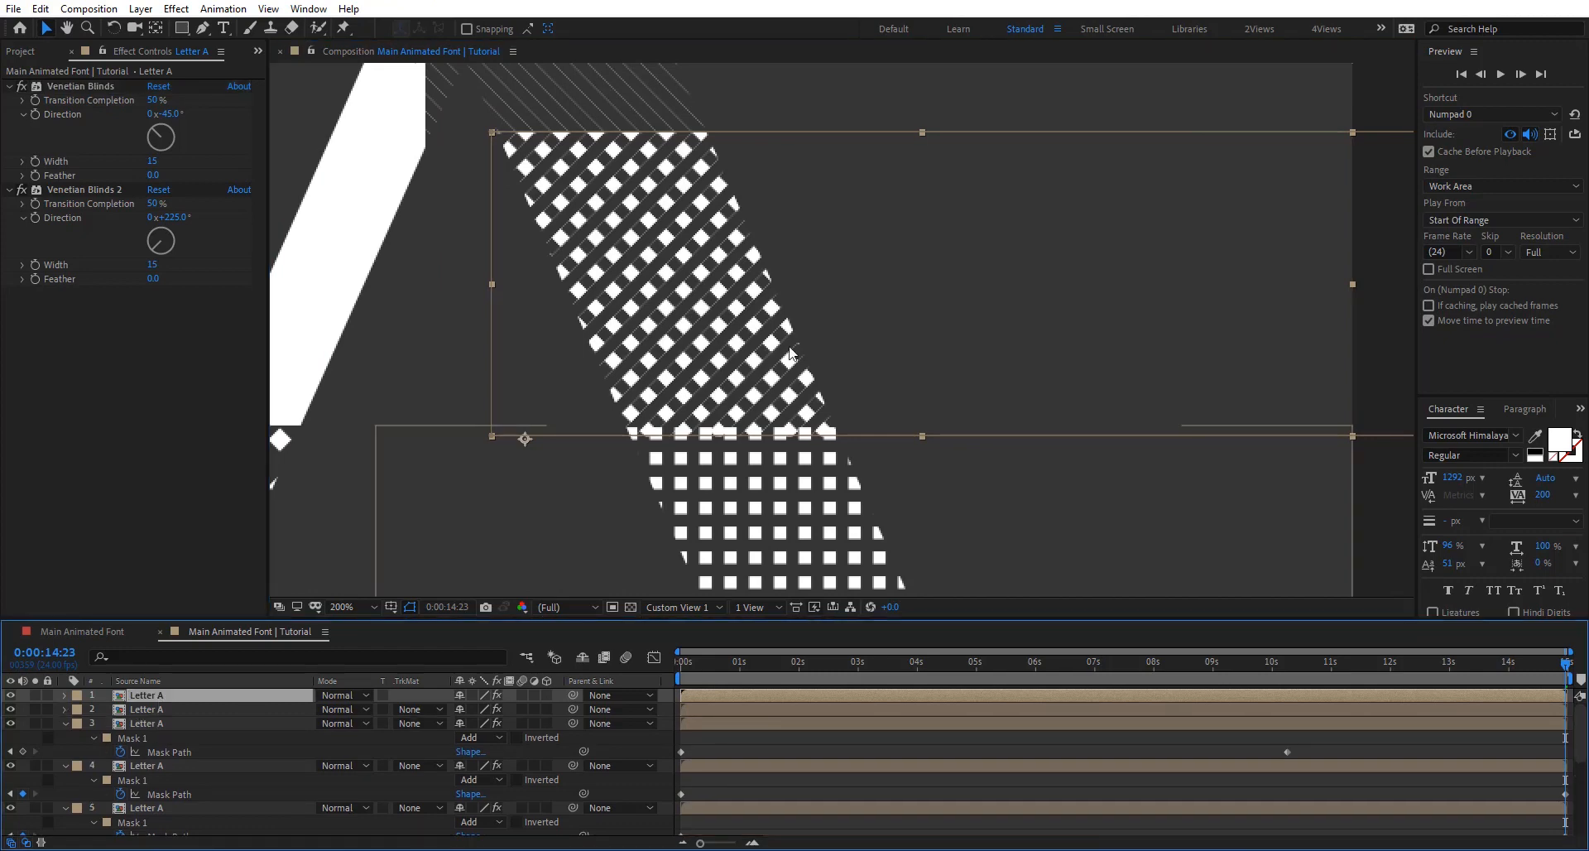
left_click_drag(552, 116, 588, 171)
key("comma")
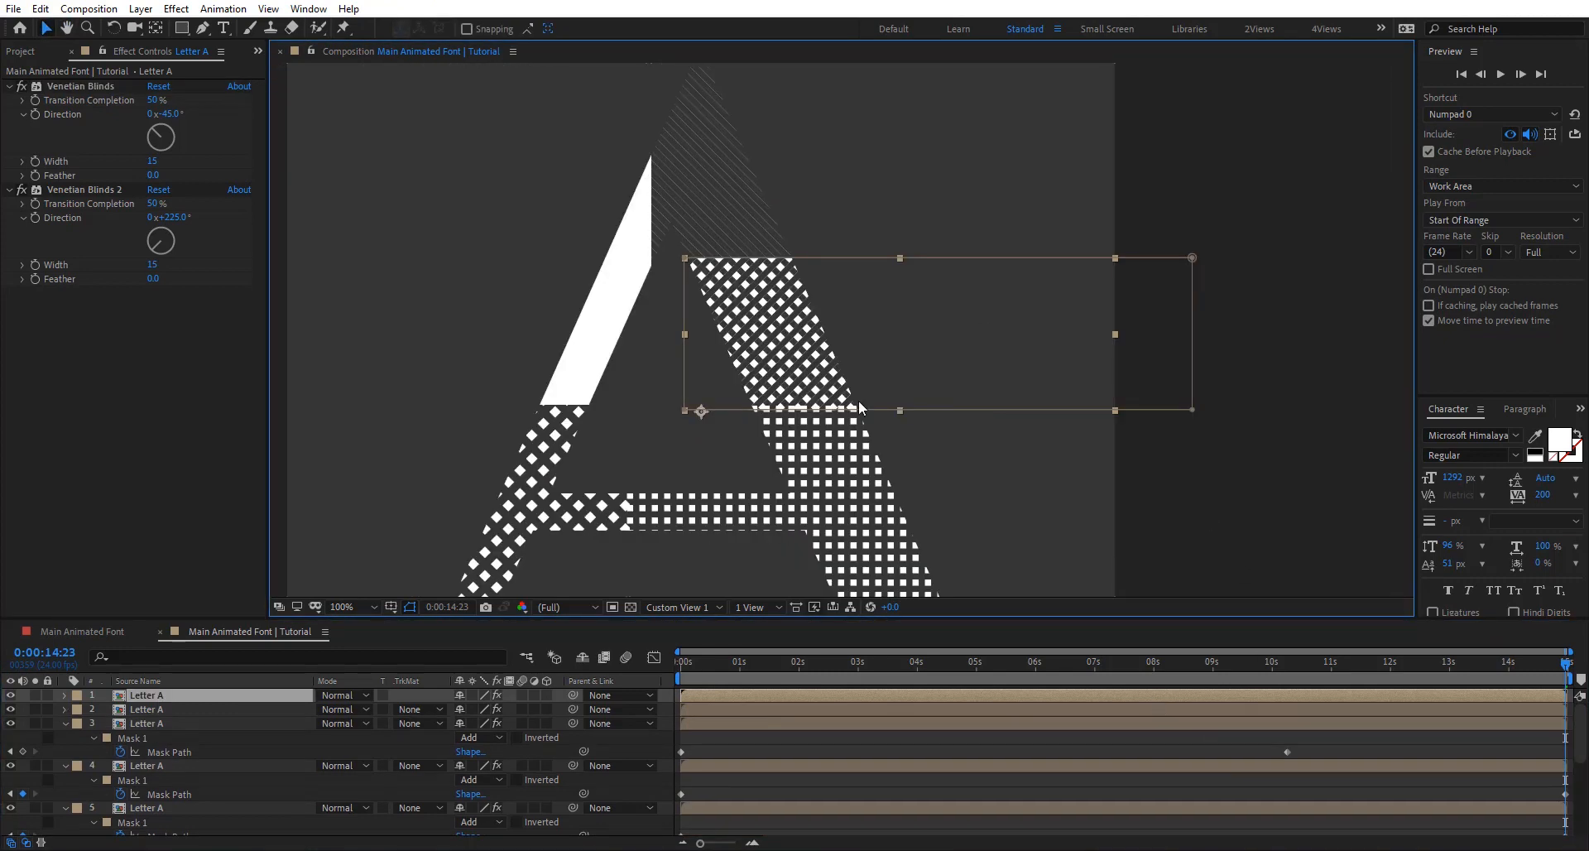
key("period")
key("comma")
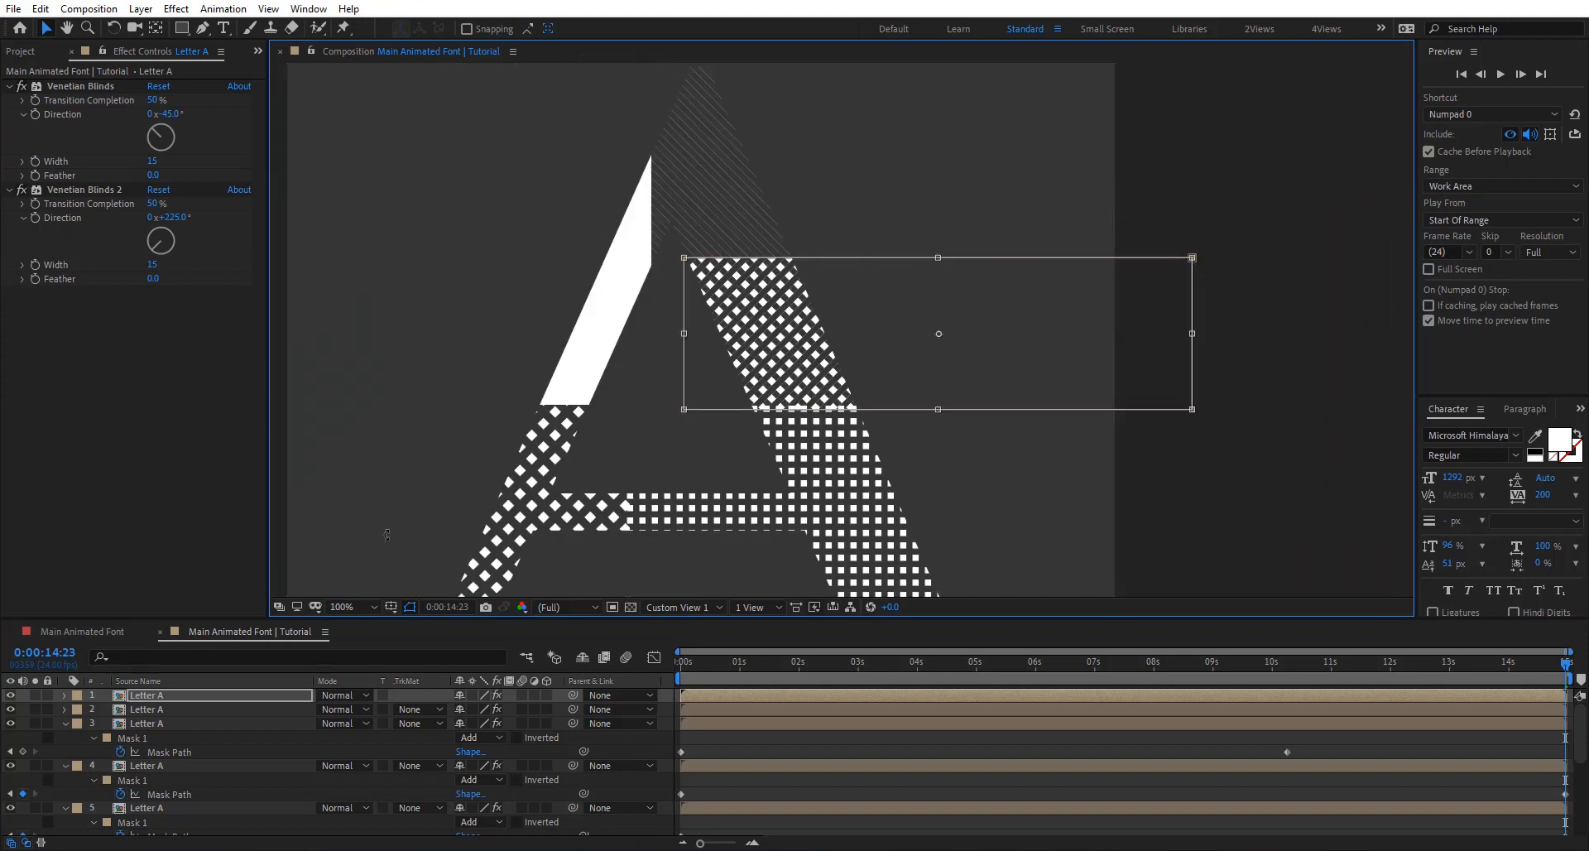
left_click(172, 693)
key("m")
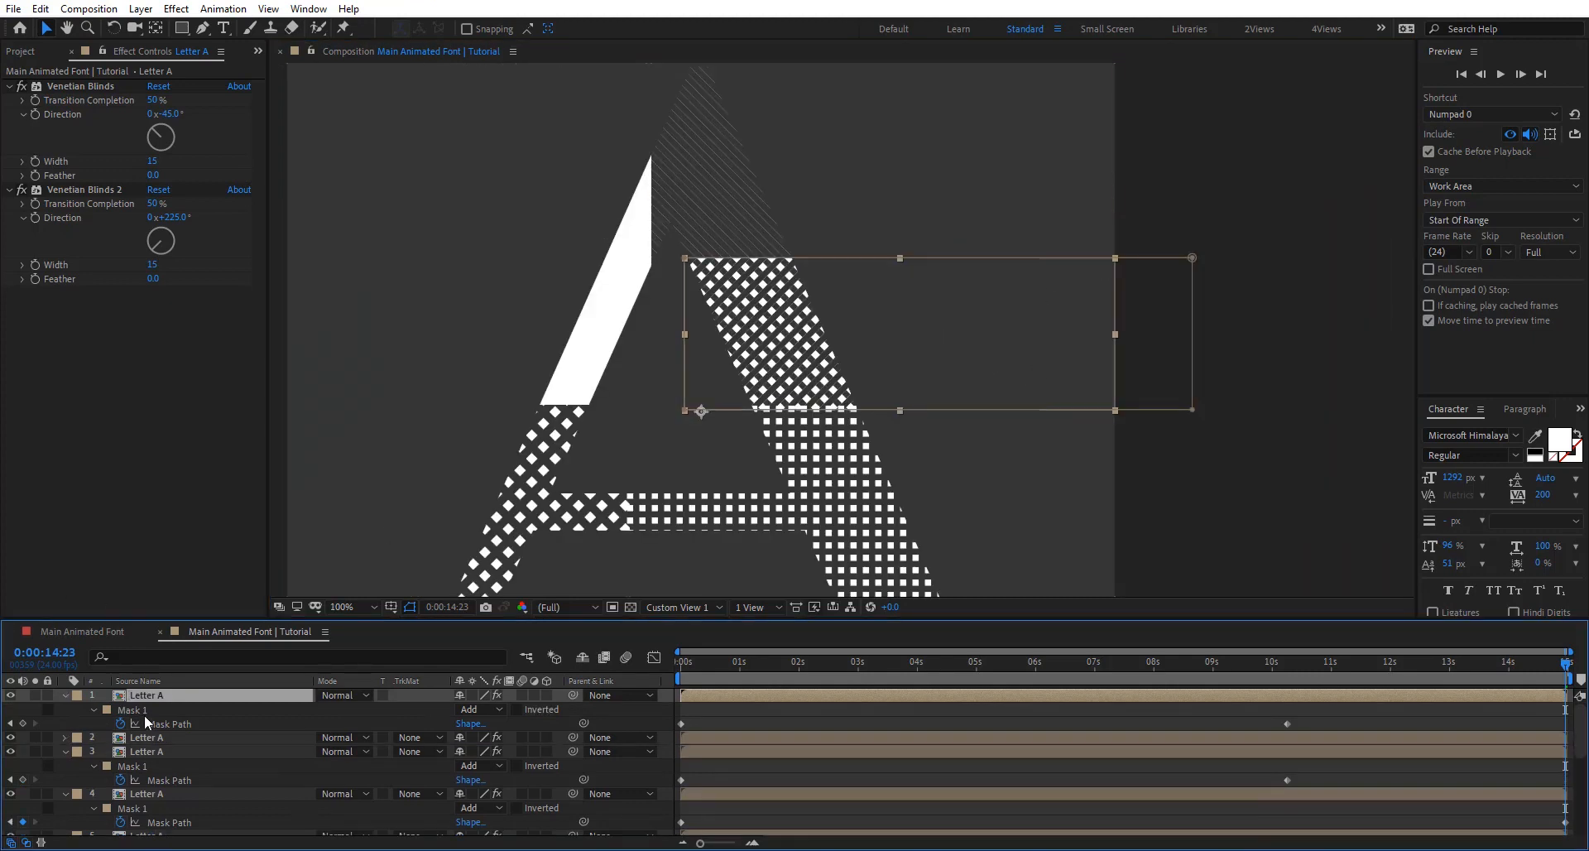
key("m")
key("comma")
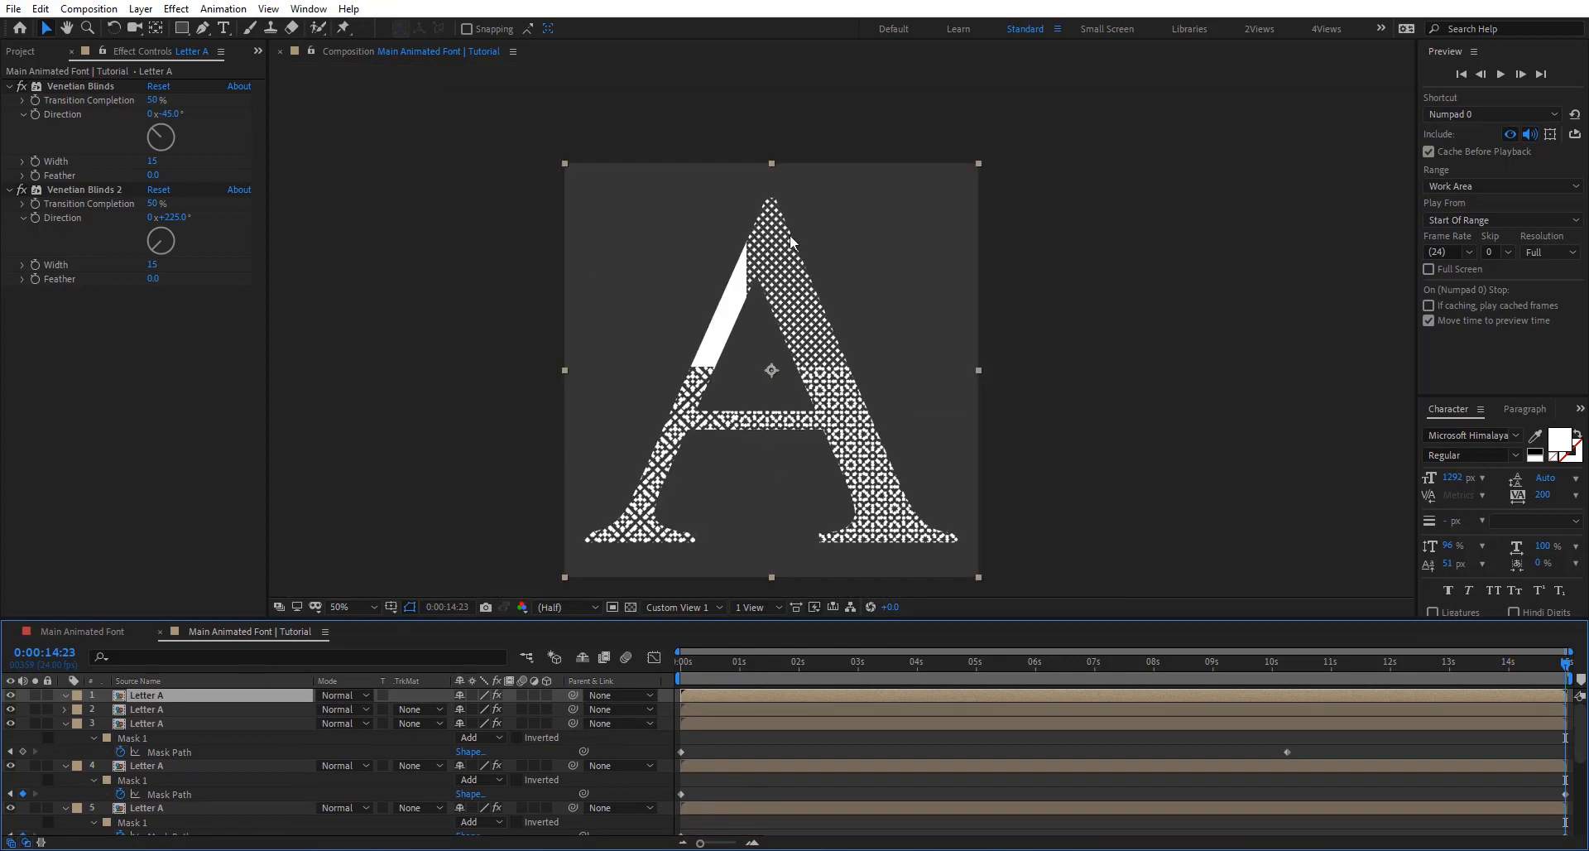
Step: Disable both Venetian Blinds effects on the new copy and draw a tall rectangular mask around the letter's left leg
left_click(22, 86)
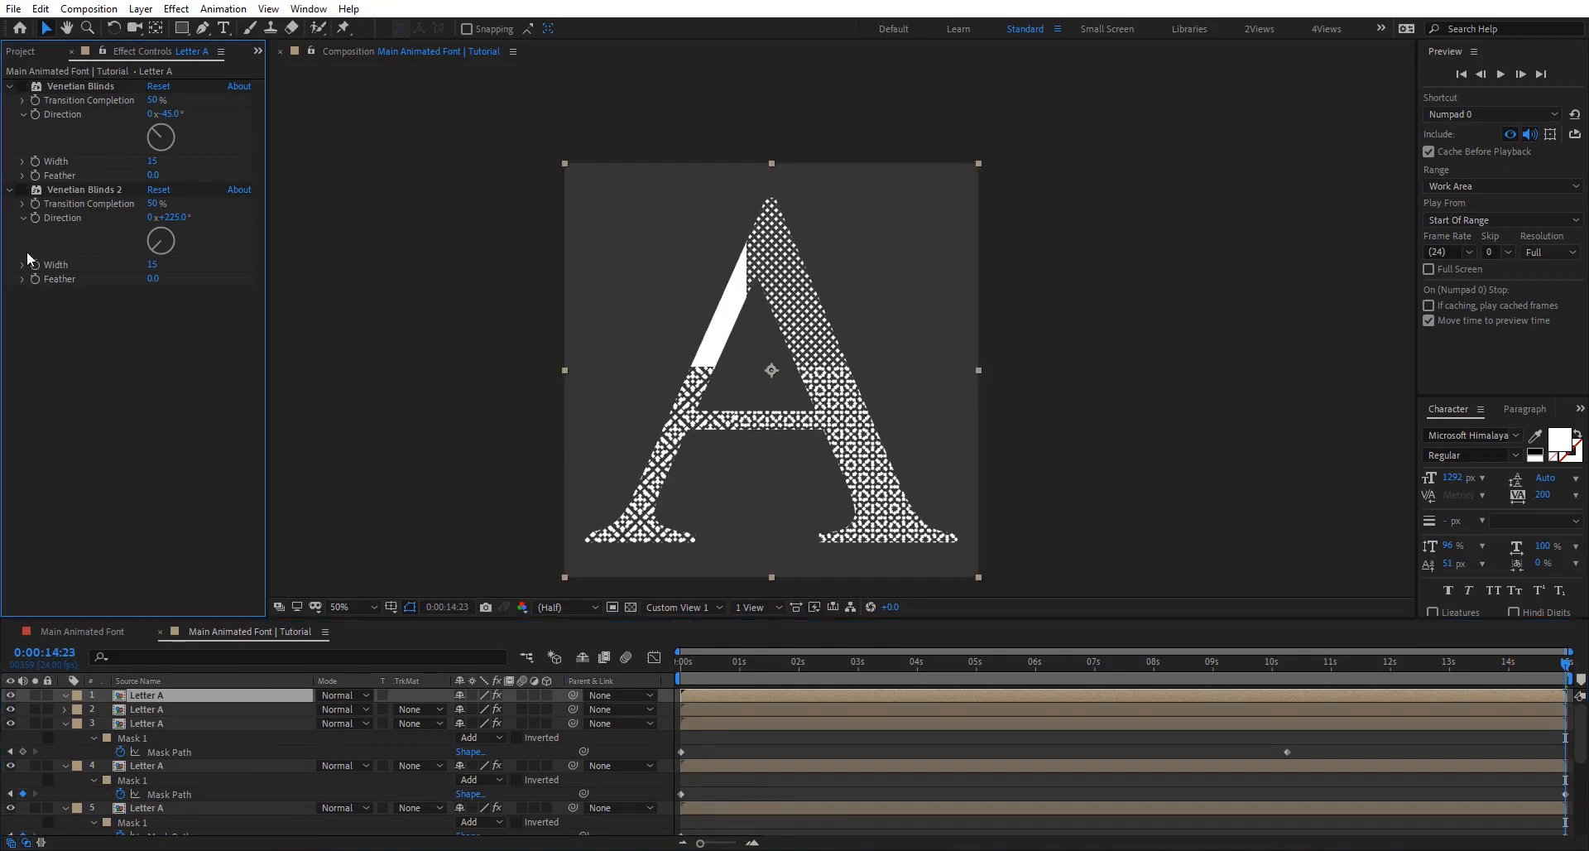
left_click(22, 189)
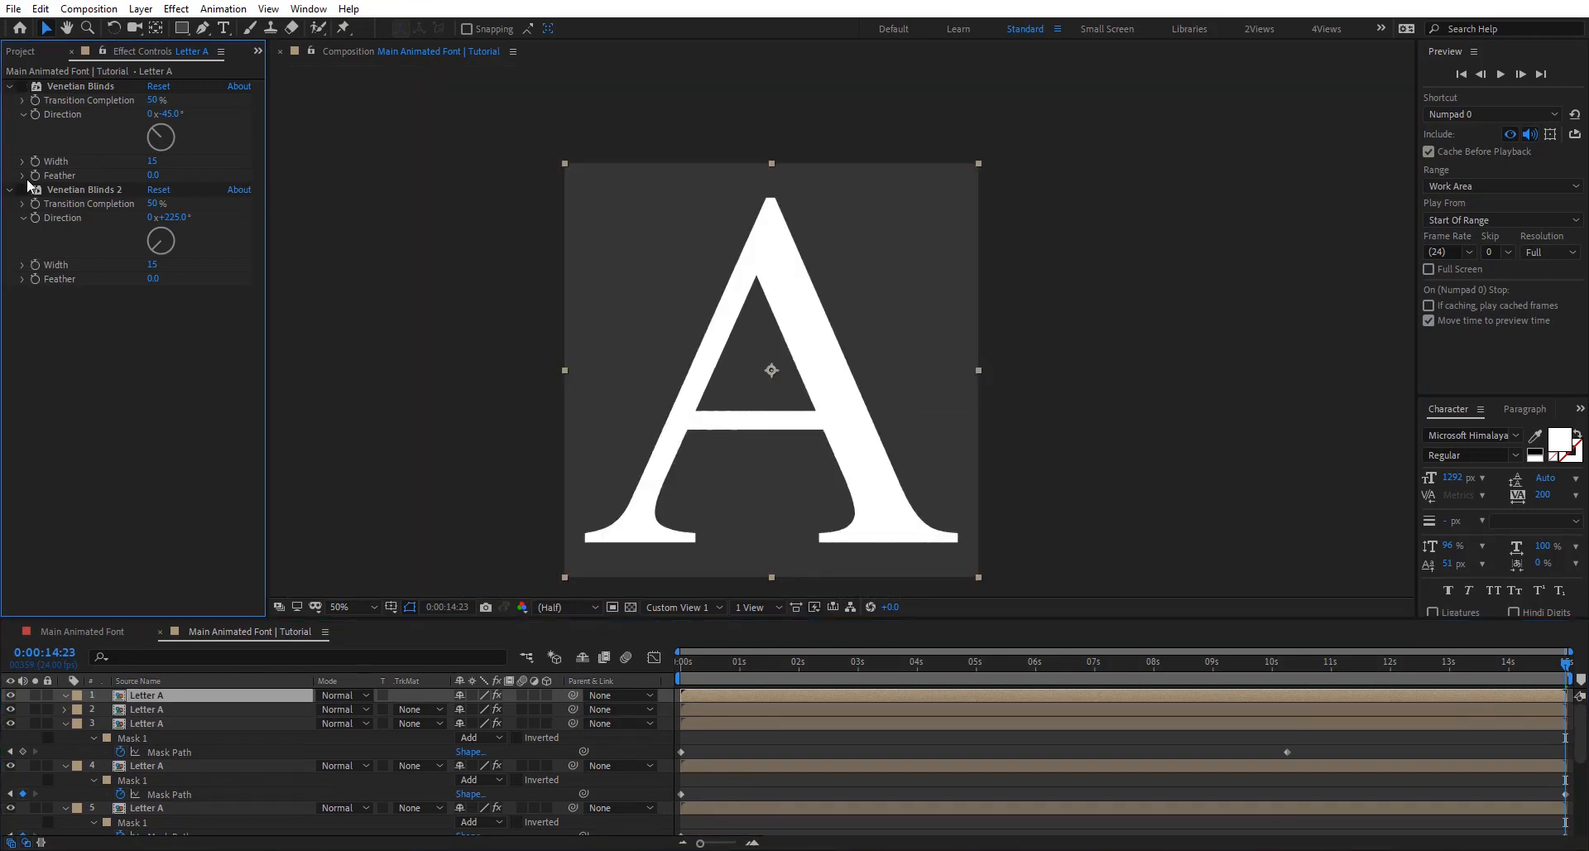
left_click(183, 29)
left_click_drag(588, 140, 696, 560)
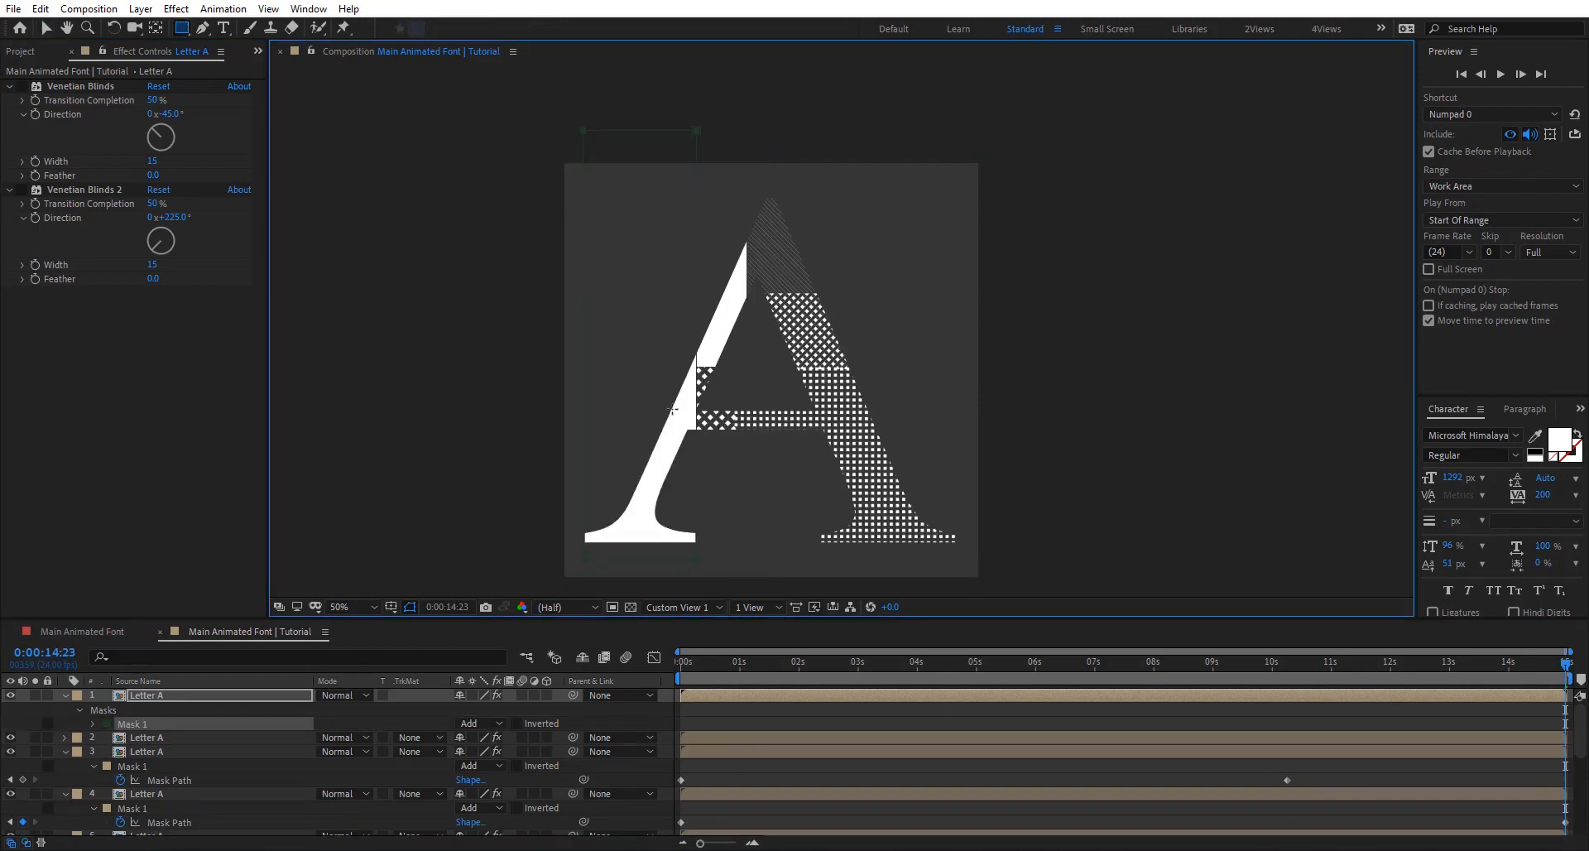
Step: Rotate the rectangular mask parallel to the slanted left leg and move it off the letter beyond the canvas's upper-left corner
key("c")
key("v")
double_click(696, 140)
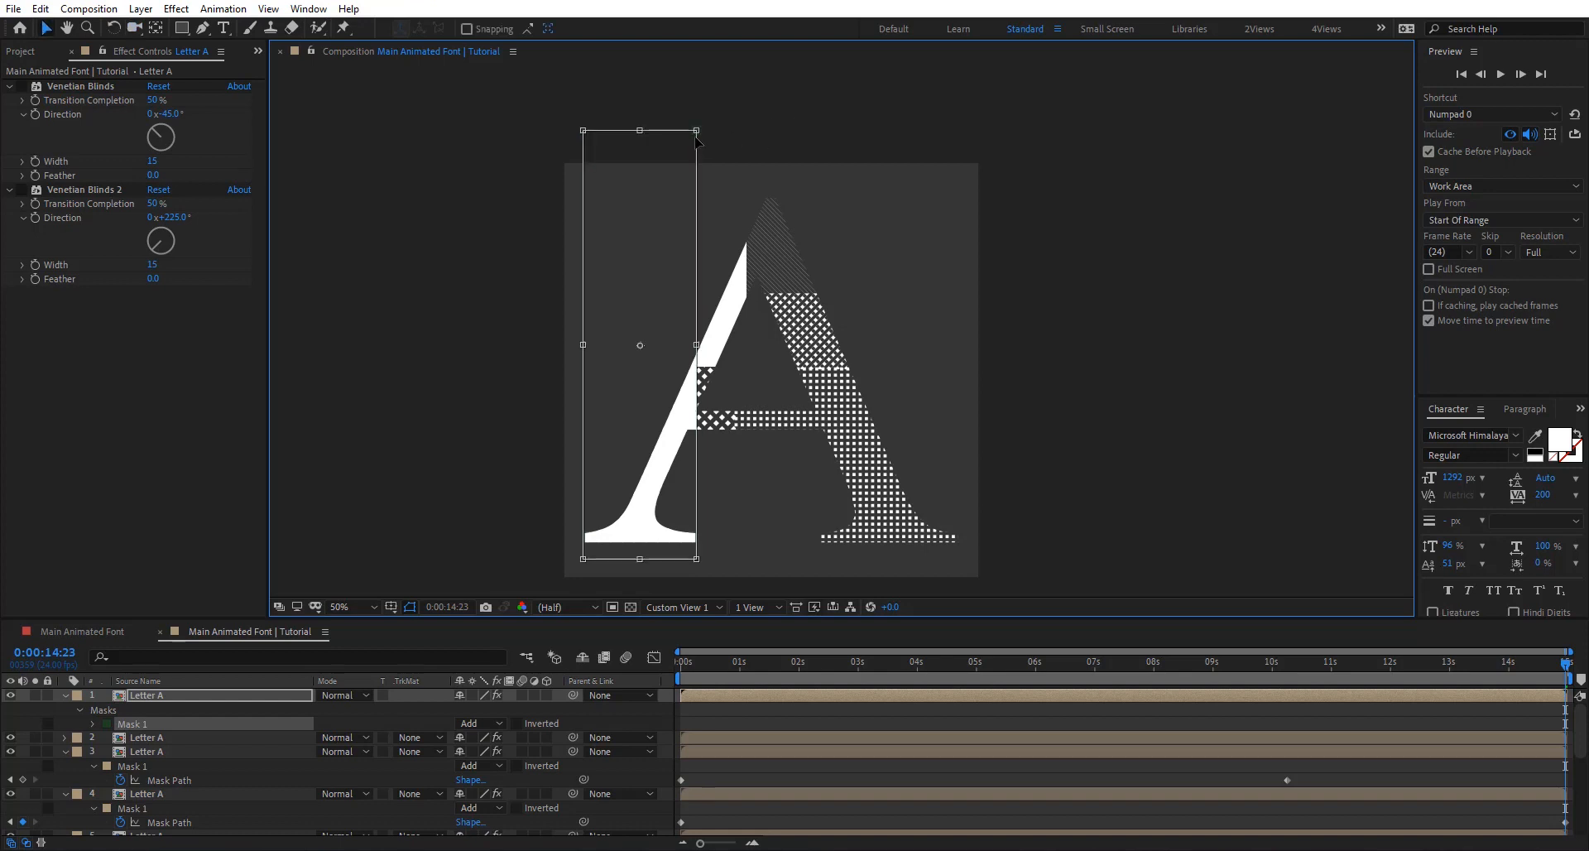
left_click_drag(720, 101, 802, 157)
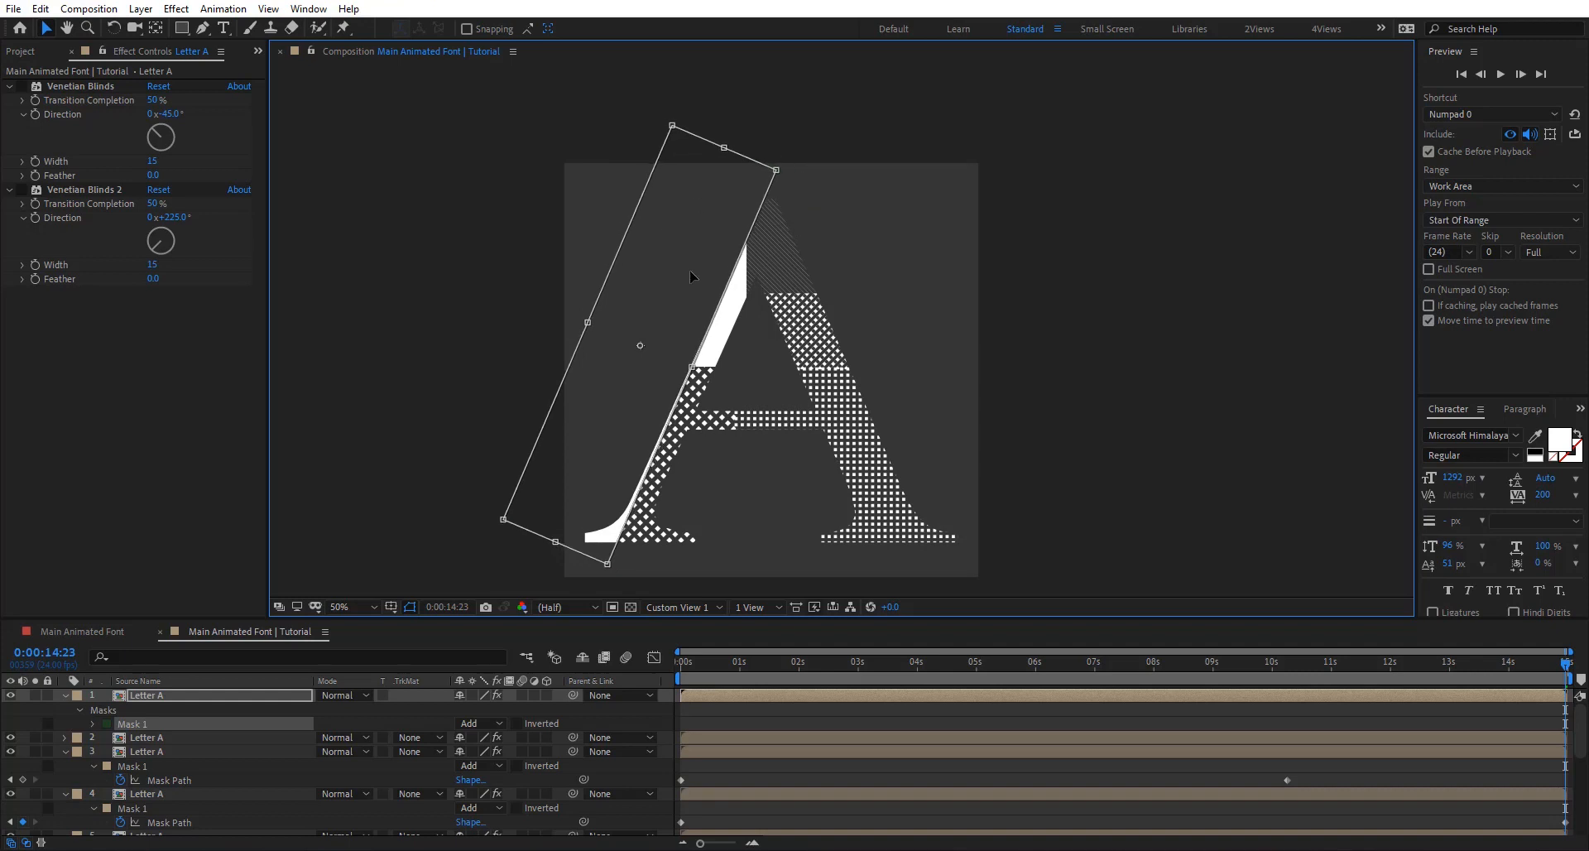
left_click_drag(692, 277, 534, 176)
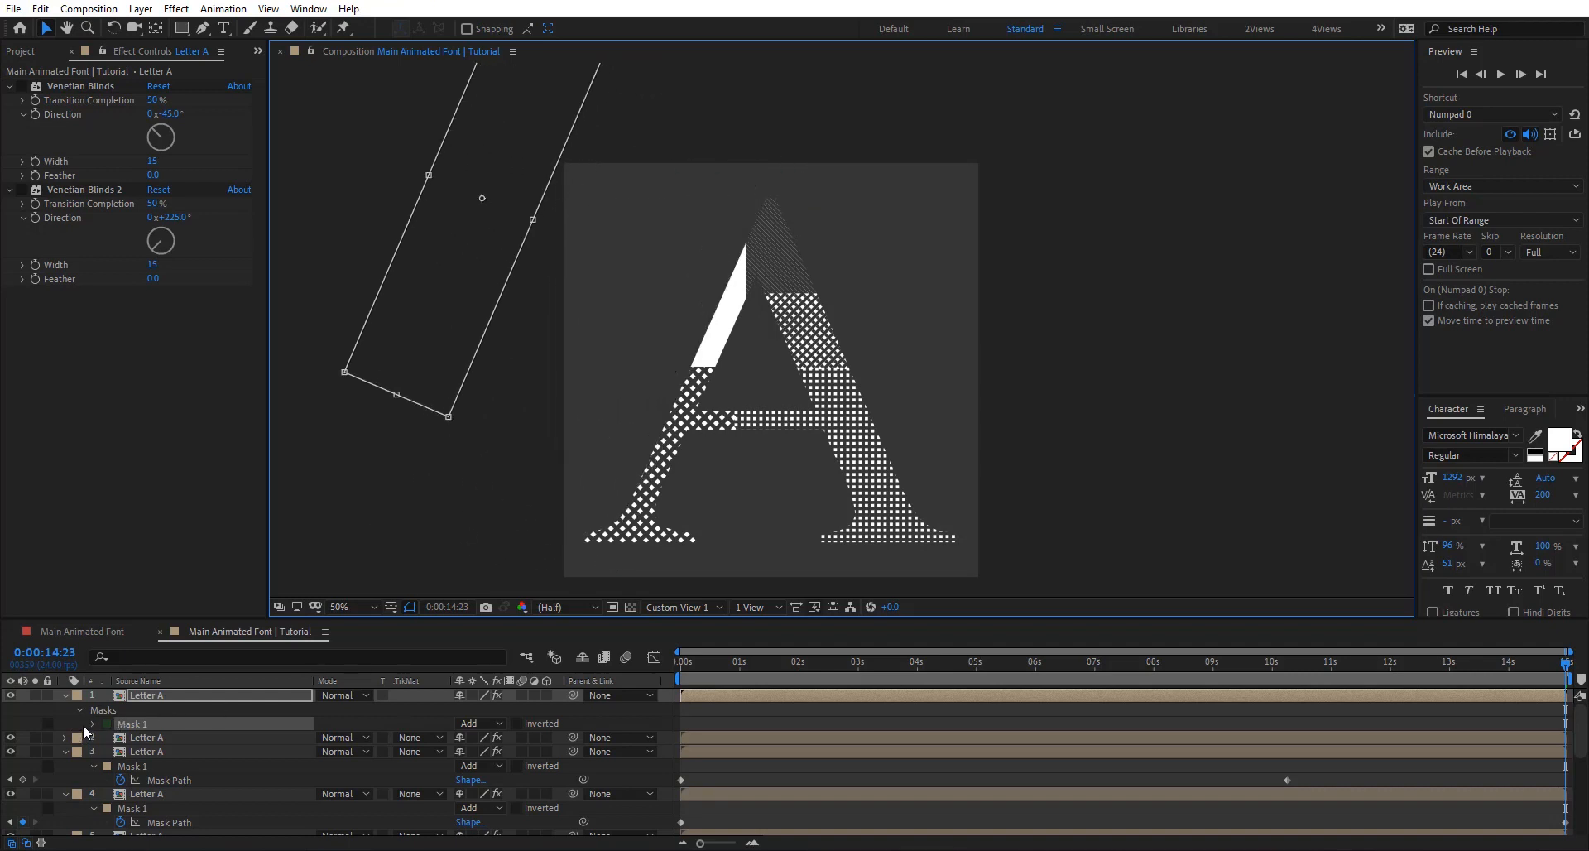
Step: Enable Mask Path keyframing at 0:00:14:23 and move the slanted mask over the outer tip of the right foot
left_click(92, 724)
left_click(121, 736)
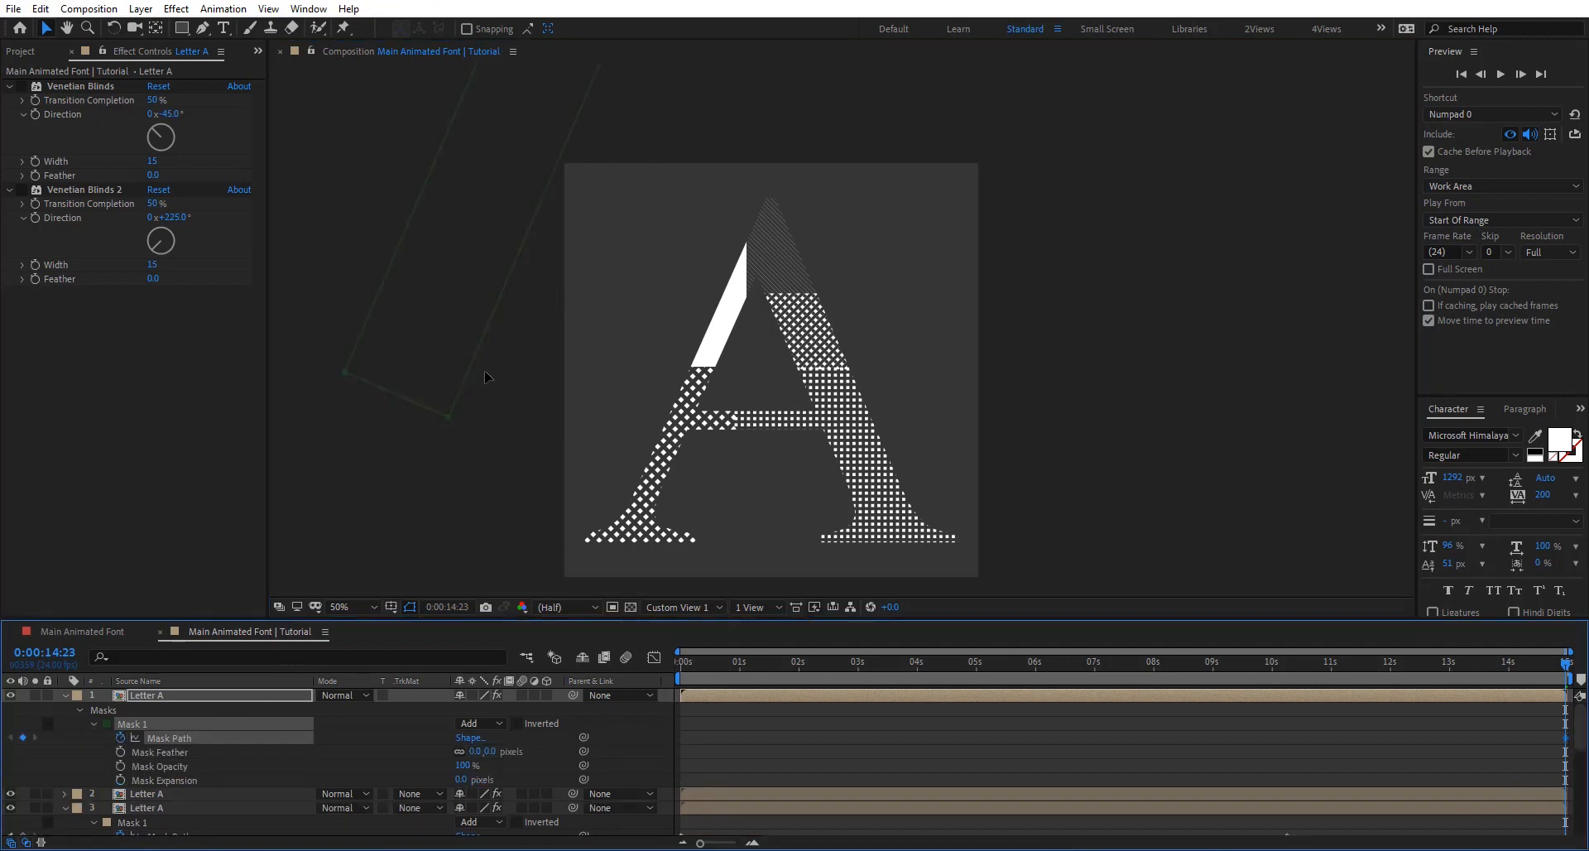
double_click(445, 422)
left_click_drag(504, 250, 964, 431)
Step: At the first frame, move the slanted mask beyond the canvas's upper-left corner and return to 0:00:14:23
left_click_drag(1306, 679, 663, 659)
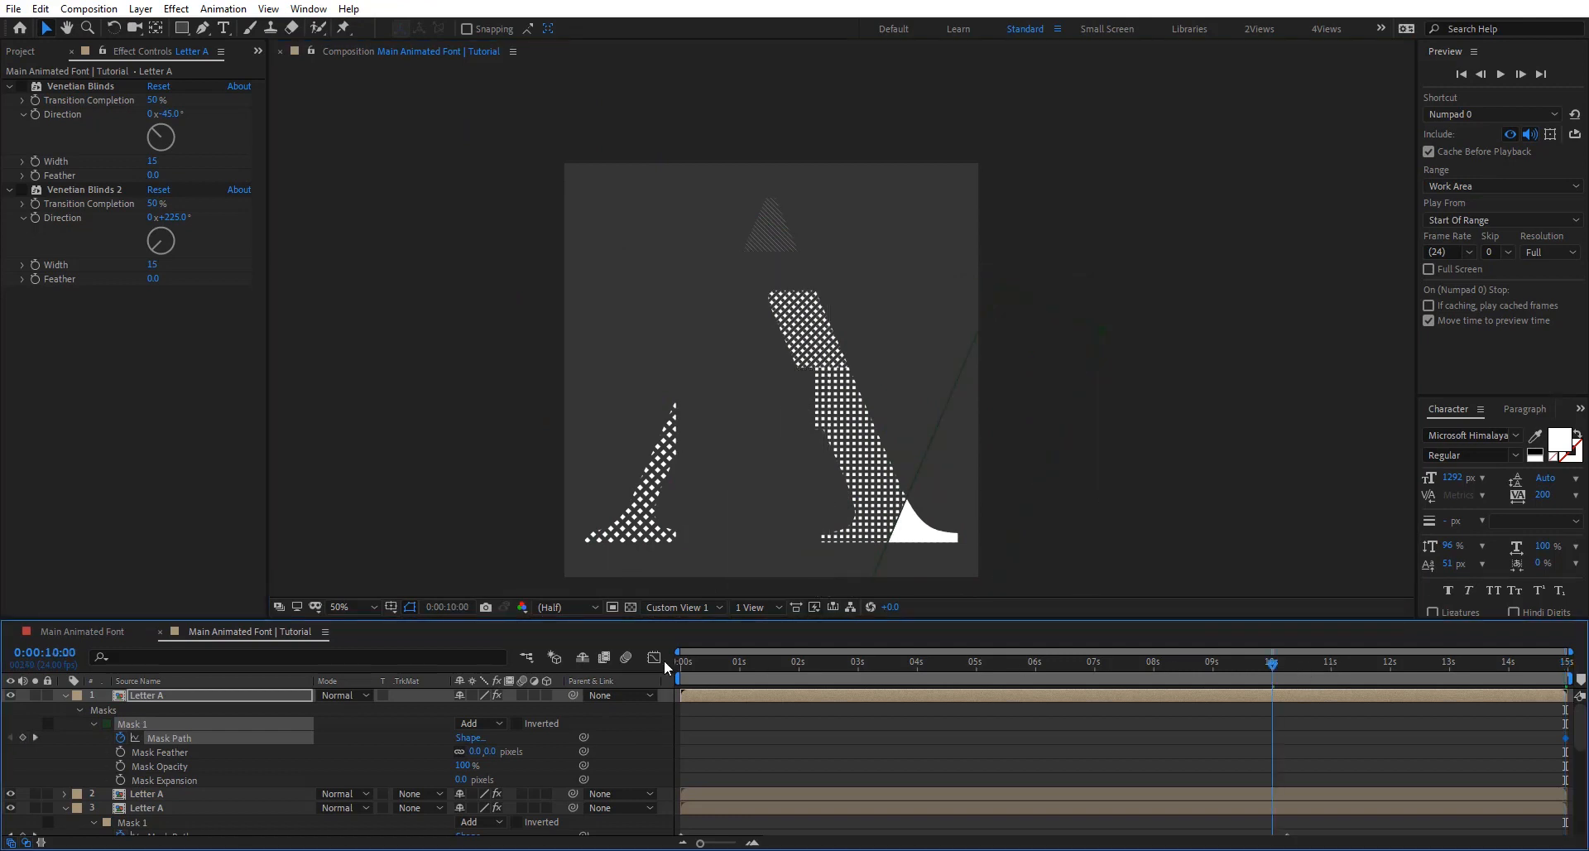
double_click(1000, 285)
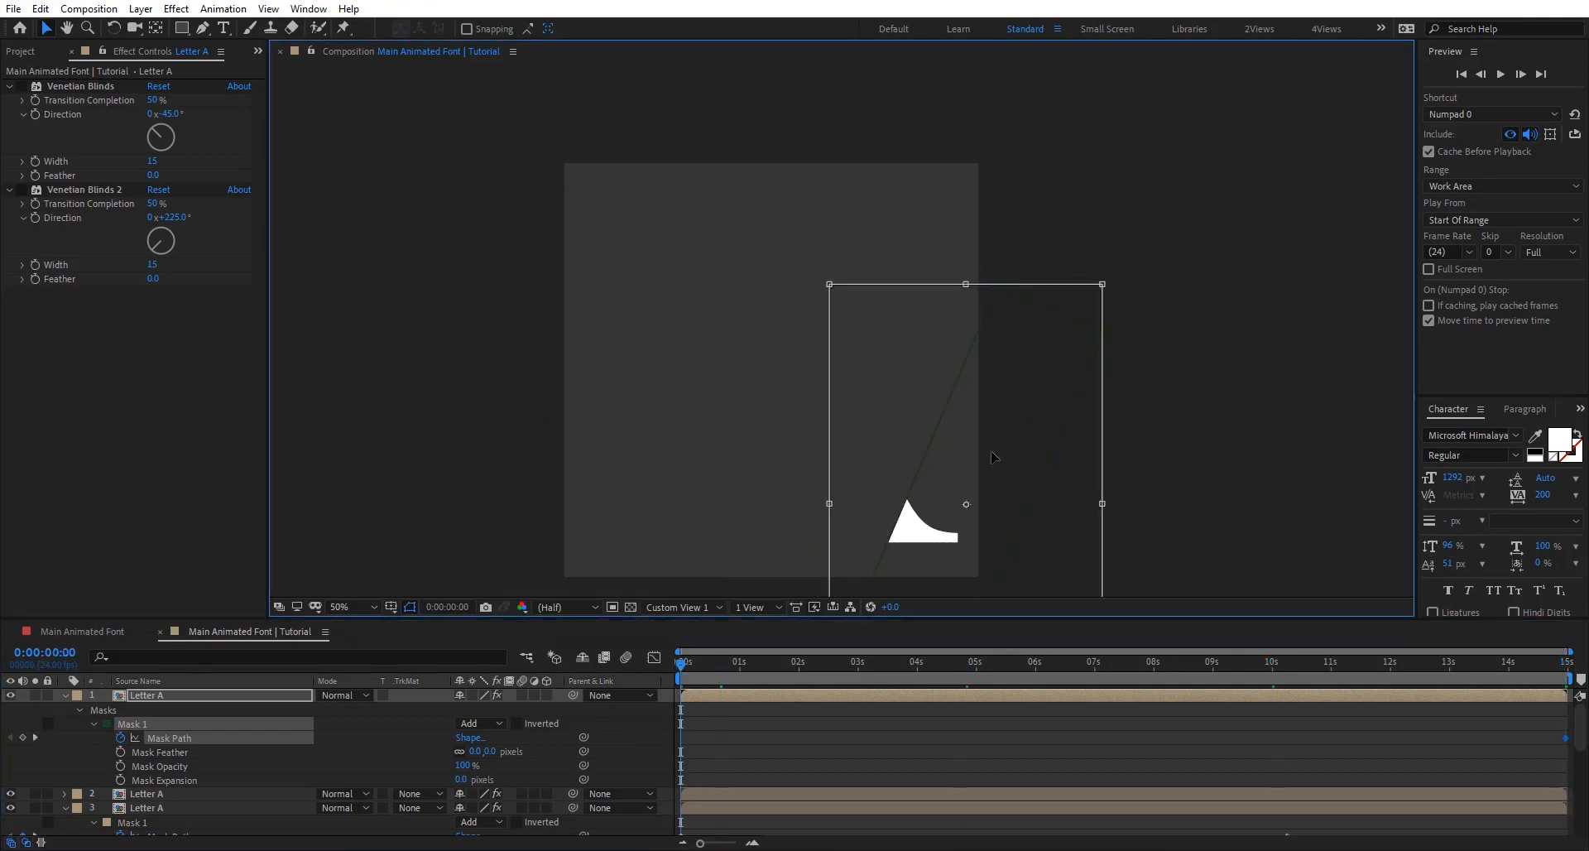
left_click_drag(1000, 473, 531, 147)
left_click_drag(680, 668, 1567, 732)
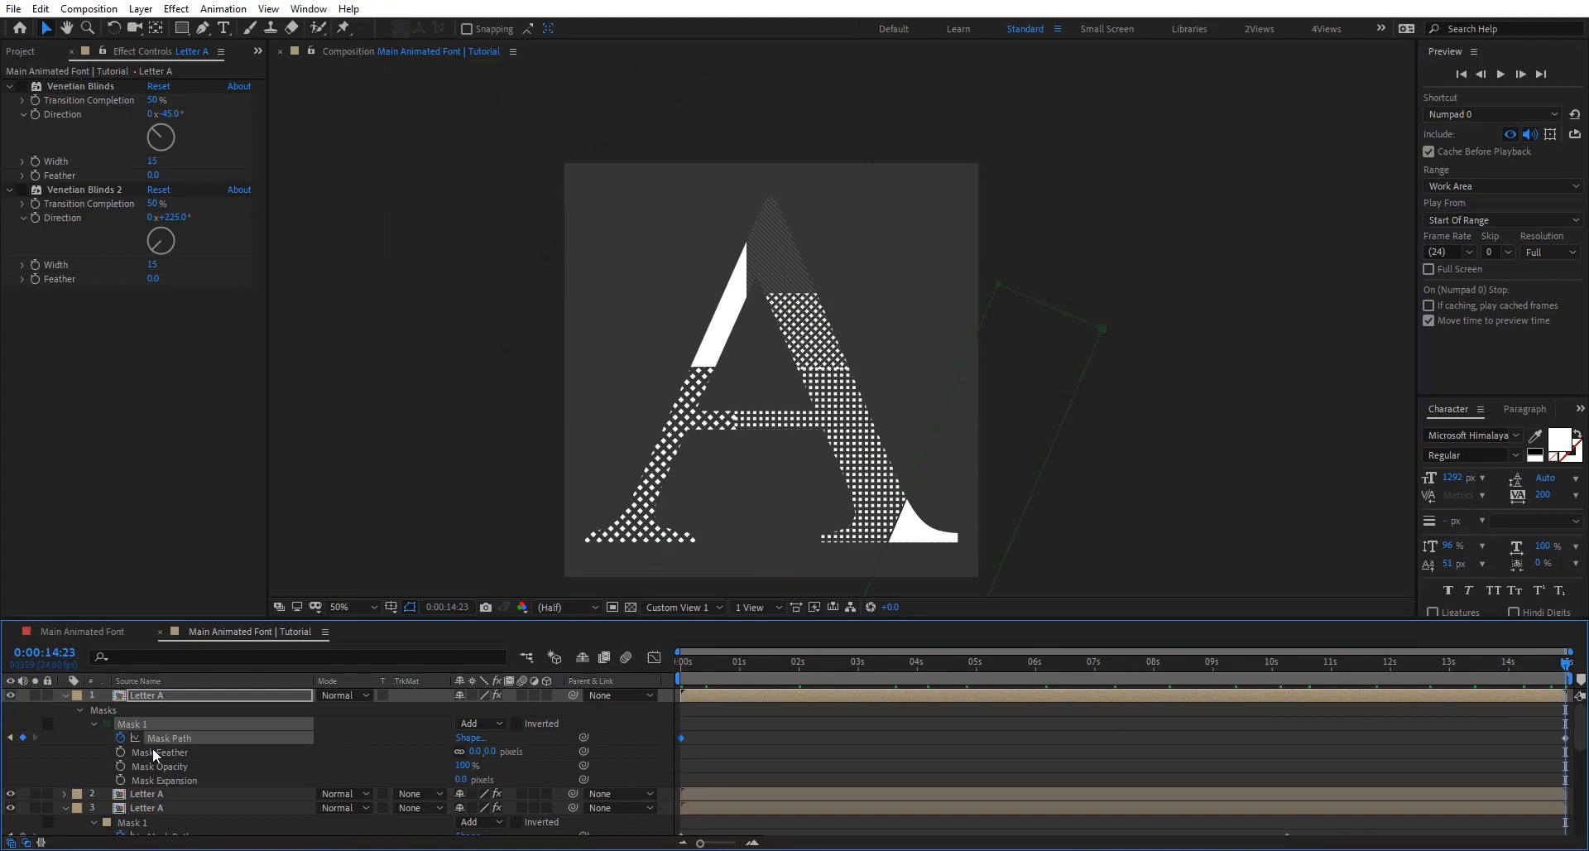
Step: Duplicate the animated mask, show both Mask Path keyframes, and move the copy up-left across the right leg at 0:00:14:23
key("ctrl+d")
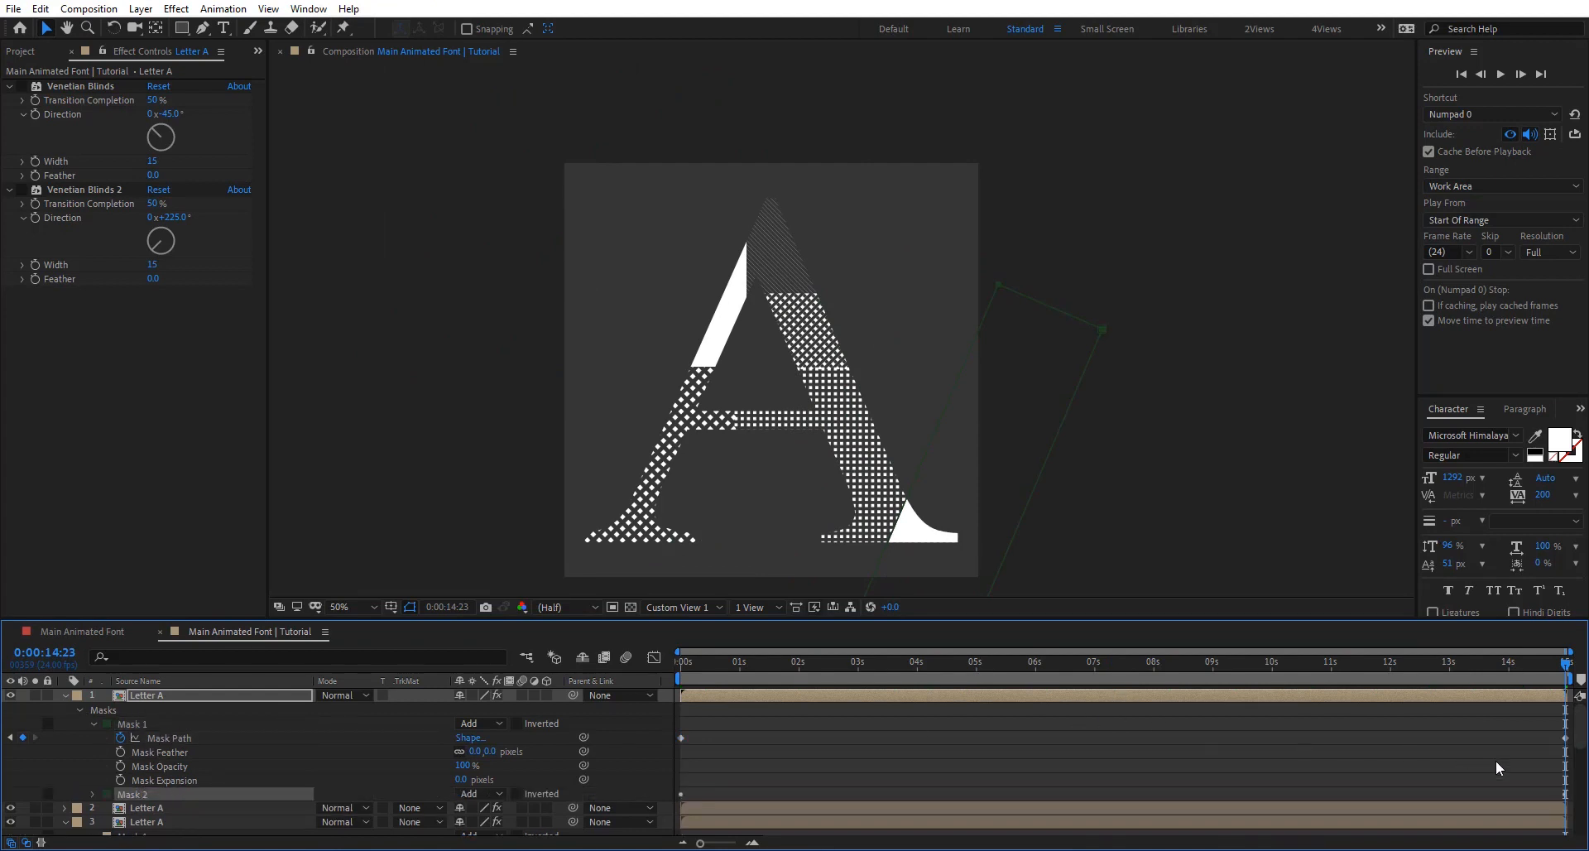
key("u")
key("u")
key("u")
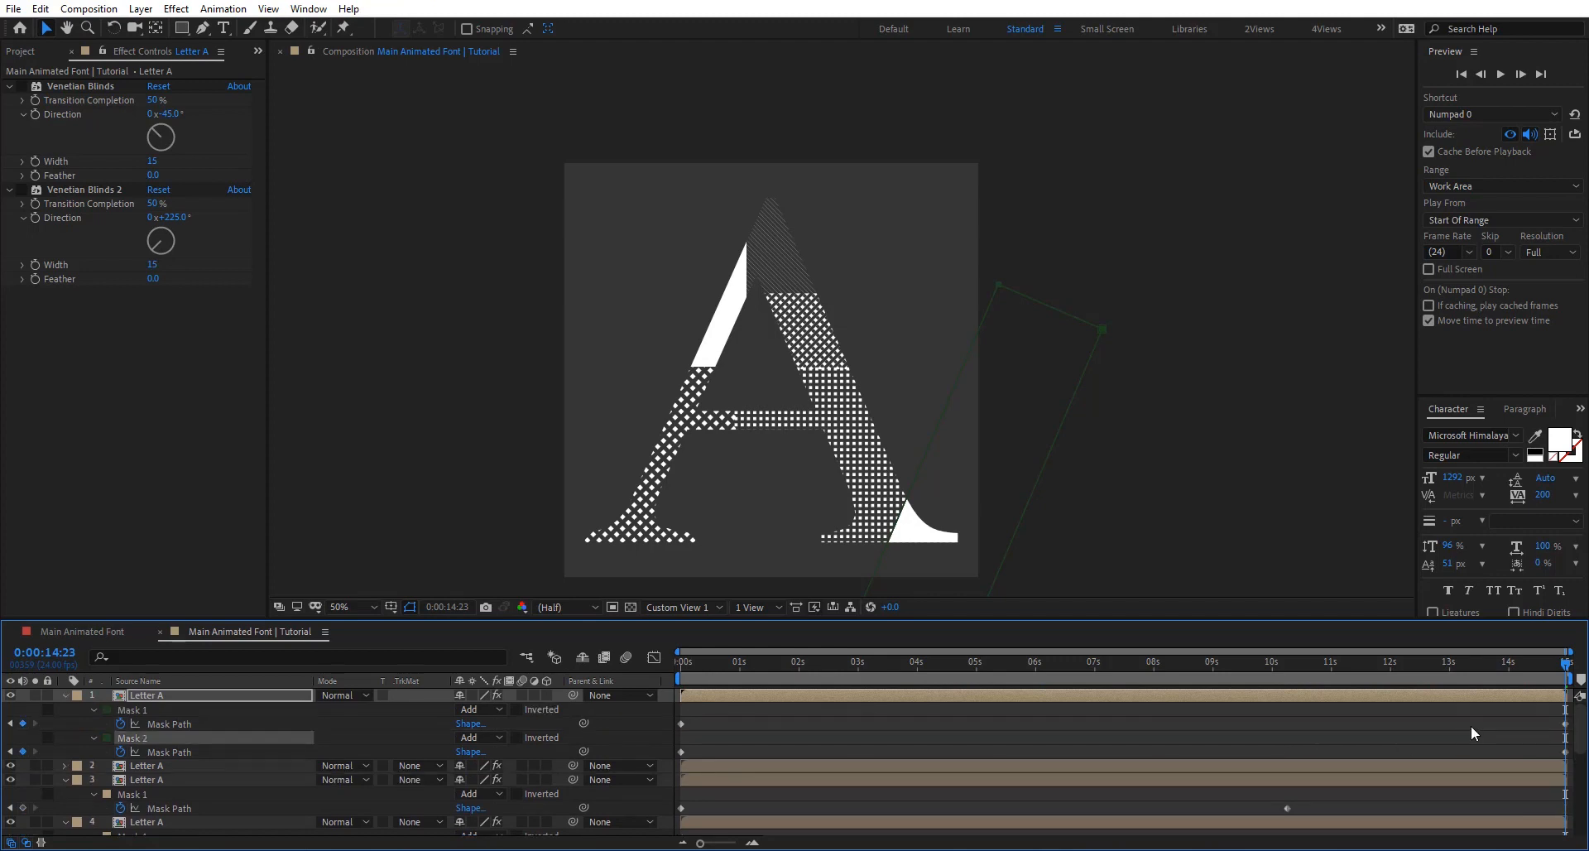
double_click(1003, 292)
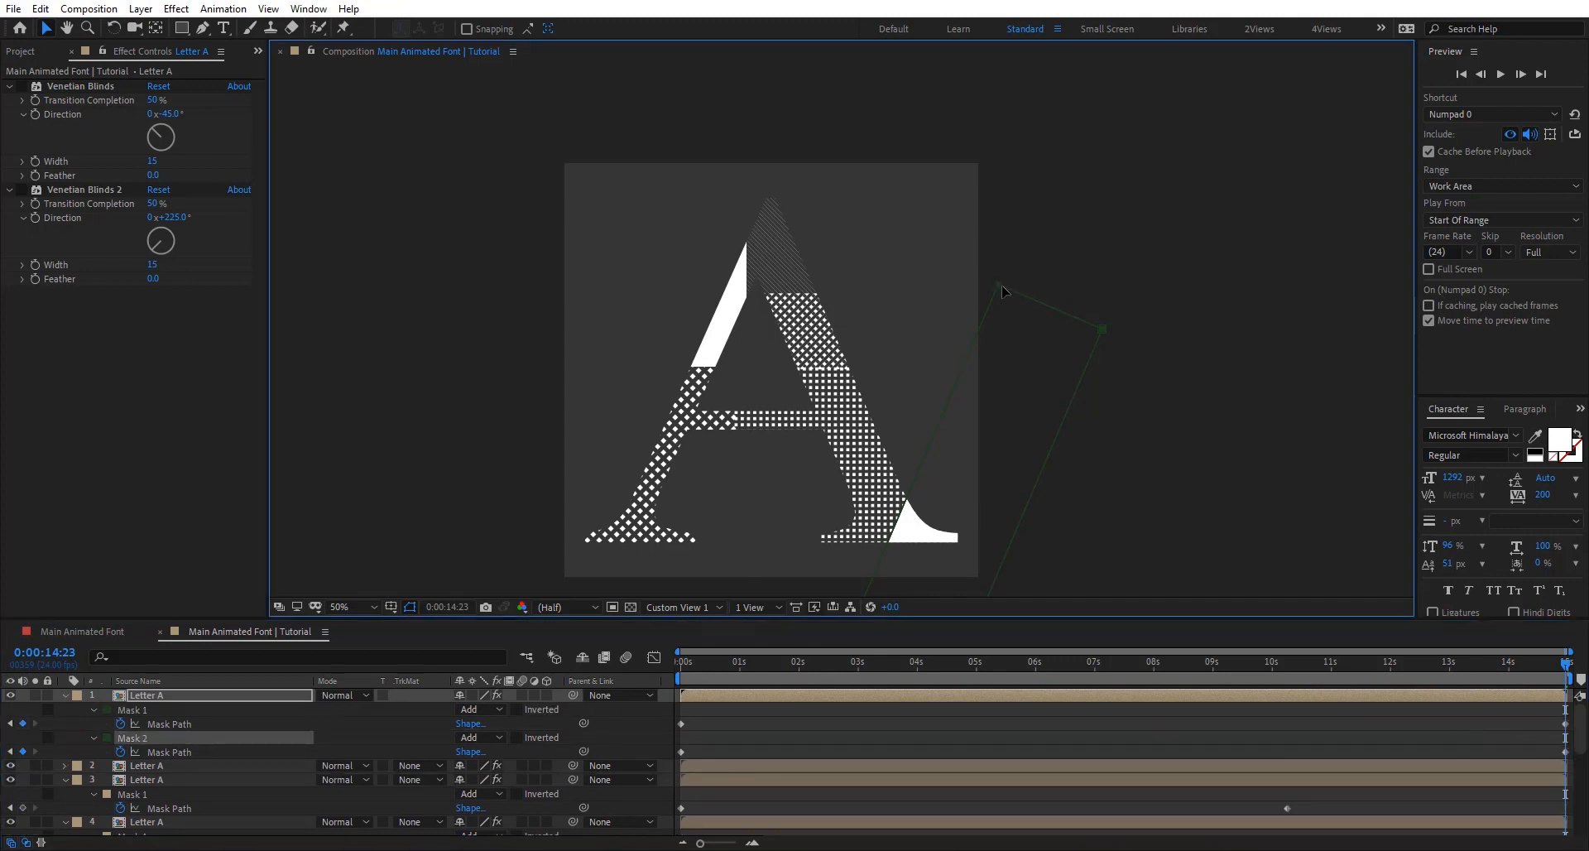
left_click_drag(871, 501, 803, 450)
key("Return")
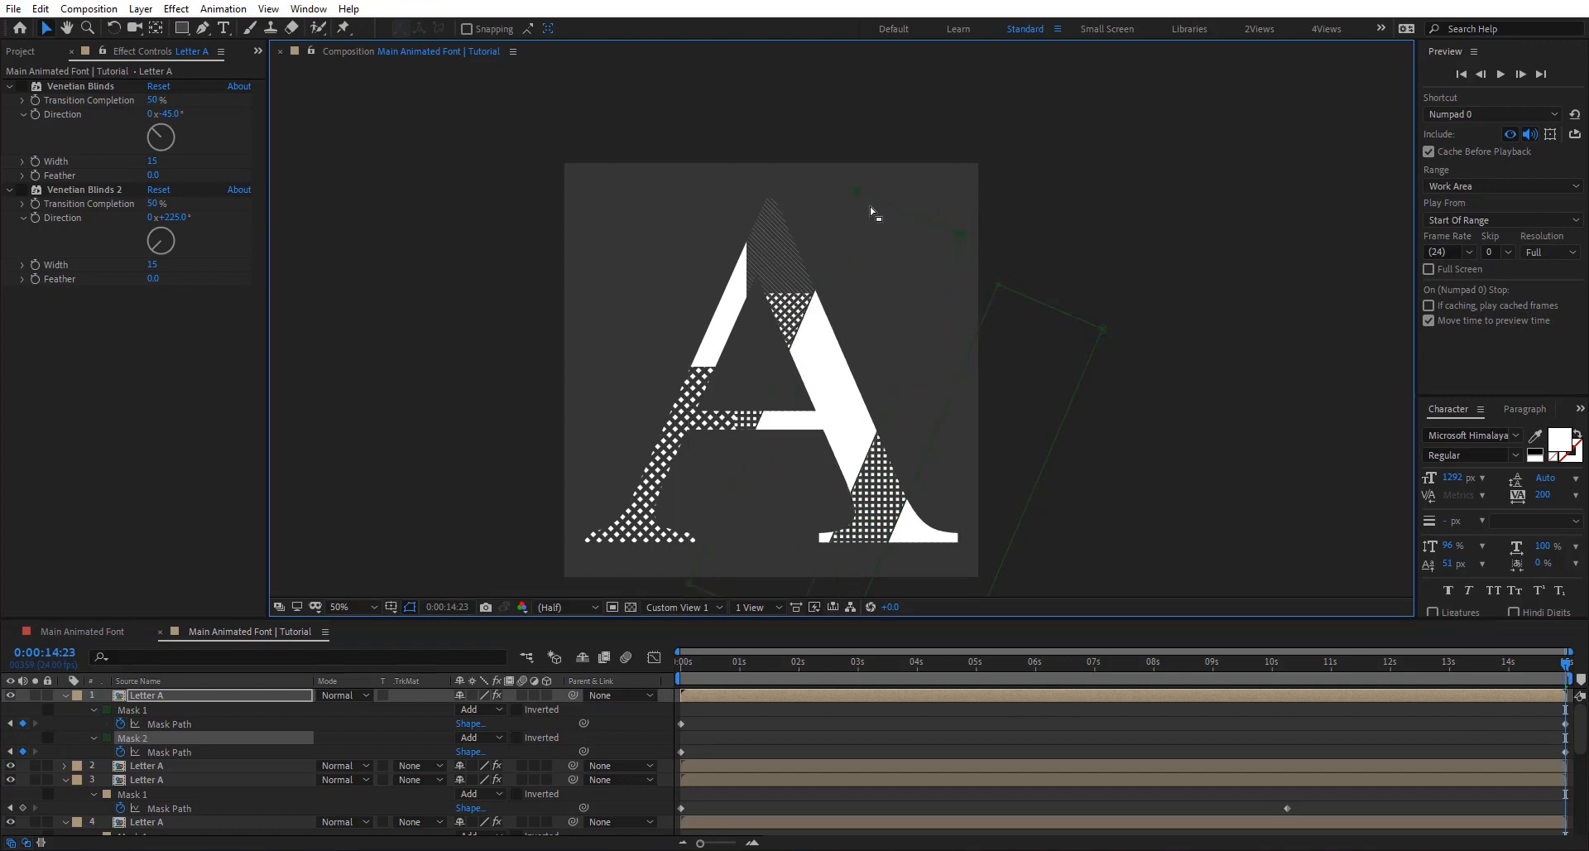
Step: Narrow the second mask by moving its left edge inward, leaving a solid diamond-shaped band on the right leg
double_click(798, 465)
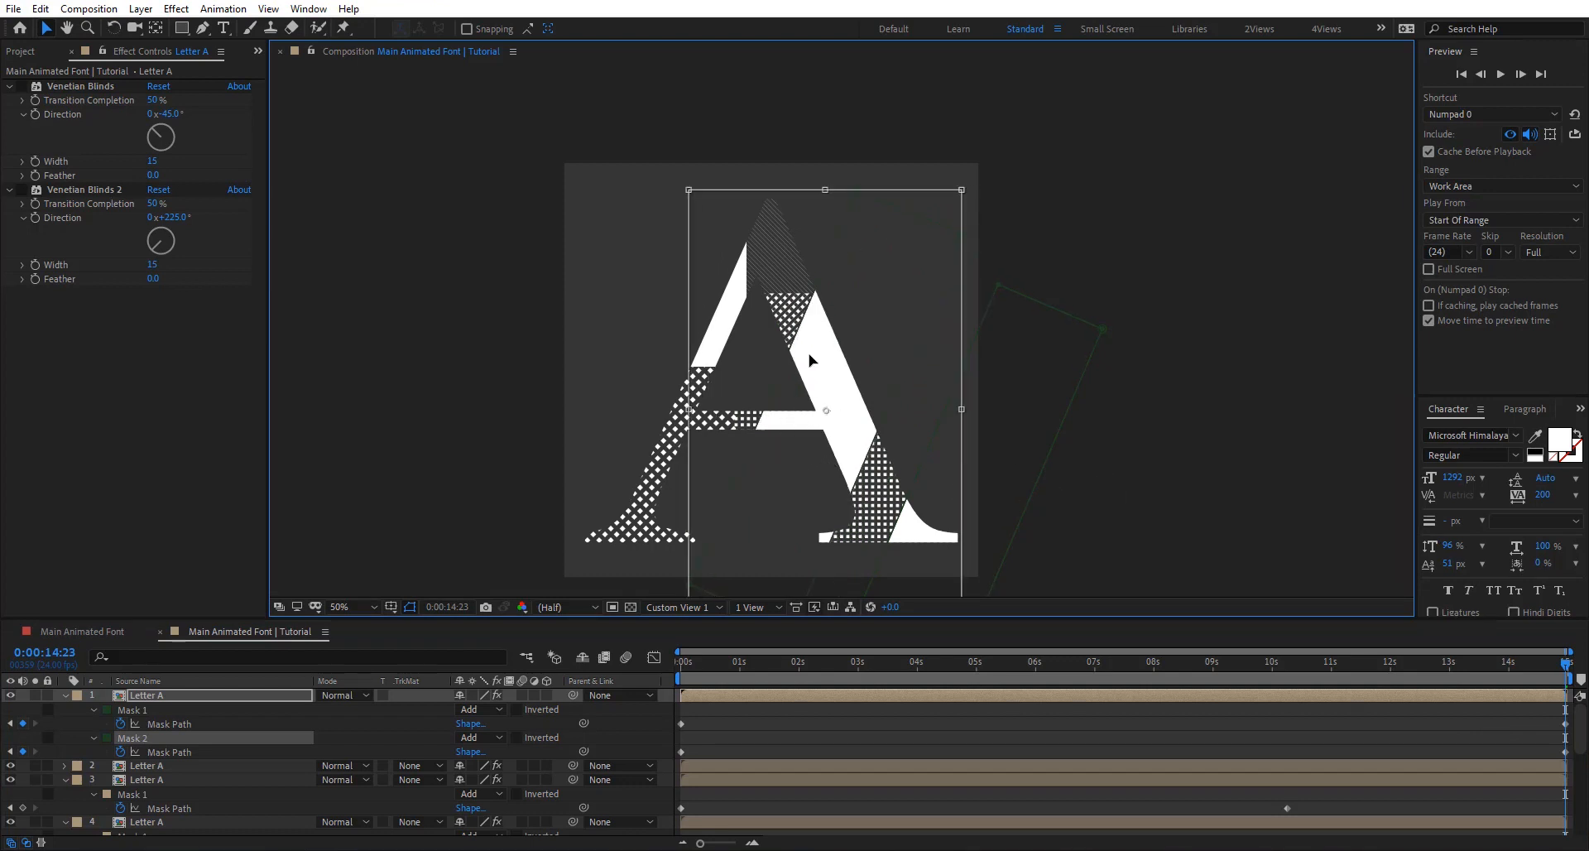
key("Return")
scroll(861, 199, "down", 2)
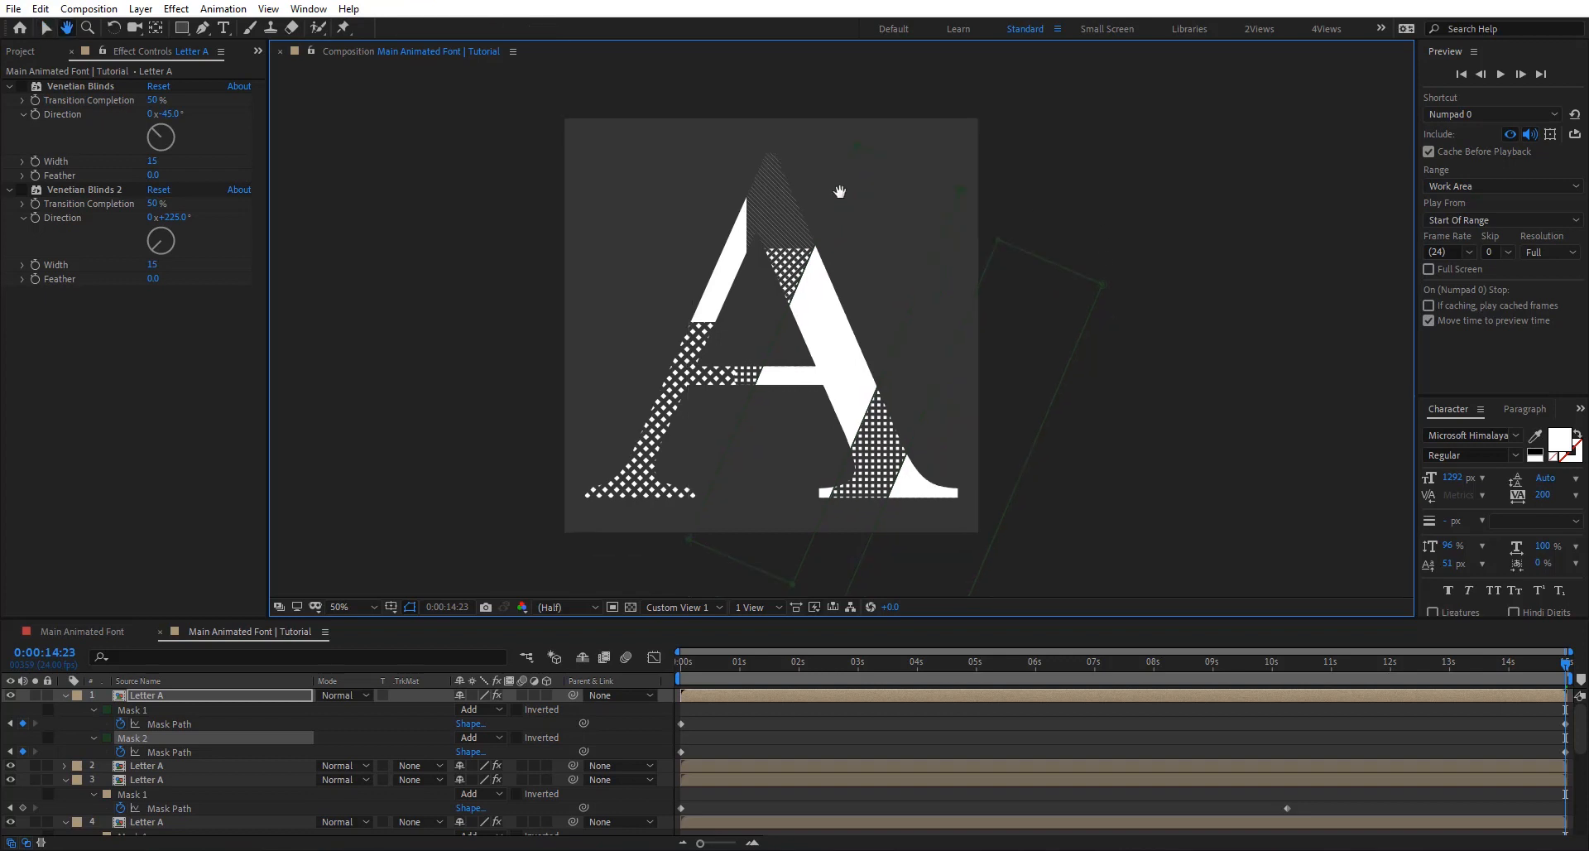
left_click(694, 538)
left_click(843, 194)
left_click_drag(861, 152, 907, 189)
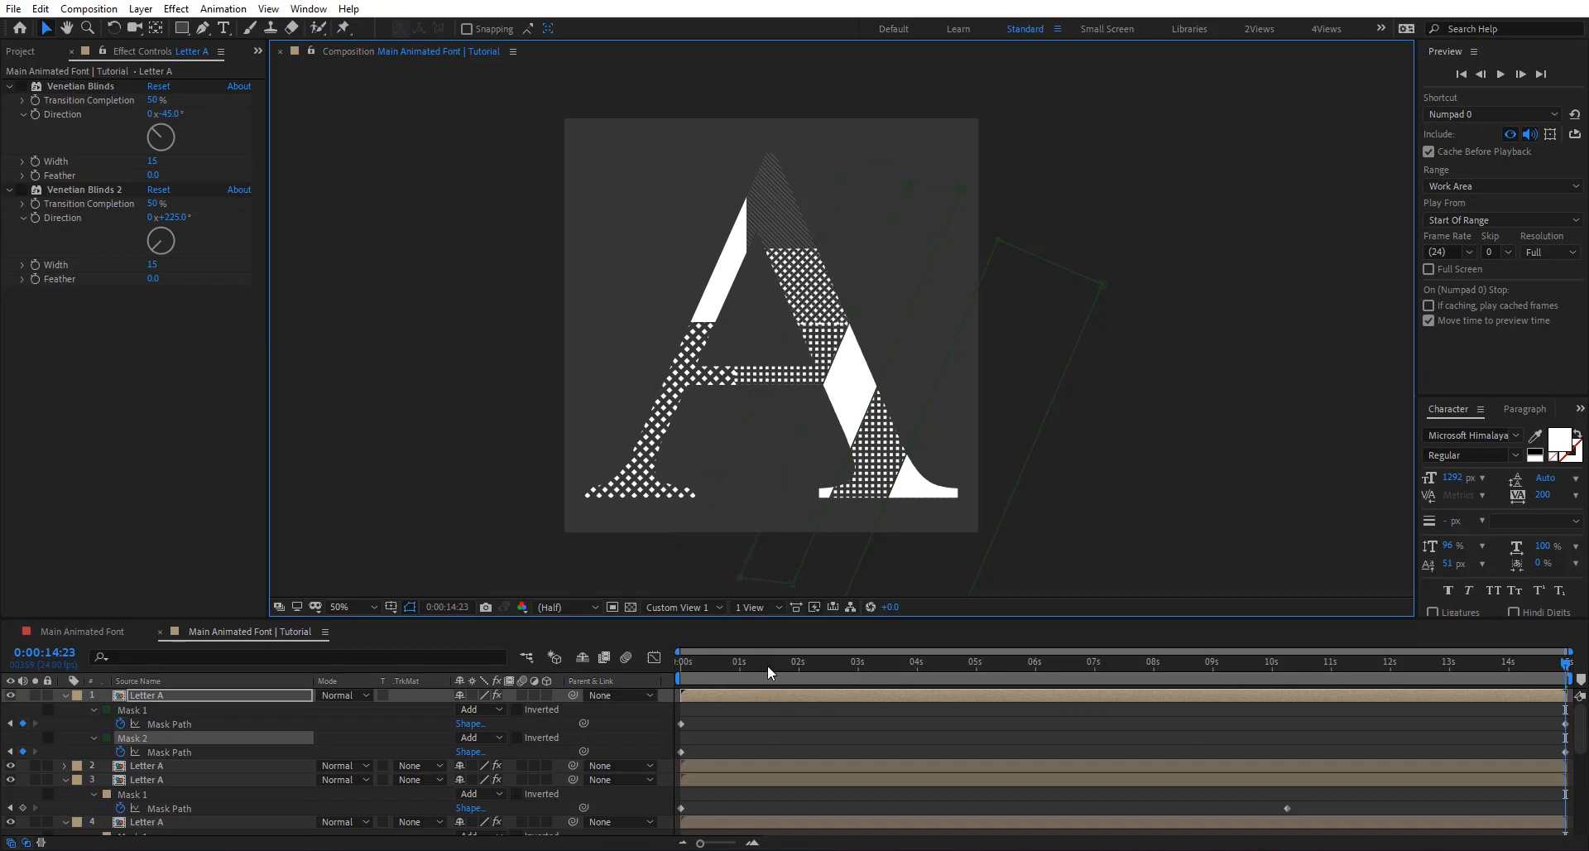
Step: At the first frame, move the second mask farther up-left, away from the first mask and the canvas
left_click_drag(769, 672, 604, 664)
left_click_drag(475, 113, 710, 236)
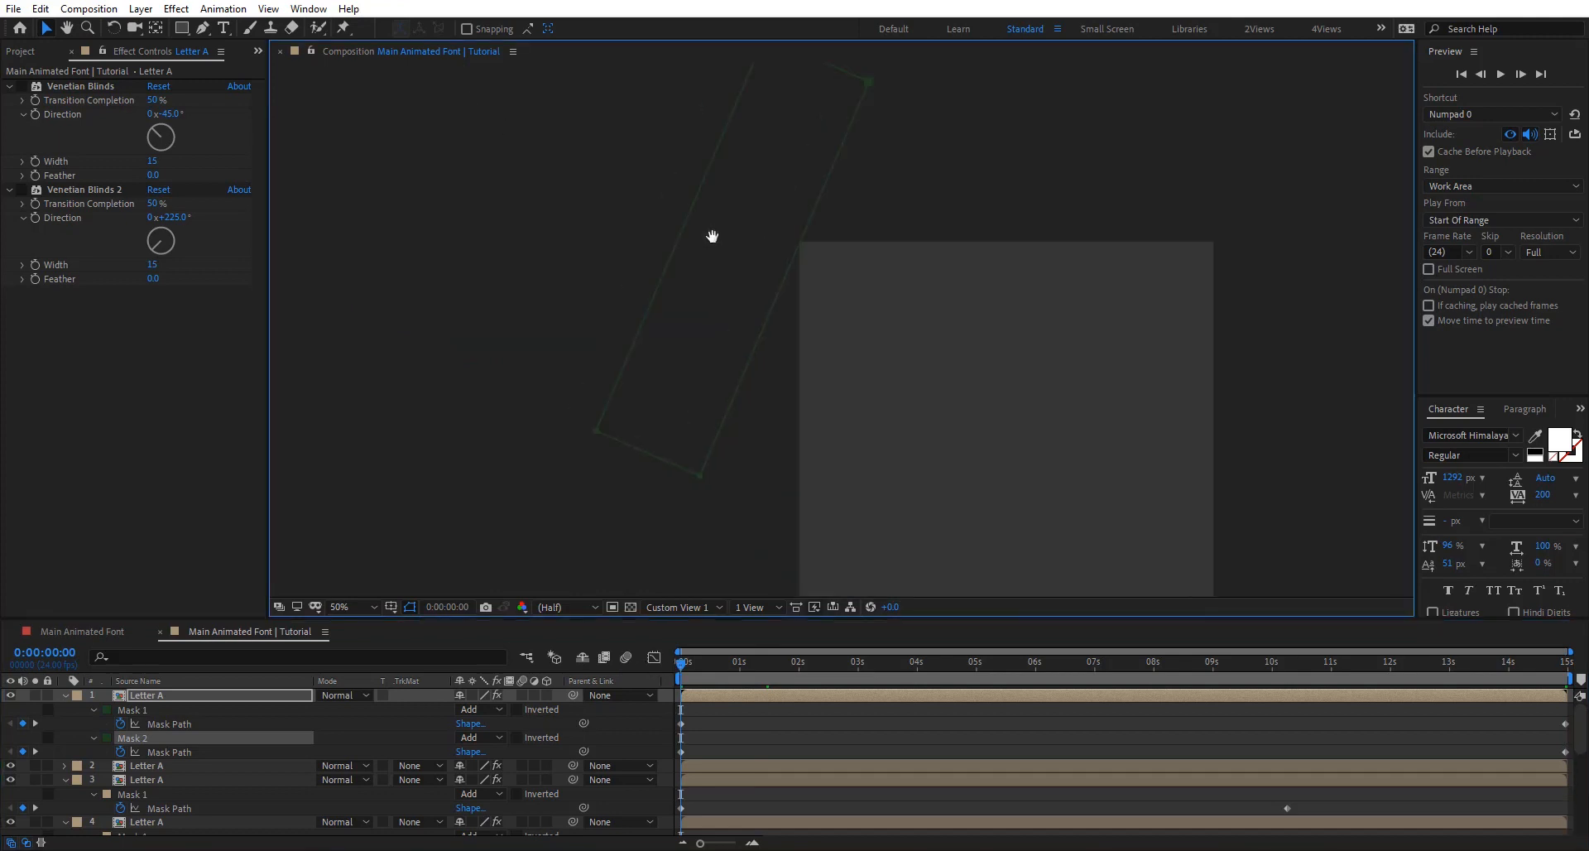
double_click(700, 477)
left_click_drag(701, 361, 542, 300)
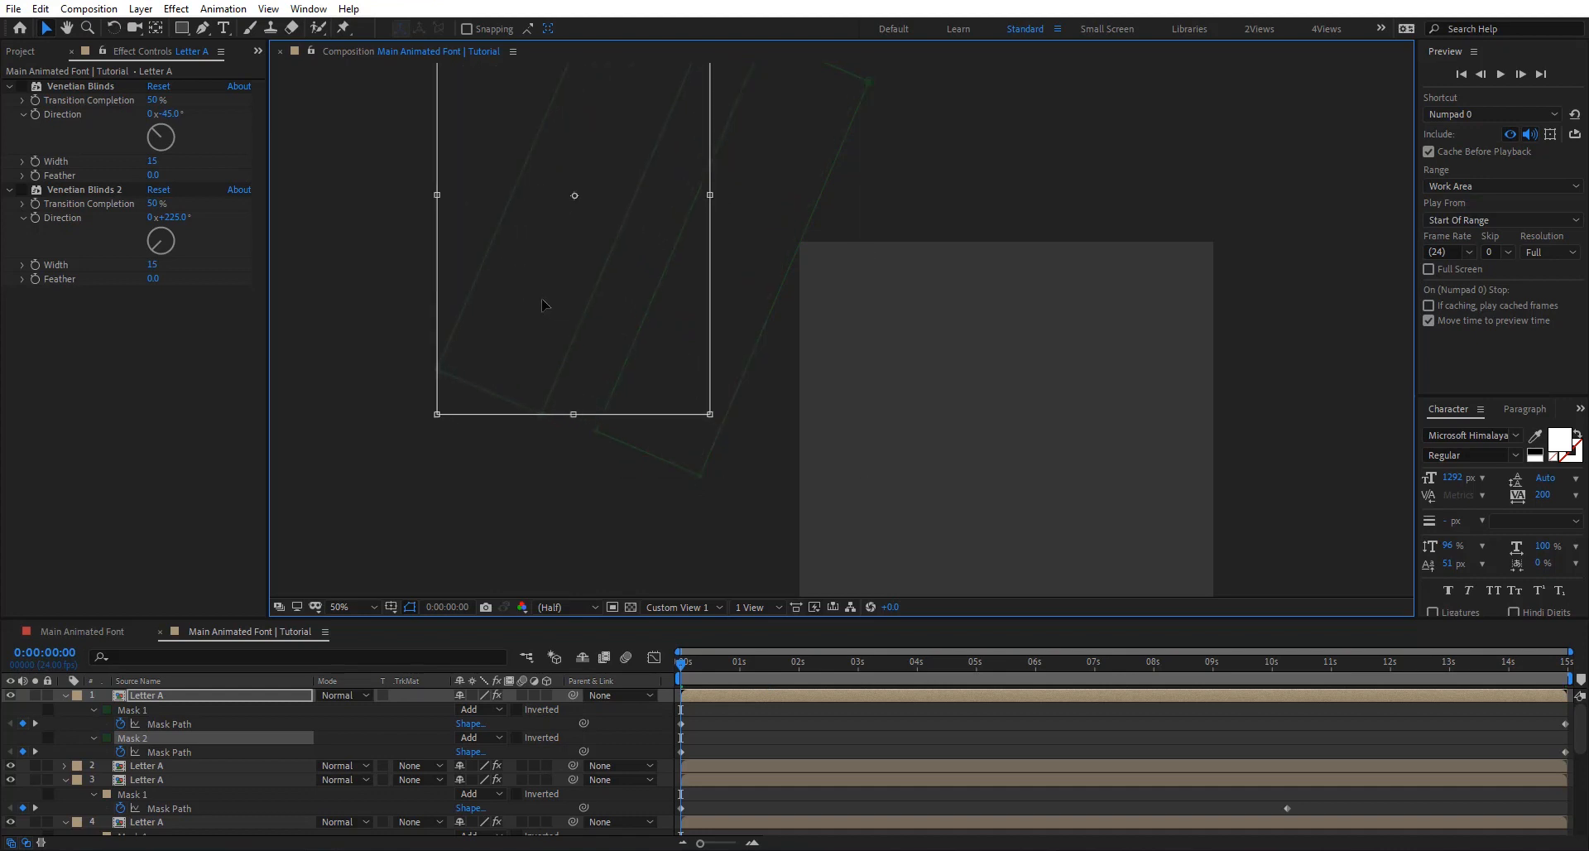
Step: Scrub through the whole timeline to check how the two solid slanted sections reveal with the patterned parts
left_click(743, 713)
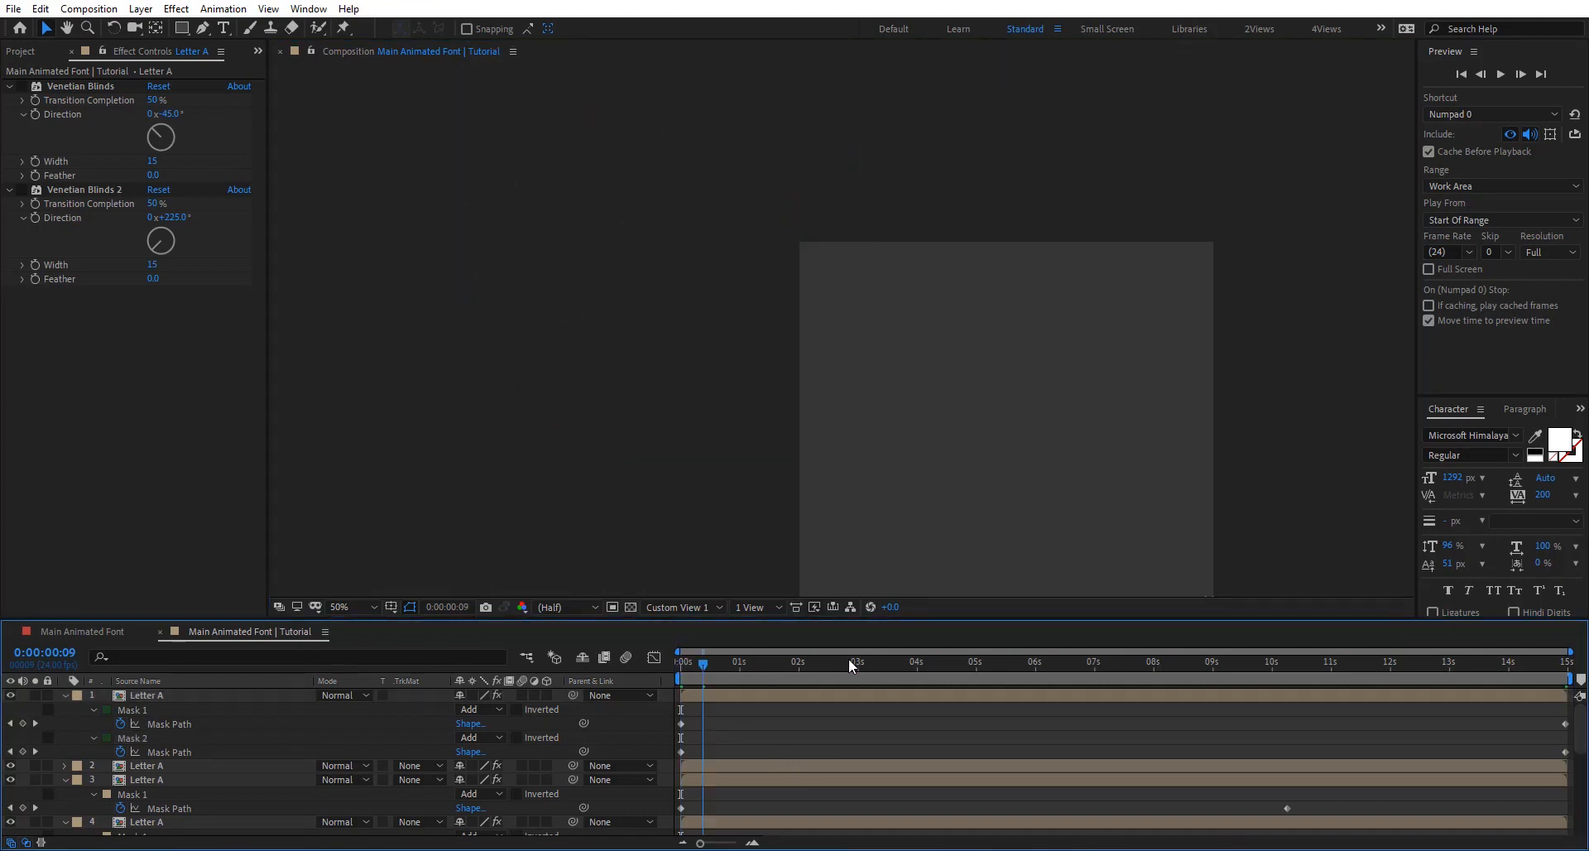
left_click_drag(1061, 668, 1570, 705)
left_click_drag(1024, 430, 823, 327)
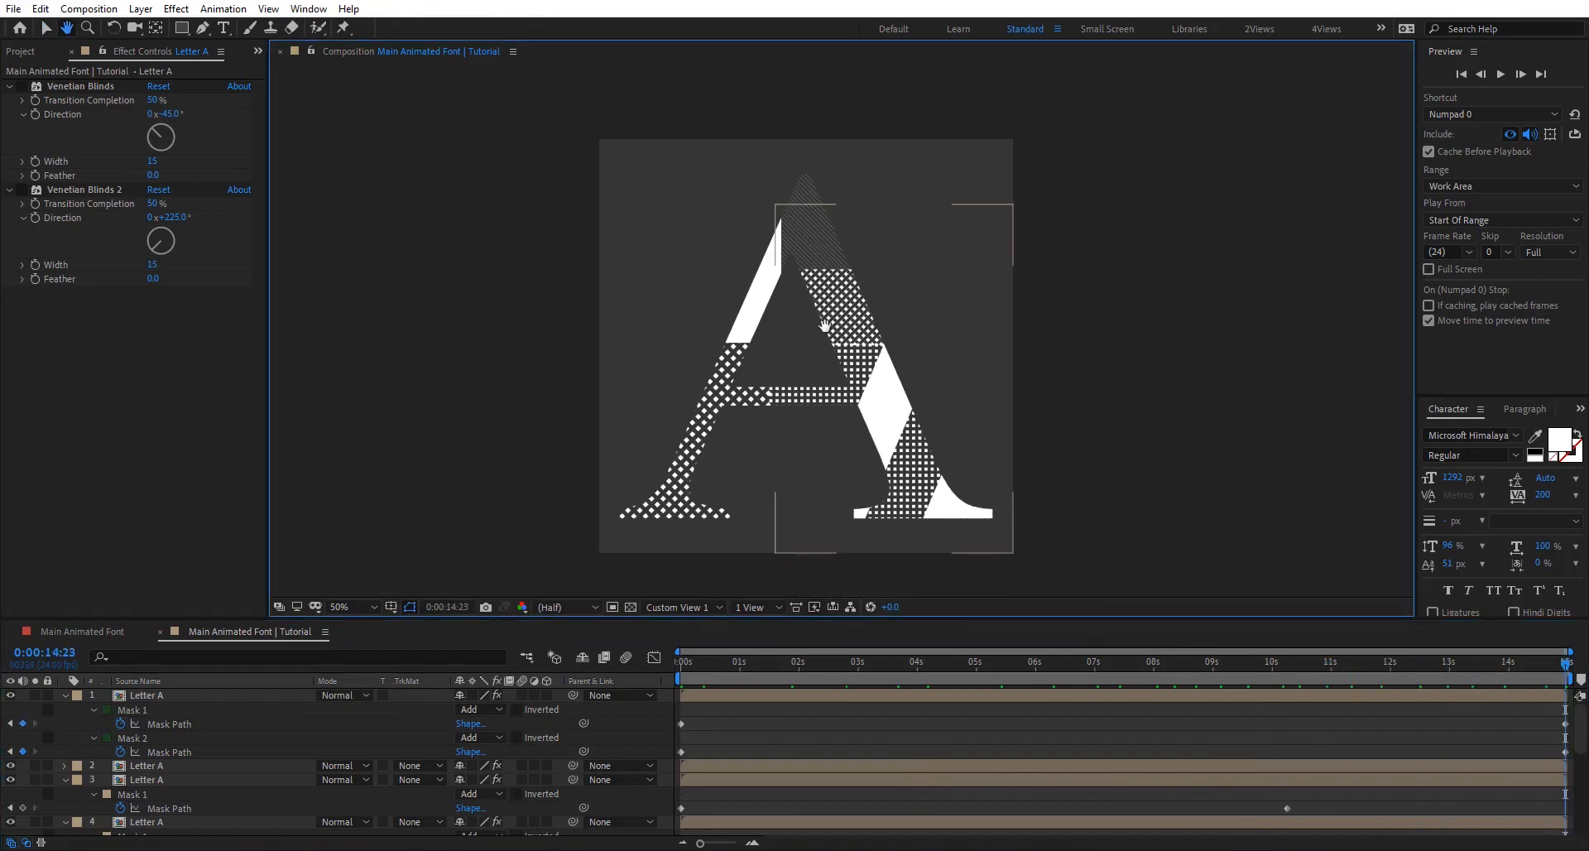
left_click_drag(686, 668, 1582, 716)
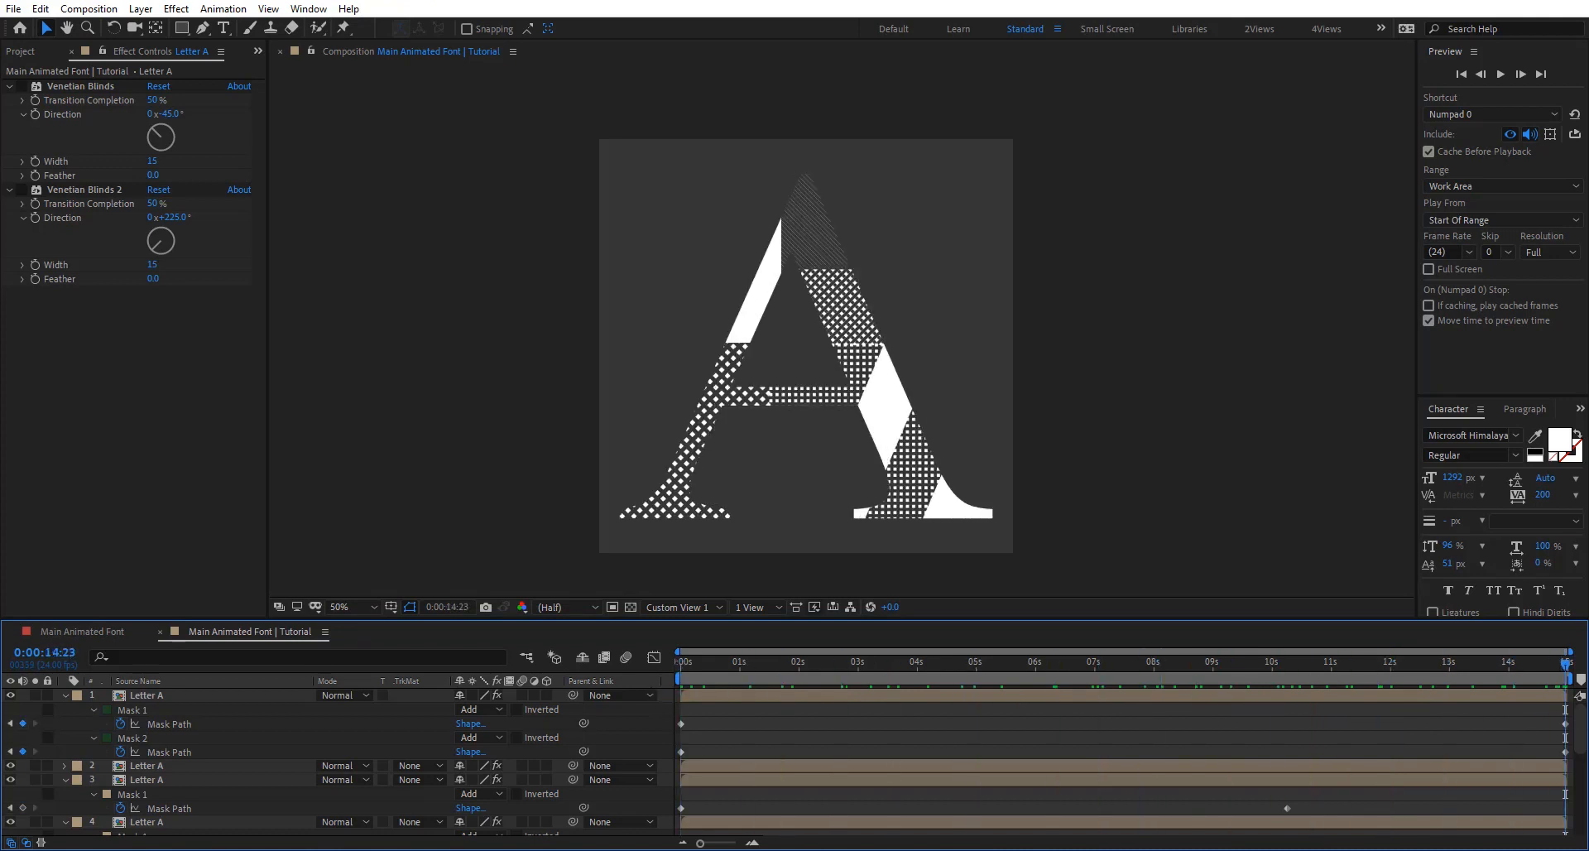
left_click_drag(926, 425, 931, 398)
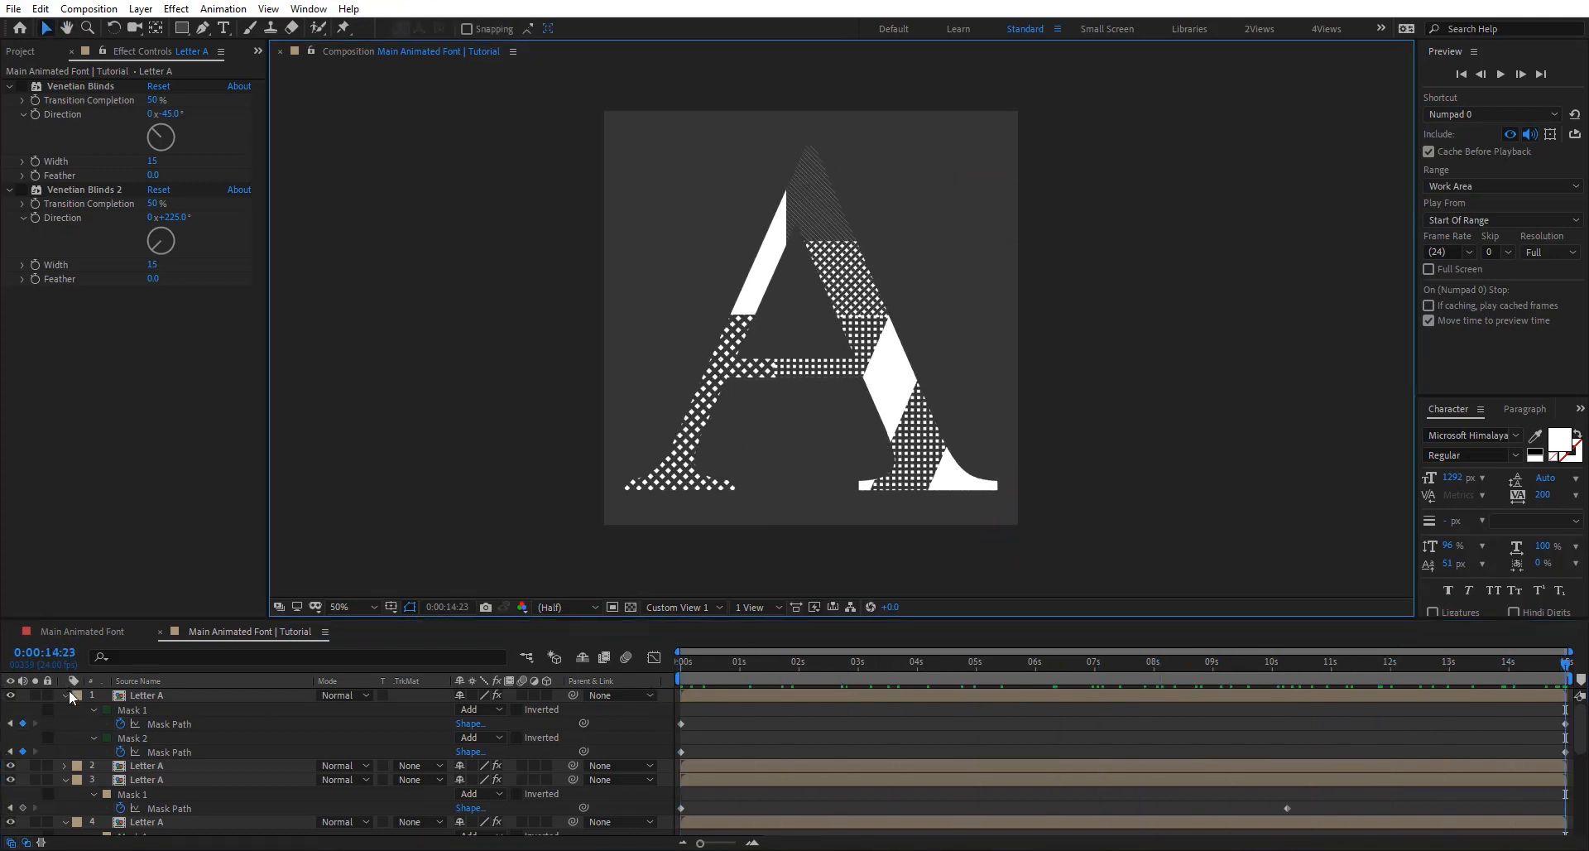
Step: Collapse the expanded mask properties of the upper six Letter A layers
left_click(65, 694)
left_click(66, 723)
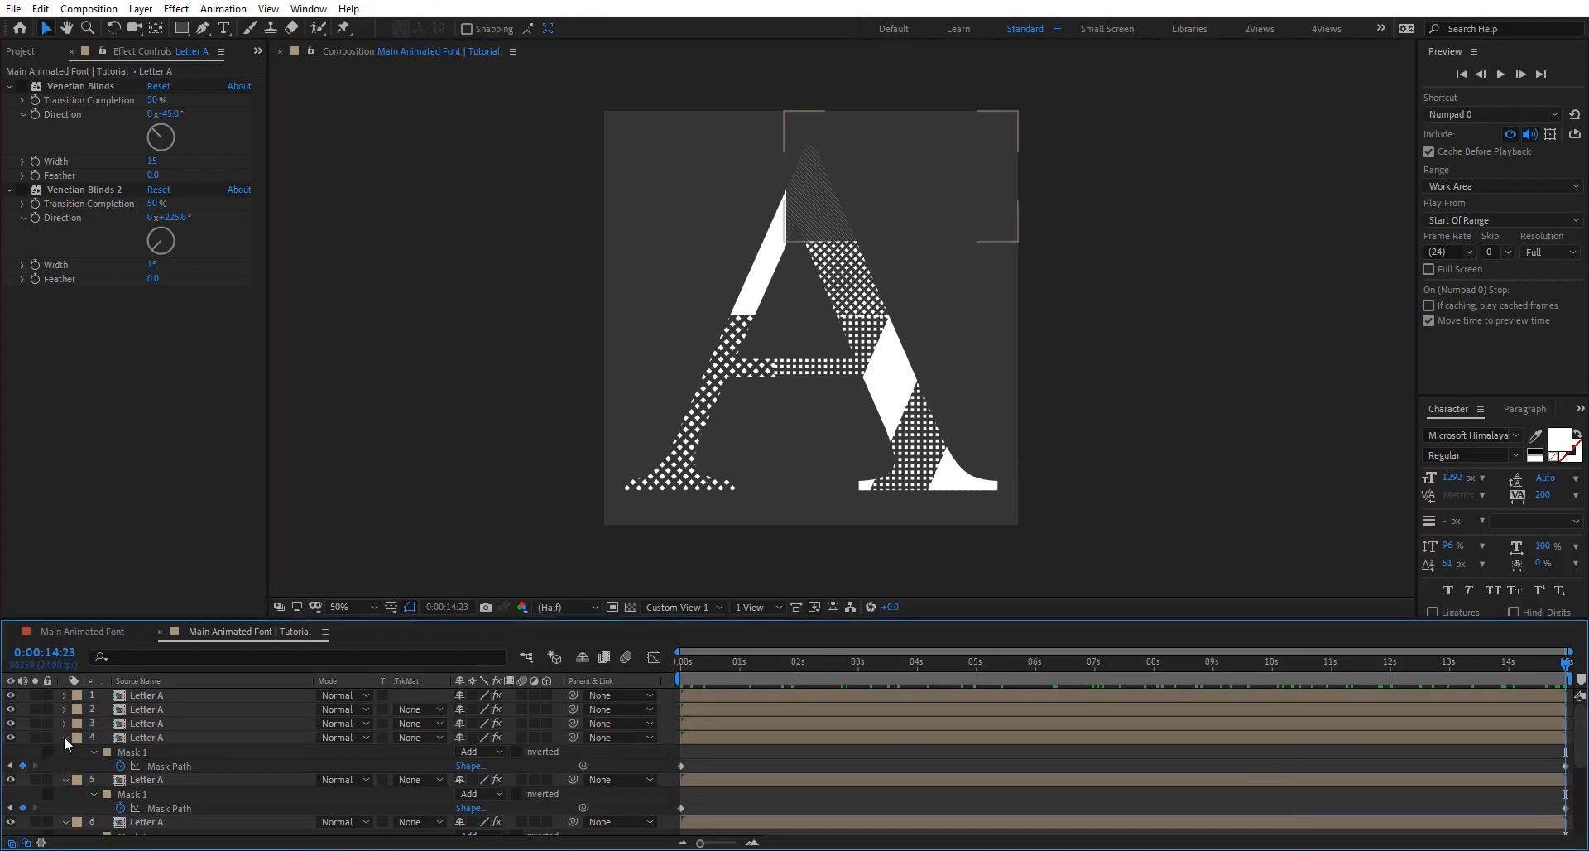
left_click(65, 738)
left_click(66, 751)
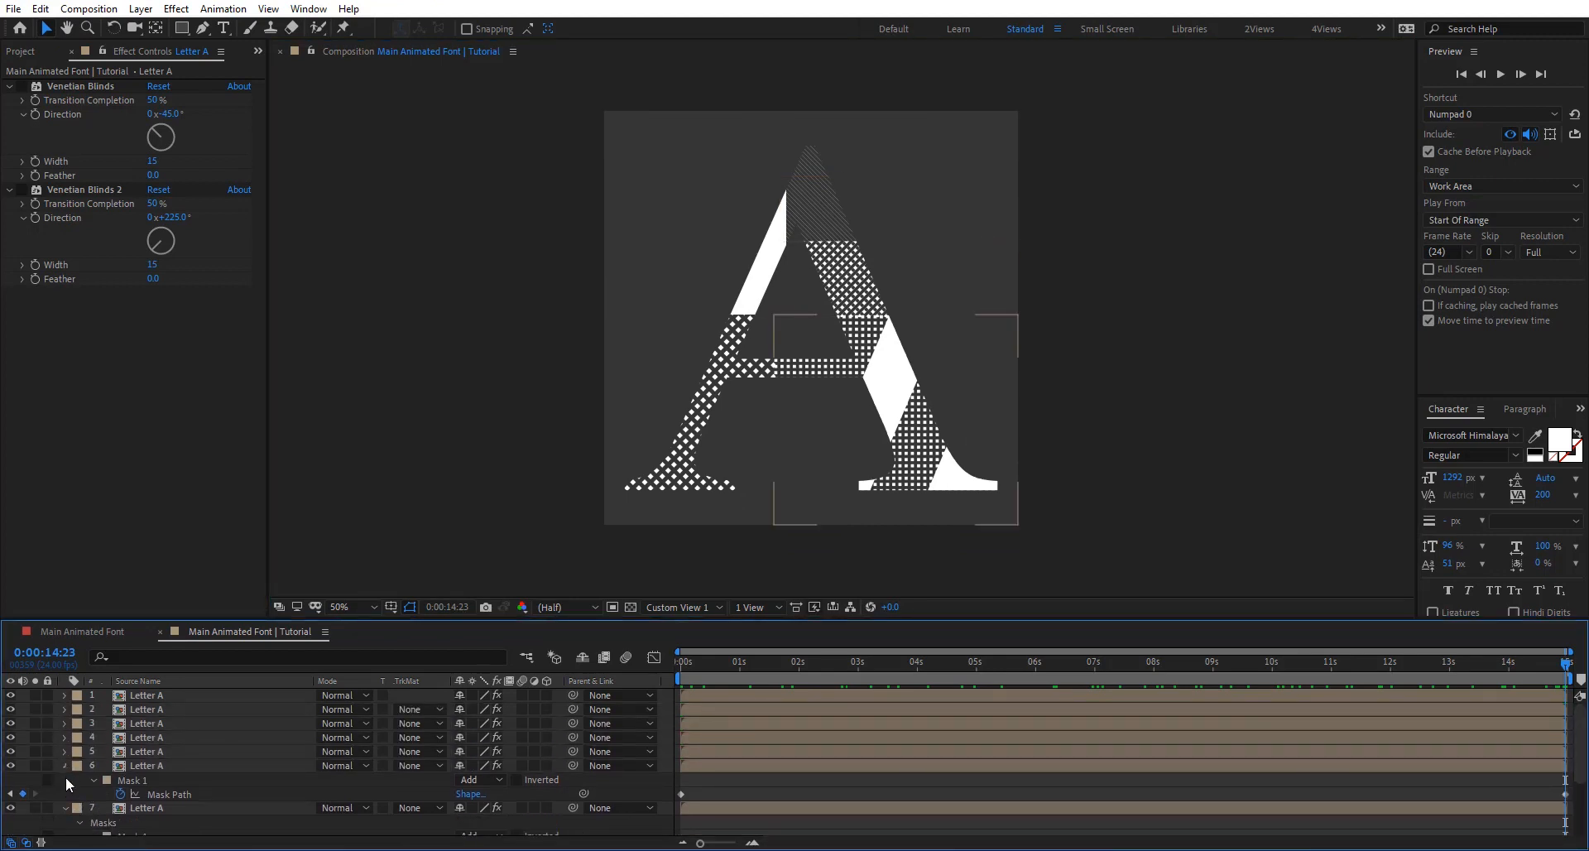
left_click(66, 765)
Step: Apply the Drop Shadow effect to the bottommost Letter A layer, which holds the diamond-patterned left leg
left_click(147, 780)
key("ctrl+space")
type("drop")
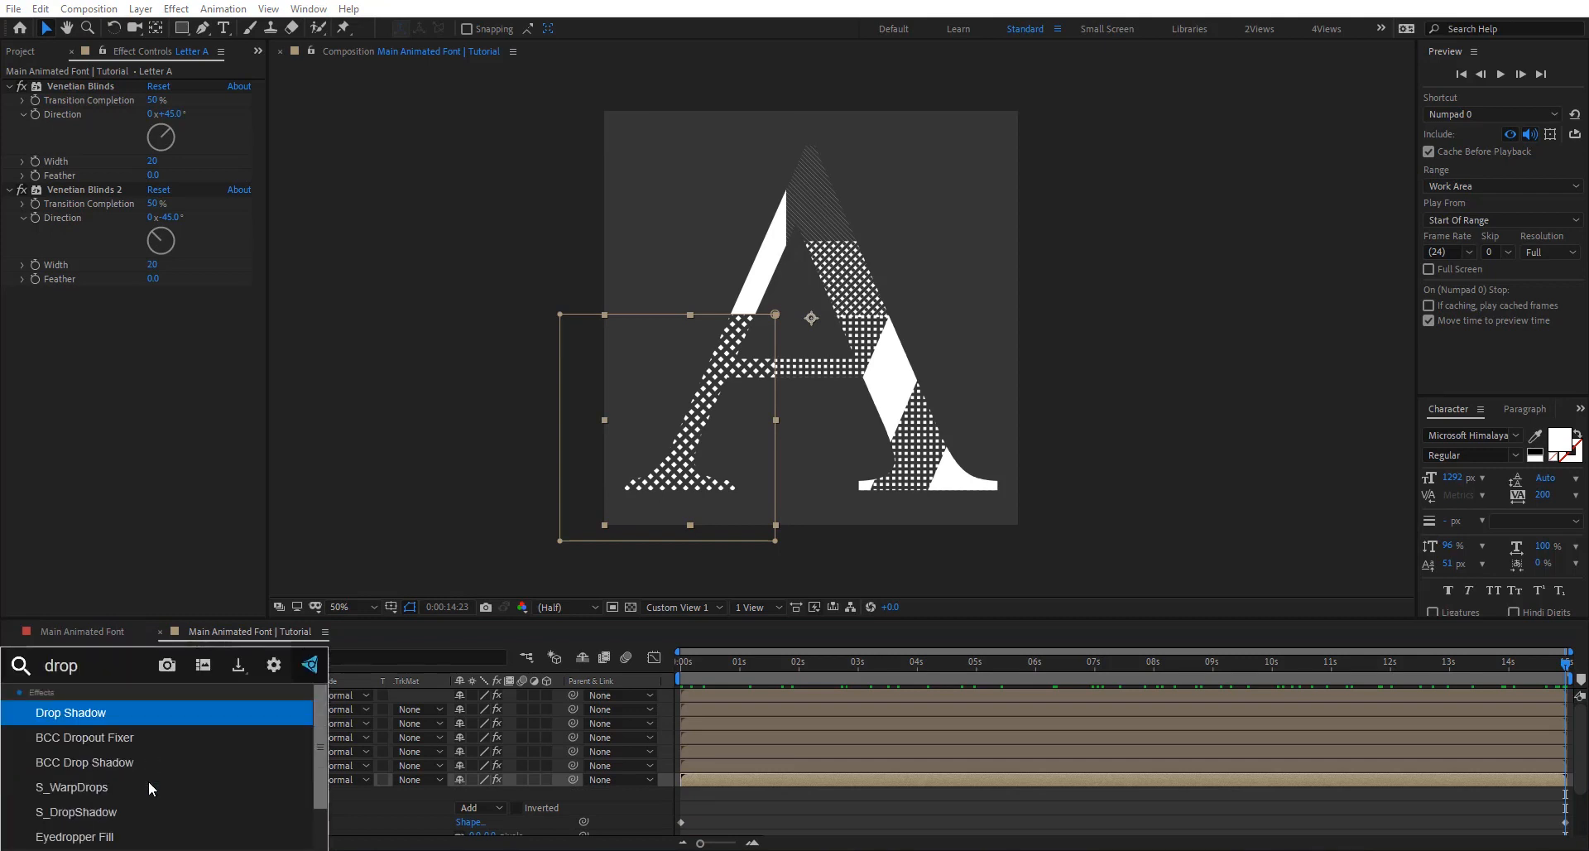
key("Return")
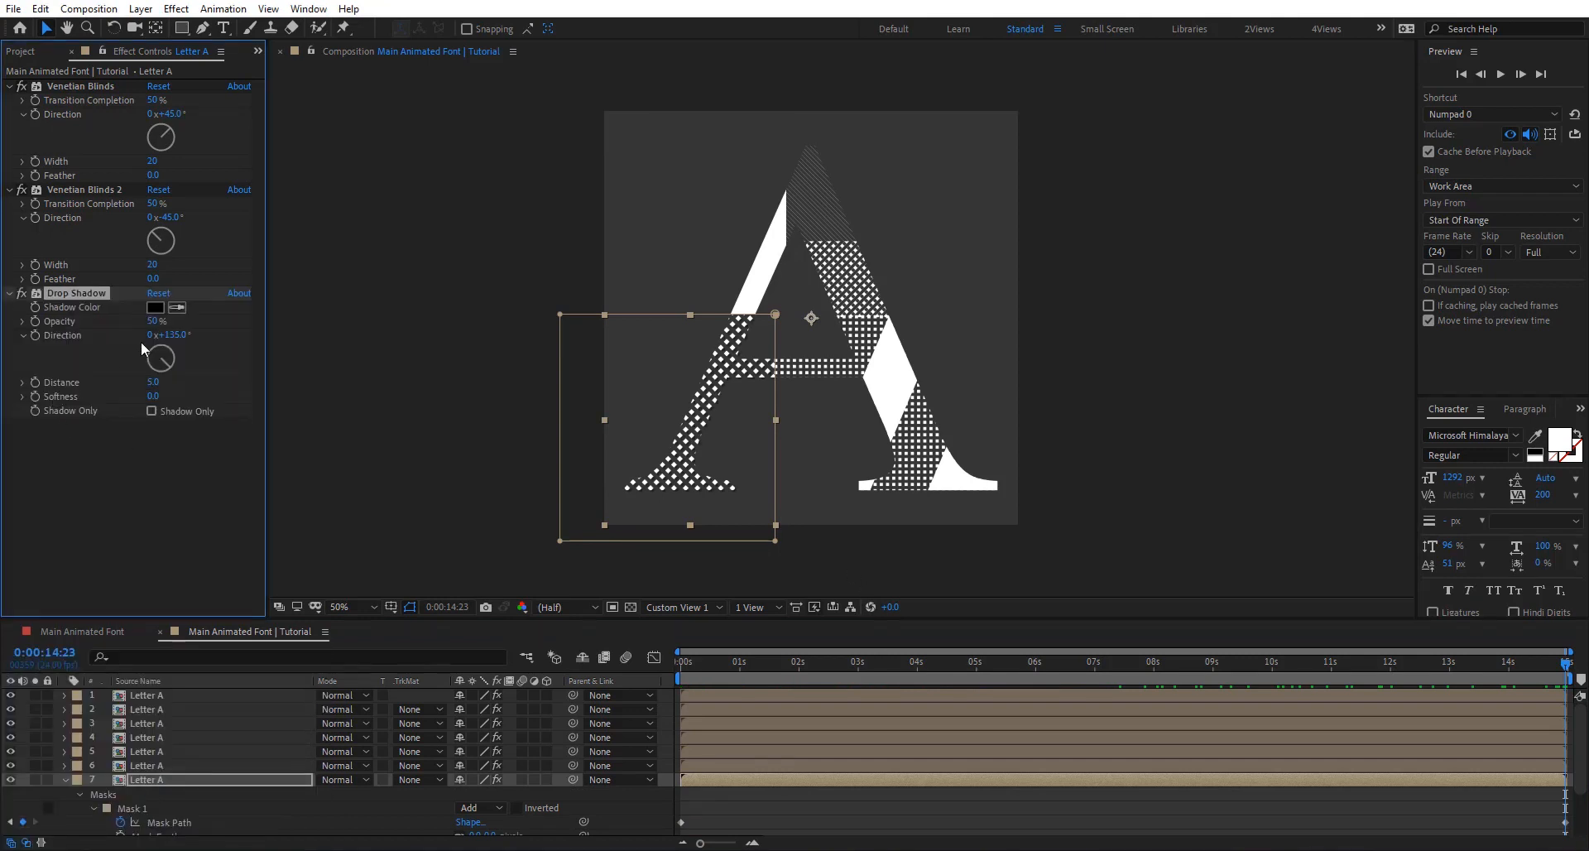
Step: Set the left-leg layer's Drop Shadow Softness to 5 while viewing the pattern up close
left_click(160, 405)
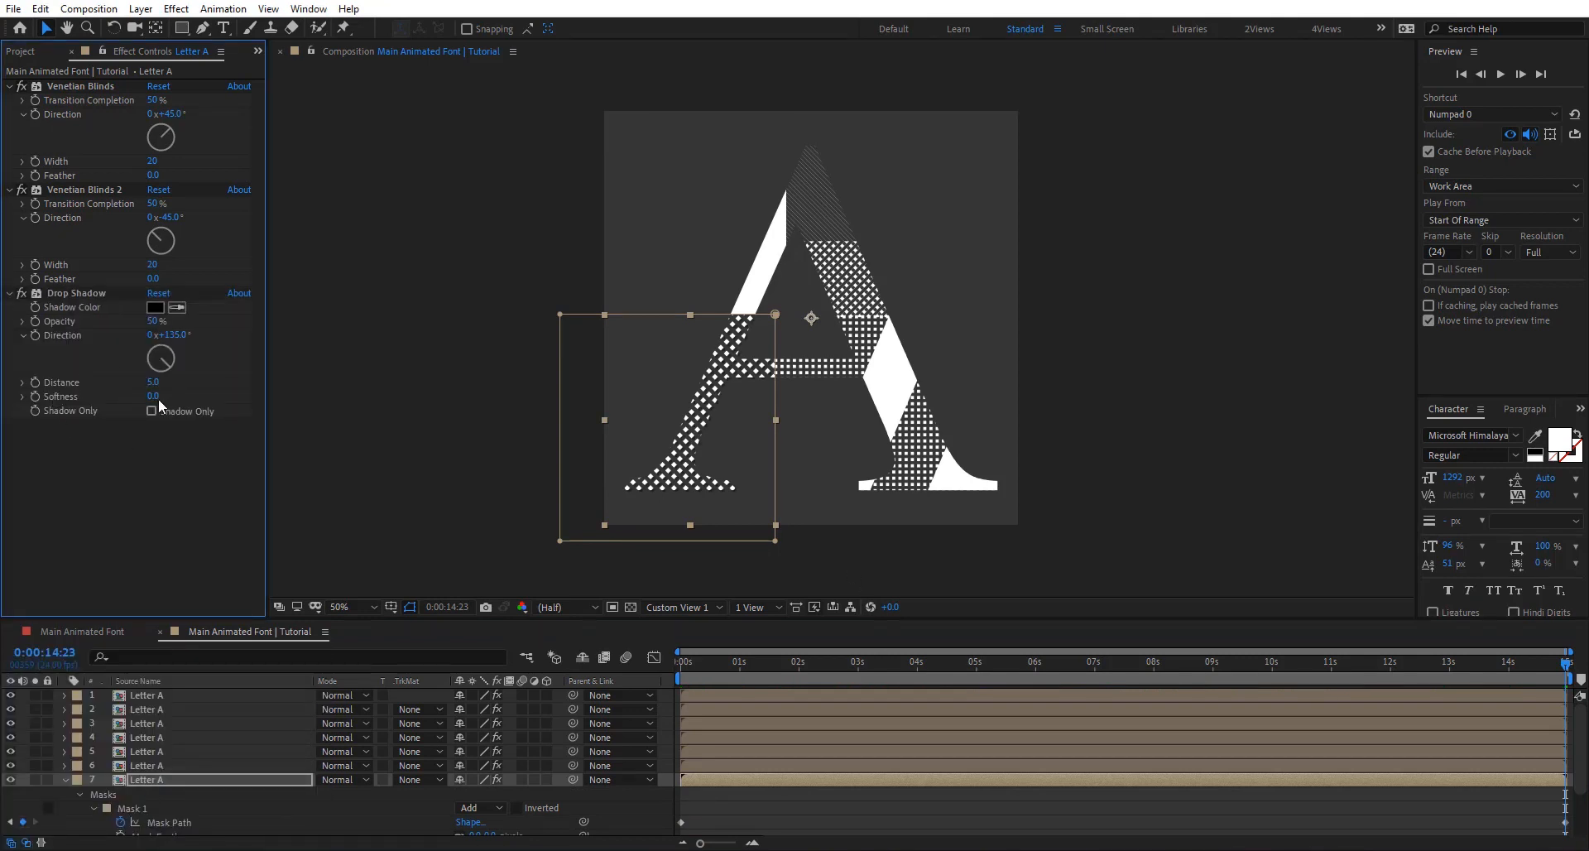
scroll(726, 352, "up", 1)
left_click_drag(638, 412, 701, 309)
scroll(660, 362, "up", 2)
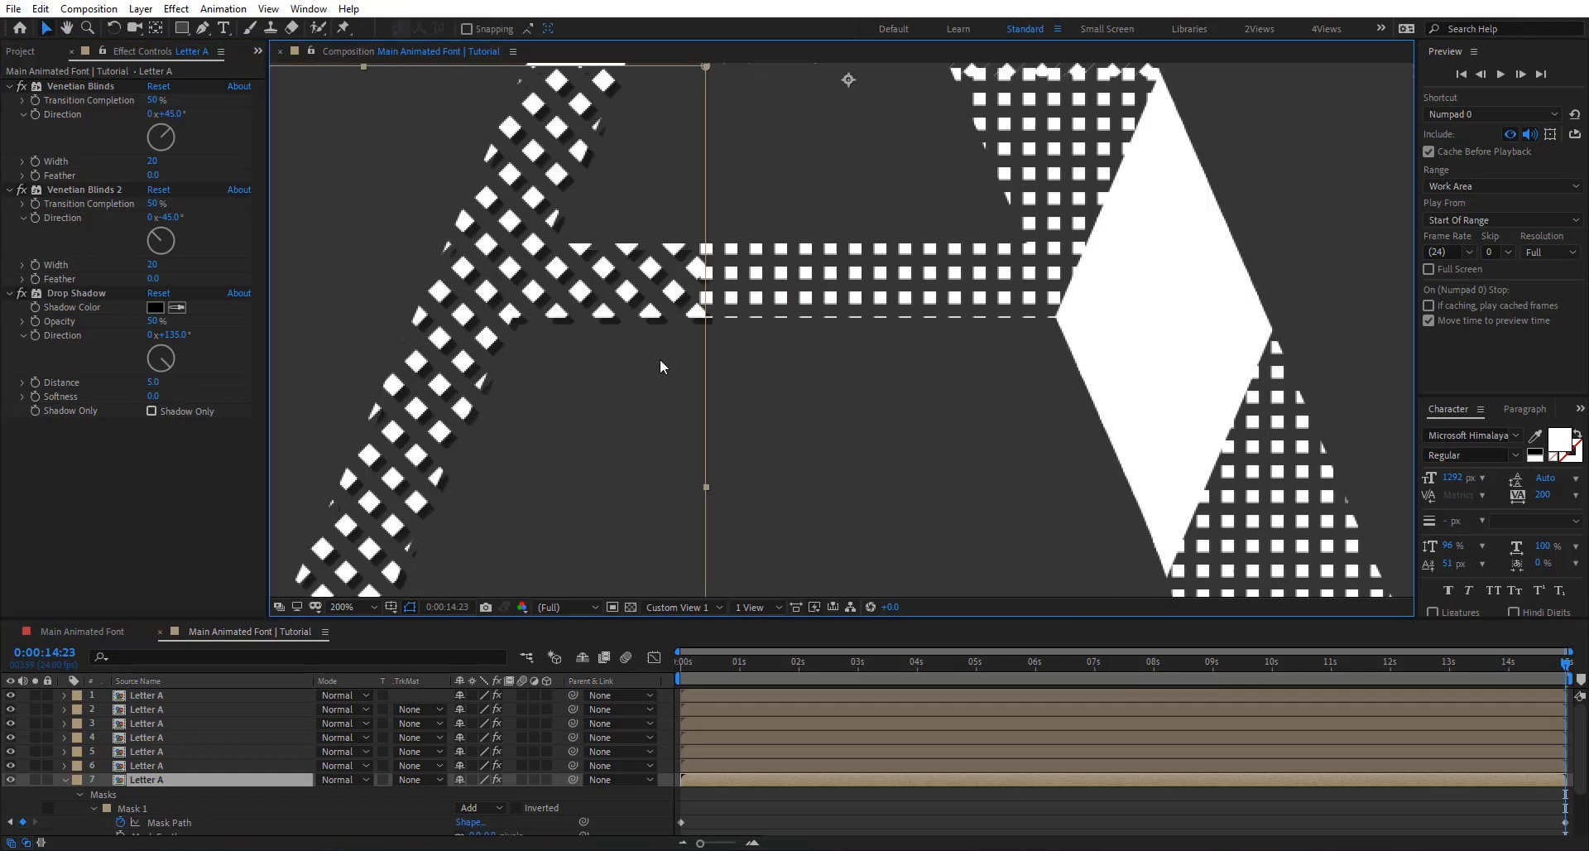
left_click(155, 396)
key("Return")
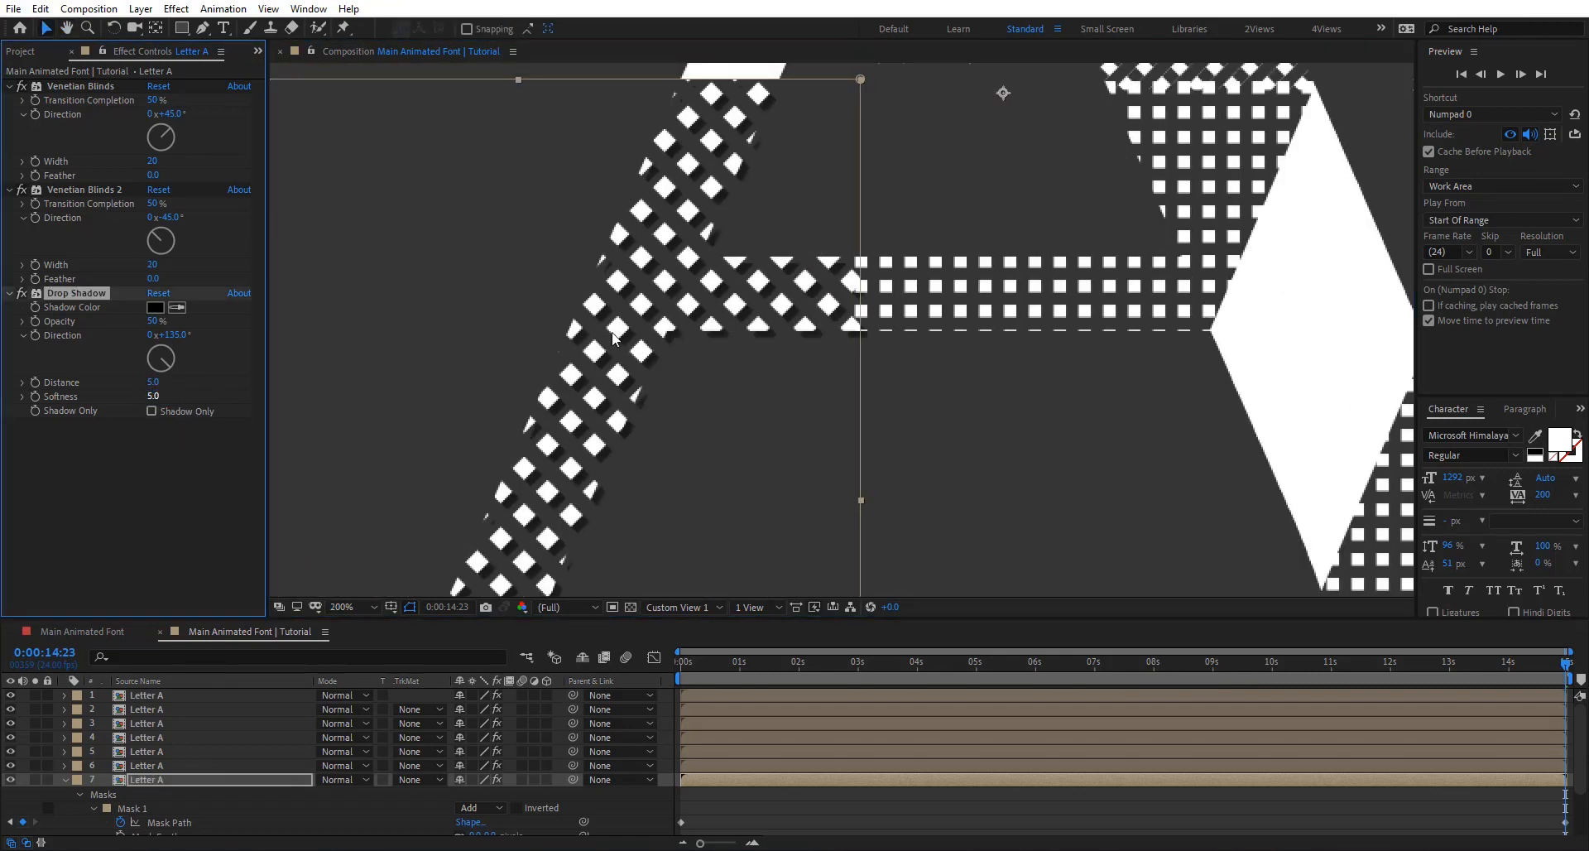
Step: Collapse the bottommost Letter A layer and copy its Drop Shadow effect to the other six Letter A layers
scroll(804, 243, "down", 2)
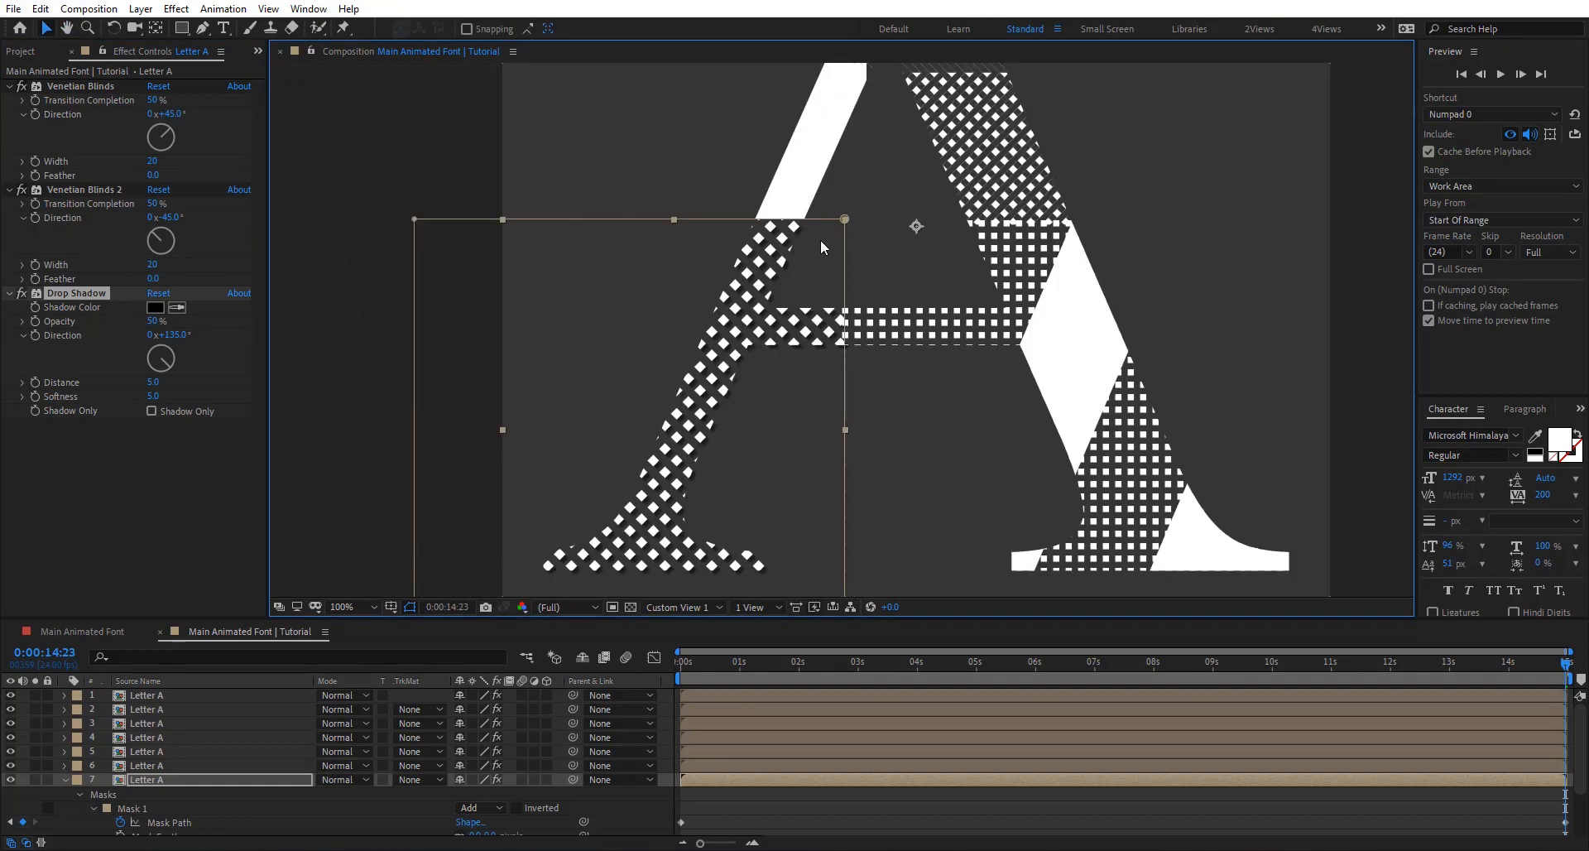
scroll(153, 788, "down", 2)
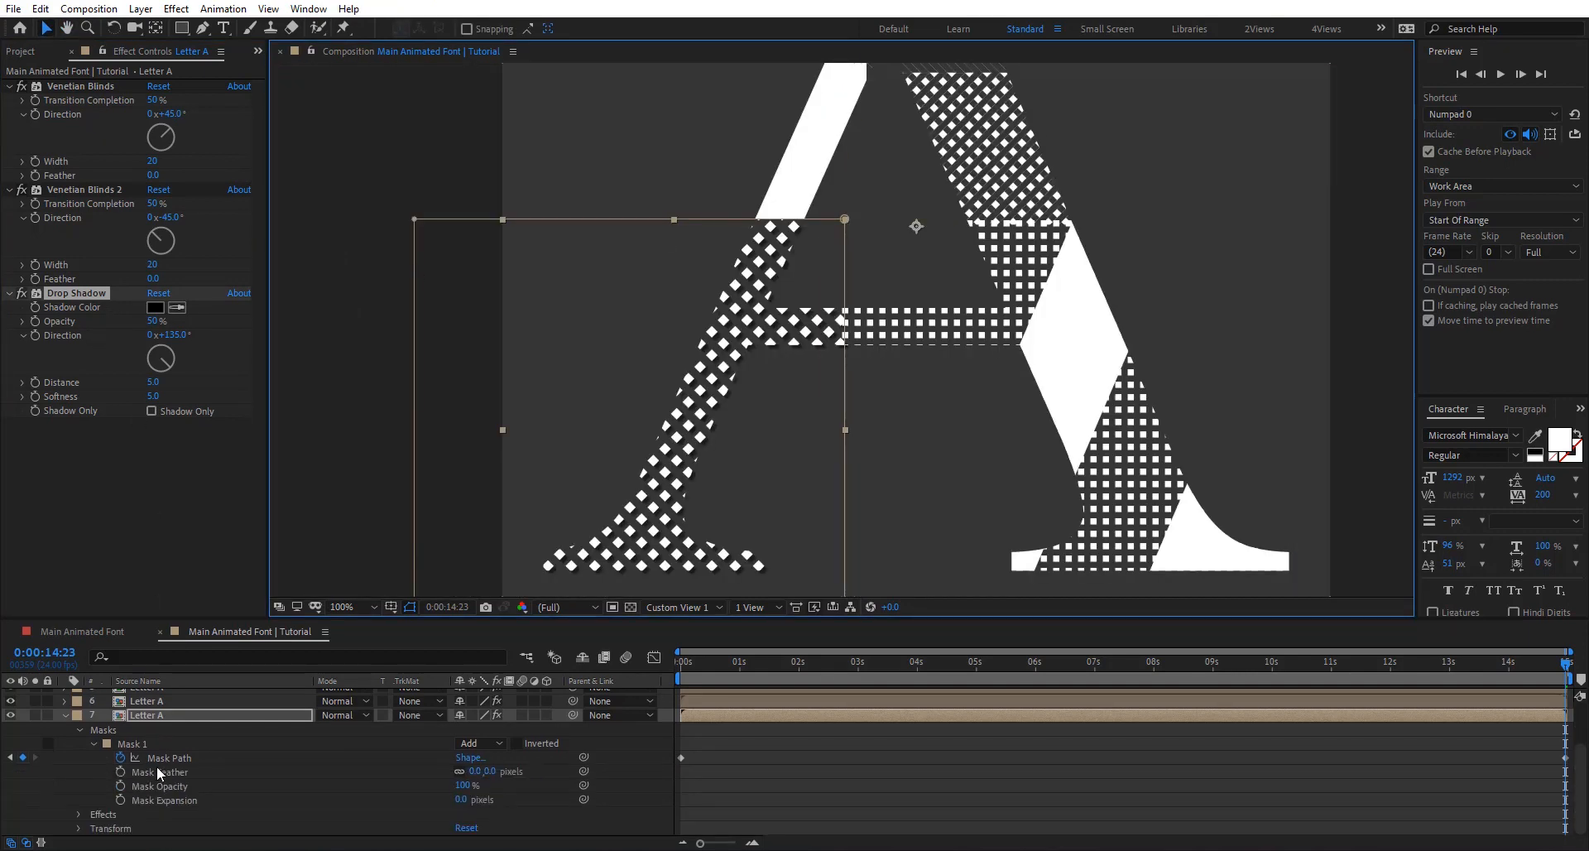
left_click(63, 718)
left_click(145, 762)
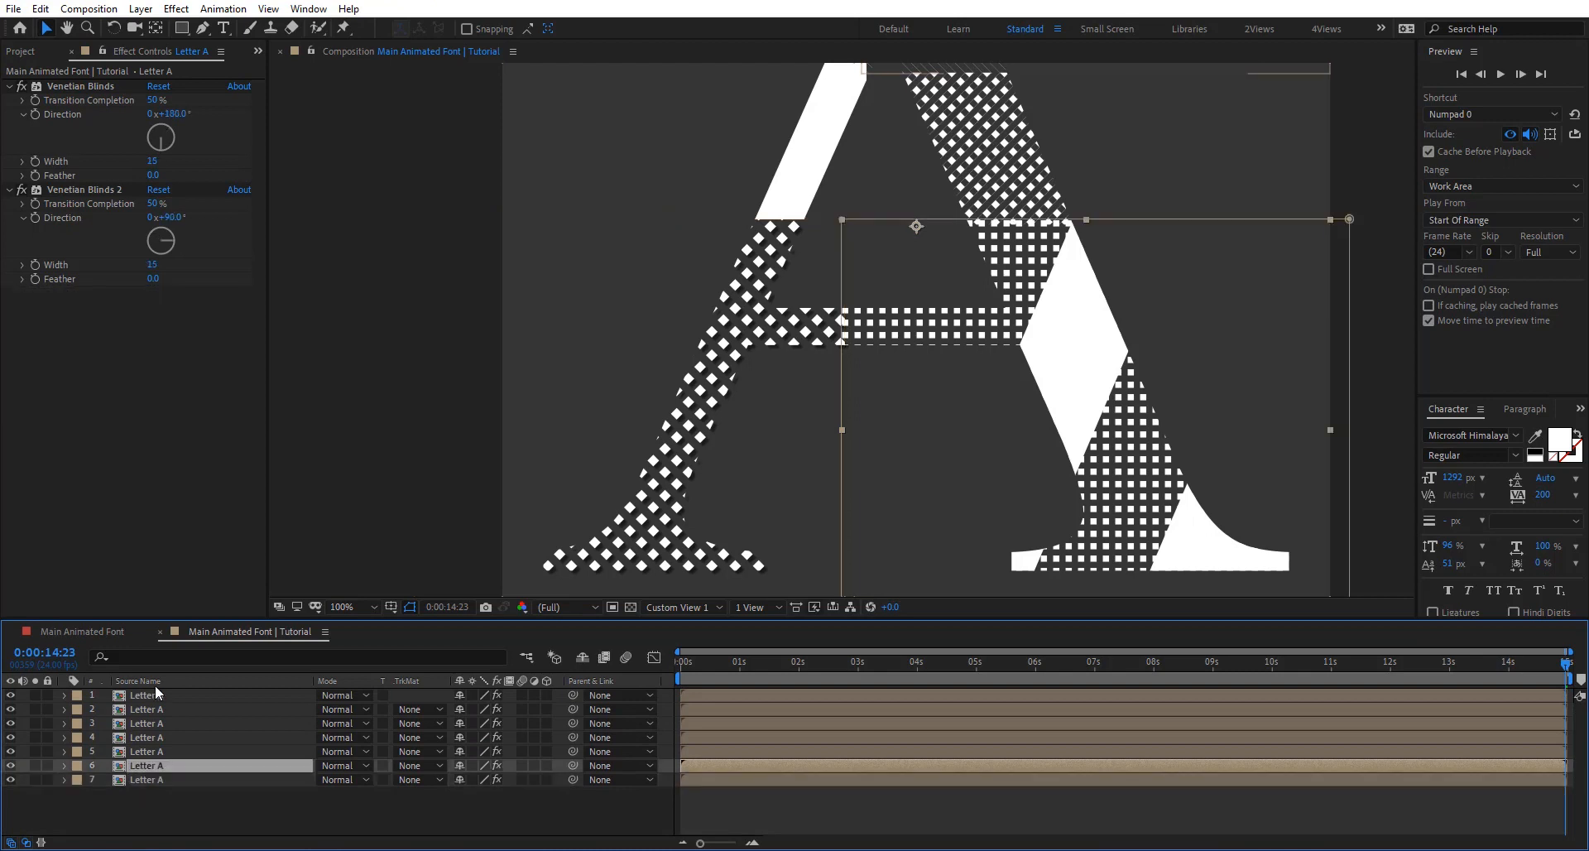
left_click(156, 697, "shift")
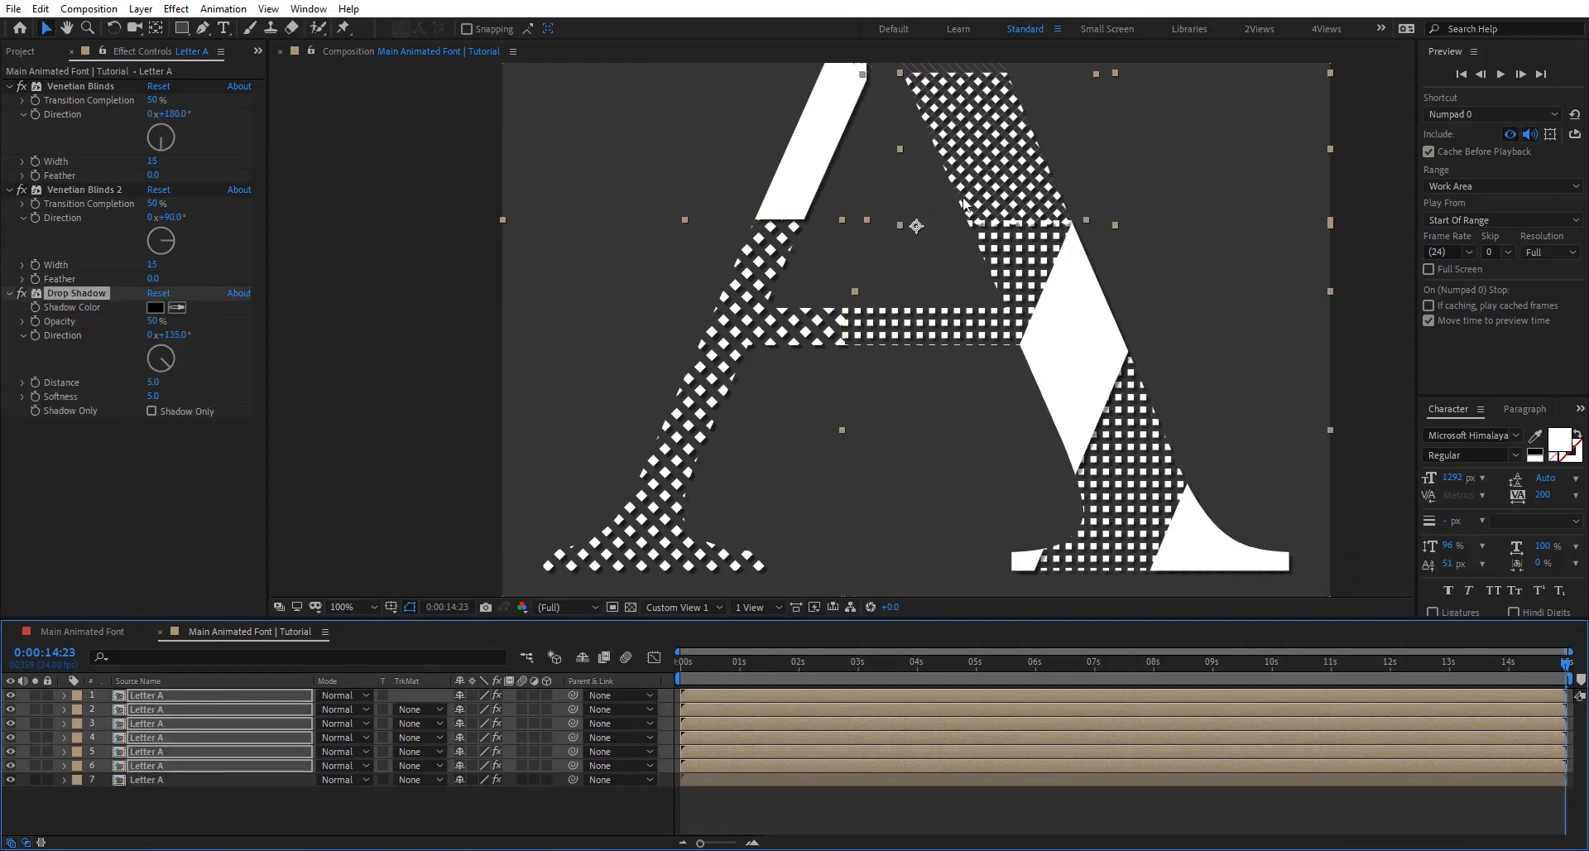
key("space")
left_click_drag(954, 198, 845, 287)
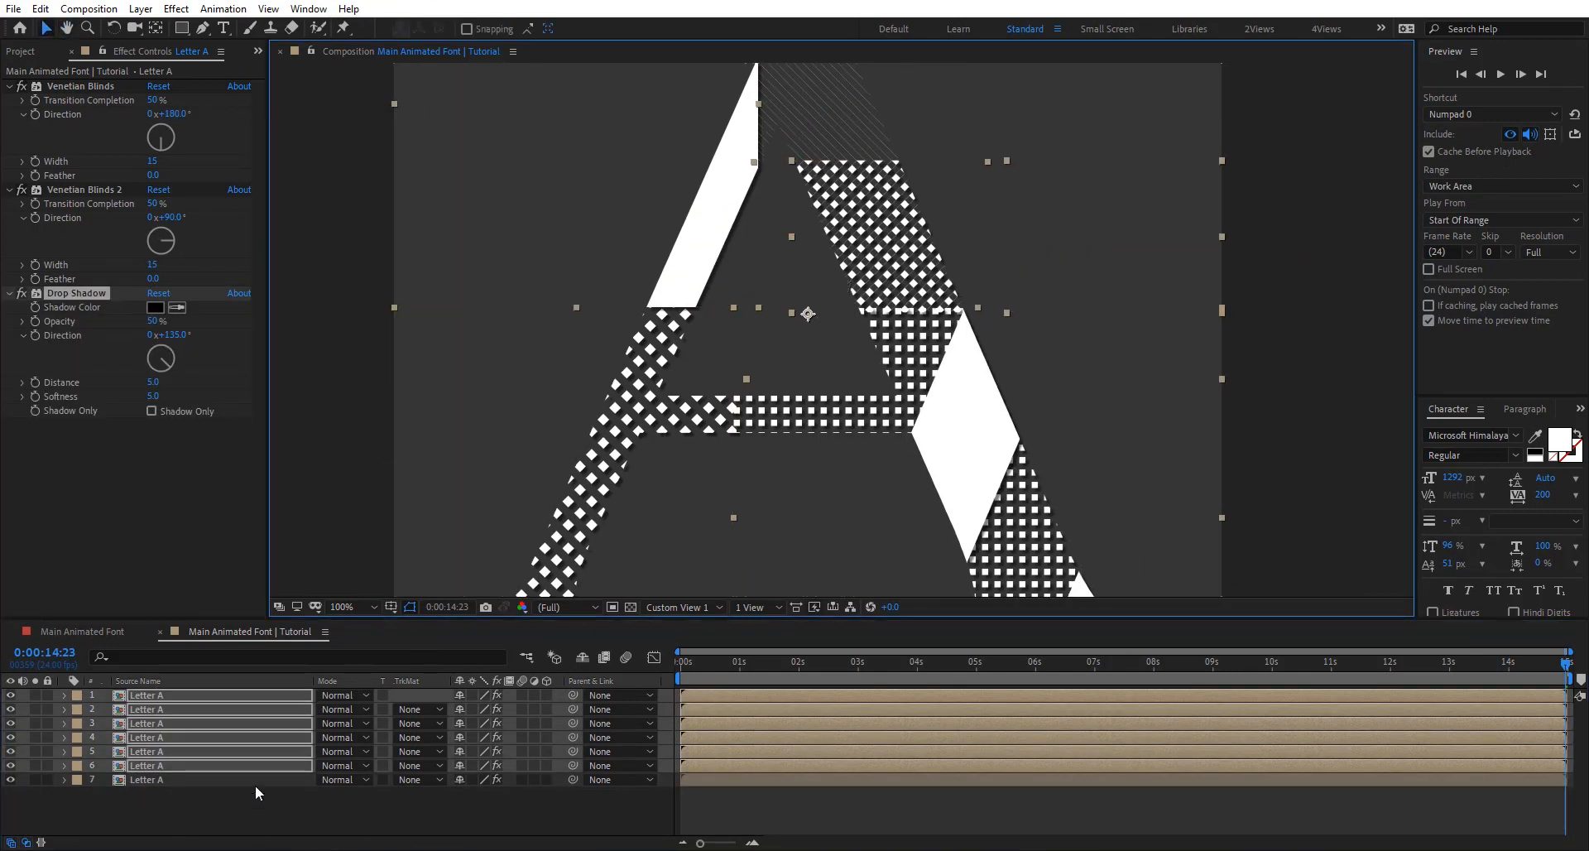
Step: Set the Drop Shadow Direction to 45° on layer 5, the solid upper part of the left leg
left_click(186, 721)
key("space")
left_click_drag(728, 195, 759, 235)
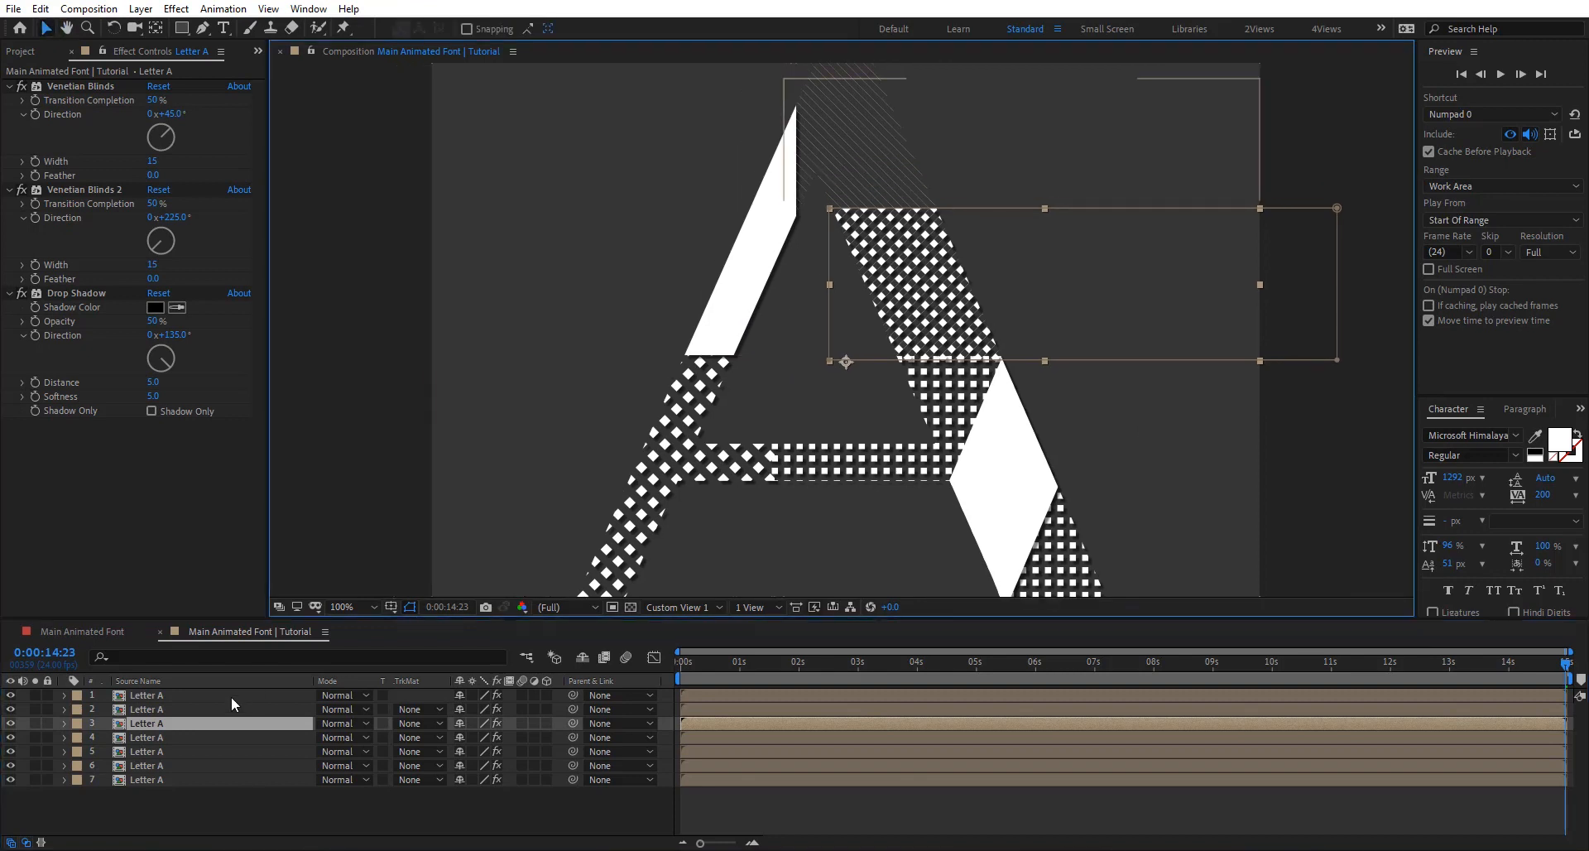
left_click(167, 750)
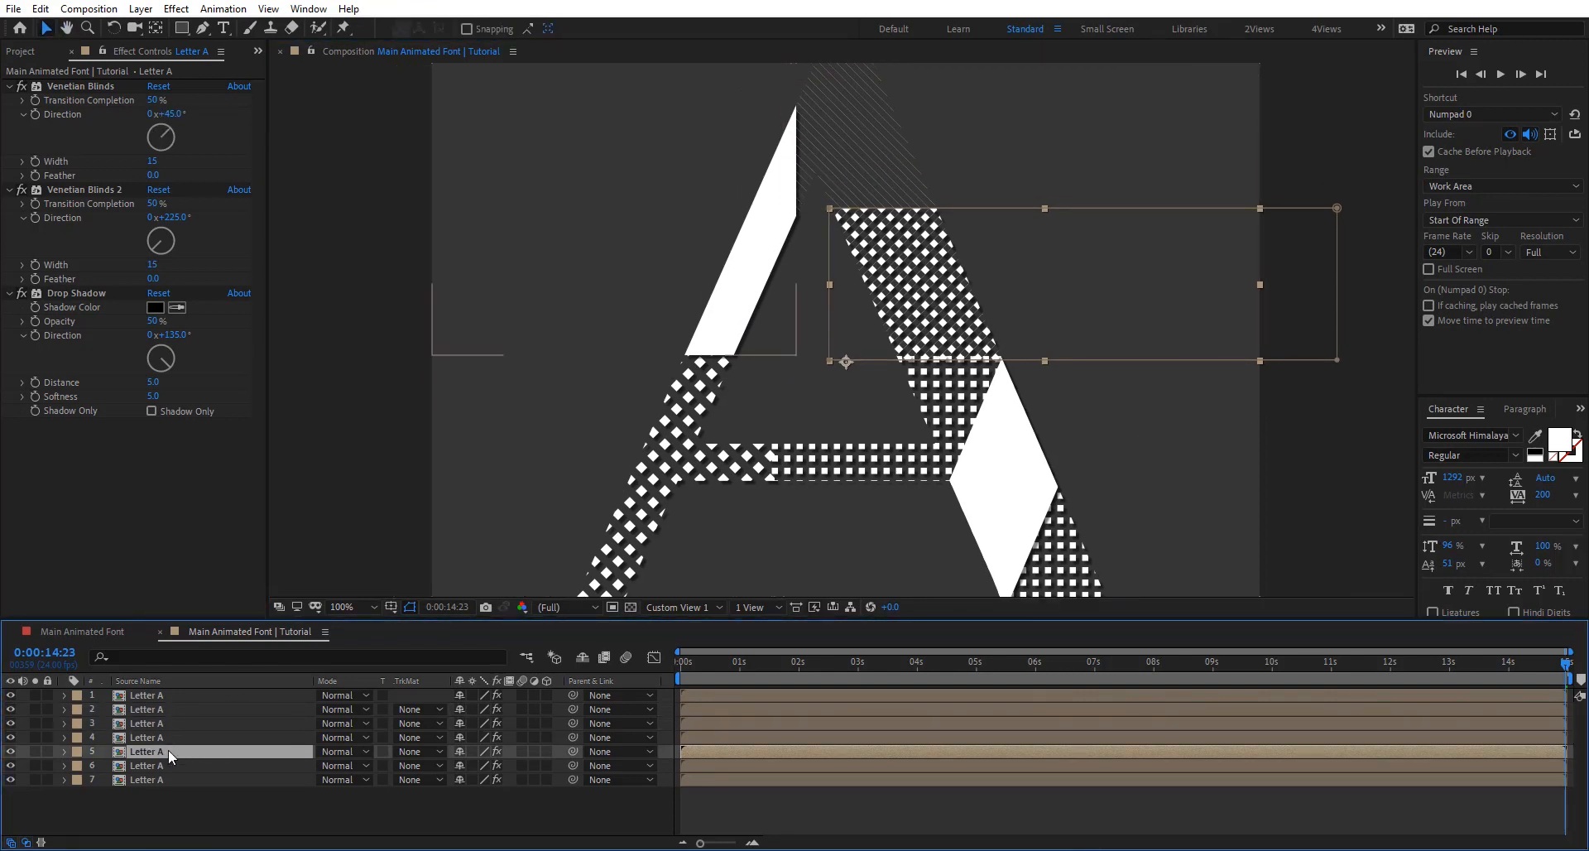
left_click(166, 343)
left_click_drag(168, 349, 176, 352)
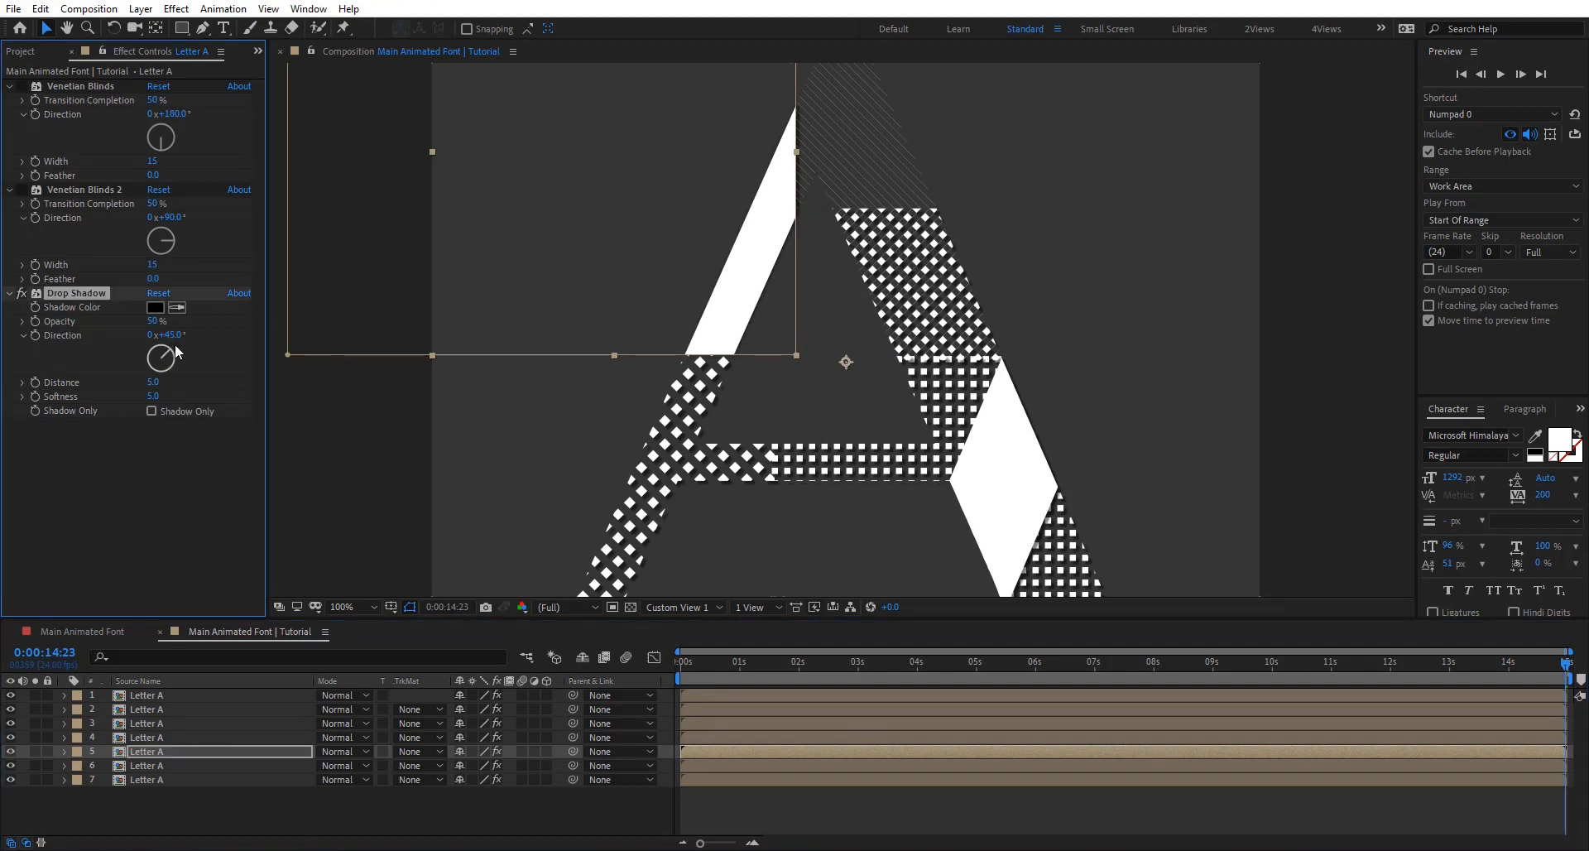
Step: Set the Drop Shadow Direction to 287° on layer 2, the diamond-patterned upper part of the right leg
left_click_drag(879, 142, 795, 160)
left_click(183, 708)
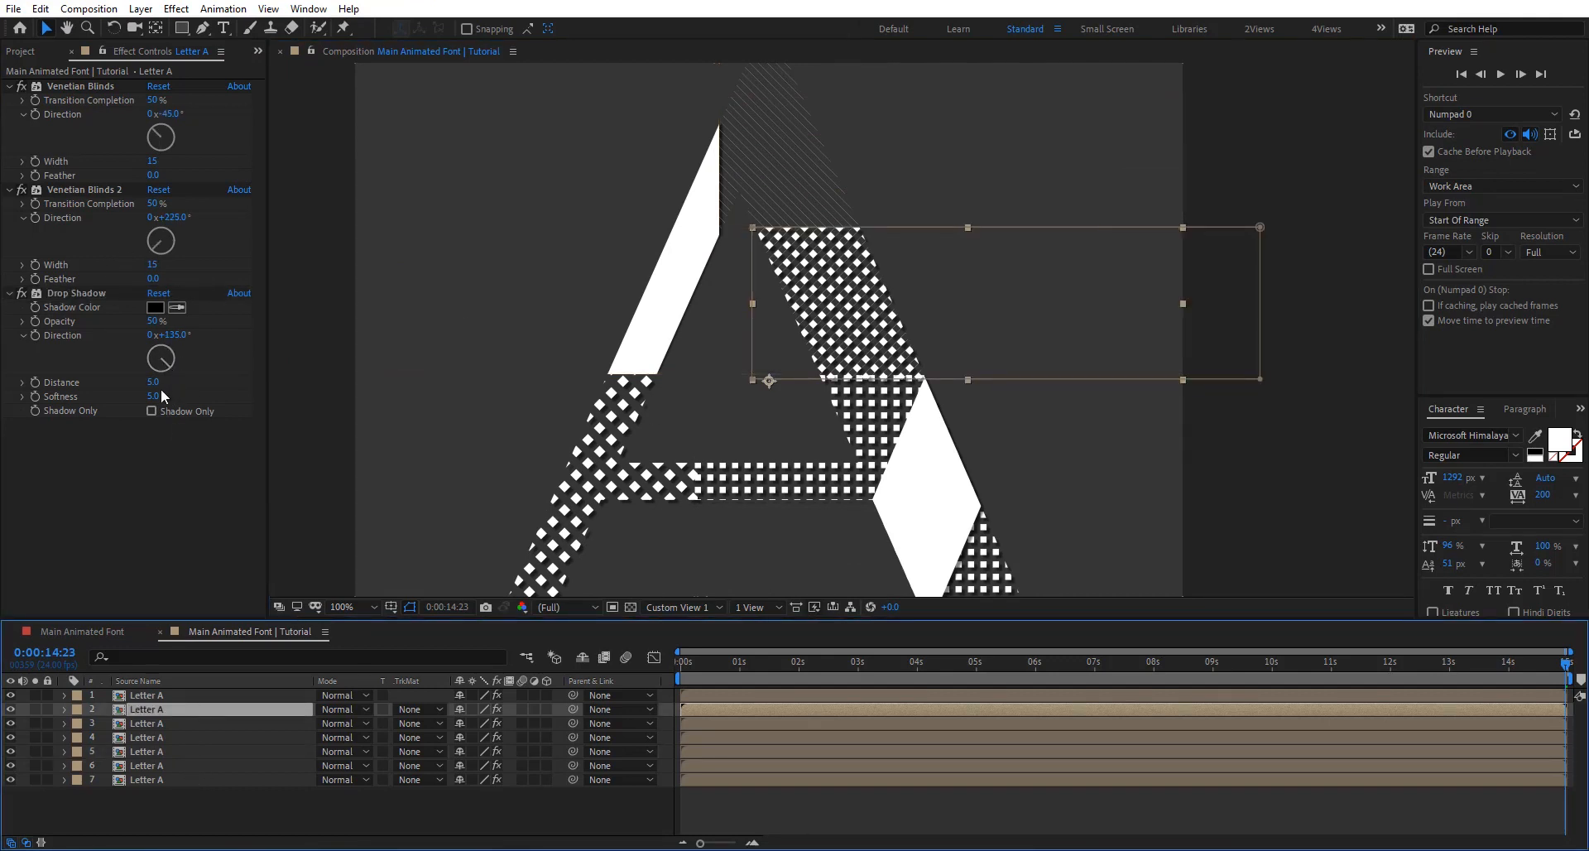
left_click_drag(163, 368, 136, 361)
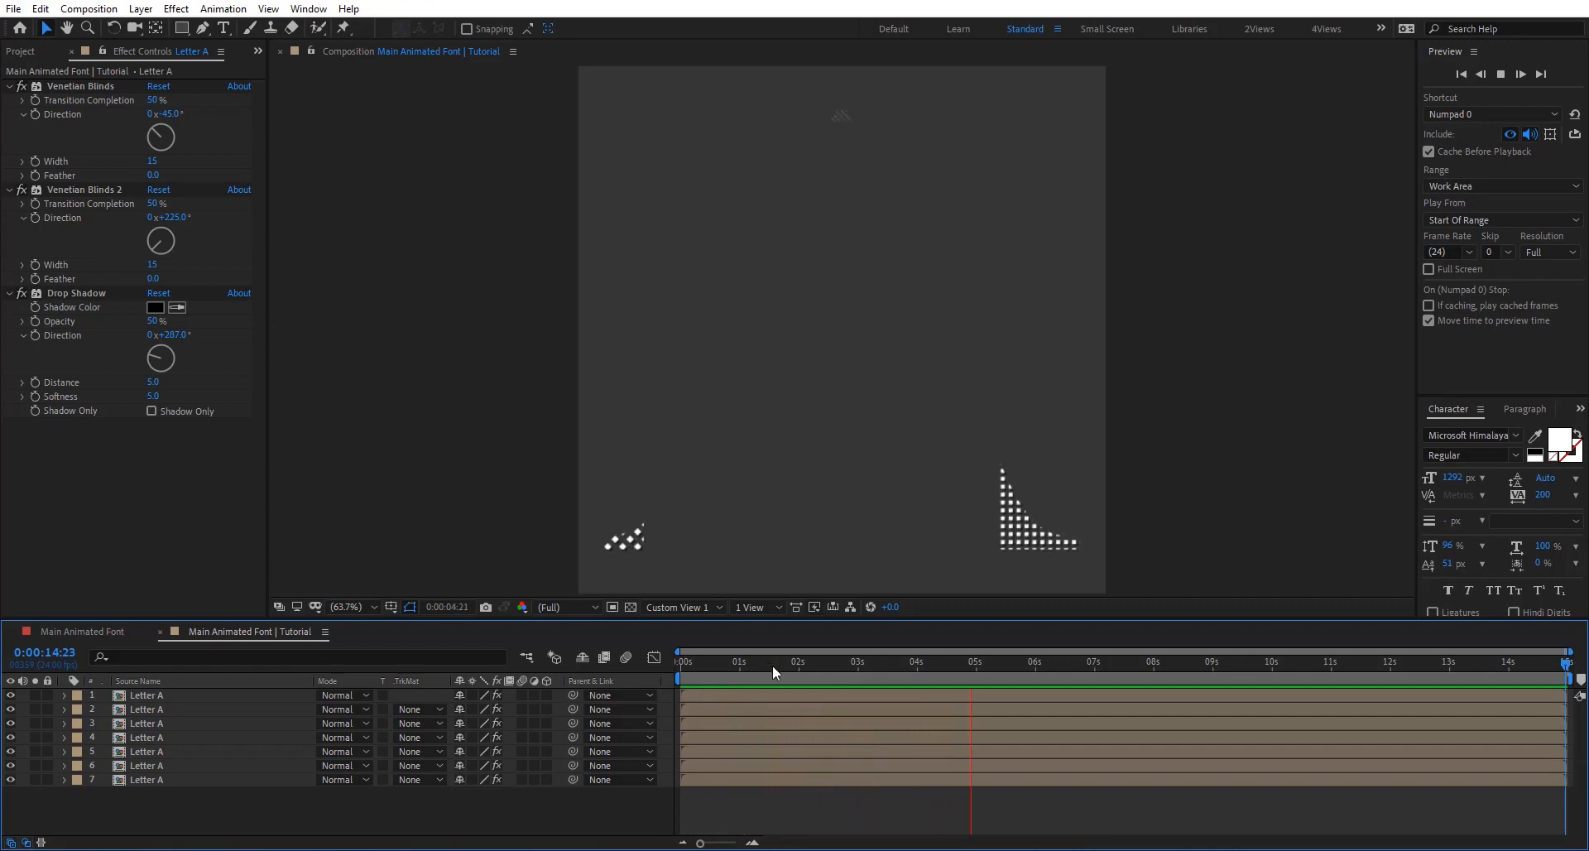
Step: Review the letter's reveal along the timeline, and duplicate the top Letter A layer with the time at 0:00:02:14
left_click_drag(772, 664, 673, 668)
left_click_drag(925, 684, 795, 669)
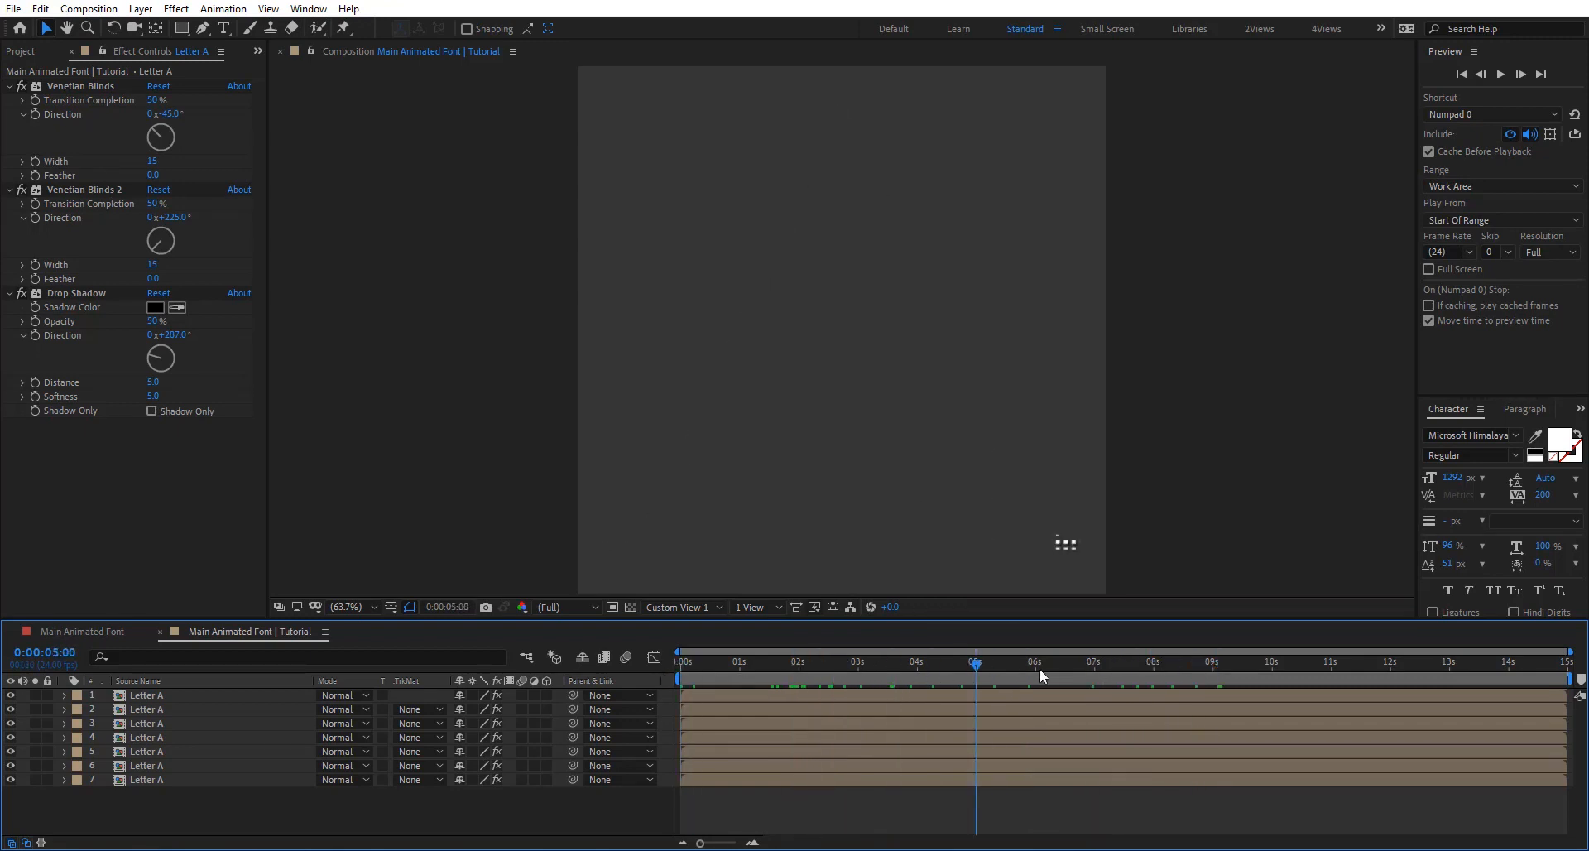
left_click_drag(1039, 668, 792, 677)
left_click_drag(1131, 684, 1164, 687)
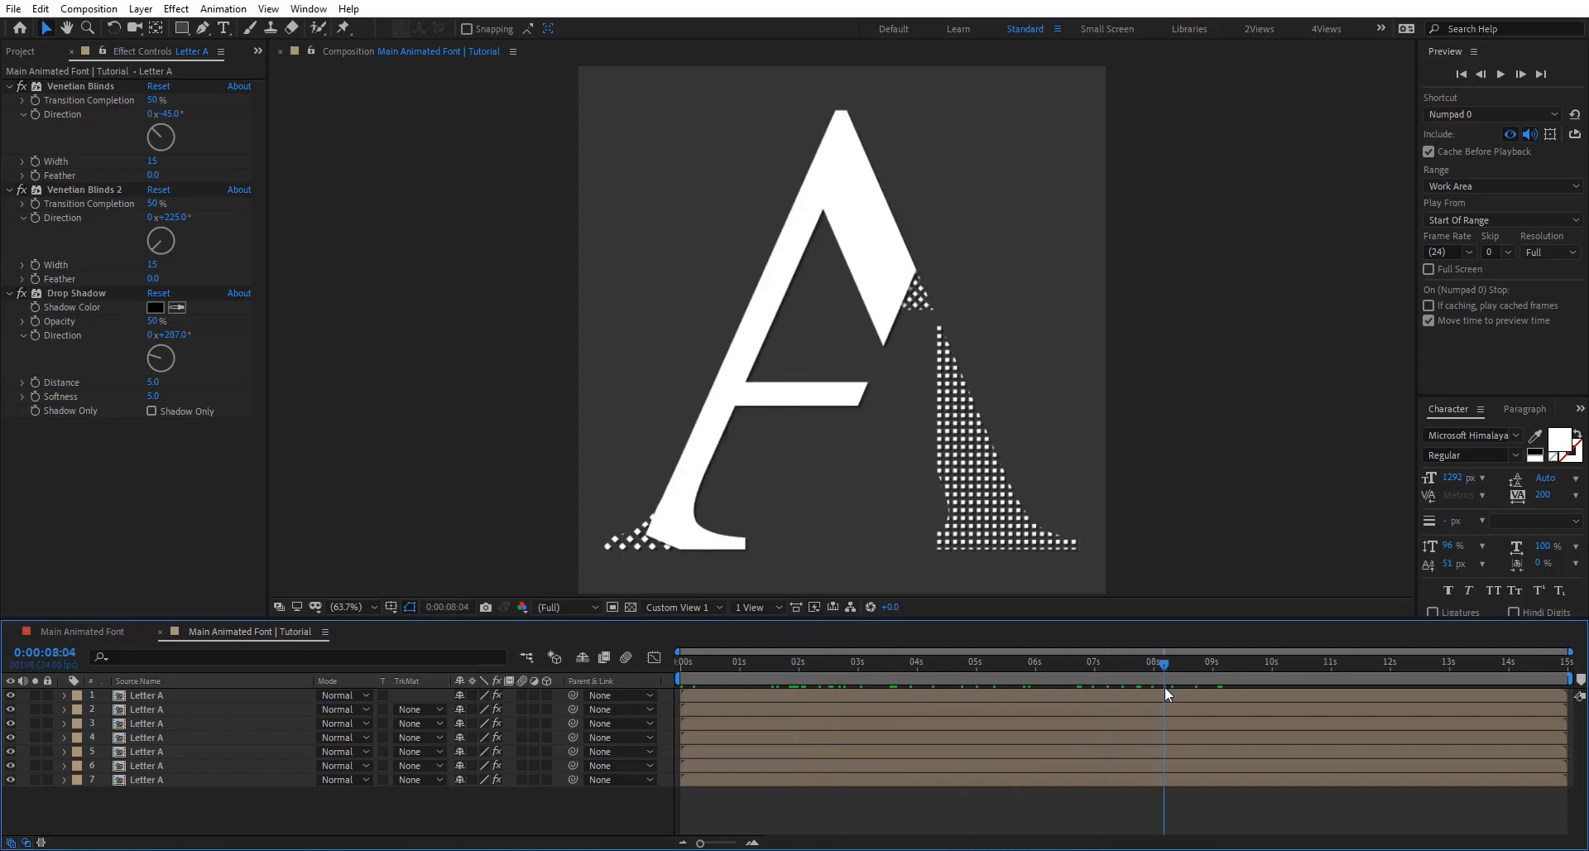
left_click(163, 696)
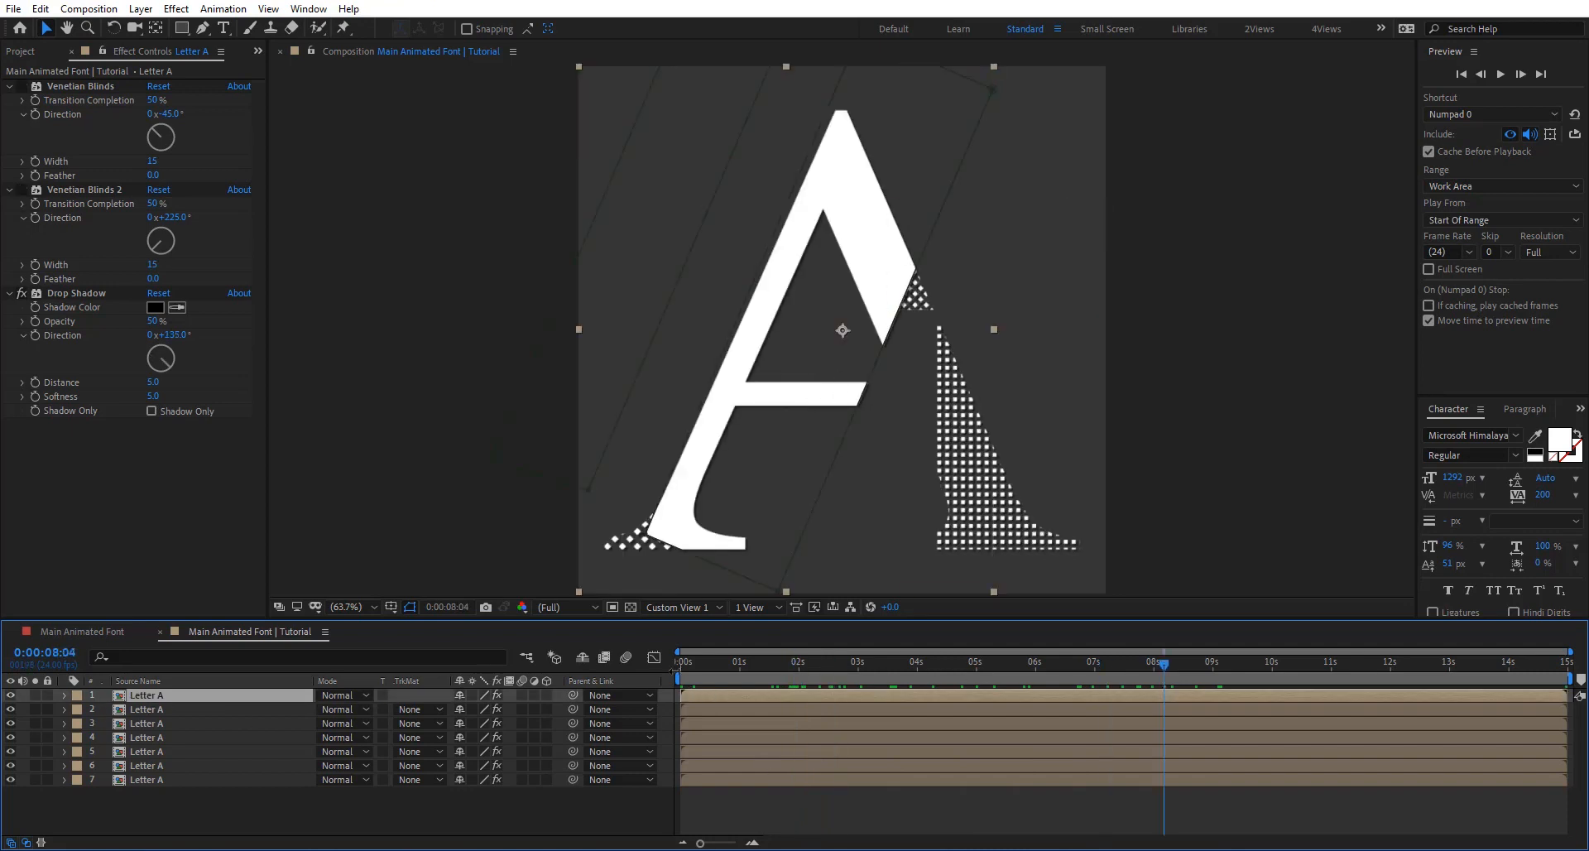
left_click_drag(742, 658, 833, 657)
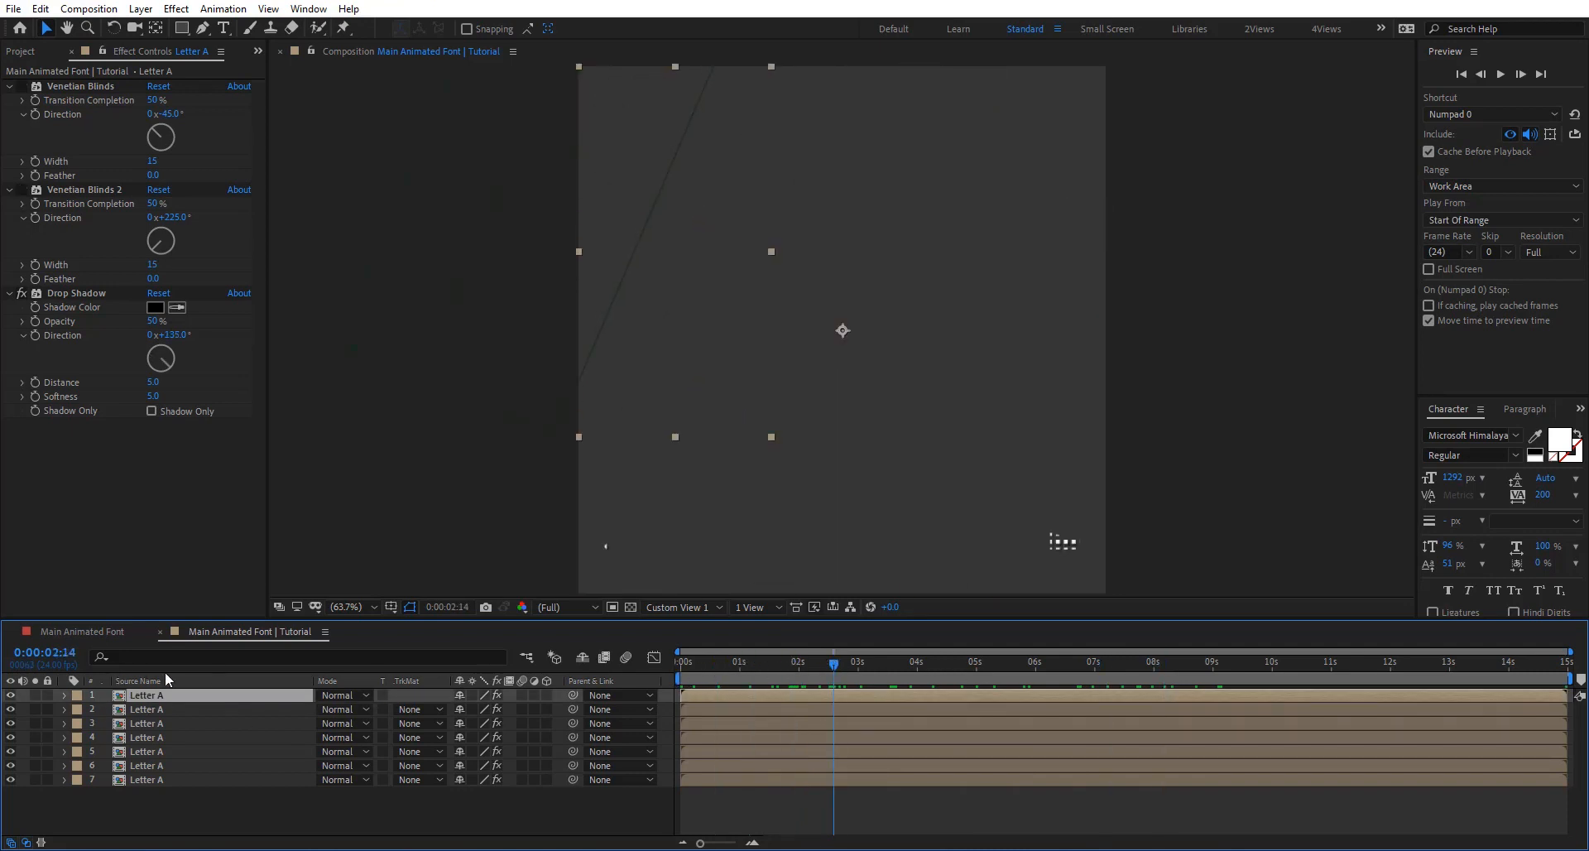
key("ctrl+d")
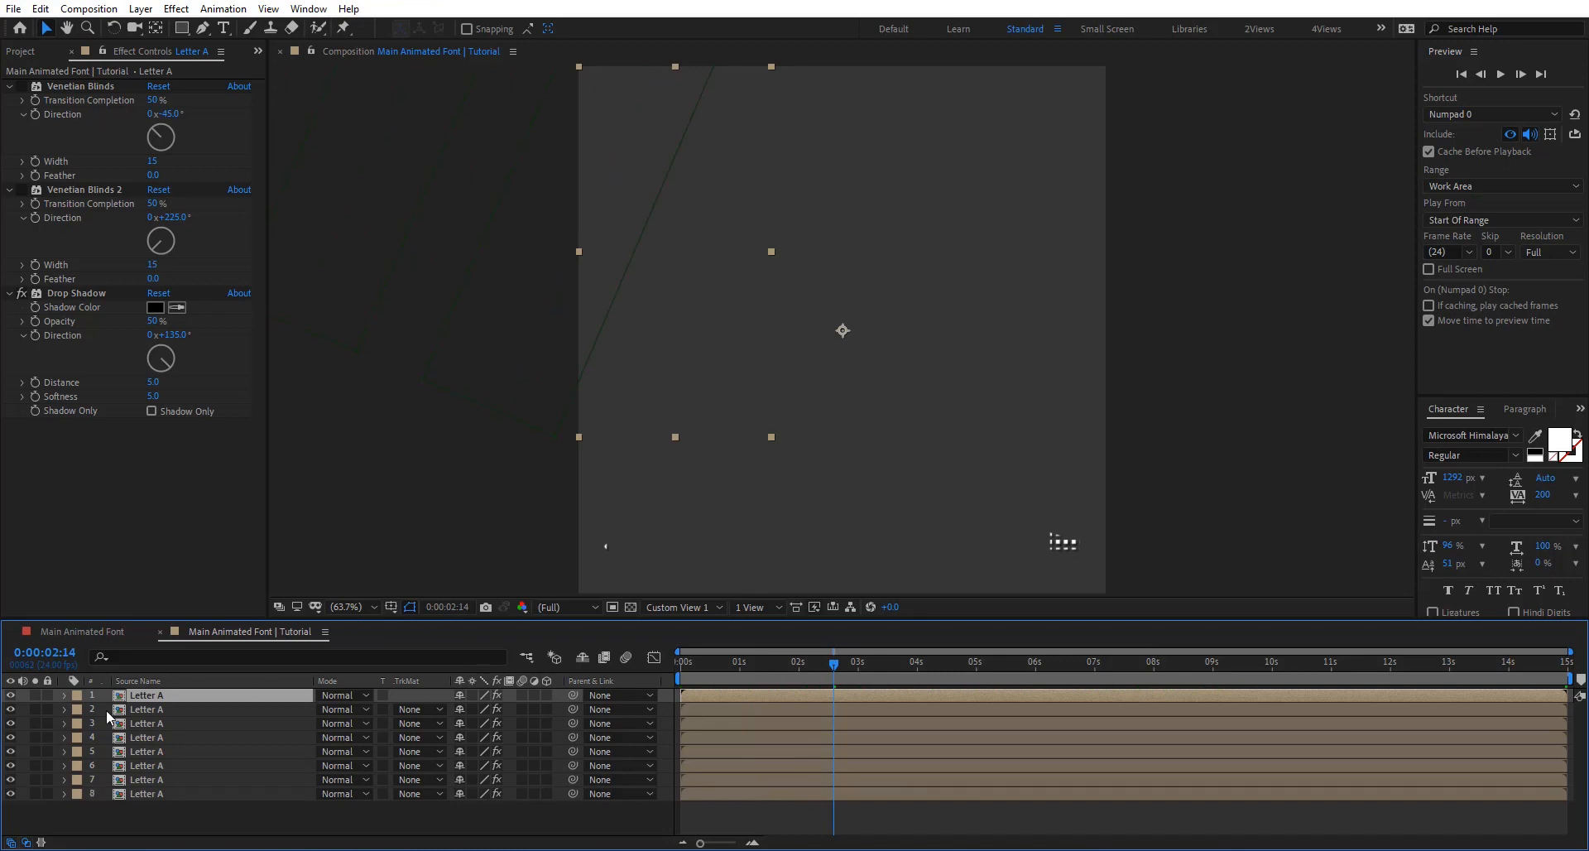
Step: Delete Mask 1 and Mask 2 from the duplicated top Letter A layer
key("m")
left_click(157, 713)
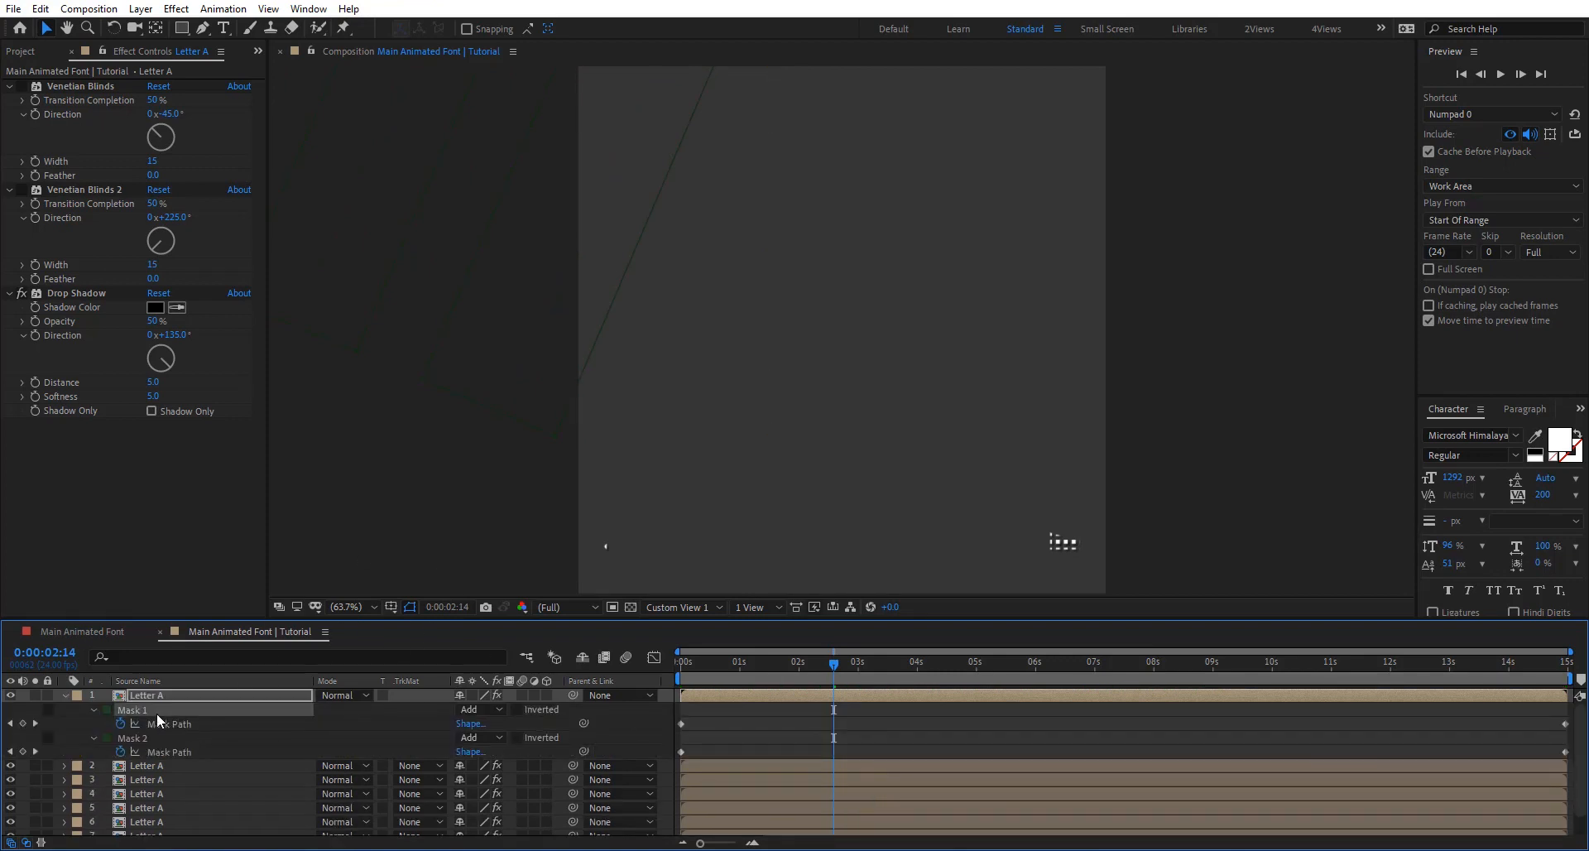
key("Delete")
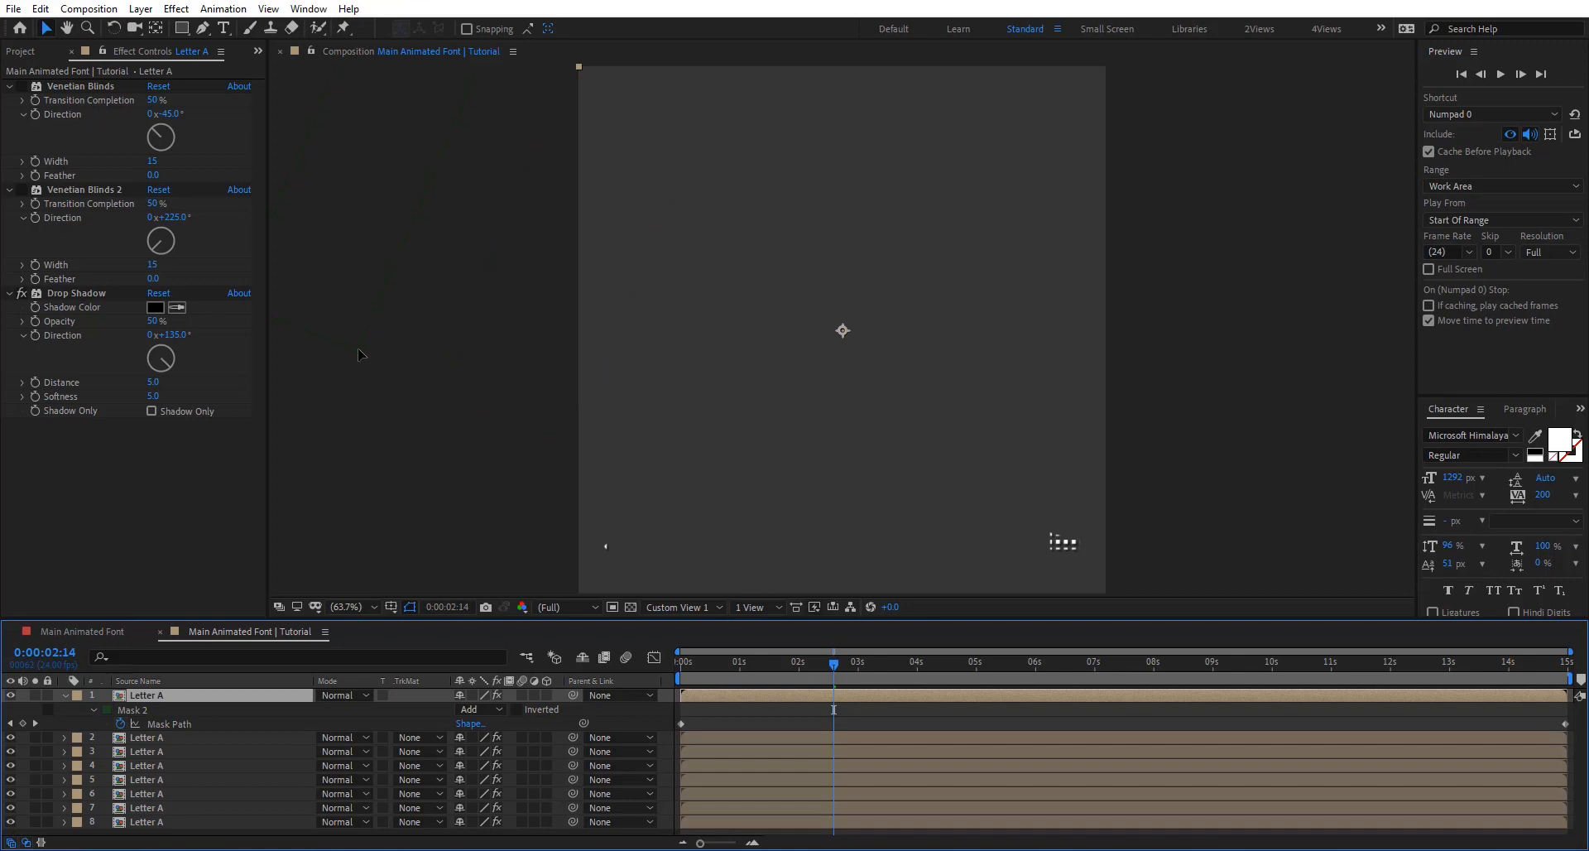
left_click(152, 708)
key("Delete")
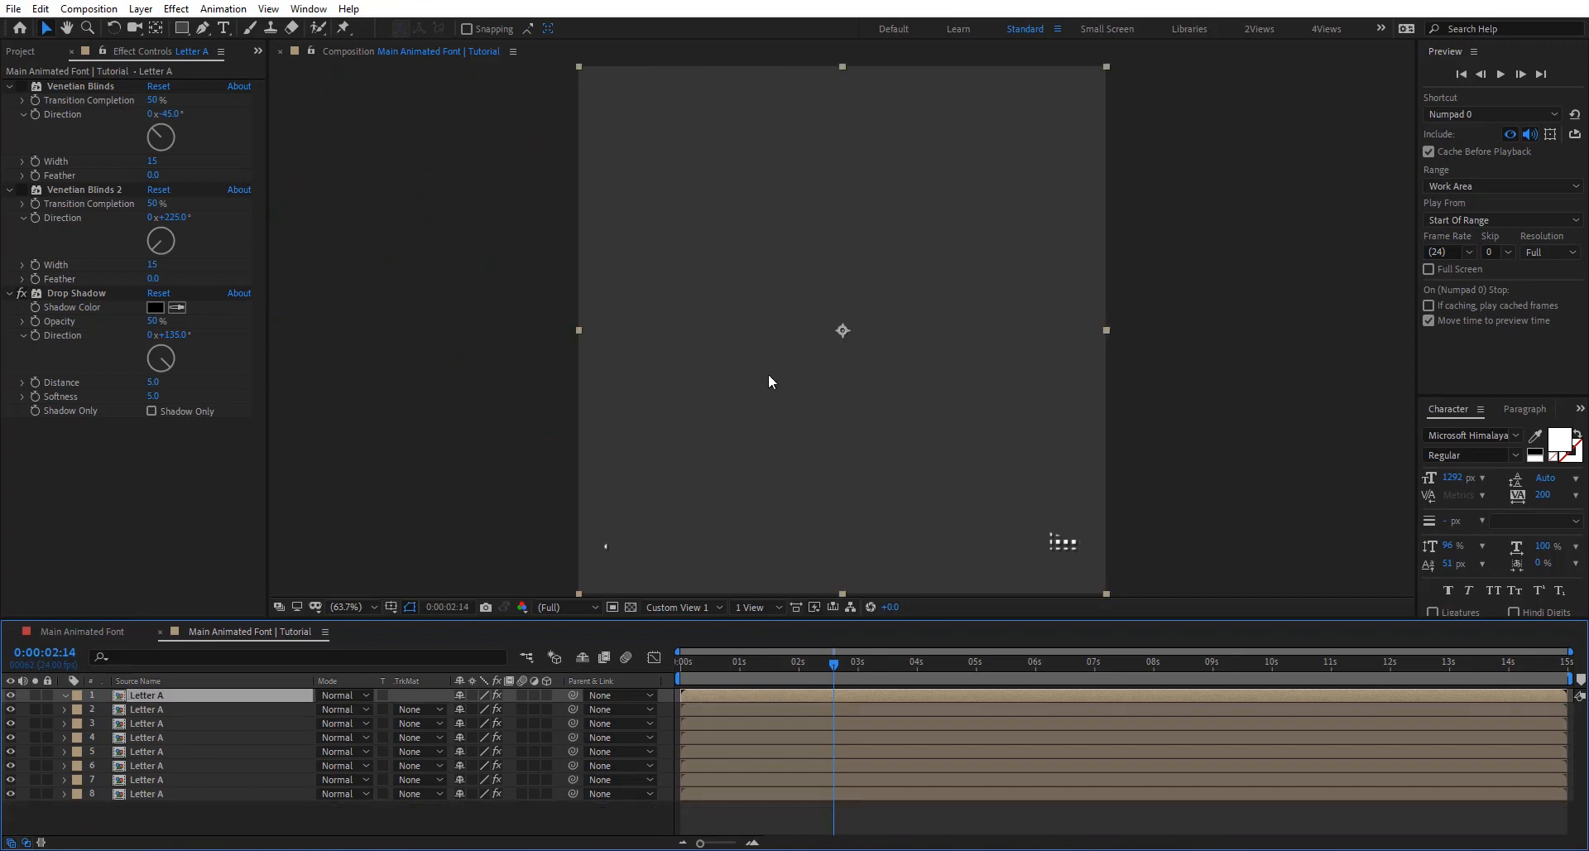
Step: Draw a thin full-width rectangular mask across the letter's feet on the top layer and move it just below the composition
left_click(180, 28)
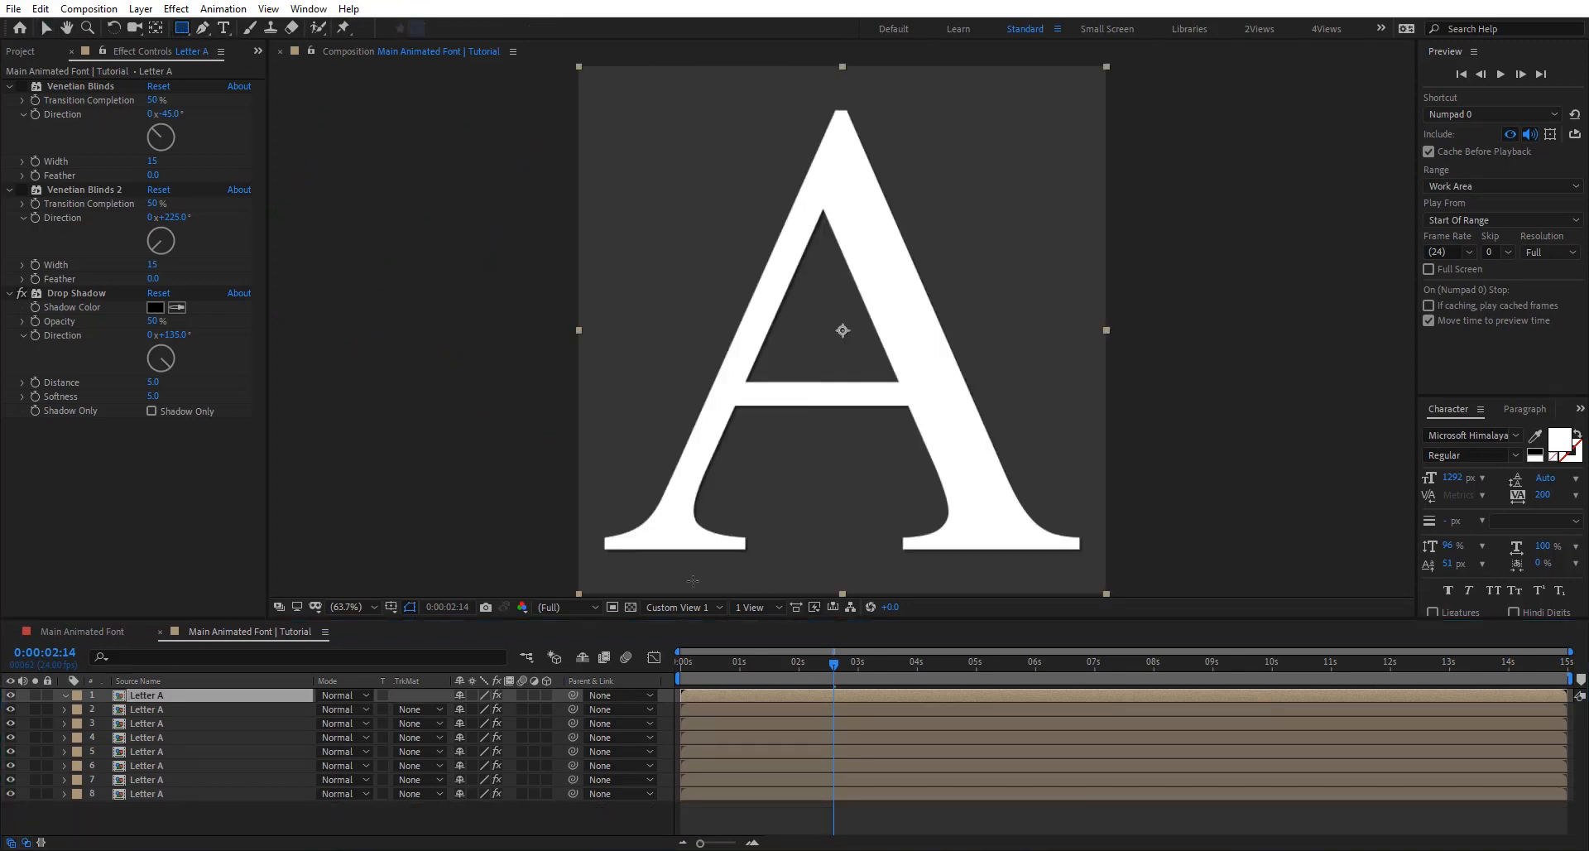
key("comma")
left_click_drag(612, 481, 1096, 505)
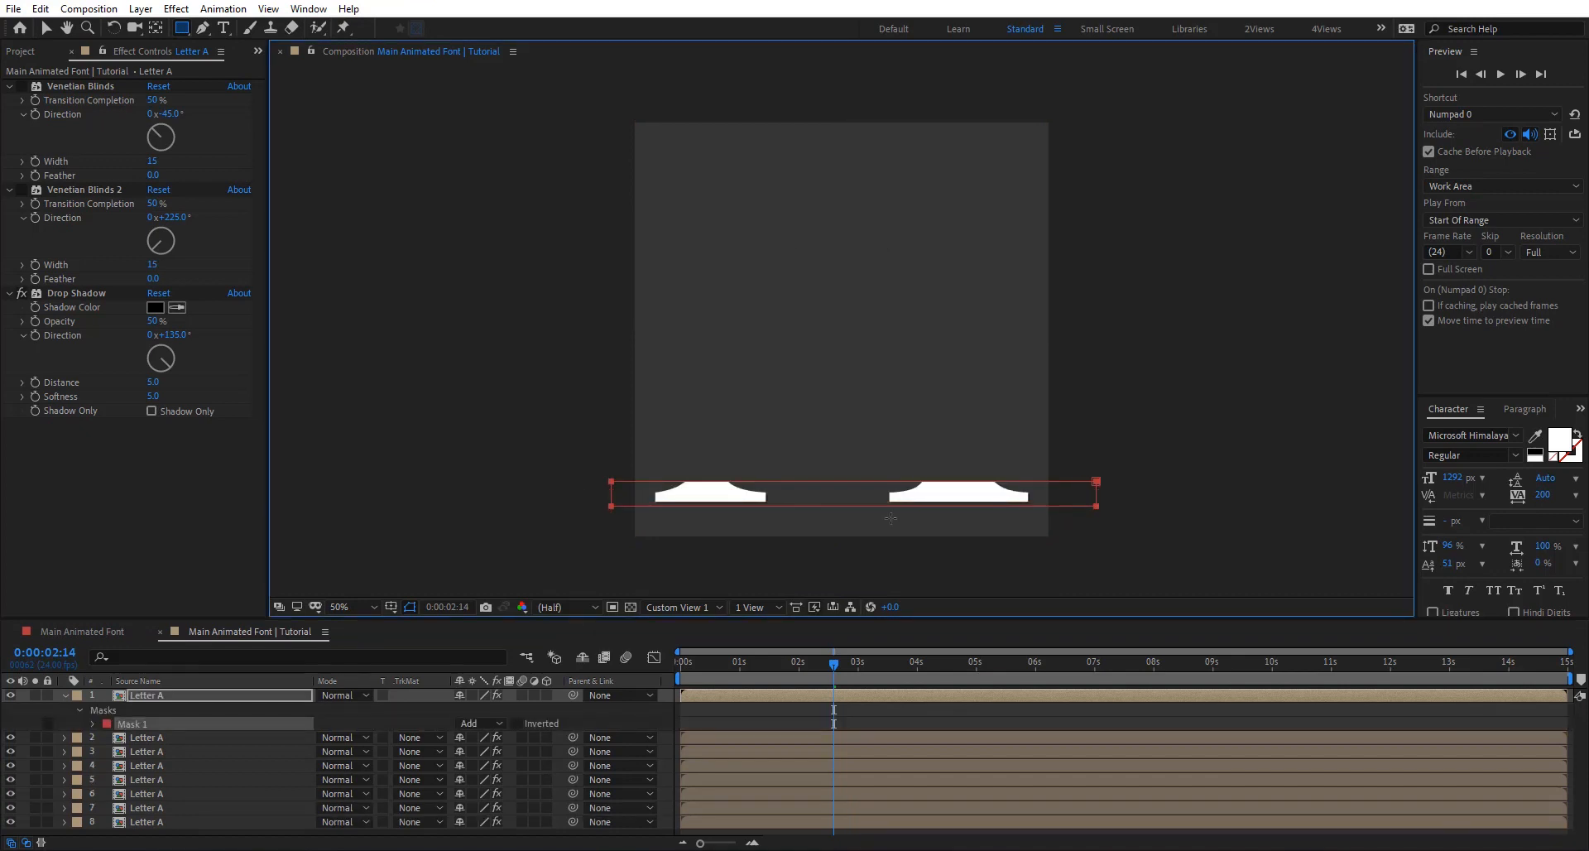
key("v")
left_click(778, 500)
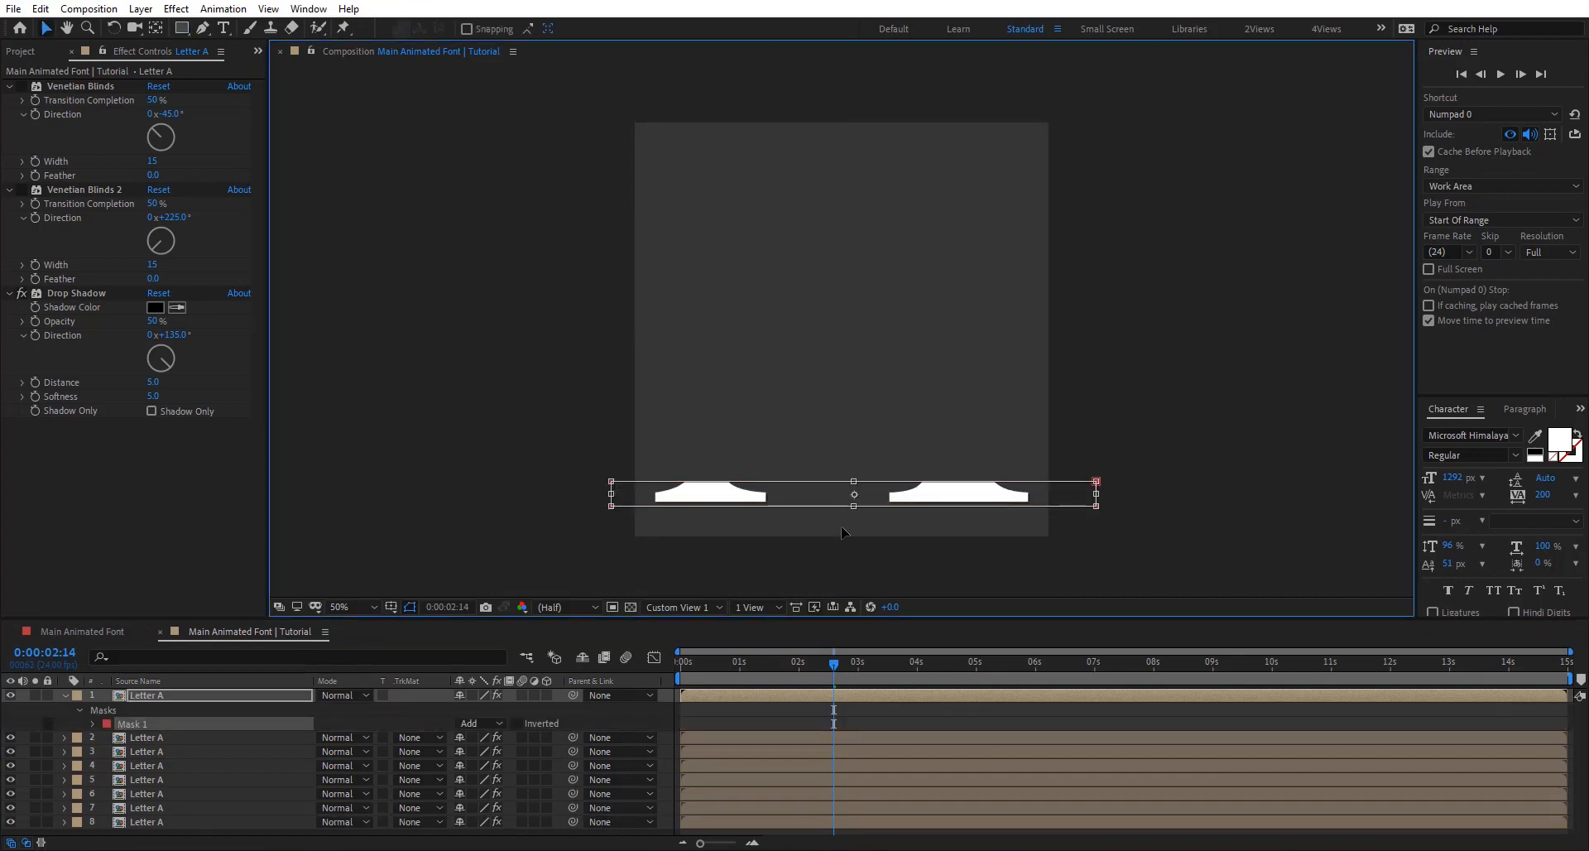
left_click_drag(842, 531, 827, 554)
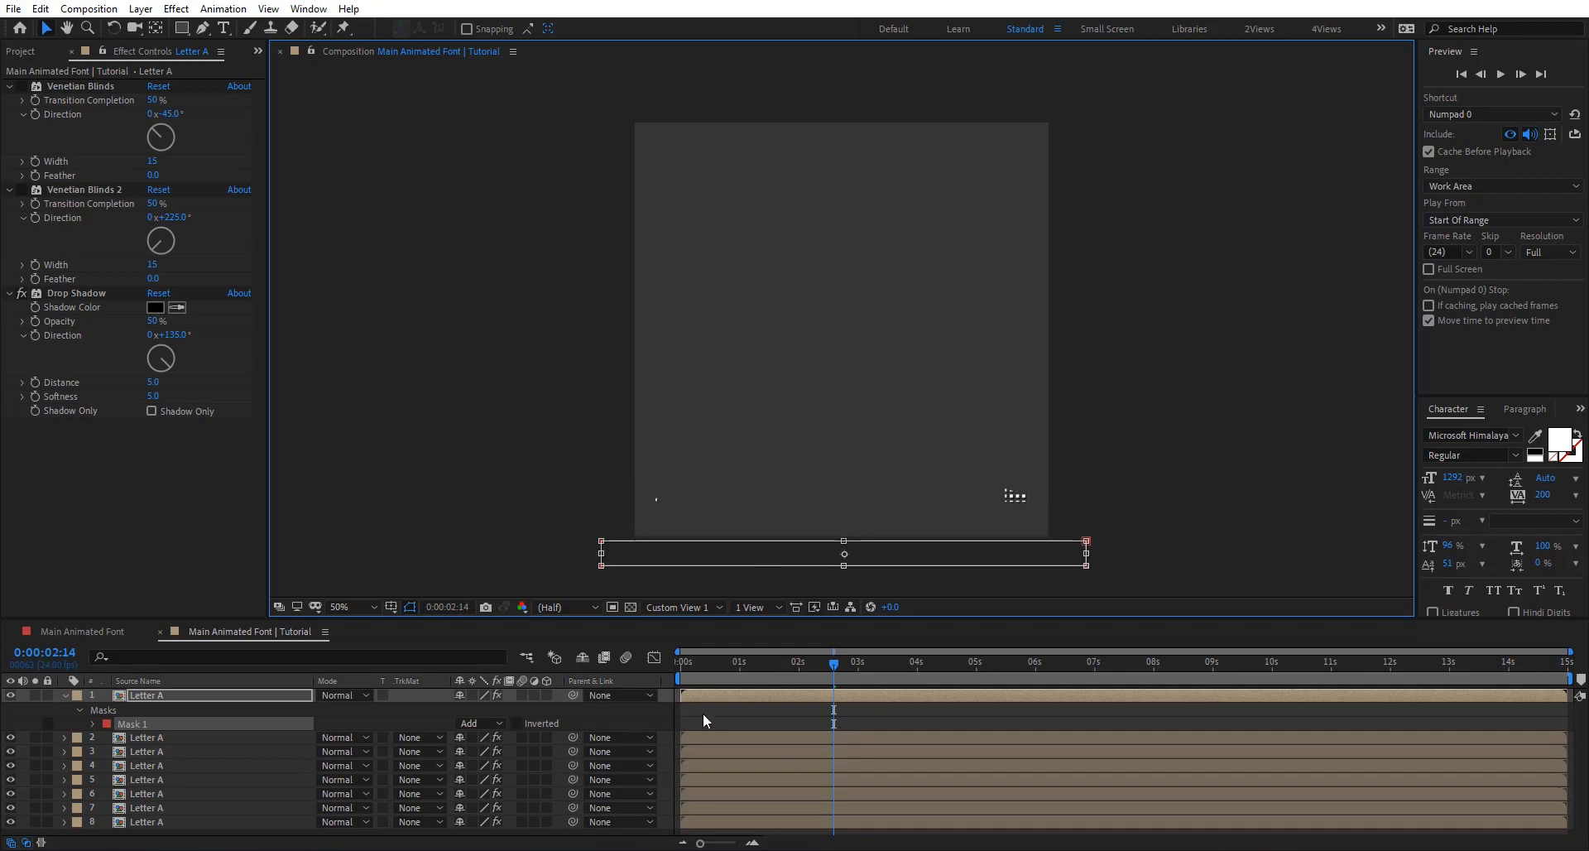
Step: Add a Mask Path keyframe at 0:00:00:00 for the top layer's new mask
left_click(62, 722)
key("Home")
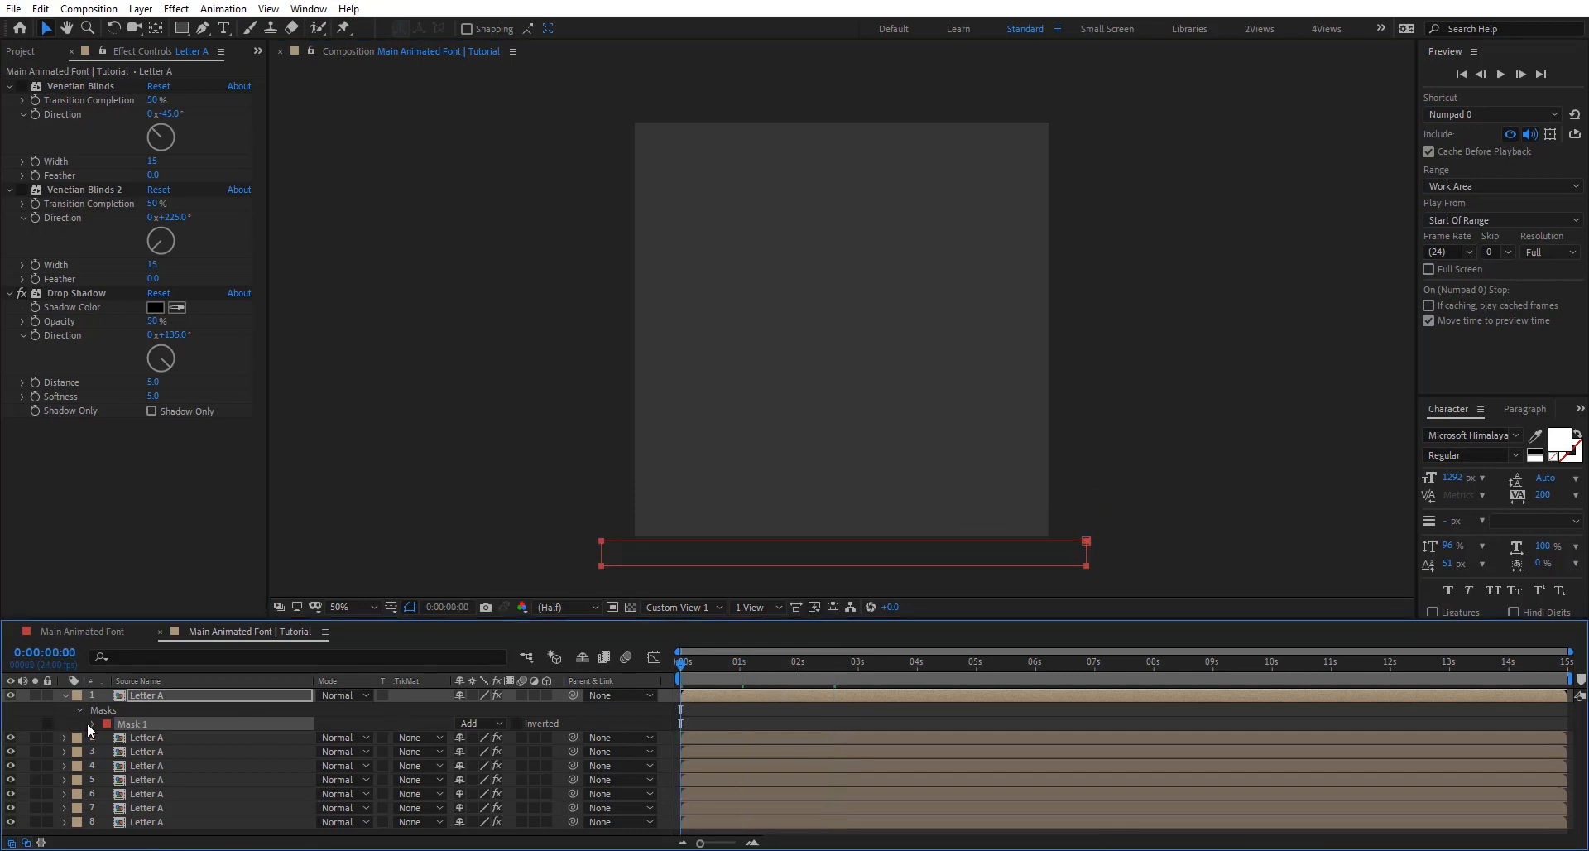
left_click(91, 723)
left_click(120, 736)
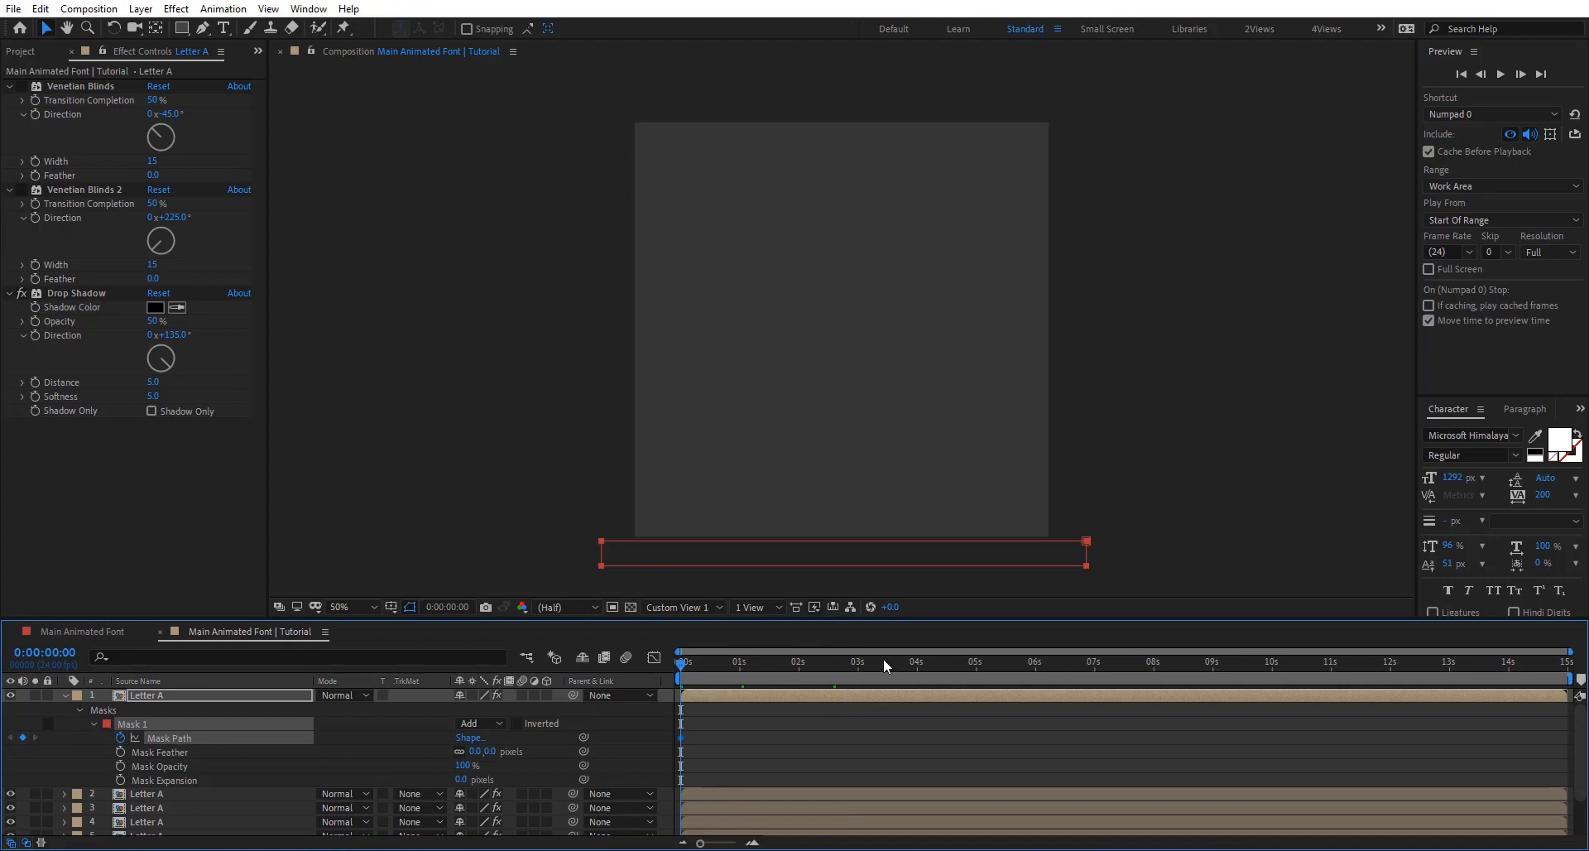
Step: Keyframe the mask strip raised to just above the letter's crossbar and place that keyframe a little past 3 seconds
left_click_drag(883, 658, 1192, 660)
left_click(1087, 543)
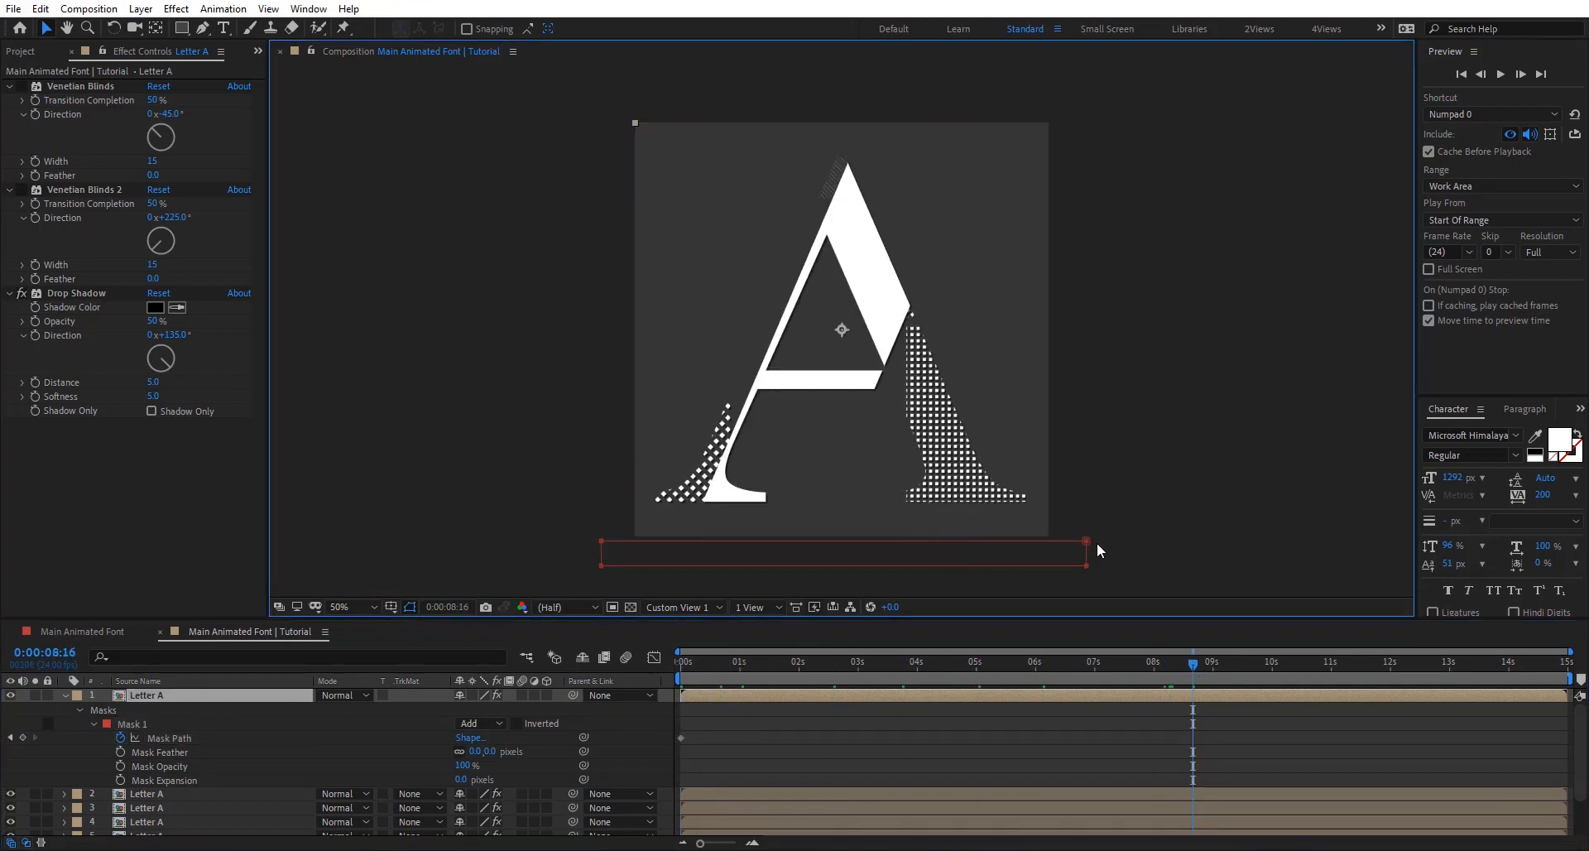
double_click(987, 552)
left_click_drag(967, 553, 972, 372)
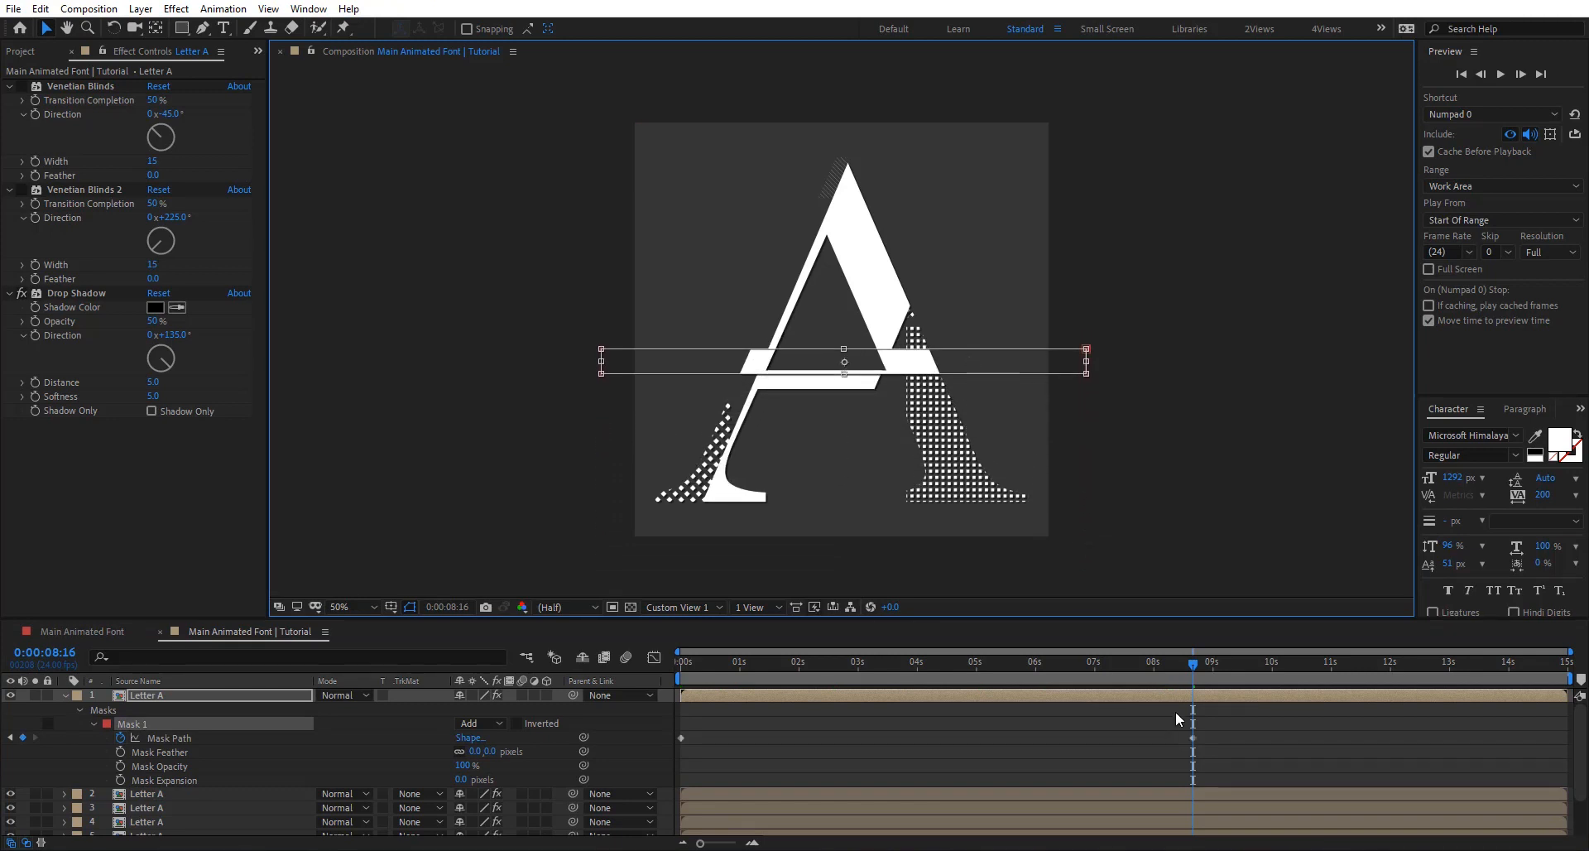
left_click_drag(1193, 738, 874, 738)
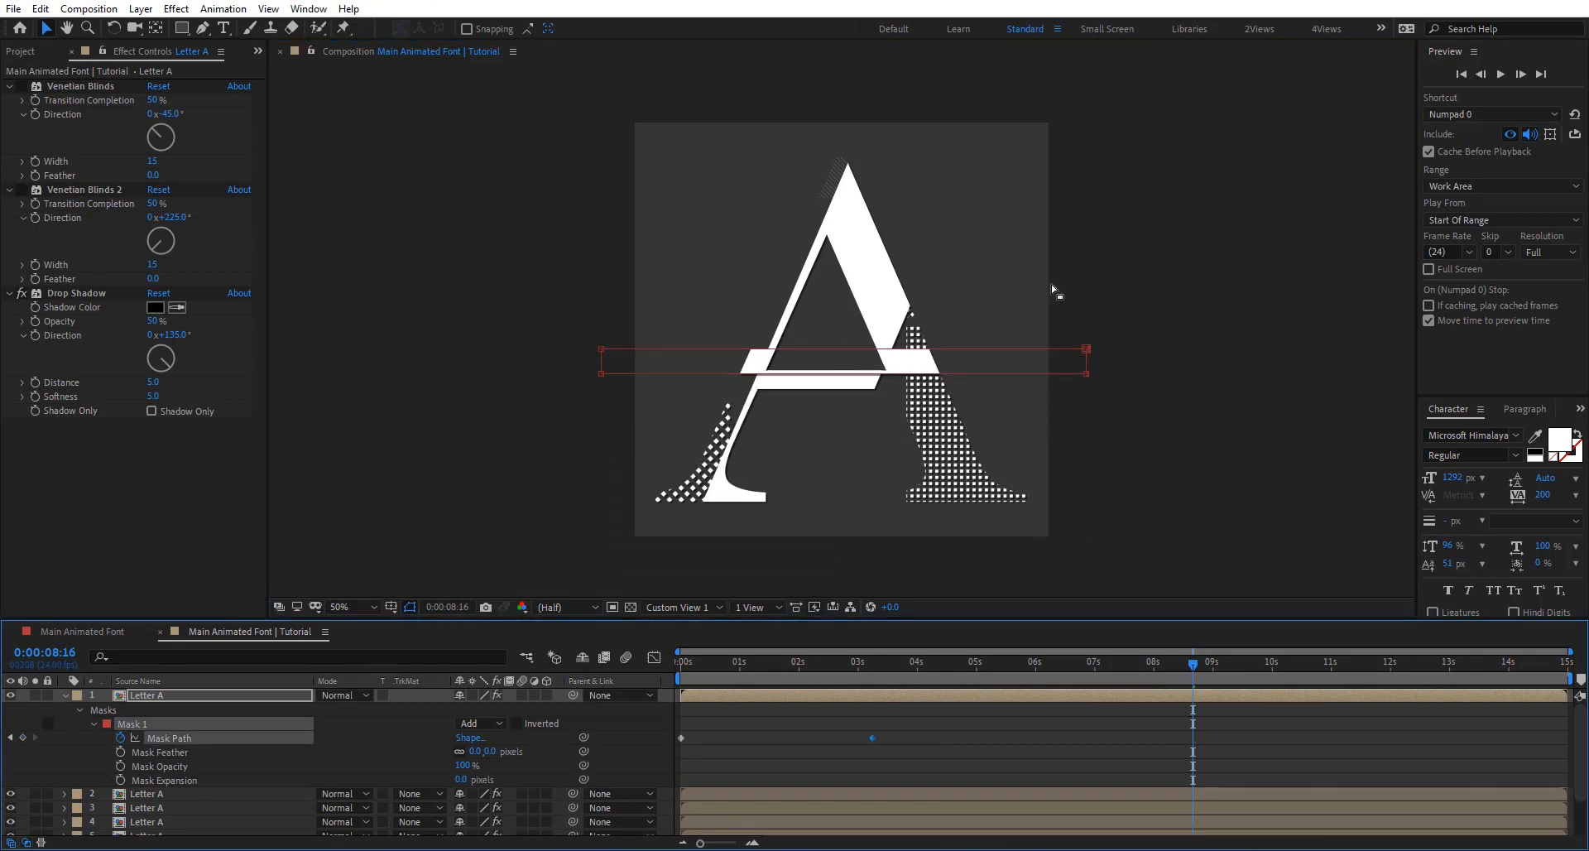
Step: At 0:00:08:16, heighten the mask strip above and below so it covers the whole crossbar and adjoining legs
left_click(1087, 359)
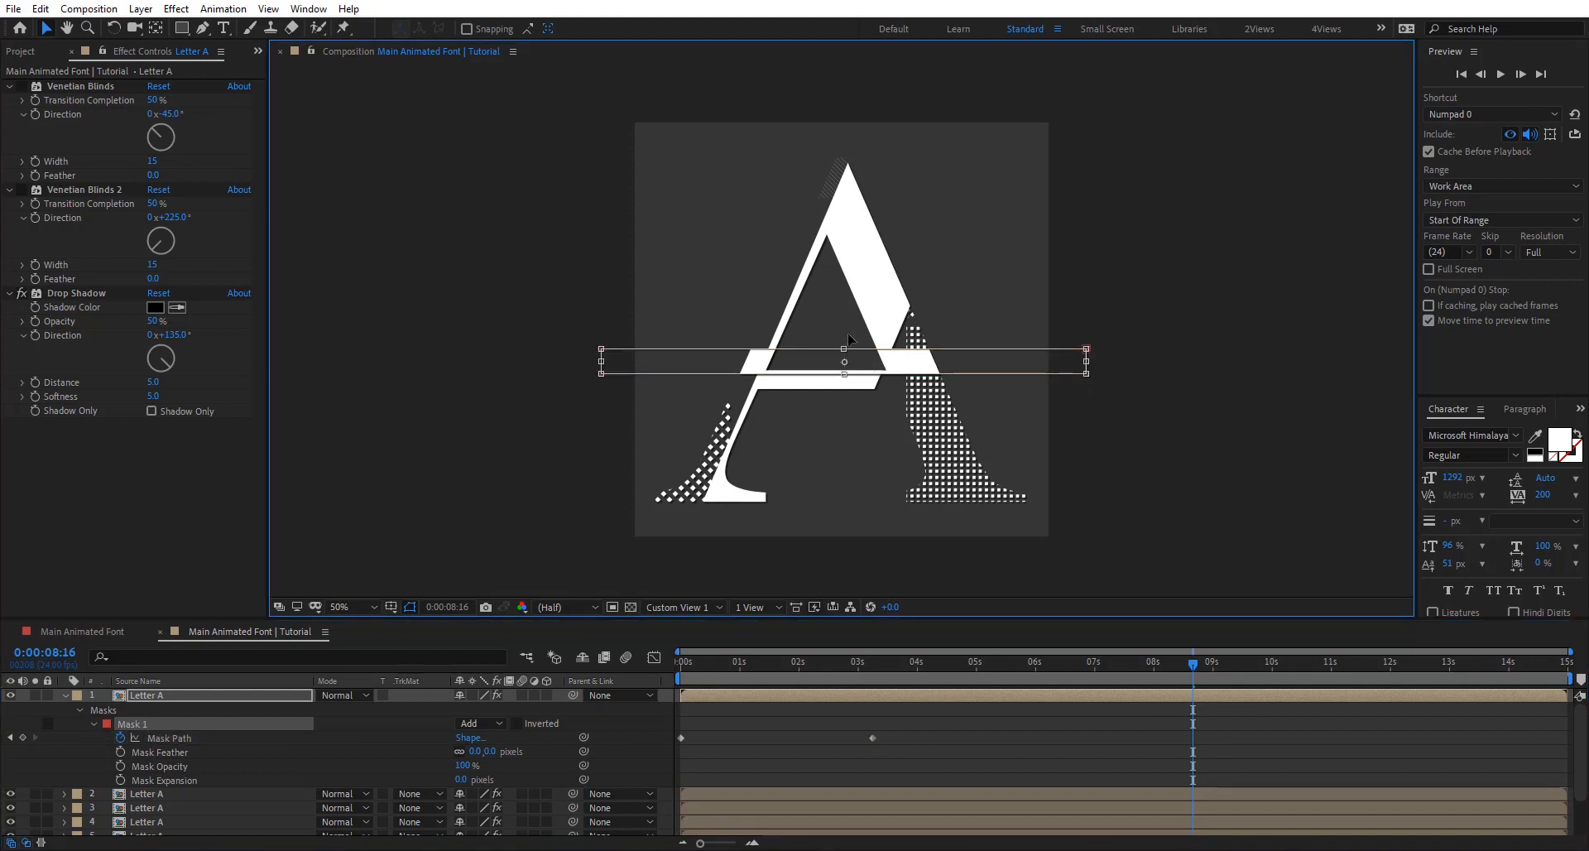
left_click_drag(846, 349, 851, 320)
left_click_drag(843, 377, 845, 410)
left_click_drag(843, 316, 843, 329)
Step: Set the top Letter A layer's Opacity to 81%
left_click(153, 692)
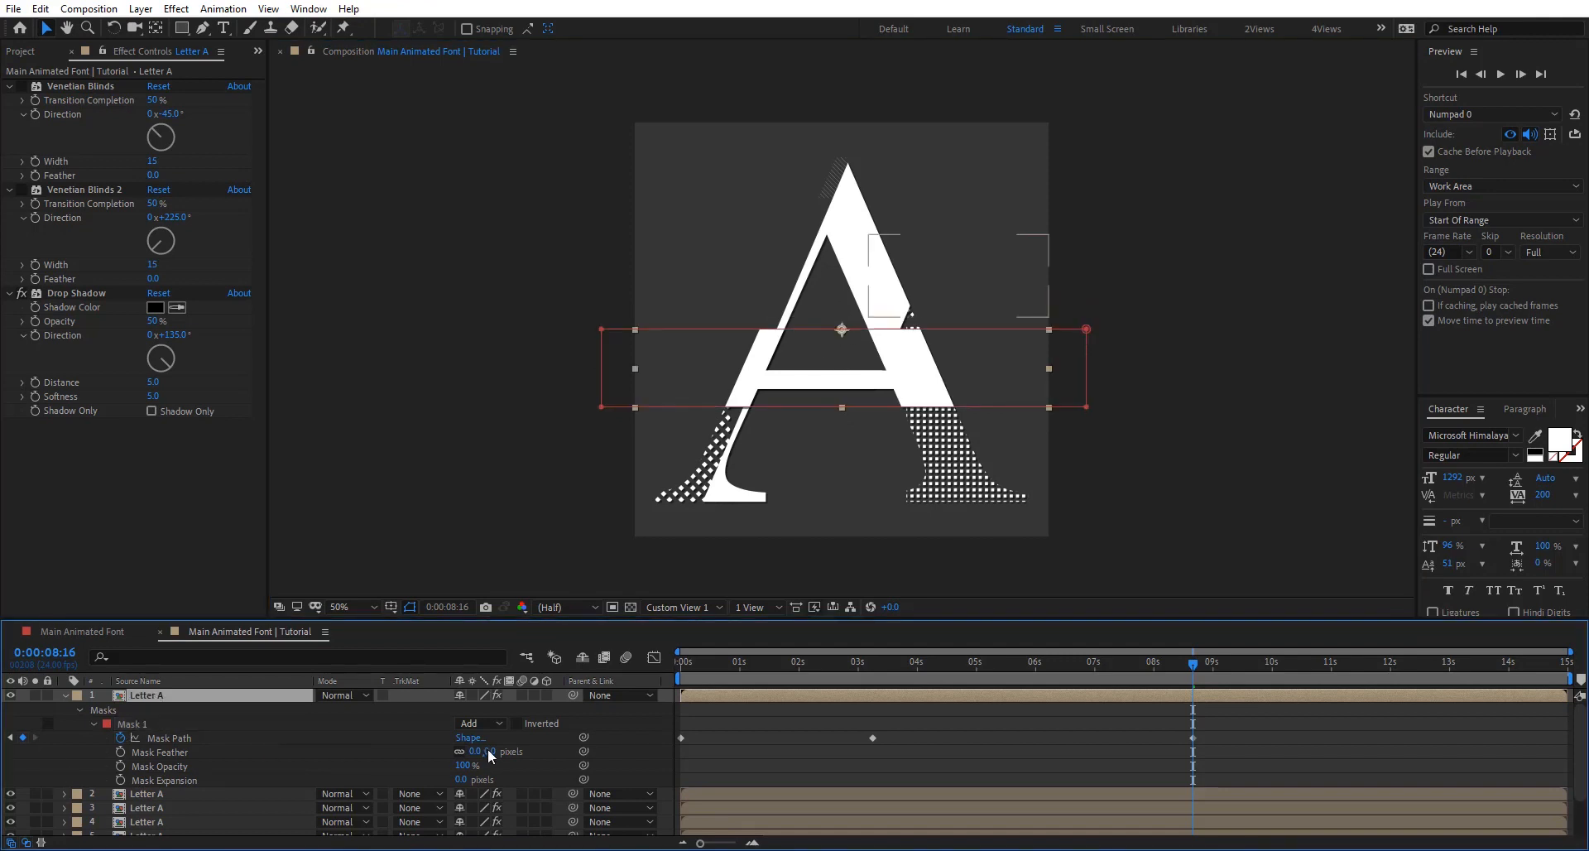
key("t")
left_click_drag(464, 709, 444, 702)
key("Return")
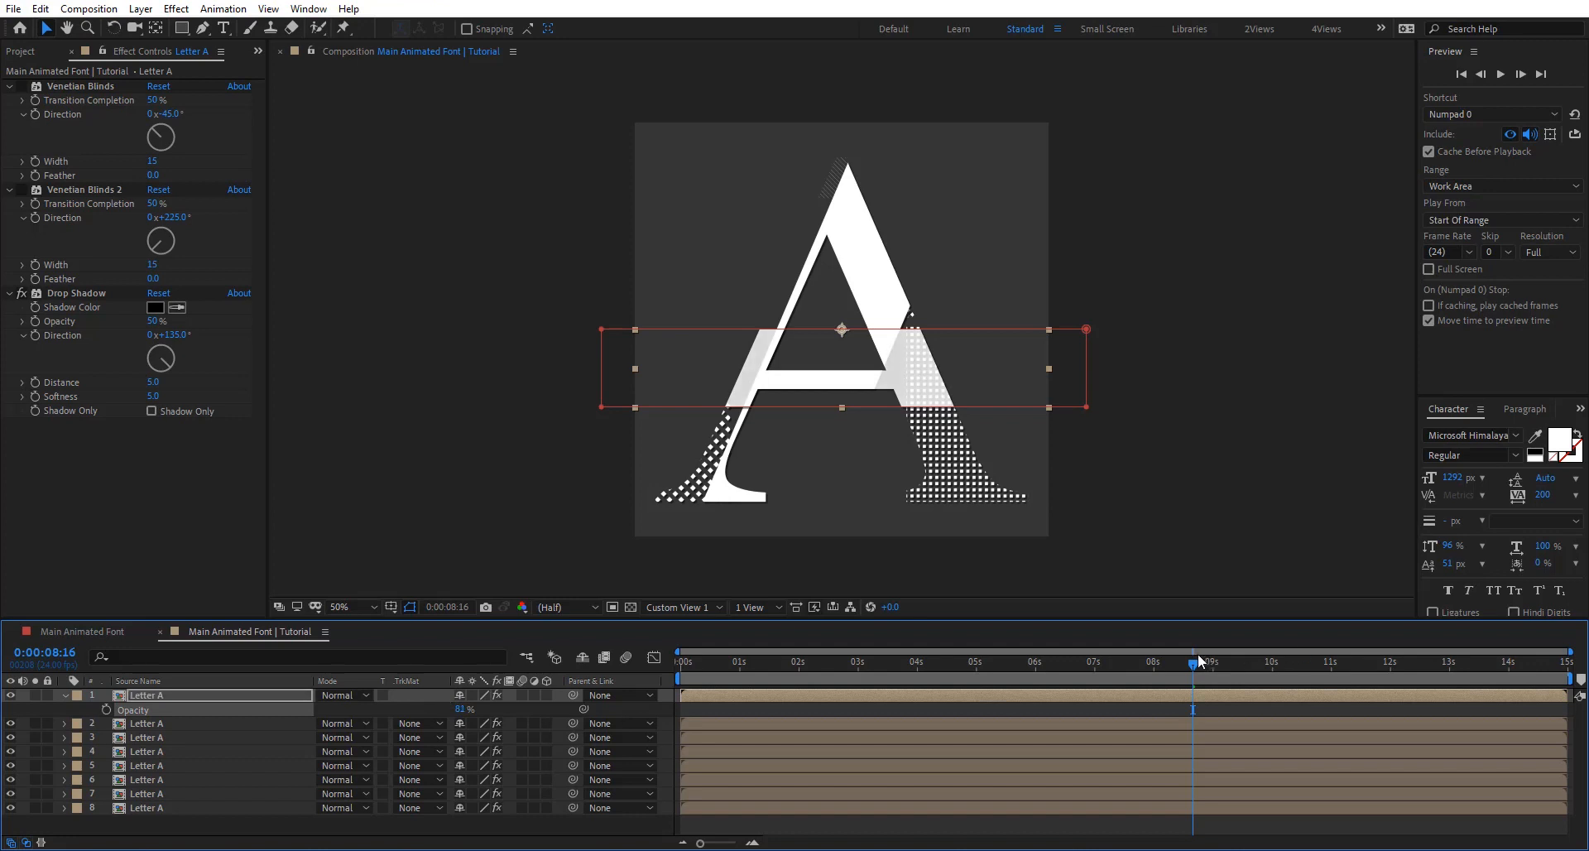
Step: Apply Easy Ease to all three Mask Path keyframes of the top Letter A layer
left_click_drag(1087, 666, 577, 674)
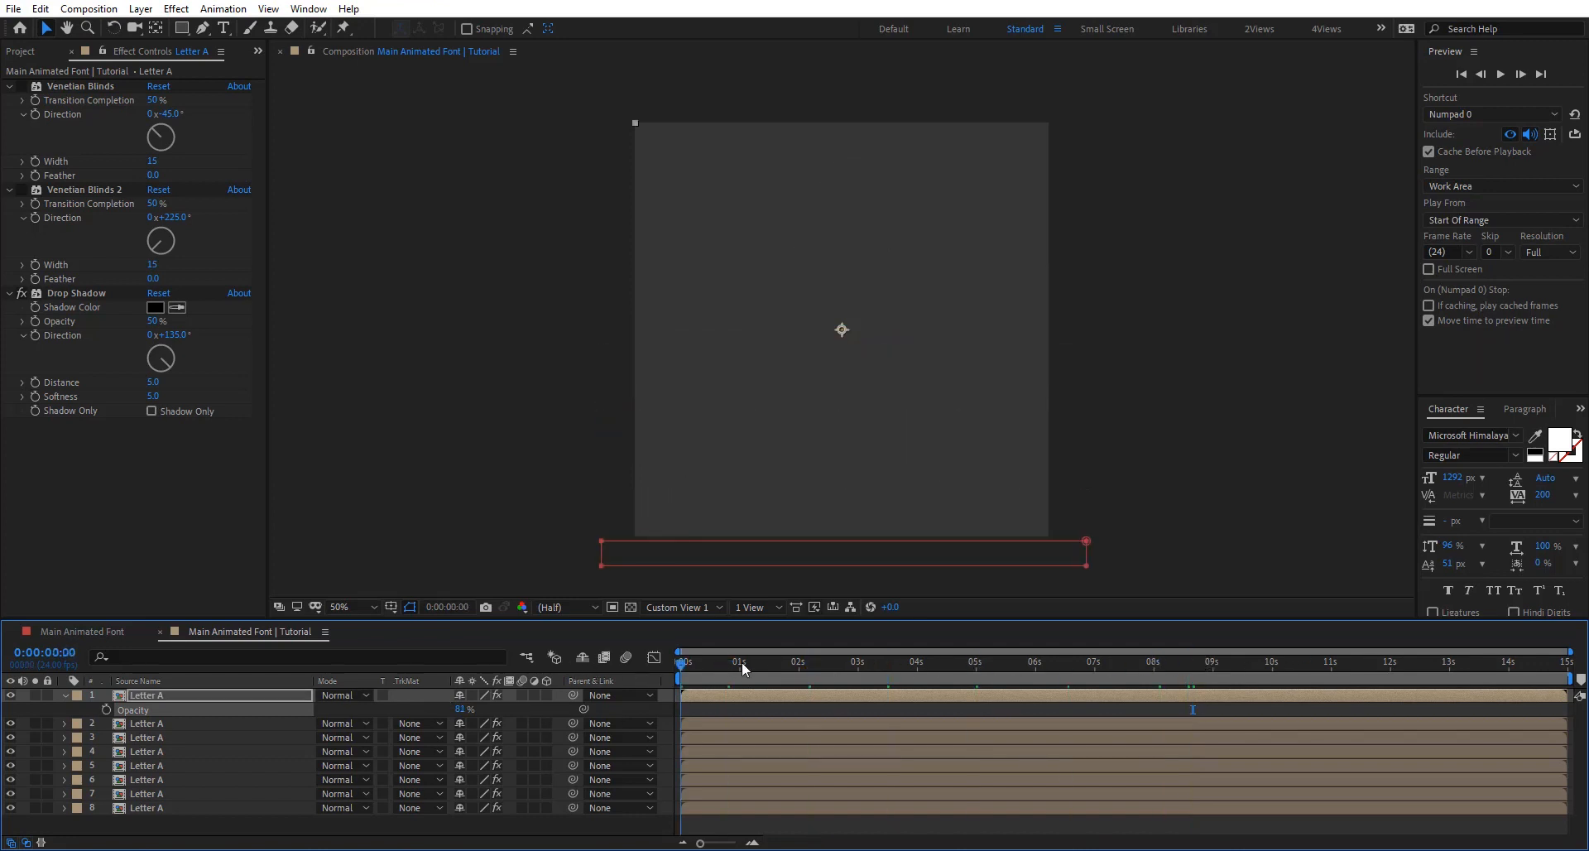
left_click_drag(742, 662, 960, 659)
key("m")
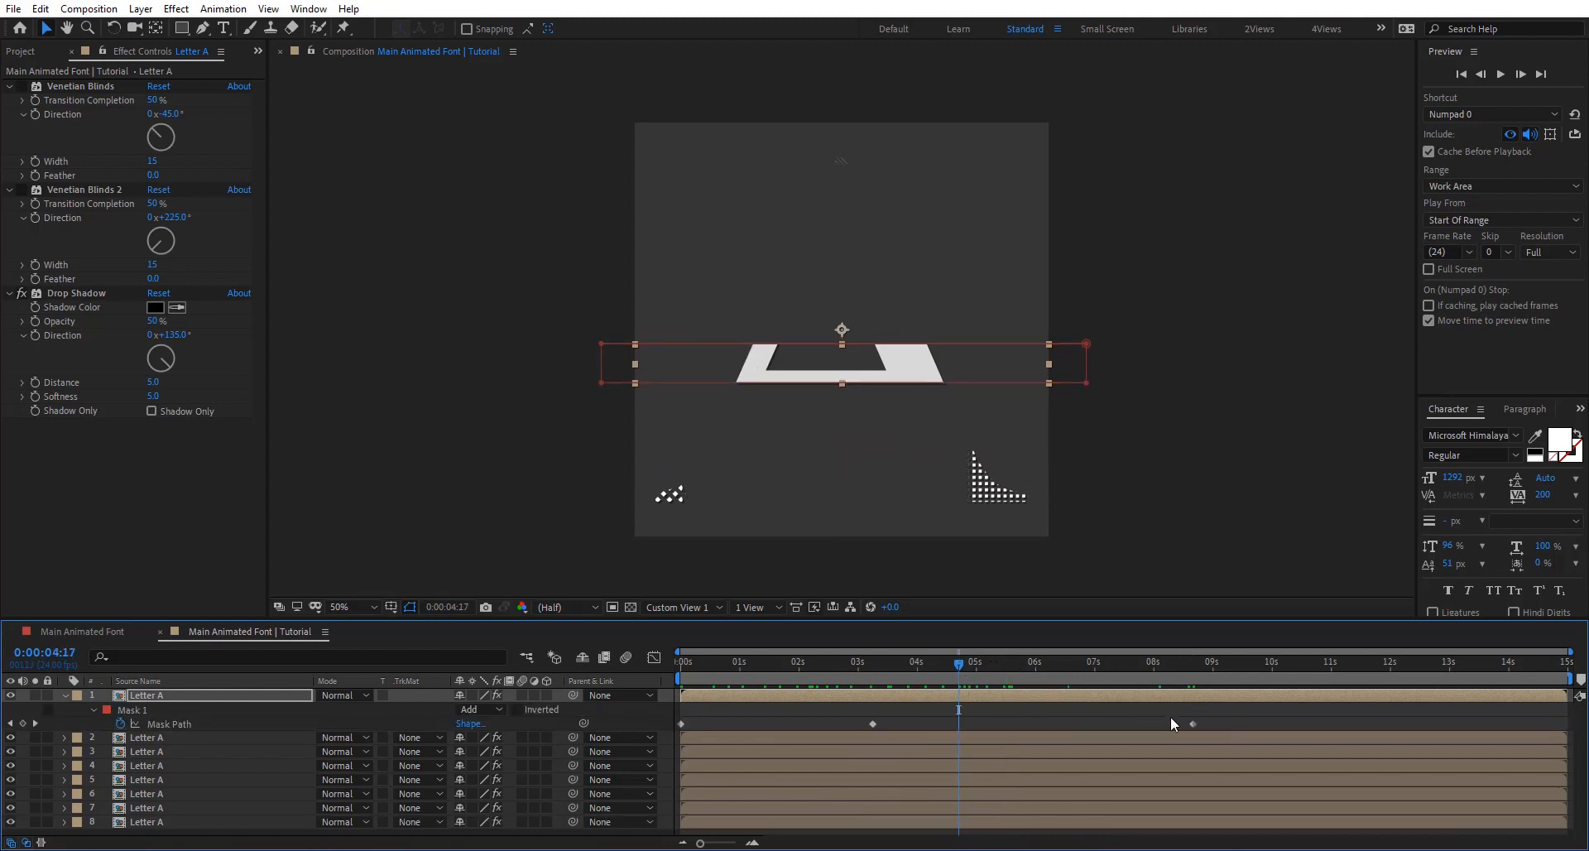
left_click_drag(1232, 718, 618, 733)
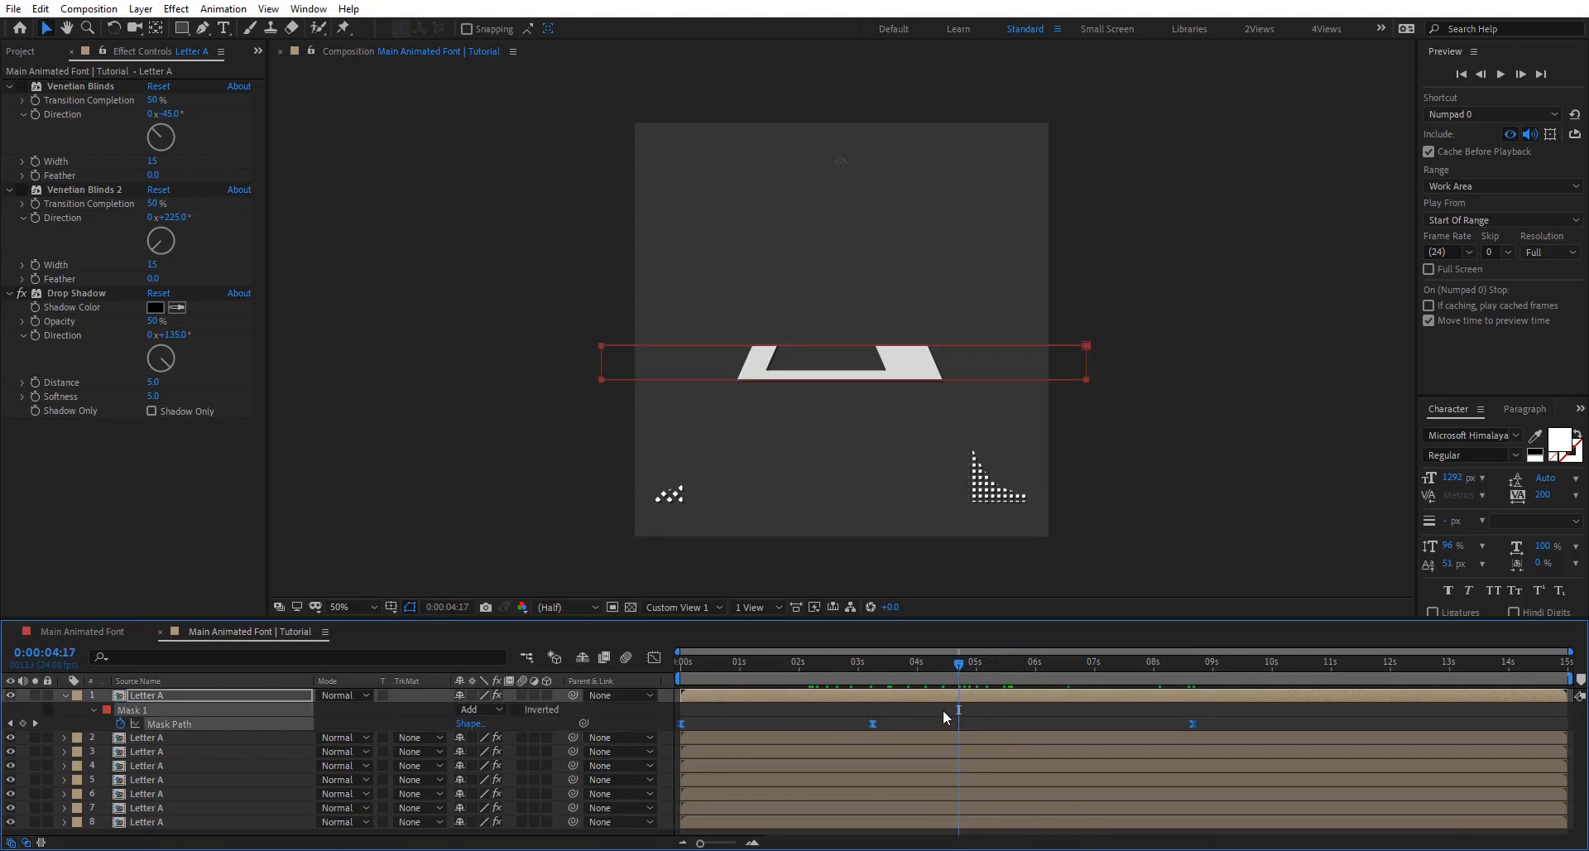
key("F9")
Step: Preview the letter animation from the start, checking how the semi-transparent crossbar strip overlaps the other sections
key("Home")
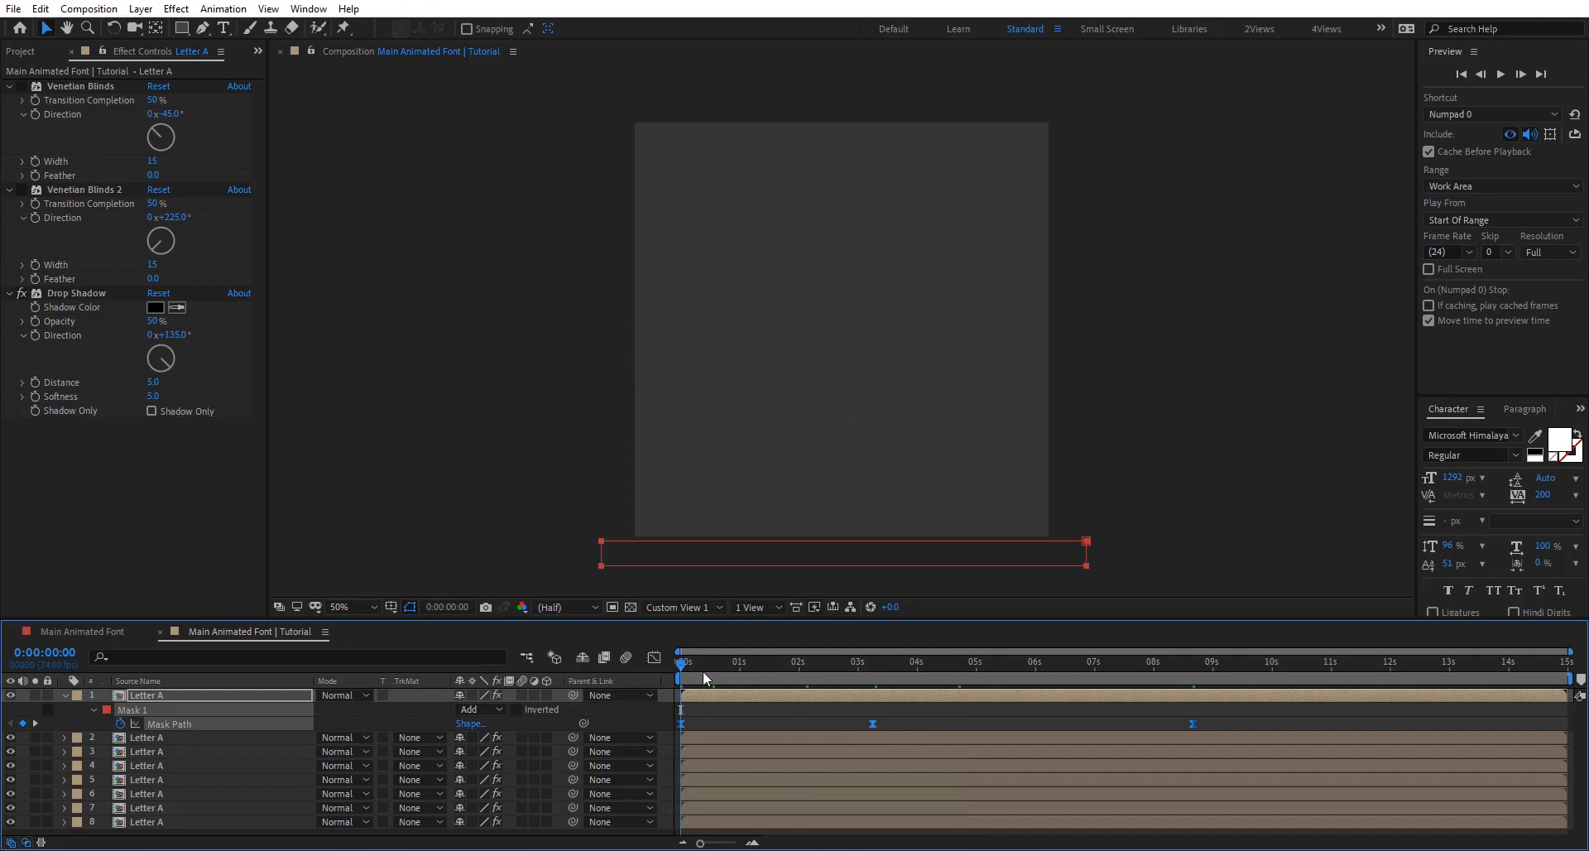
left_click_drag(693, 664, 1111, 673)
key("space")
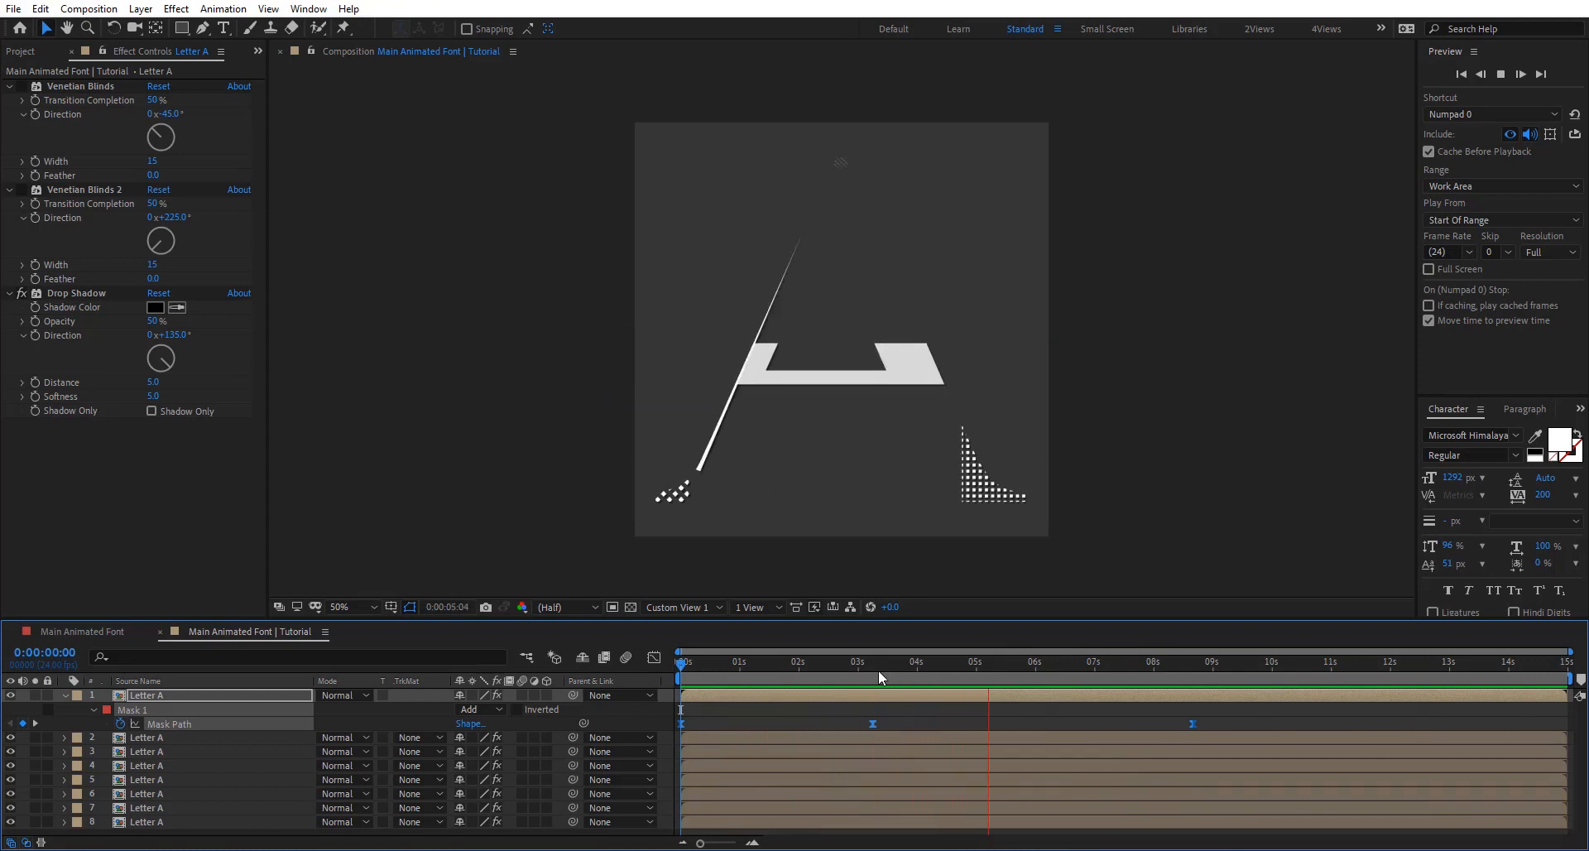
left_click_drag(877, 668, 1435, 699)
left_click(1160, 524)
left_click(1160, 524)
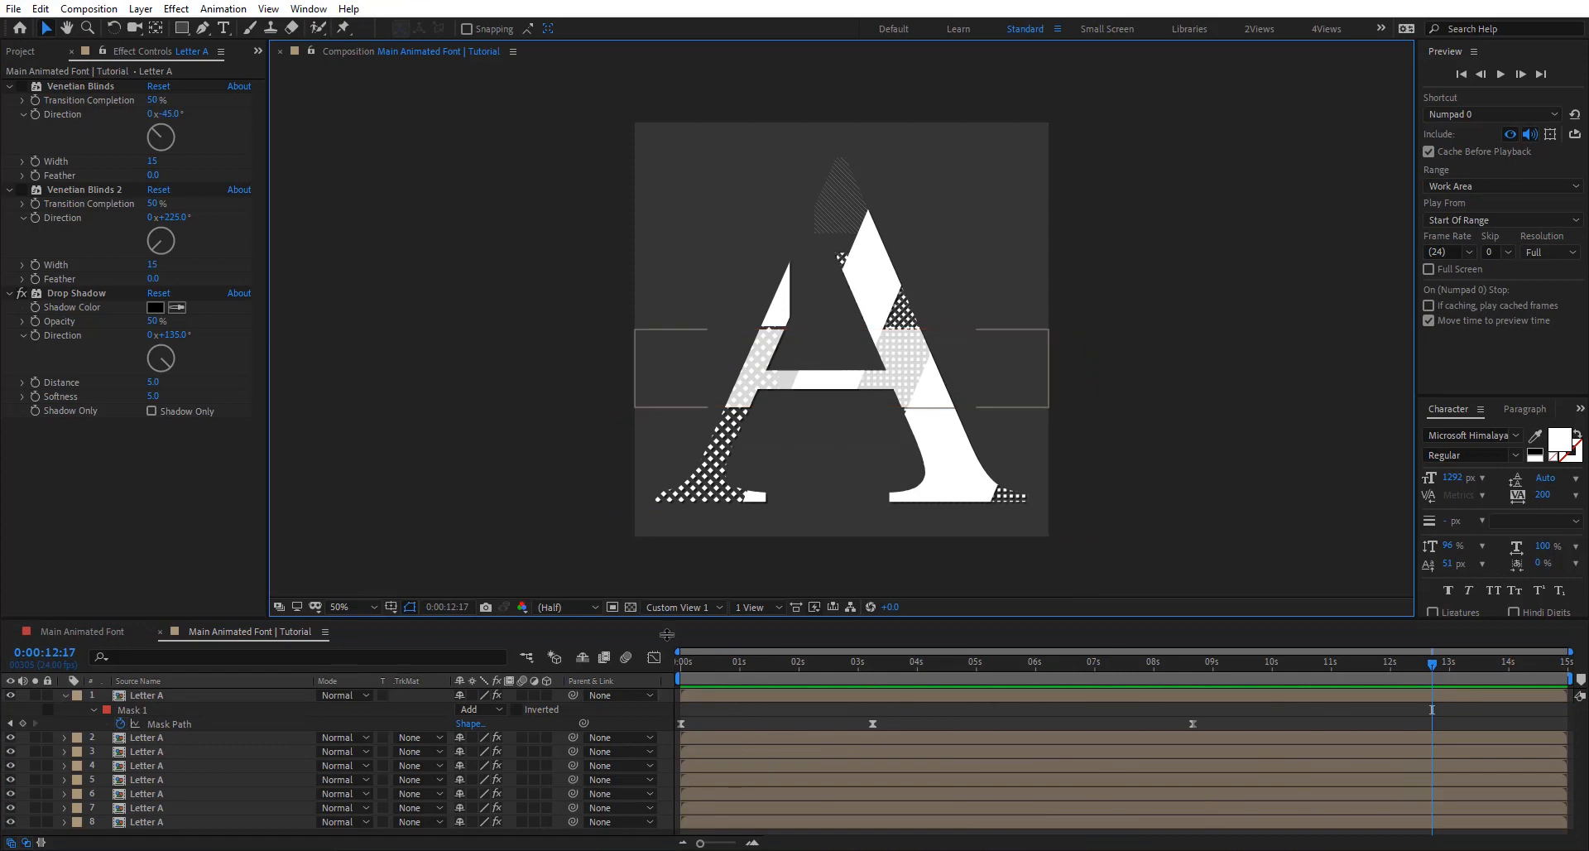
Step: Duplicate the top Letter A layer and pre-compose the copy as Letter A Grid, moving all attributes into the new composition
left_click(62, 696)
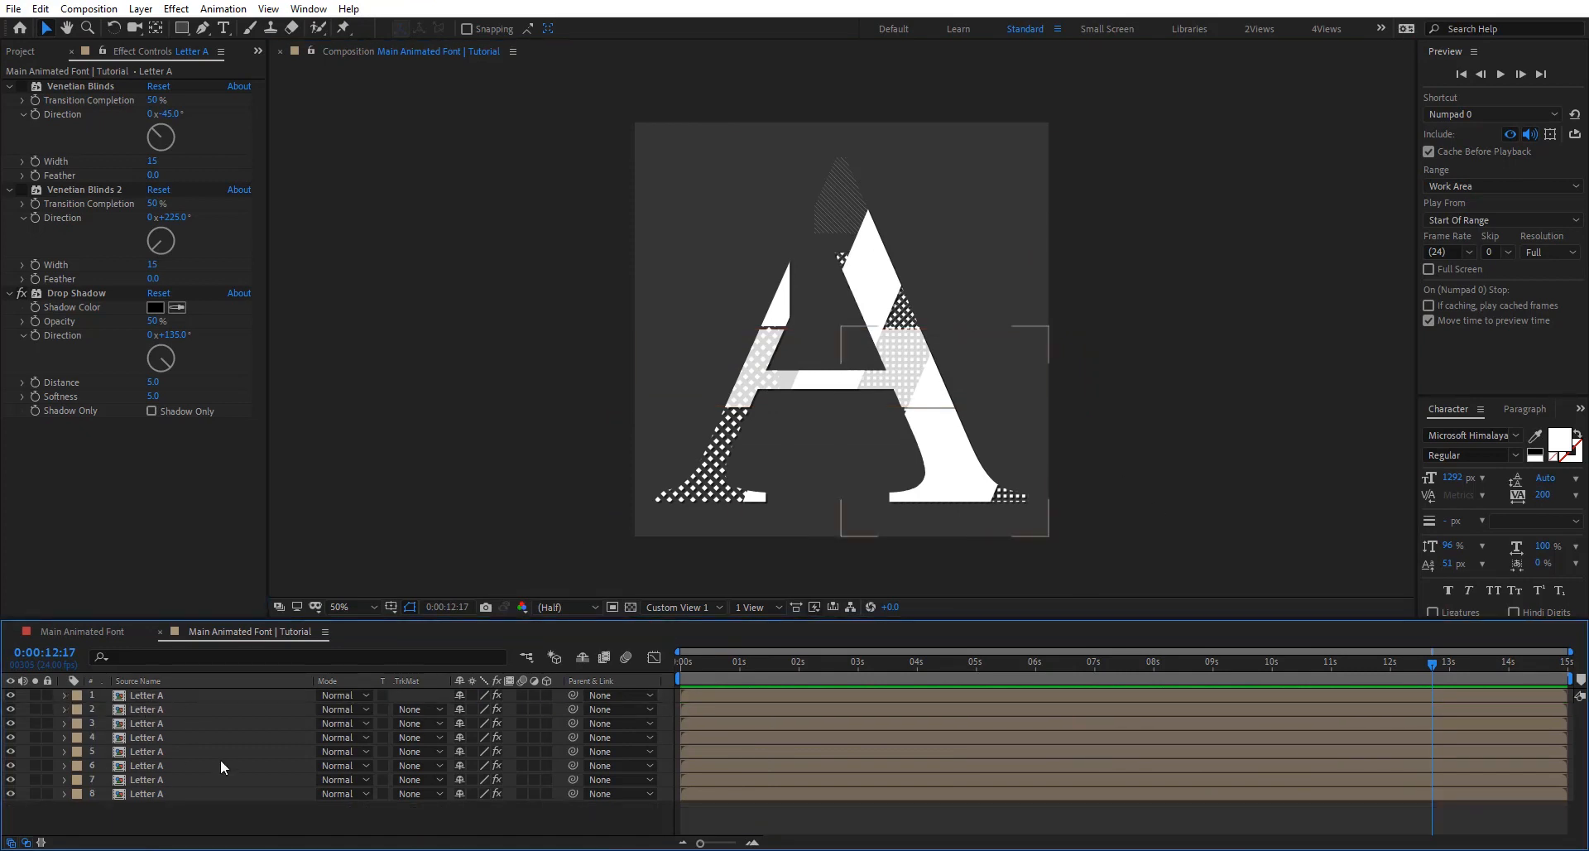
left_click(187, 692)
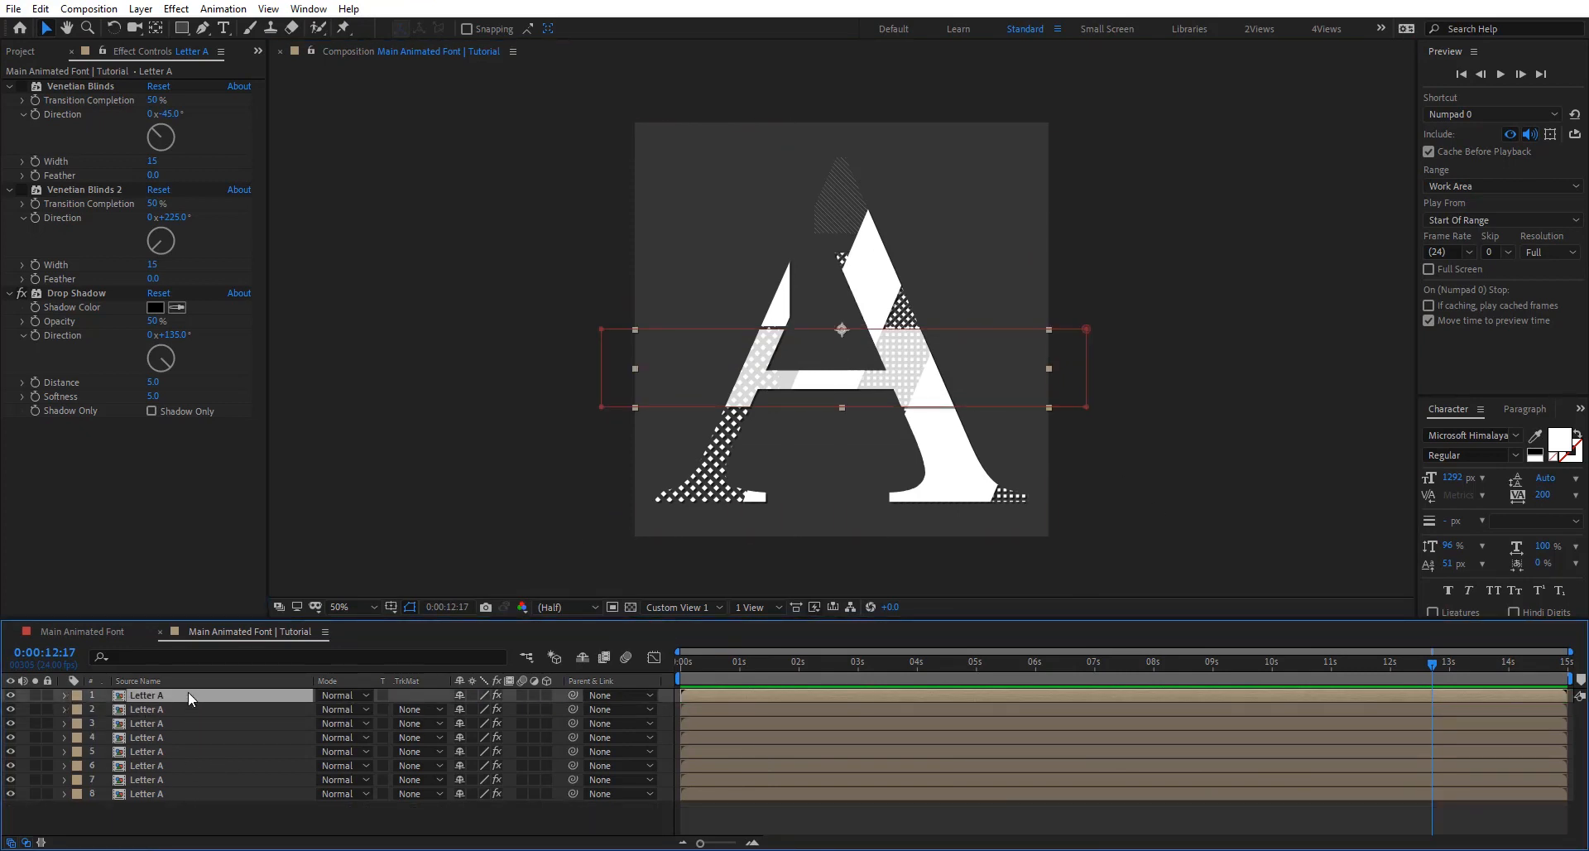
key("ctrl+d")
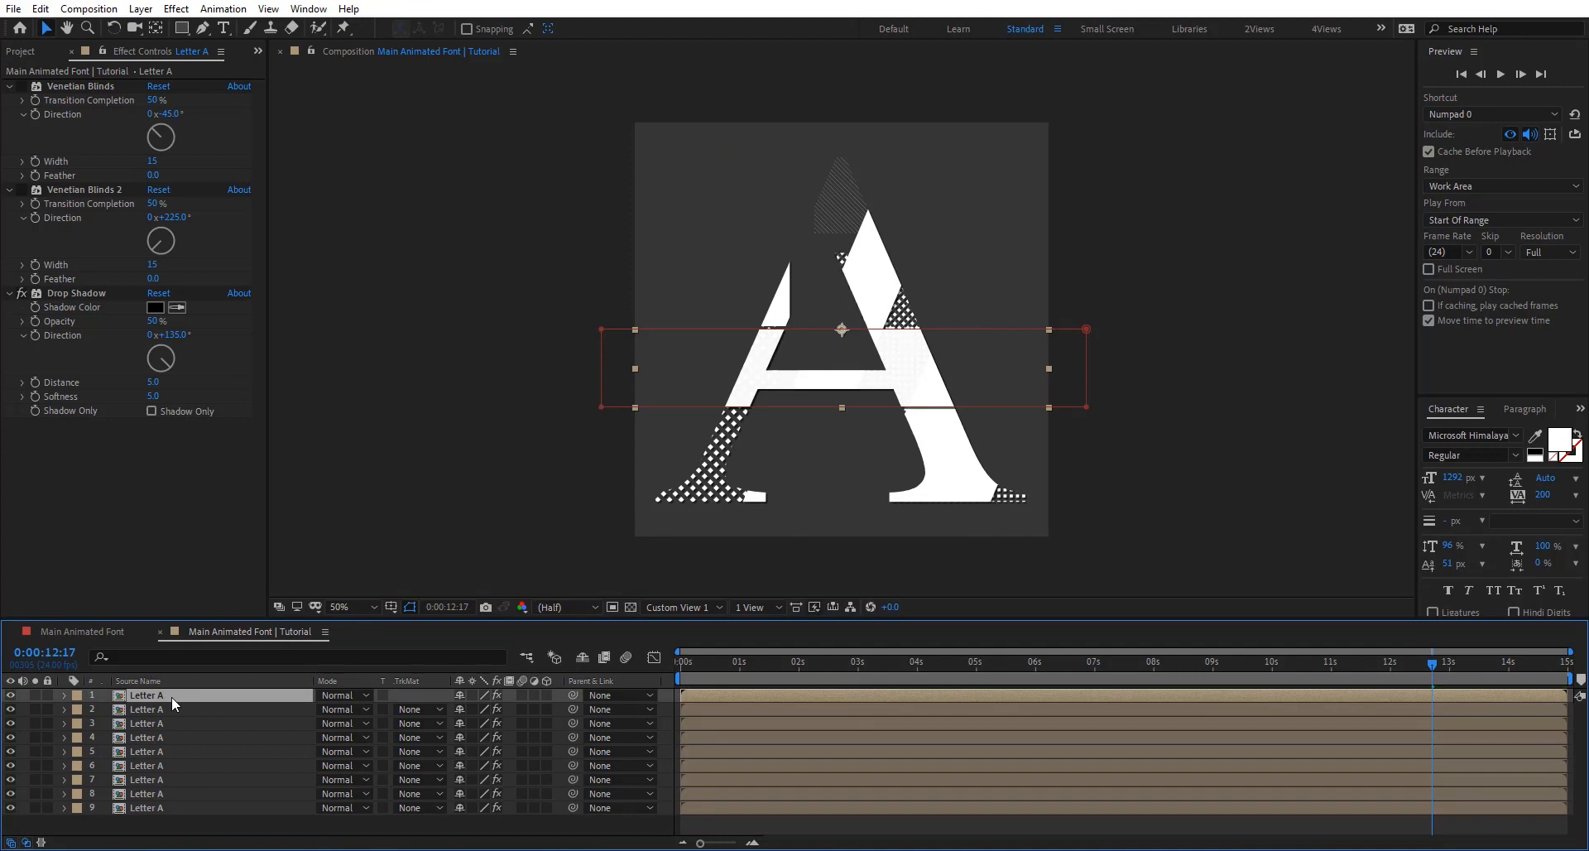
key("ctrl+shift+c")
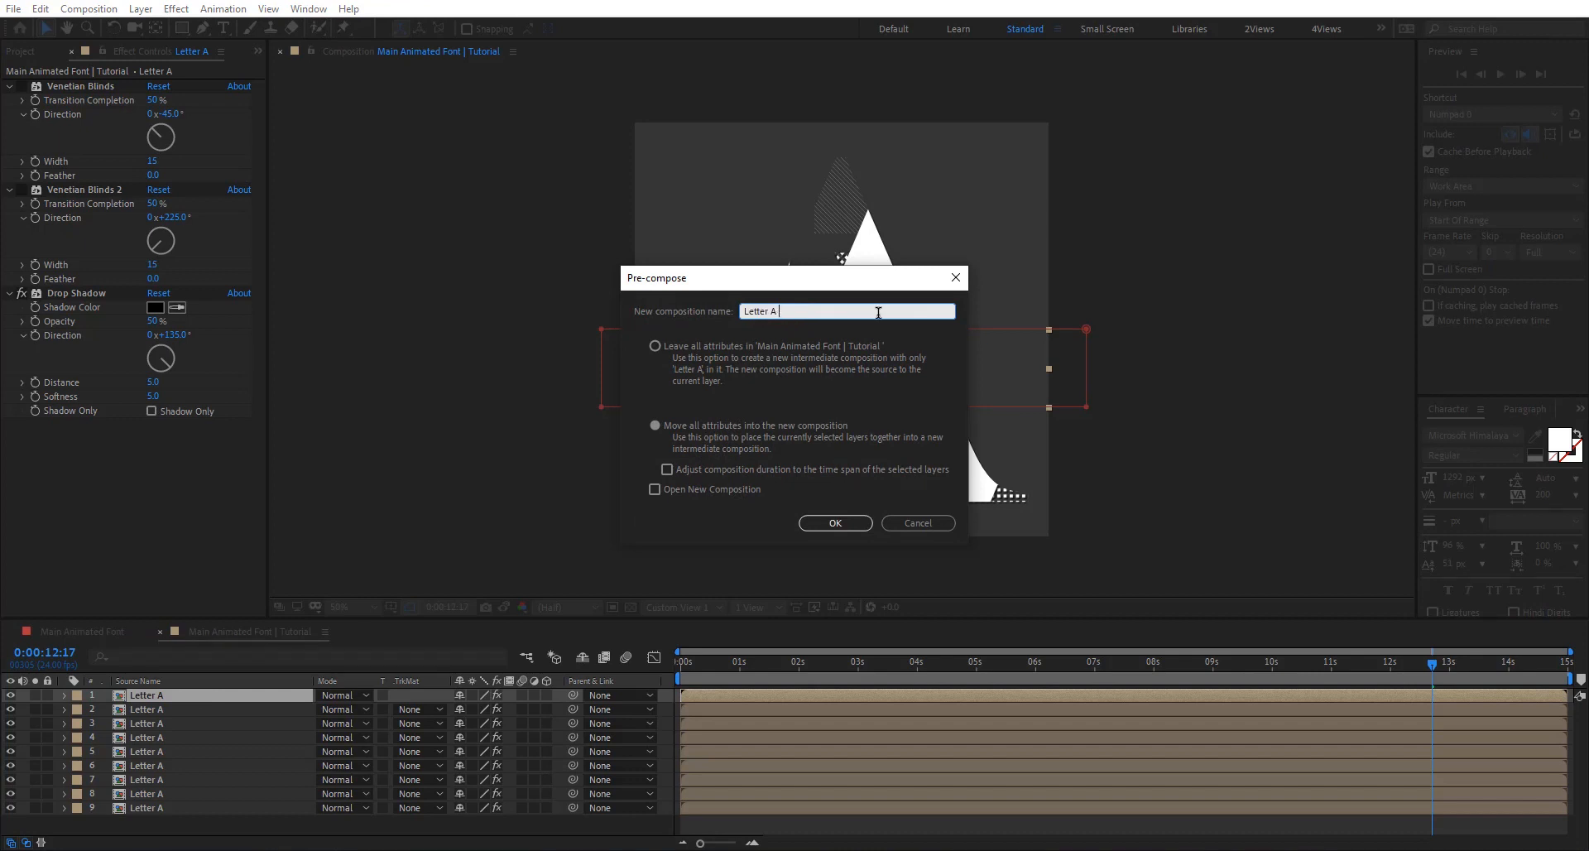
key("Return")
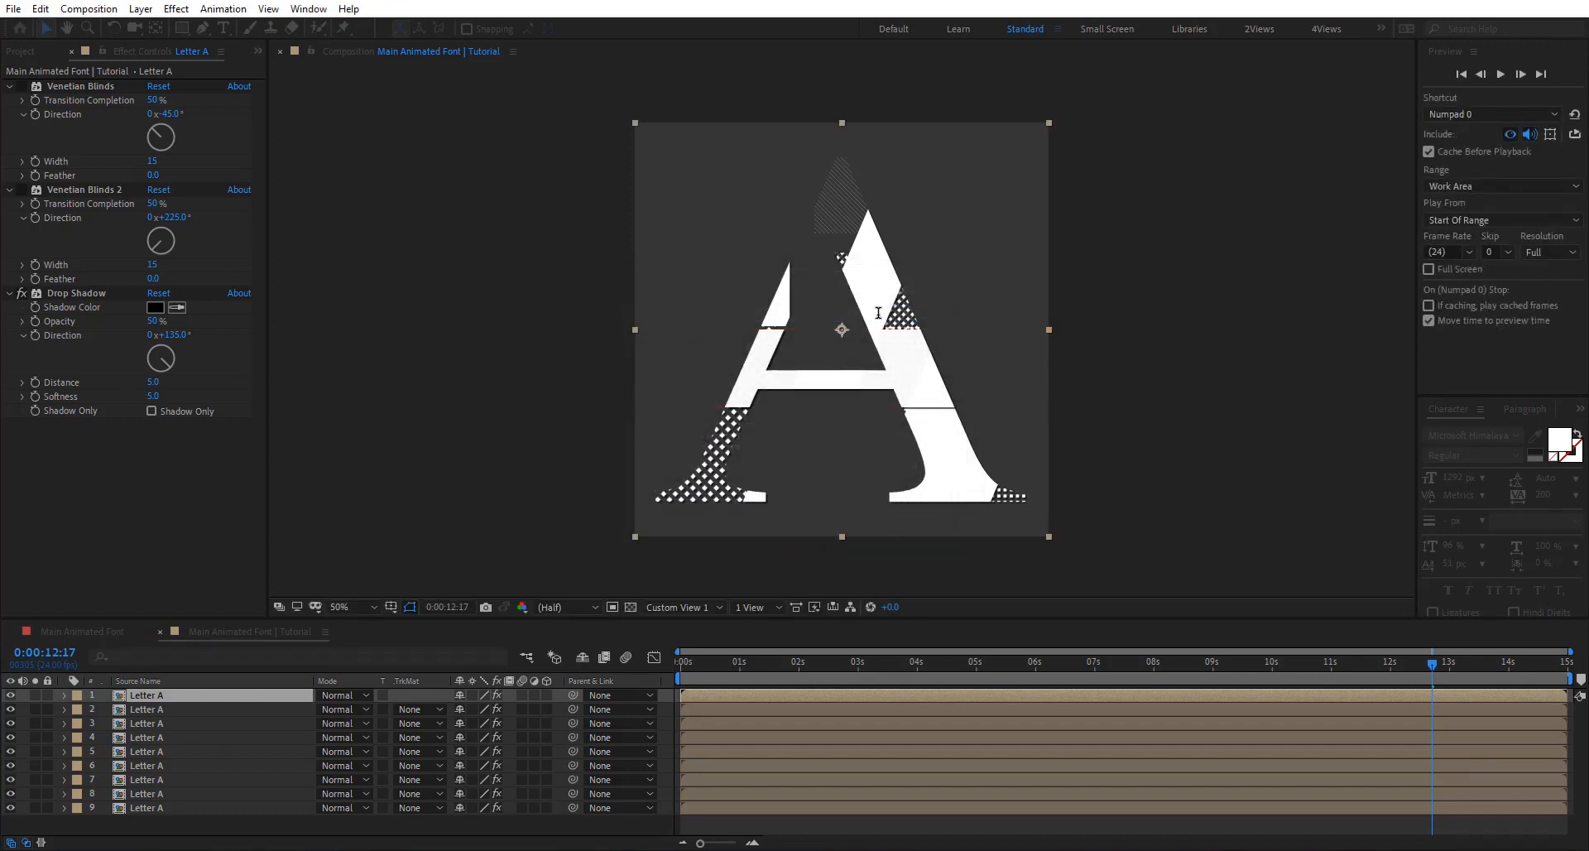
Step: Open the Letter A Grid composition and delete both Venetian Blinds effects and the Drop Shadow from its layer
double_click(176, 694)
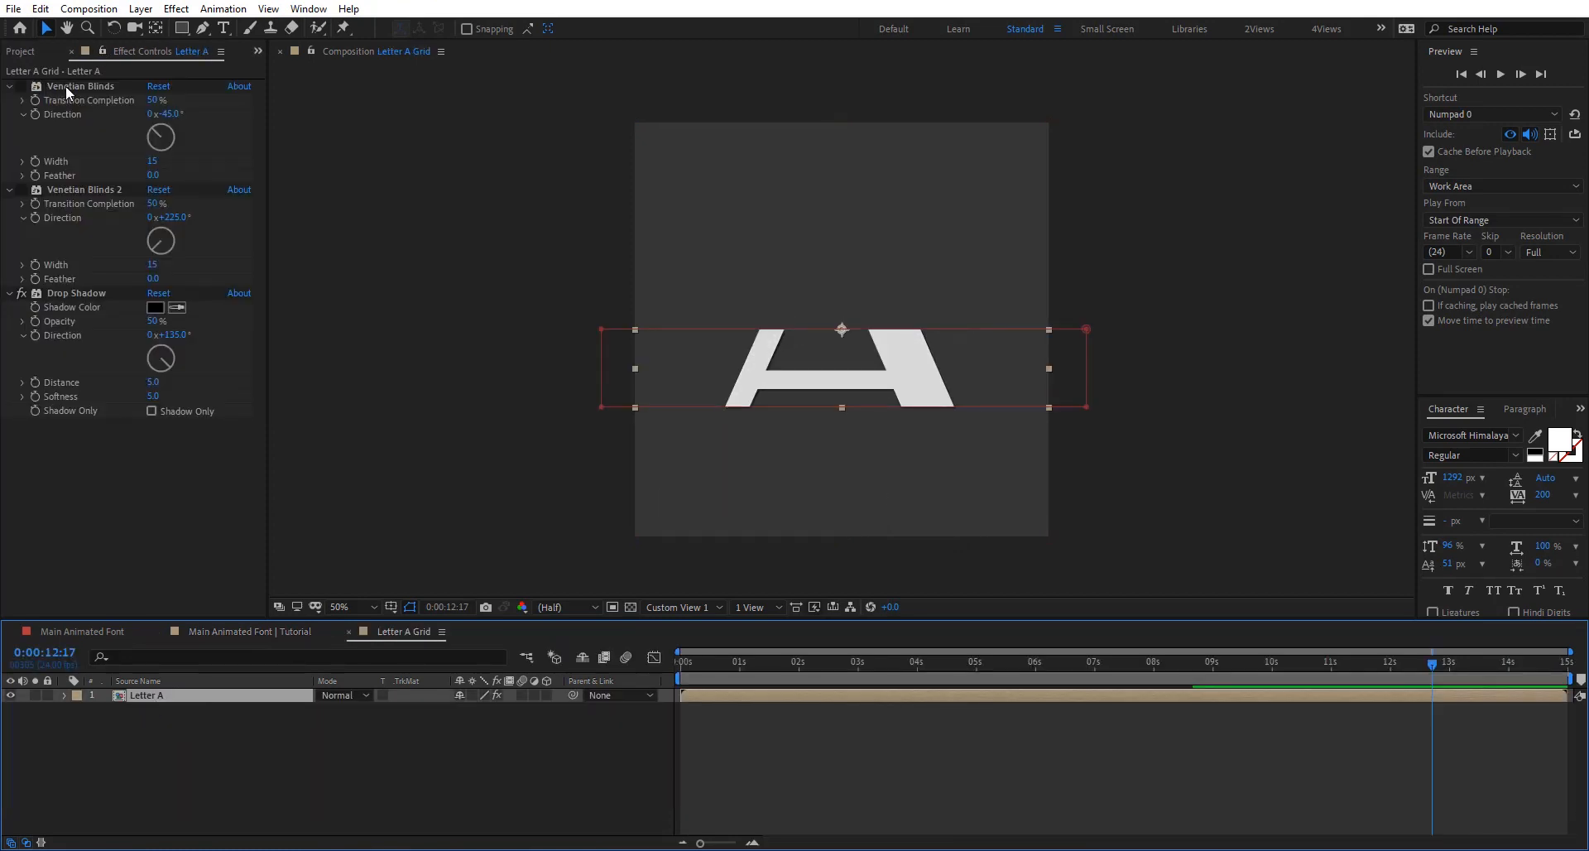
left_click(66, 86)
left_click(88, 292, "shift")
key("Delete")
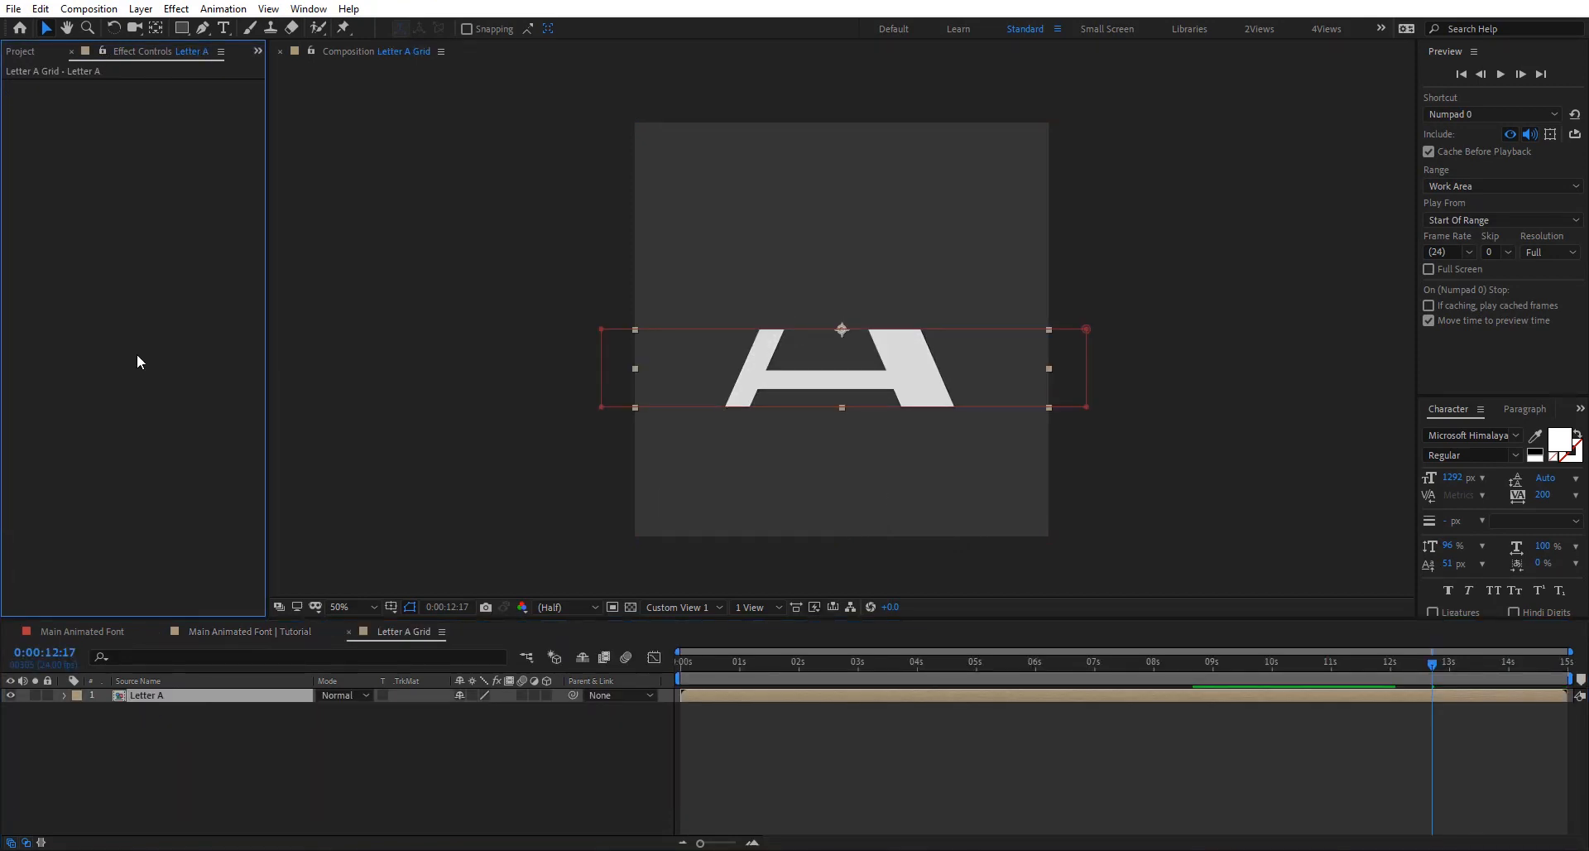
Step: Delete Mask 1 with its animated path from the Letter A layer in the Letter A Grid composition
key("m")
left_click(143, 712)
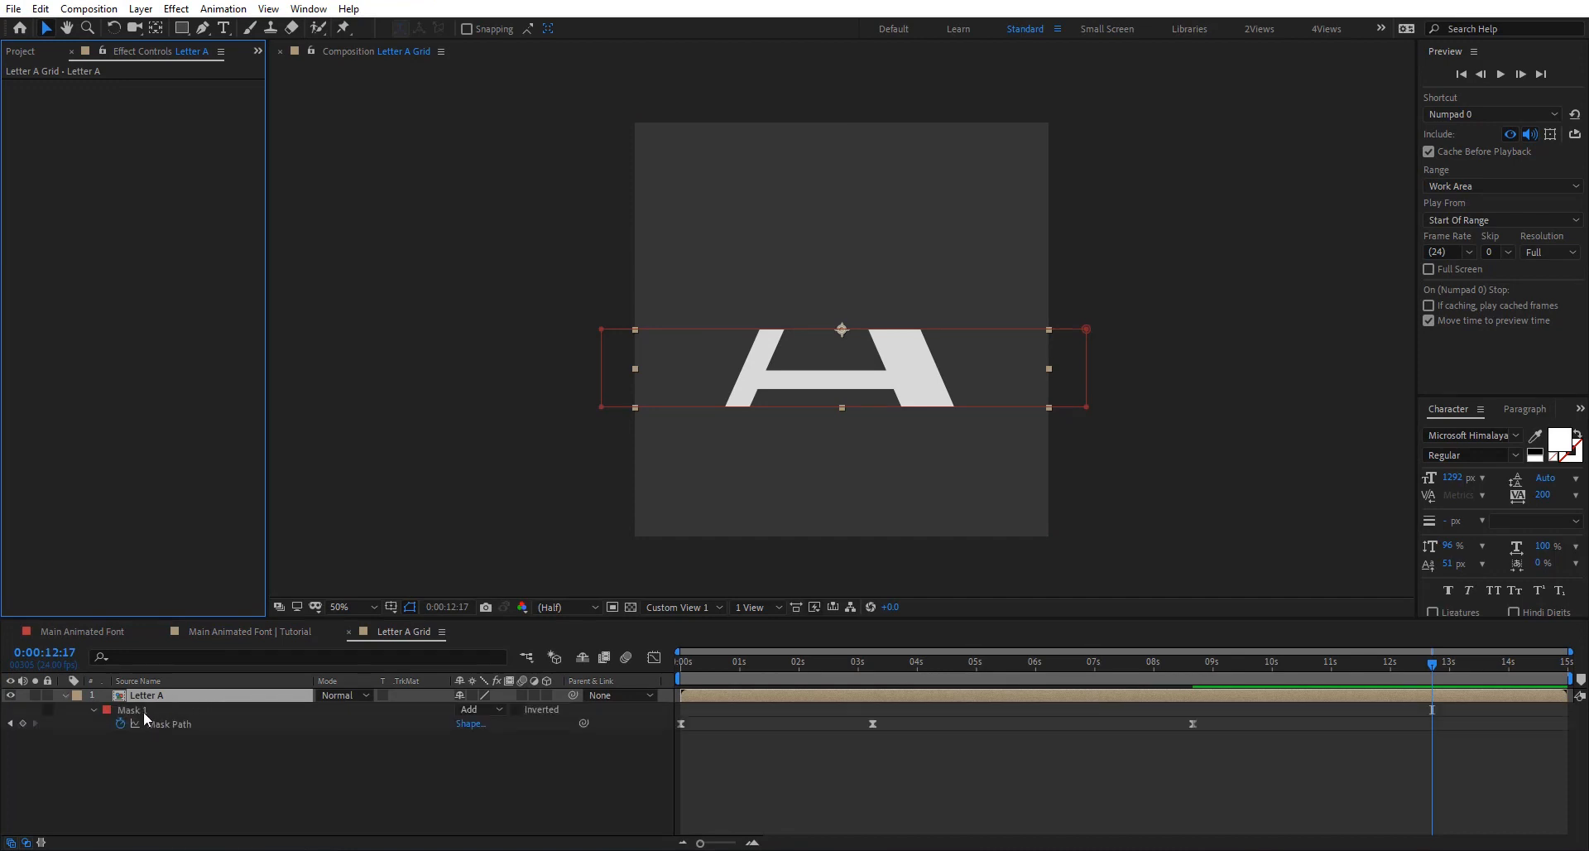
key("Delete")
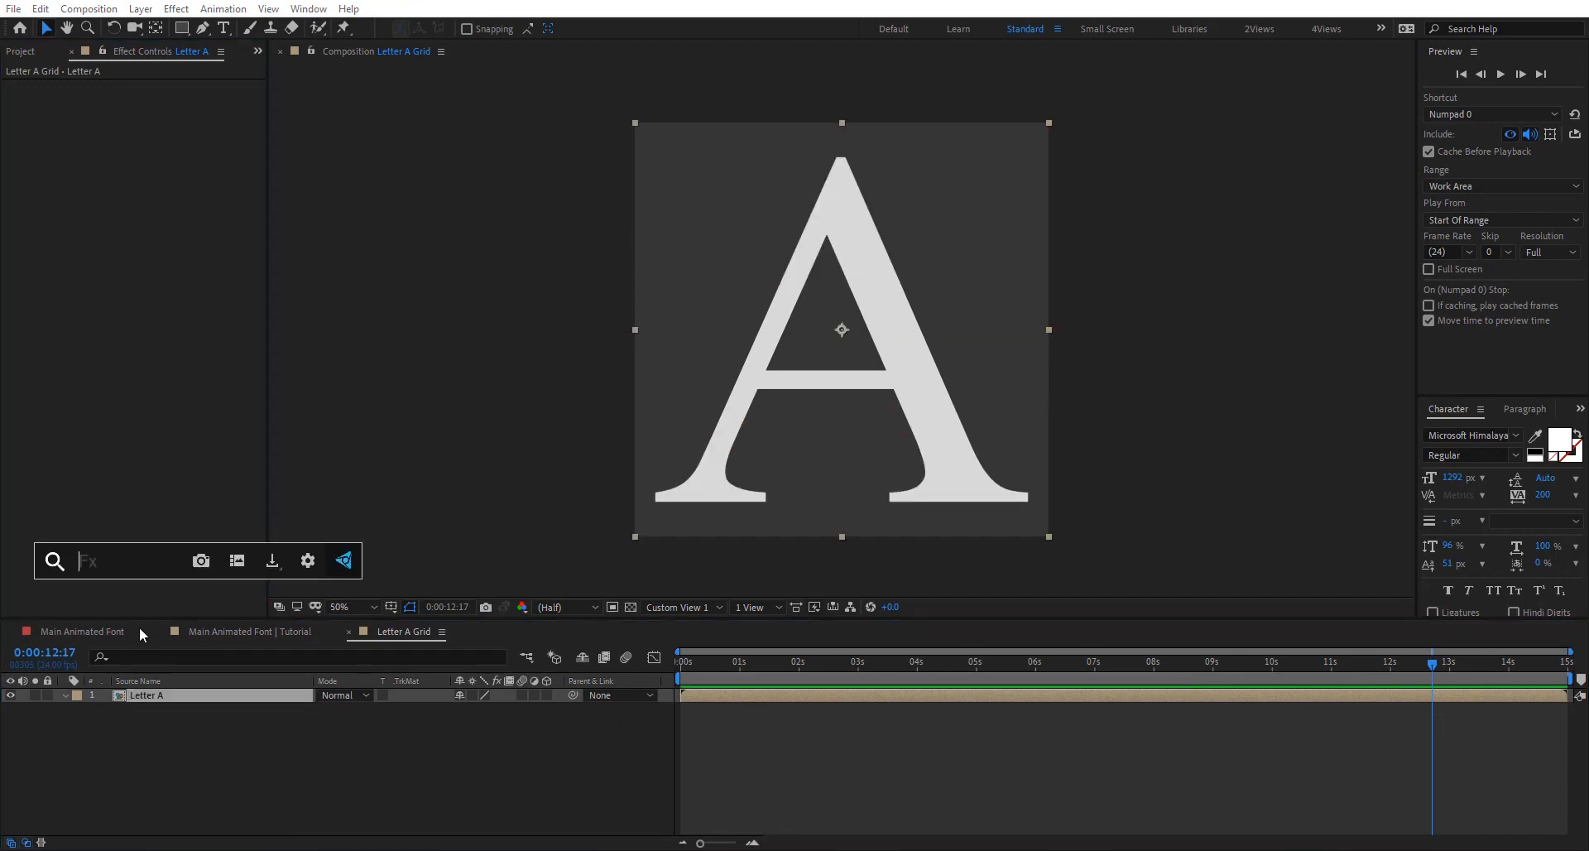
Step: Find and apply the Grid effect to the unmasked Letter A layer
type("grid")
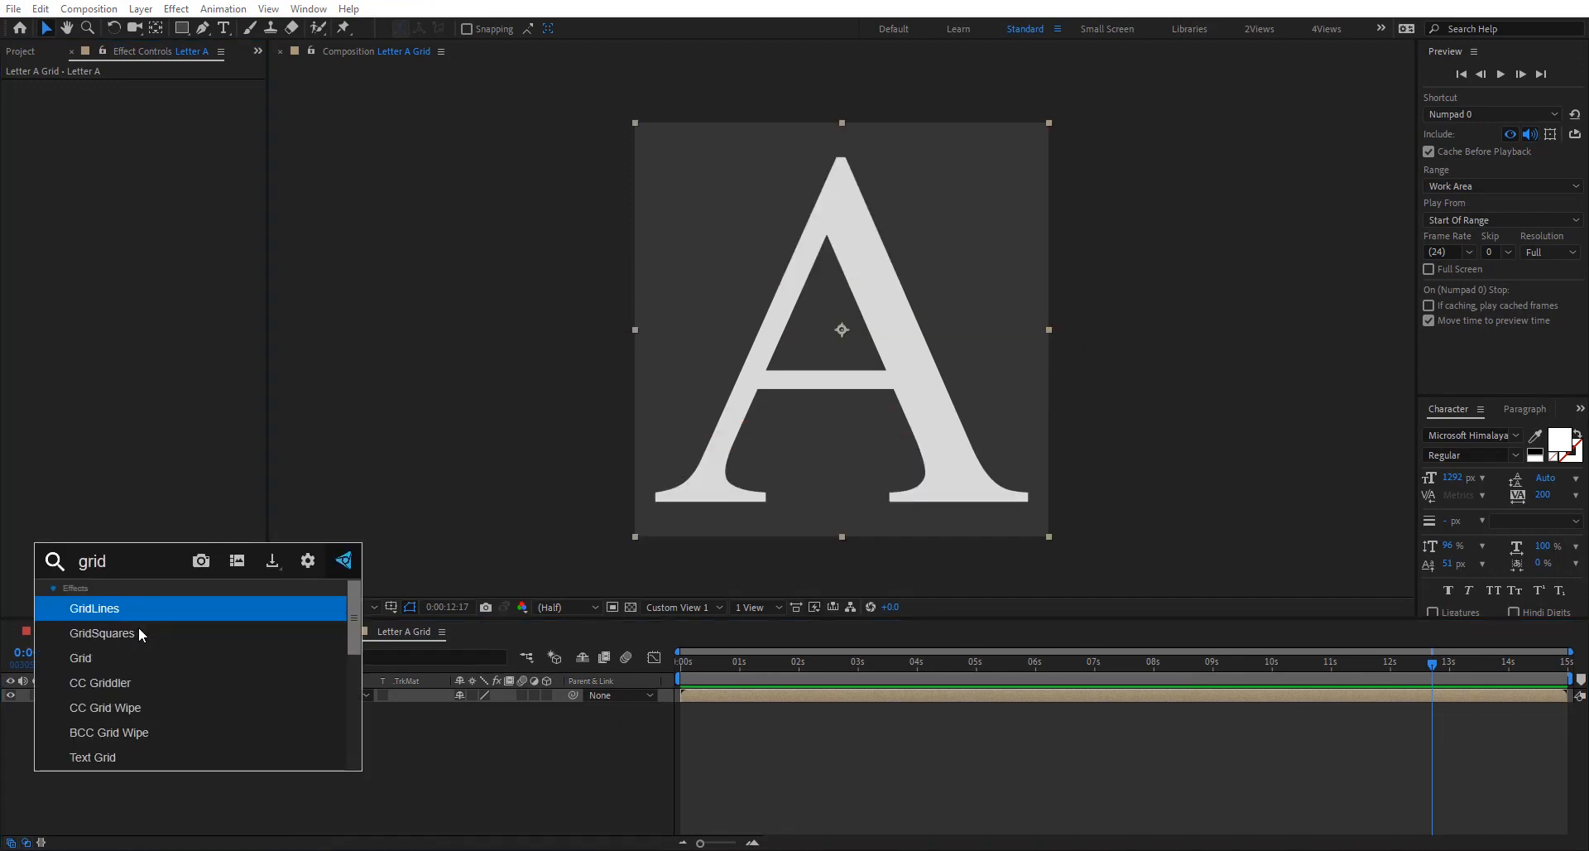
key("Down")
key("Down")
key("Return")
Step: Set the opacity of the gridded Letter A layer to 100%
key("t")
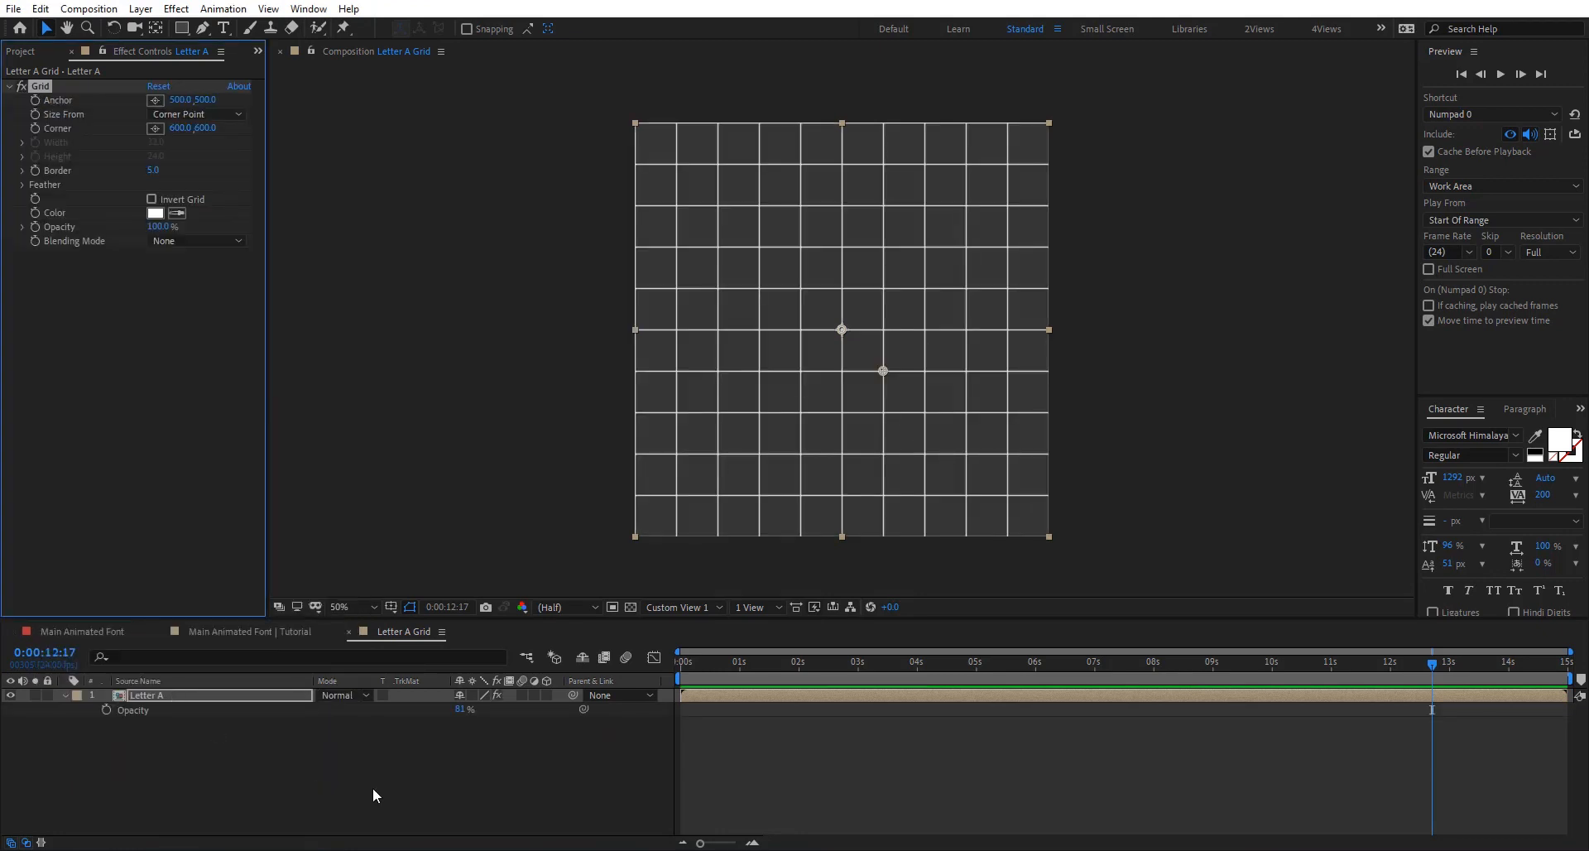
left_click_drag(457, 718, 497, 718)
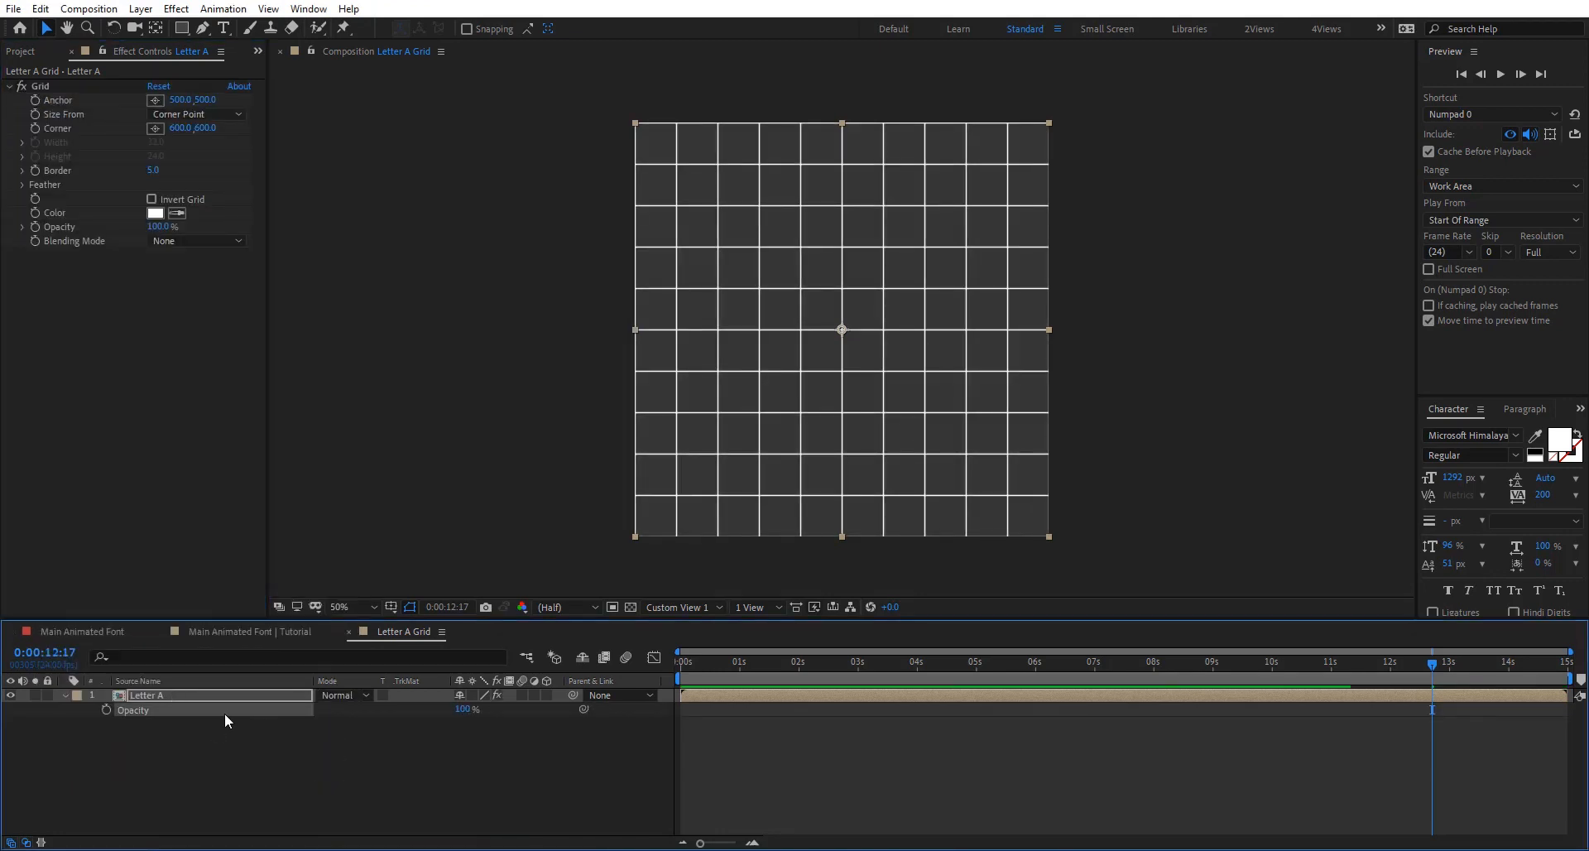
left_click(211, 694)
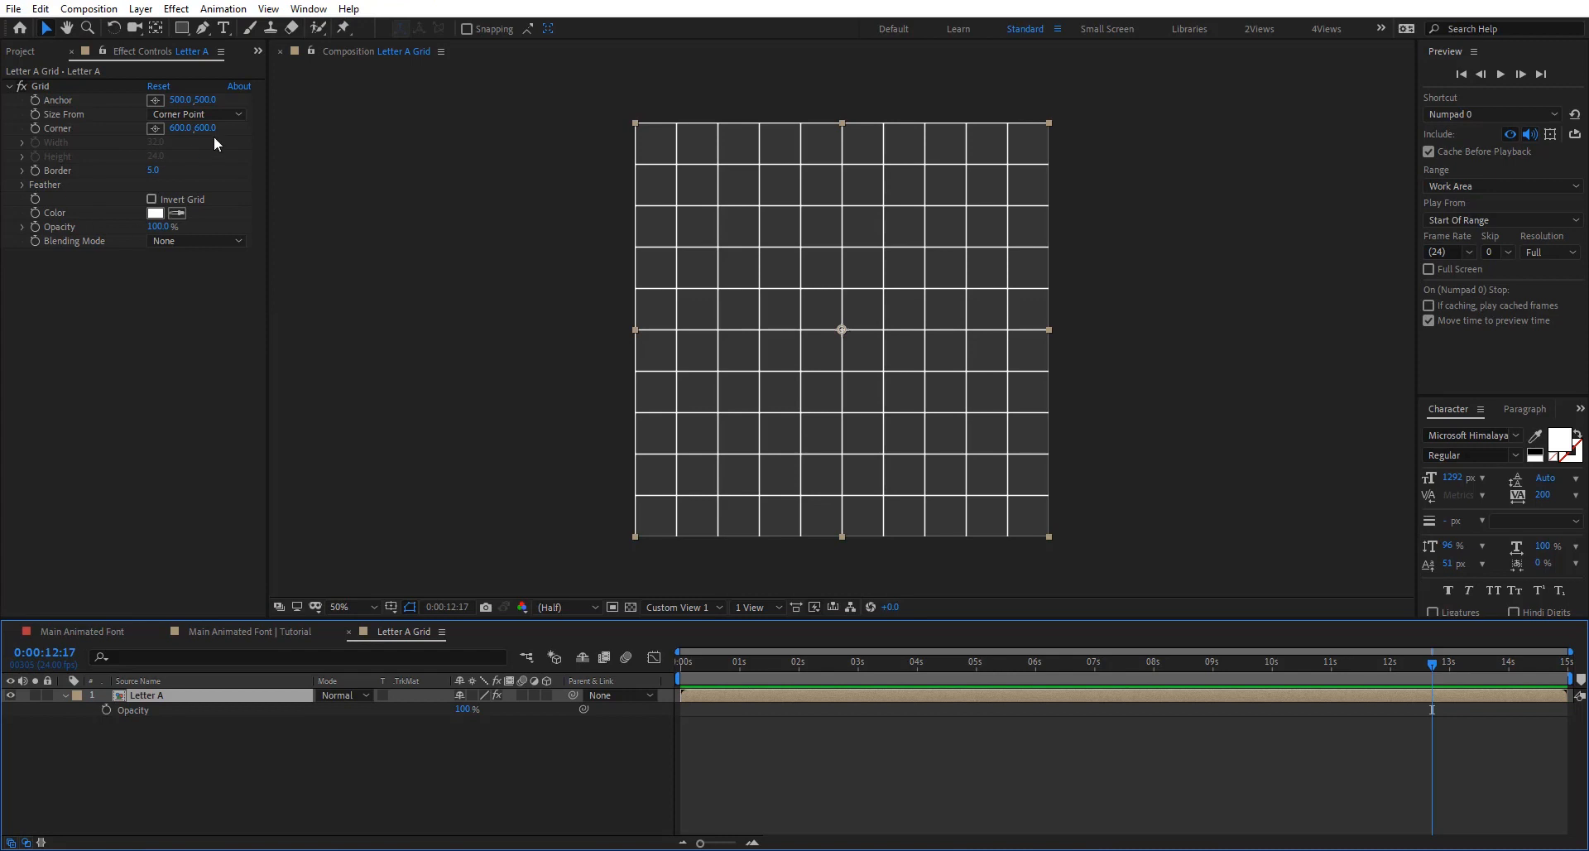
Step: Size the Grid effect from the Width Slider, set its border to 30 and invert the grid to produce small dots
left_click(200, 116)
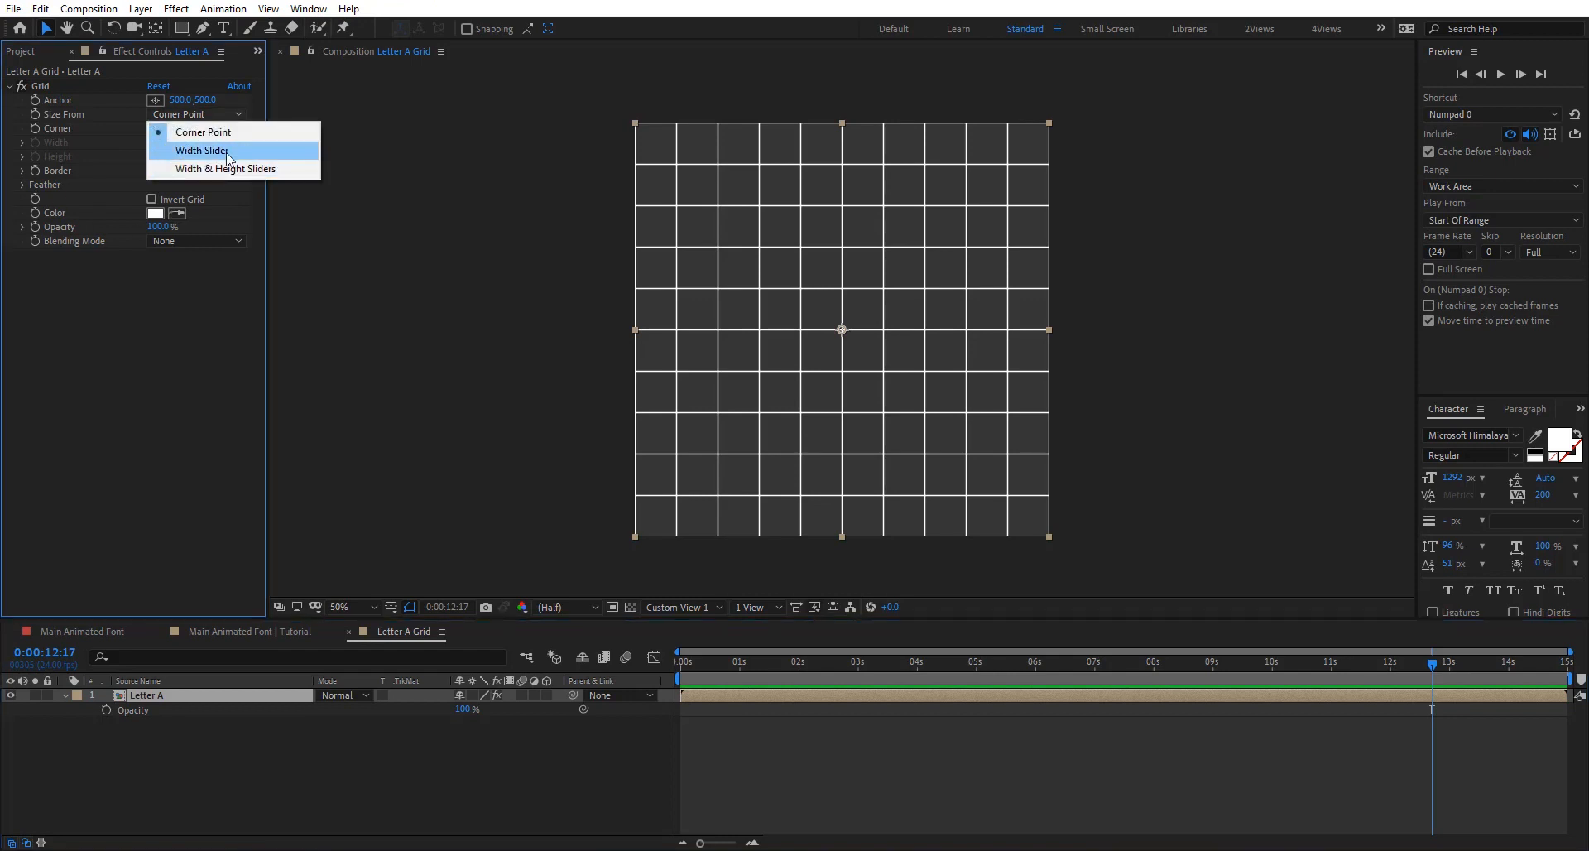
left_click(207, 149)
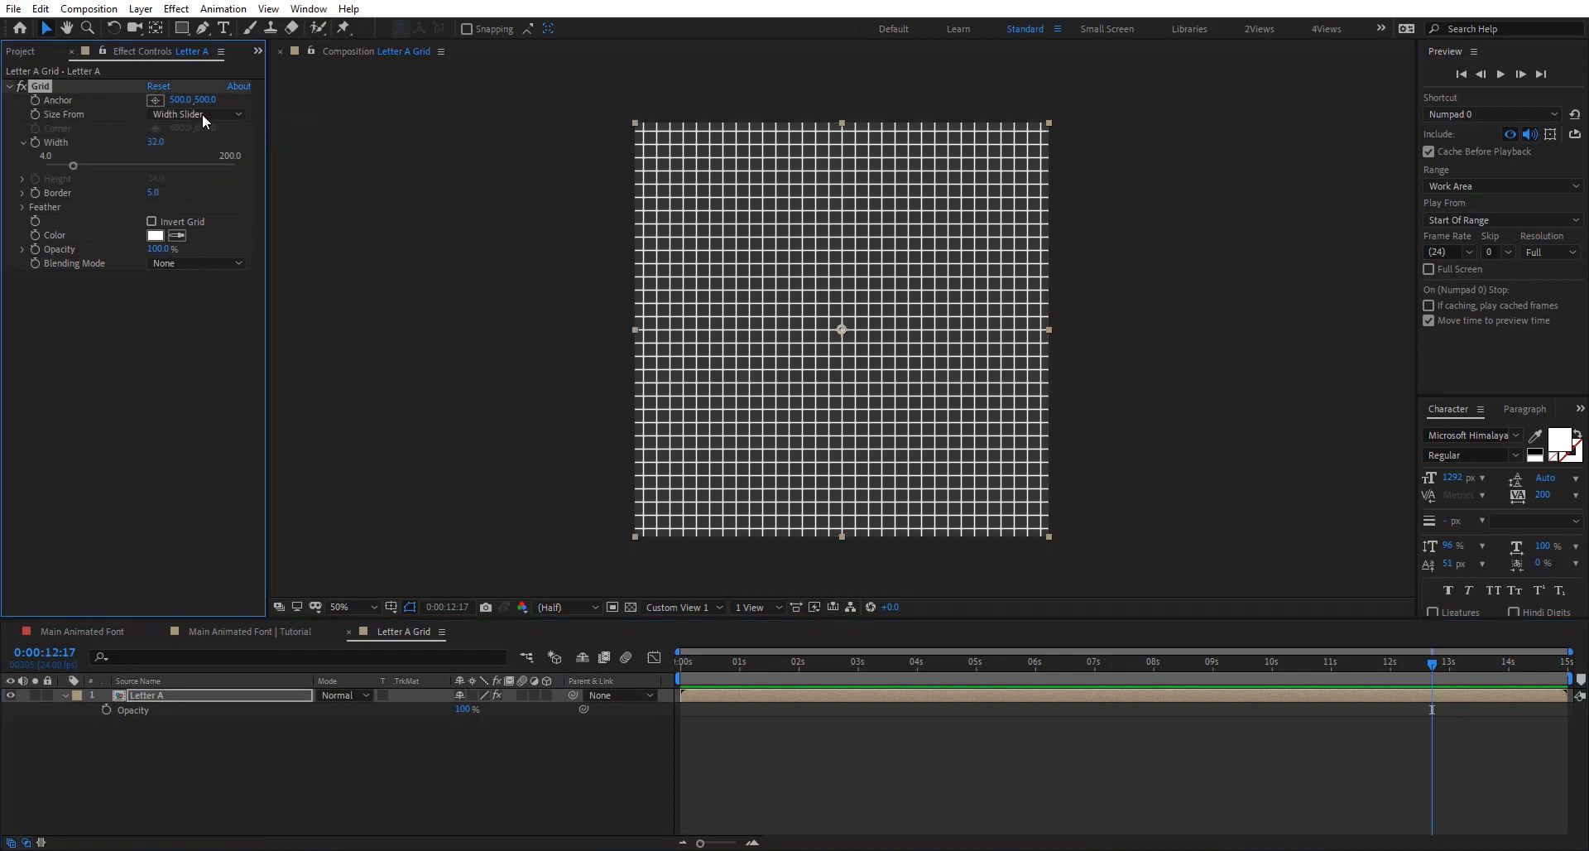
left_click(154, 193)
type("30")
key("Return")
key("slash")
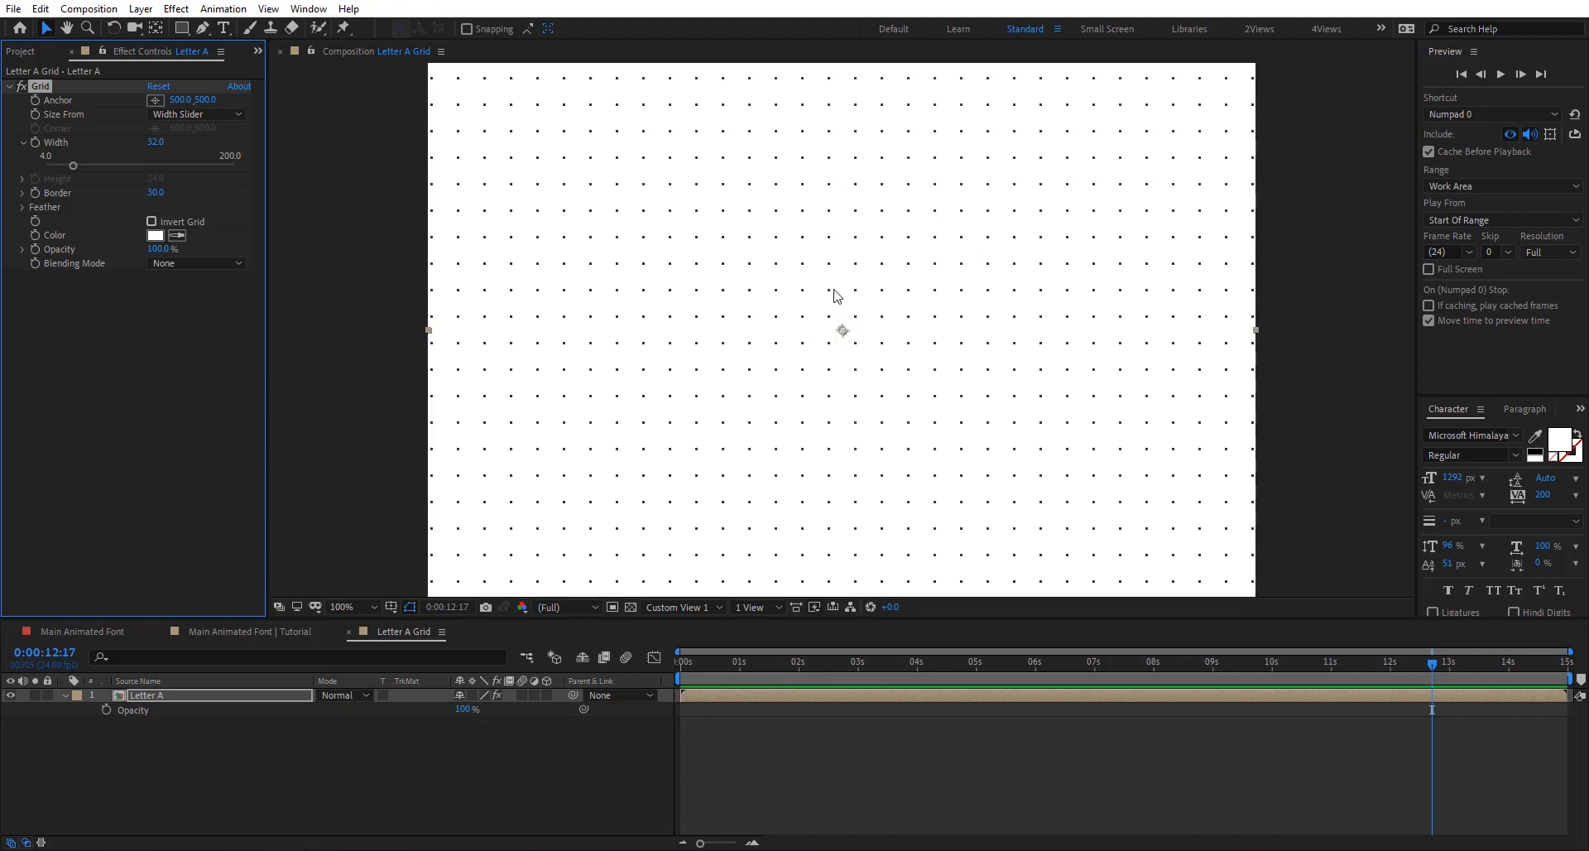
left_click(152, 221)
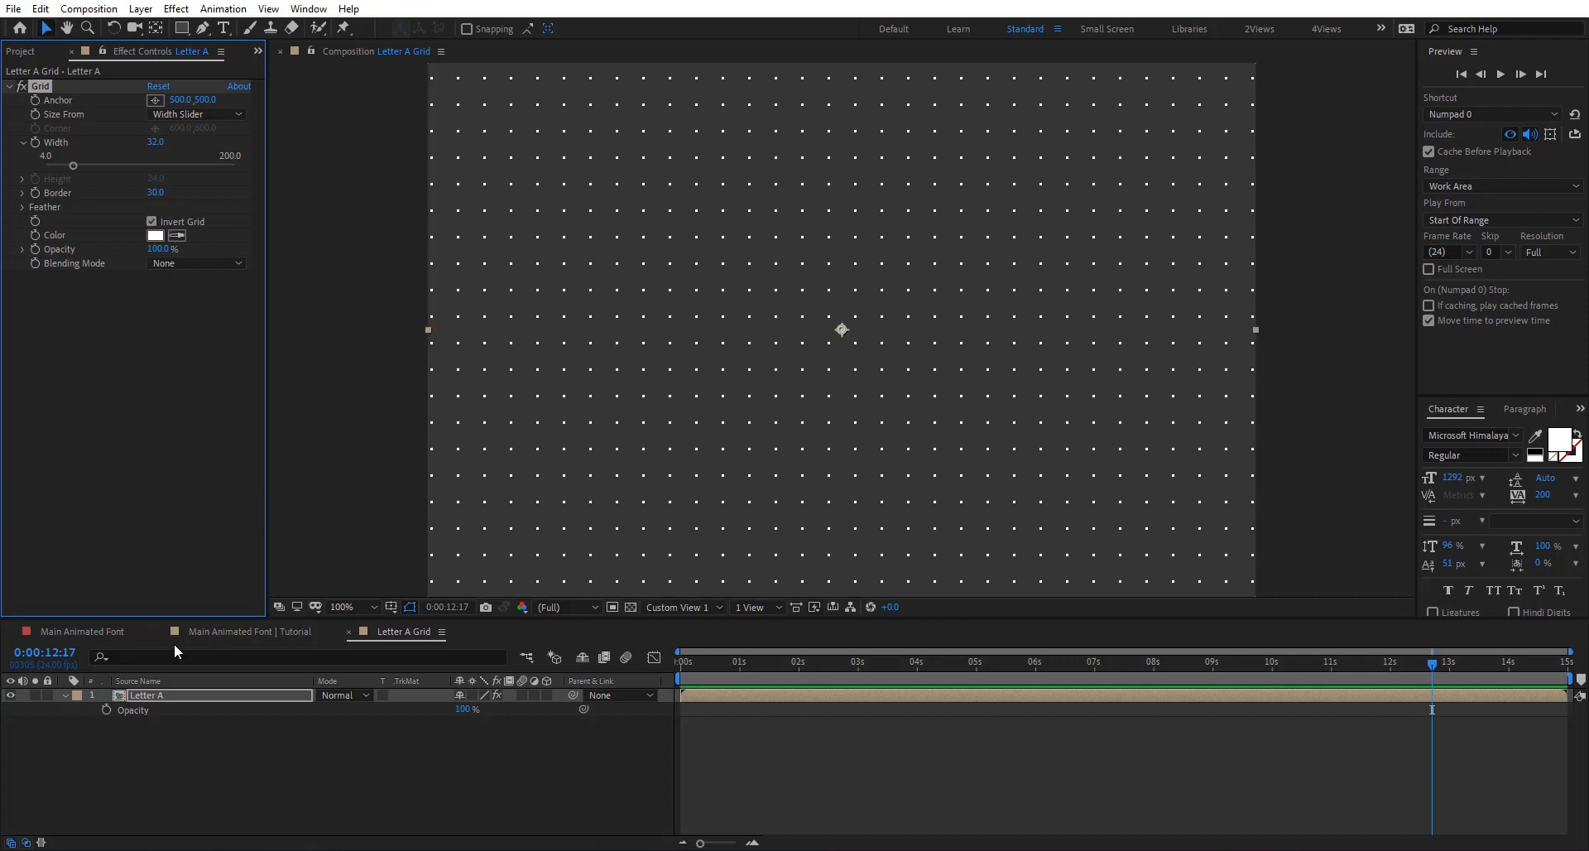
Step: Duplicate the dotted Letter A layer and delete the Grid effect from the upper copy
left_click(182, 697)
key("ctrl+d")
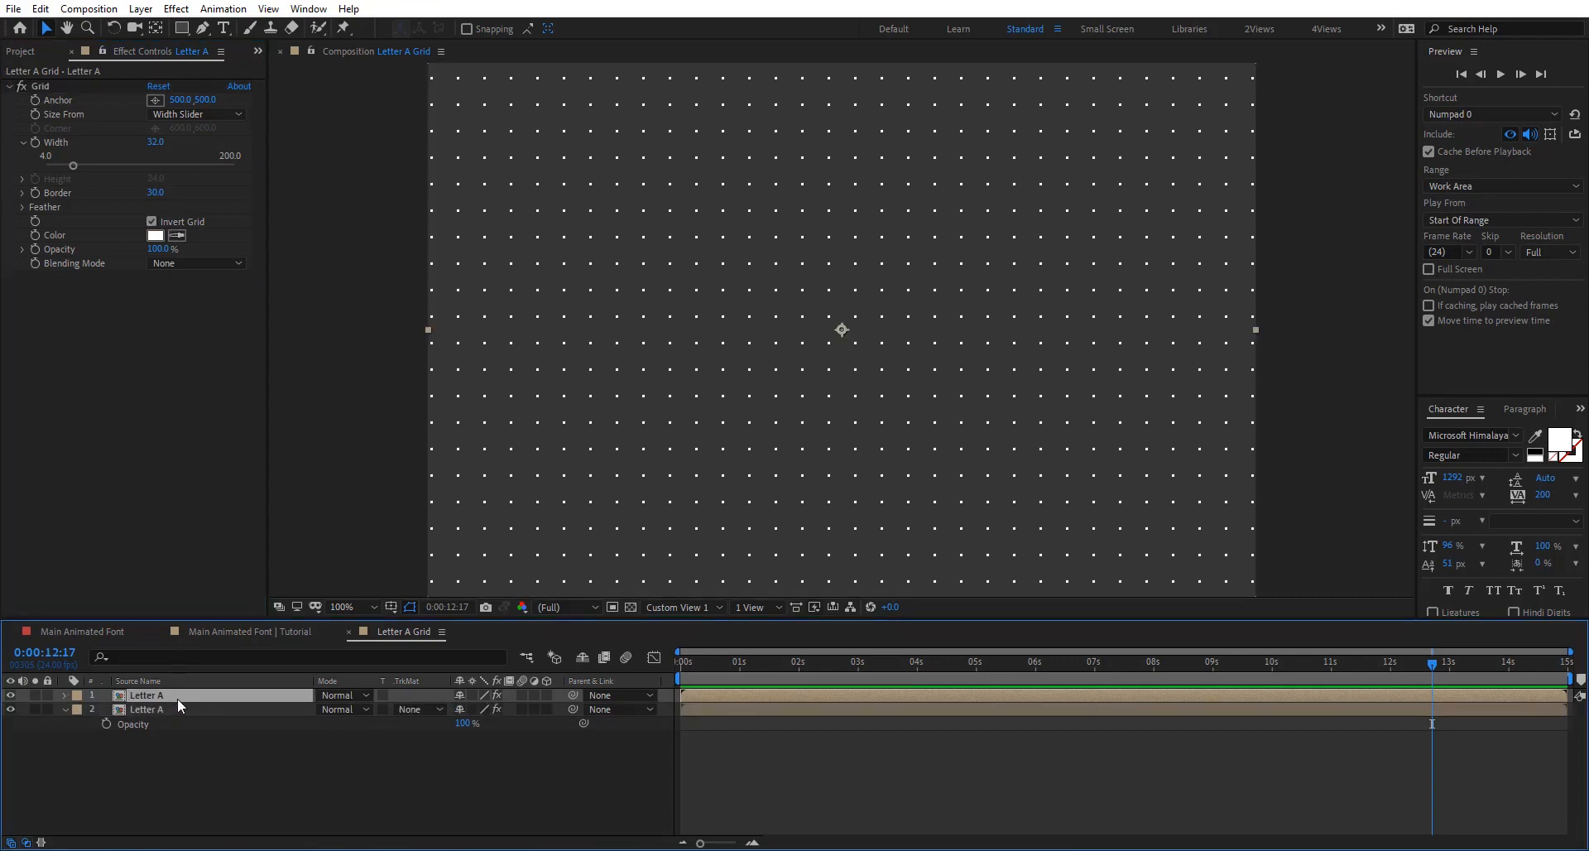
left_click(48, 91)
key("Delete")
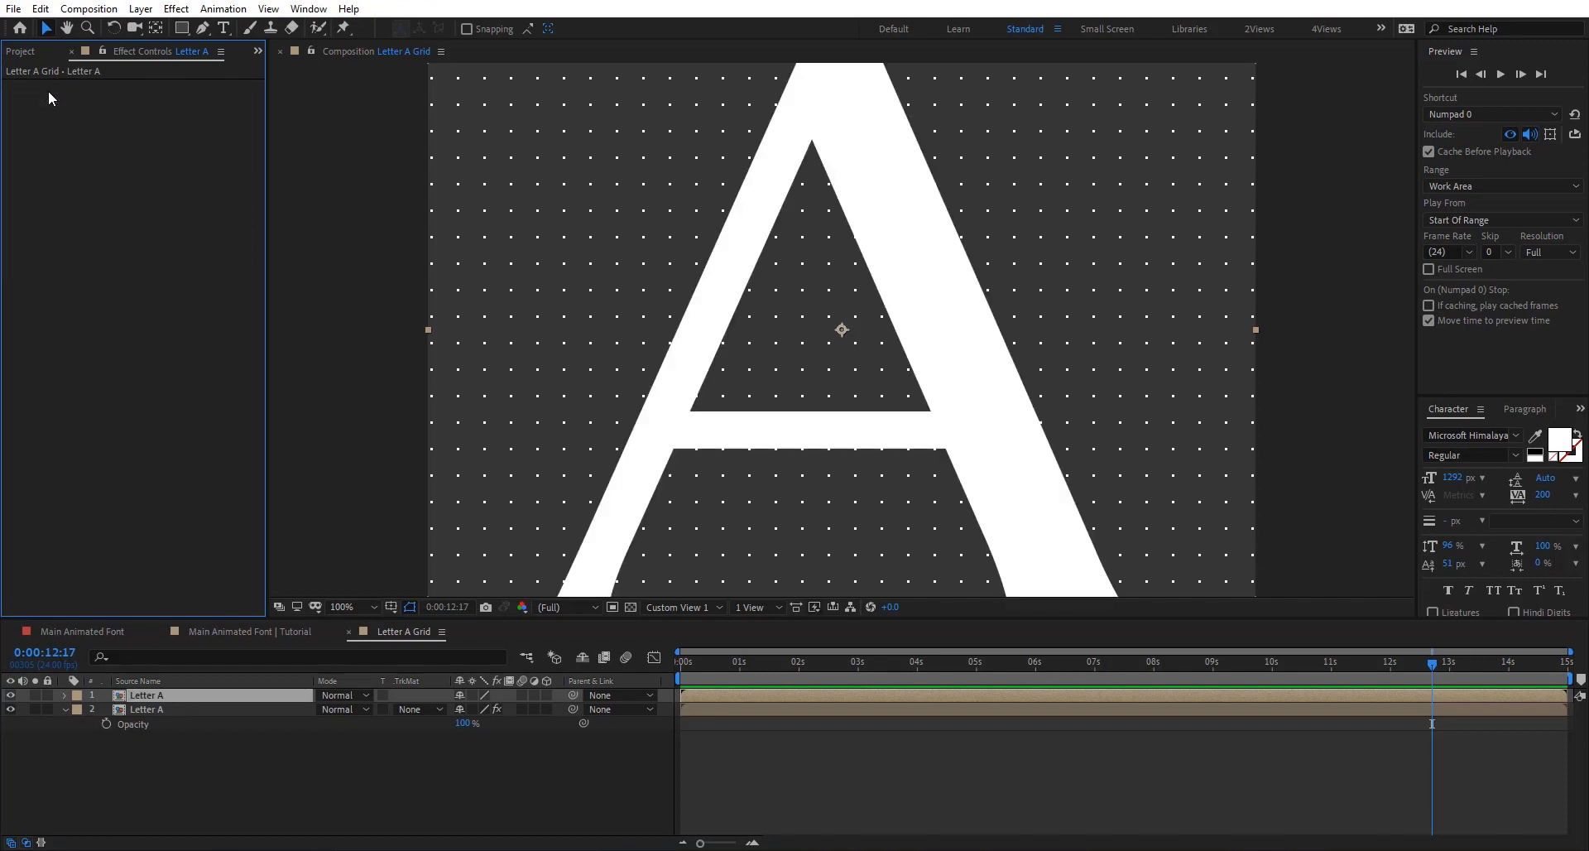
Step: Set the lower Letter A layer's track matte to Alpha Matte "Letter A" and check the dots inside the letter shape
left_click(417, 708)
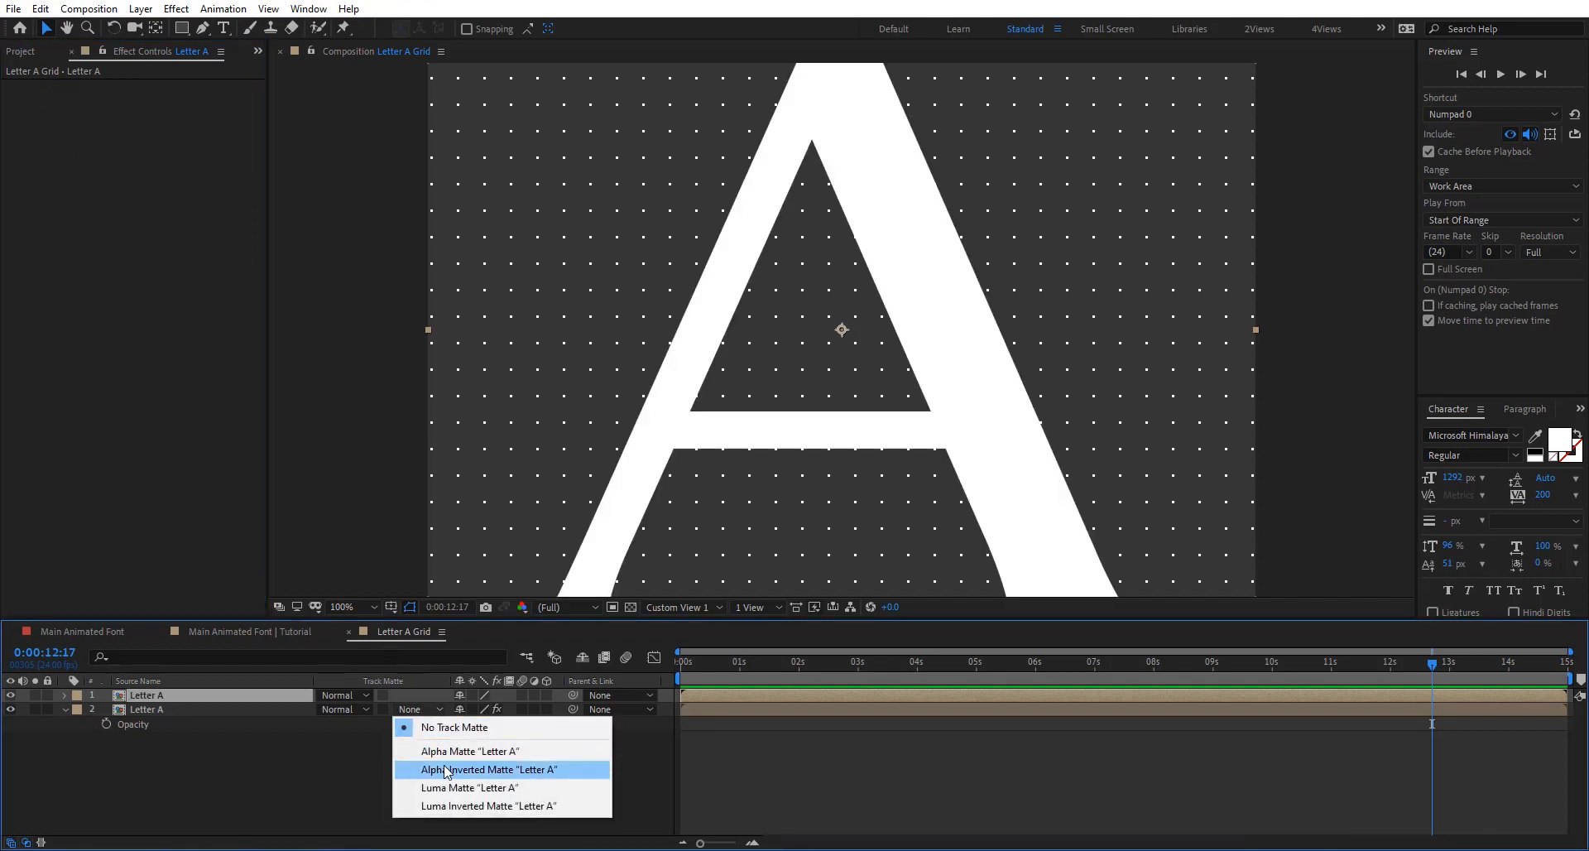
left_click(465, 747)
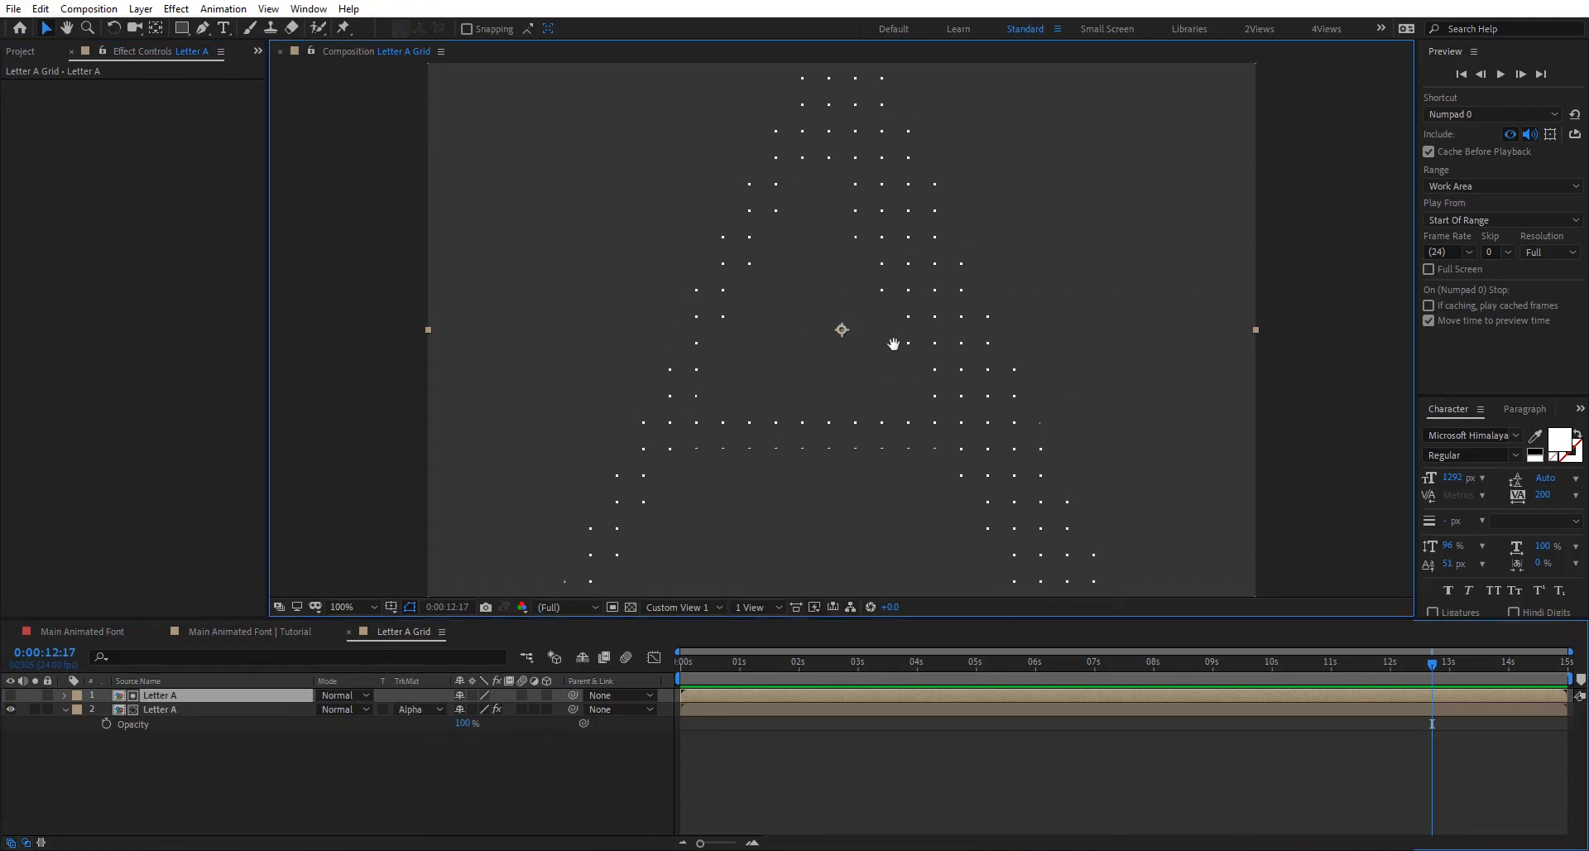
left_click_drag(894, 345, 911, 305)
scroll(894, 342, "down", 1)
mouse_move(1393, 663)
left_mouse_down()
mouse_move(582, 655)
mouse_move(1383, 661)
left_mouse_up()
scroll(853, 221, "up", 1)
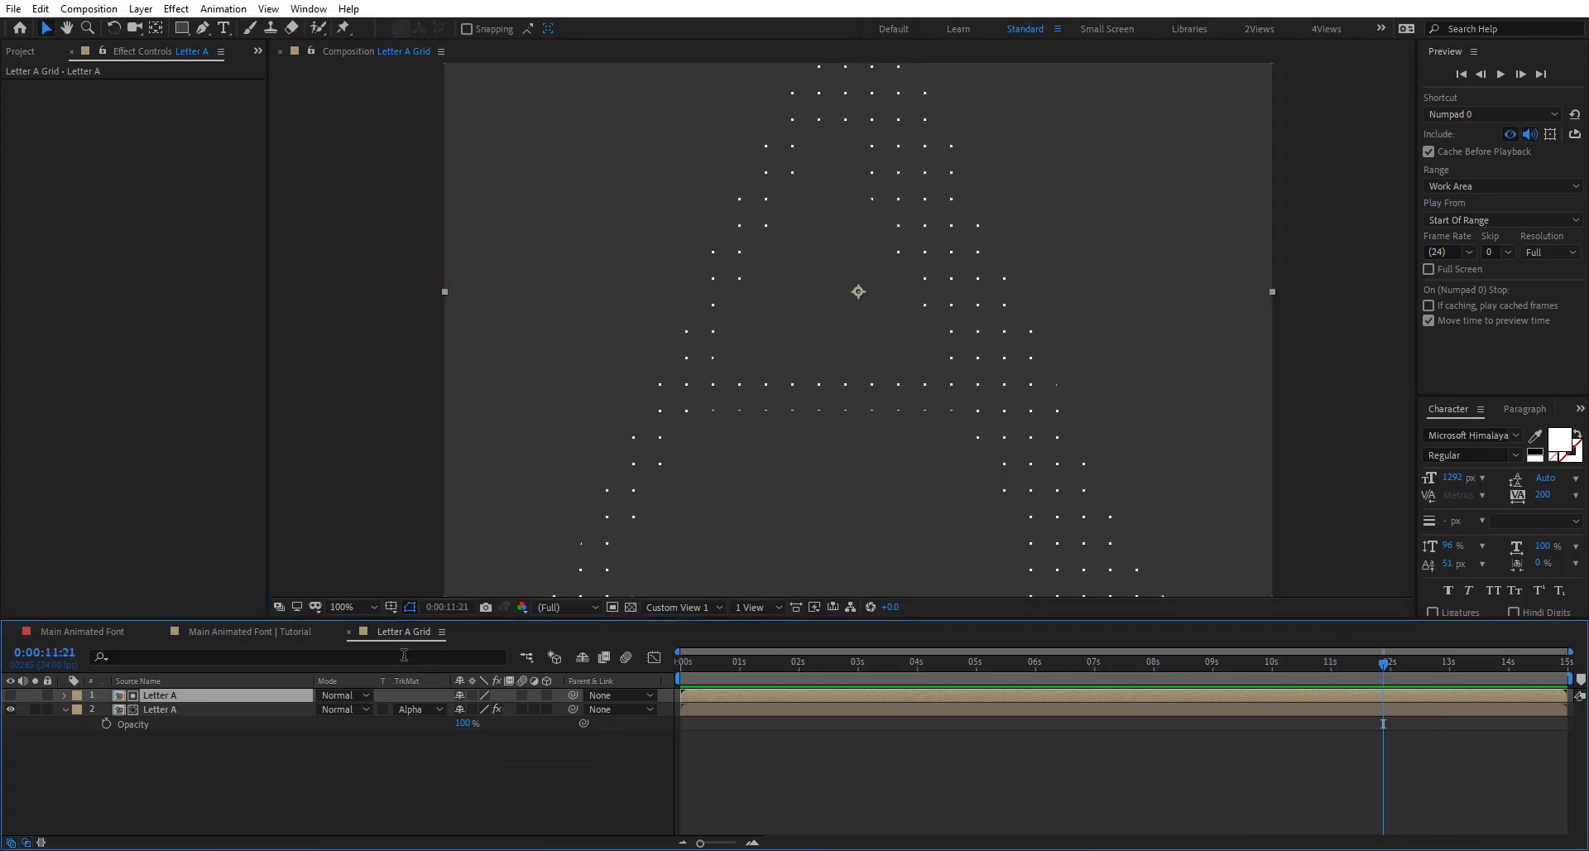
Step: In the Main Animated Font | Tutorial composition, keyframe the Letter A Grid layer's opacity to fade in to 100% at about 8 seconds
left_click(349, 631)
left_click_drag(1384, 661, 1102, 667)
left_click_drag(1244, 671, 644, 683)
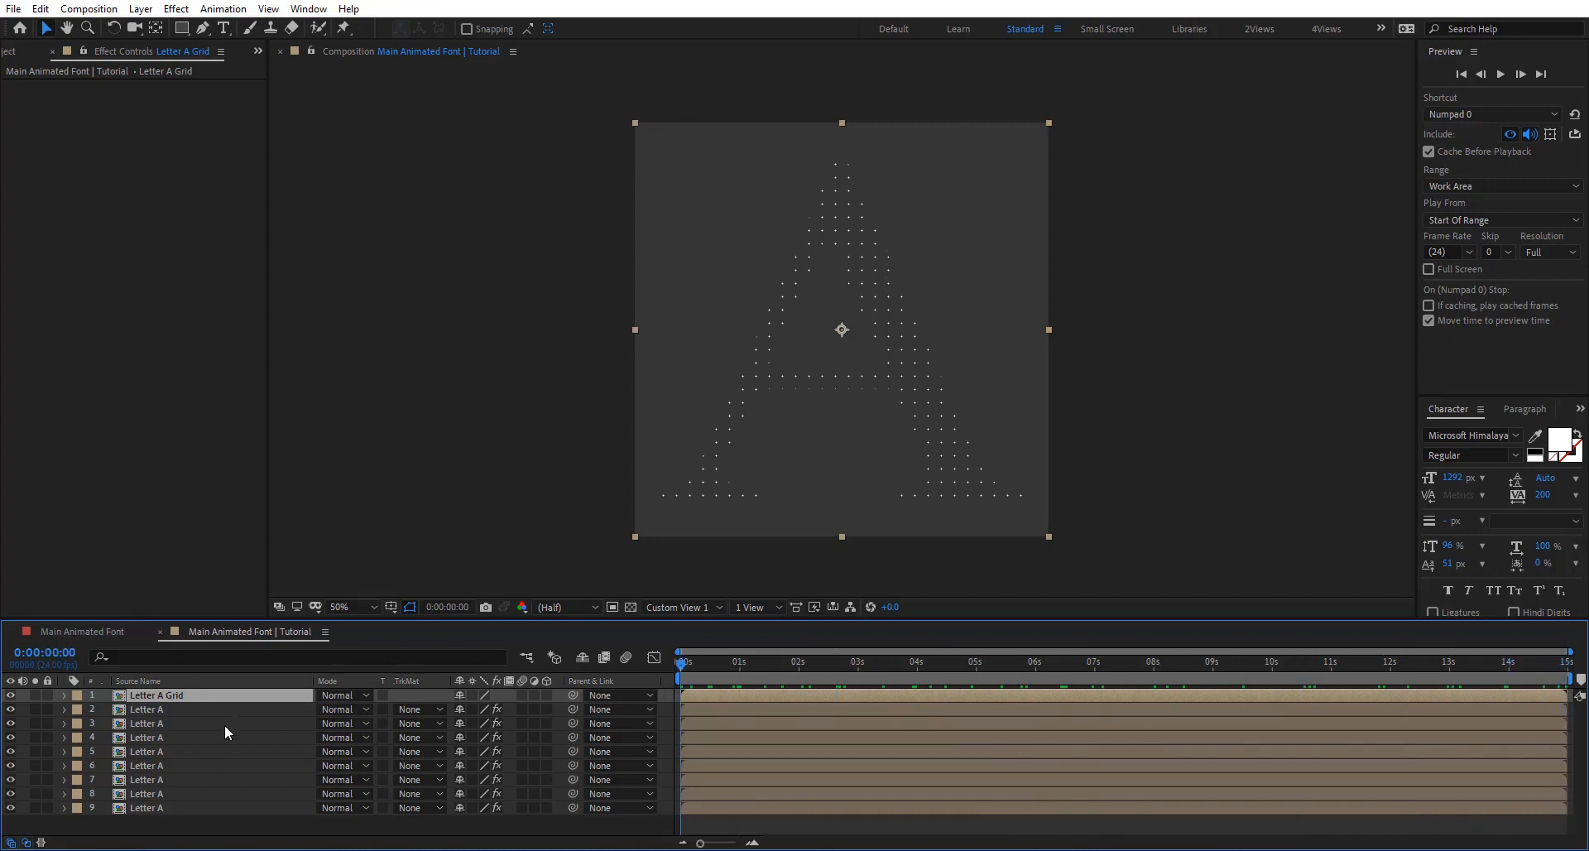
key("t")
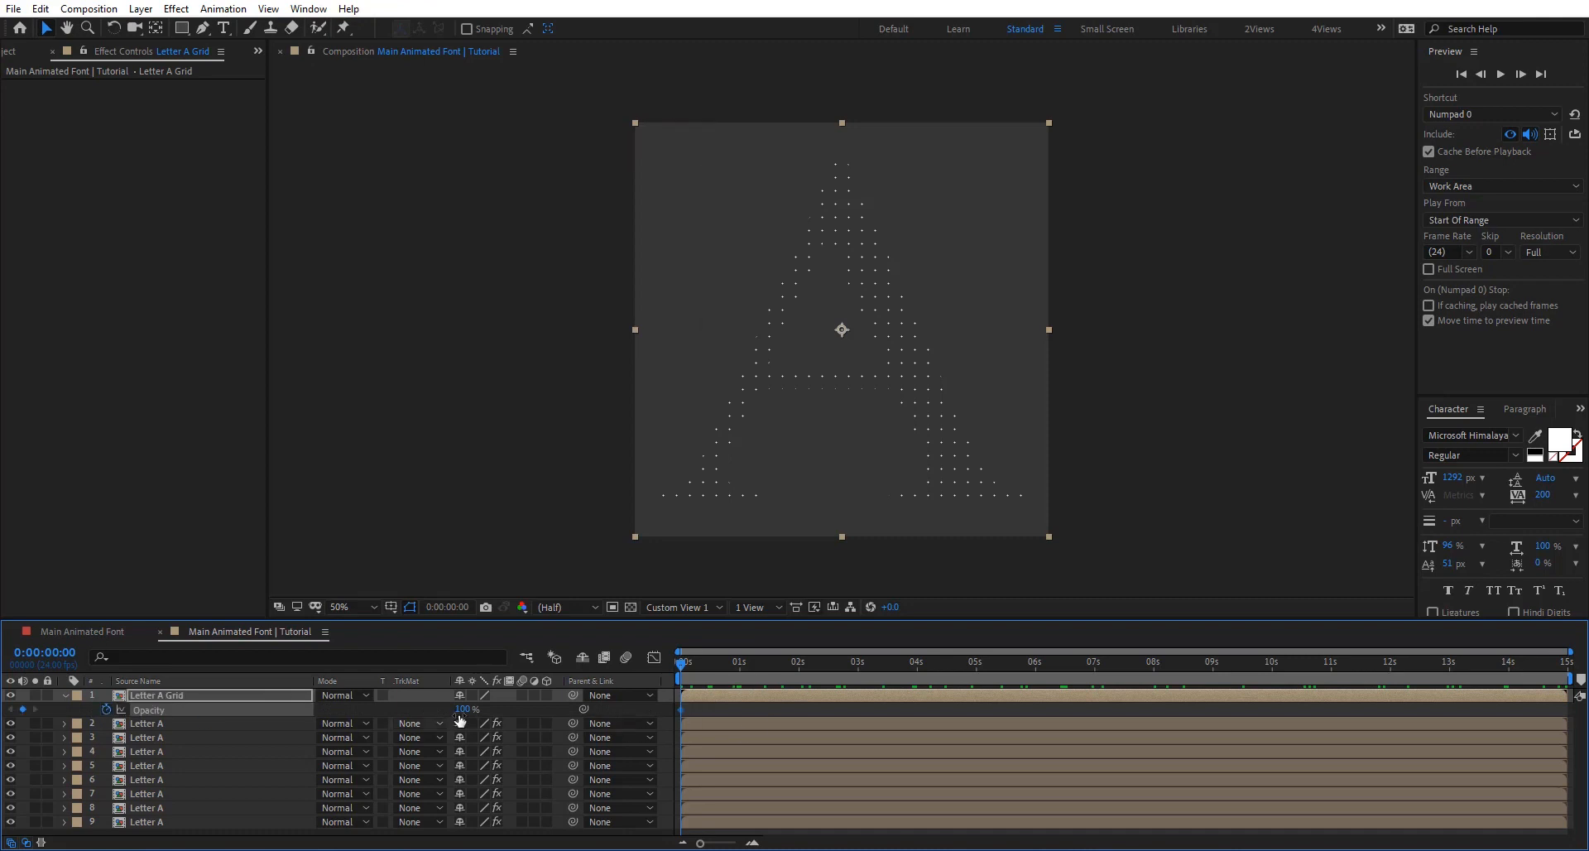
left_click_drag(461, 709, 262, 712)
left_click_drag(697, 667, 1194, 672)
left_click_drag(458, 709, 1494, 675)
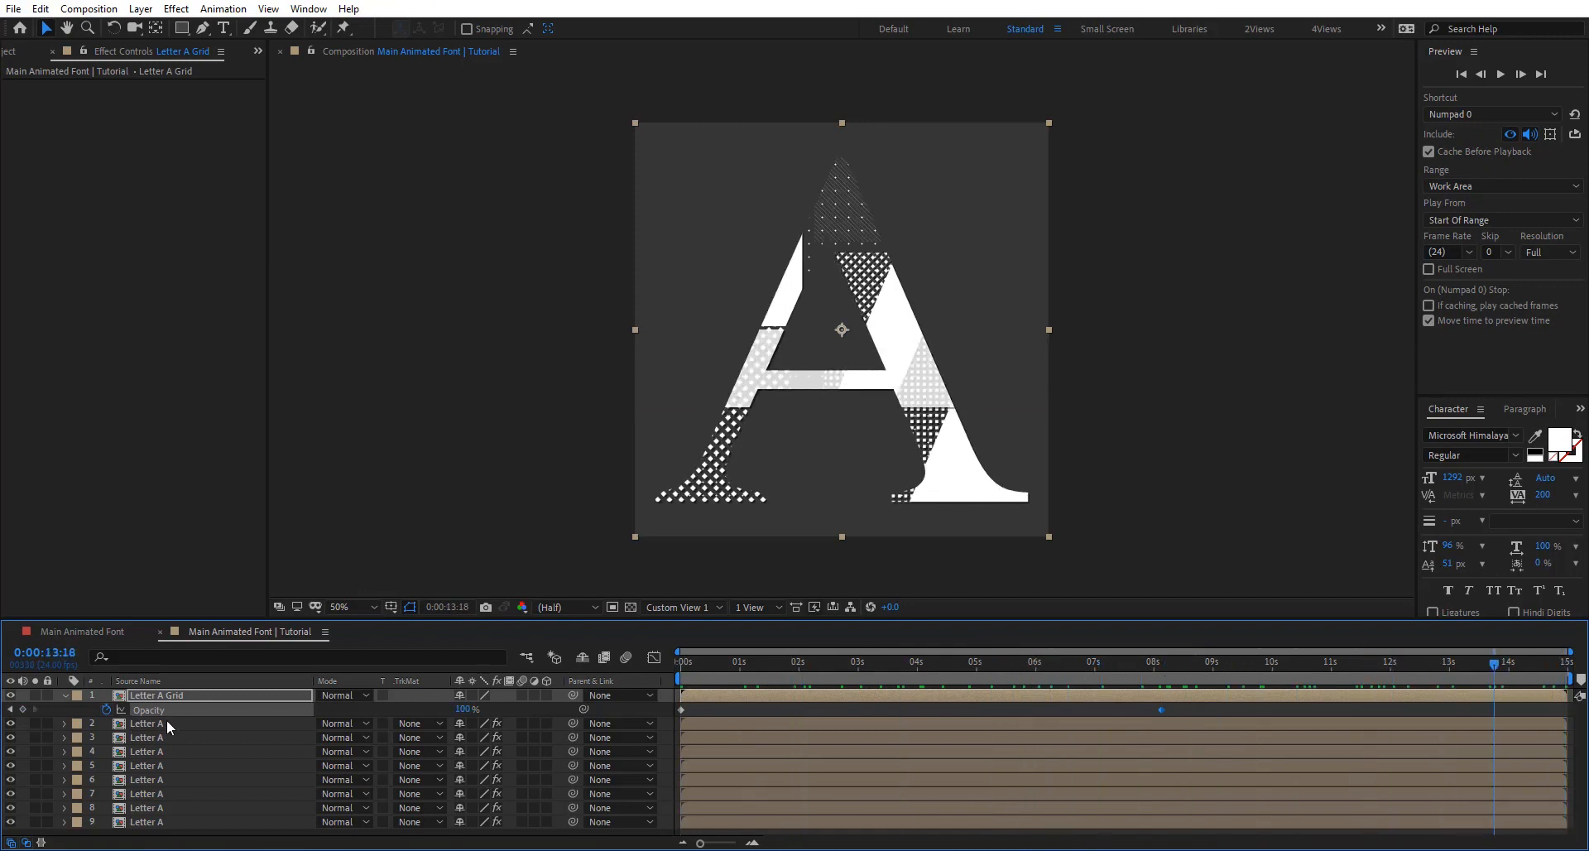
Step: Pre-compose the Letter A layer directly below Letter A Grid as Letter A Stroke 01, moving all attributes into the new composition
left_click(164, 725)
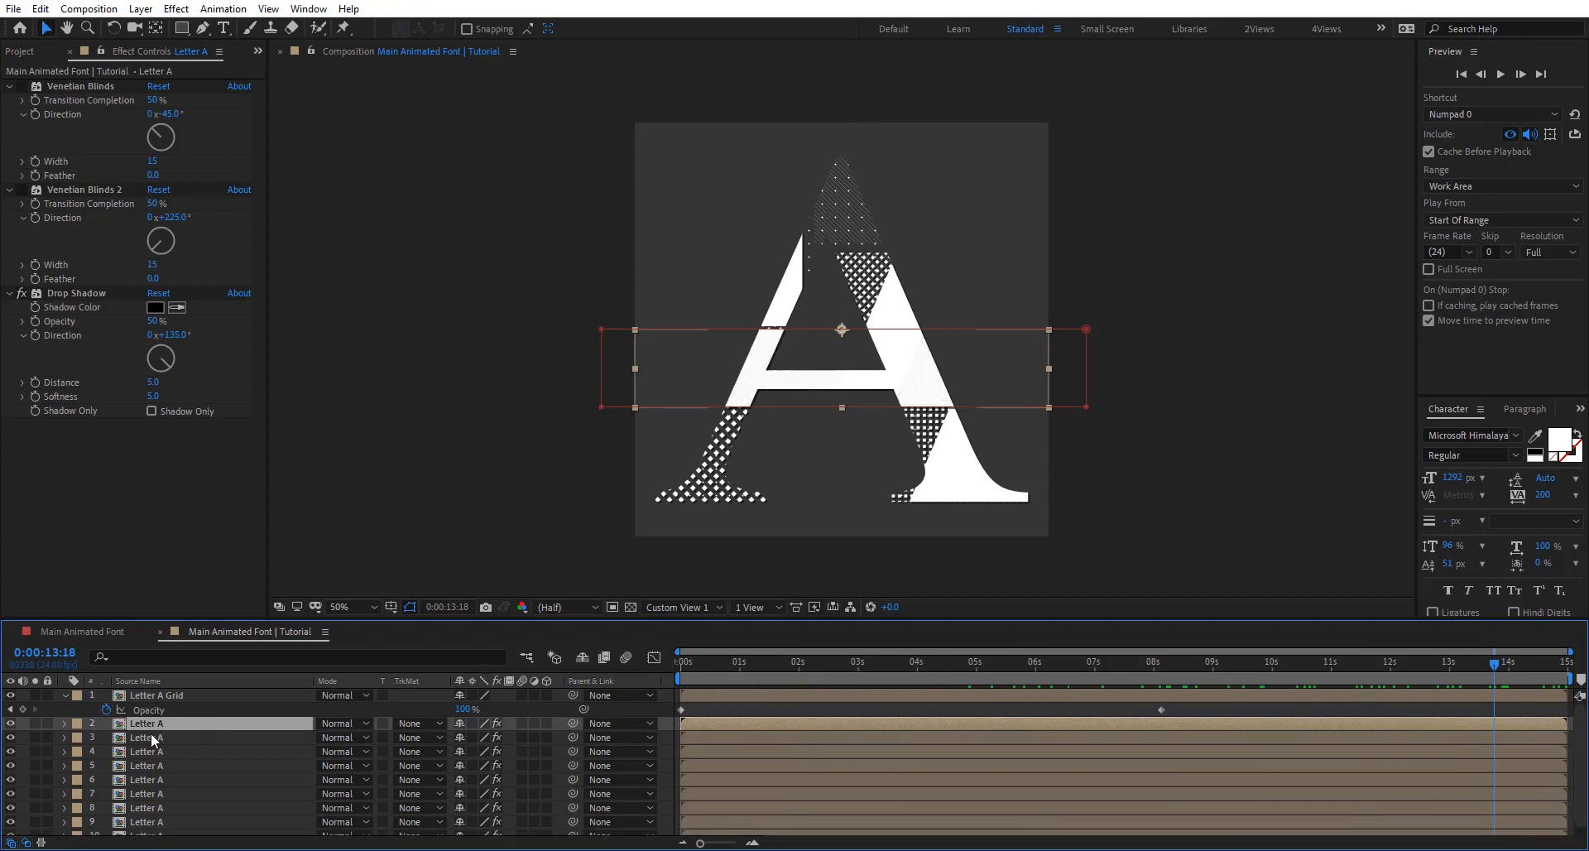
key("ctrl+shift+c")
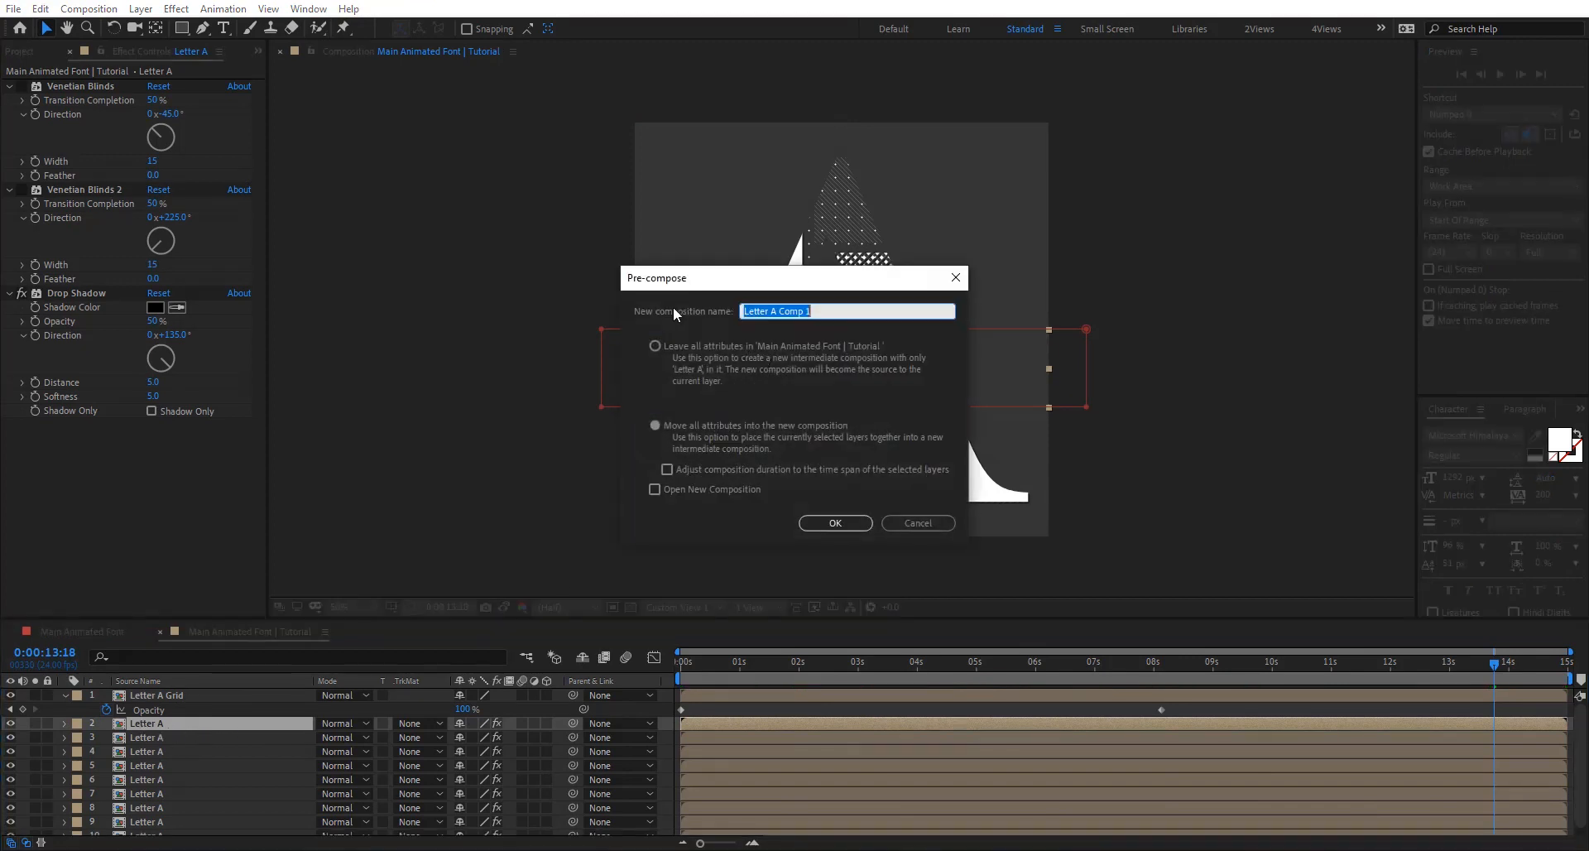
left_click_drag(782, 313, 916, 317)
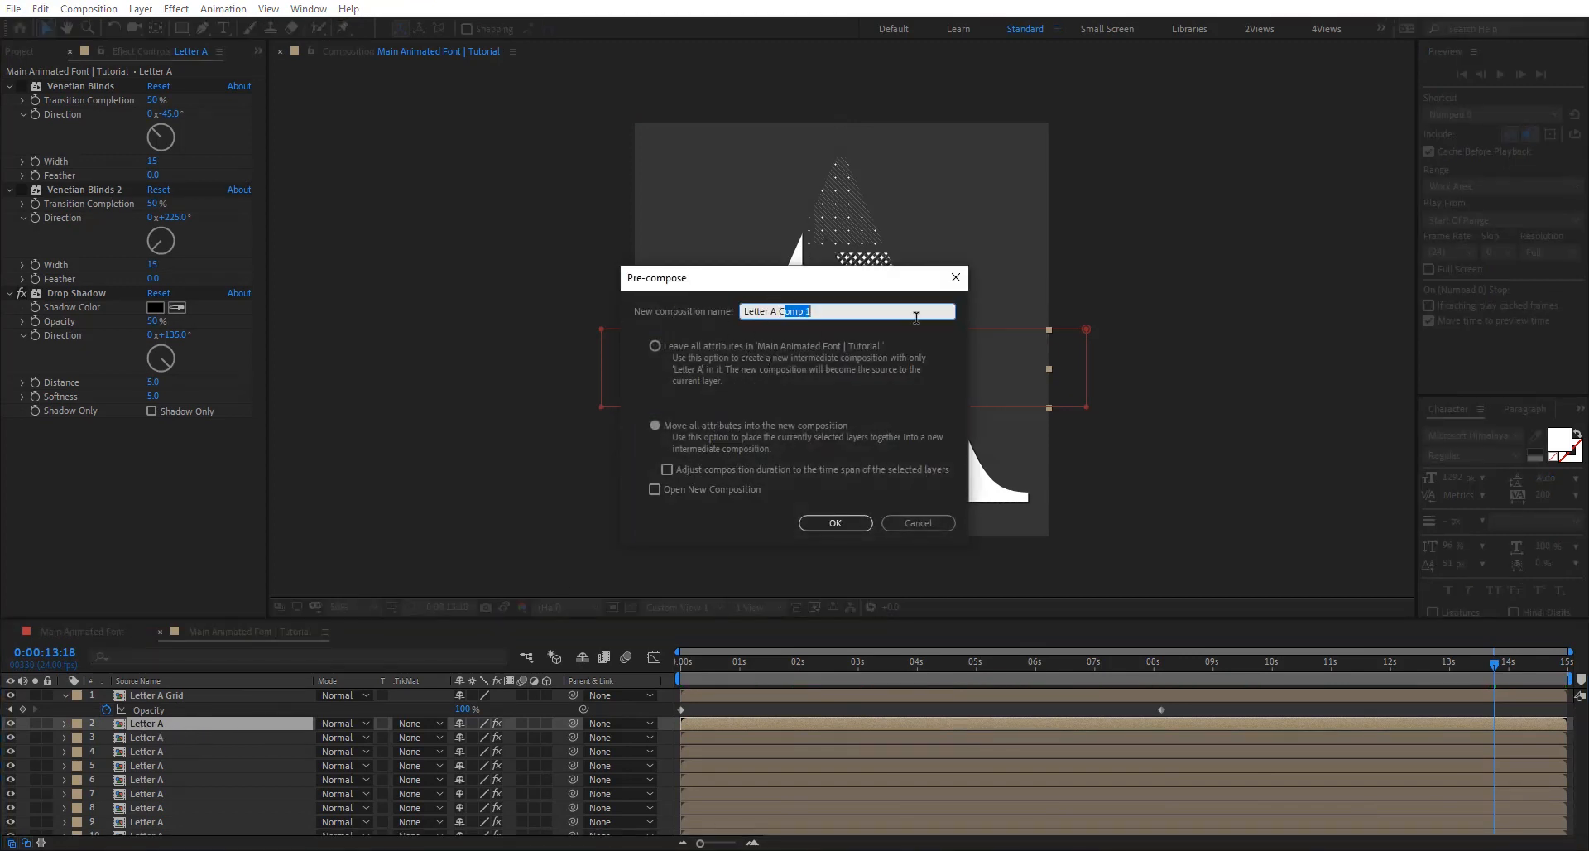
key("BackSpace")
key("Return")
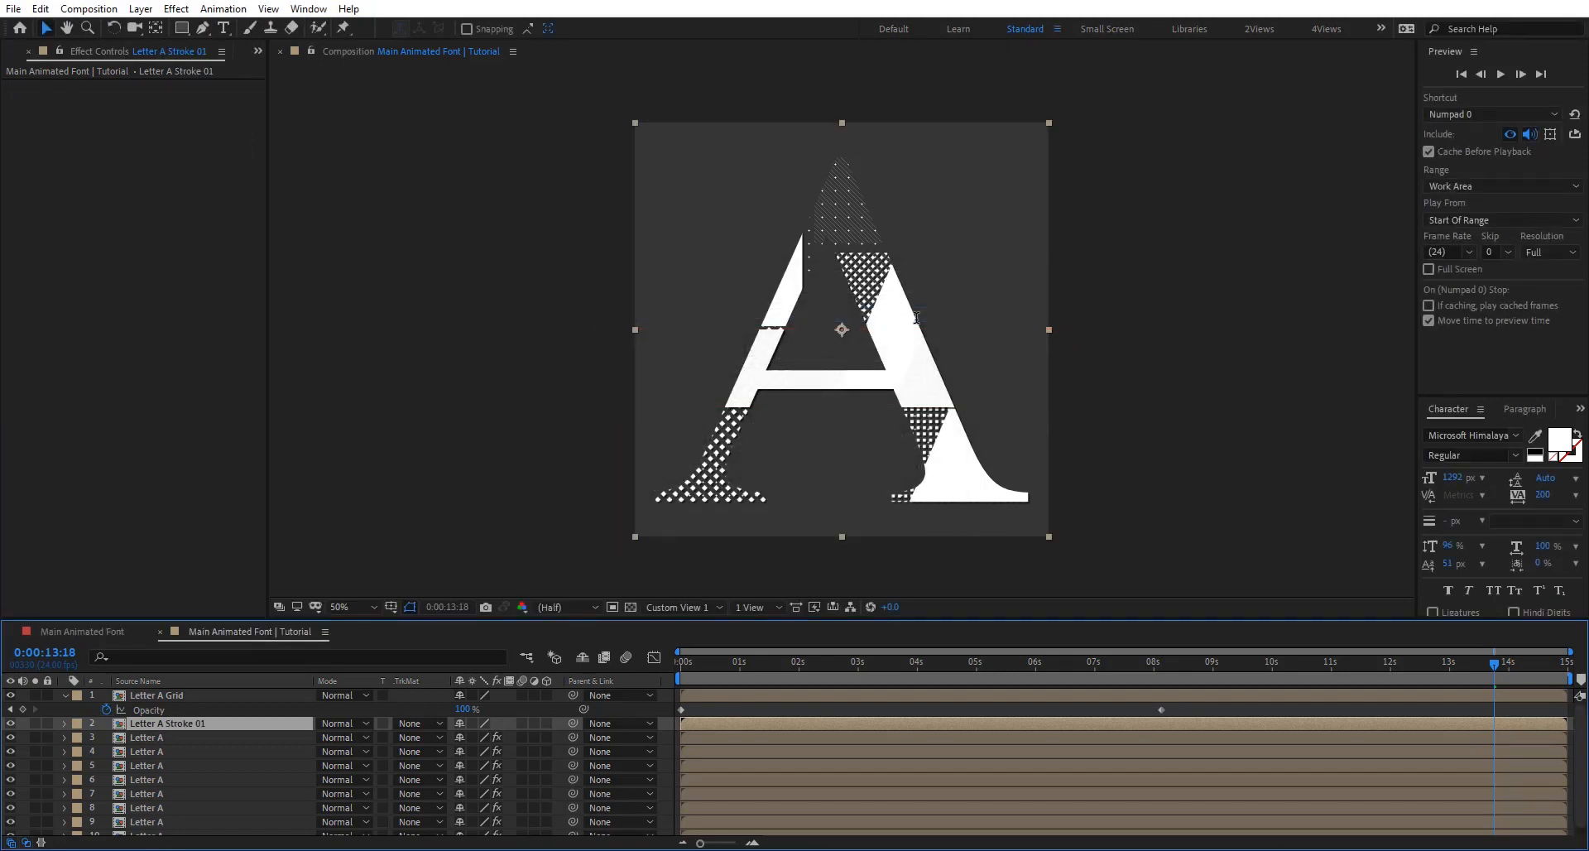
Step: Open the Letter A Stroke 01 composition and delete both Venetian Blinds effects and the Drop Shadow from its layer
double_click(211, 723)
left_click(210, 695)
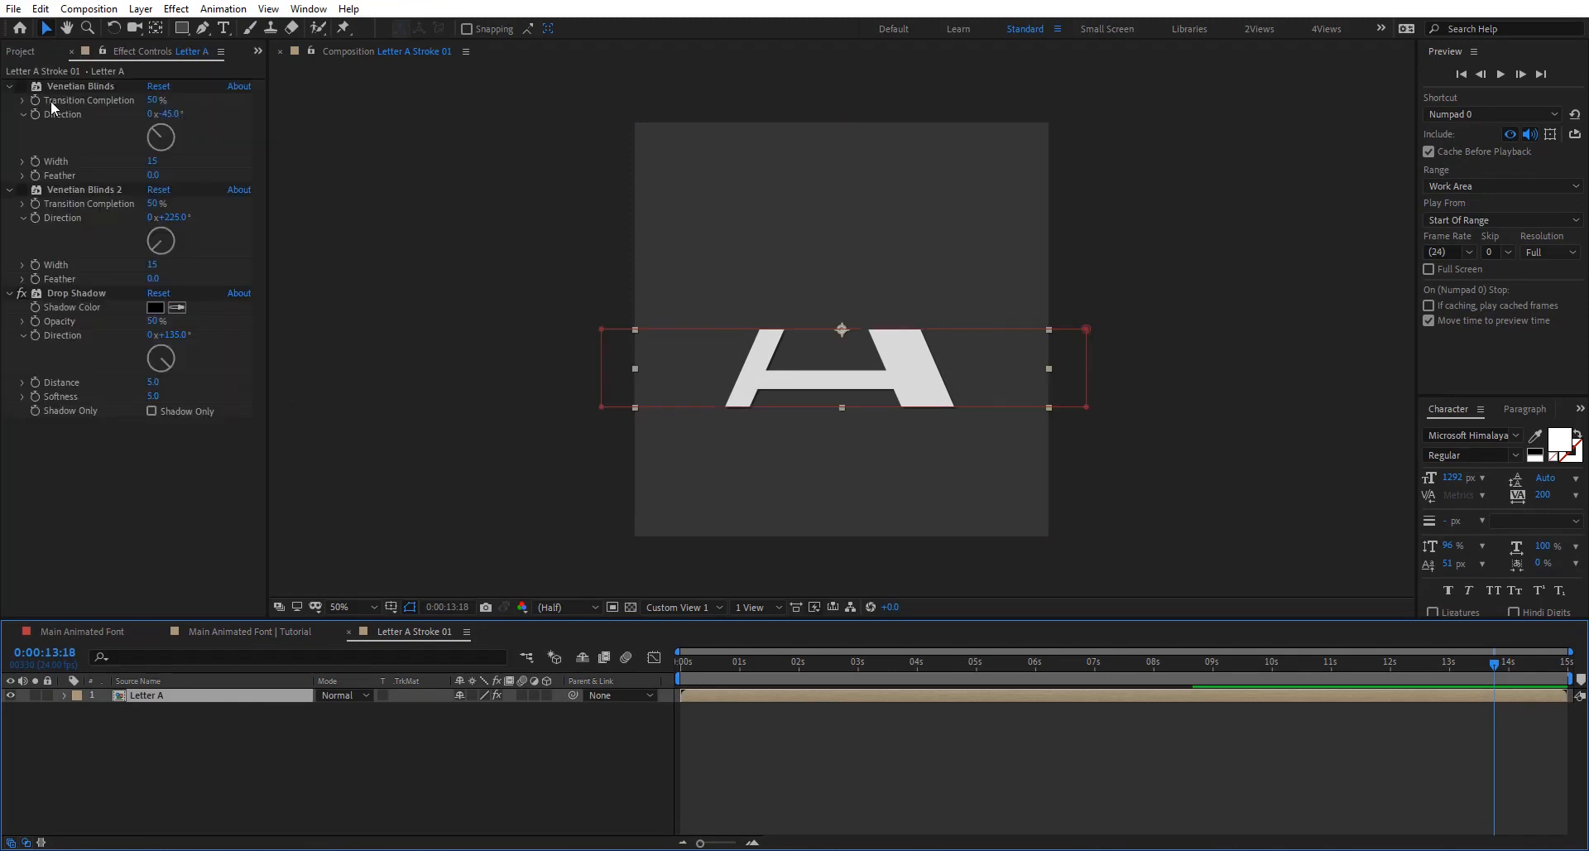
left_click(71, 86)
left_click(77, 294, "shift")
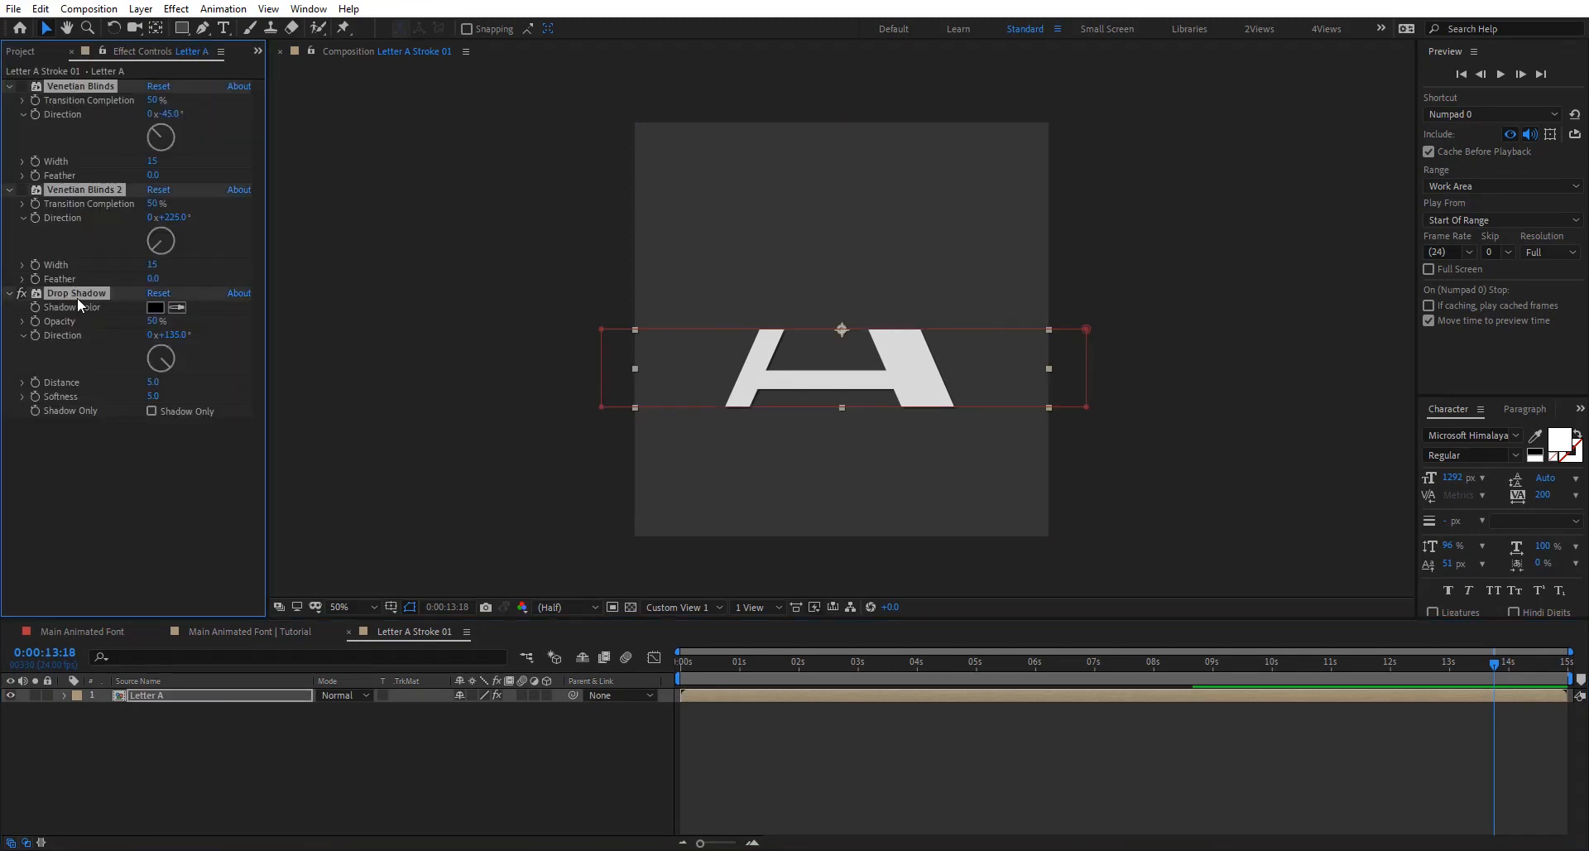
key("Delete")
Step: Delete Mask 1 and its keyframes from the Letter A layer in the Letter A Stroke 01 composition
key("u")
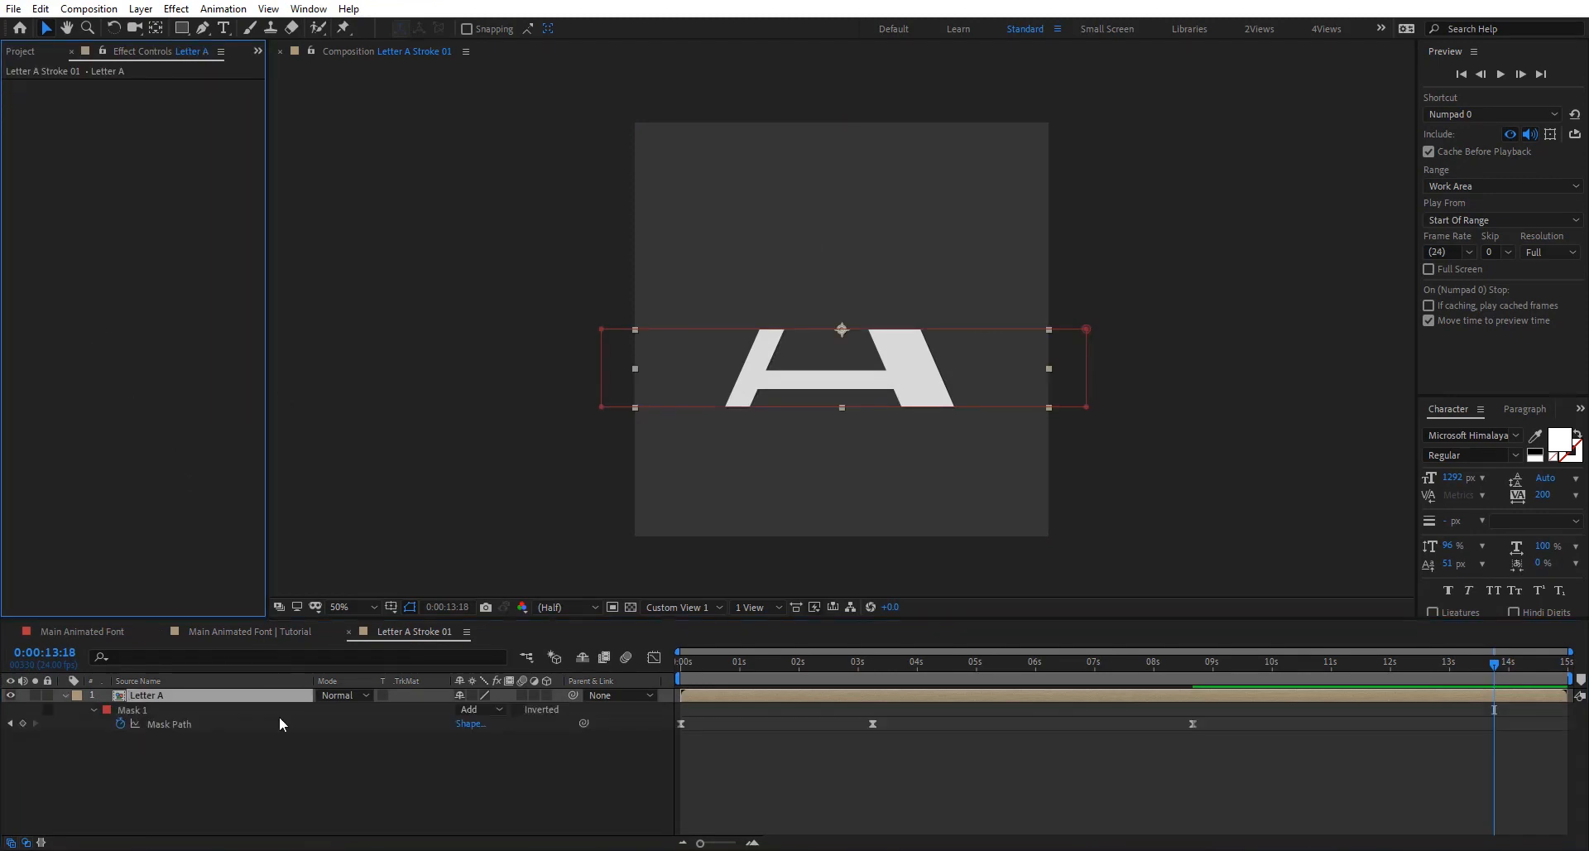
left_click(172, 712)
key("Delete")
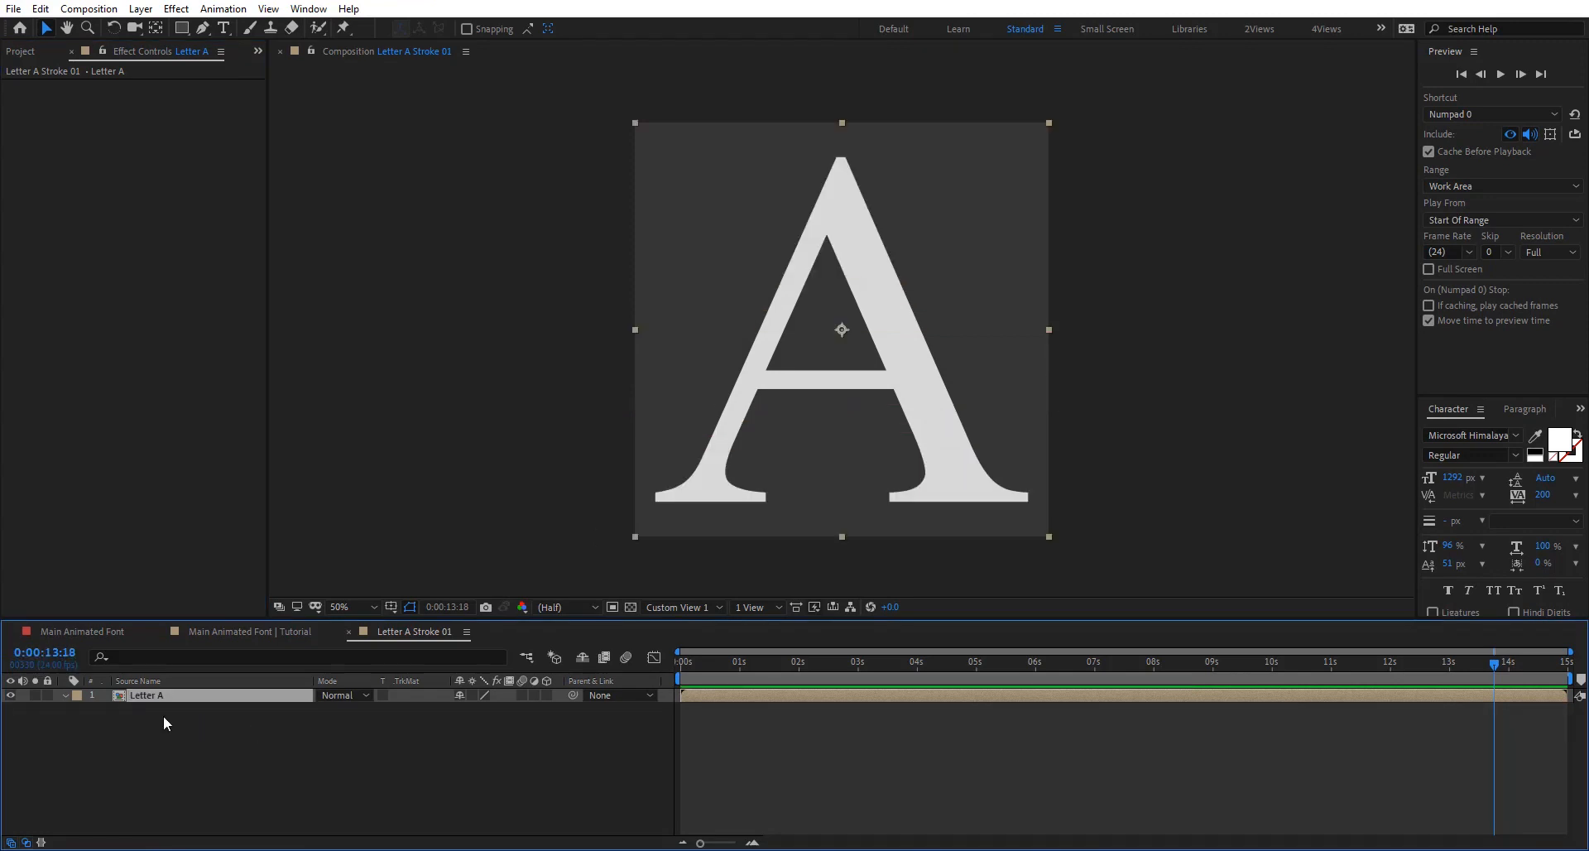
Step: Apply the Vegas effect to the Letter A layer and set its blend mode to Transparent
key("ctrl+space")
type("vega")
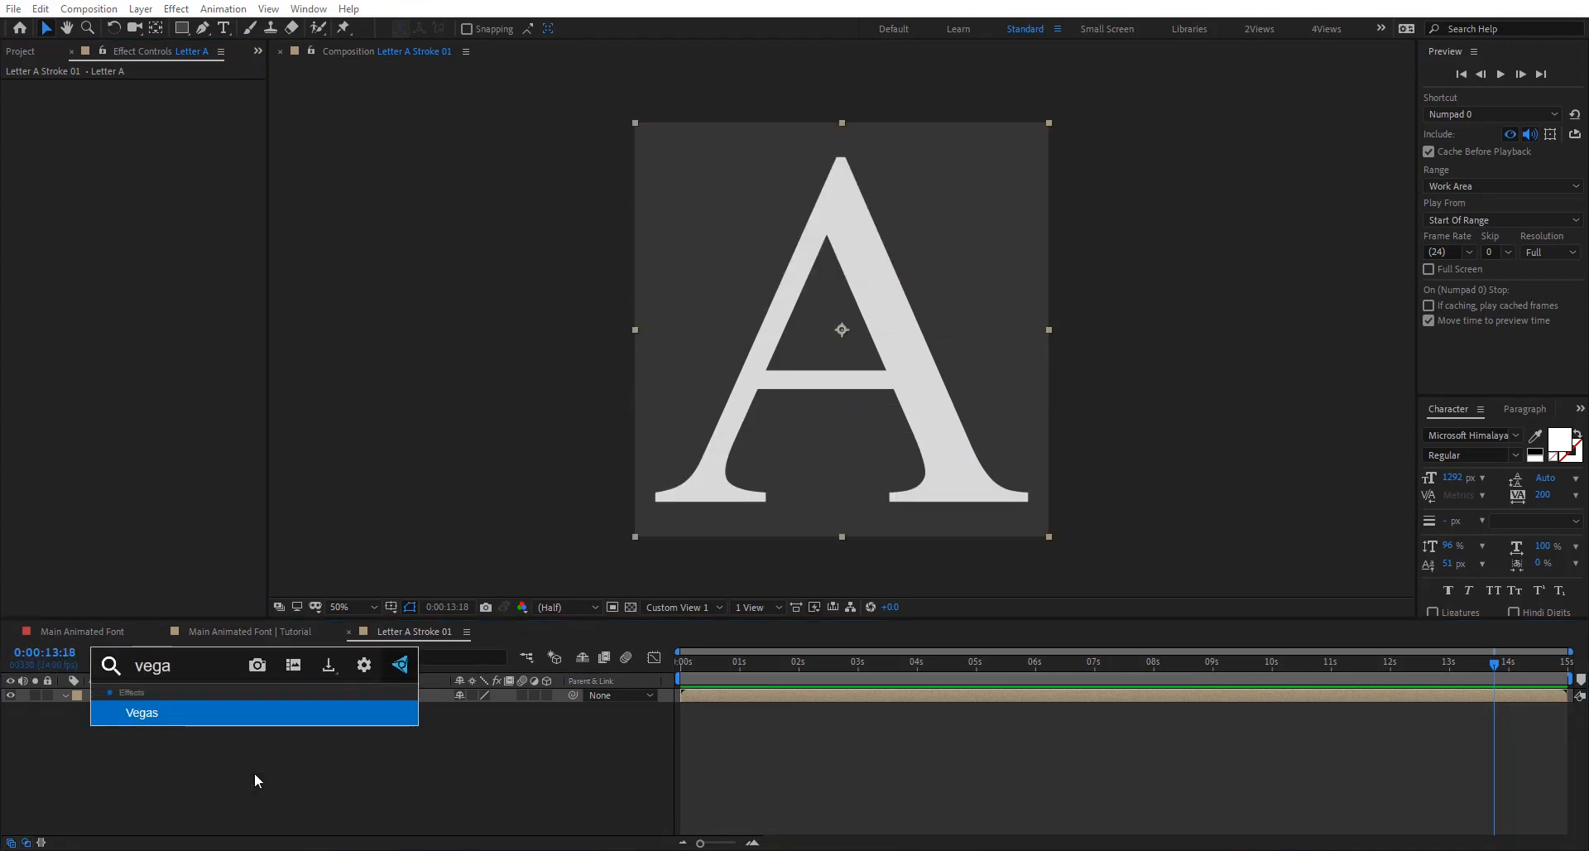
key("Return")
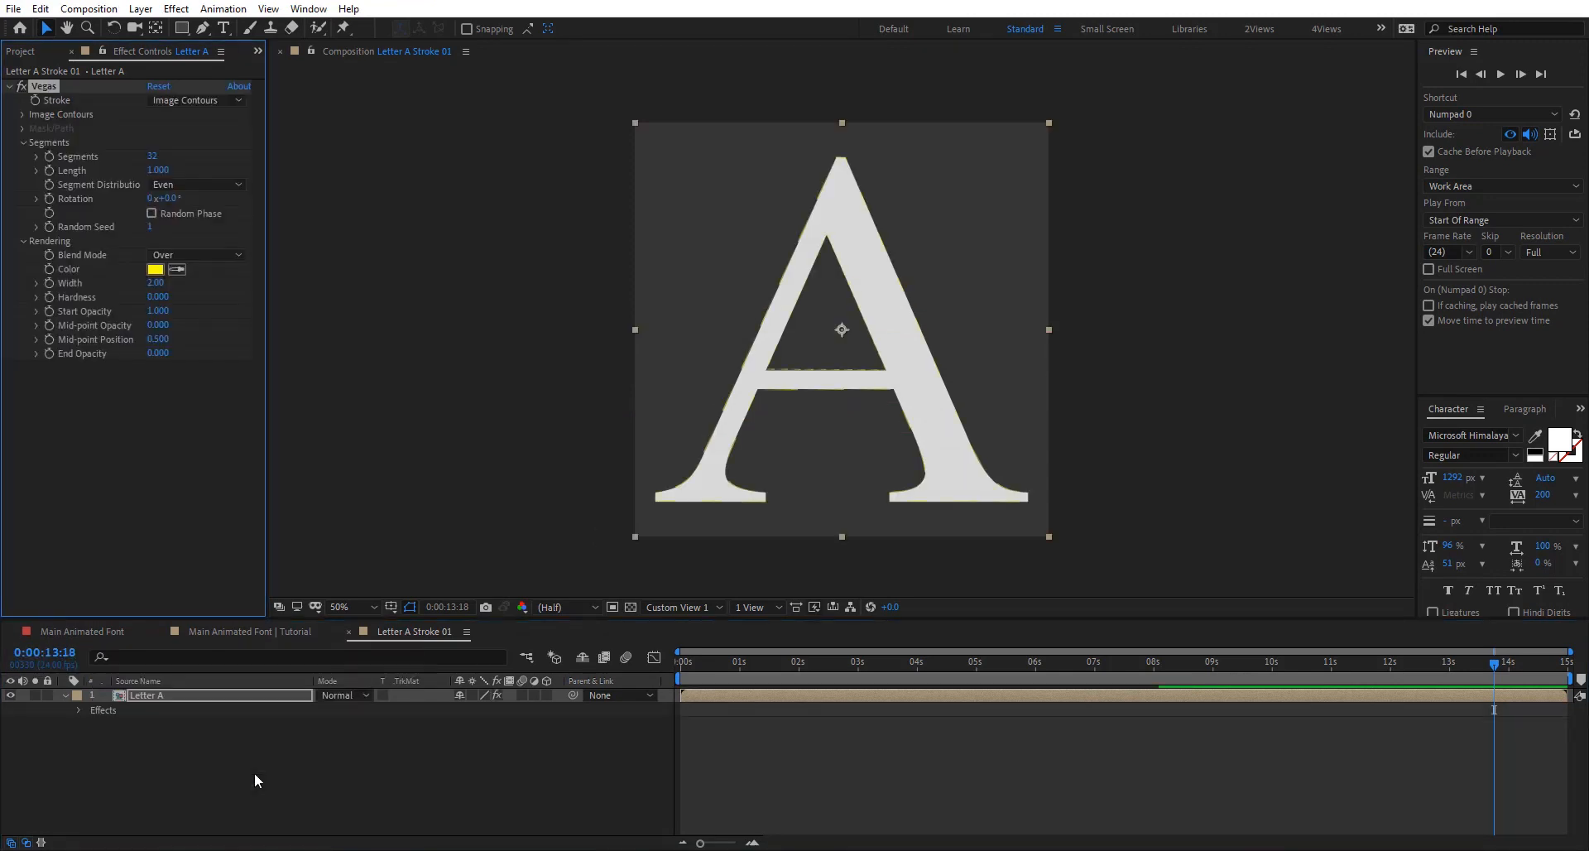
left_click(188, 256)
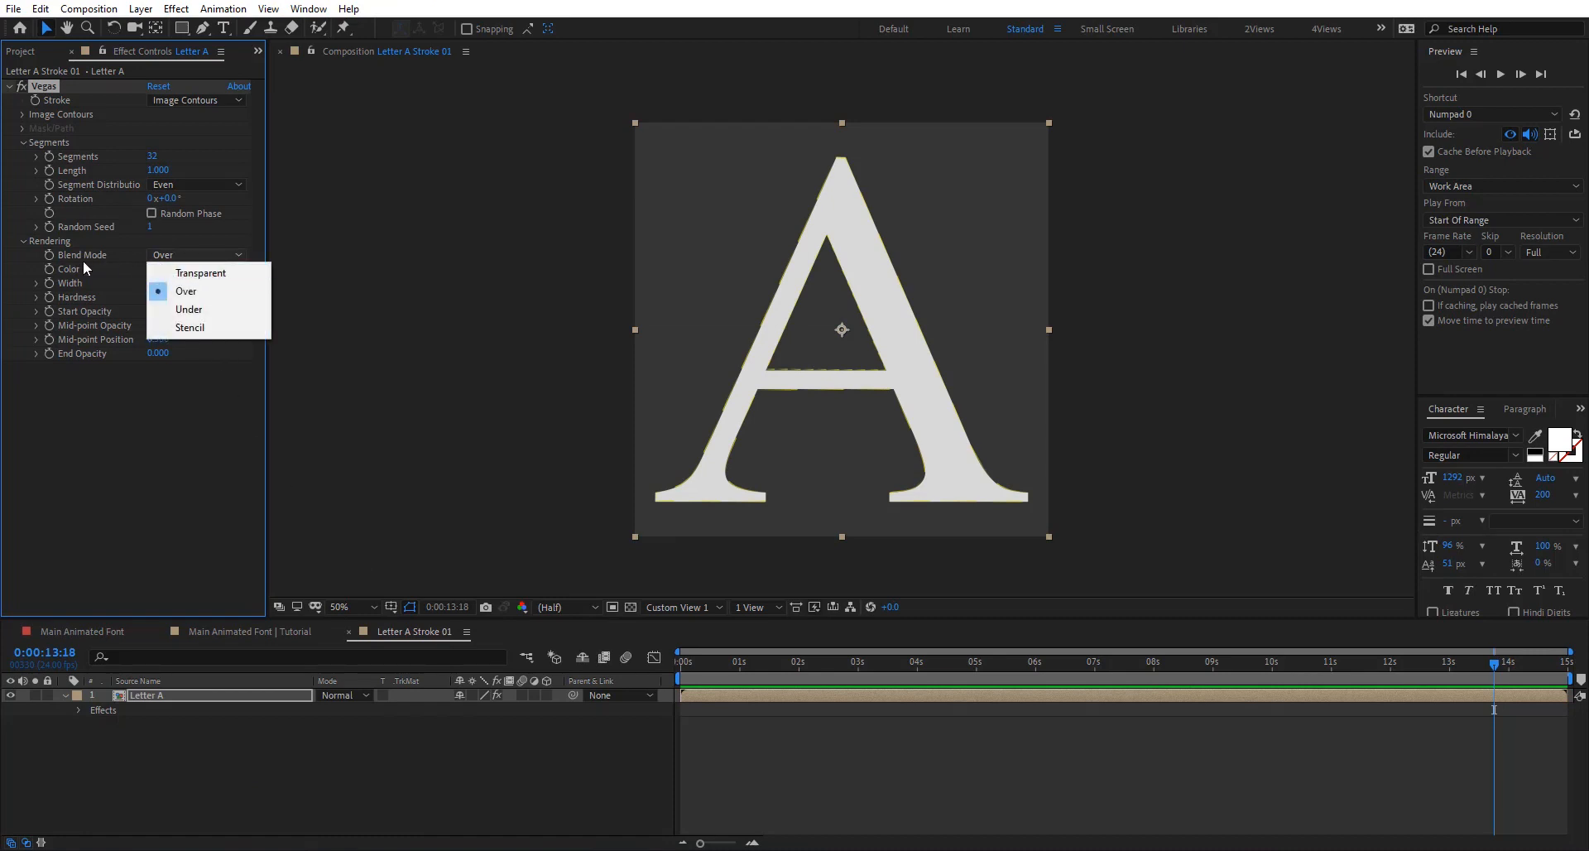
left_click(200, 274)
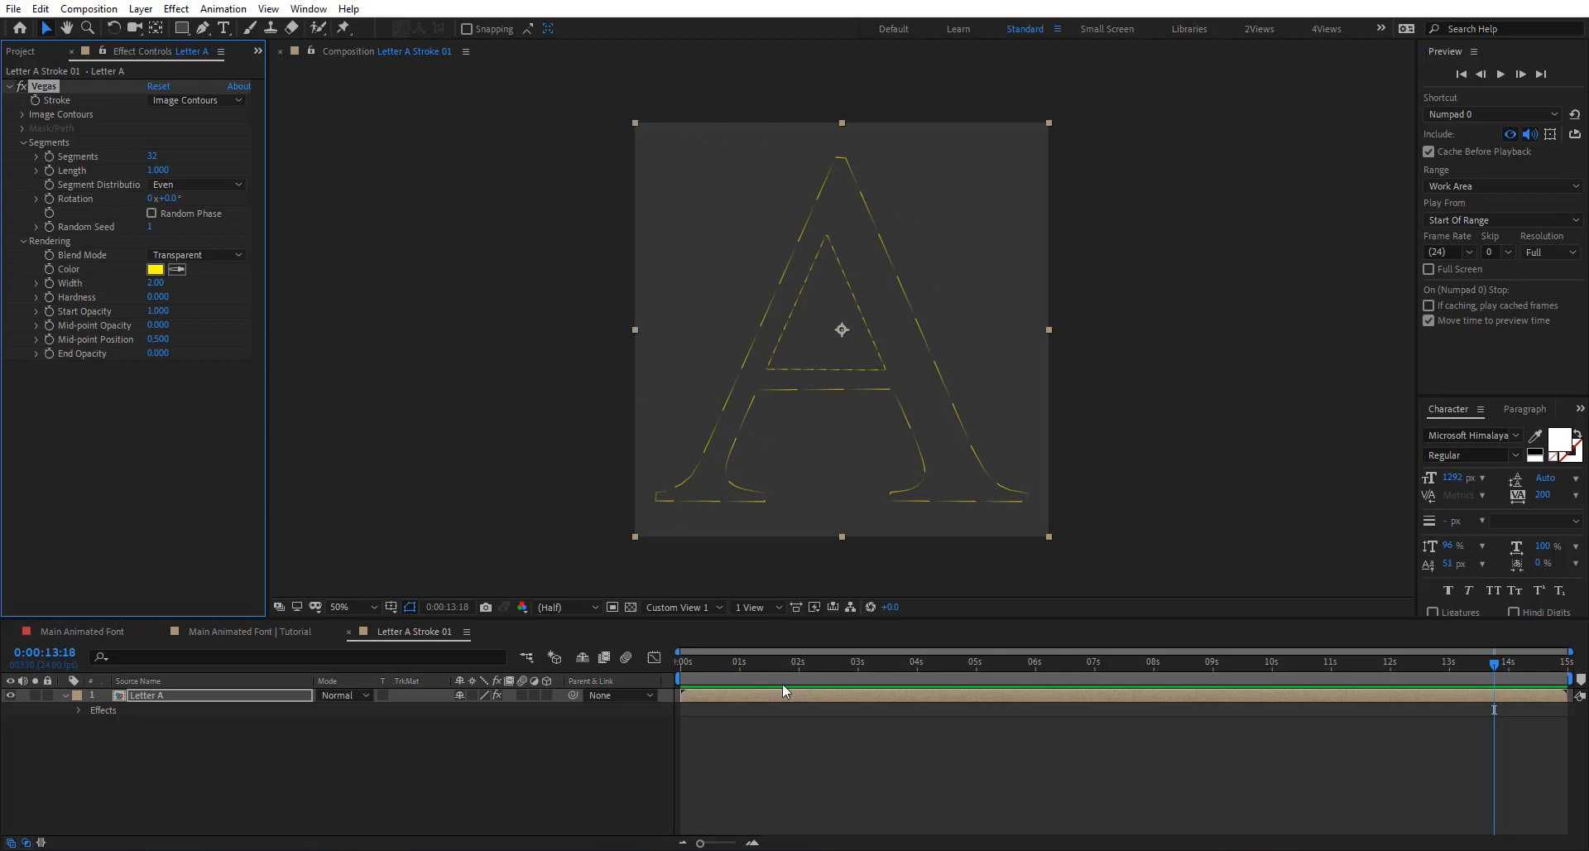
Step: Set the Vegas effect's Segments to 1 and its Length to 0
left_click_drag(151, 156, 1, 173)
mouse_move(203, 198)
left_mouse_down()
mouse_move(384, 195)
mouse_move(173, 198)
mouse_move(30, 173)
mouse_move(143, 172)
mouse_move(33, 172)
left_mouse_up()
left_click(137, 165)
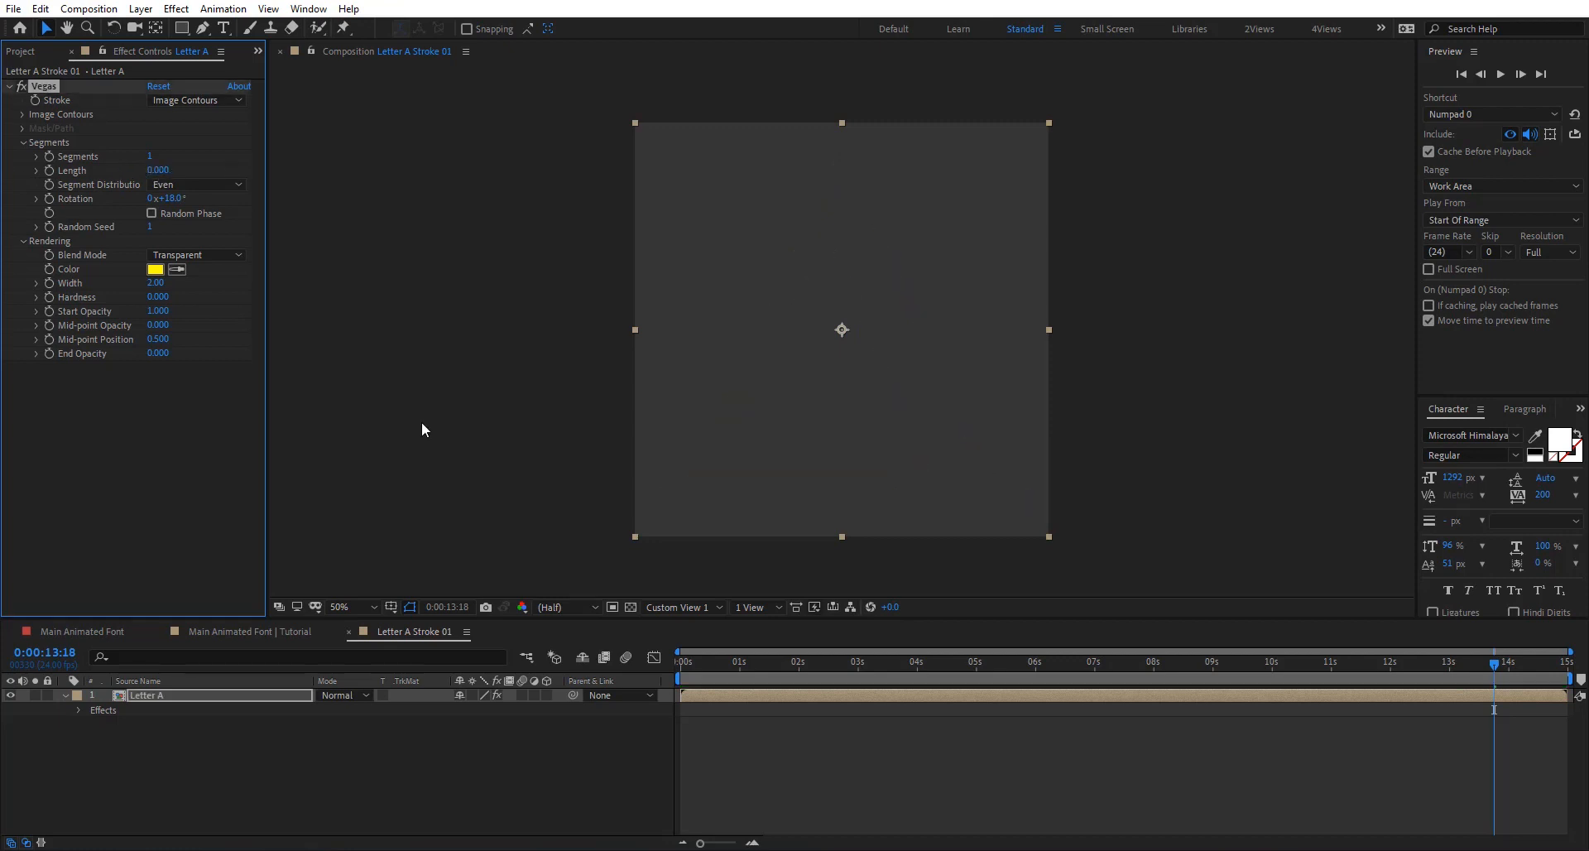
Step: Animate the Vegas Length from 0 at the timeline start to 1 at 0:00:10:22, and set its Rotation to 0°
left_click_drag(744, 663, 448, 662)
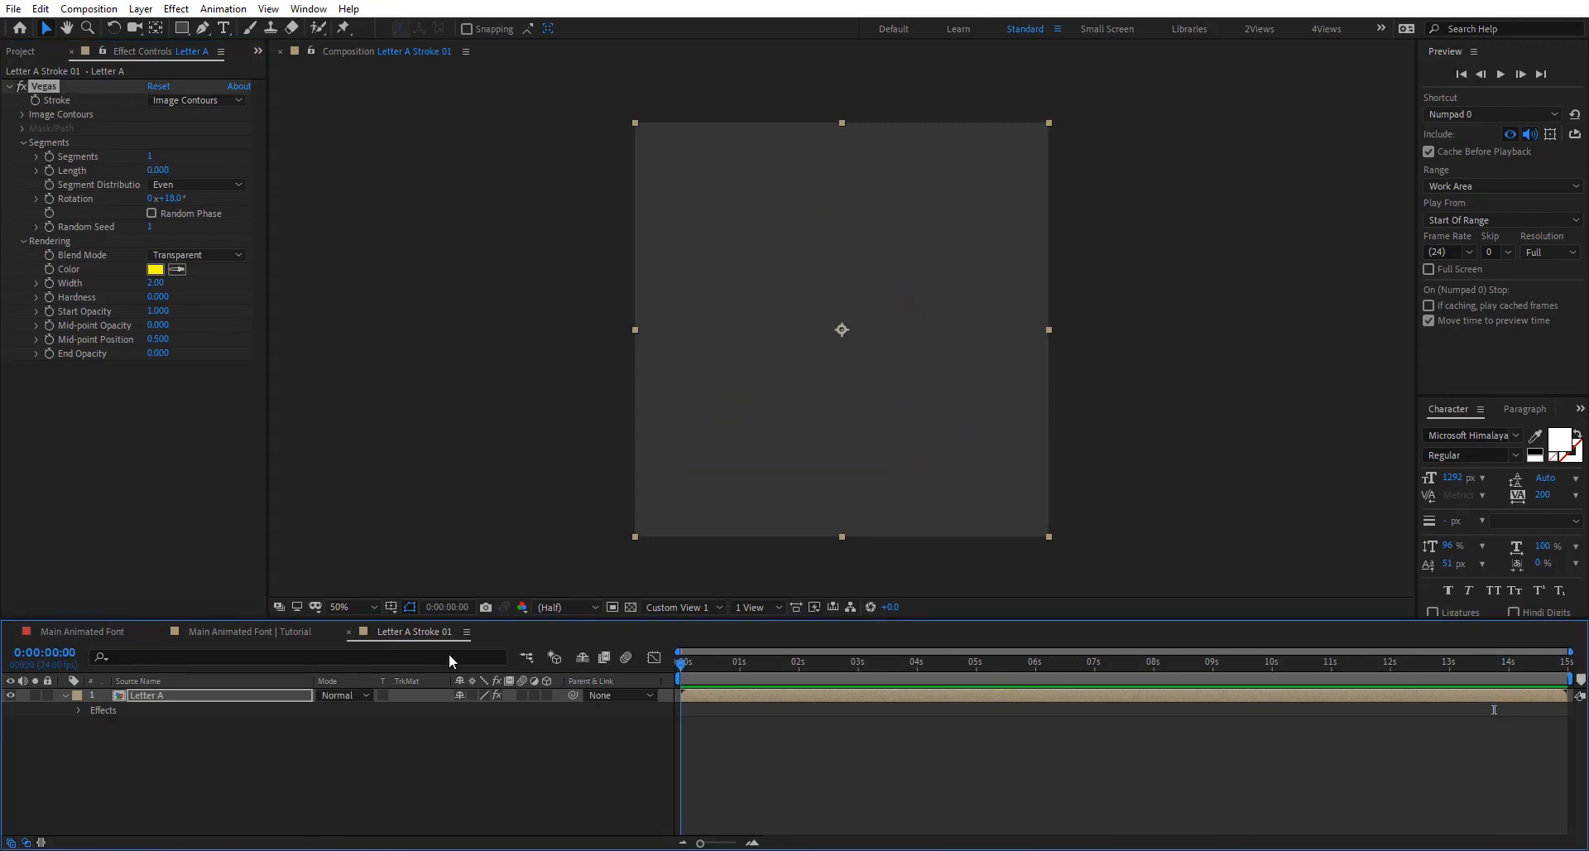
left_click(53, 169)
left_click(177, 200)
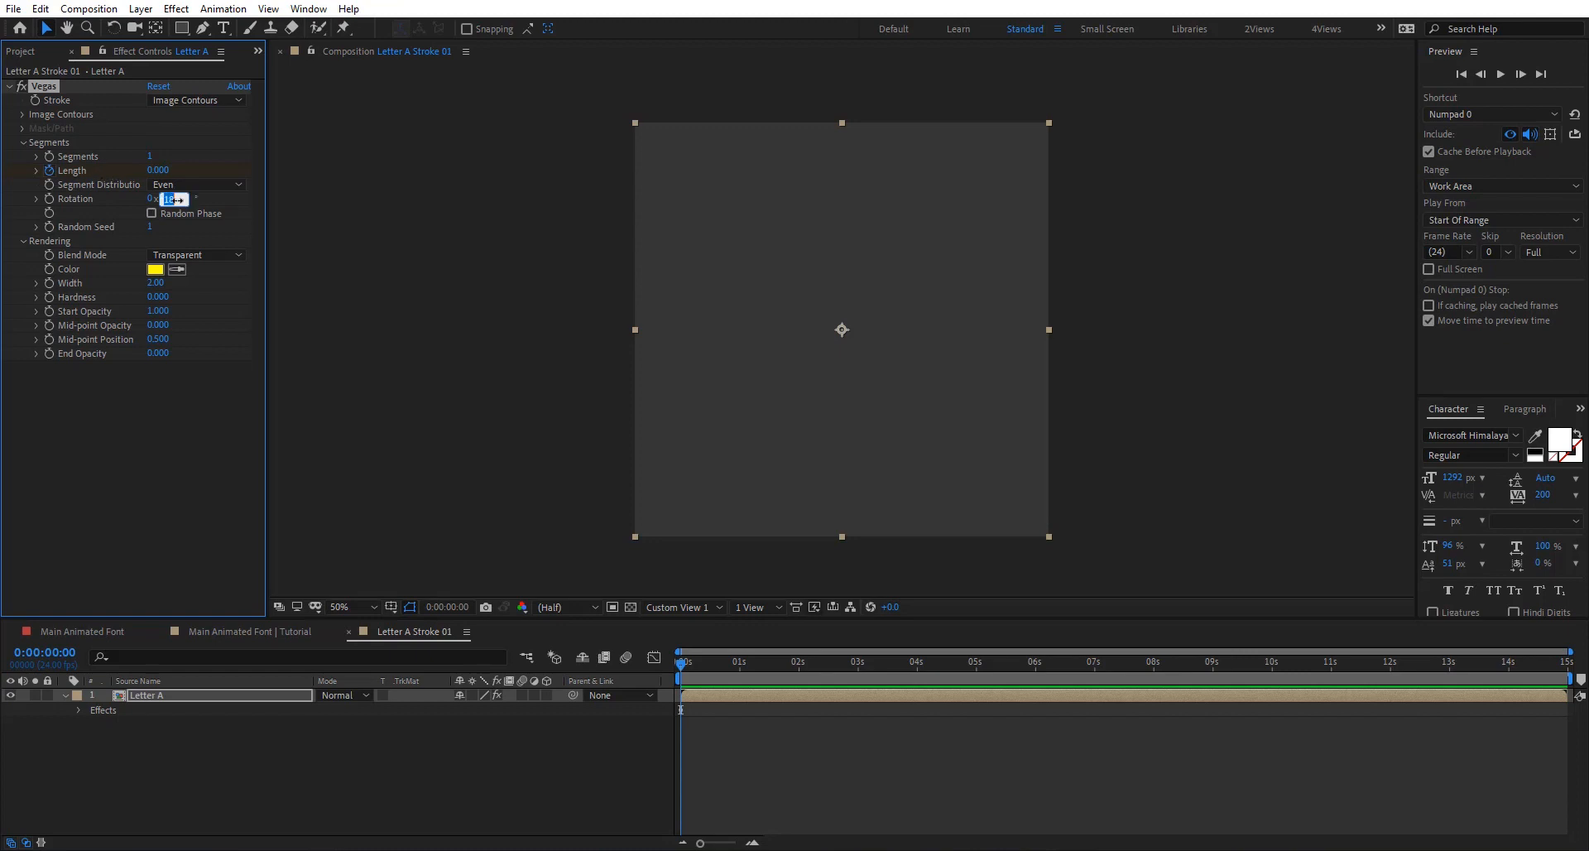
key("Return")
left_click_drag(1476, 668, 1326, 664)
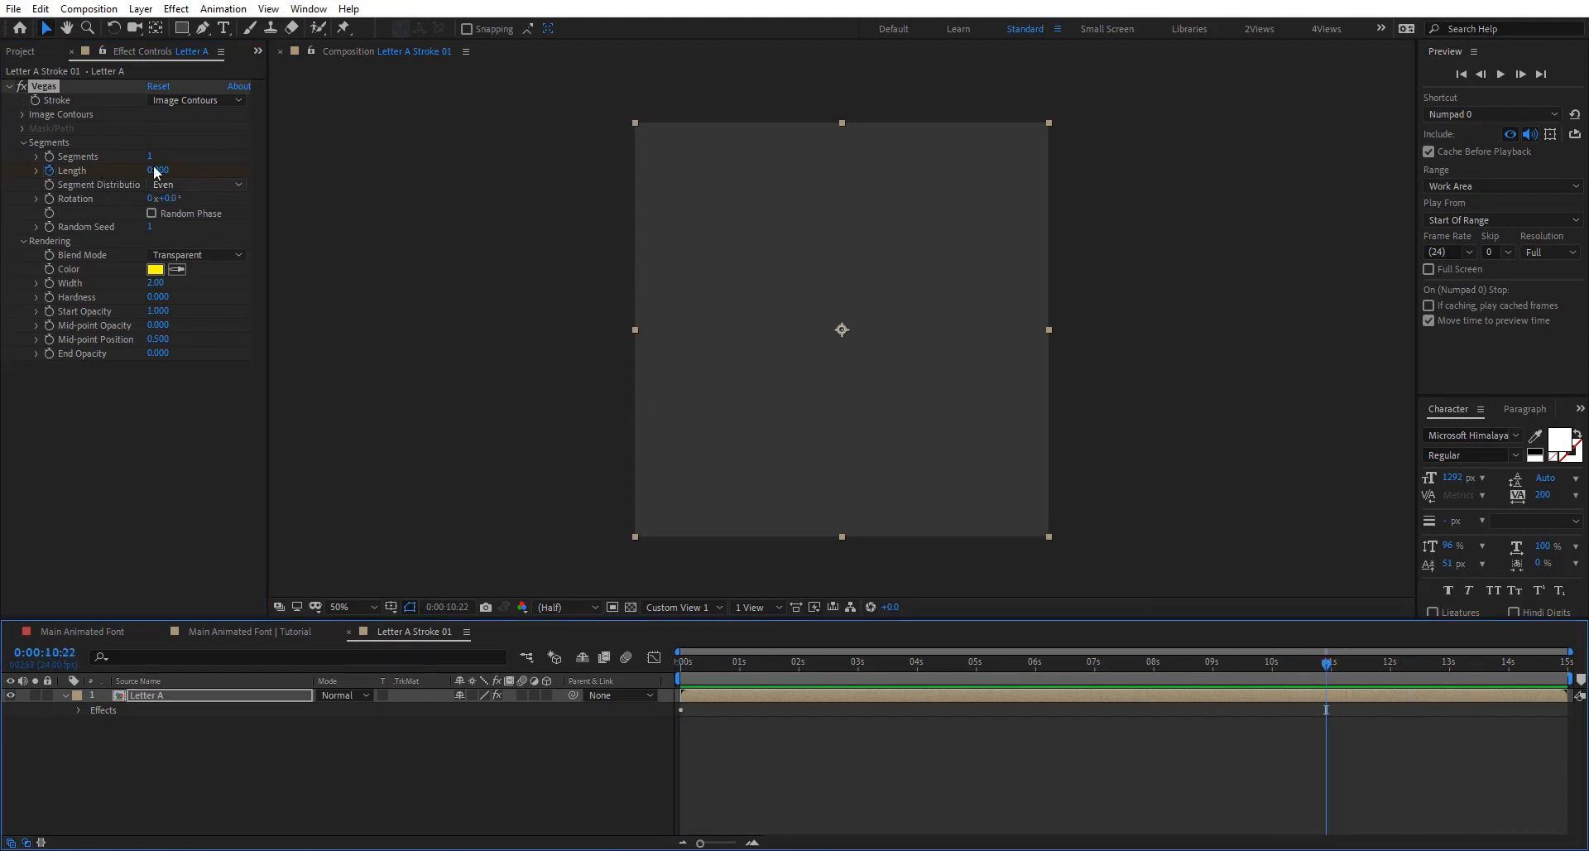
left_click_drag(156, 172, 678, 212)
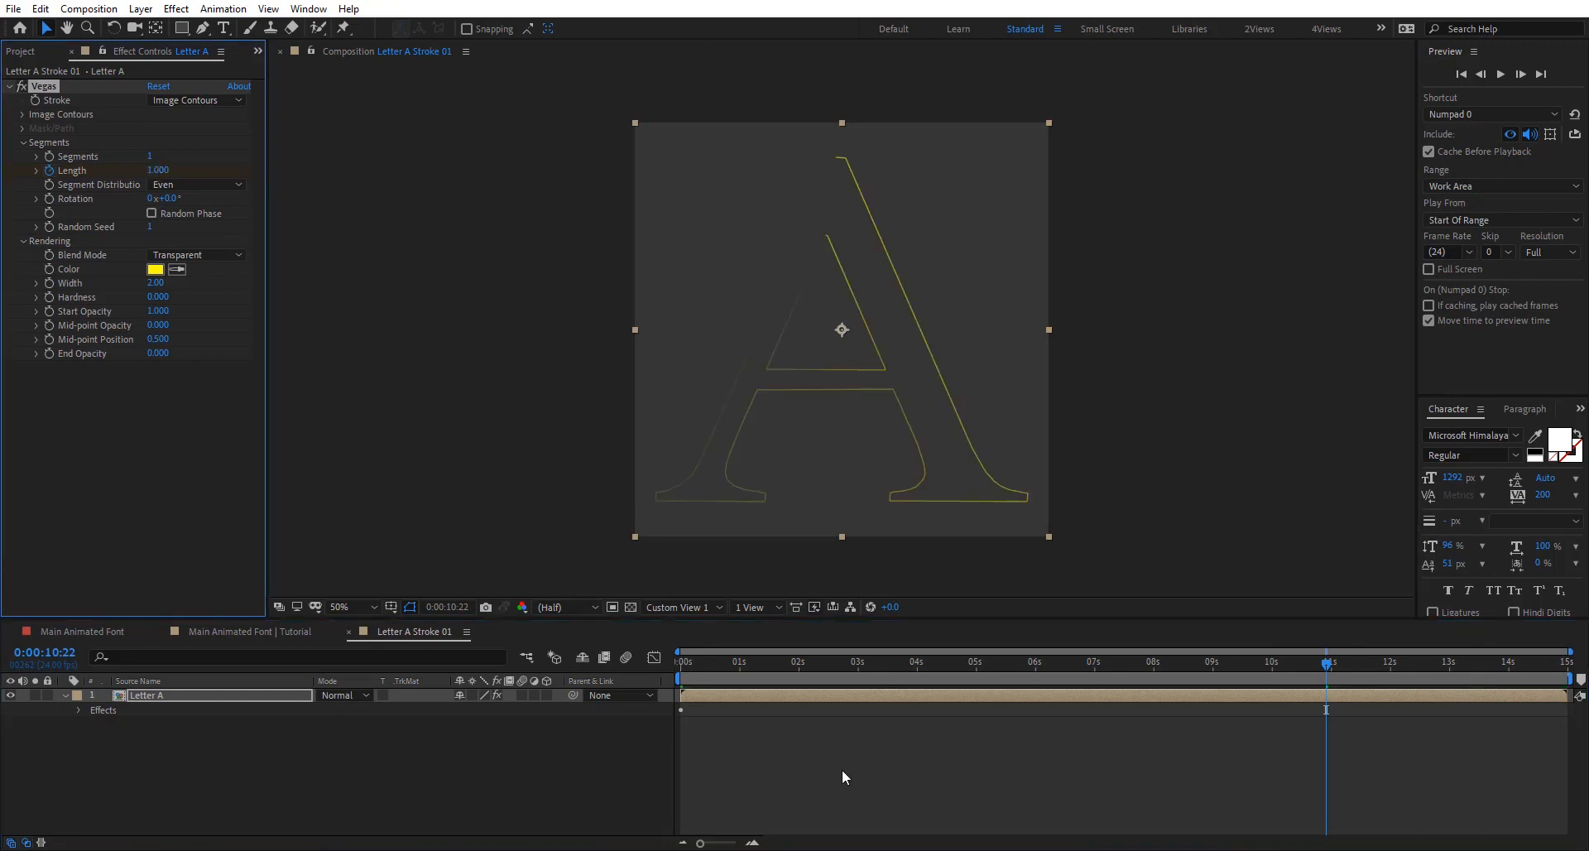
Step: Review the outline animation in both compositions, and set the Vegas stroke colour in Letter A Stroke 01 to cyan 00FFDE
left_click(686, 667)
mouse_move(738, 672)
left_mouse_down()
mouse_move(1556, 677)
mouse_move(695, 675)
mouse_move(1438, 677)
left_mouse_up()
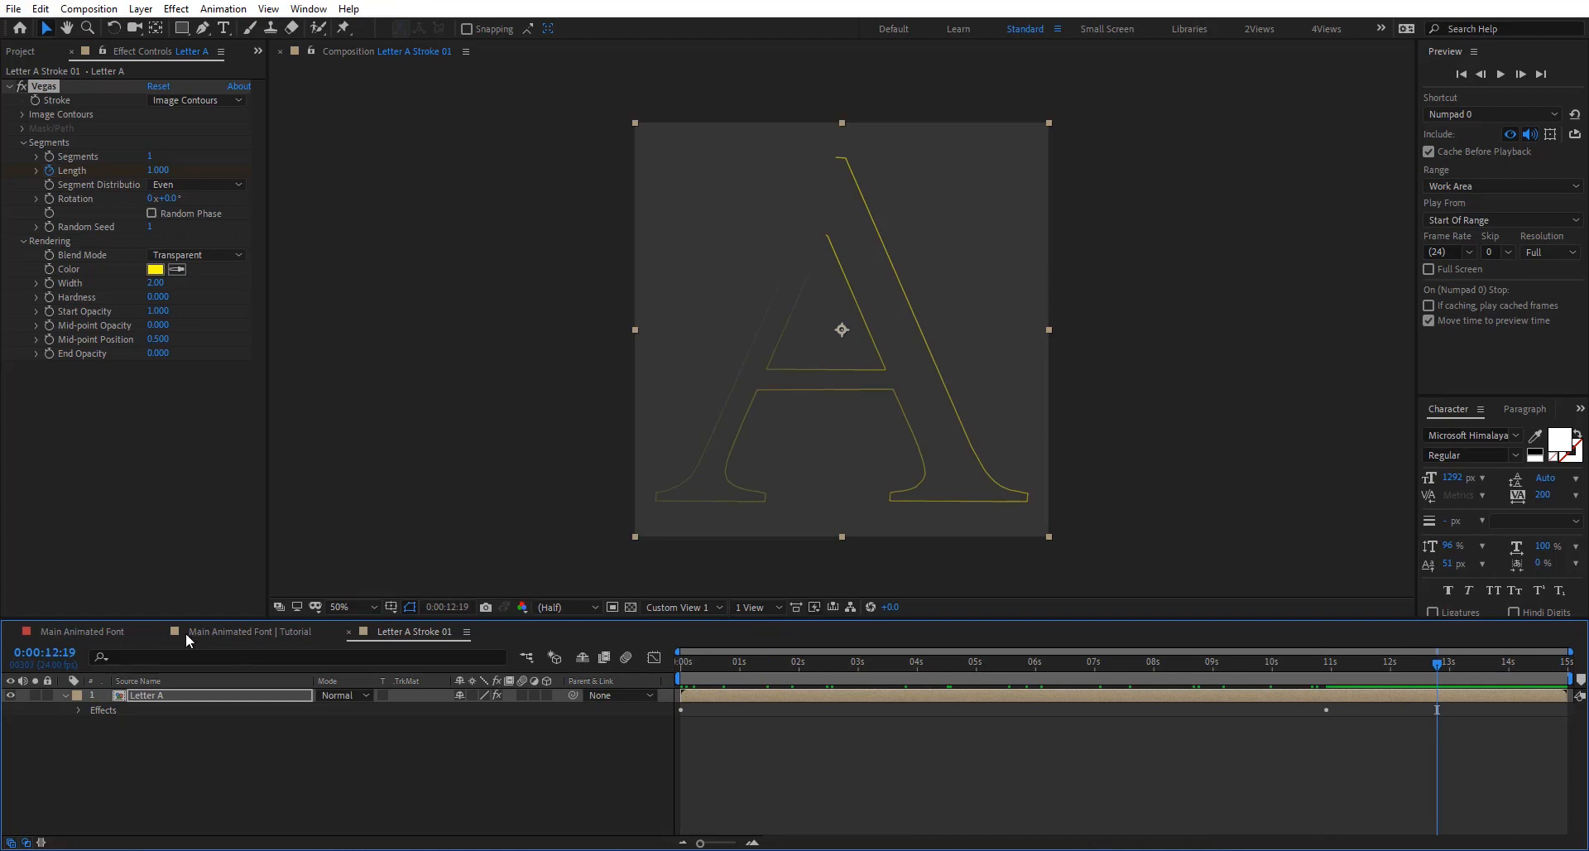
left_click(258, 632)
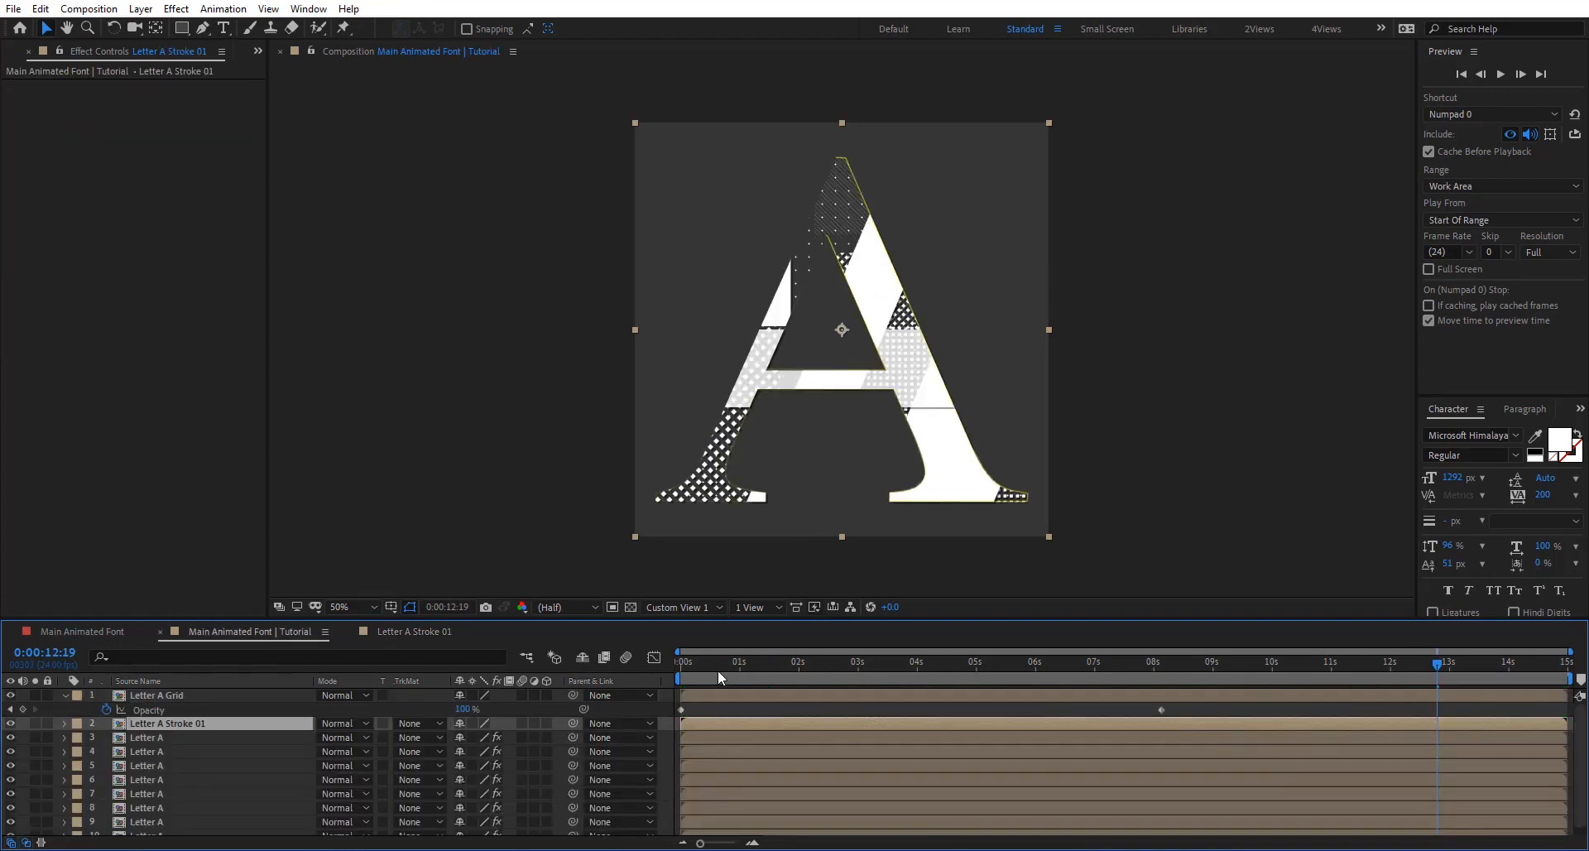
mouse_move(720, 668)
left_mouse_down()
mouse_move(1362, 687)
mouse_move(1171, 701)
mouse_move(1070, 679)
left_mouse_up()
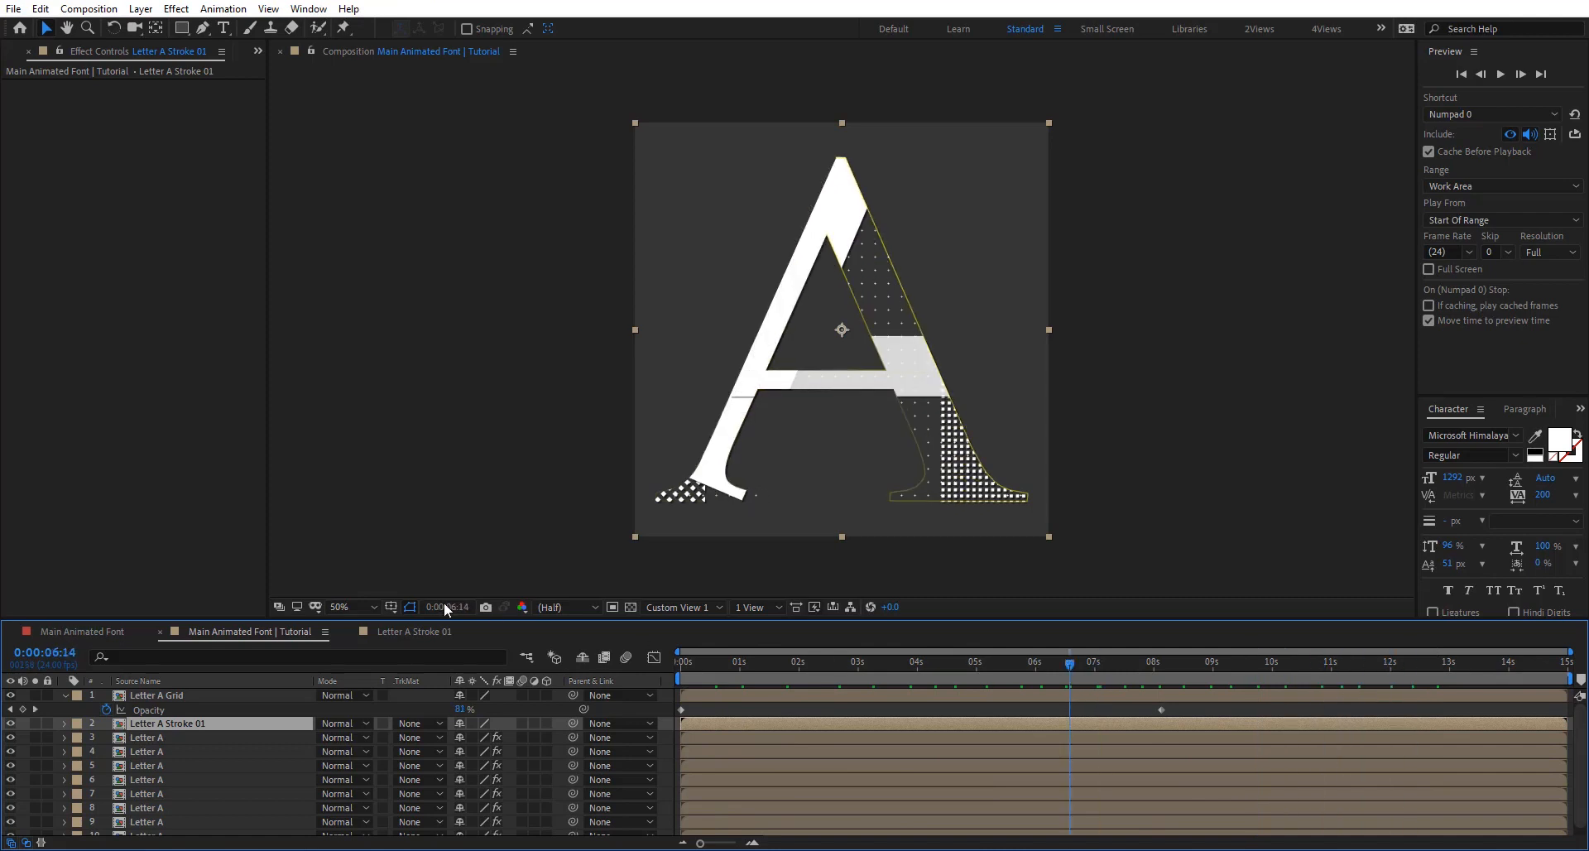
left_click(453, 631)
left_click(154, 269)
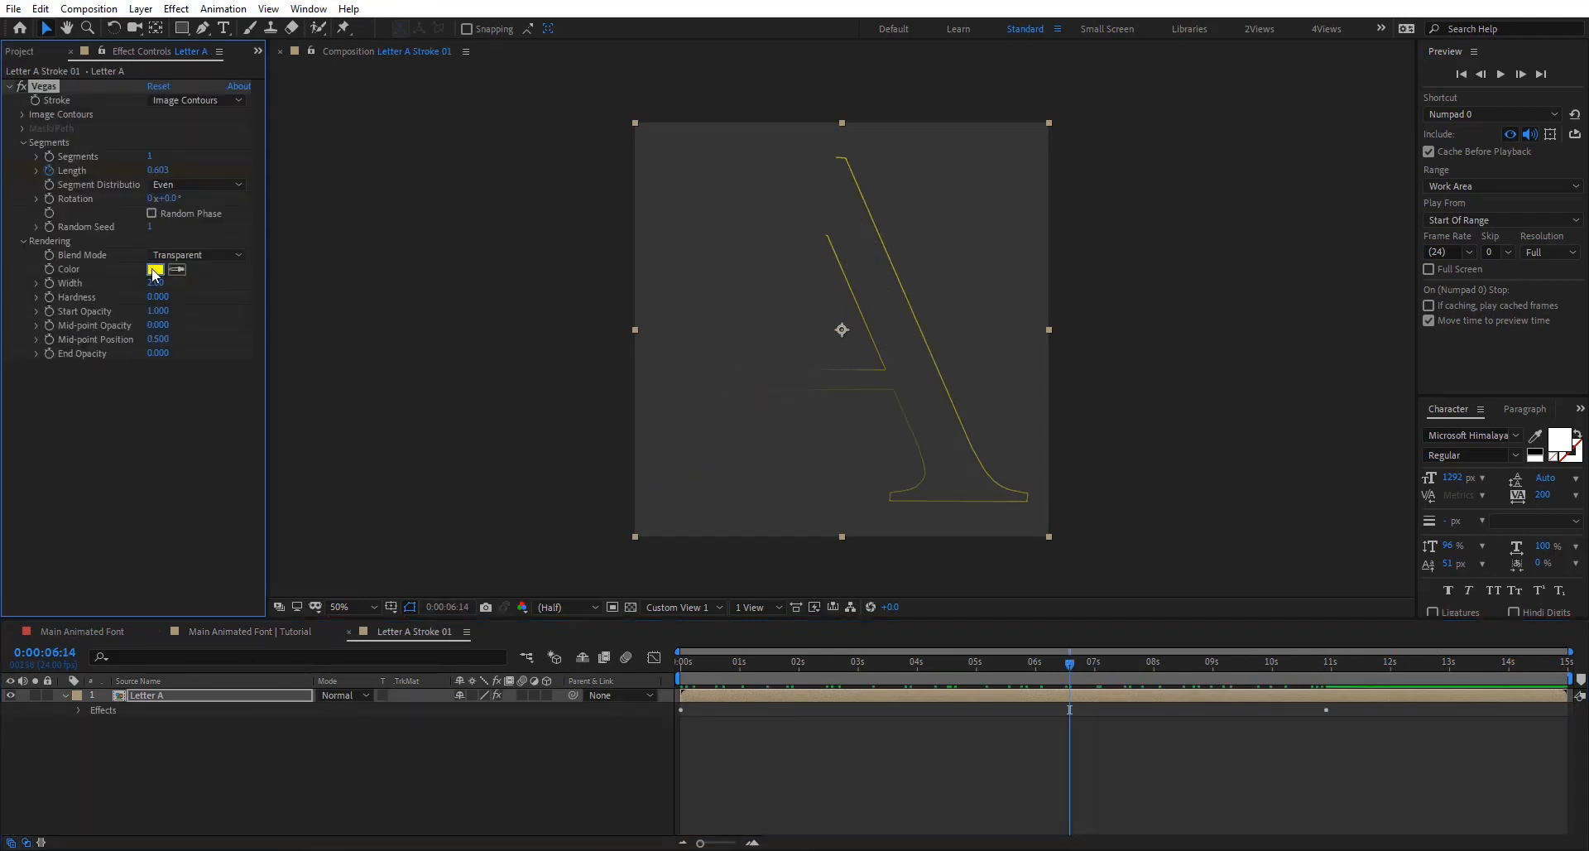
left_click(476, 587)
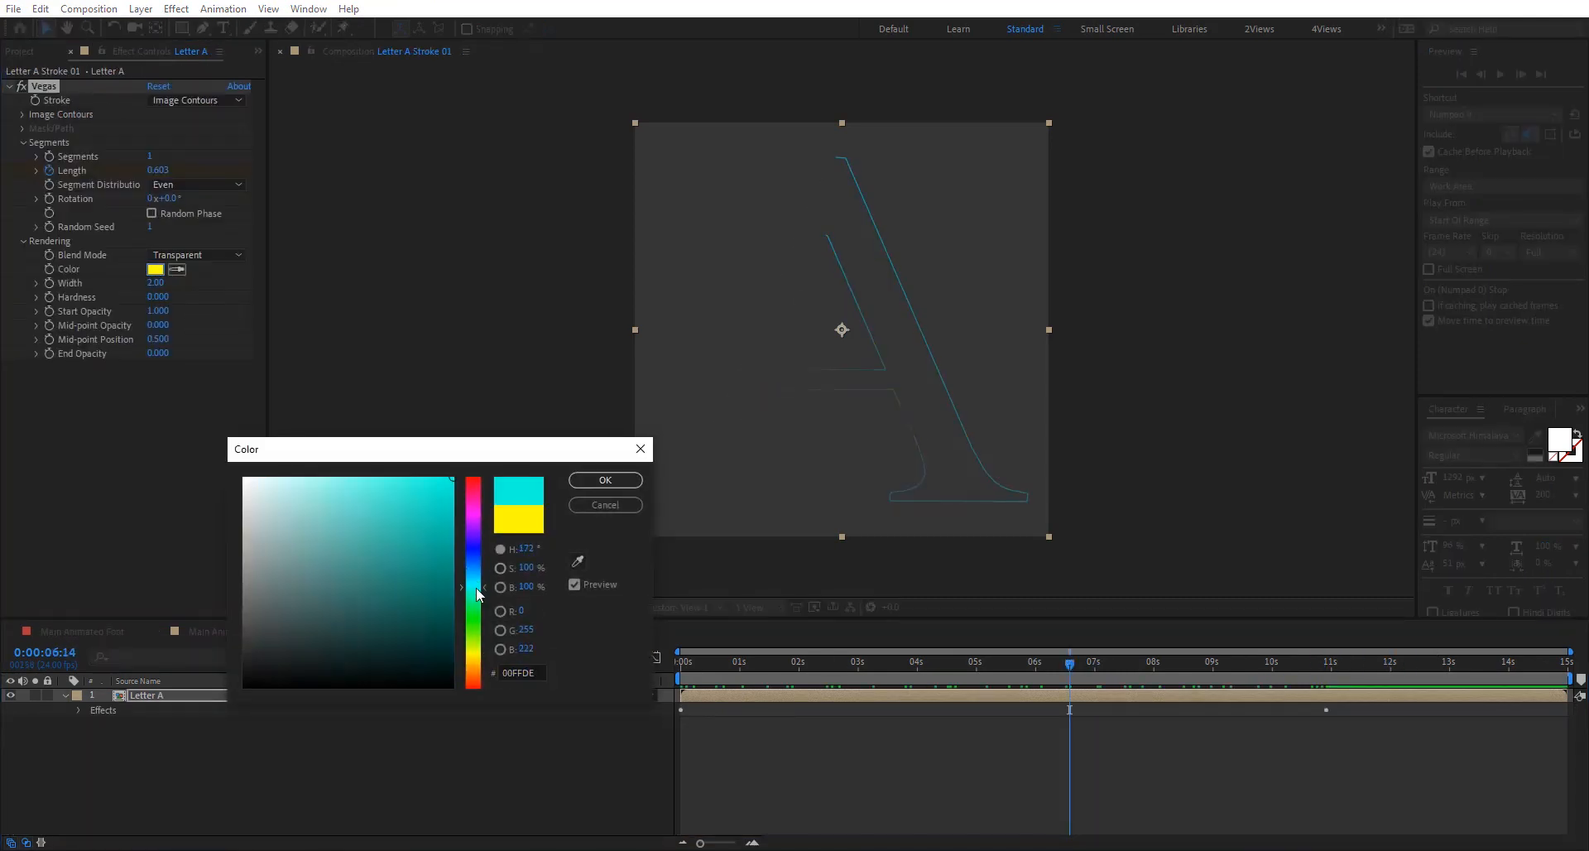
left_click(610, 482)
Step: Duplicate the Letter A Stroke 01 layer in the Main Animated Font | Tutorial composition
left_click(348, 633)
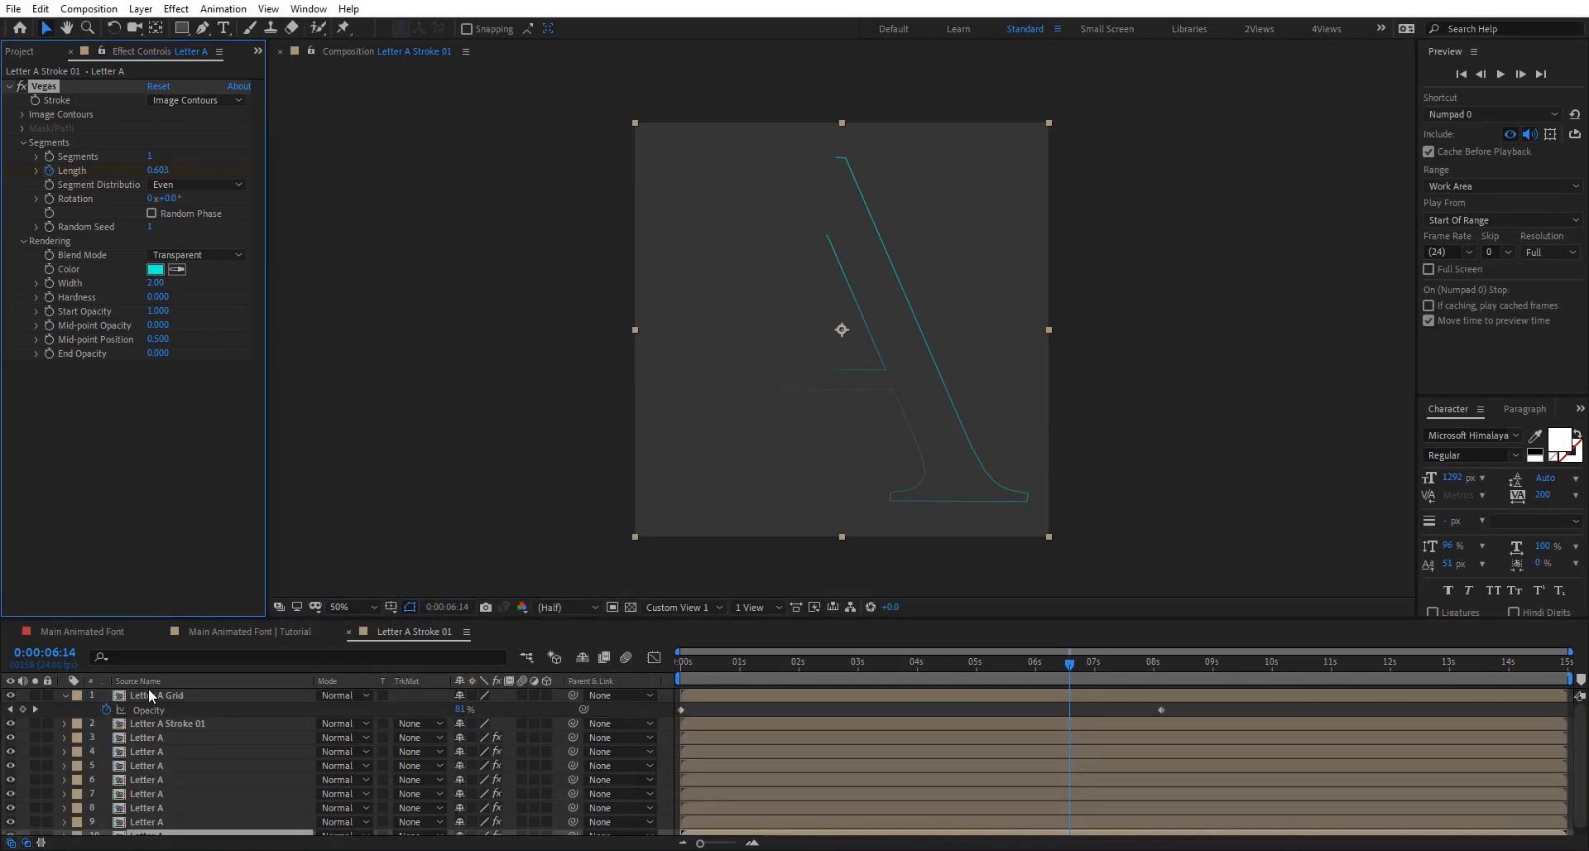
left_click(187, 723)
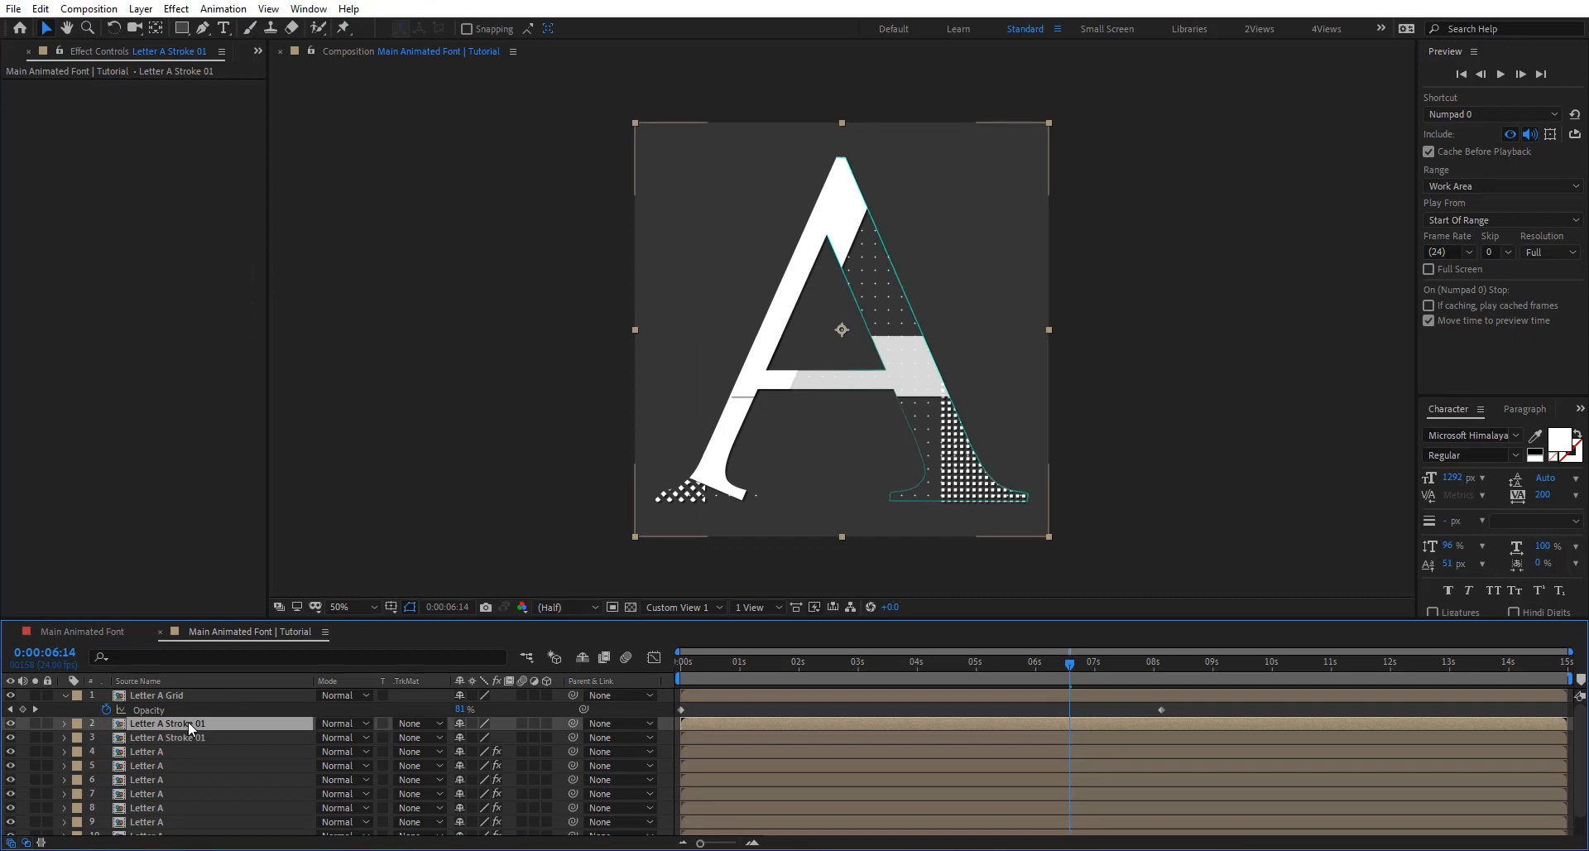
double_click(187, 723)
Step: Duplicate the Letter A Stroke 01 composition and put the copy in place of the duplicated stroke layer in Main Animated Font | Tutorial
right_click(257, 760)
left_click(388, 629)
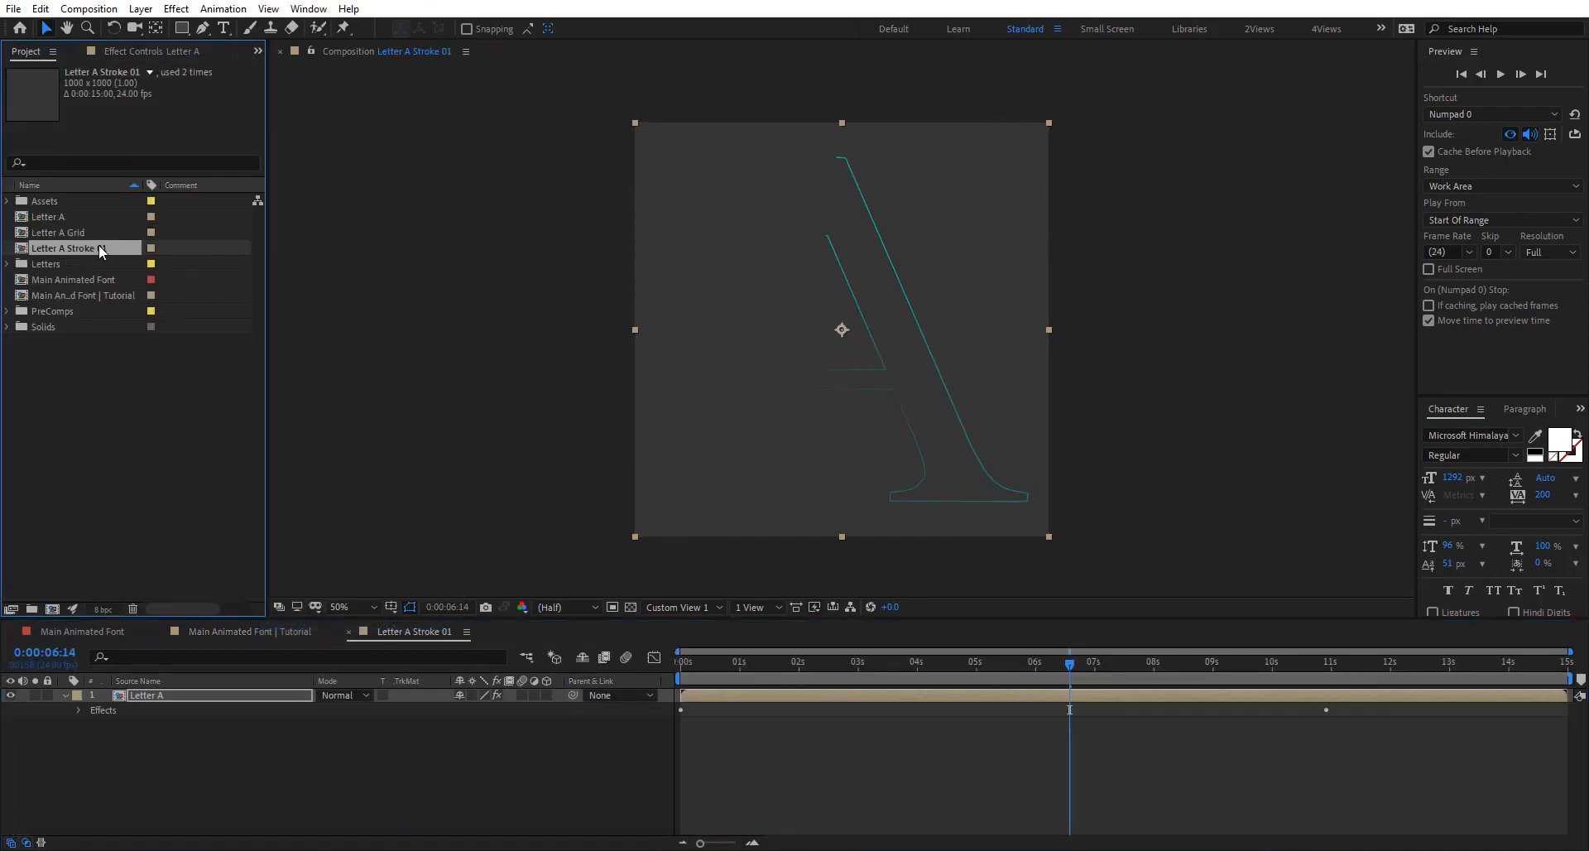
key("ctrl+d")
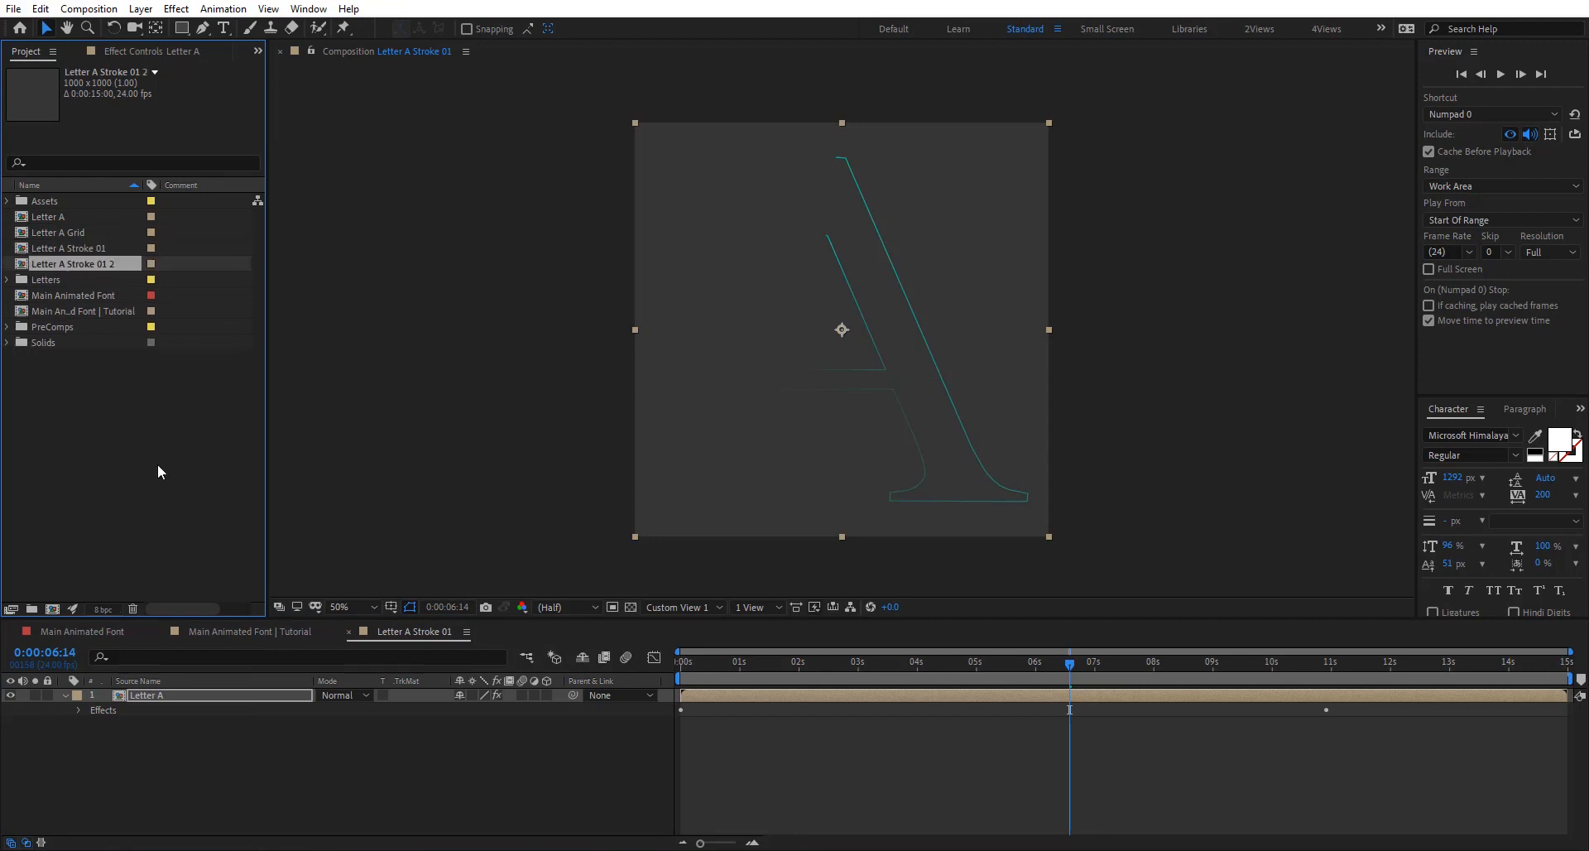
left_click(255, 632)
left_click_drag(111, 257, 201, 727)
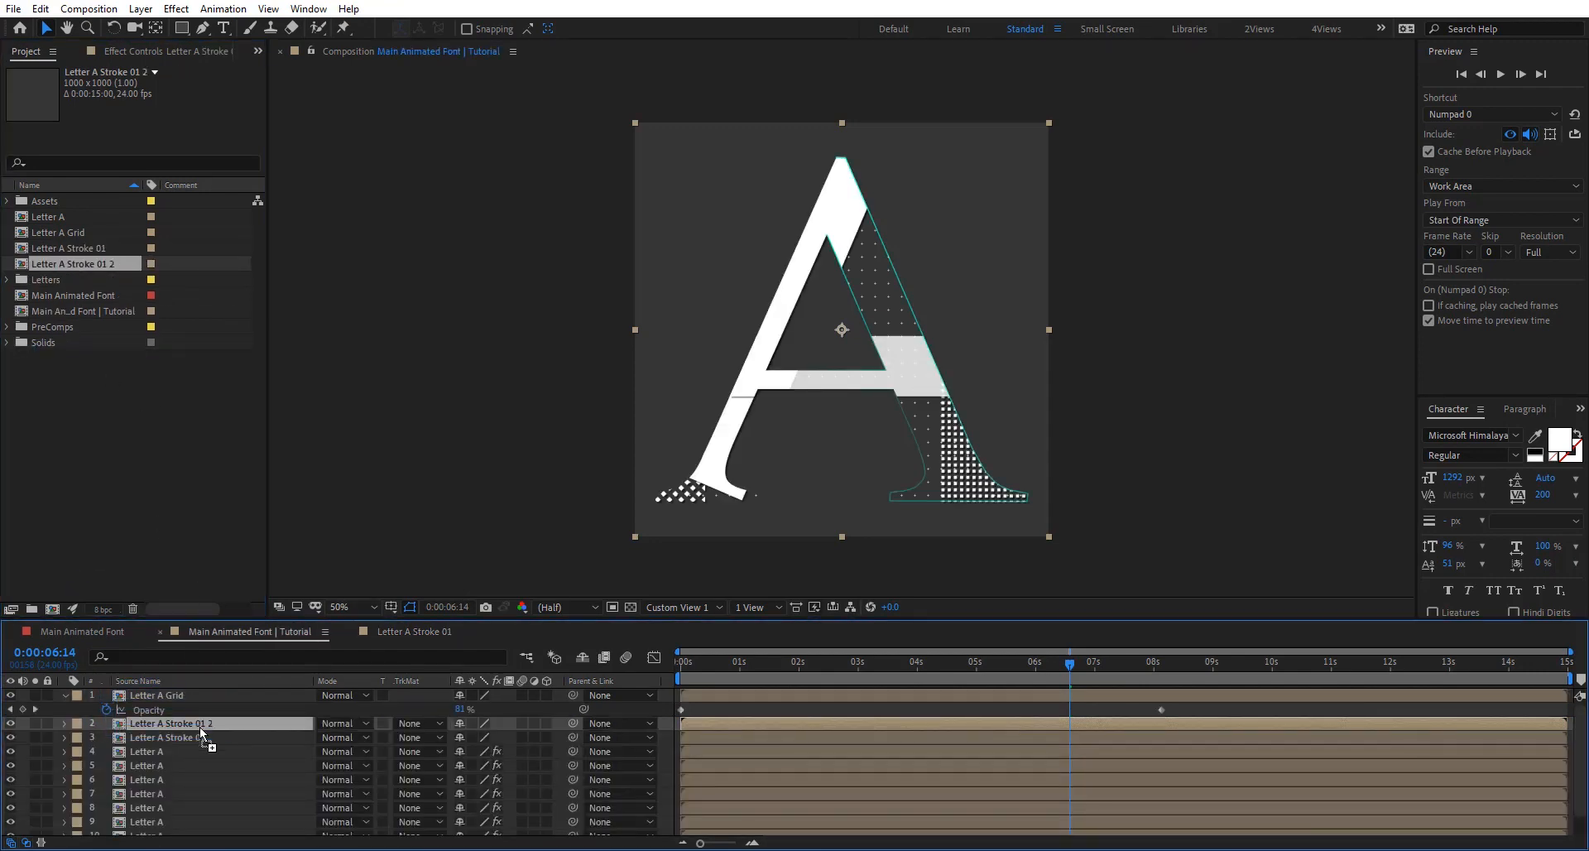
Step: In Letter A Stroke 01 2, animate the Vegas Rotation from 0° at the timeline start to 50° at 0:00:10:22
double_click(200, 723)
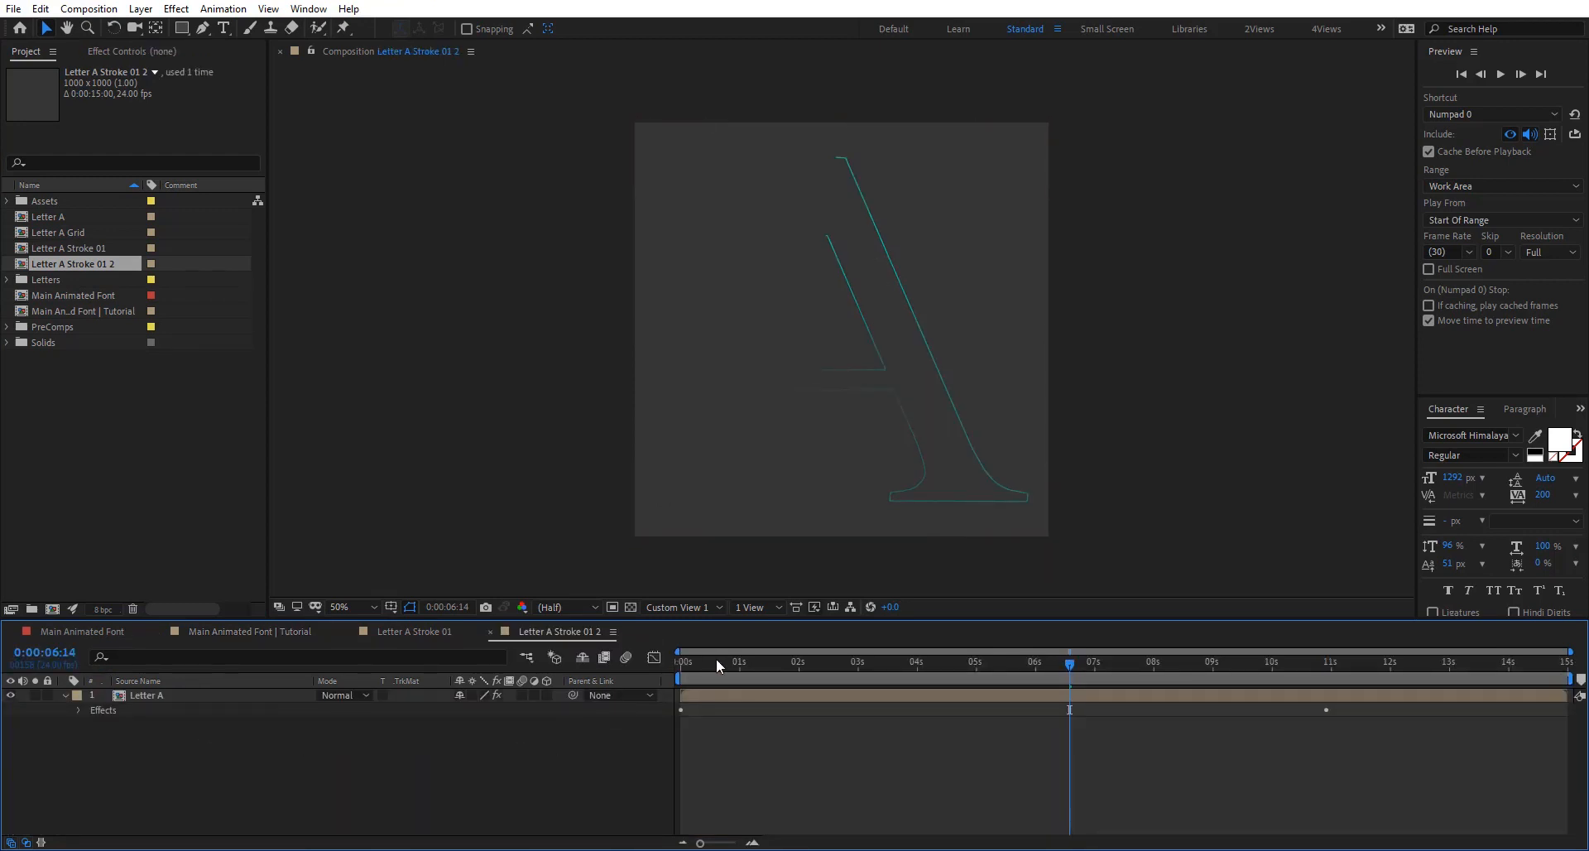
key("Home")
left_click(134, 52)
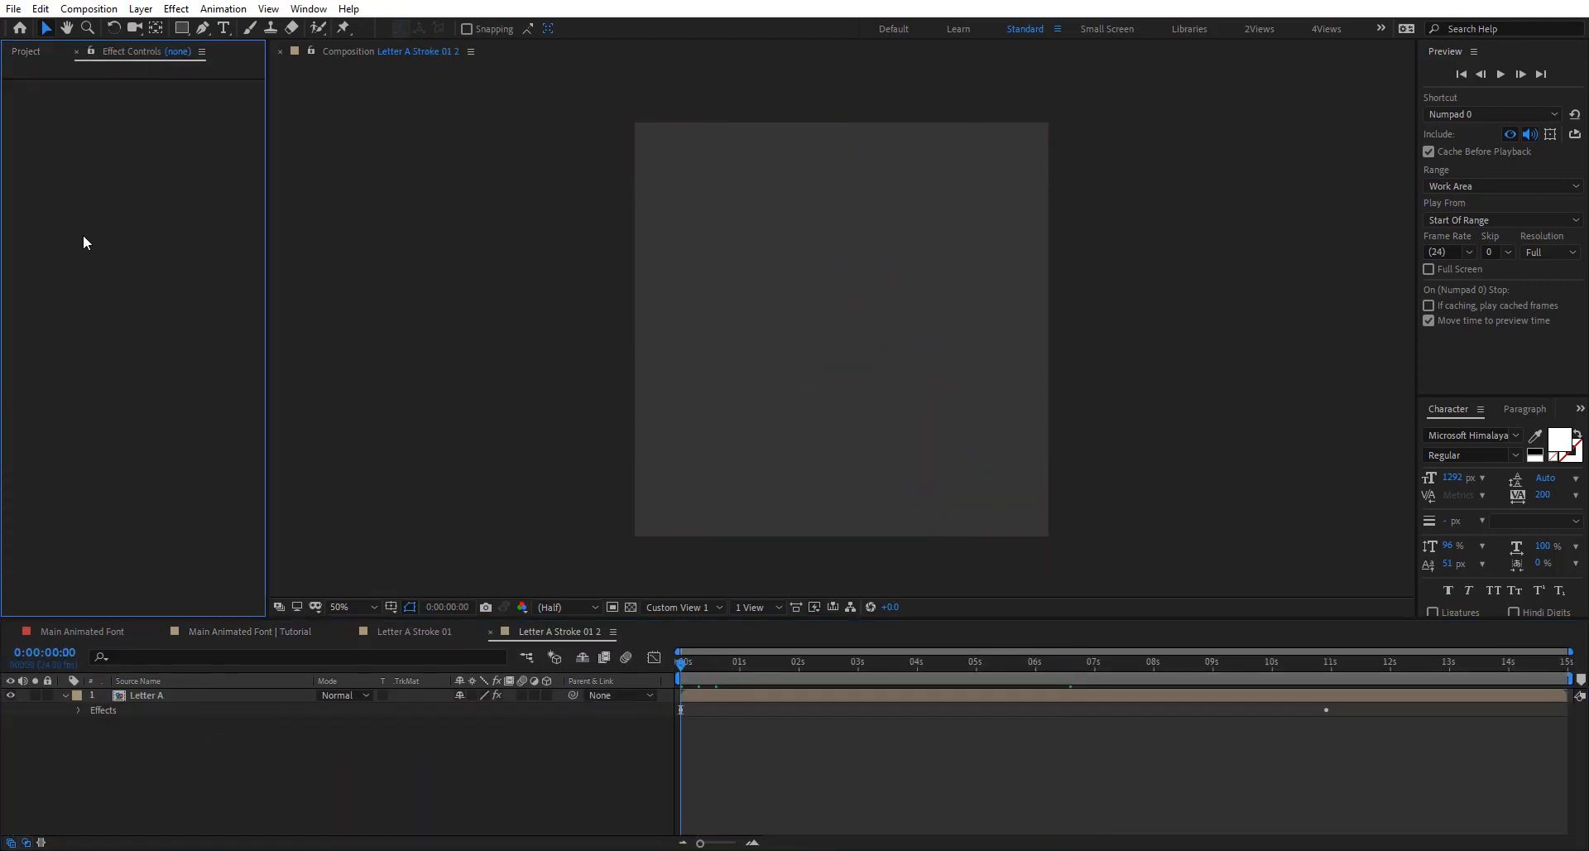
left_click(169, 695)
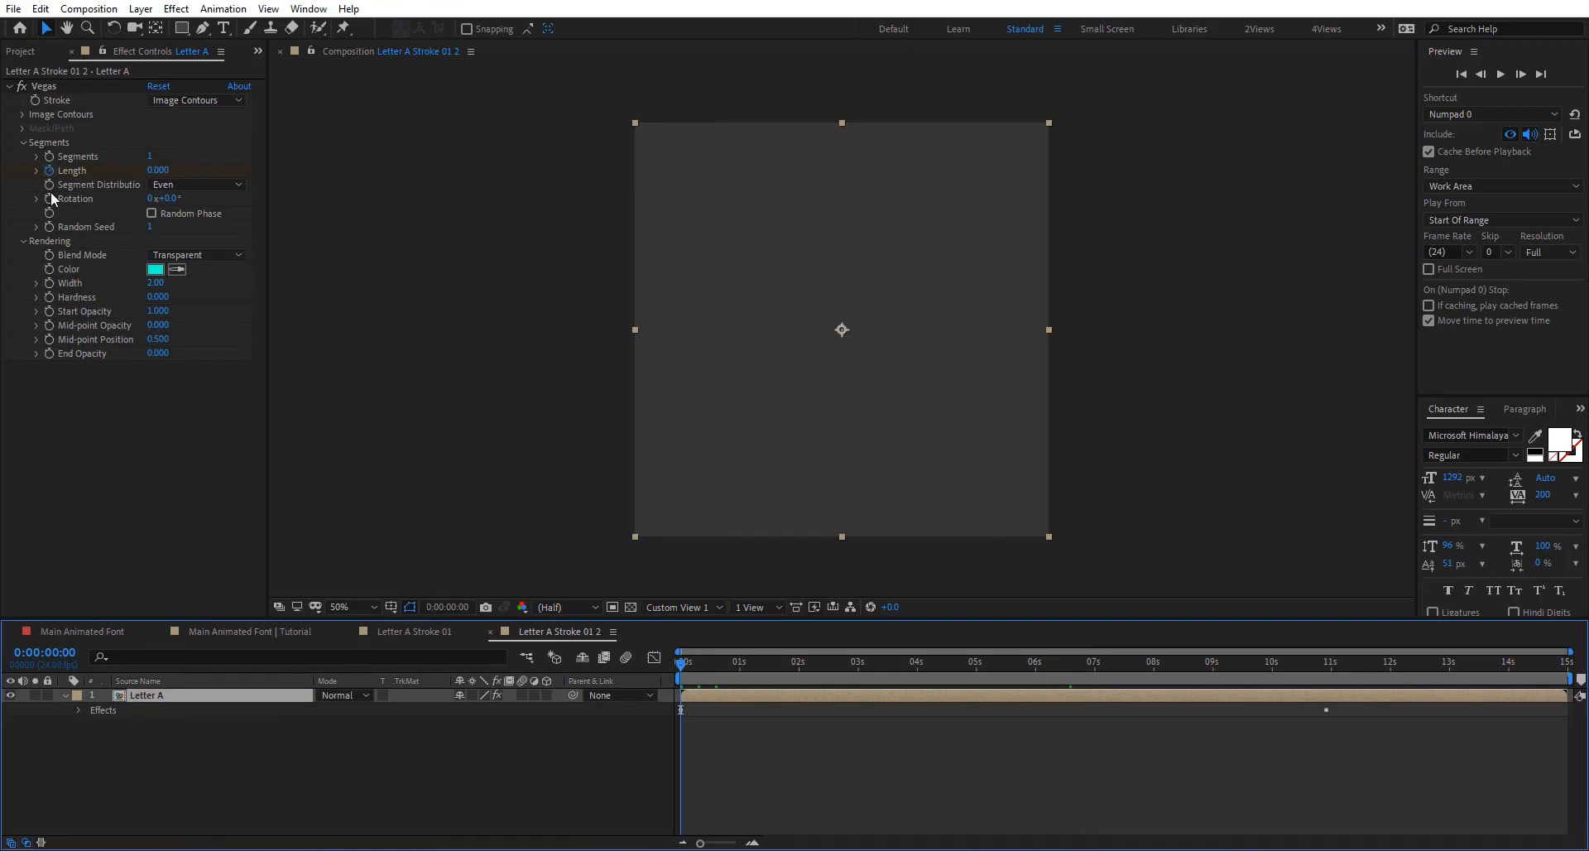
left_click(50, 199)
left_click_drag(1300, 663, 1327, 663)
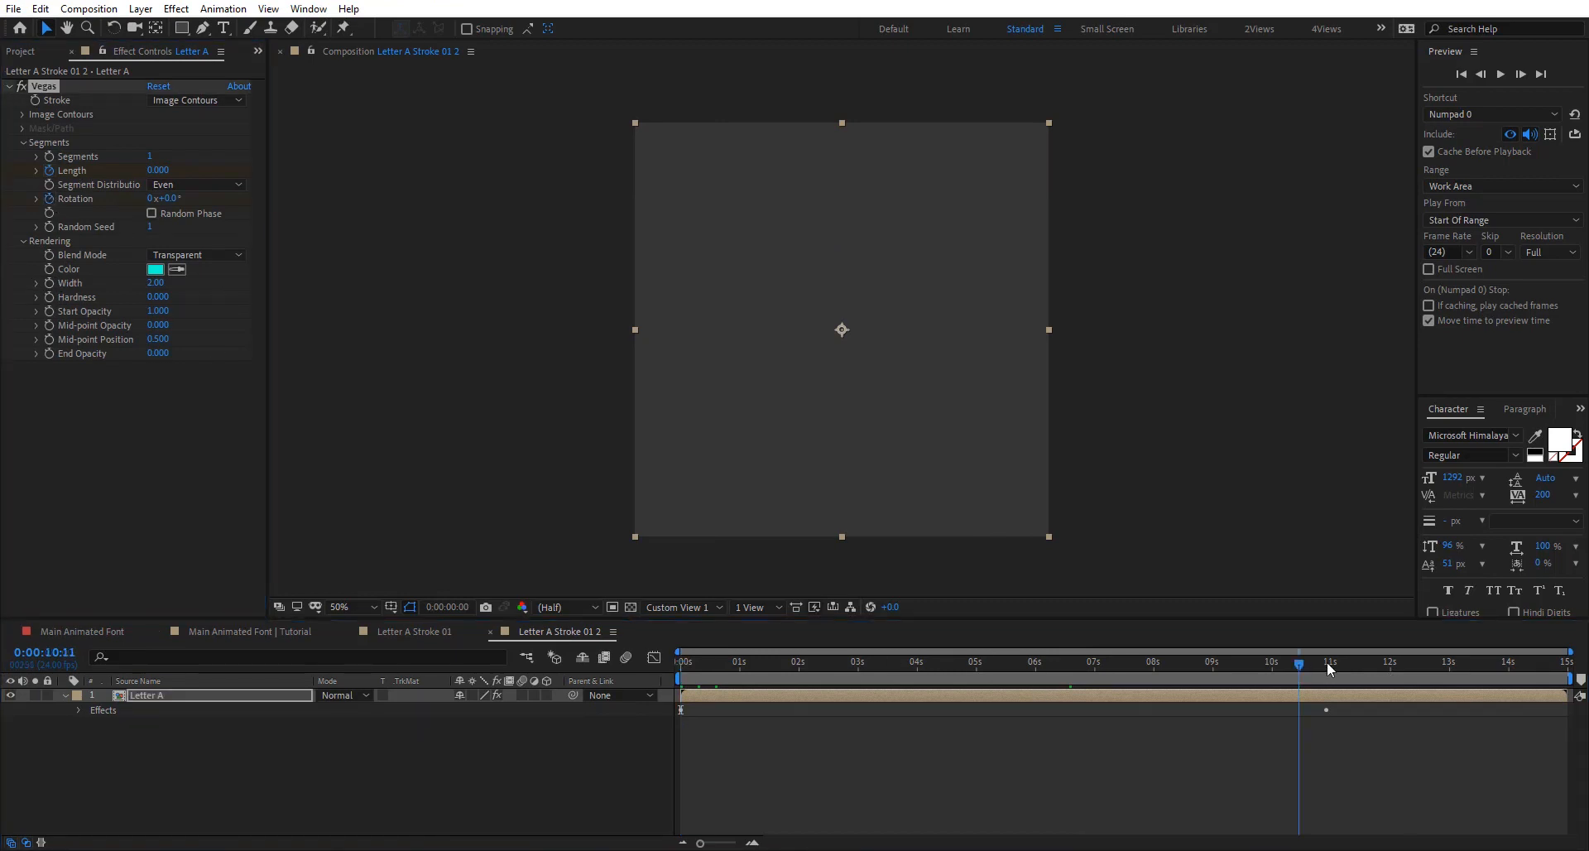
left_click(169, 199)
key("Return")
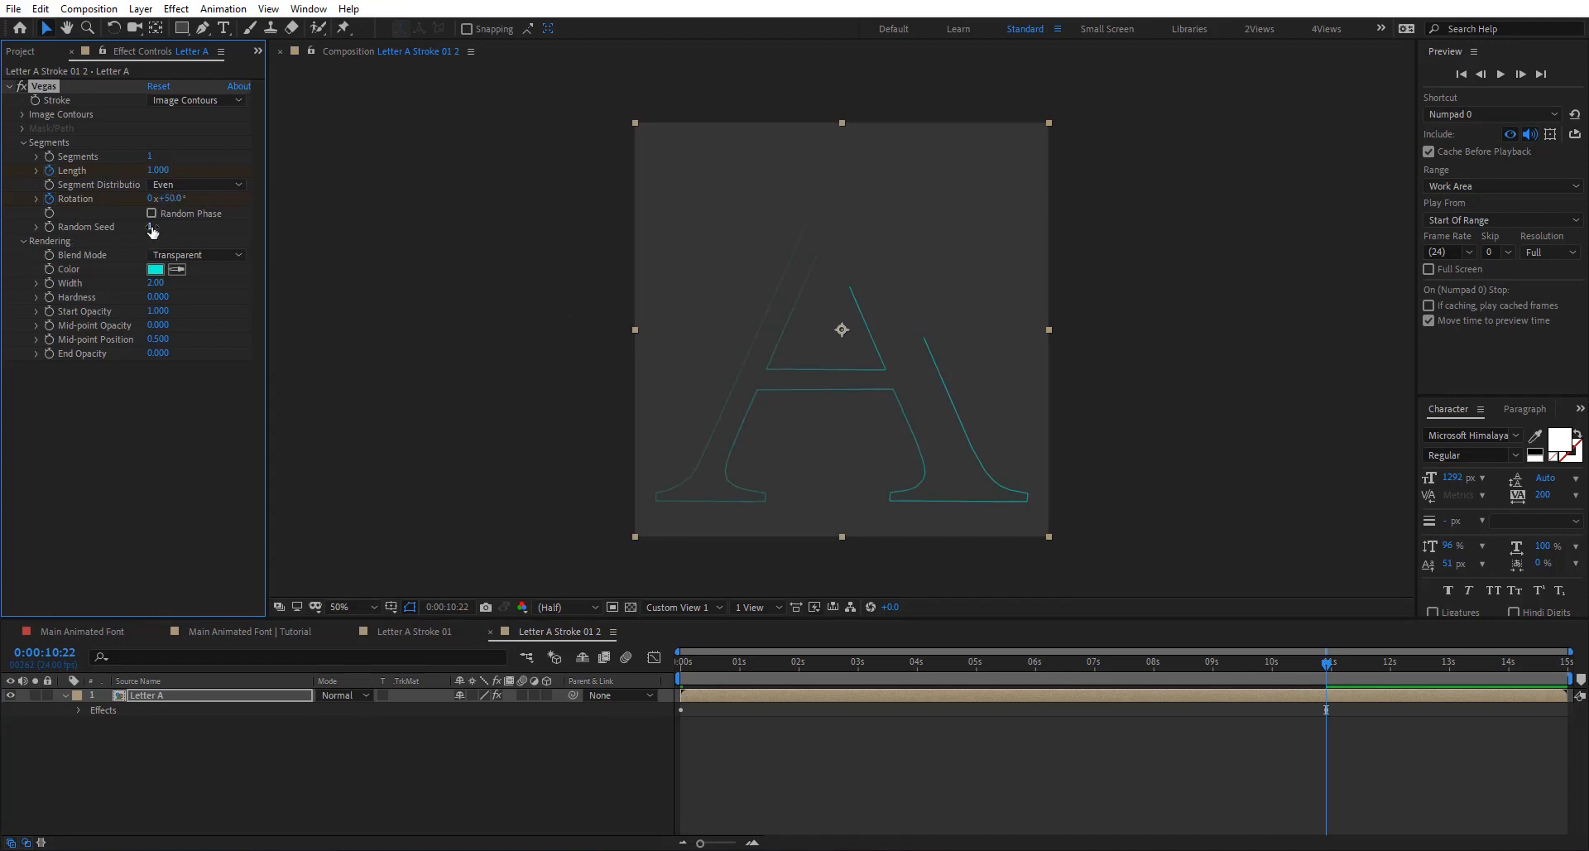
Step: Set the Vegas Random Seed to 25 and enable Random Phase in Letter A Stroke 01 2, checking both strokes in the main composition
left_click_drag(154, 226, 159, 226)
left_click(177, 209)
left_click_drag(1239, 662, 610, 694)
key("space")
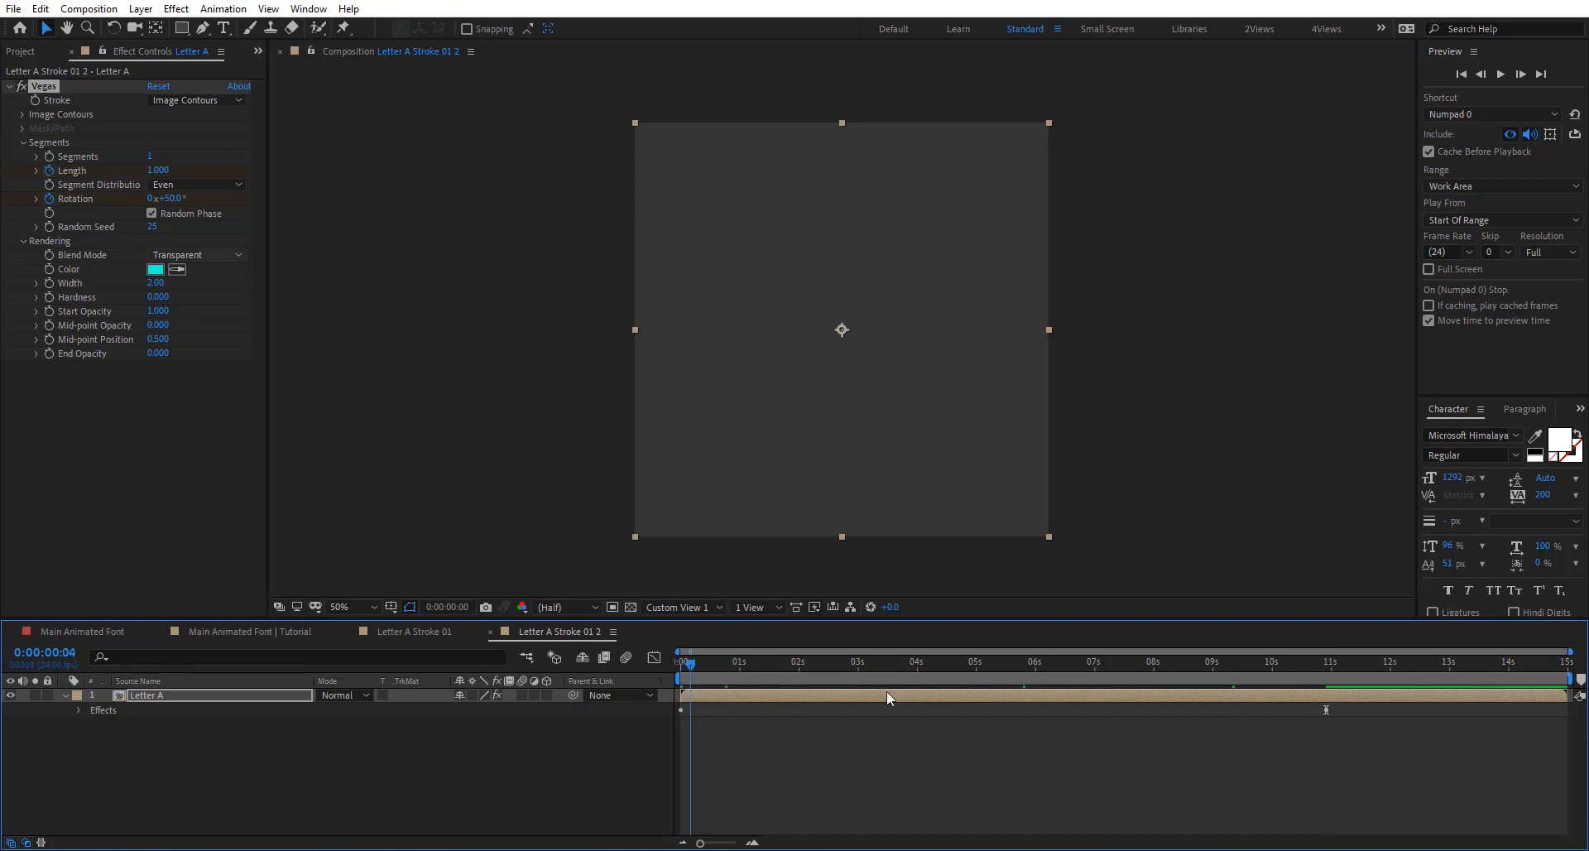
left_click(415, 630)
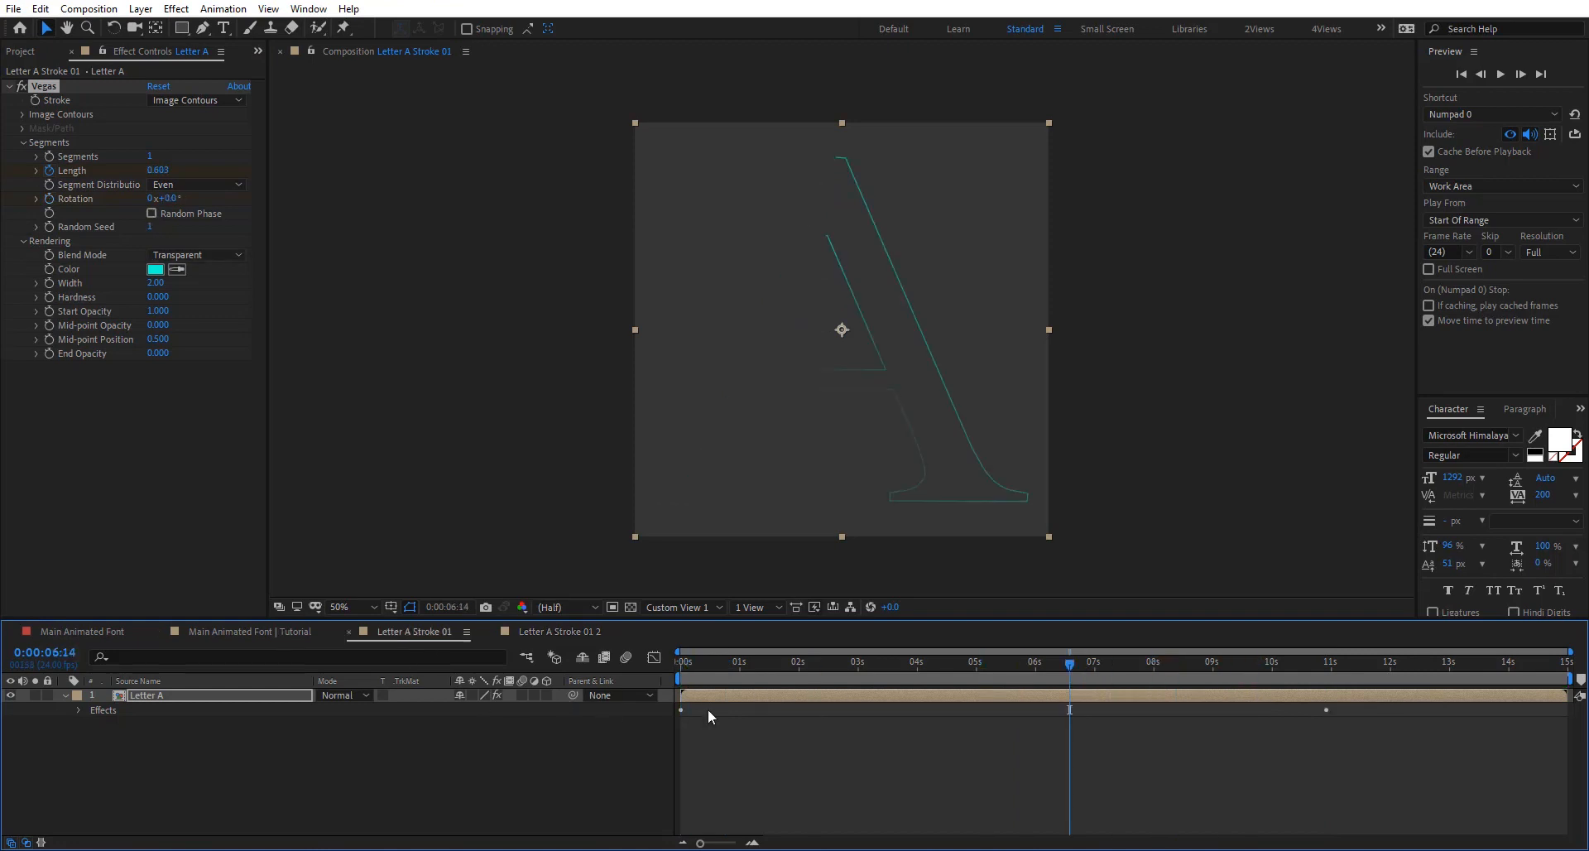
left_click(250, 631)
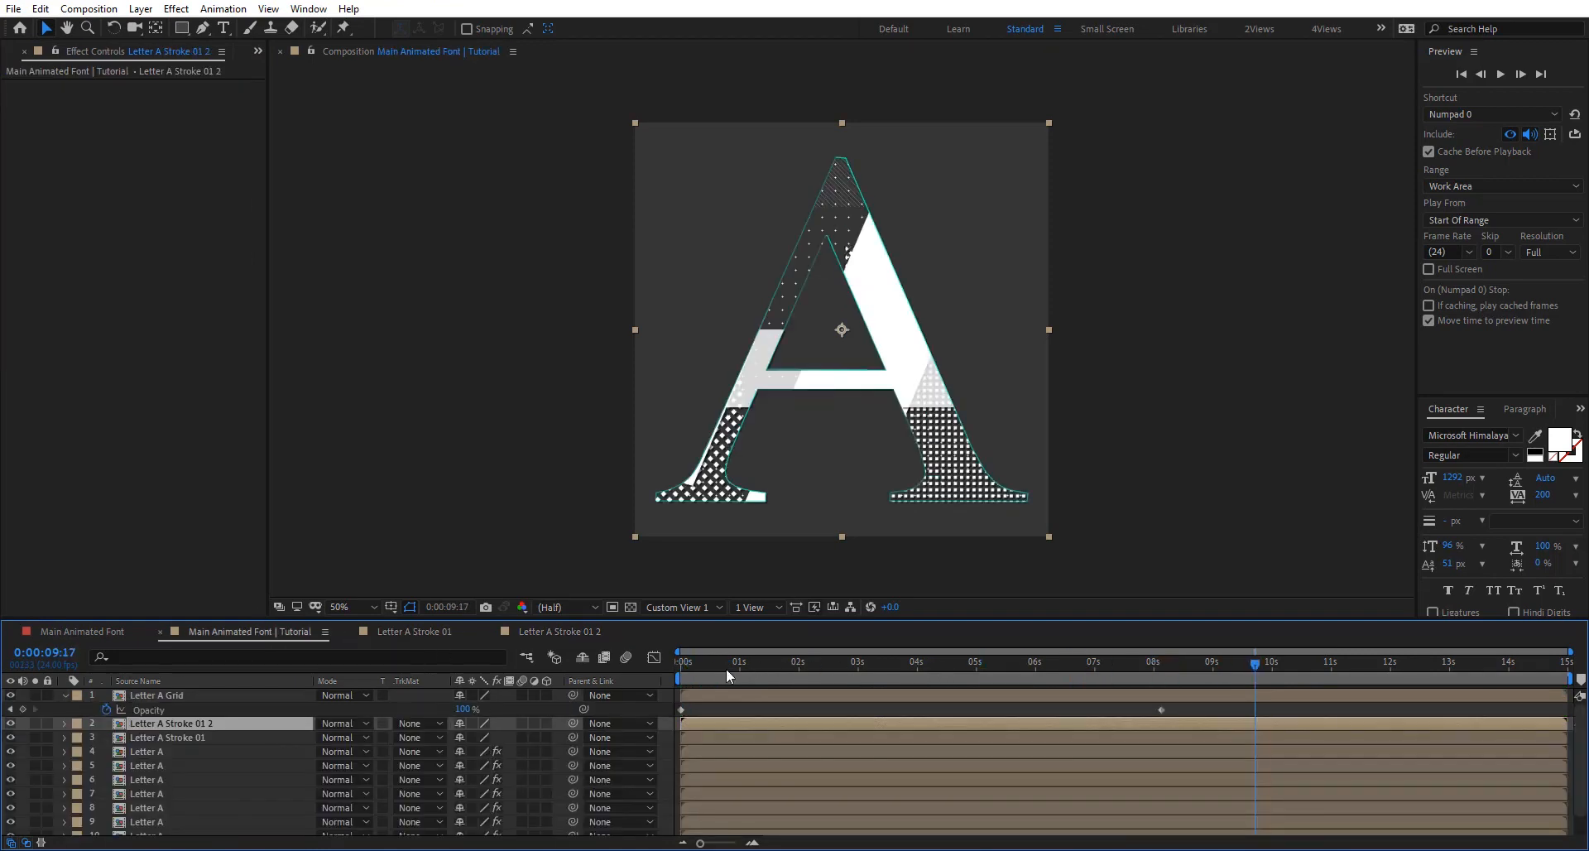
mouse_move(712, 672)
left_mouse_down()
mouse_move(1389, 675)
mouse_move(979, 714)
left_mouse_up()
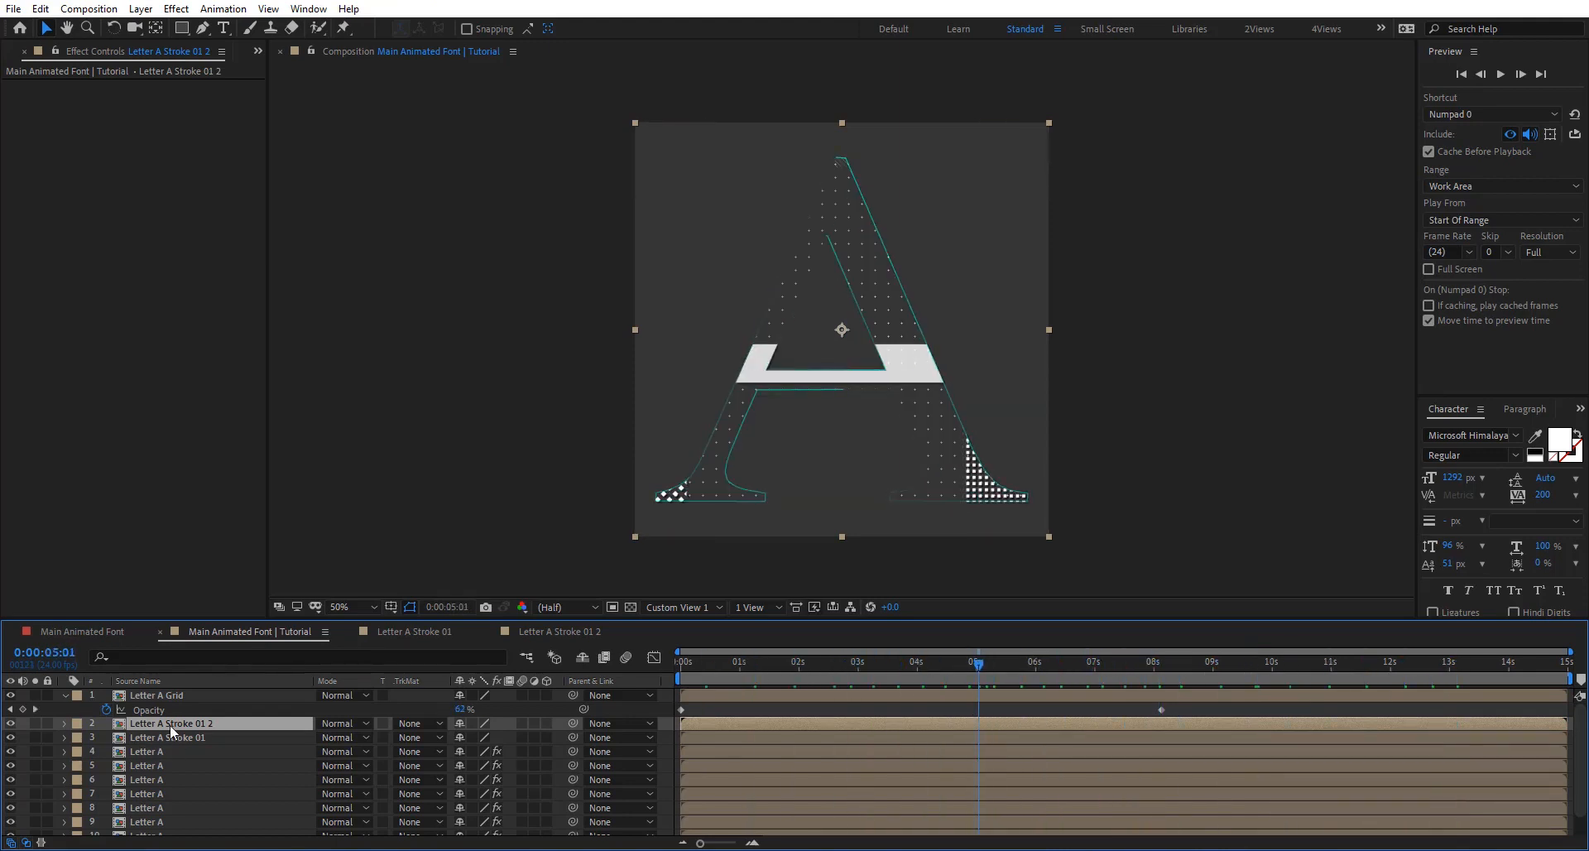
Step: Duplicate the Letter A Stroke 01 2 composition and add the copy above the stroke layers in Main Animated Font | Tutorial
left_click(258, 50)
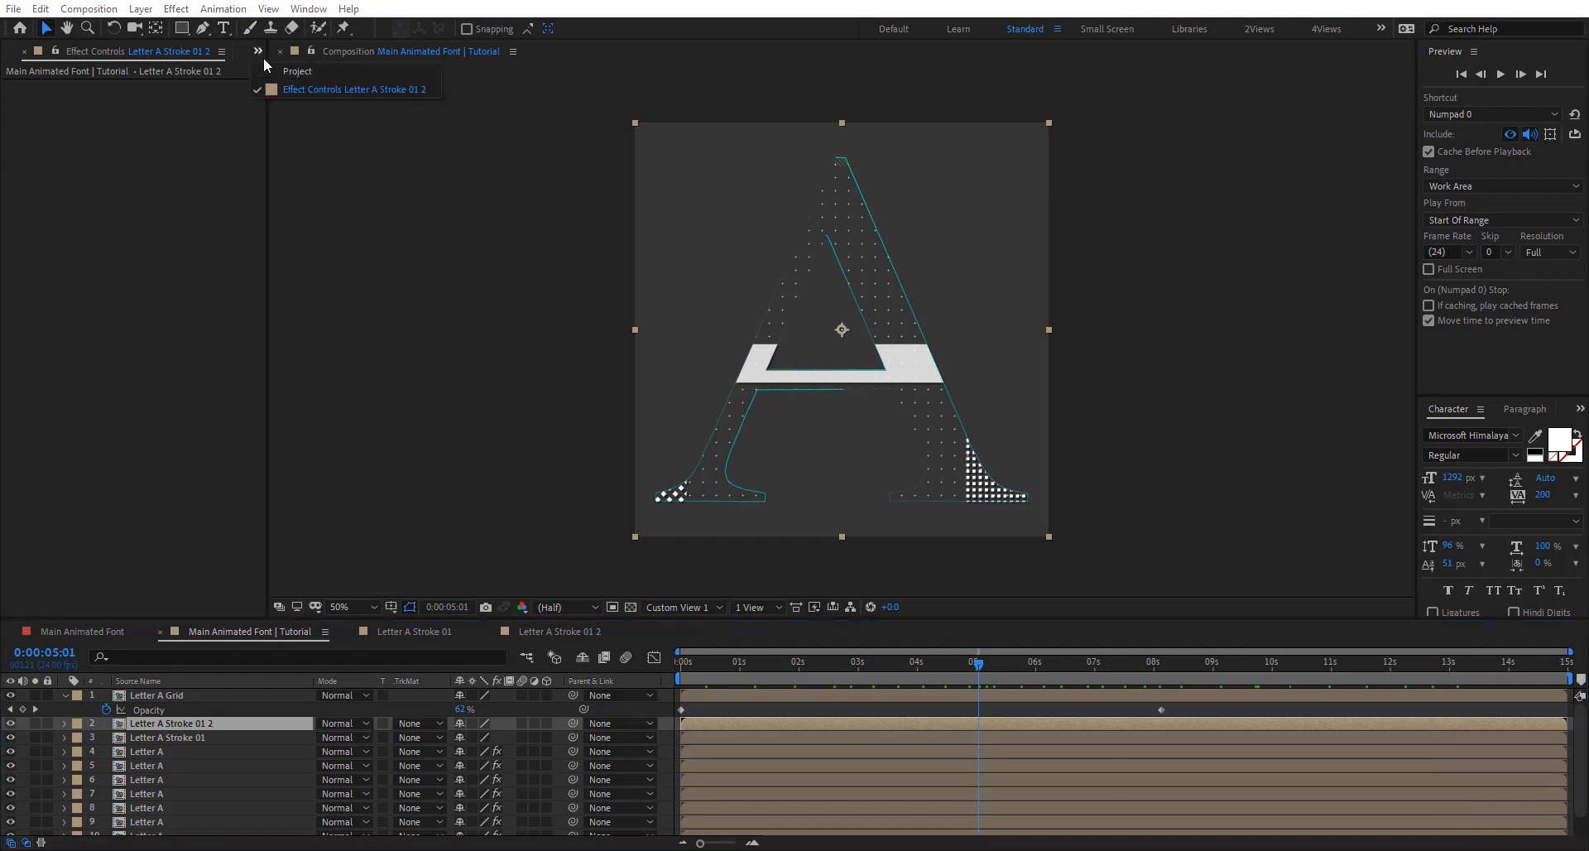
left_click(275, 77)
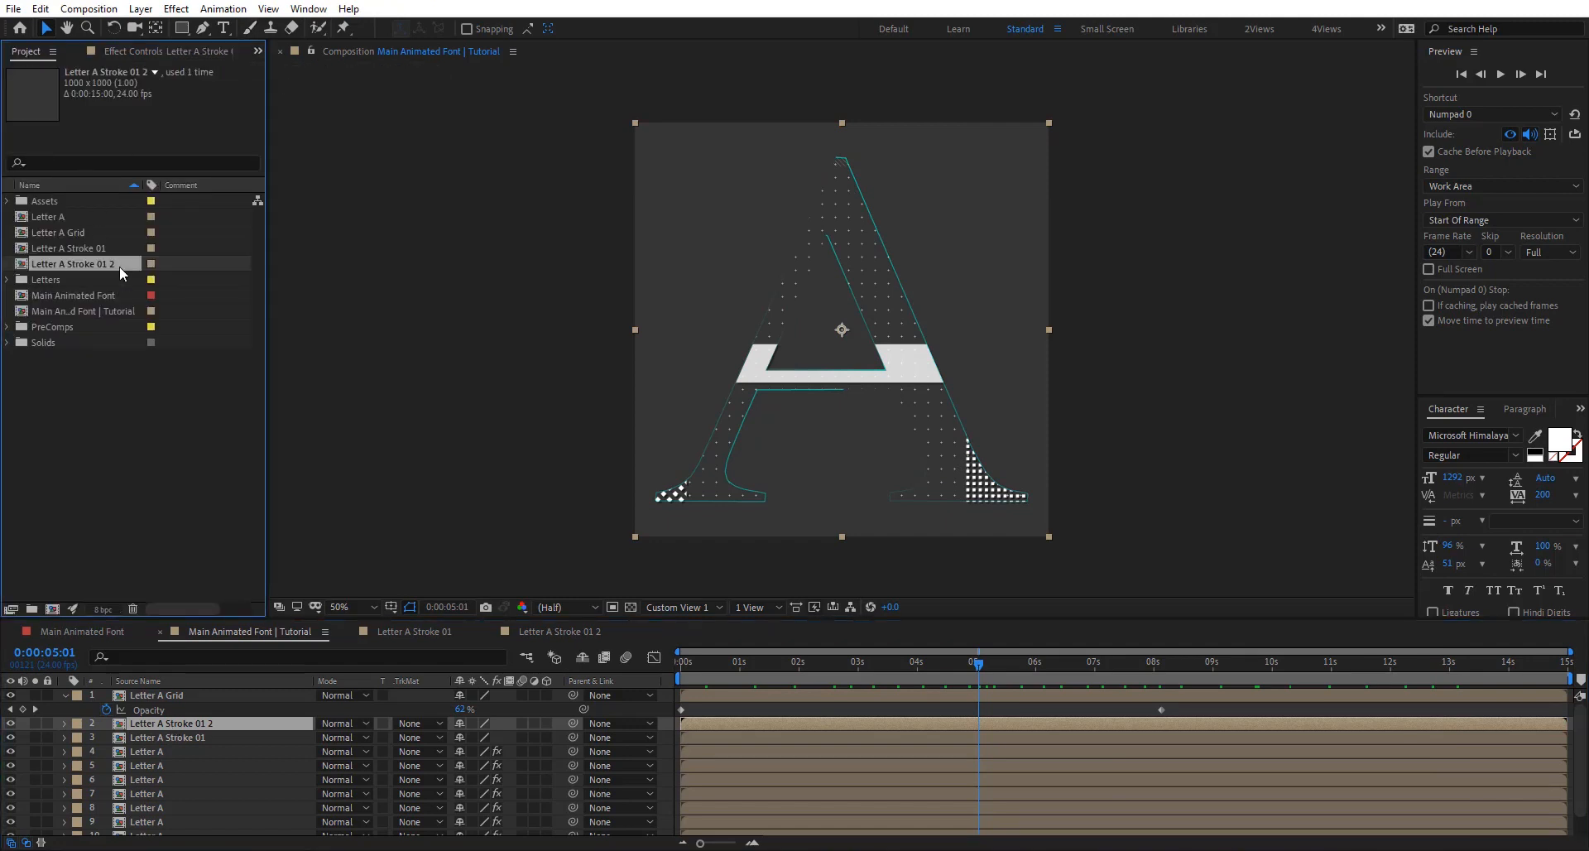
key("ctrl+d")
left_click_drag(106, 281, 219, 730)
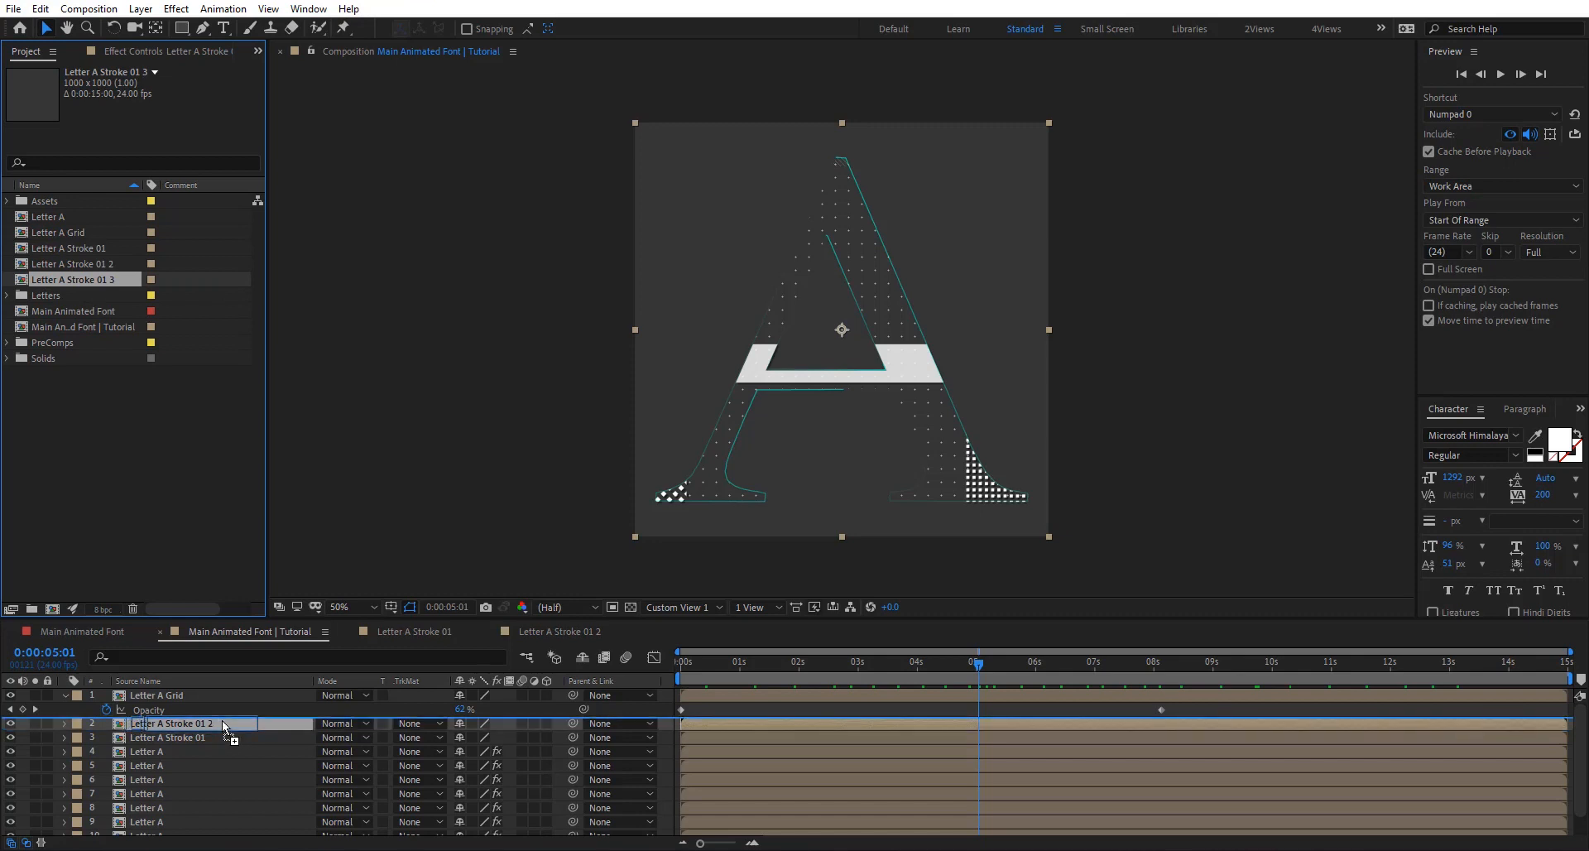
Step: In Letter A Stroke 01 3, set the Vegas Mid-point Position to 0.810, End Opacity to 0.240, Hardness to 0.360 and Width to 4
double_click(184, 724)
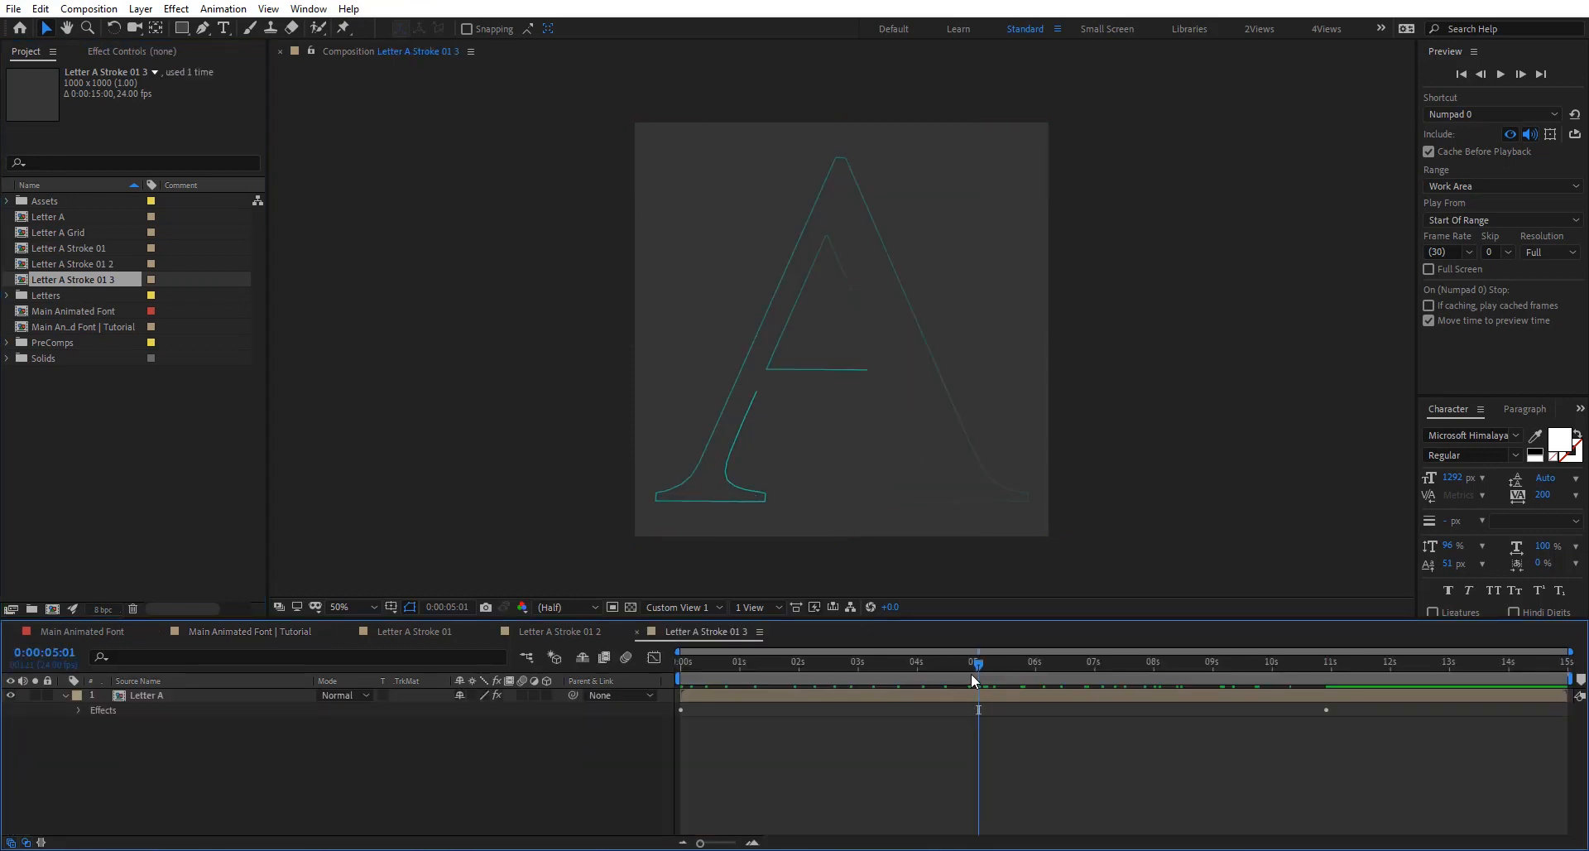
left_click(146, 695)
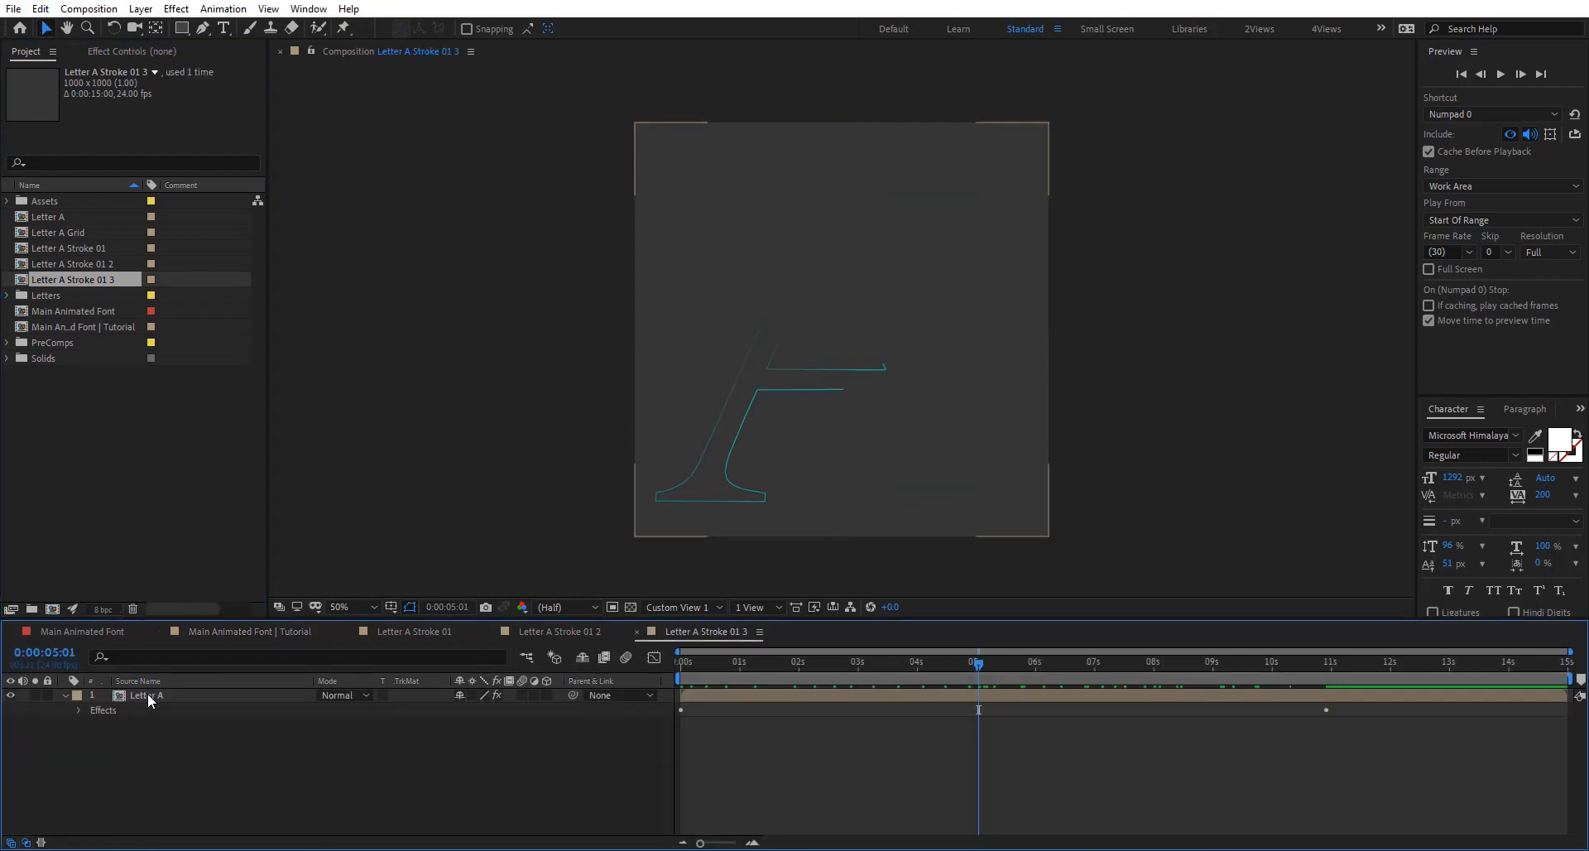
left_click(128, 53)
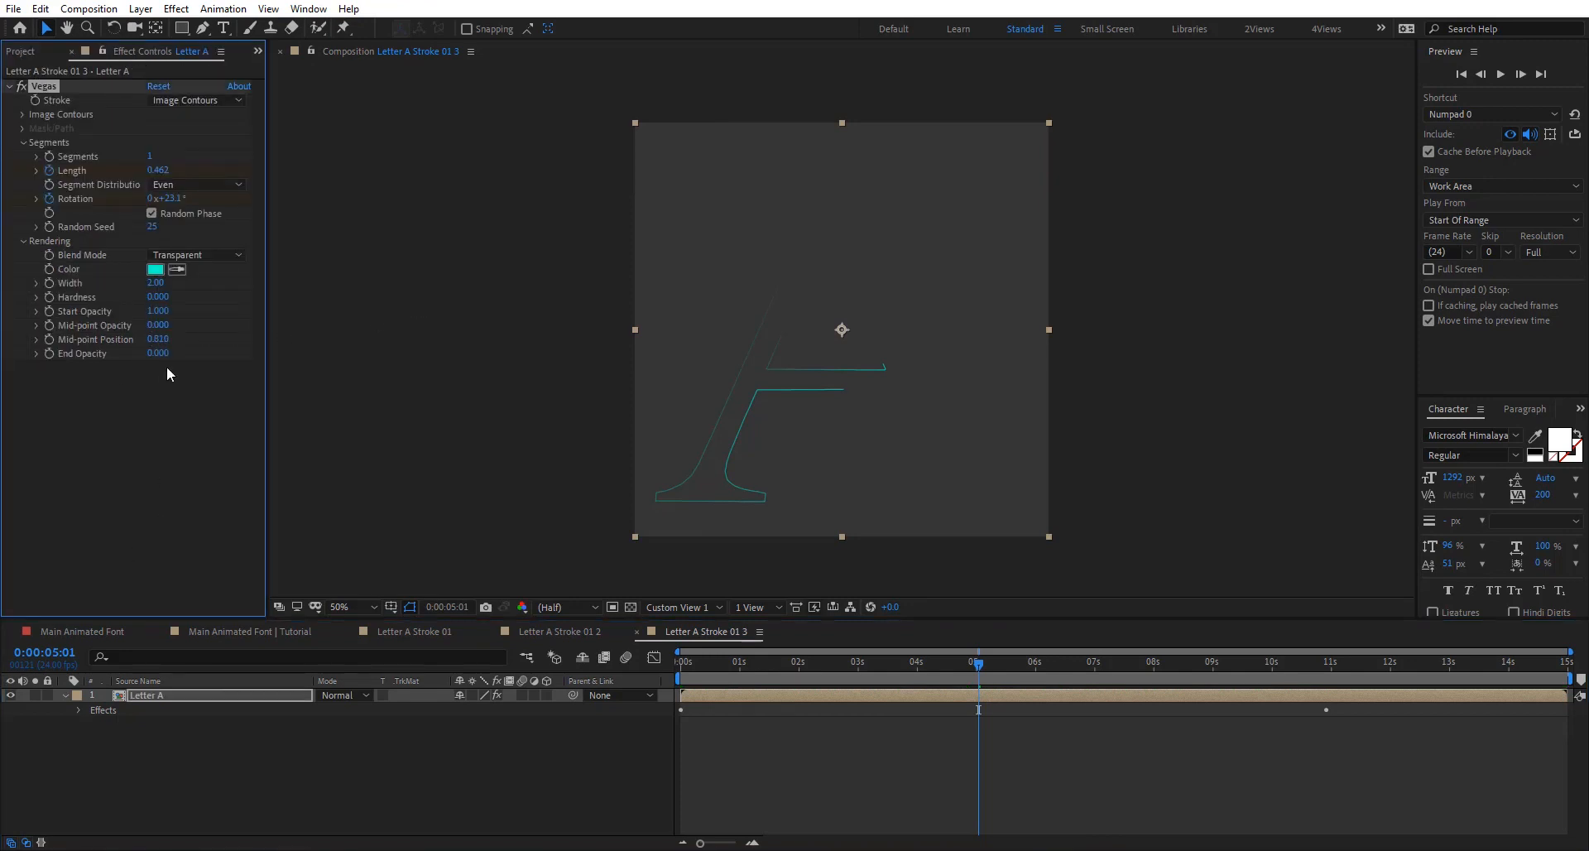
mouse_move(161, 358)
left_mouse_down()
mouse_move(348, 348)
mouse_move(258, 350)
left_mouse_up()
left_click_drag(187, 295, 192, 294)
left_click(152, 286)
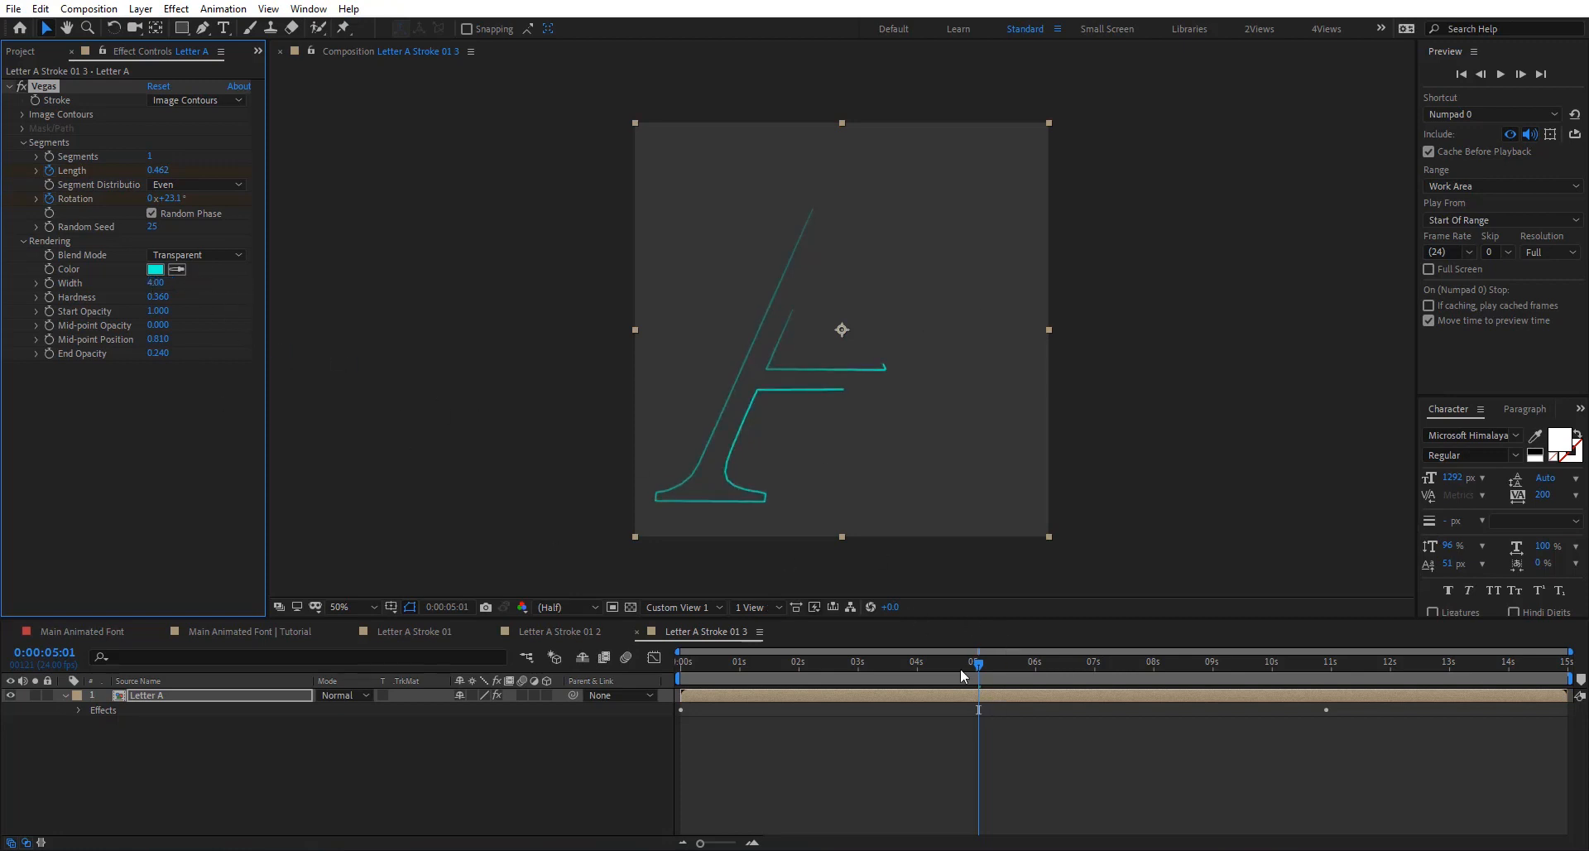
Step: Set the Vegas Random Seed to 39 and move the last Length and Rotation keyframes close to the timeline's end
left_click_drag(1046, 664, 1066, 664)
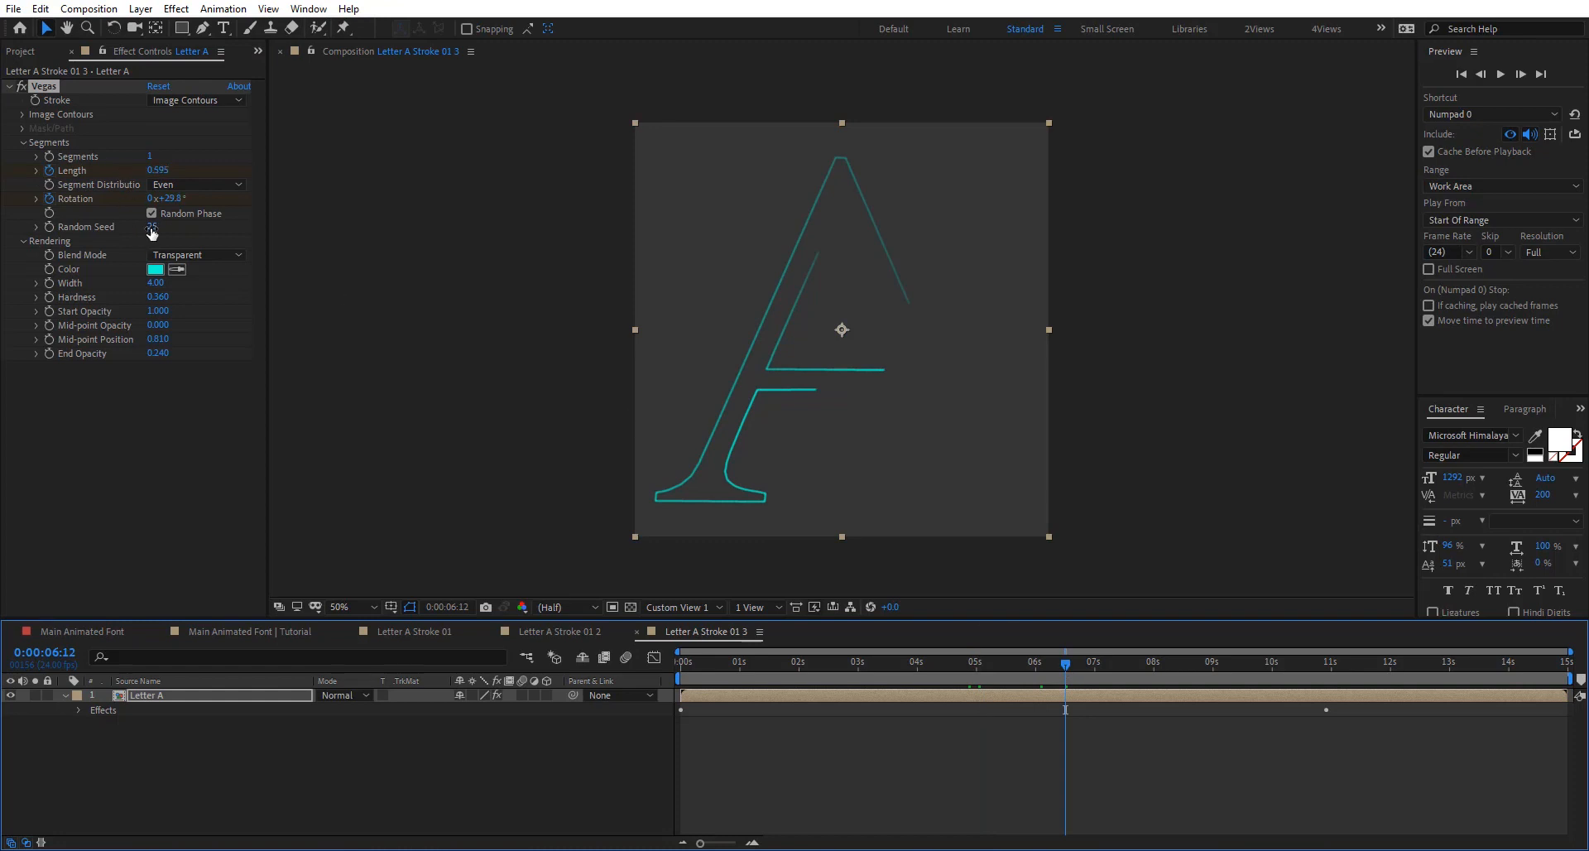
left_click_drag(151, 229, 162, 228)
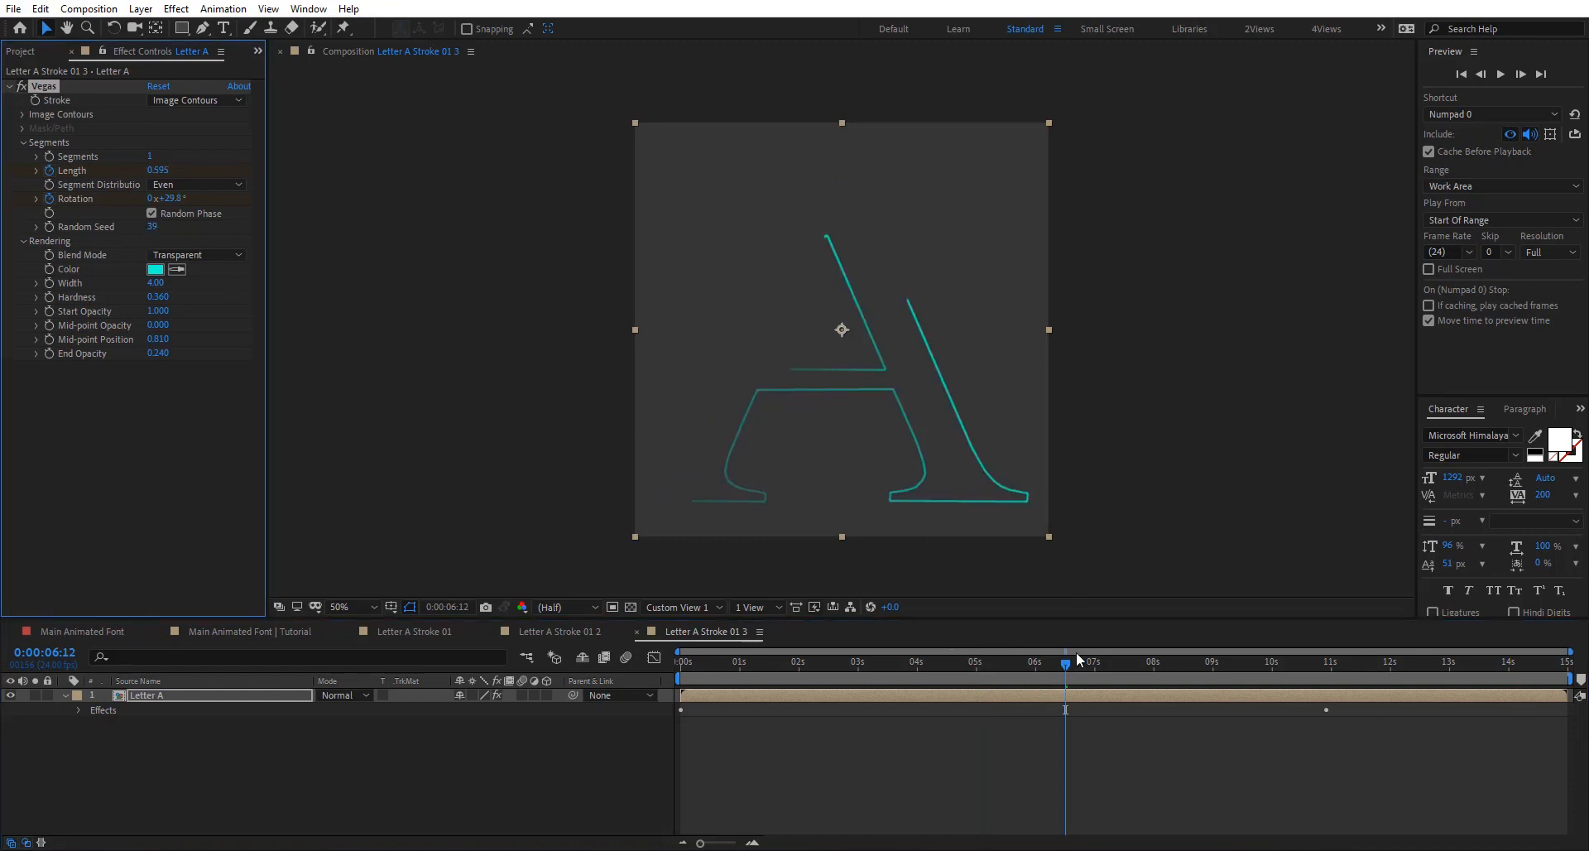
key("space")
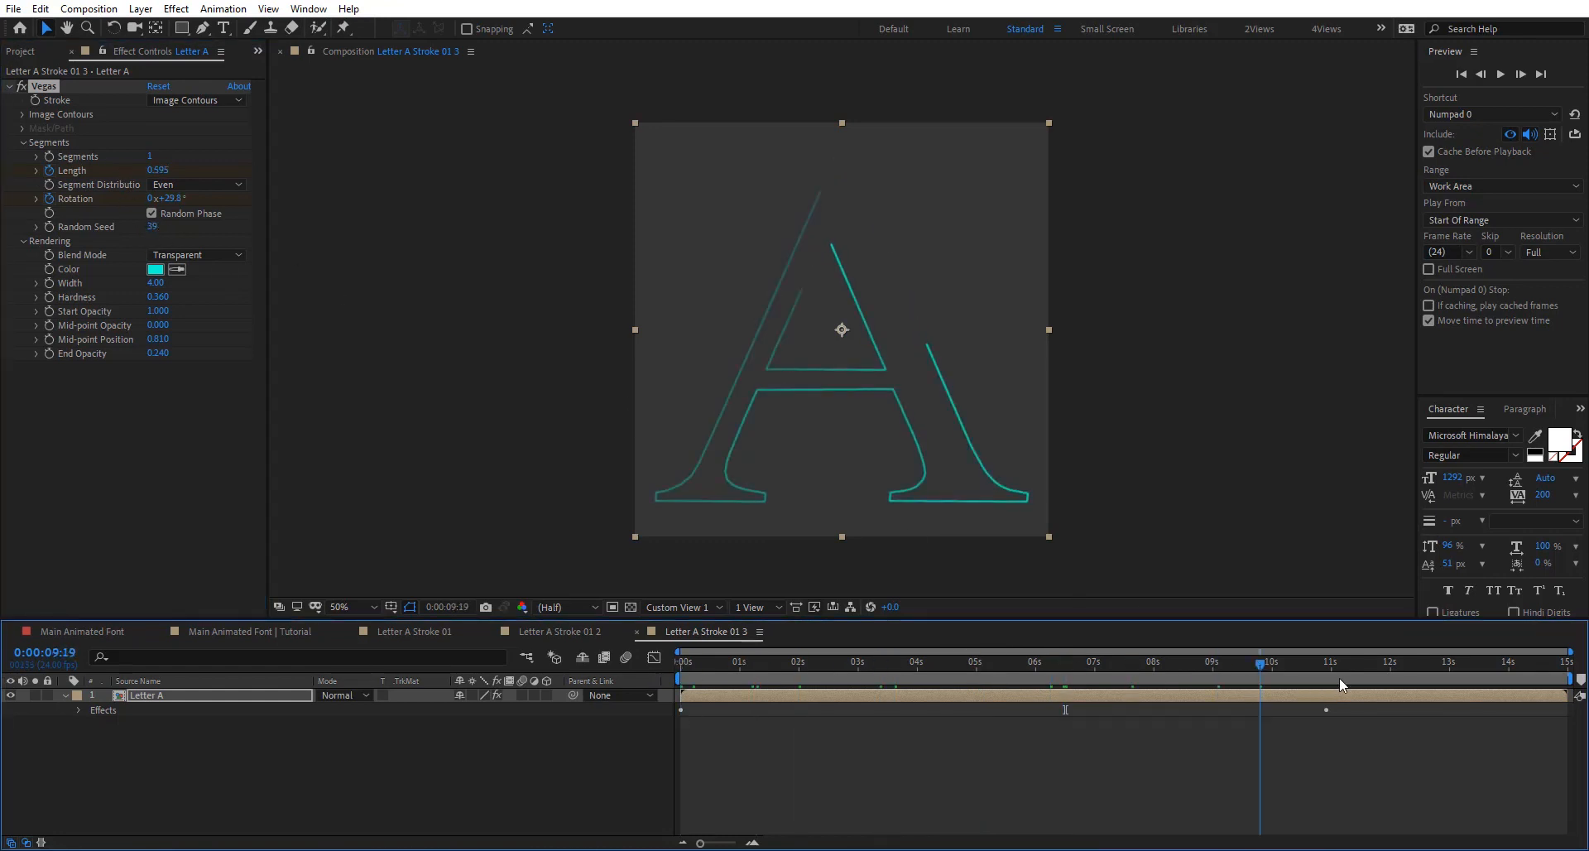
key("u")
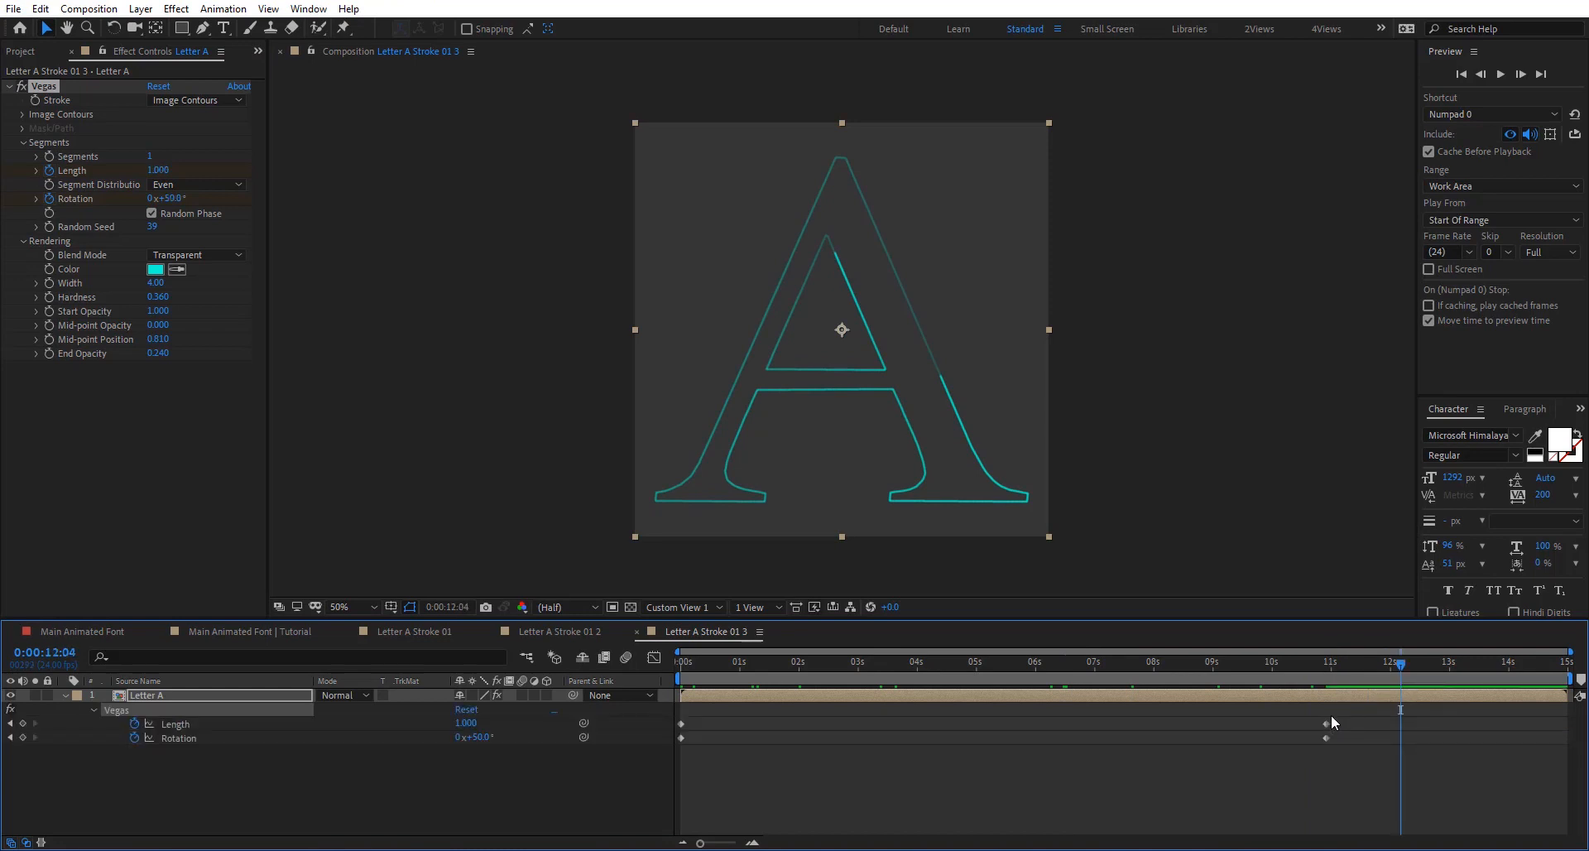
left_click_drag(1331, 714, 1528, 741)
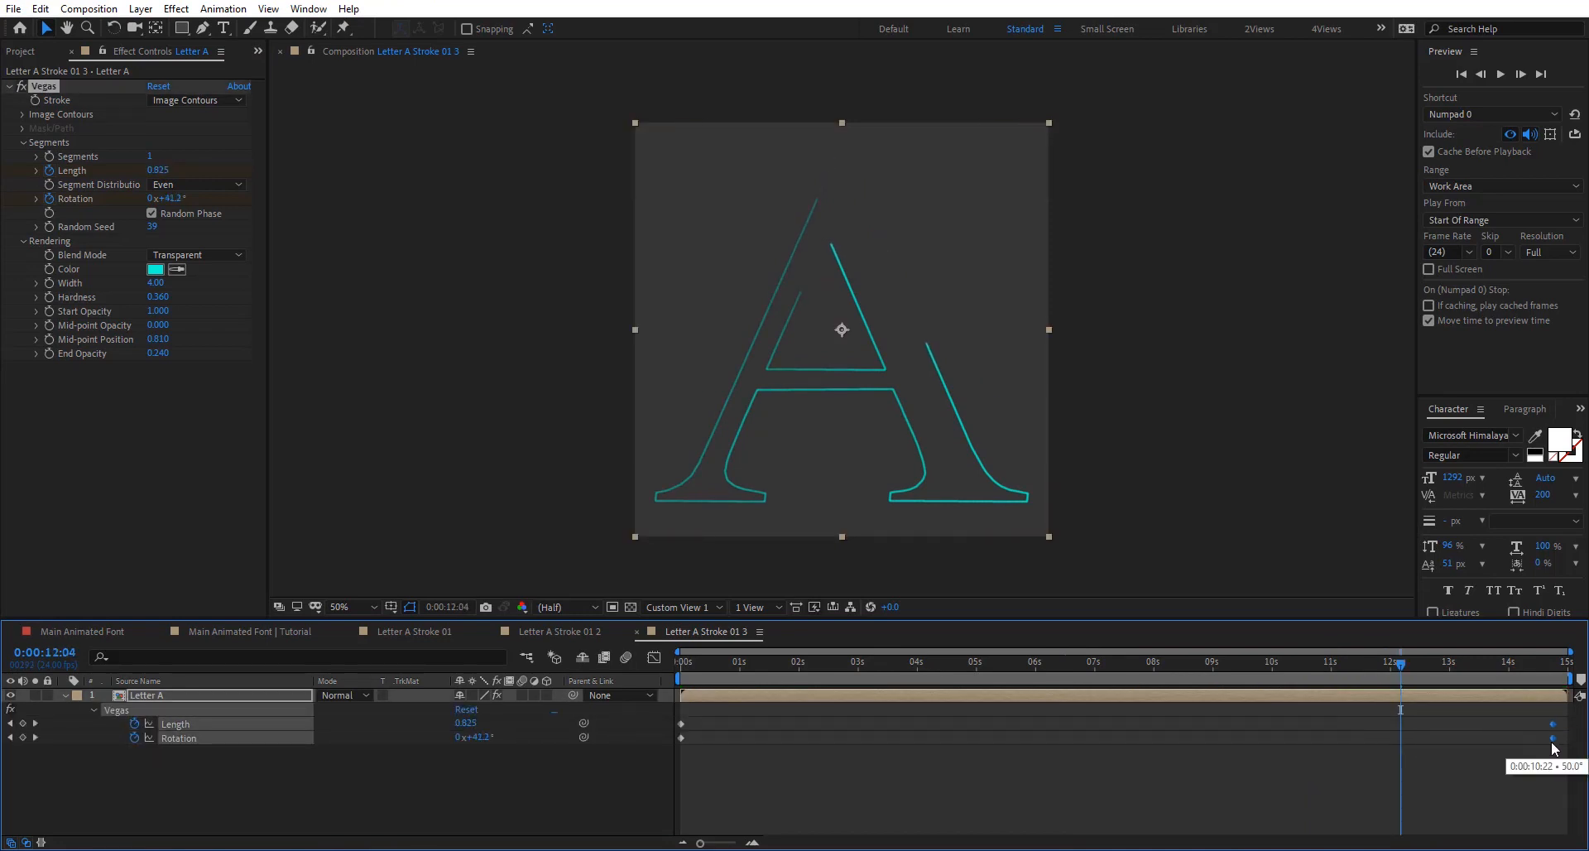
Step: Fit the Main Animated Font | Tutorial composition to the viewer and preview the complete letter animation from the start
left_click(298, 632)
left_click_drag(1397, 675, 556, 668)
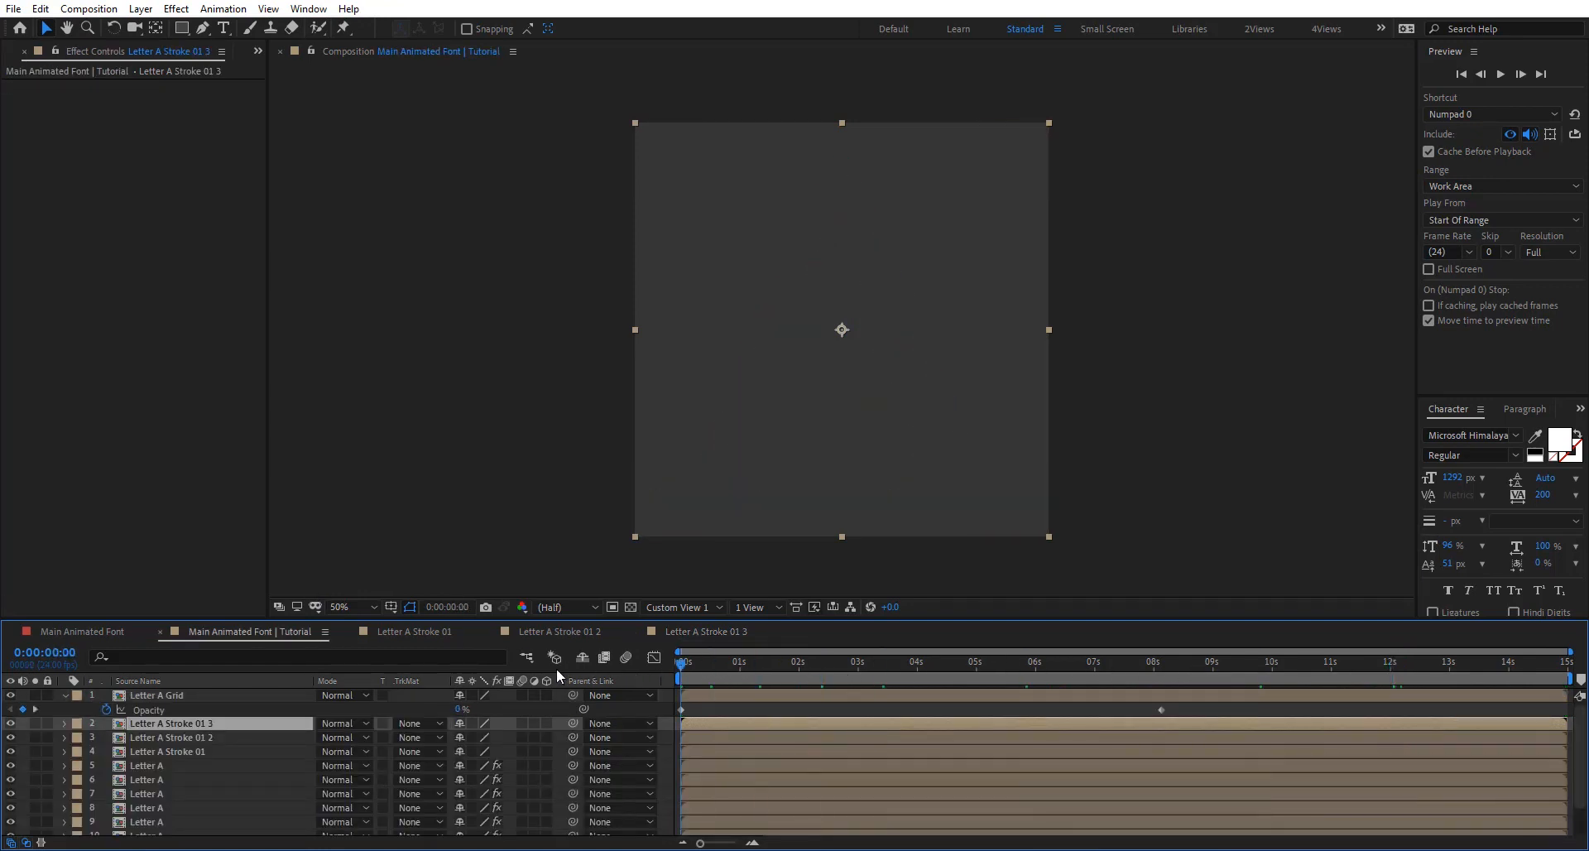
left_click(348, 607)
left_click(359, 311)
key("space")
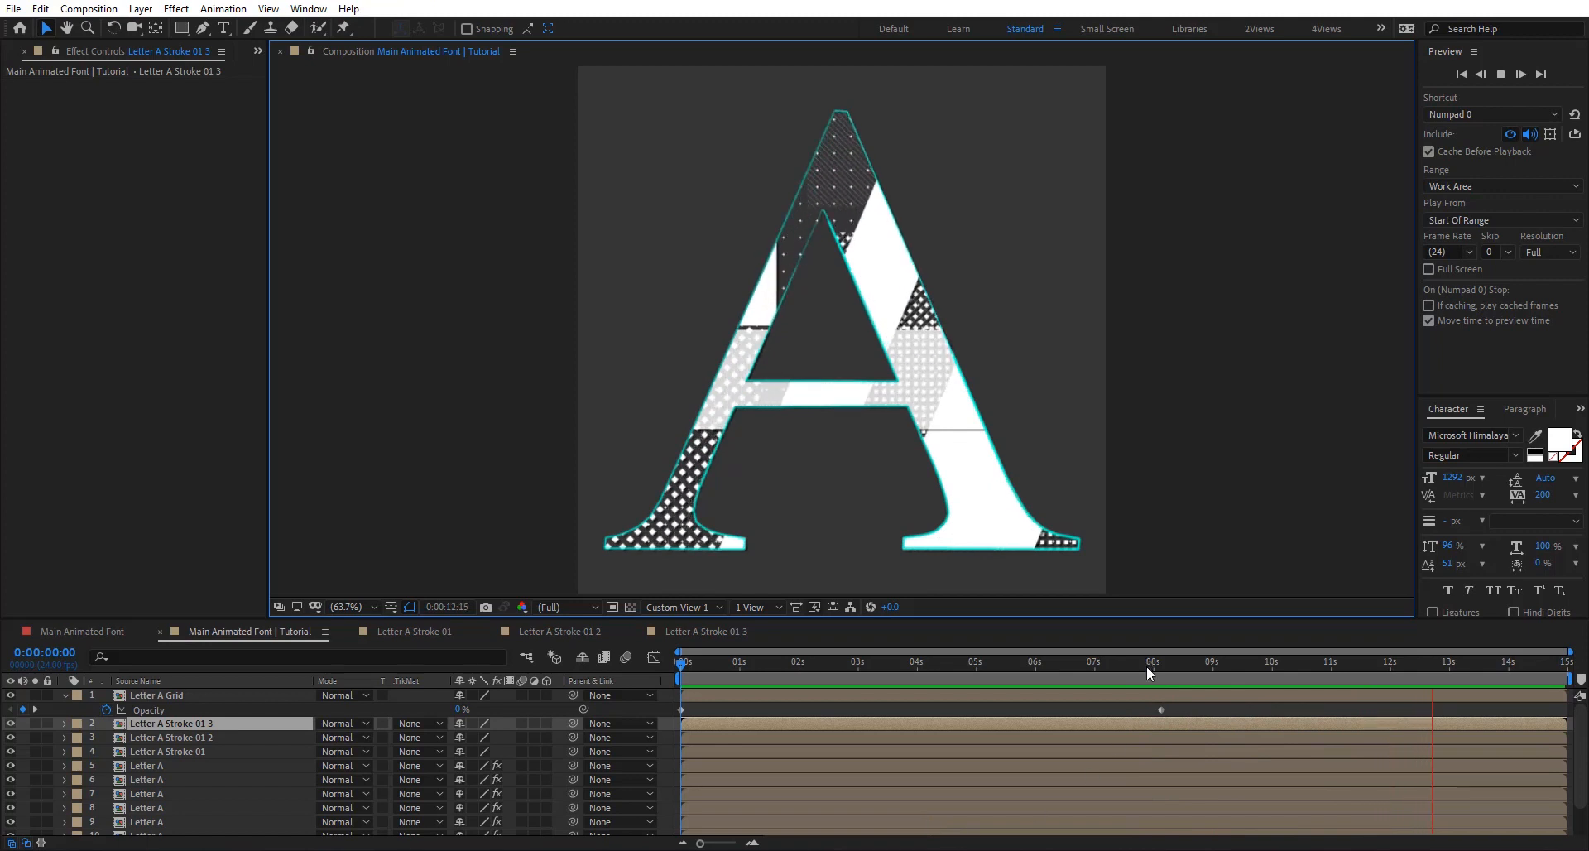
left_click(993, 664)
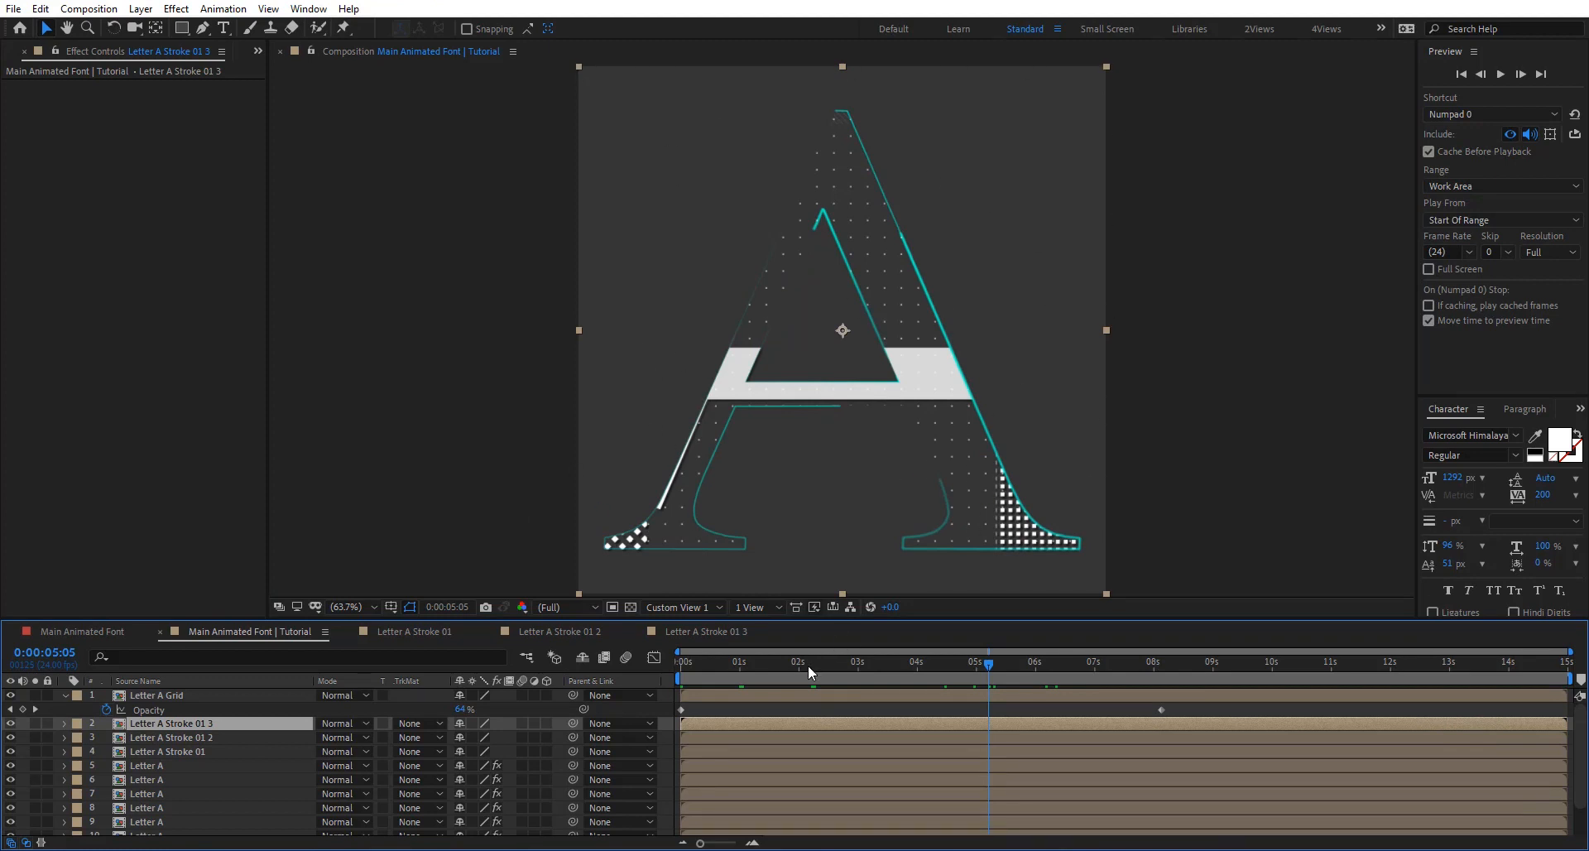
left_click(850, 663)
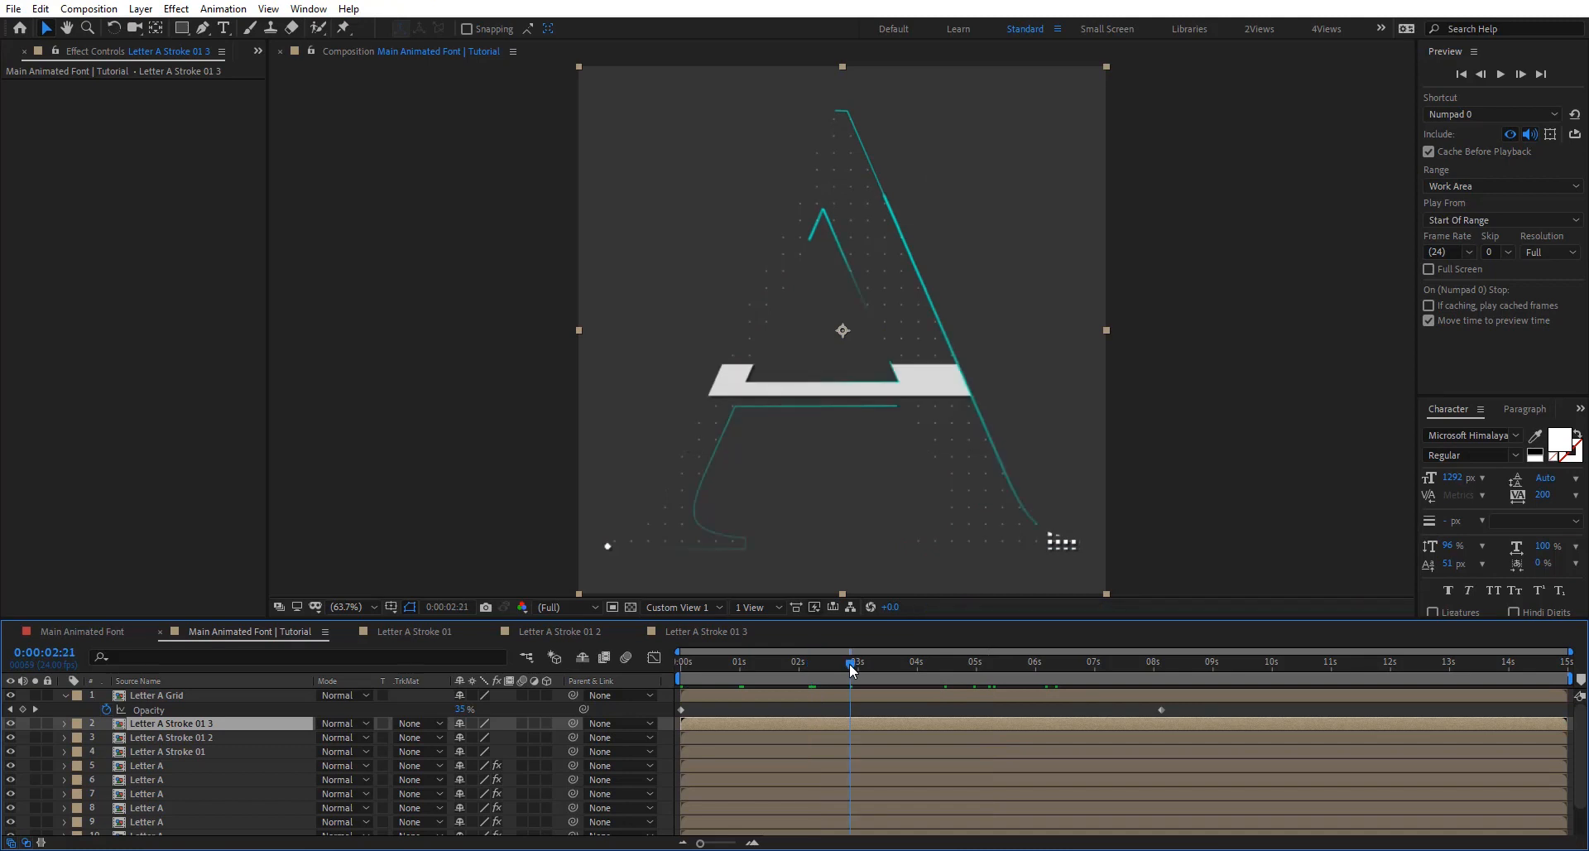
Step: Make every layer of the main composition a 3D layer and show the composition through the Active Camera view
left_click(1003, 662)
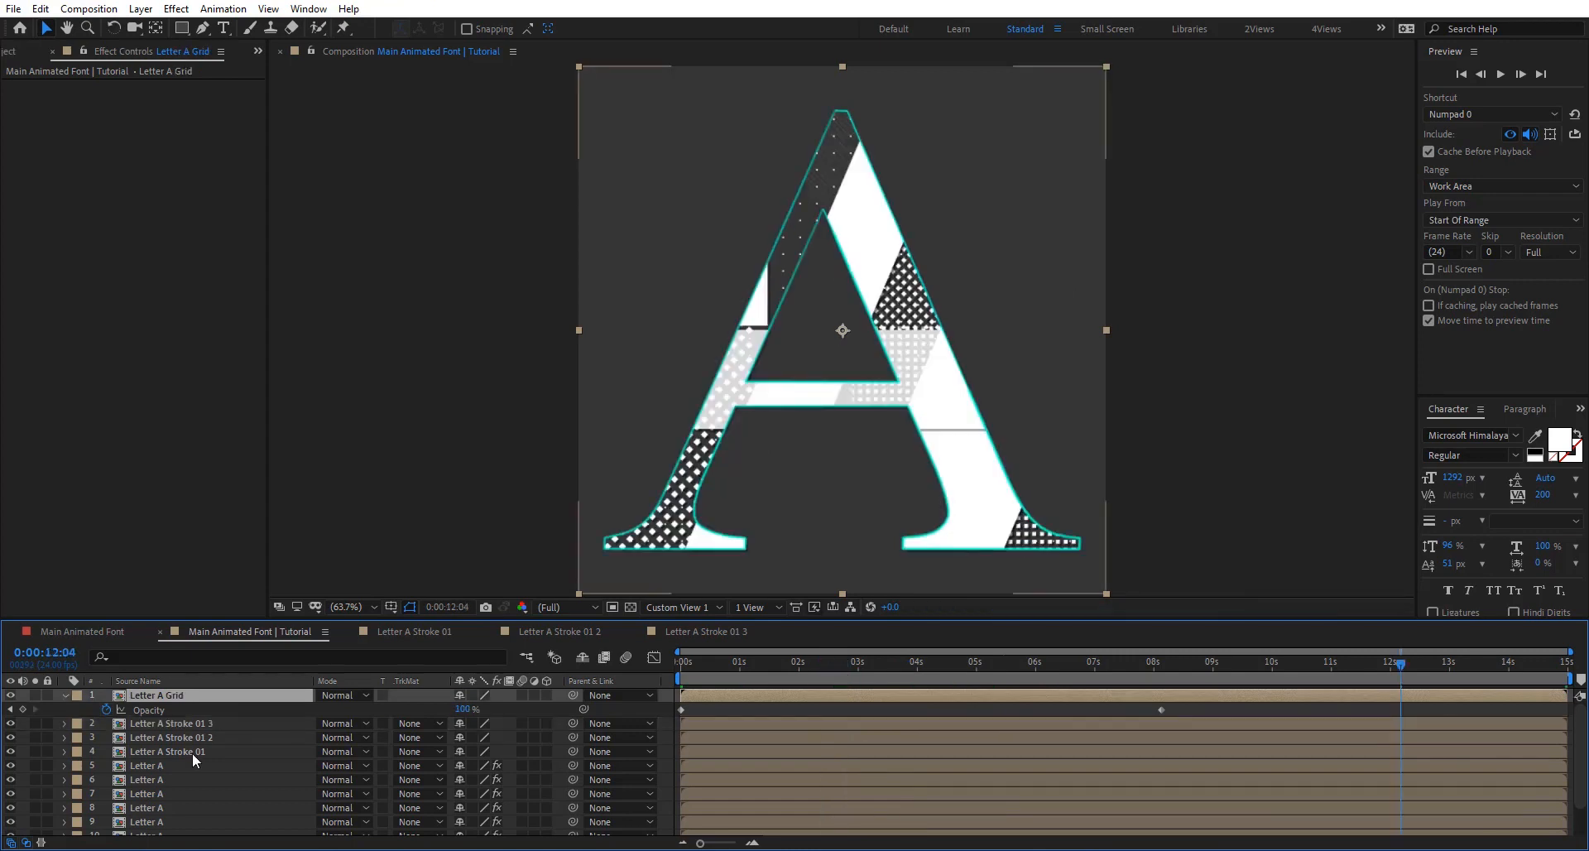
scroll(192, 752, "down", 2)
left_click(169, 828, "shift")
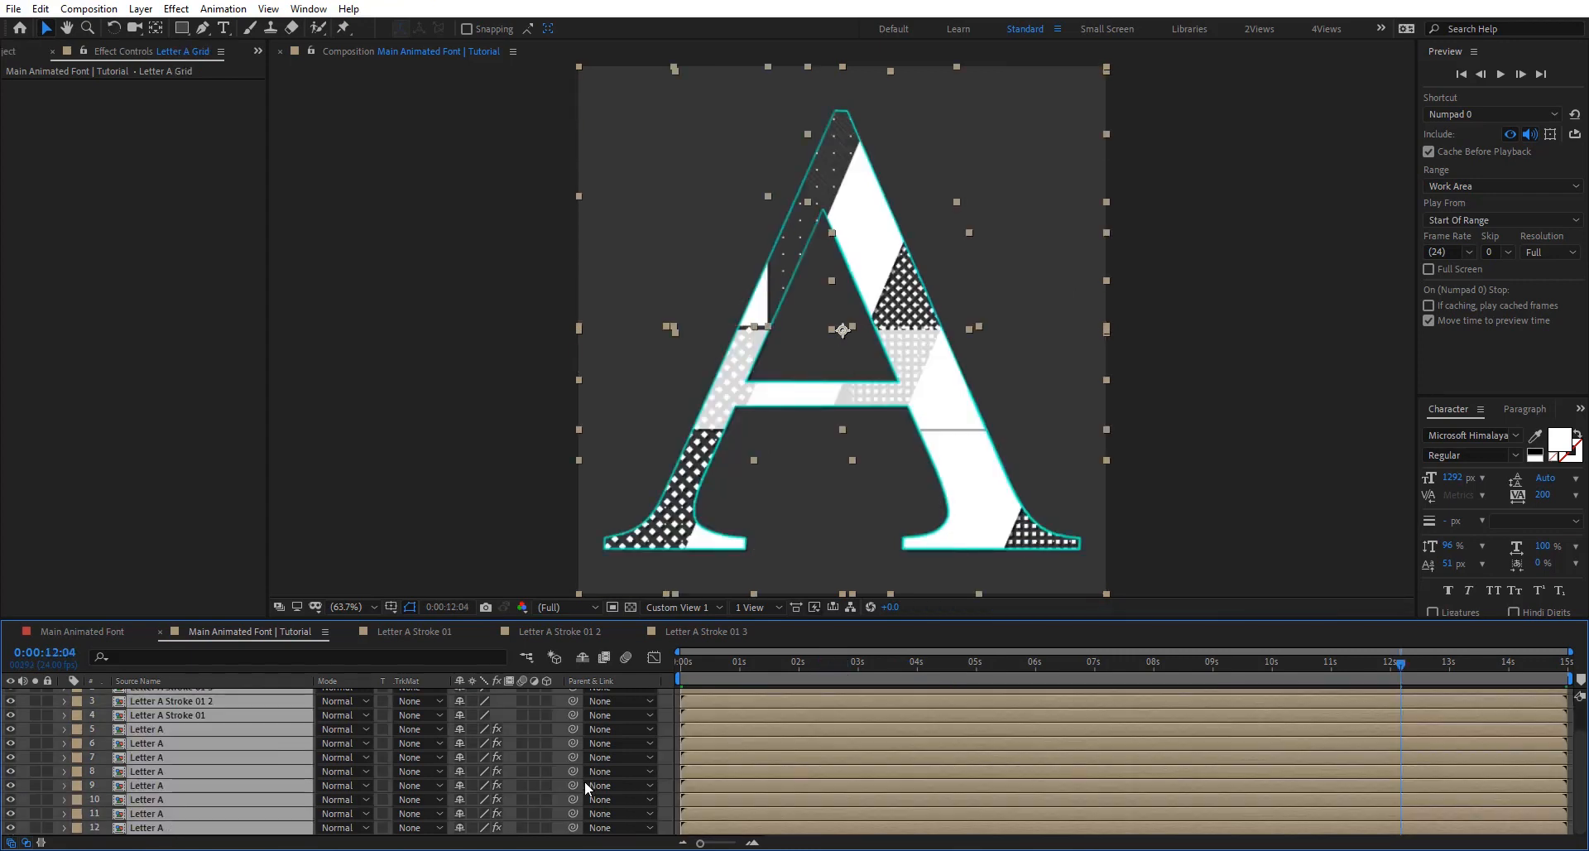
left_click(548, 704)
scroll(553, 746, "up", 1)
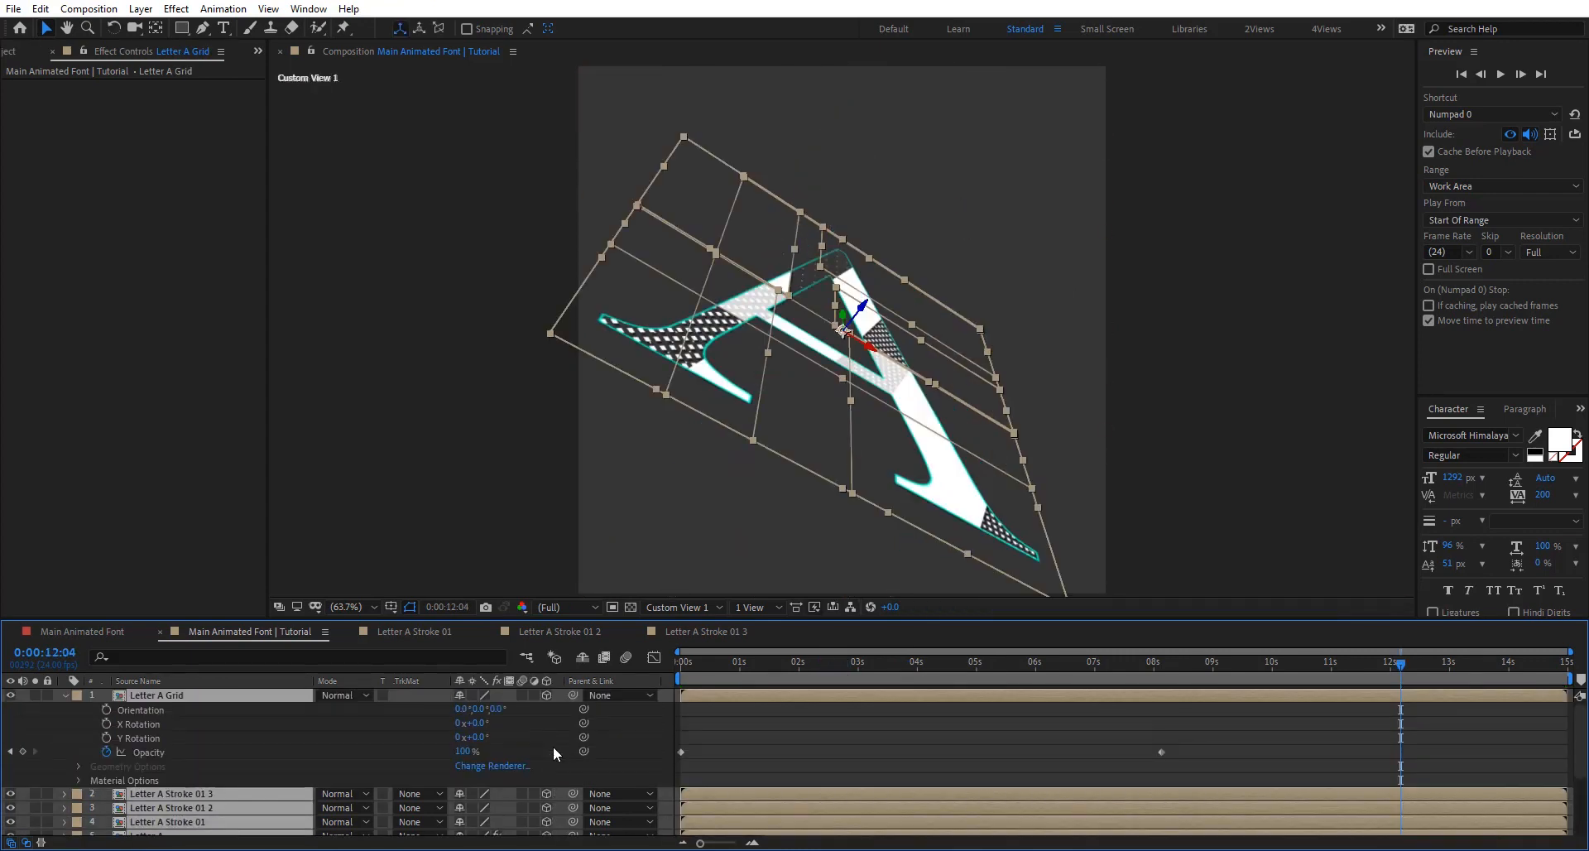
left_click(694, 610)
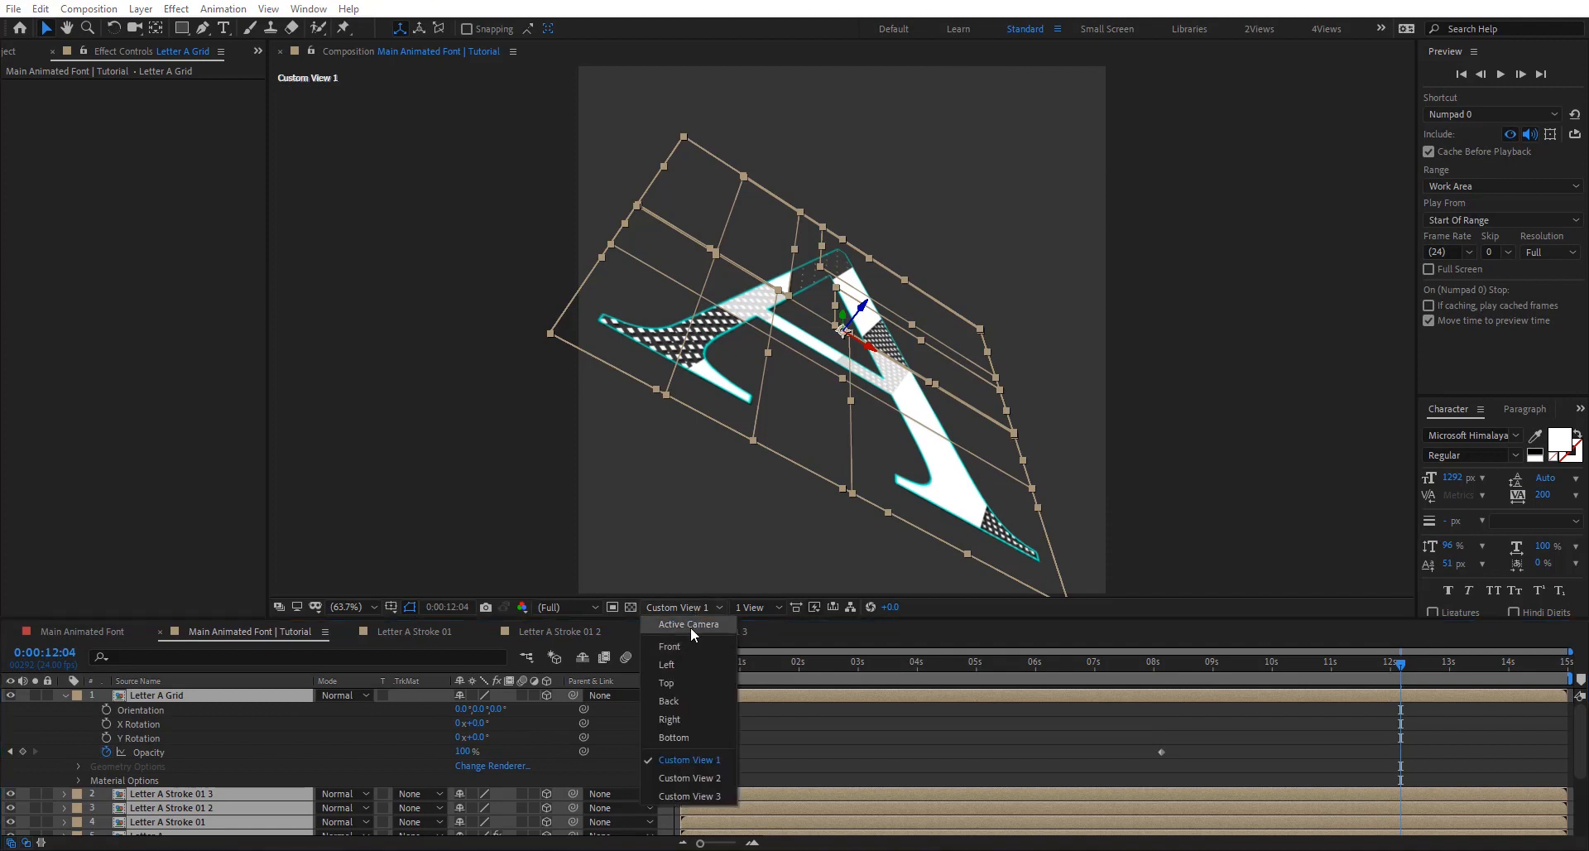
left_click(690, 626)
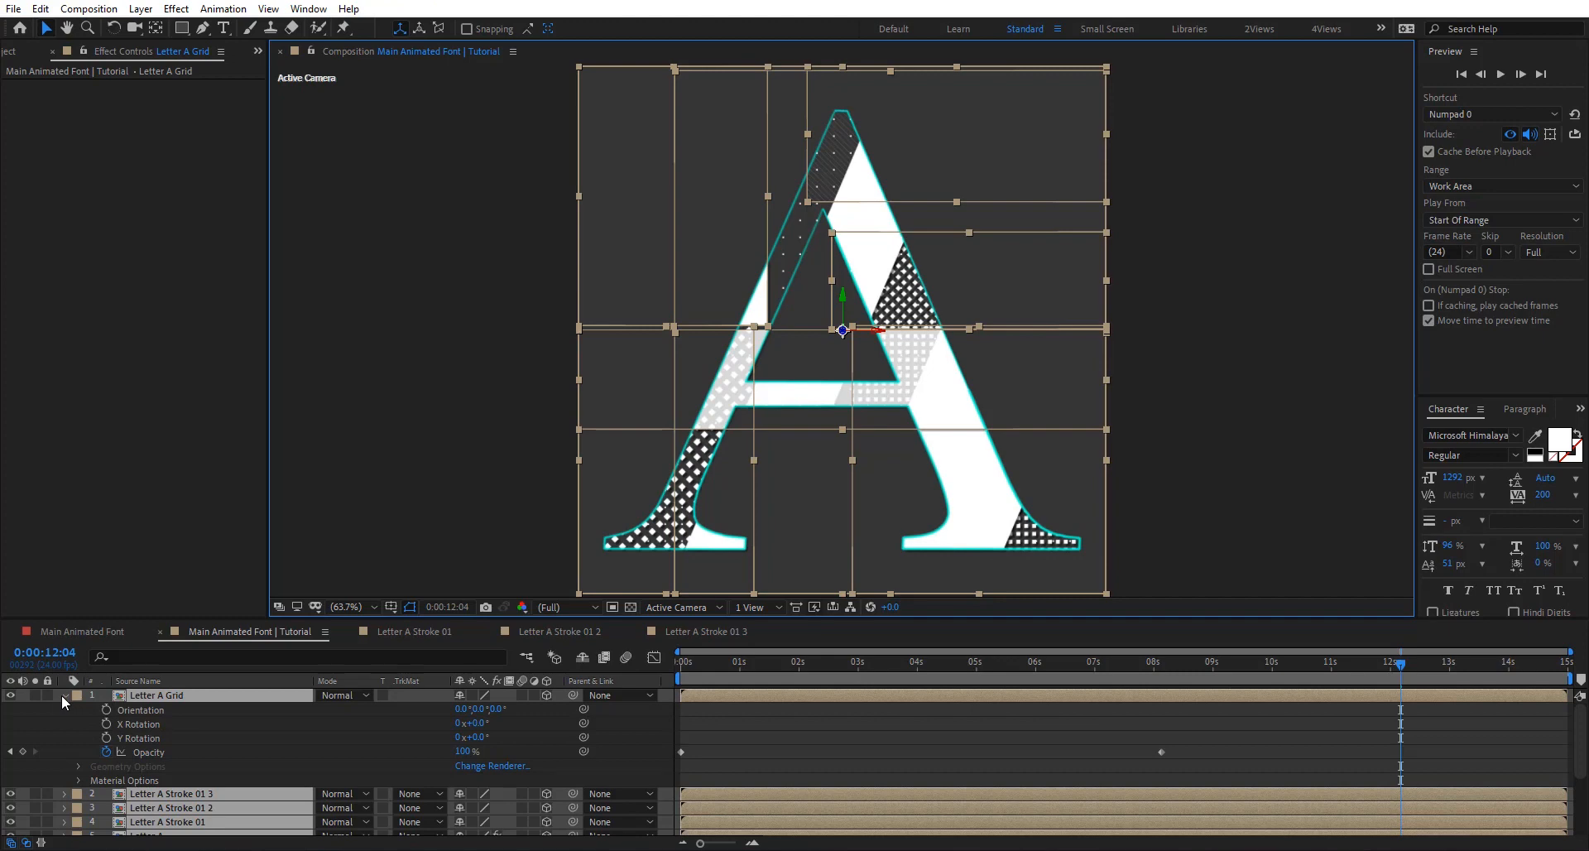
Step: Set the Z position of Letter A Grid to -13.2, Letter A Stroke 01 3 to -12.2 and Letter A Stroke 01 to 6
key("p")
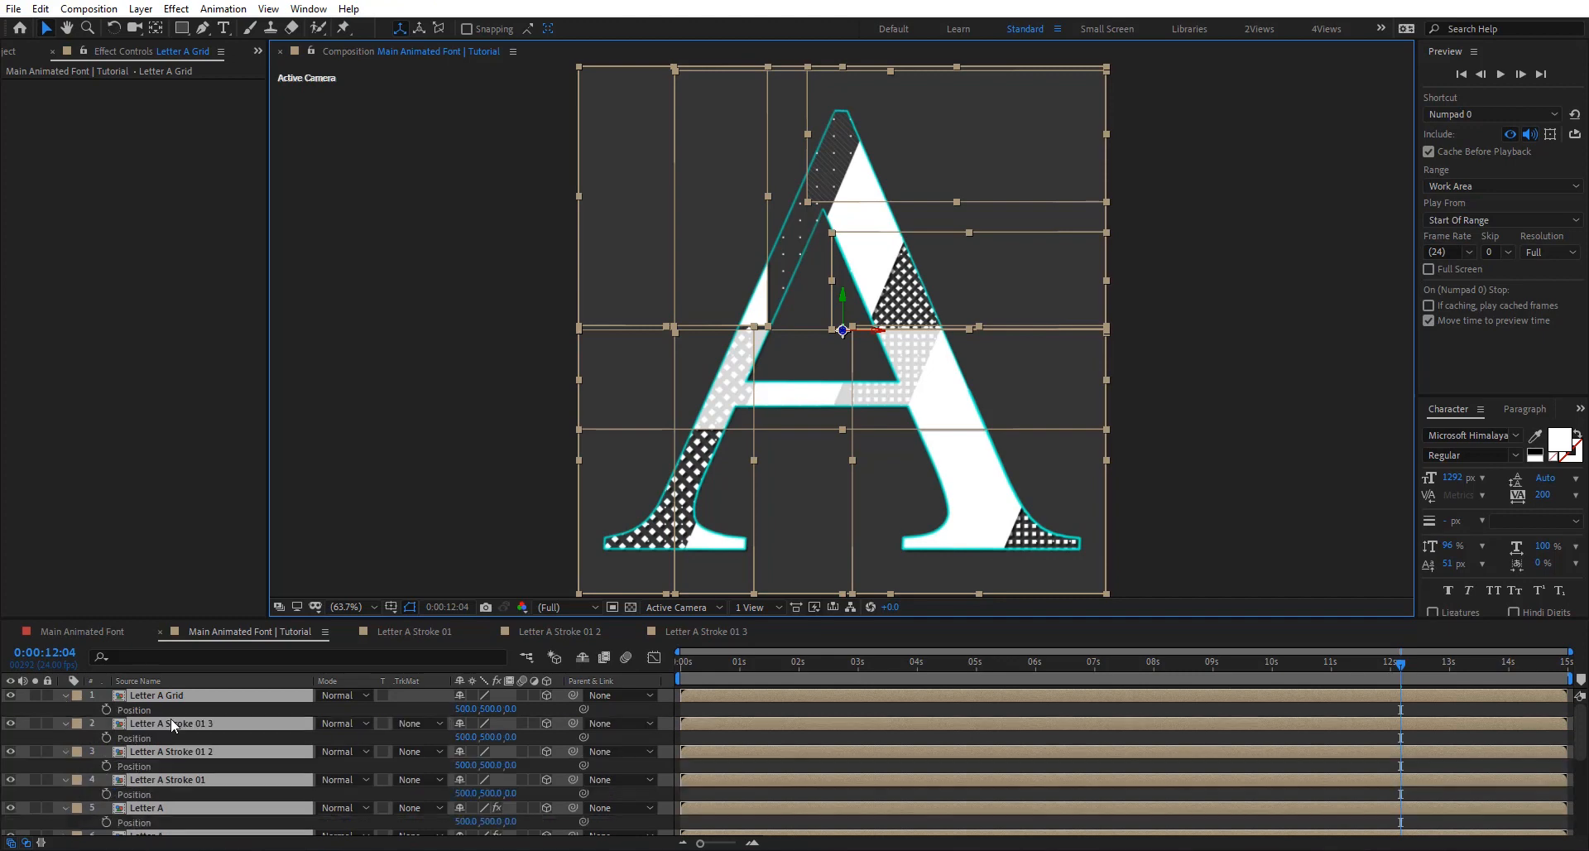
left_click(528, 709)
left_click_drag(512, 709, 398, 702)
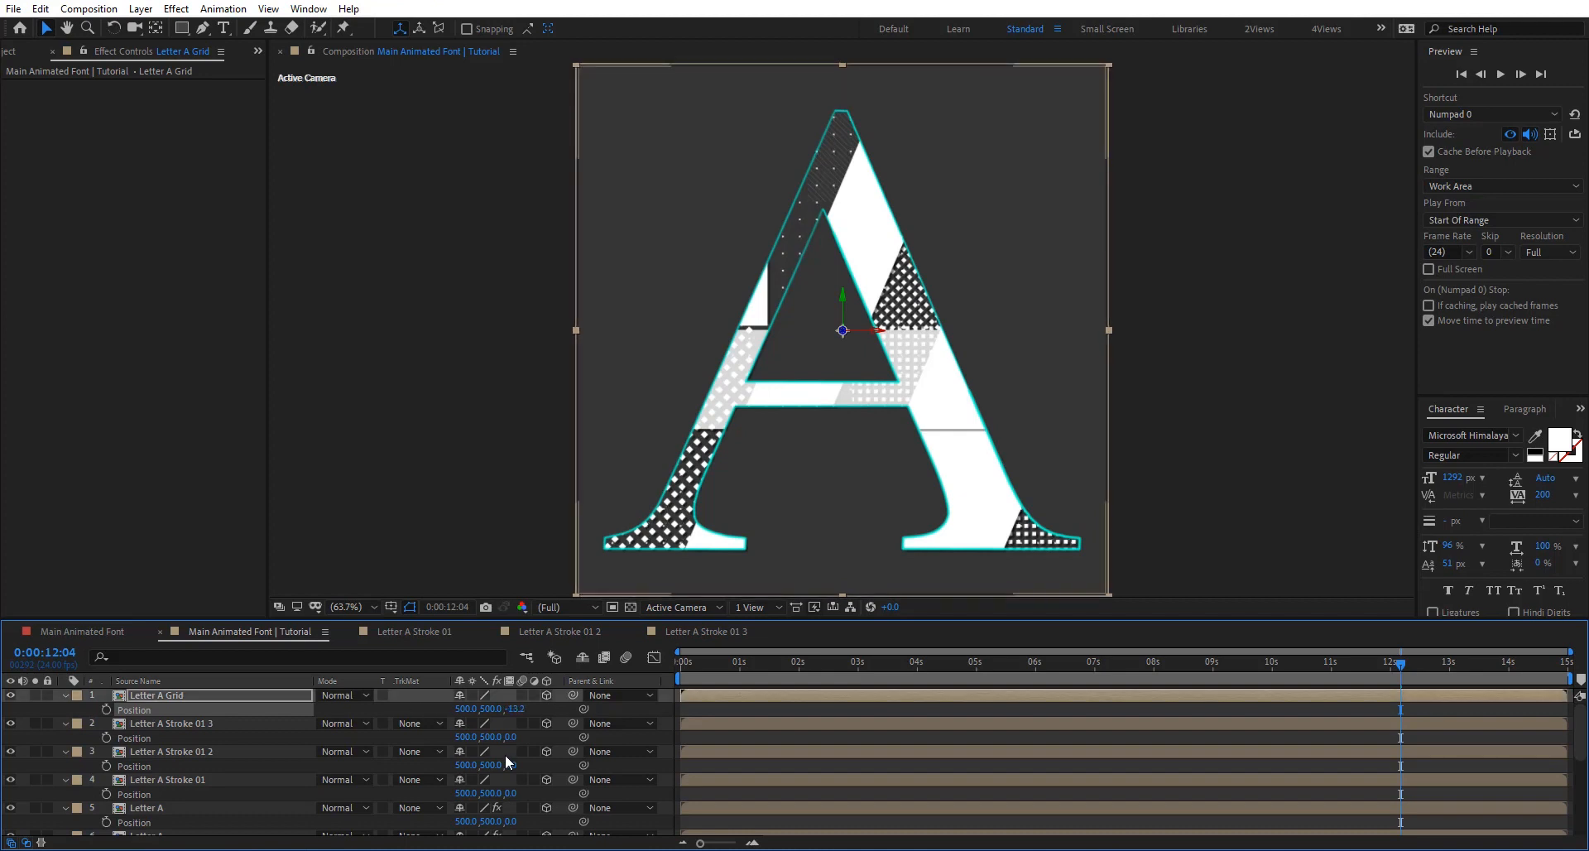
left_click_drag(511, 737, 443, 734)
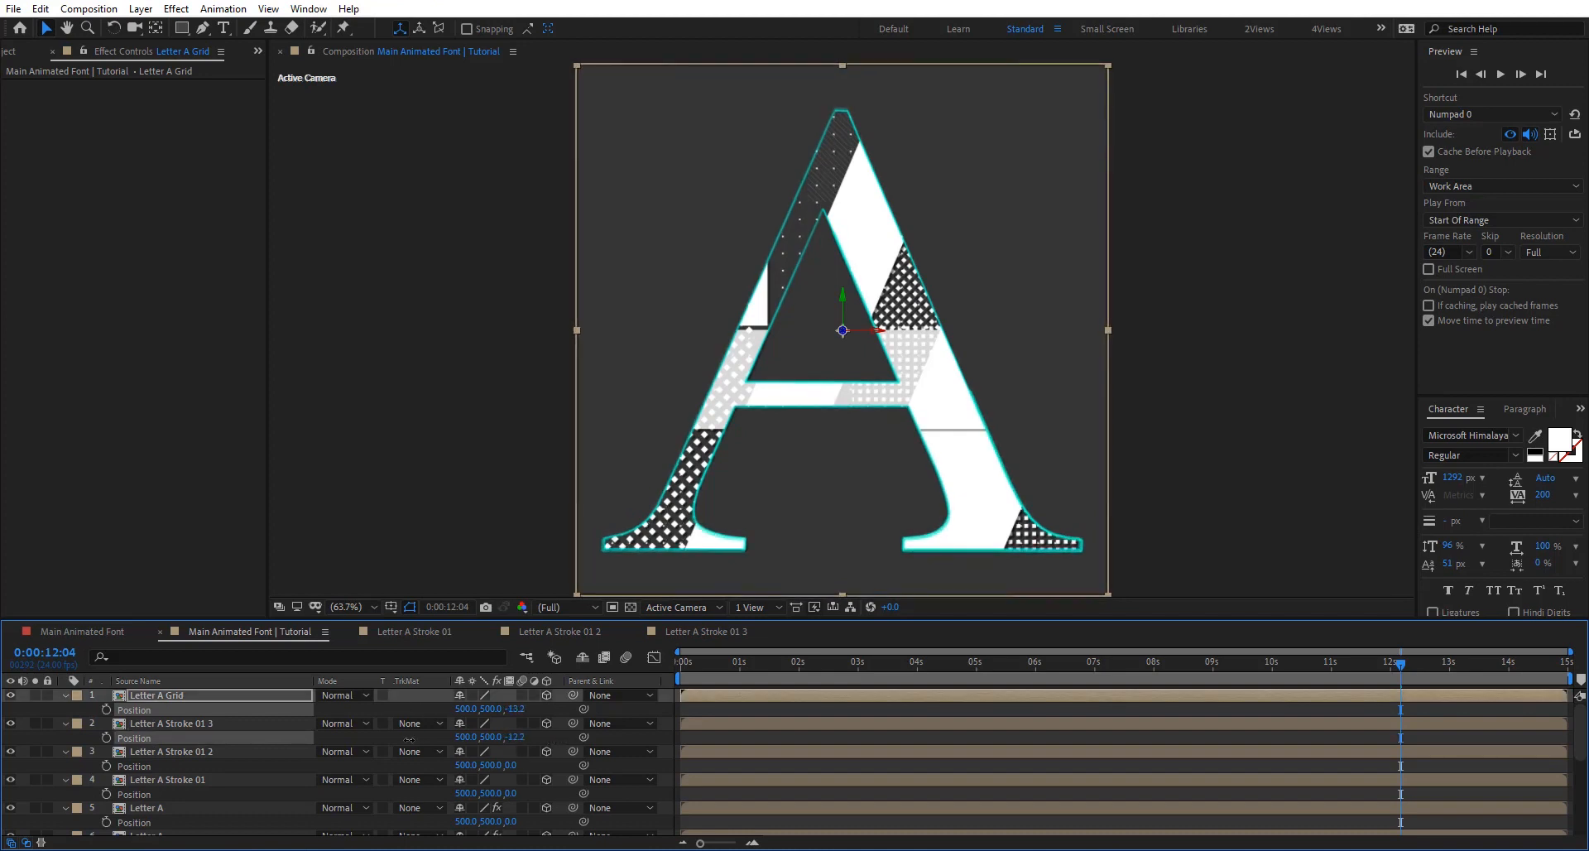
left_click_drag(510, 793, 571, 782)
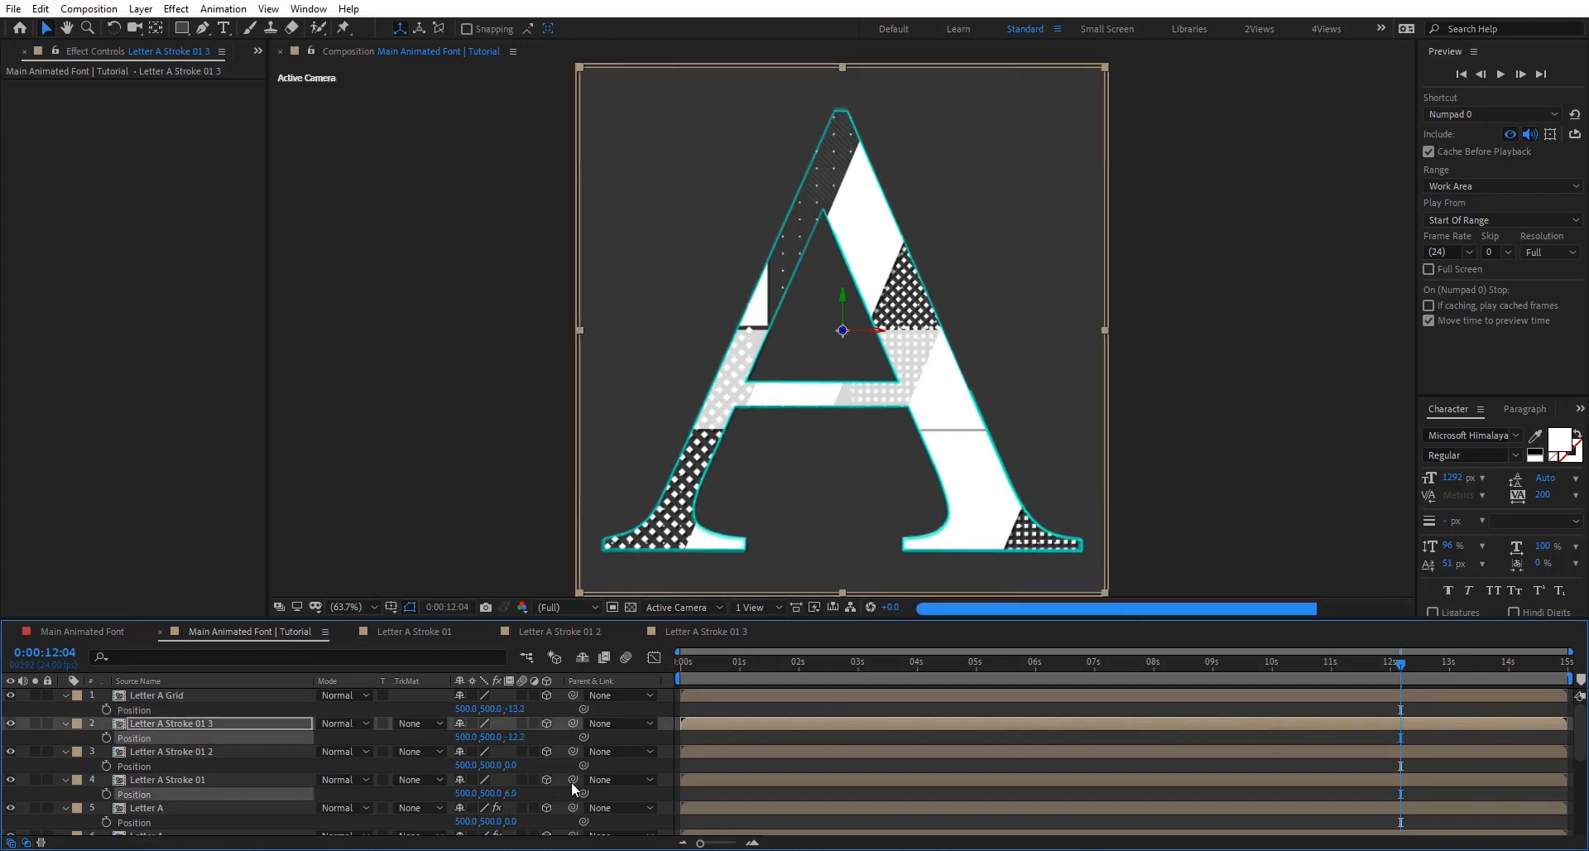
Step: In Custom View 1, set the Z position of Letter A Stroke 01 to -16 and of Letter A layer 6 to 30
left_click(675, 608)
left_click(716, 759)
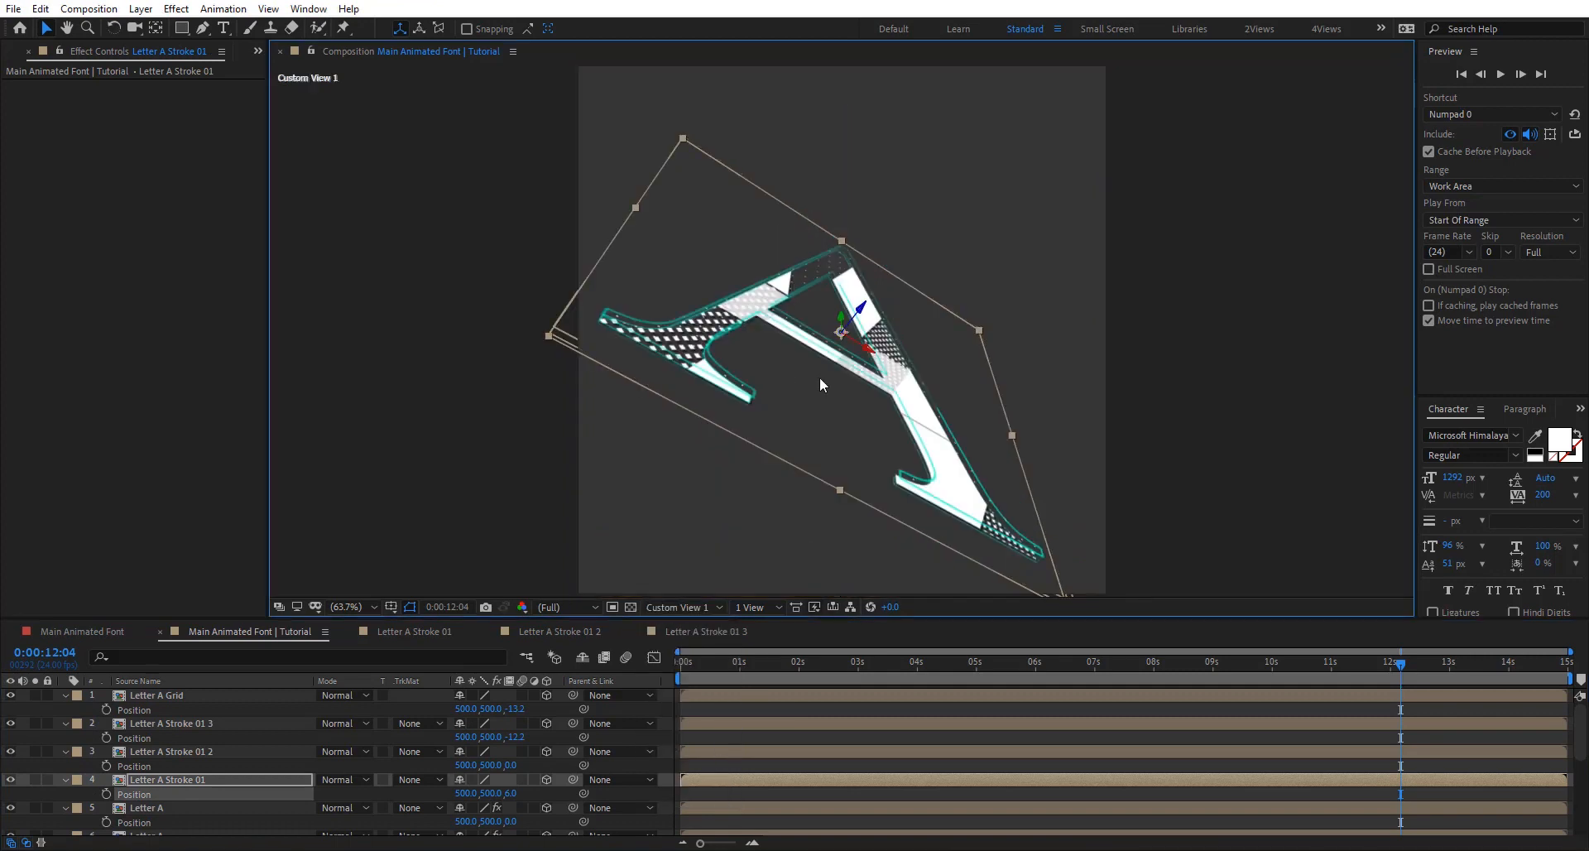
key("c")
left_click_drag(820, 379, 833, 324)
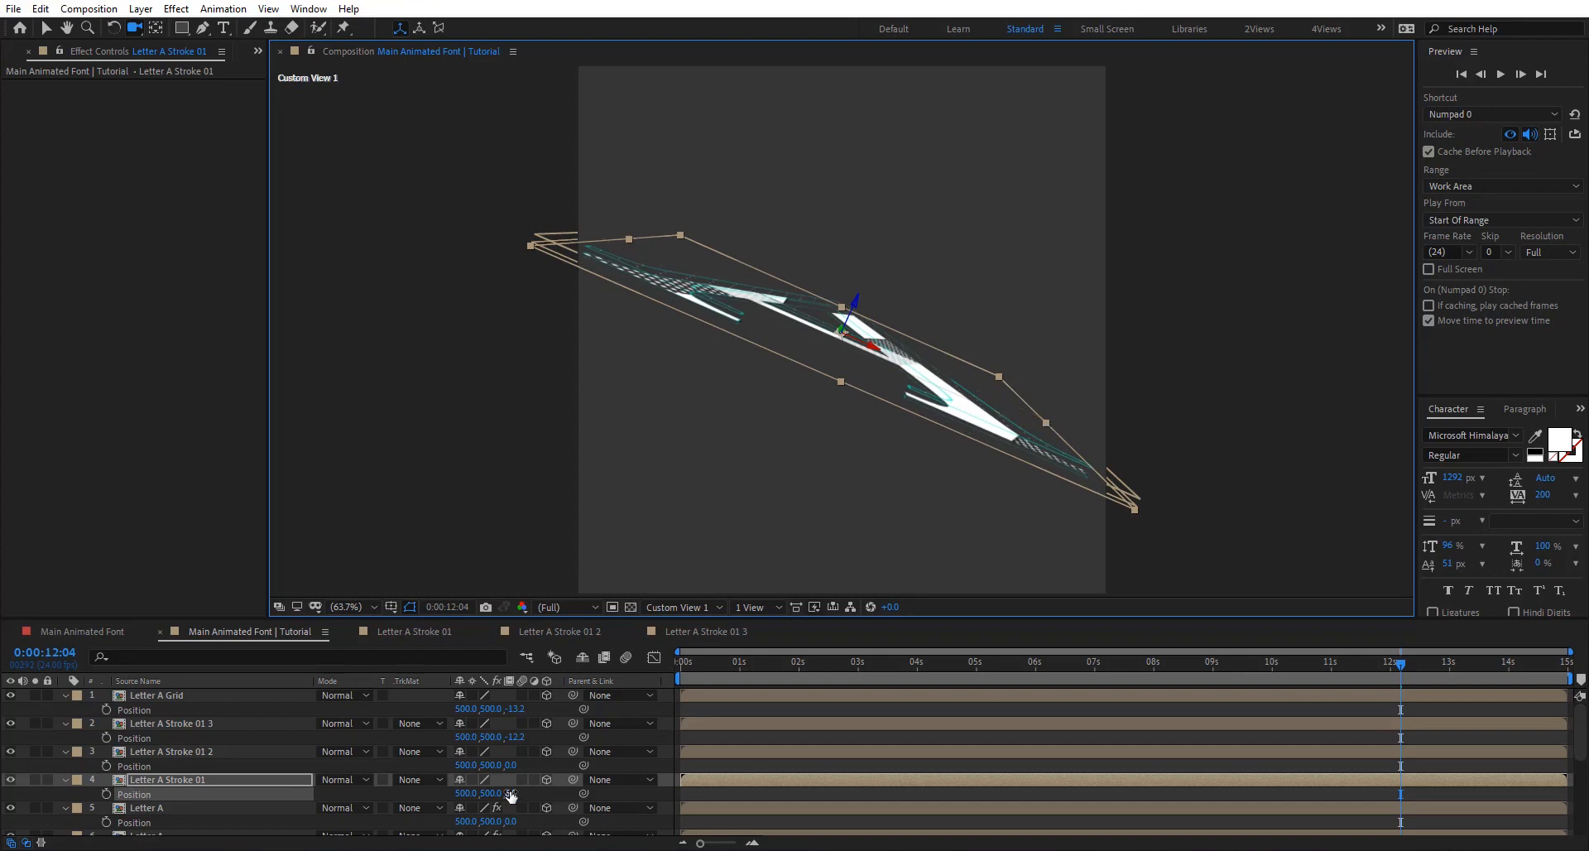
mouse_move(511, 796)
left_mouse_down()
mouse_move(491, 792)
mouse_move(530, 761)
left_mouse_up()
scroll(511, 735, "down", 3)
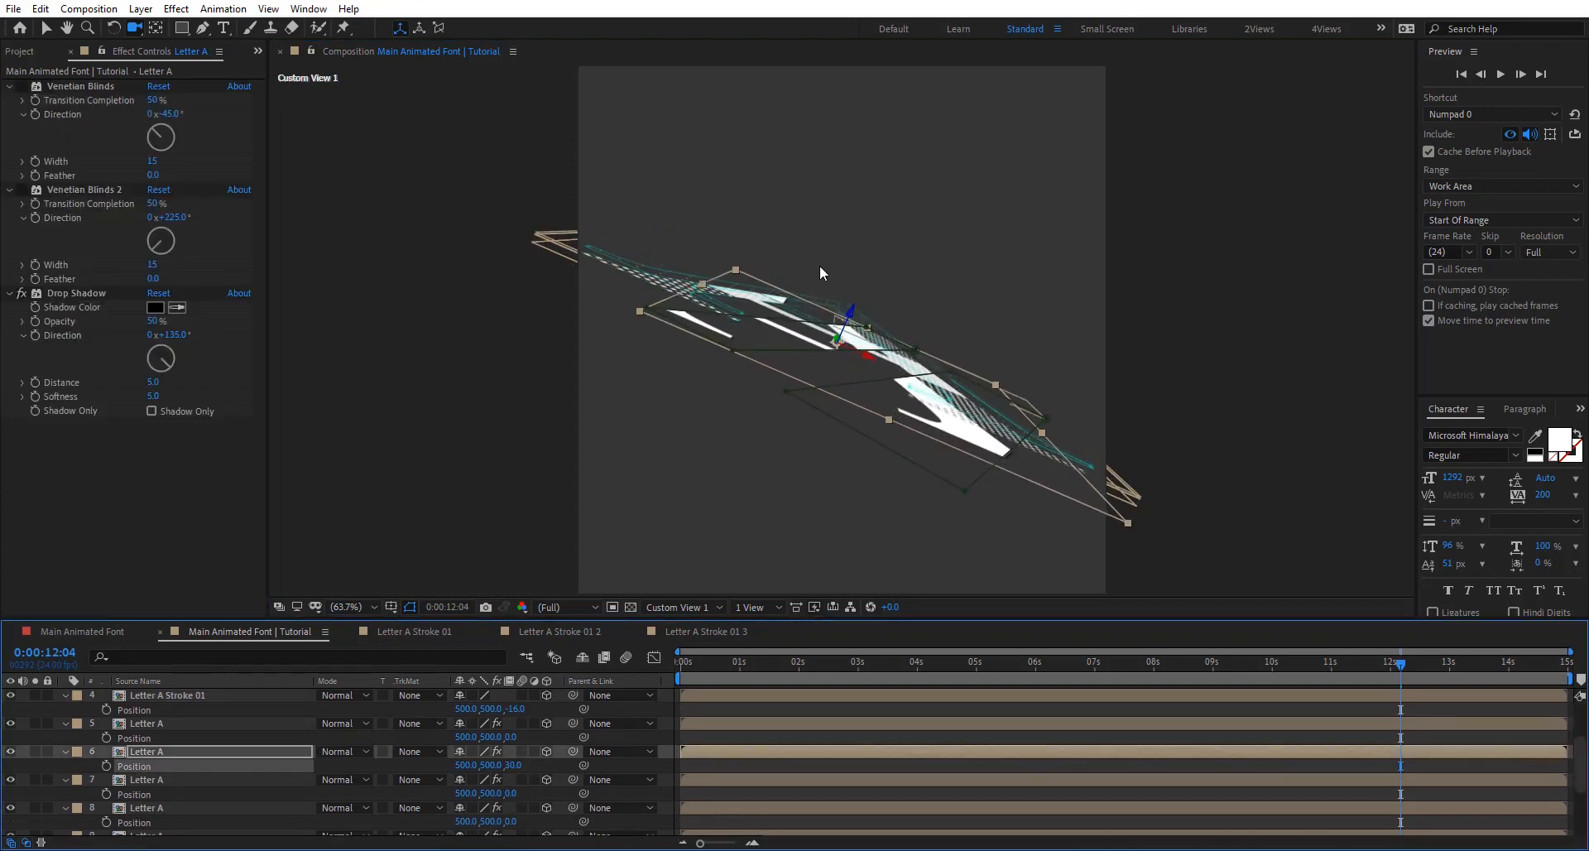
Step: Set the Z positions of Letter A layers 8, 9, 11 and 12 to 14, -48, 46 and 7.6
left_click_drag(819, 264, 732, 338)
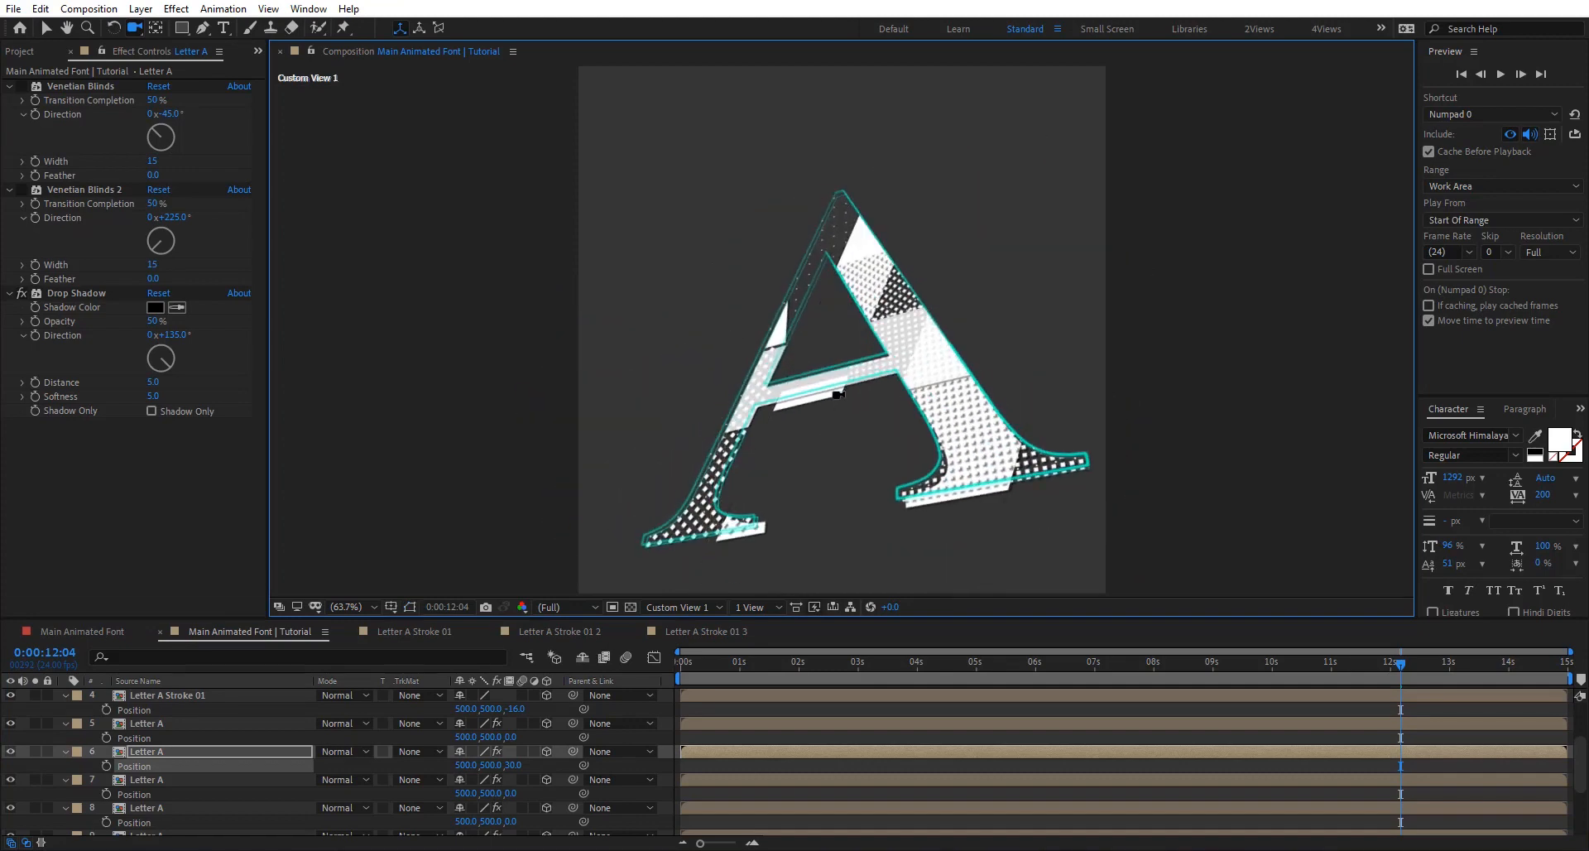
left_click_drag(838, 394, 827, 524)
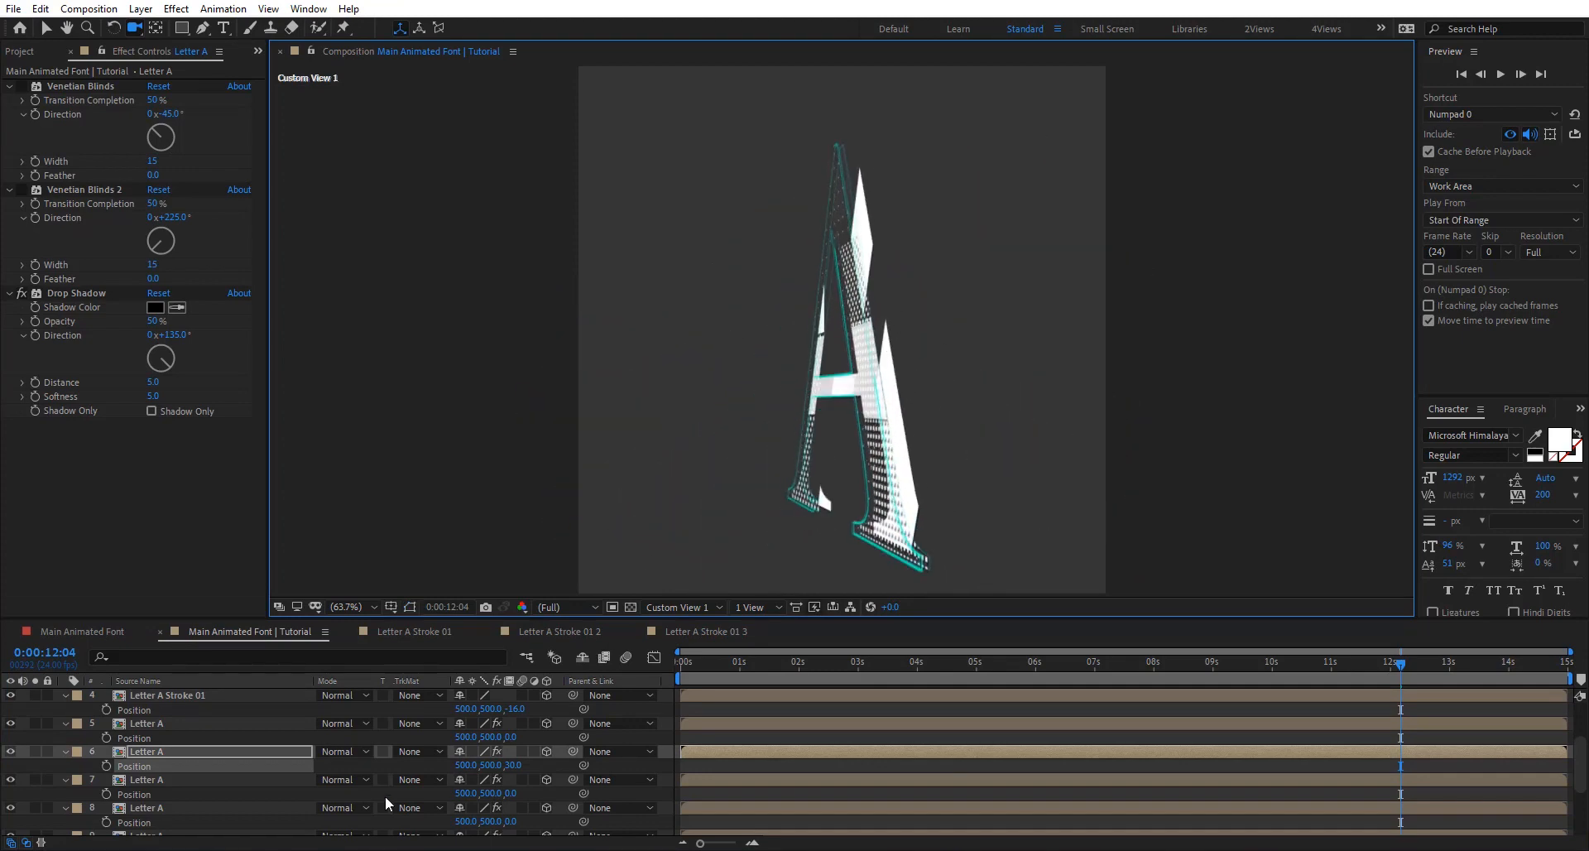
scroll(486, 774, "down", 1)
left_click_drag(510, 811, 529, 809)
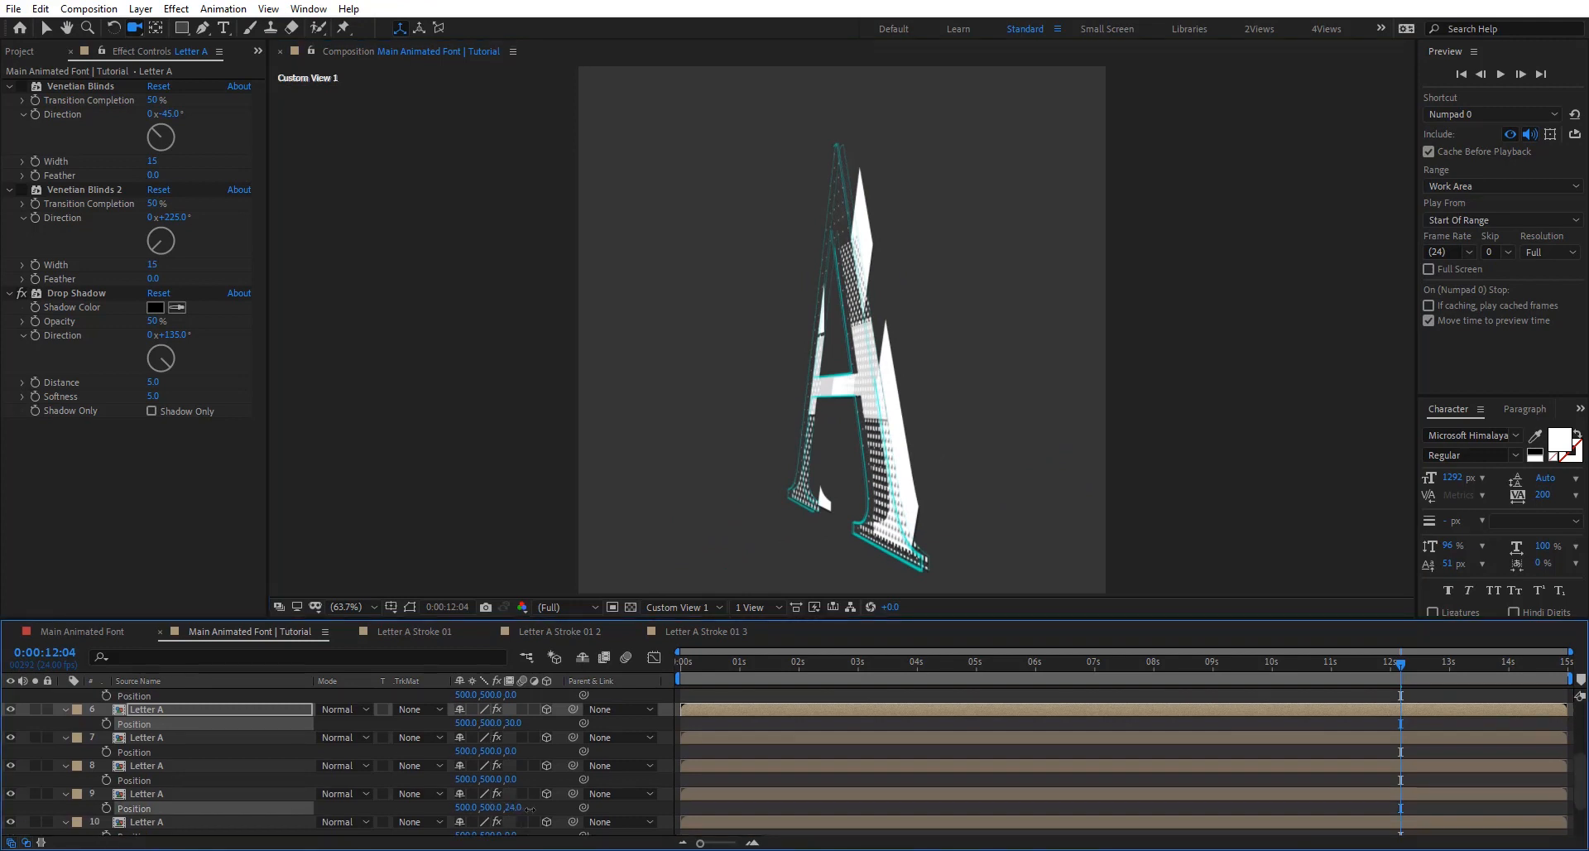
left_click(466, 807)
left_click_drag(509, 780, 559, 823)
left_click(530, 763)
scroll(530, 749, "down", 2)
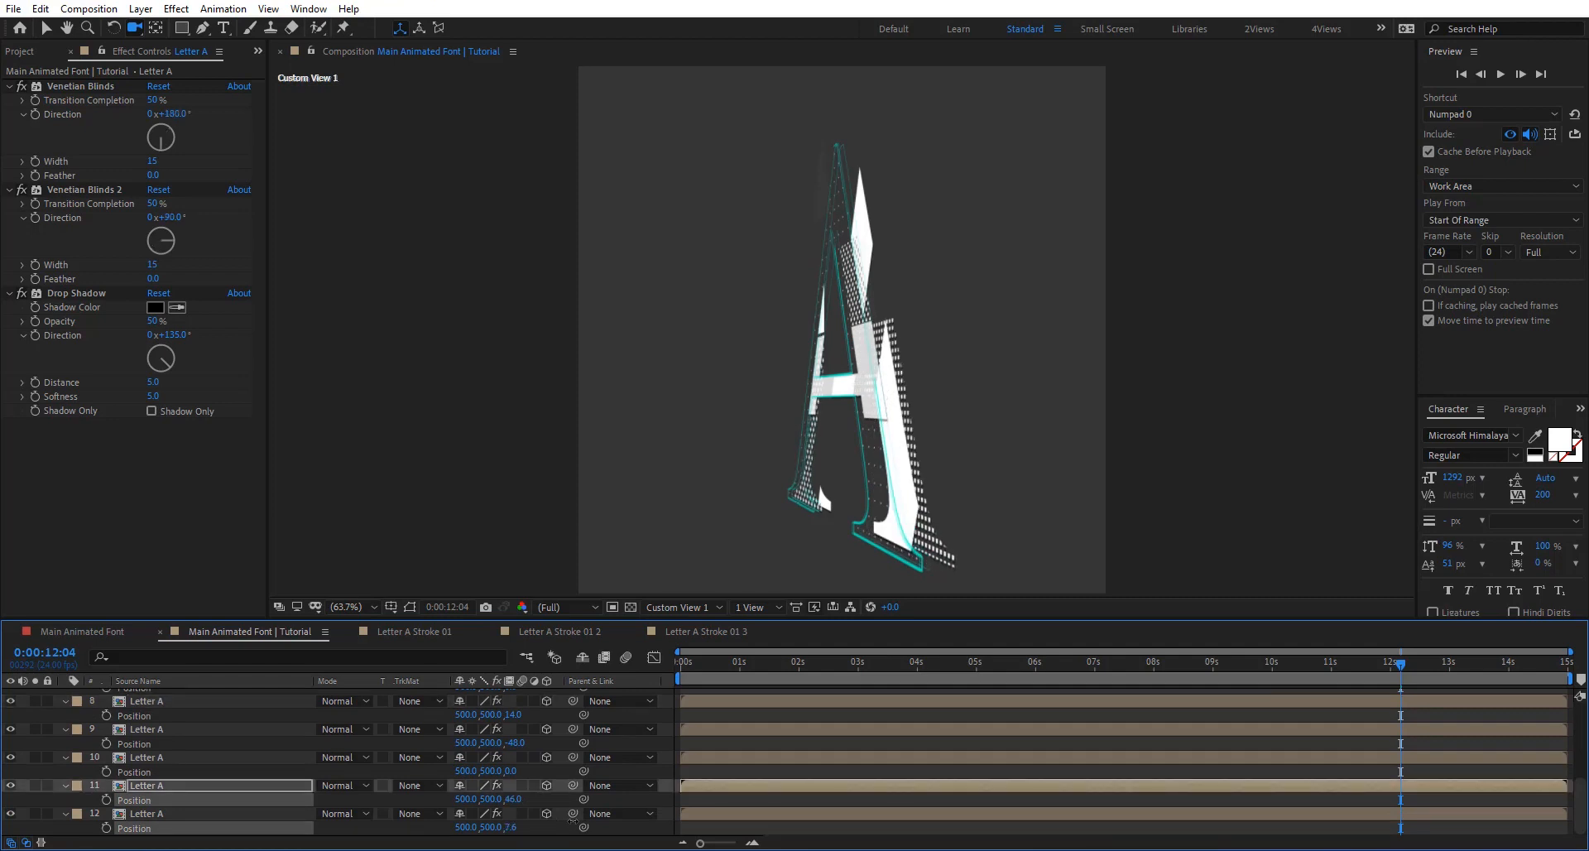
Step: Orbit the custom view to a low angle and preview the animation of the depth-separated sections
left_click_drag(852, 330, 983, 198)
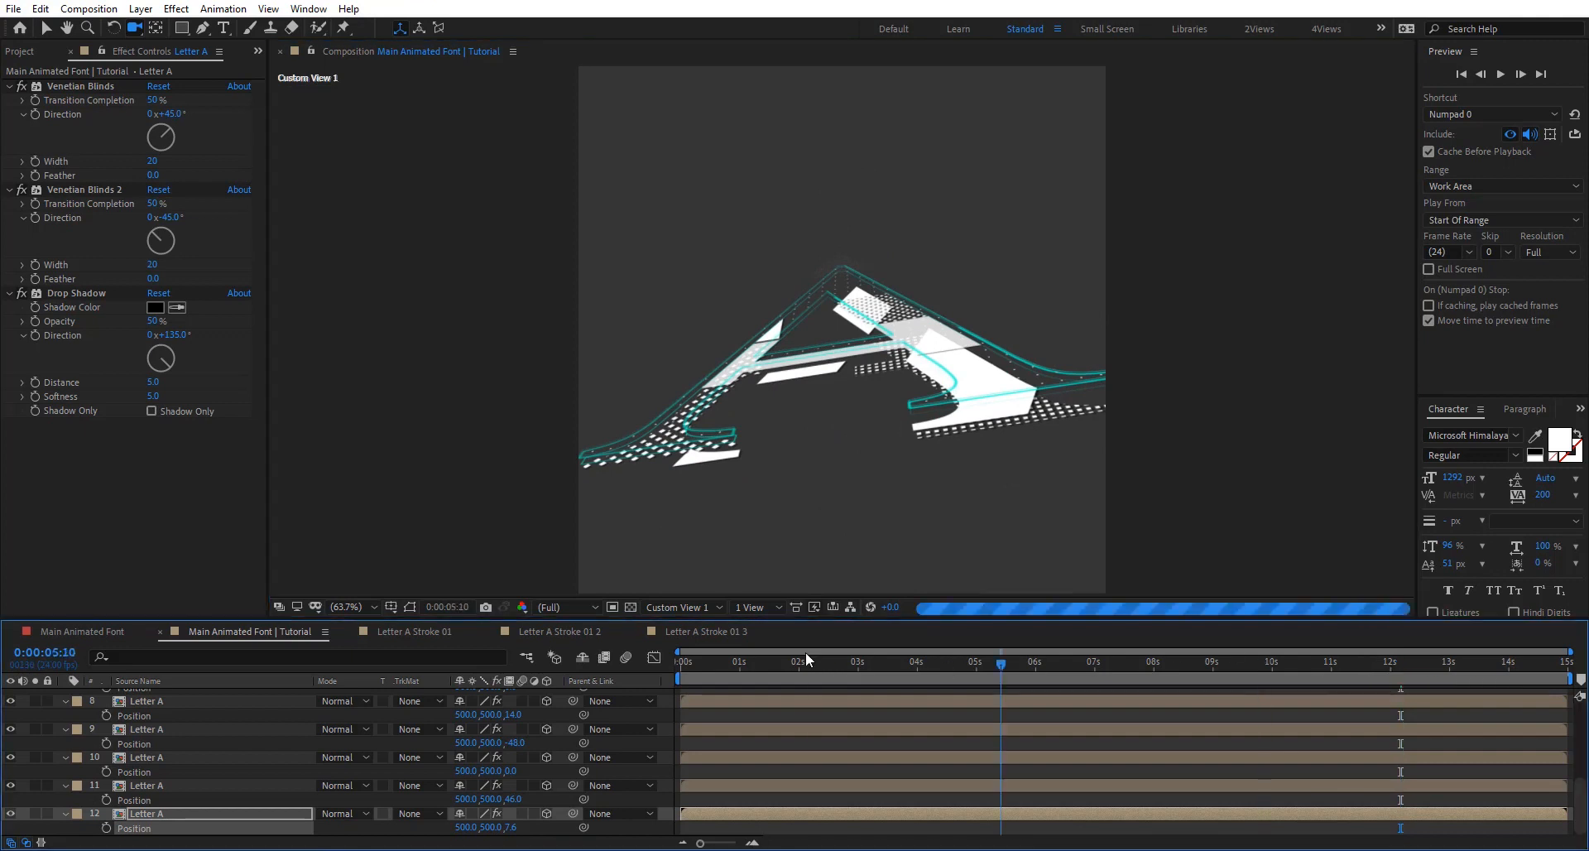
key("space")
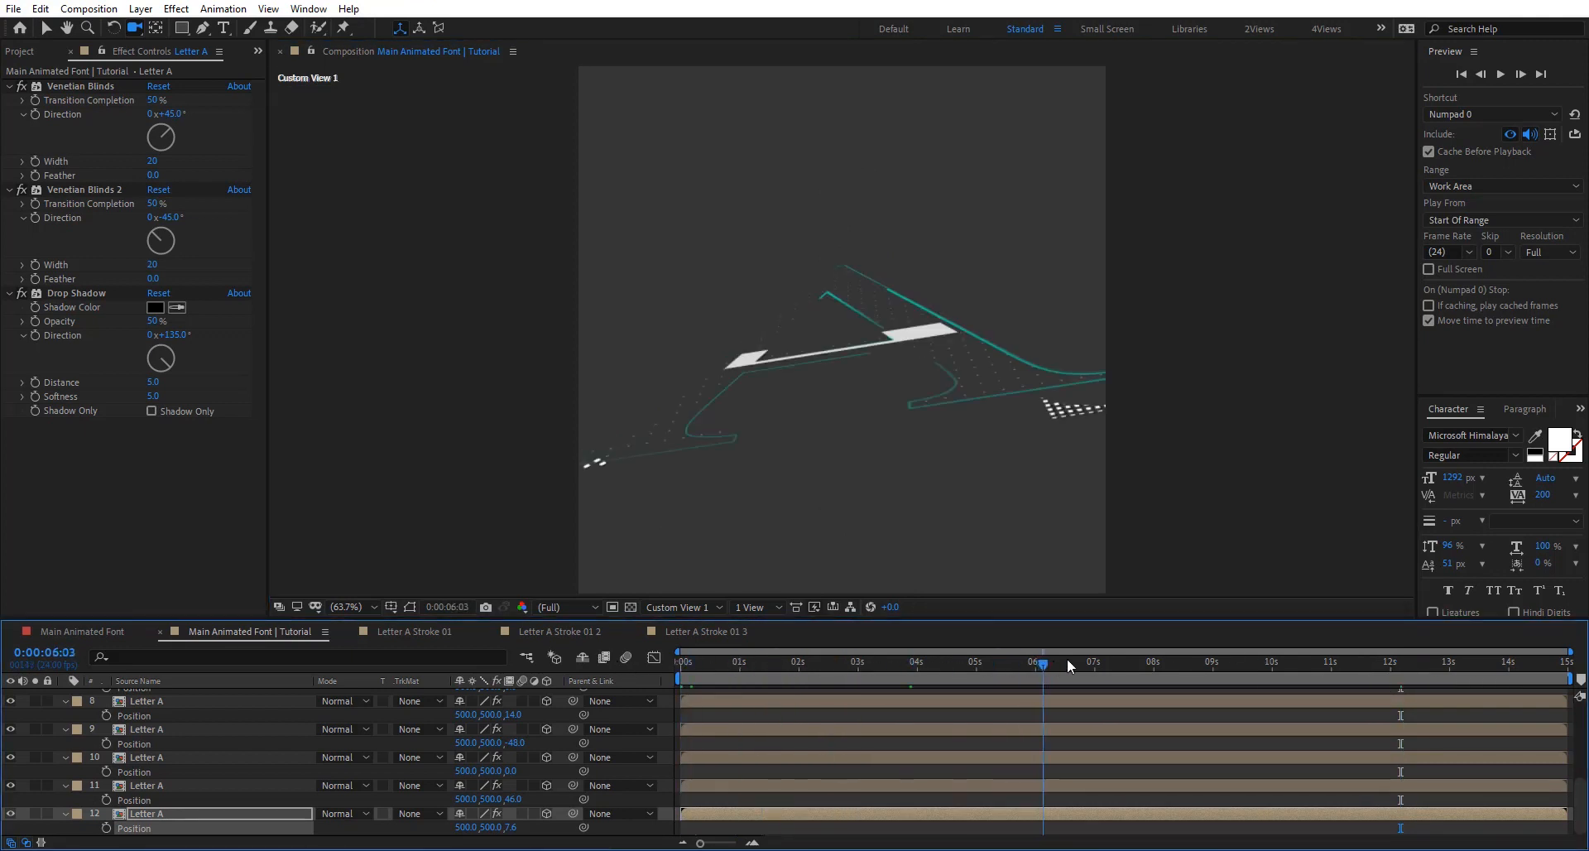
Step: Keyframe the Position of Letter A layer 12 with Z at 0 at 0:00:00:02 and -38 at 0:00:07:05
left_click_drag(682, 662, 686, 662)
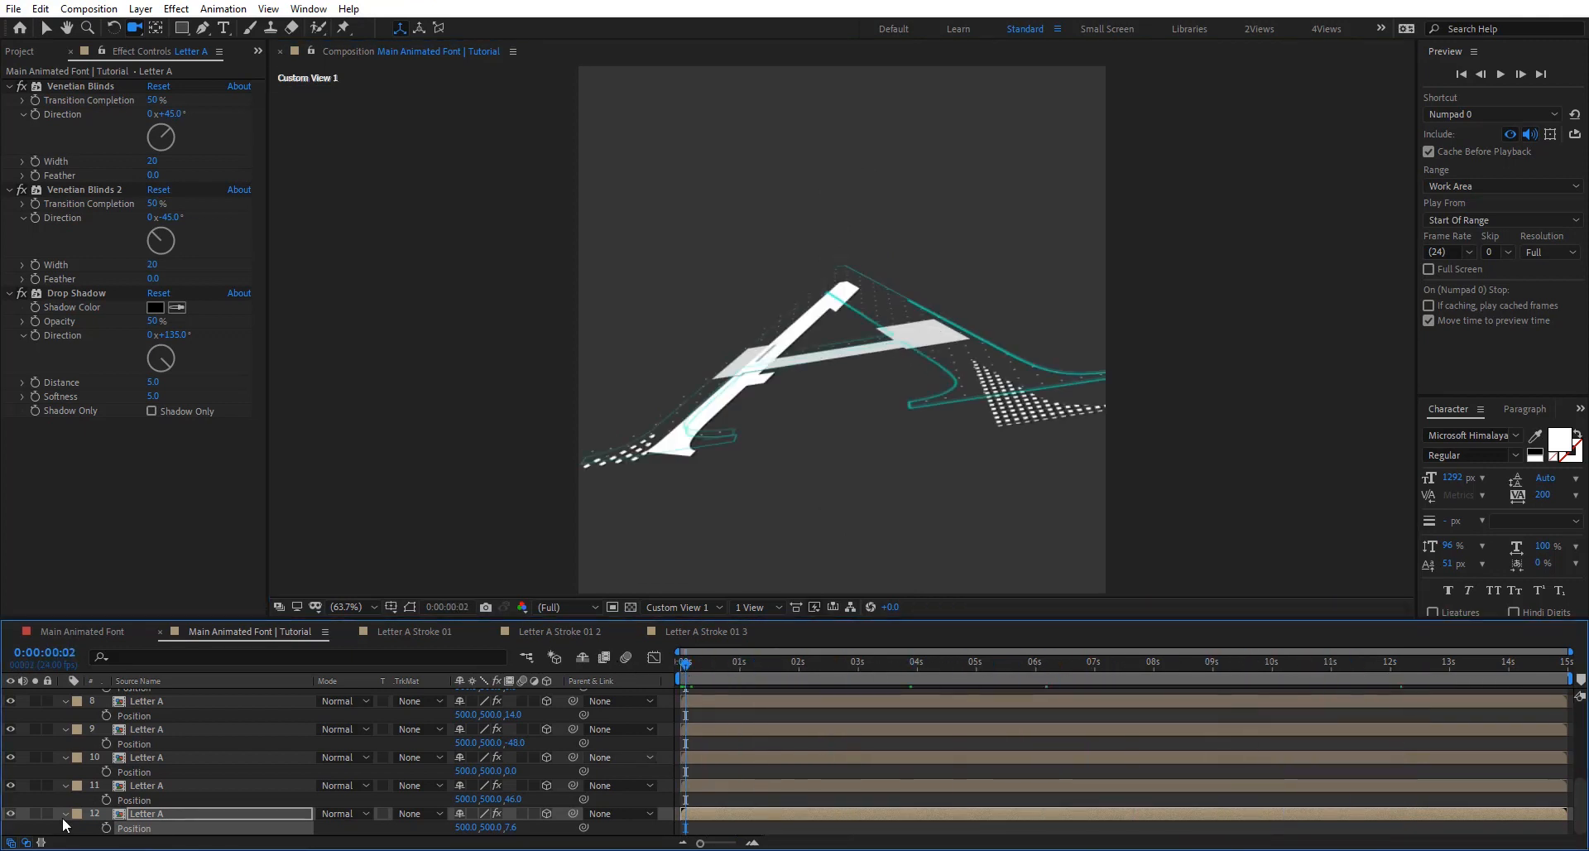
left_click(514, 828)
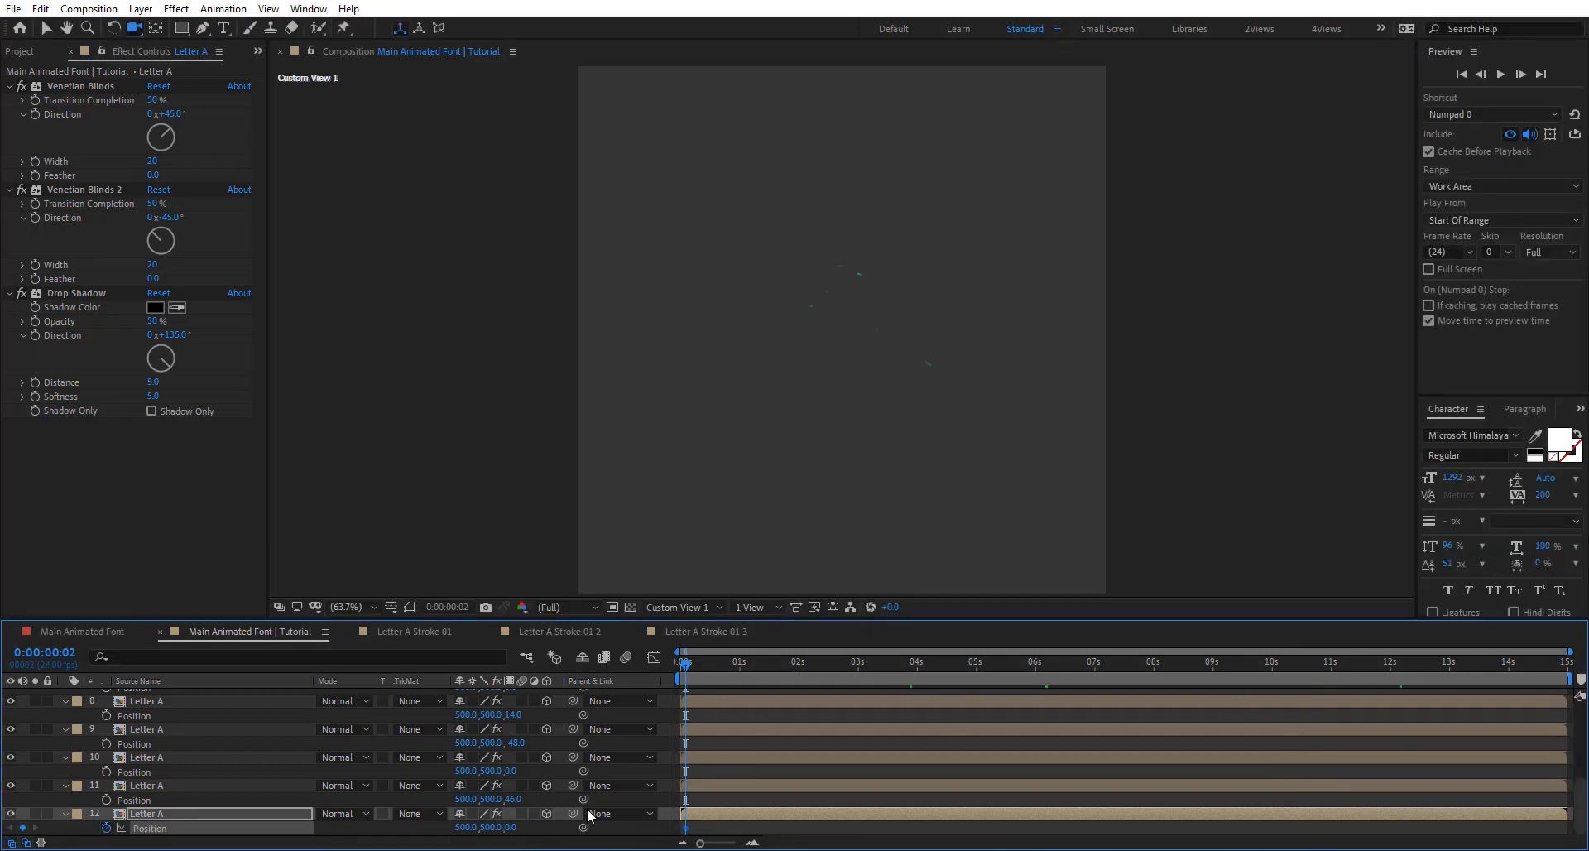
left_click_drag(763, 673, 920, 663)
left_click_drag(1108, 671, 1107, 671)
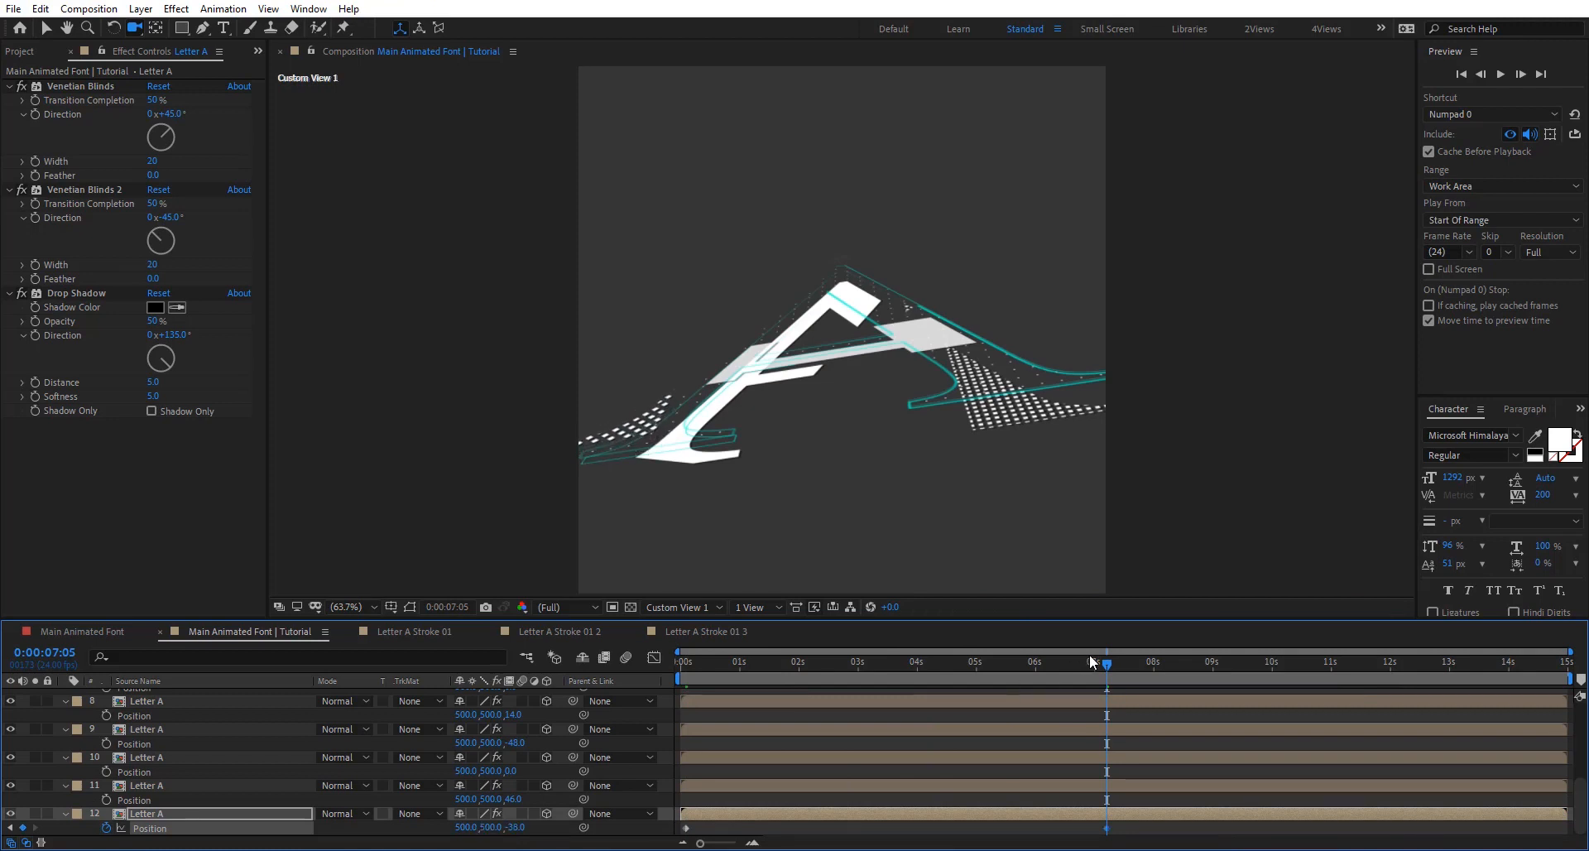
mouse_move(1107, 669)
left_mouse_down()
mouse_move(744, 673)
mouse_move(1112, 666)
left_mouse_up()
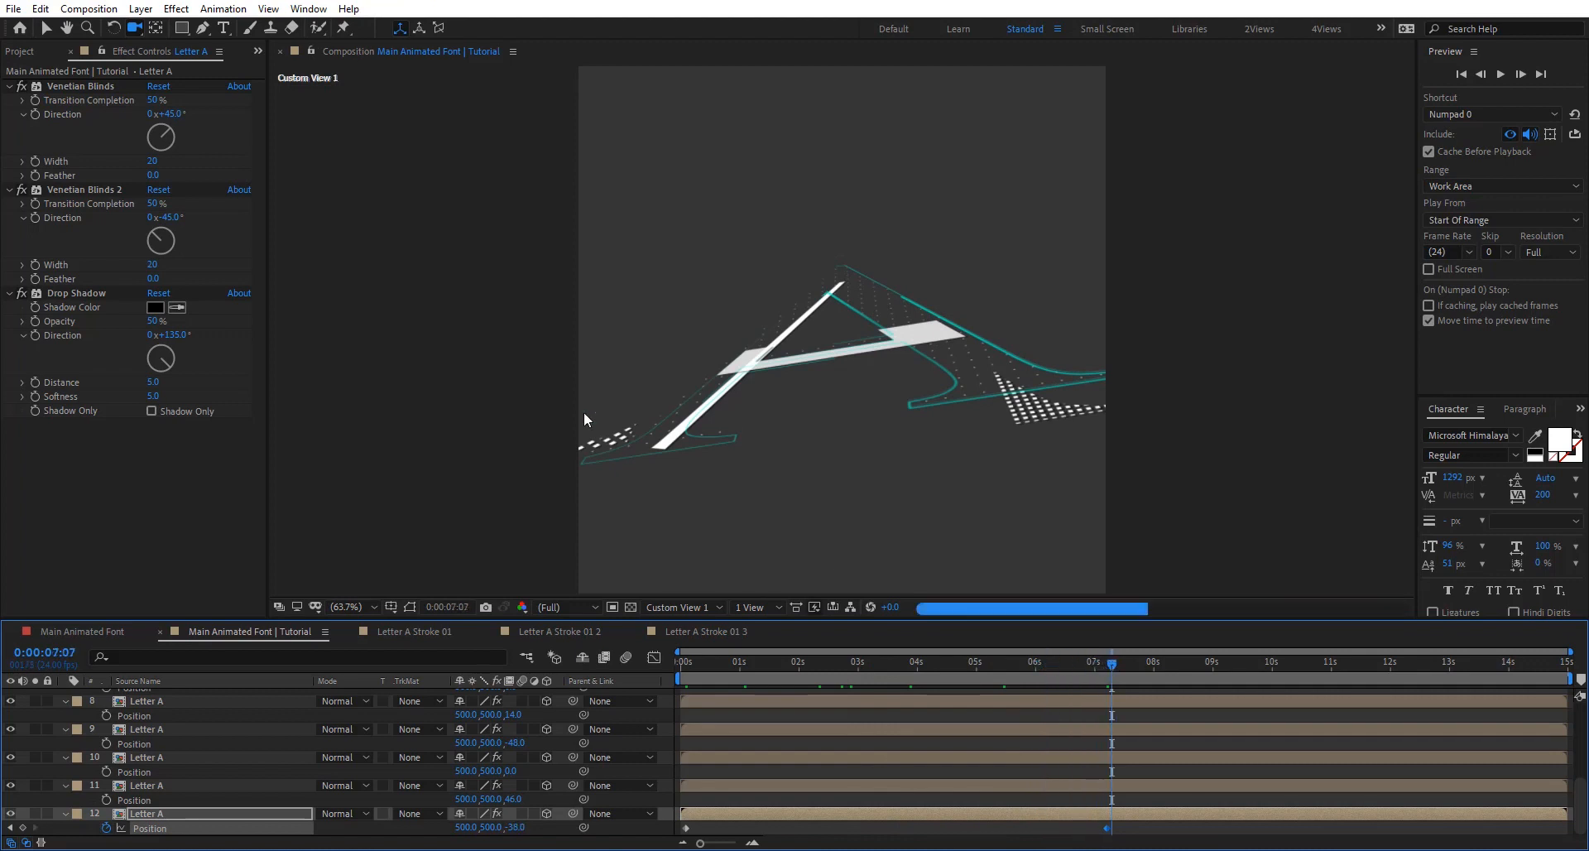
Step: Orbit to a nearly frontal angle, preview the 3D letter animation from the start and scrub to 0:00:05:18
left_click_drag(584, 414, 871, 400)
key("space")
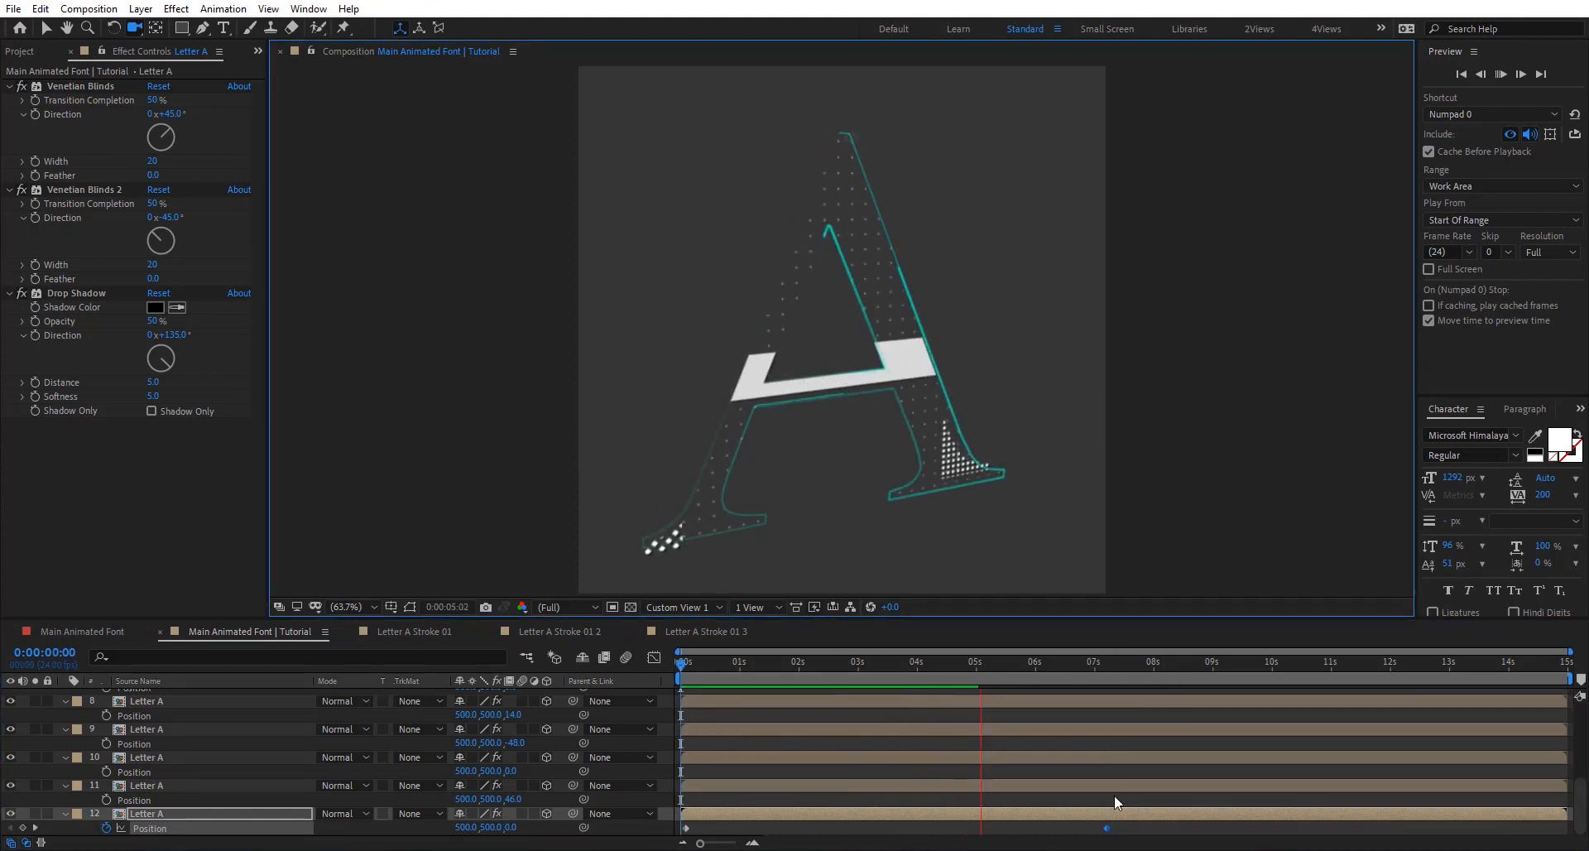
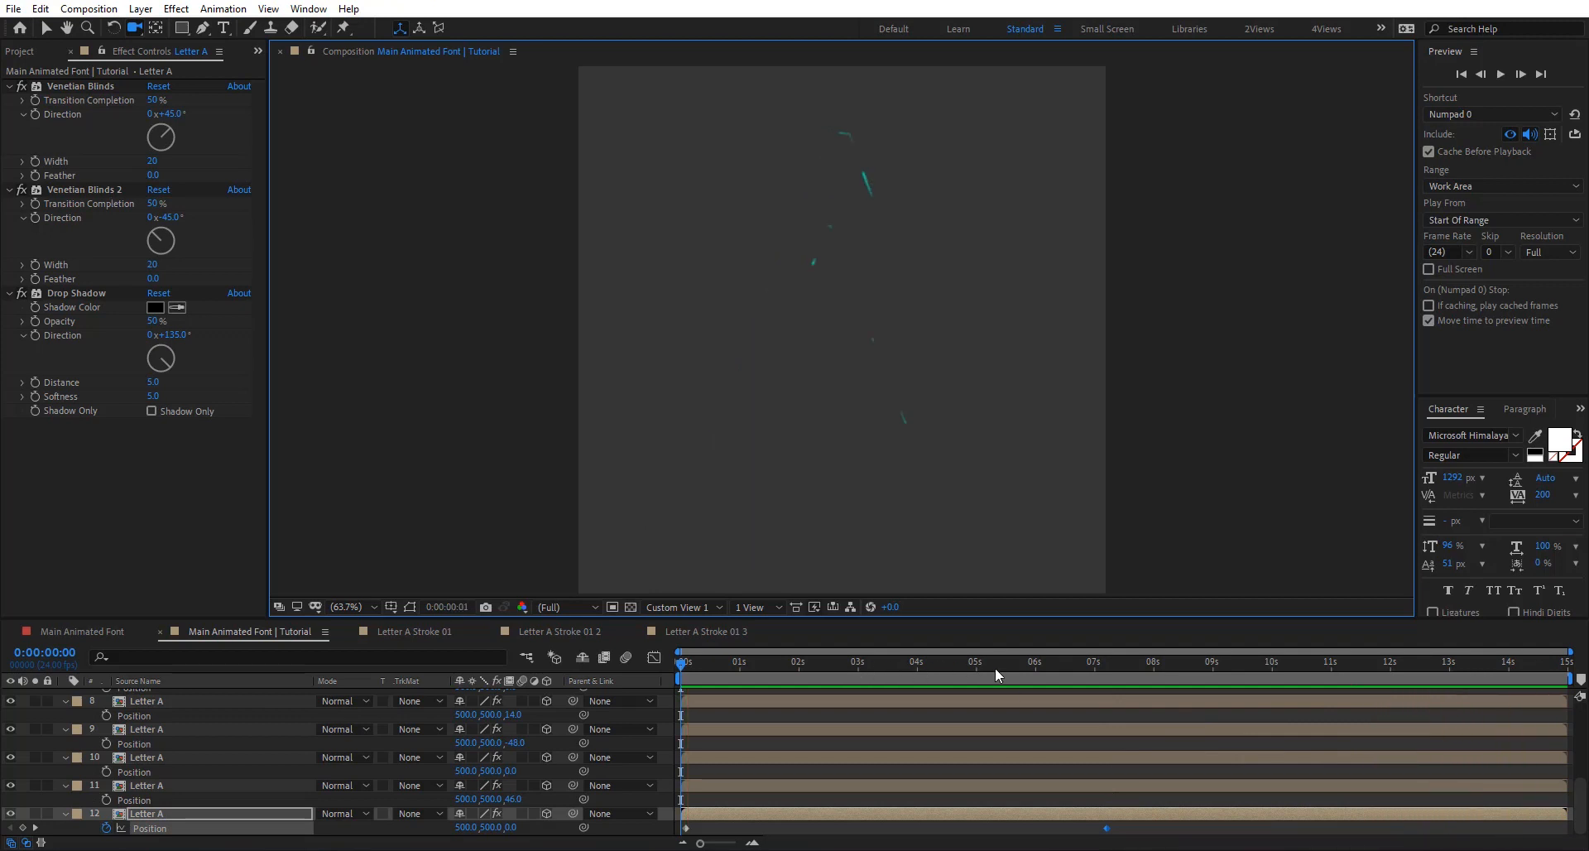
left_click_drag(995, 667, 1021, 696)
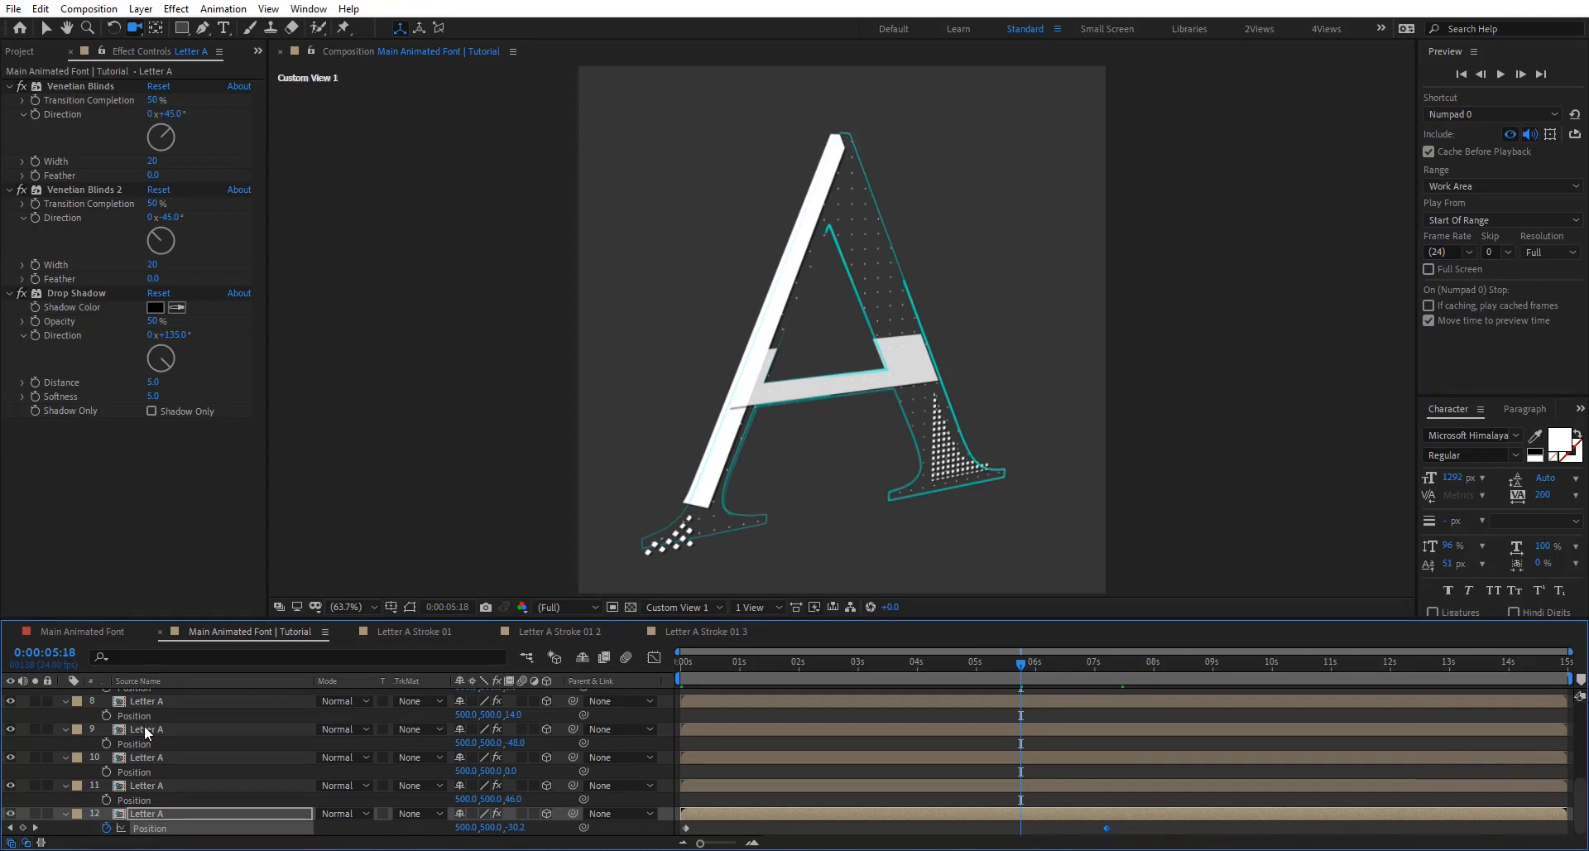
Step: Collapse the Position properties of all layers in the main composition and leave no layer selected
scroll(145, 731, "up", 5)
key("ctrl+a")
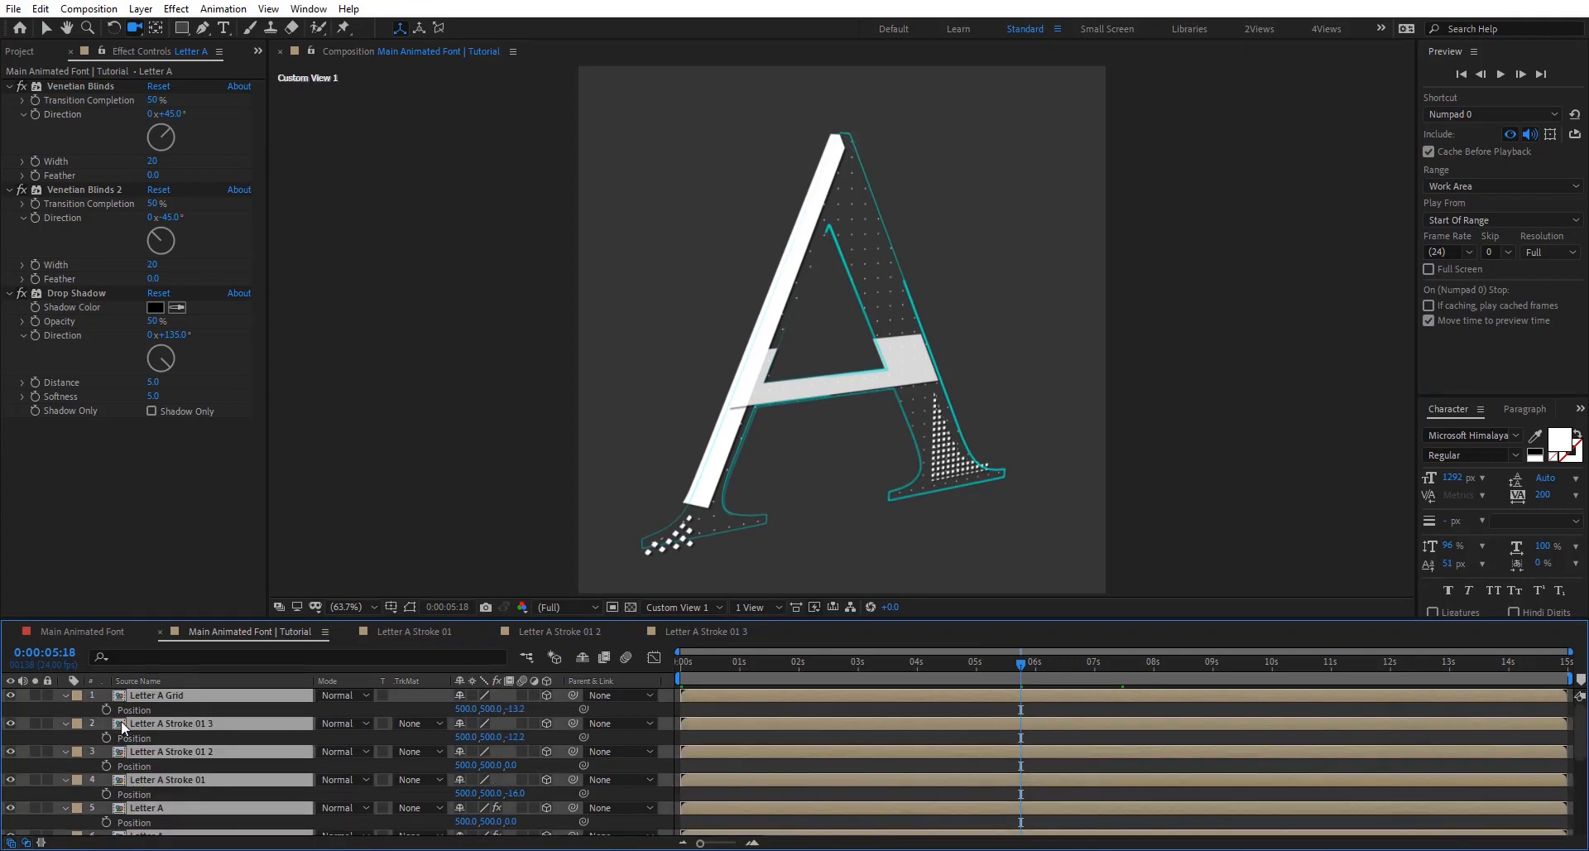
key("p")
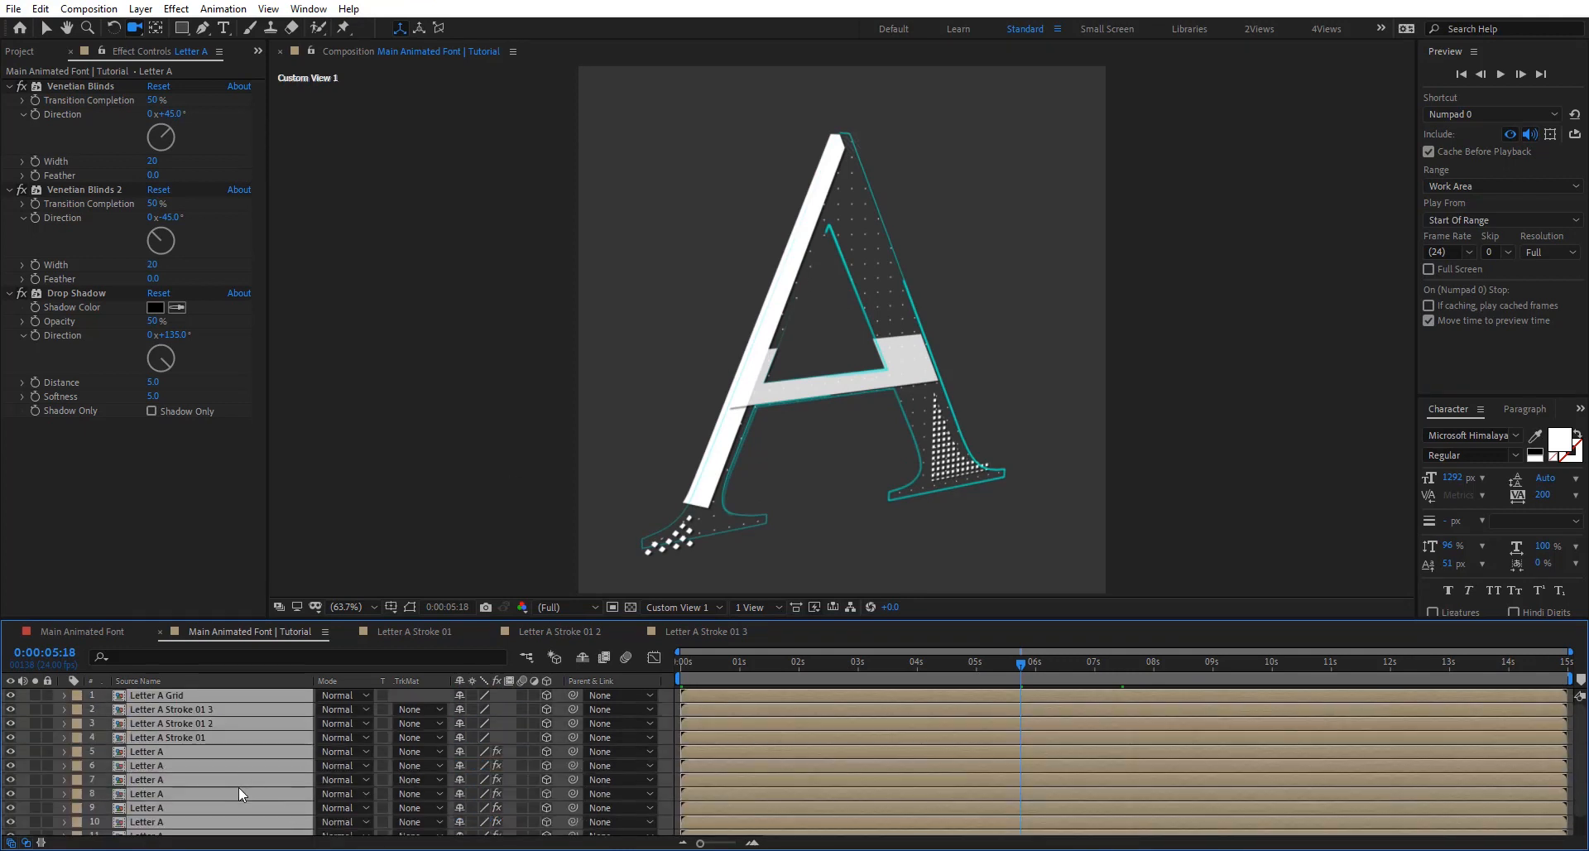
left_click(669, 766)
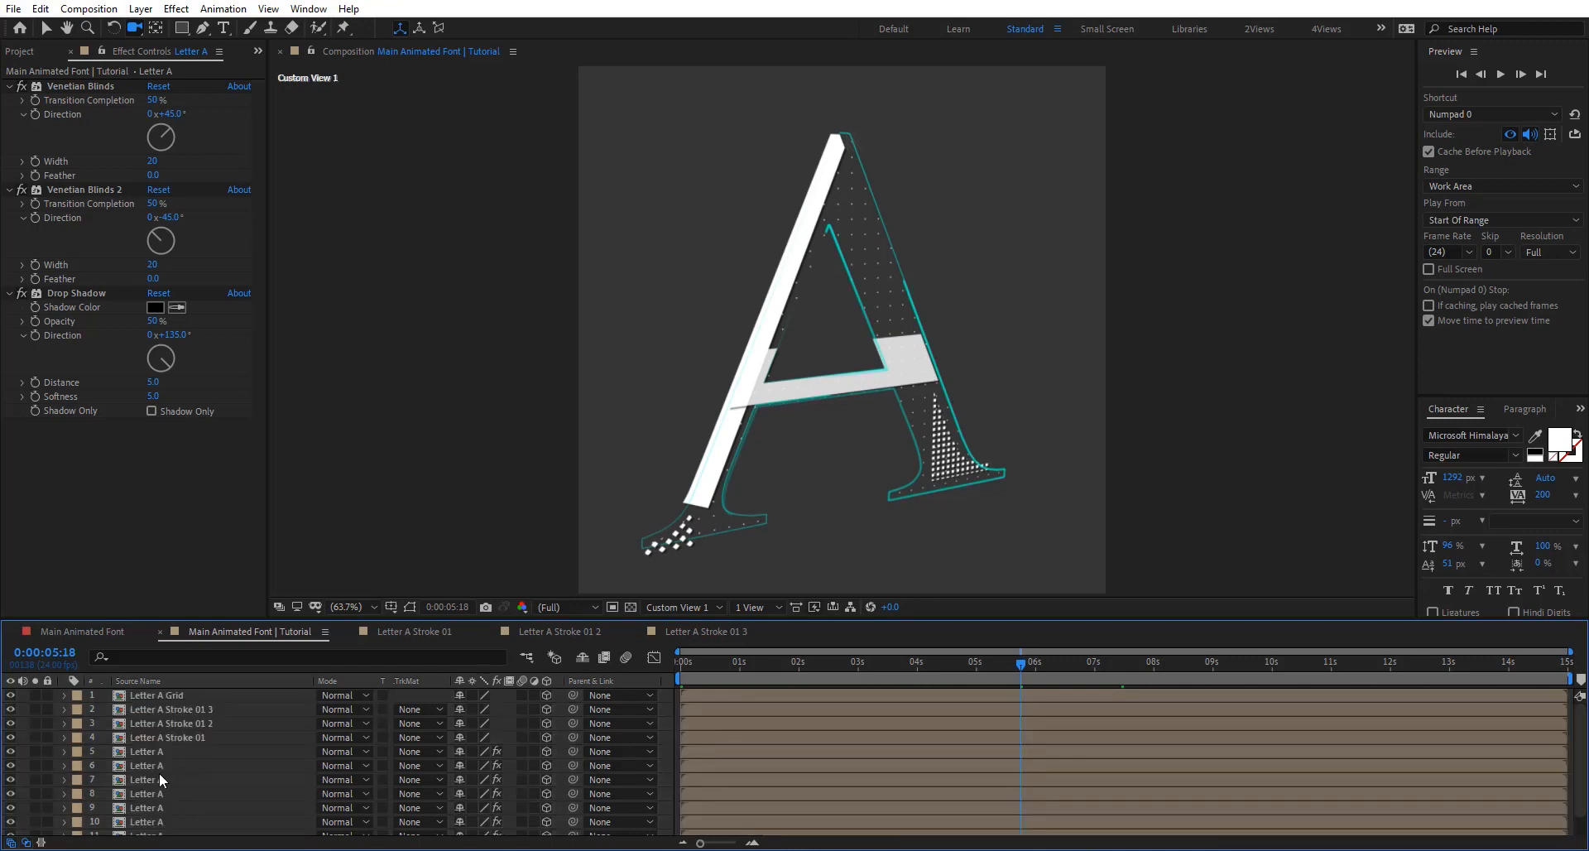
Step: Open the nested Letter A composition and replace its text with the letter S
double_click(154, 793)
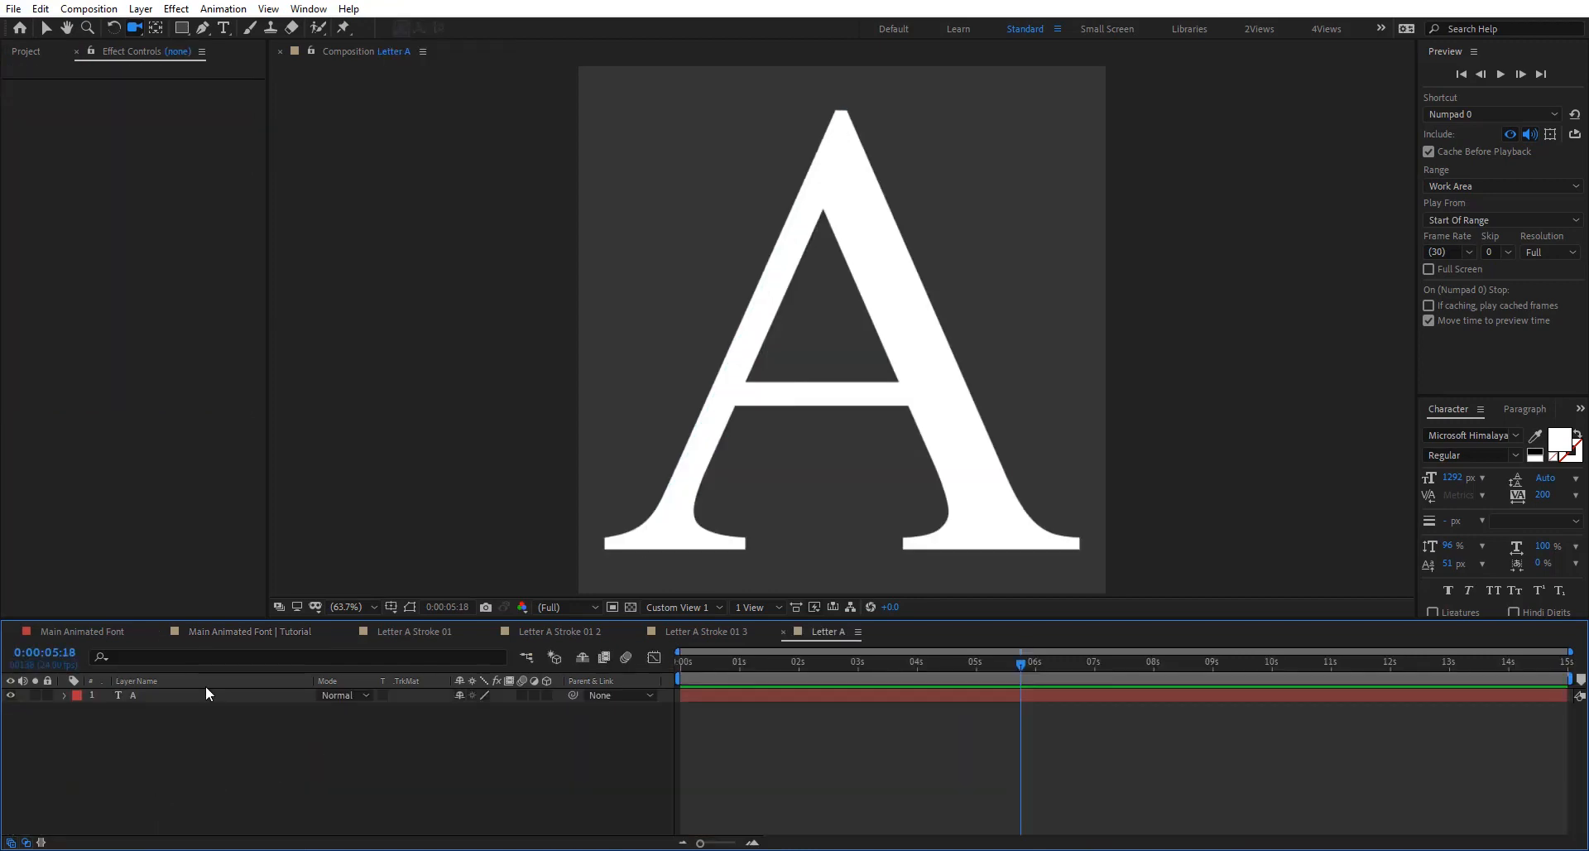
double_click(206, 698)
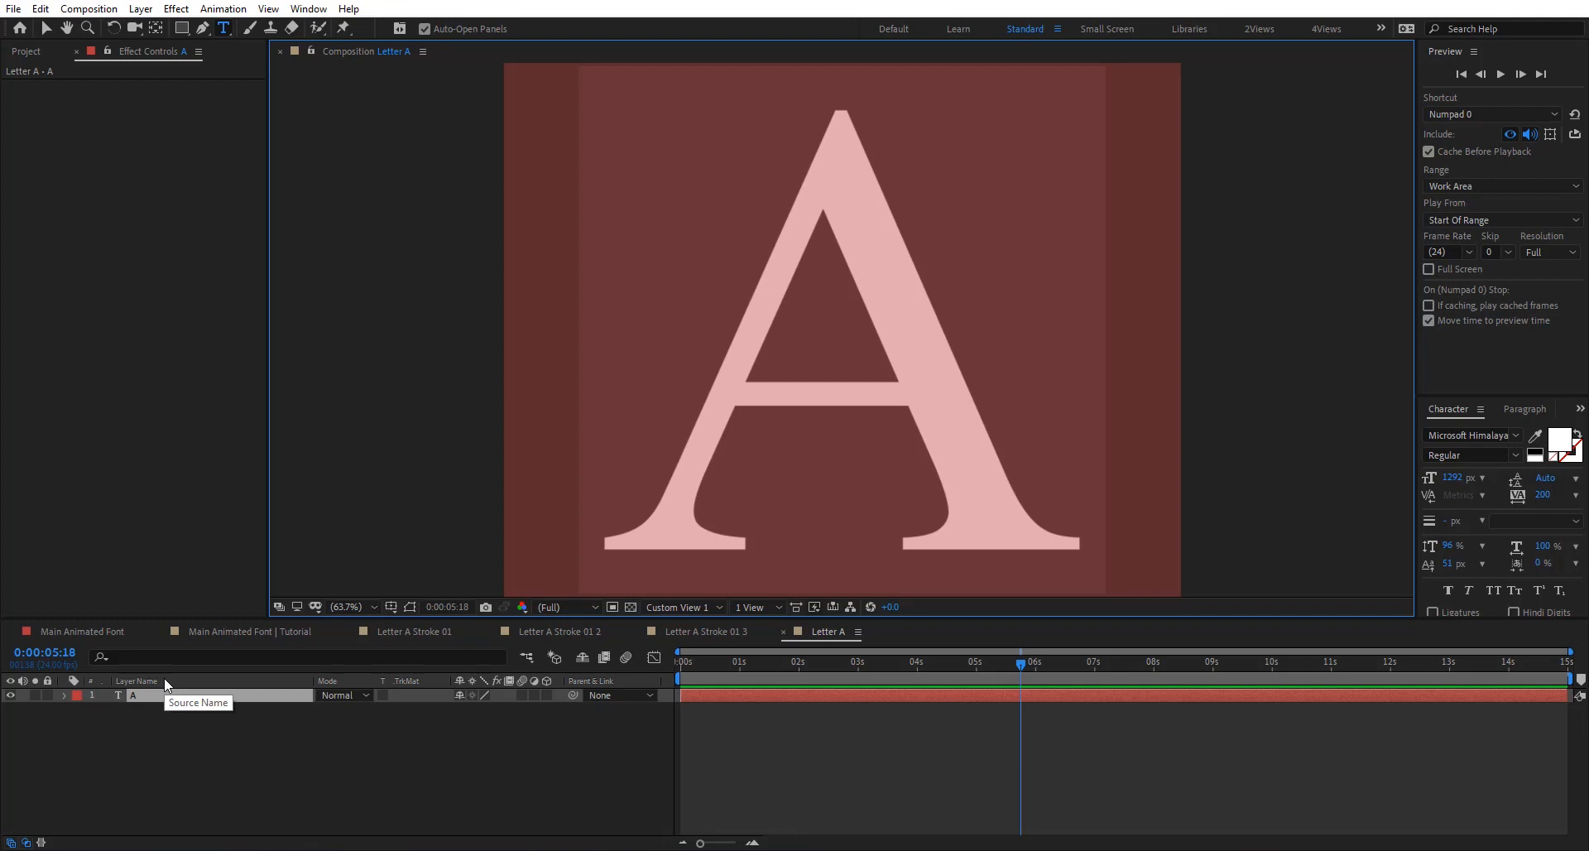
type("S")
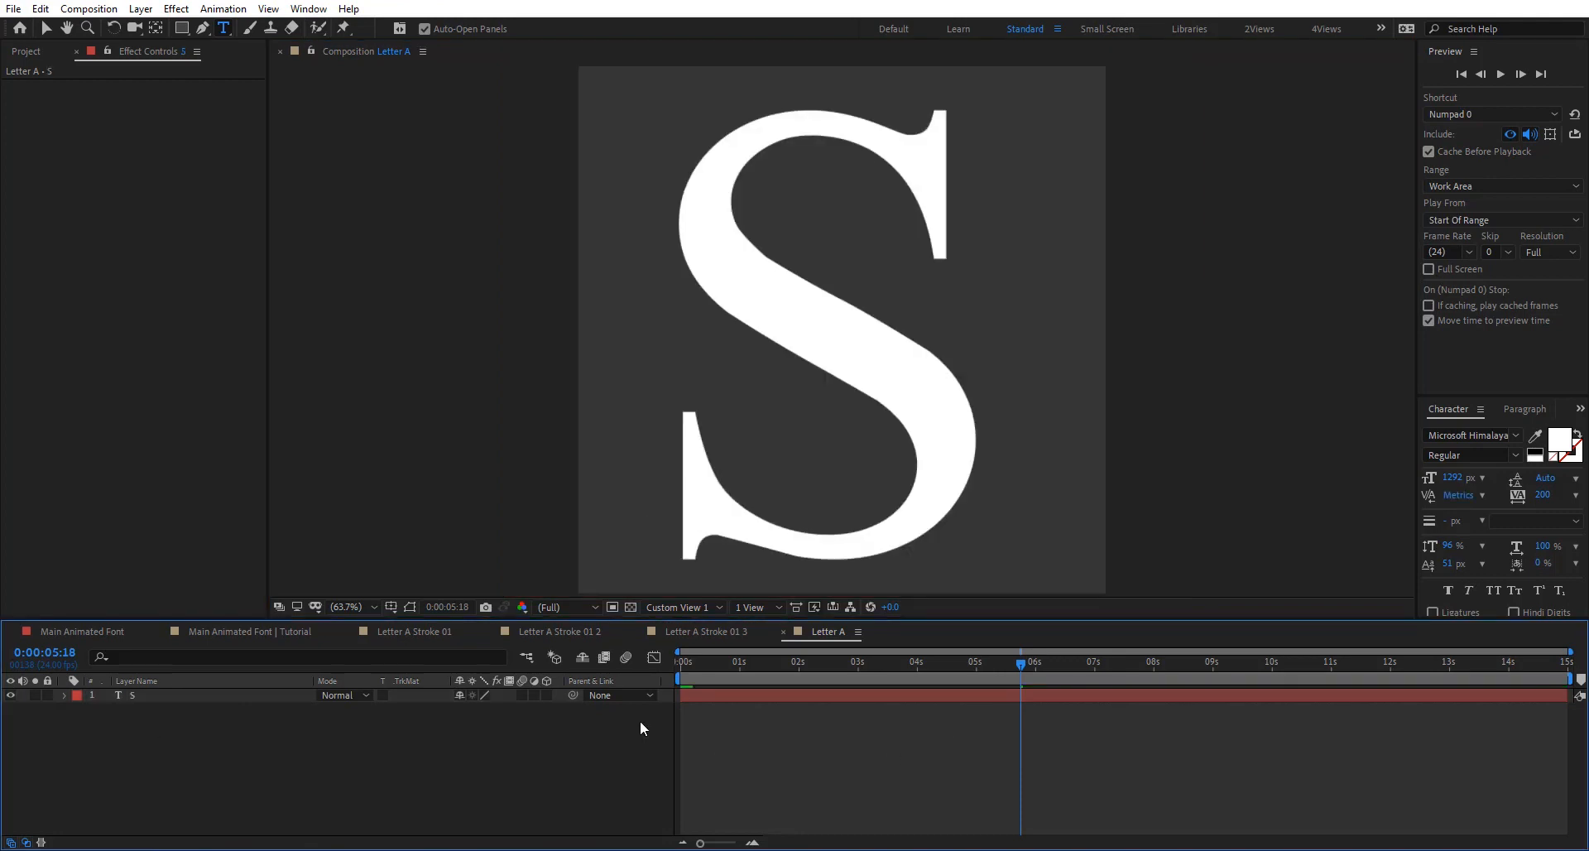
Step: Return to Main Animated Font | Tutorial and preview the animation with the replaced letter from the start
left_click(287, 630)
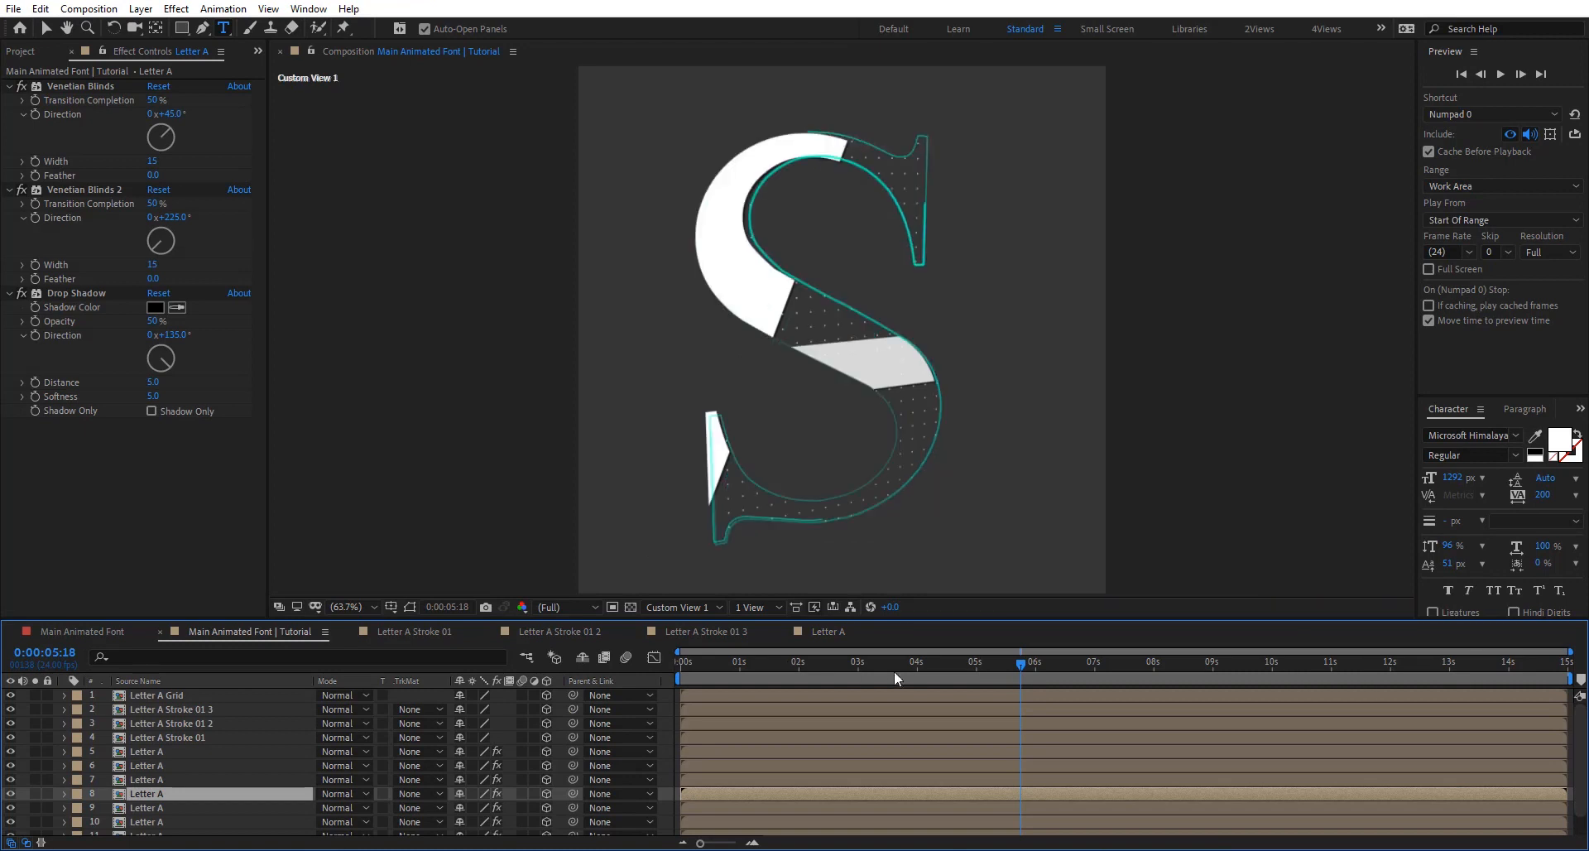
left_click(677, 672)
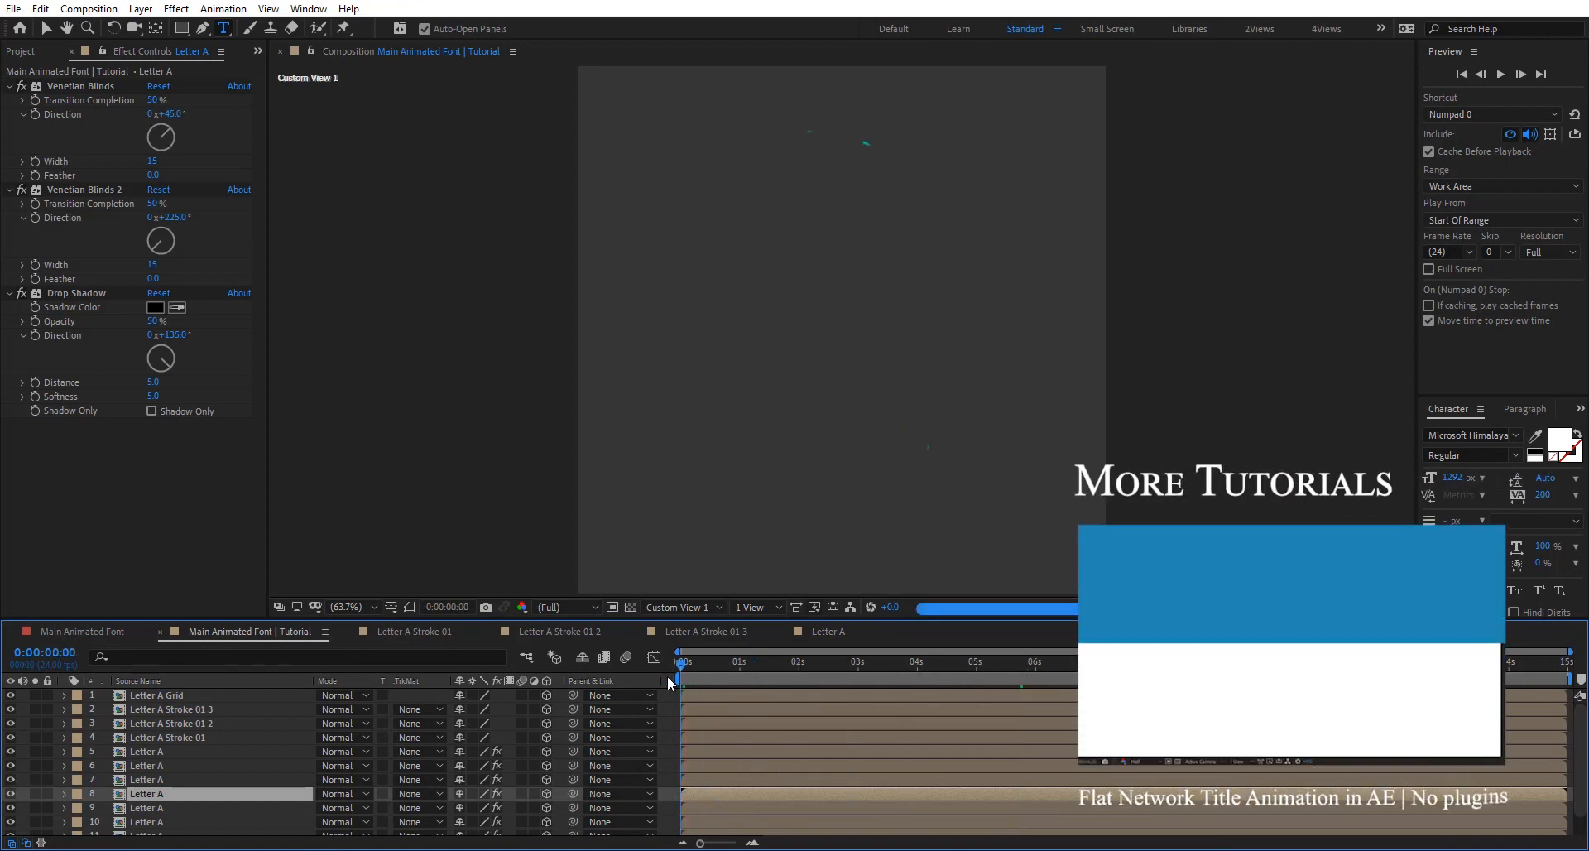
key("space")
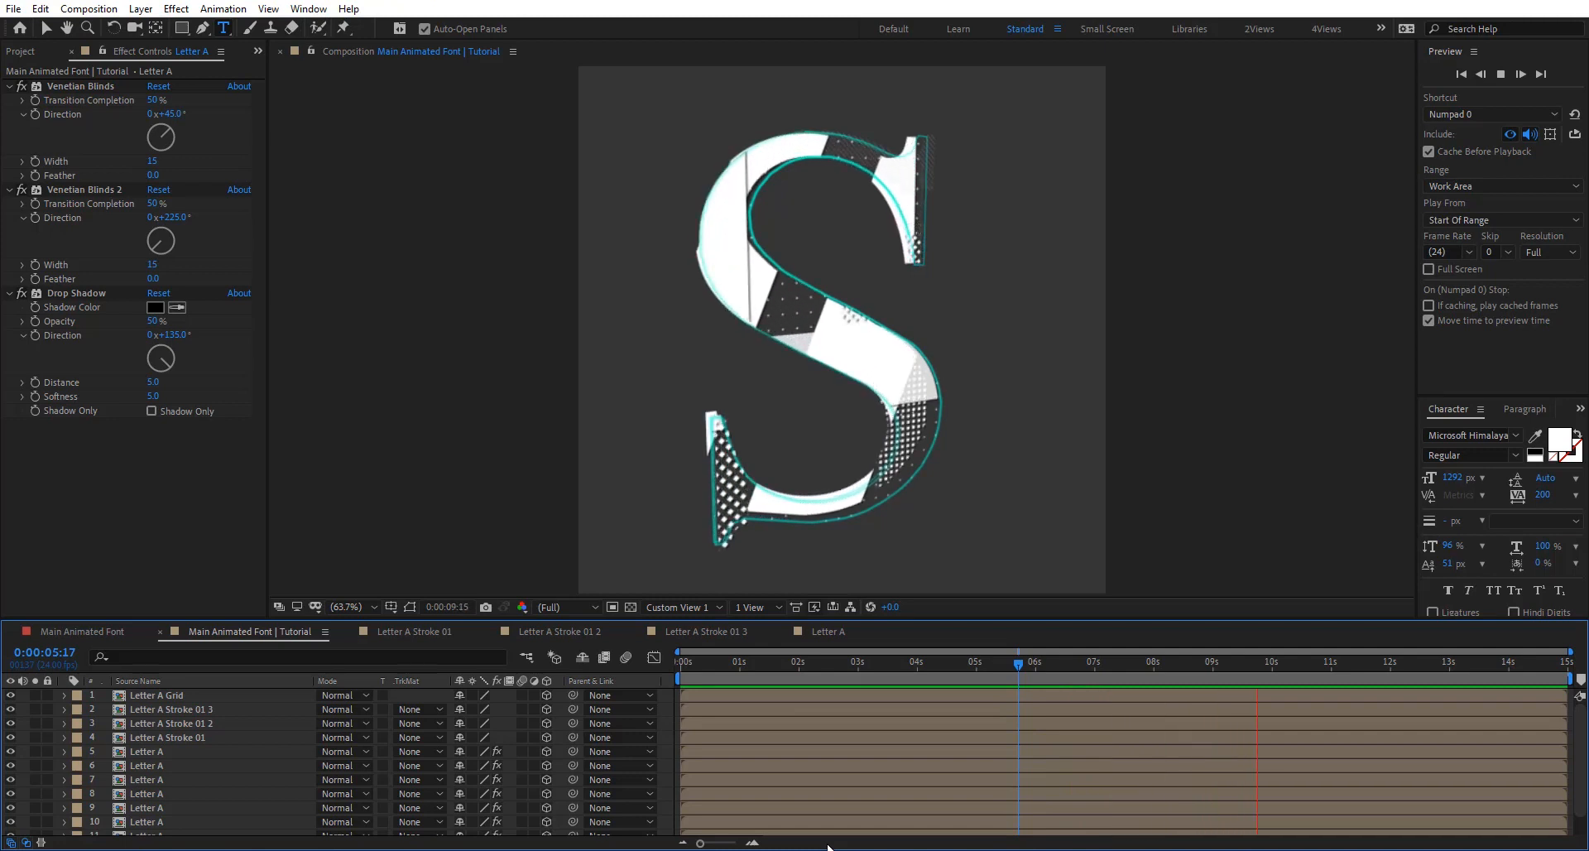
left_click(1029, 665)
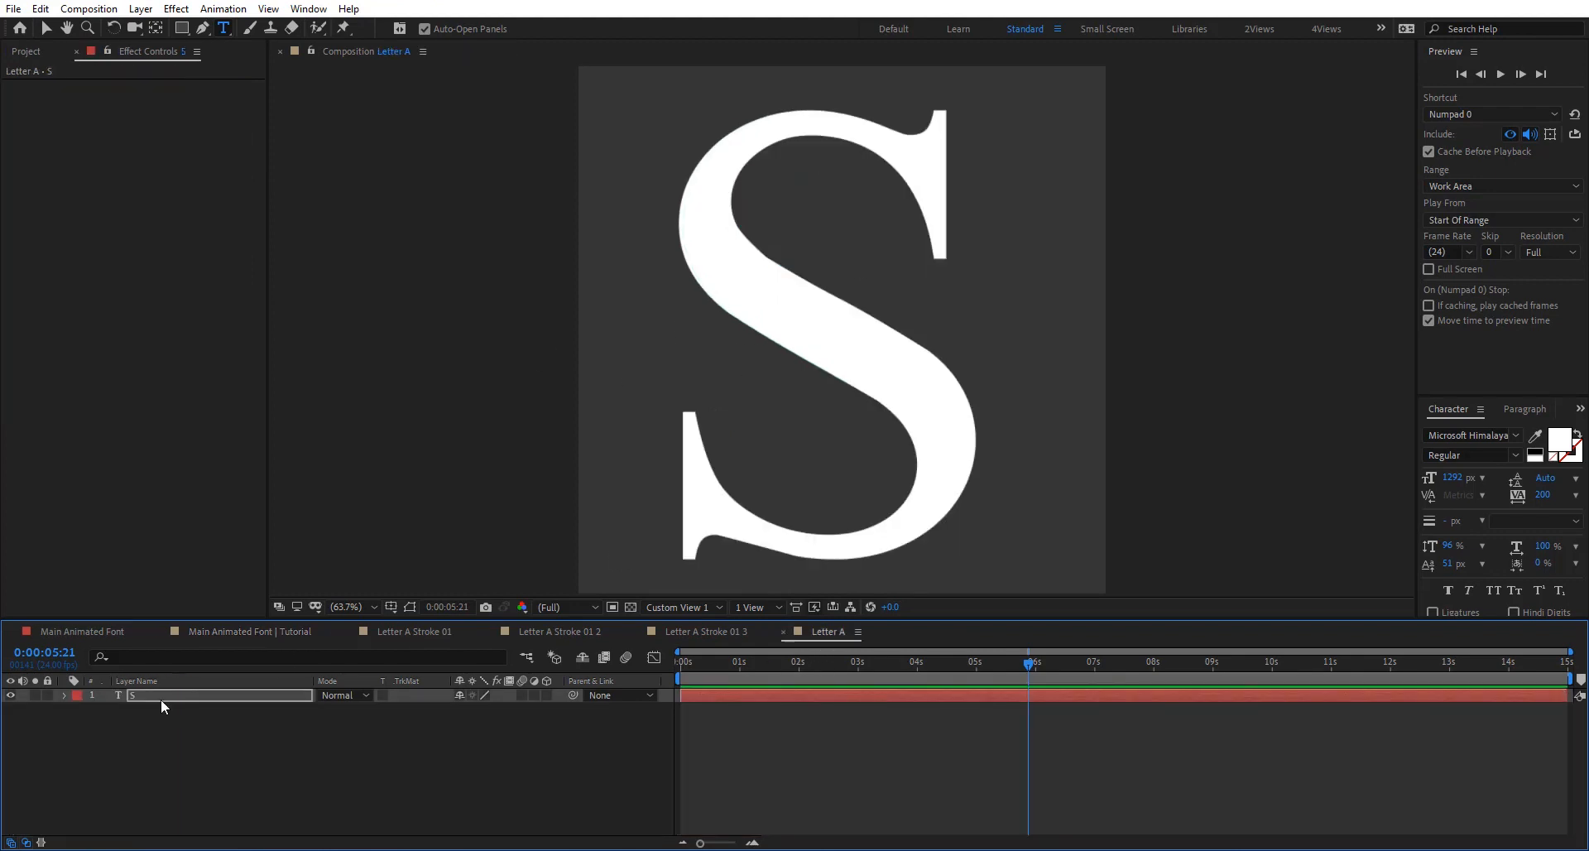
Step: Change the text of the letter layer in the Letter A composition back to A
double_click(161, 698)
type("A")
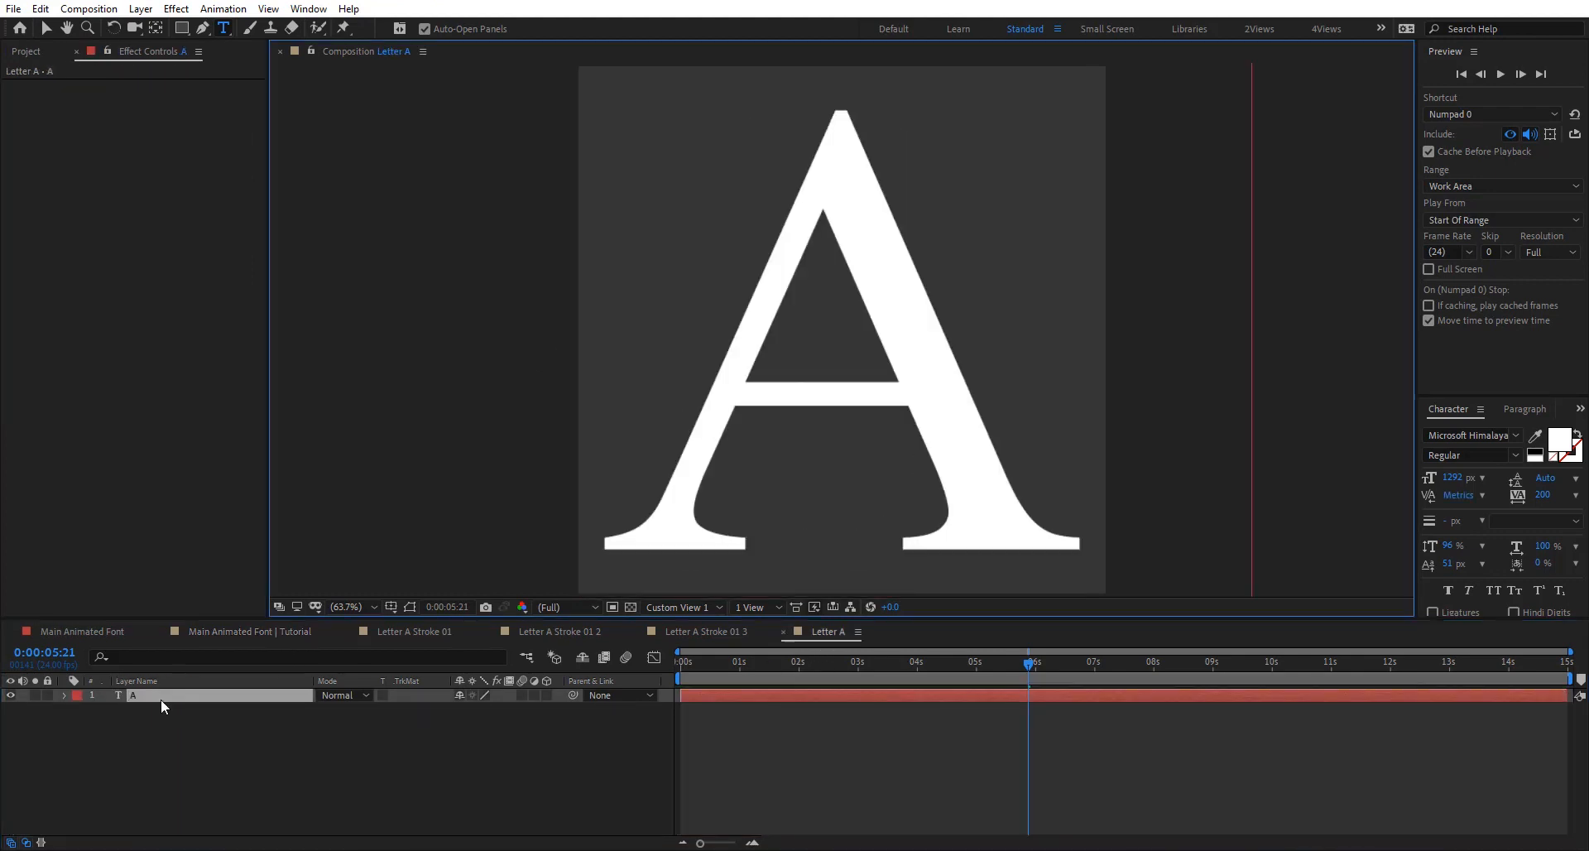
left_click(389, 745)
Step: Examine the letter, grid and stroke compositions inside the project's A folder
left_click(26, 51)
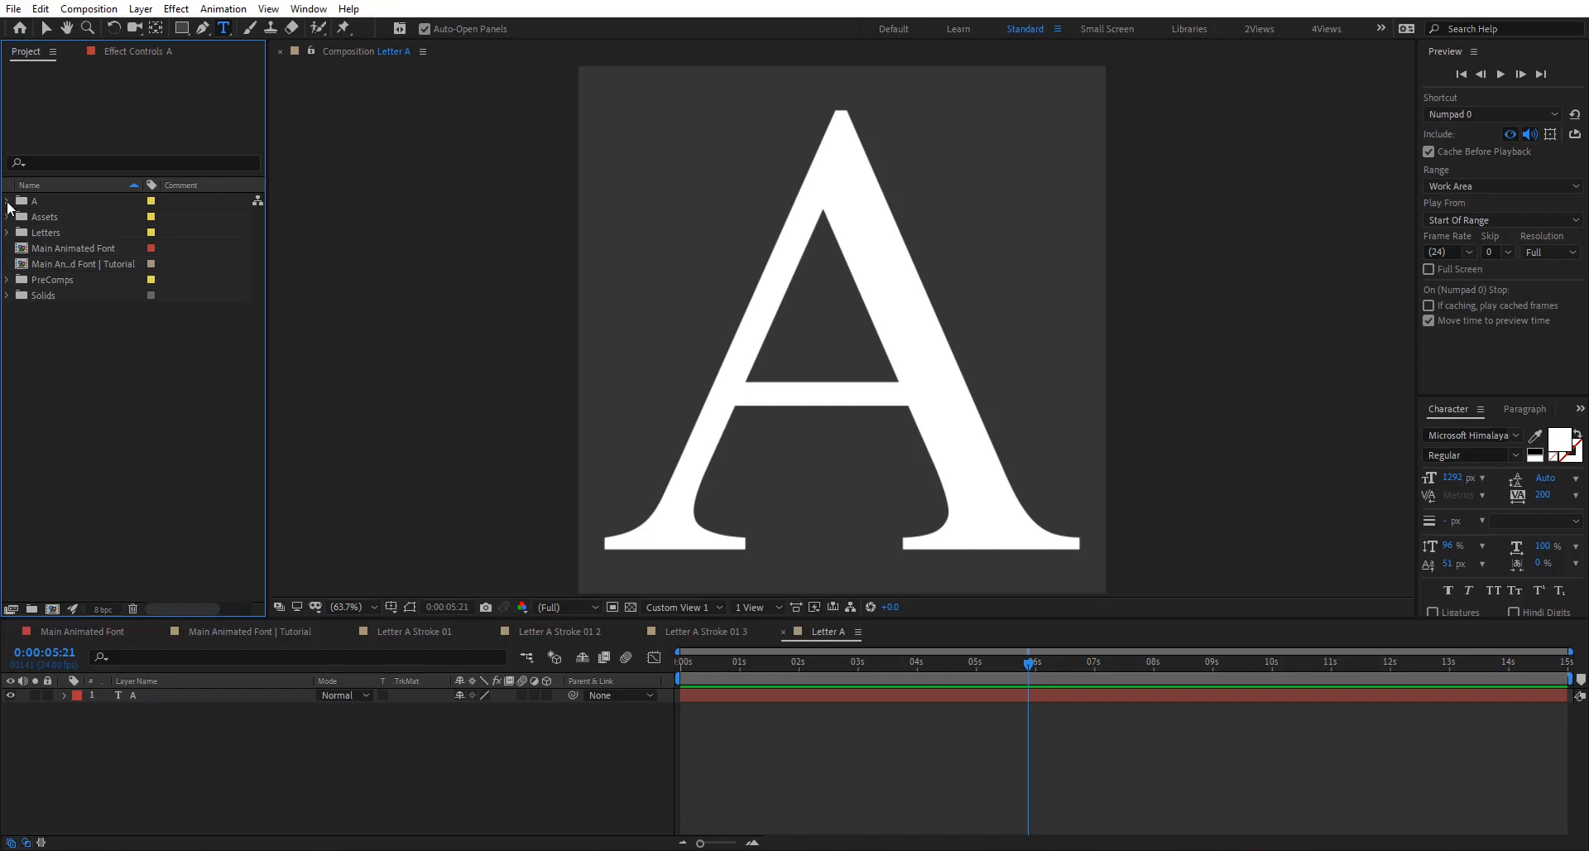
left_click(8, 203)
left_click(76, 213)
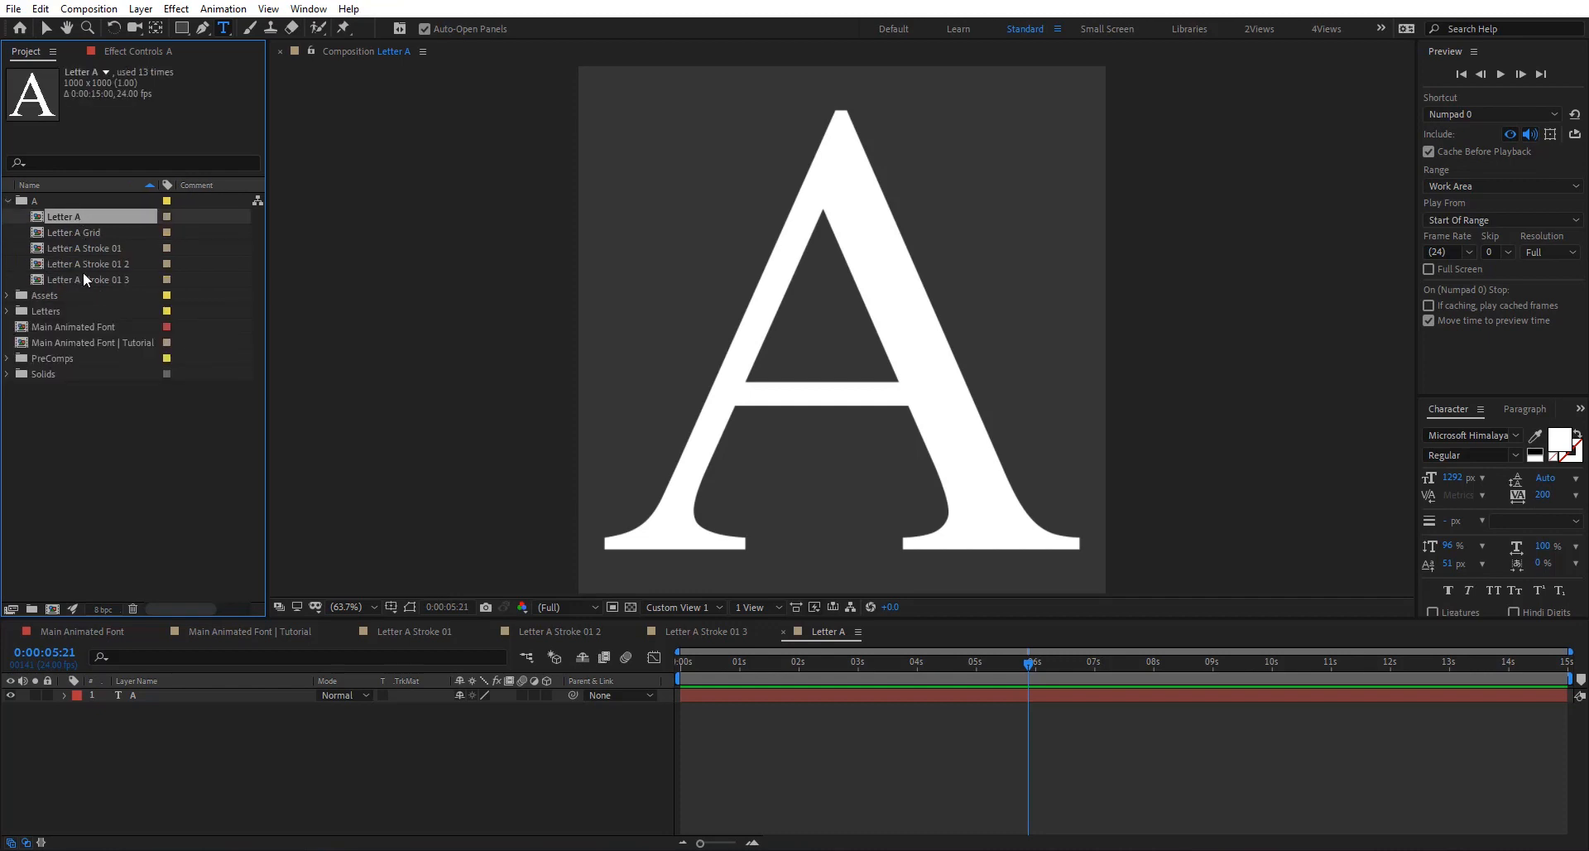
left_click(83, 277)
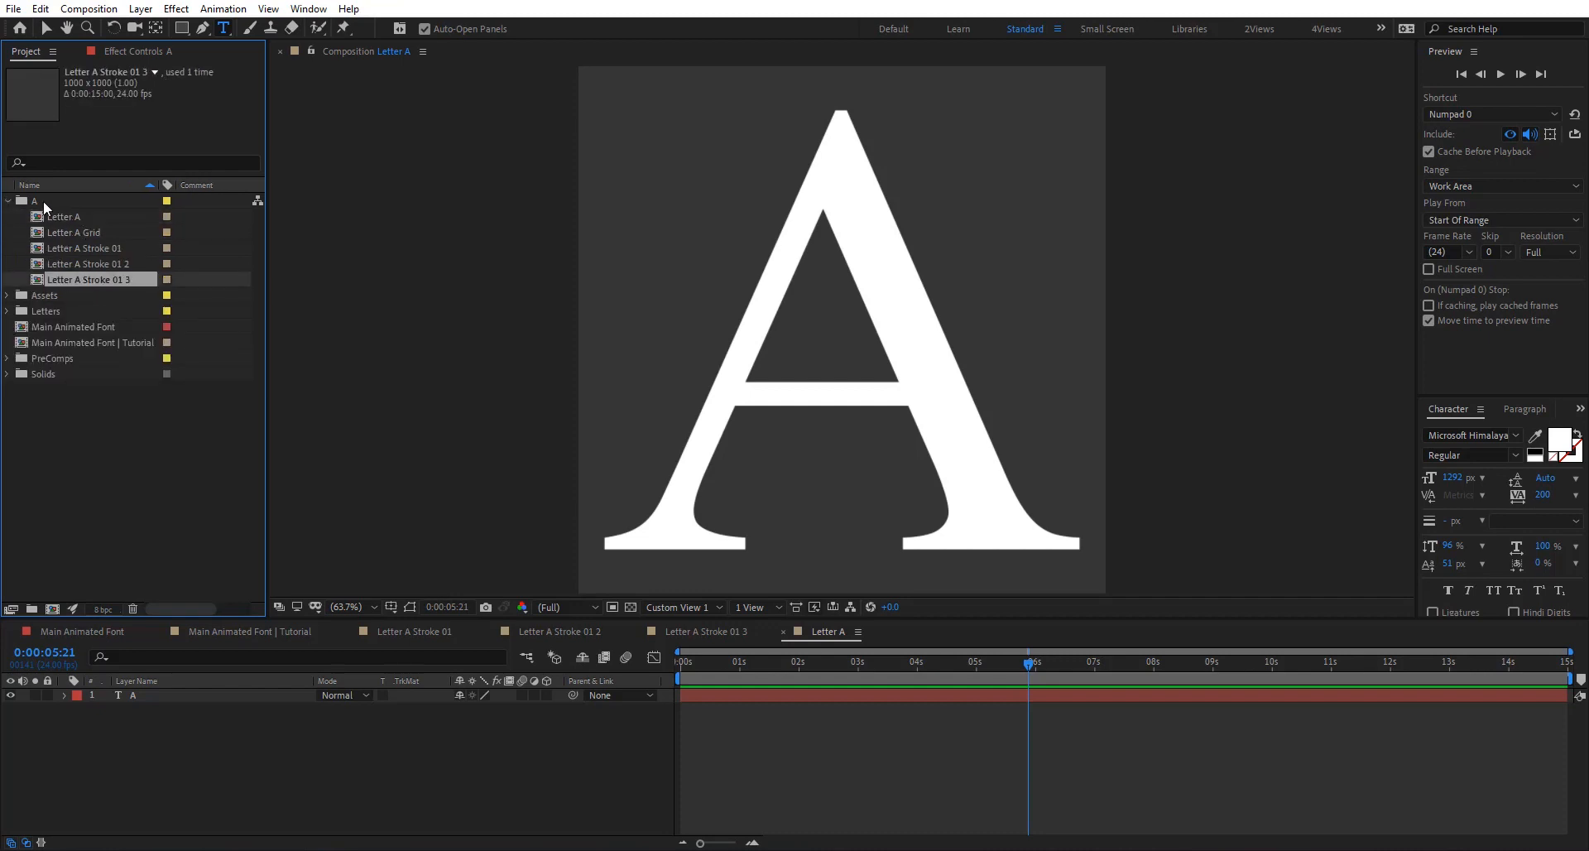
right_click(302, 771)
left_click(383, 635)
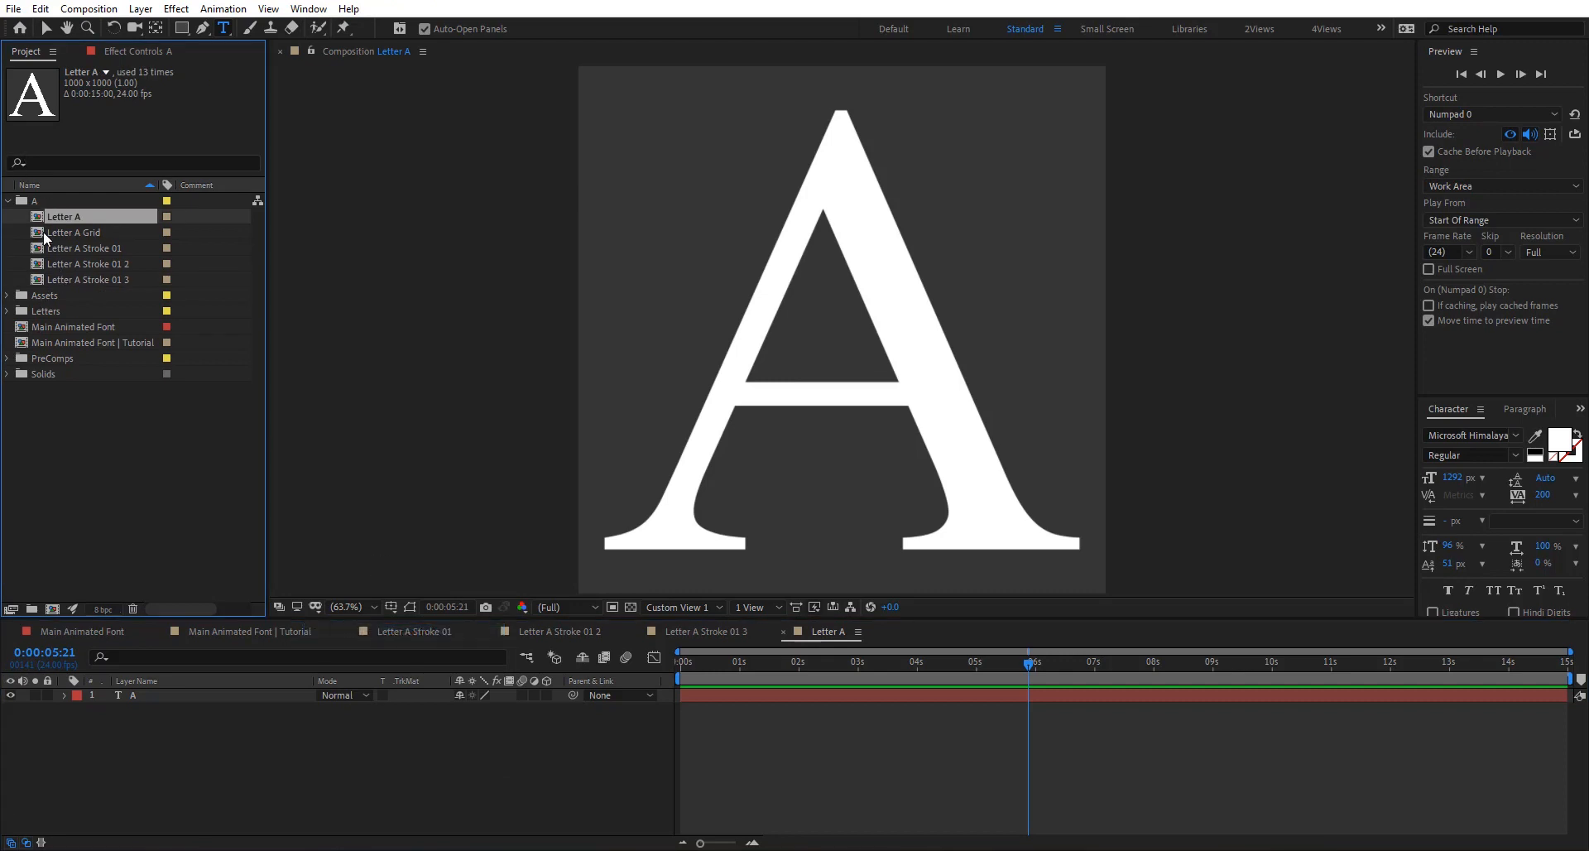
left_click(78, 275, "shift")
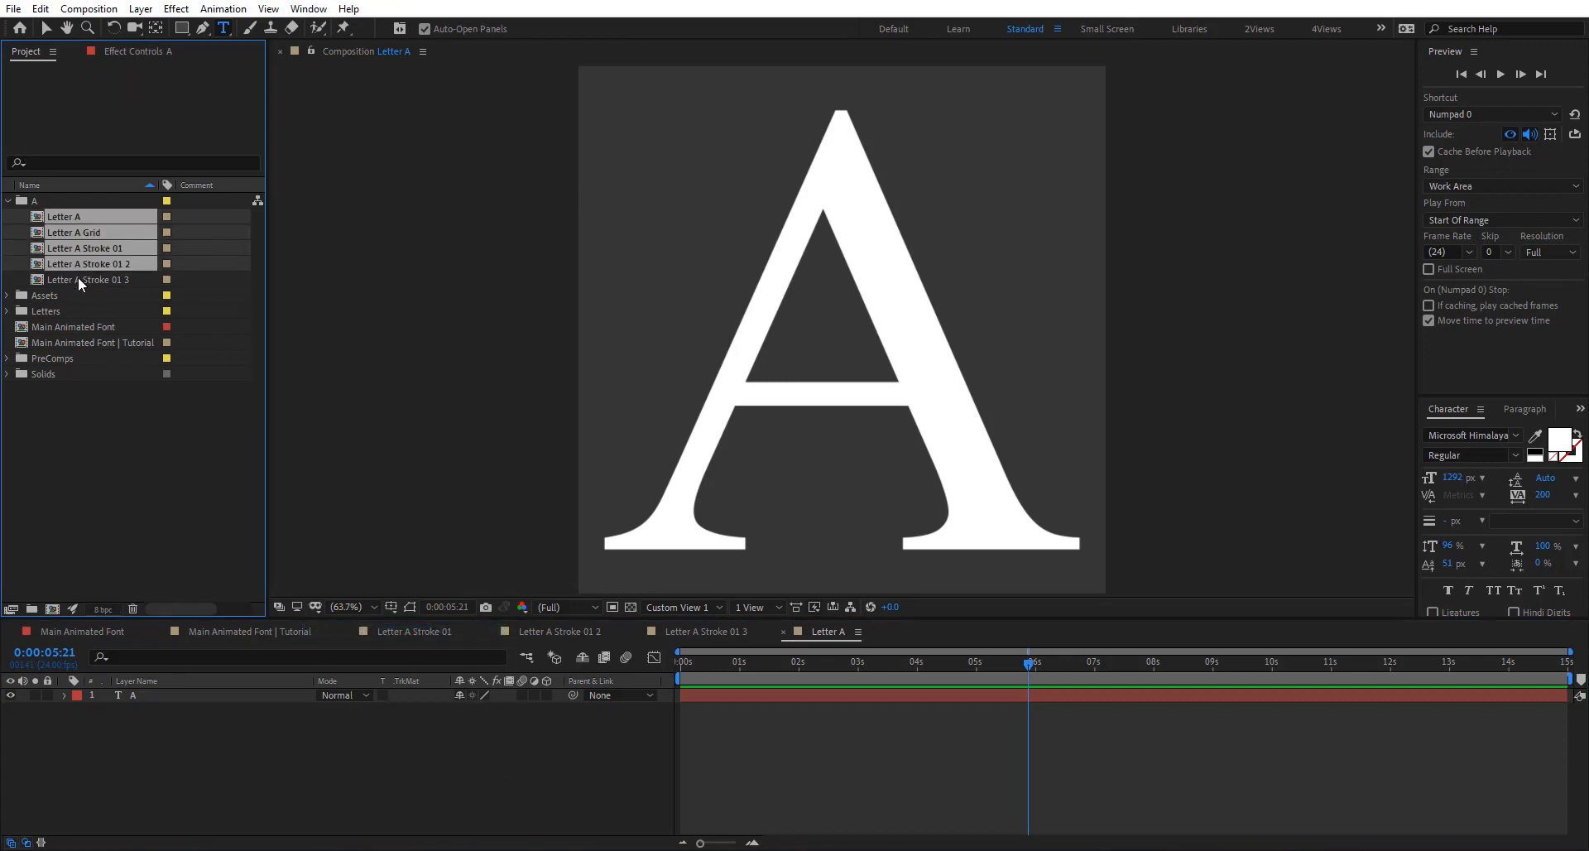
Step: Duplicate the A folder in the project and rename the copy W
left_click(50, 202)
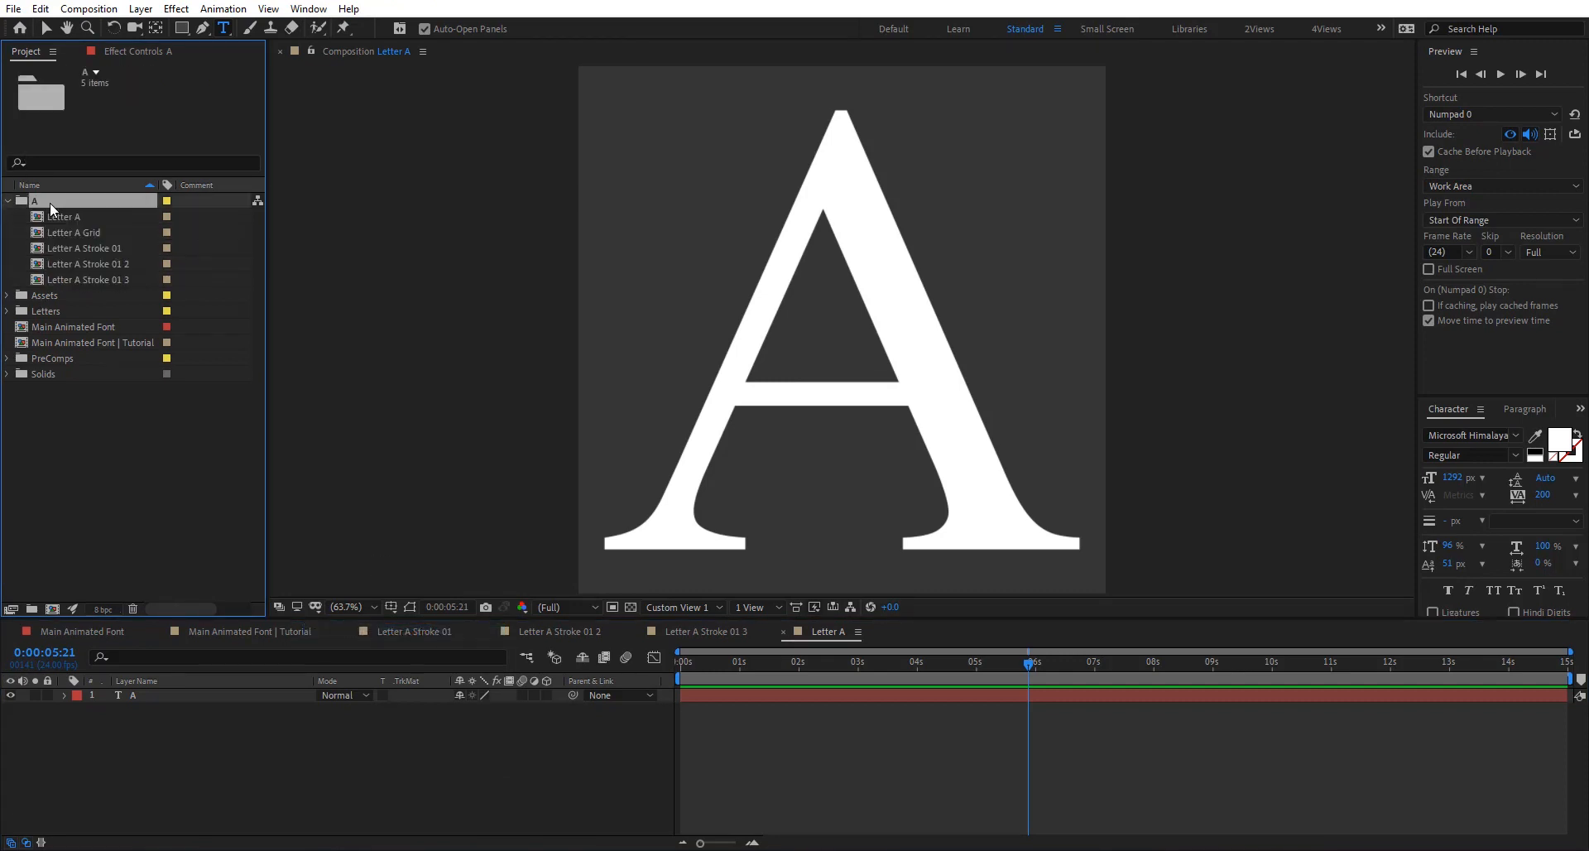
key("ctrl+d")
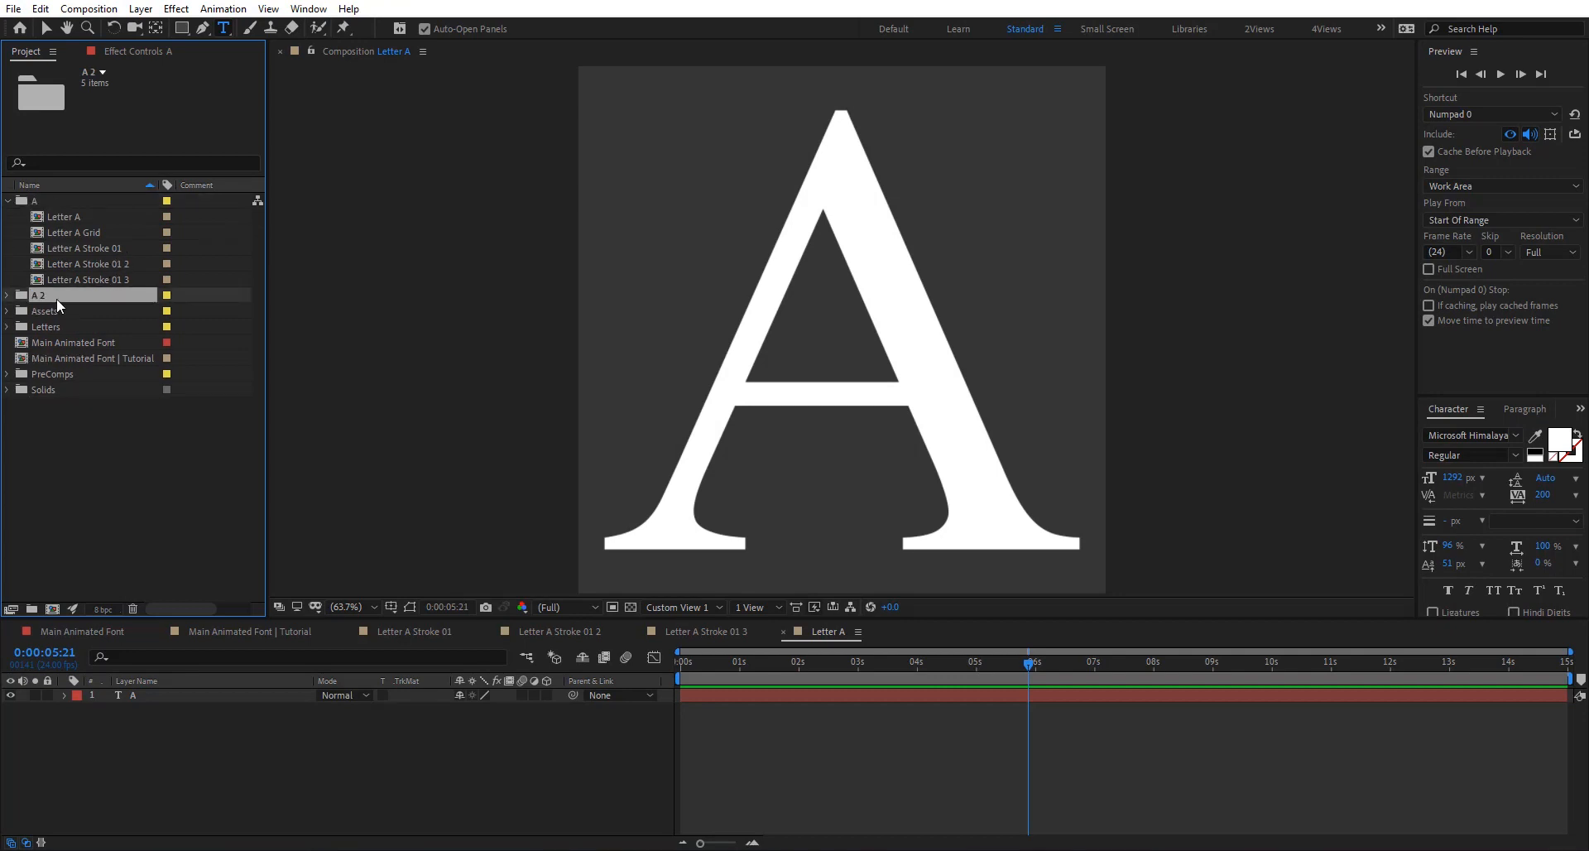
key("Return")
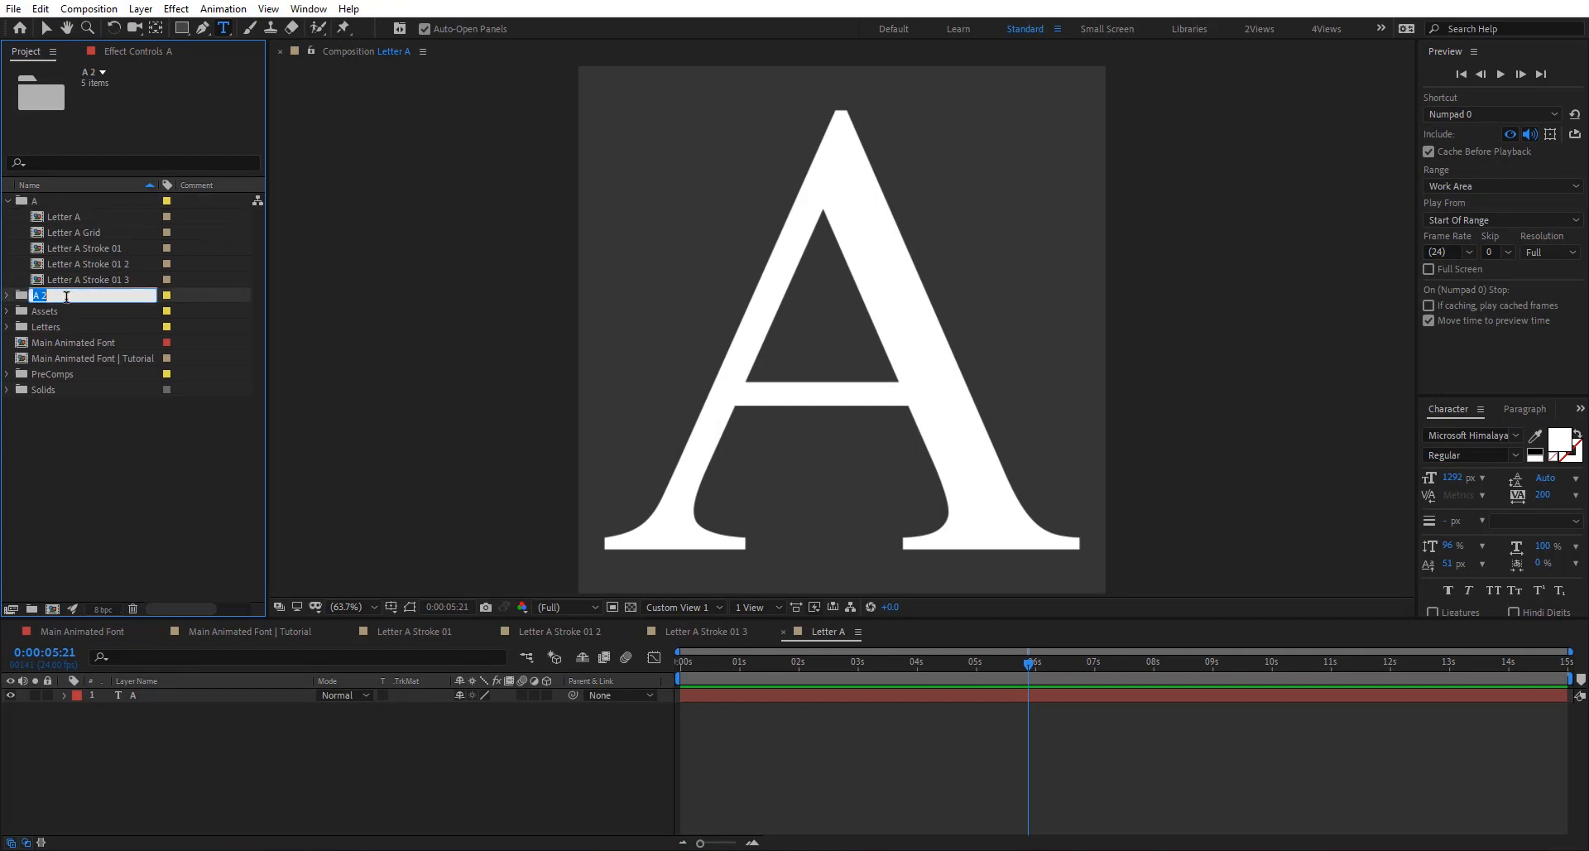
type("W")
left_click(8, 295)
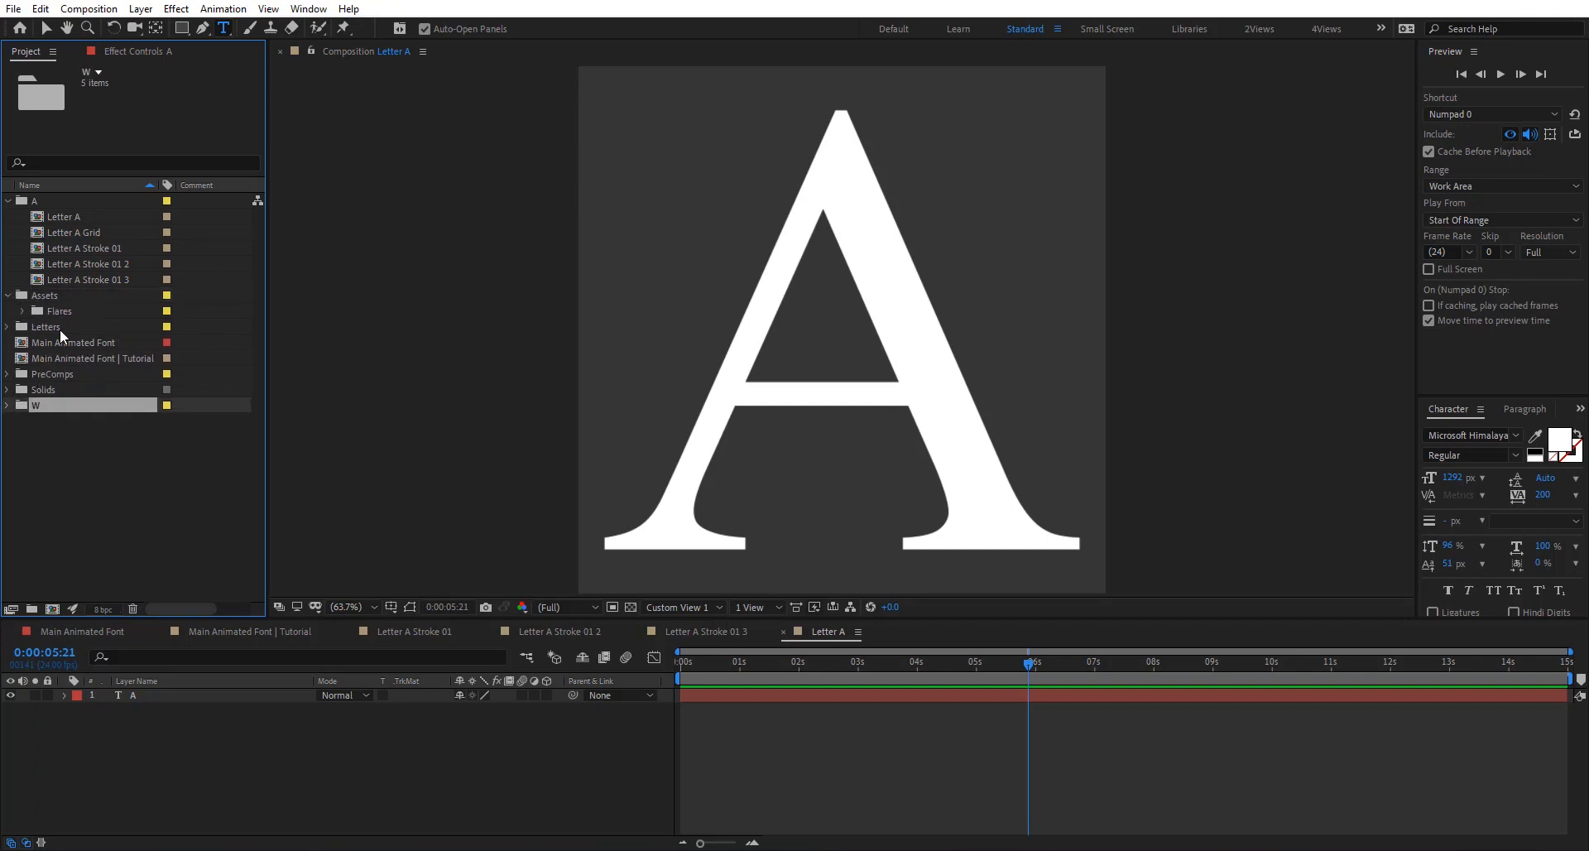
Step: Rename the Letter A composition inside the W folder as Letter W
left_click(8, 405)
left_click(81, 422)
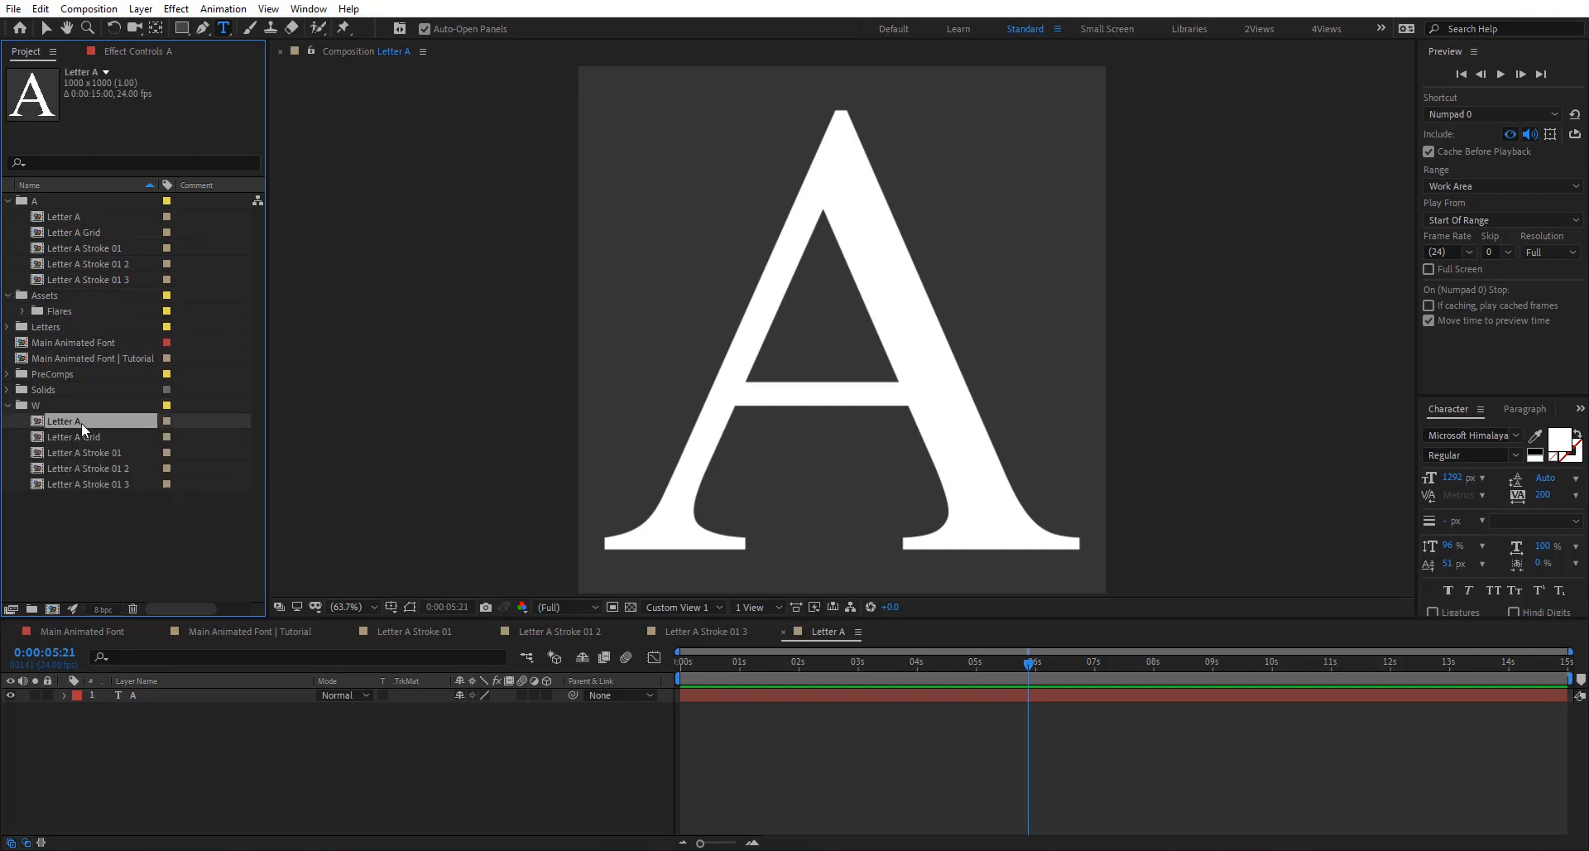
key("Return")
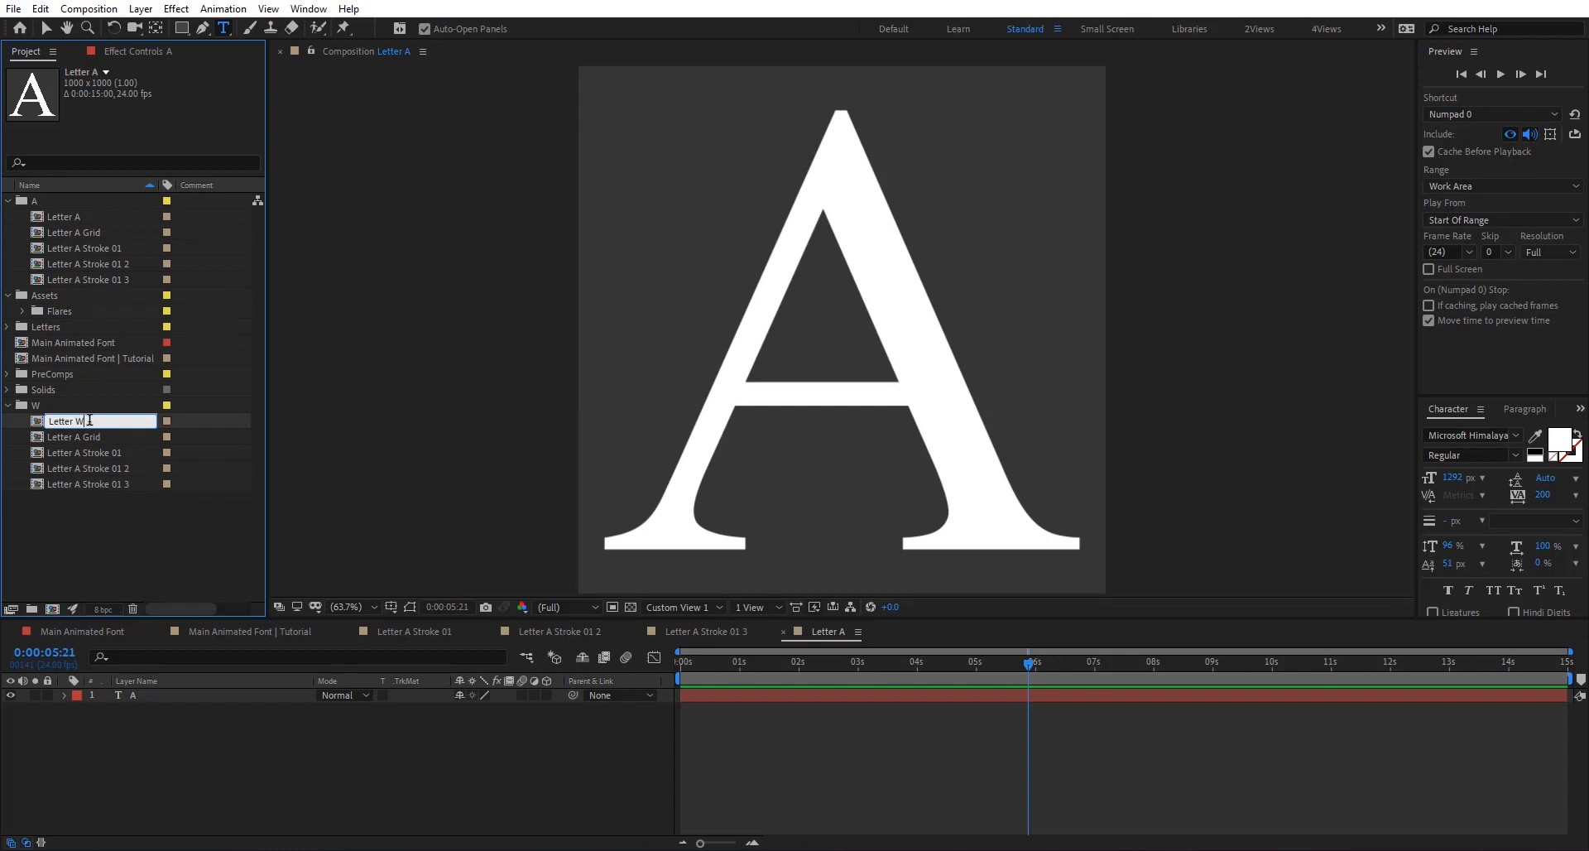
type("W")
double_click(42, 418)
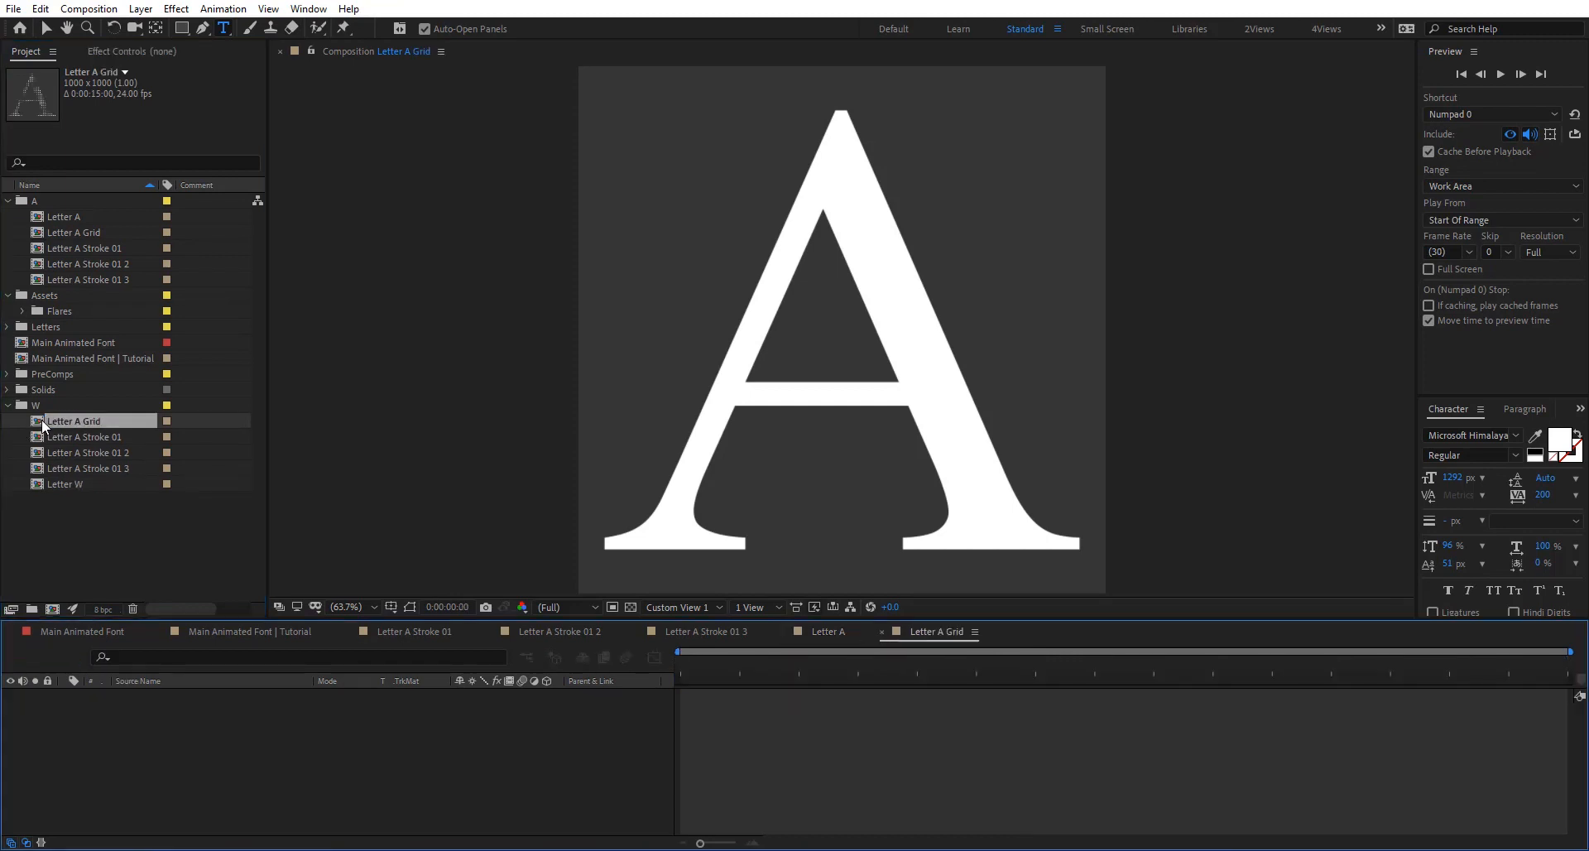
Step: Open the Letter W composition, replace its text with W and reduce the layer's scale to 114% so it fits the frame
double_click(53, 481)
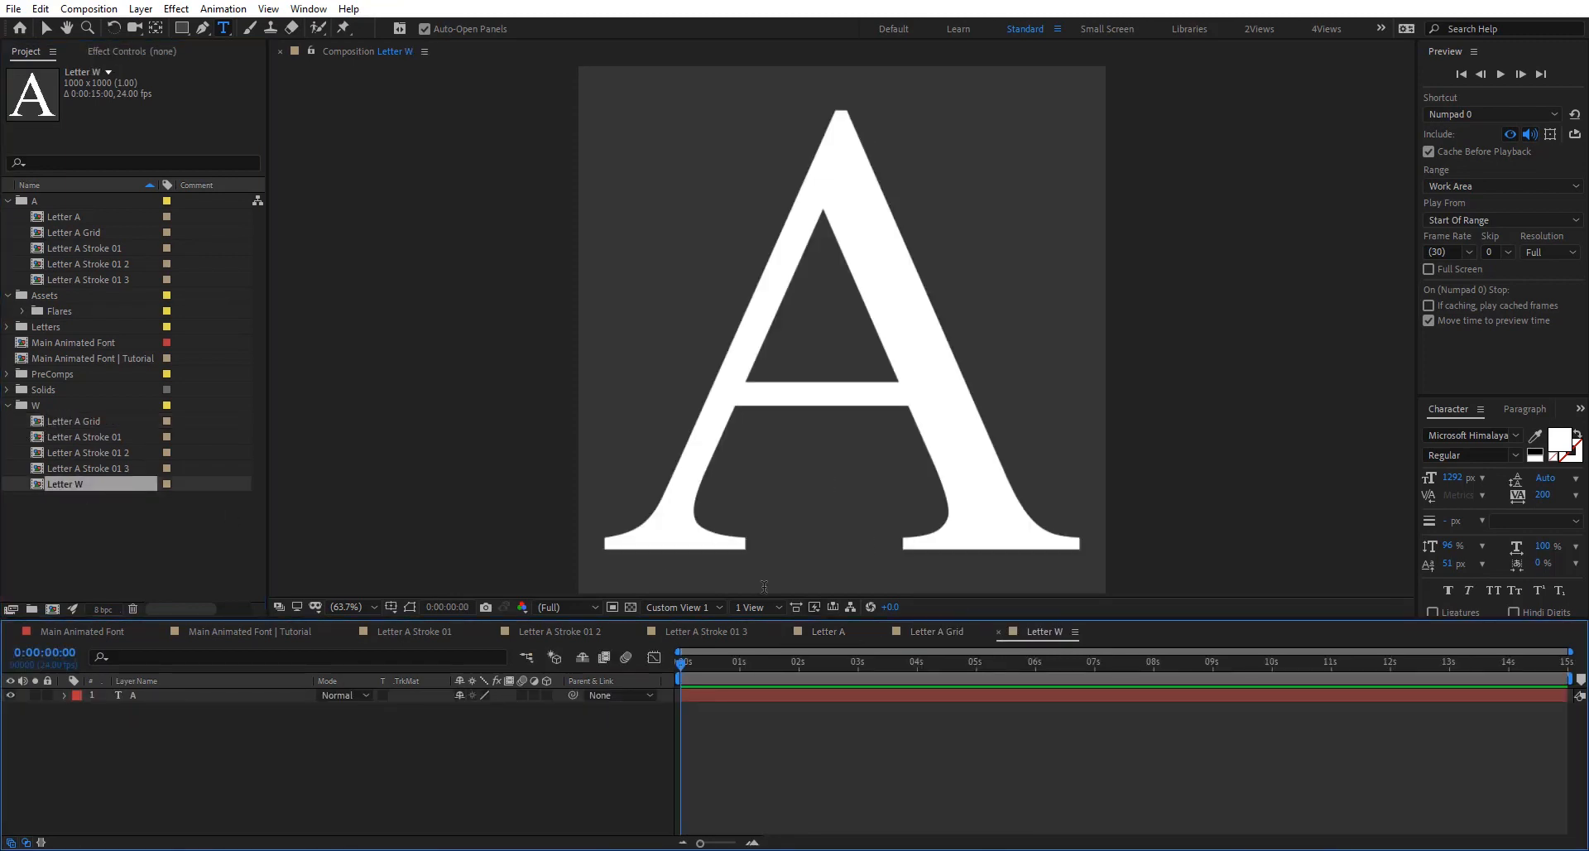
double_click(149, 692)
type("W")
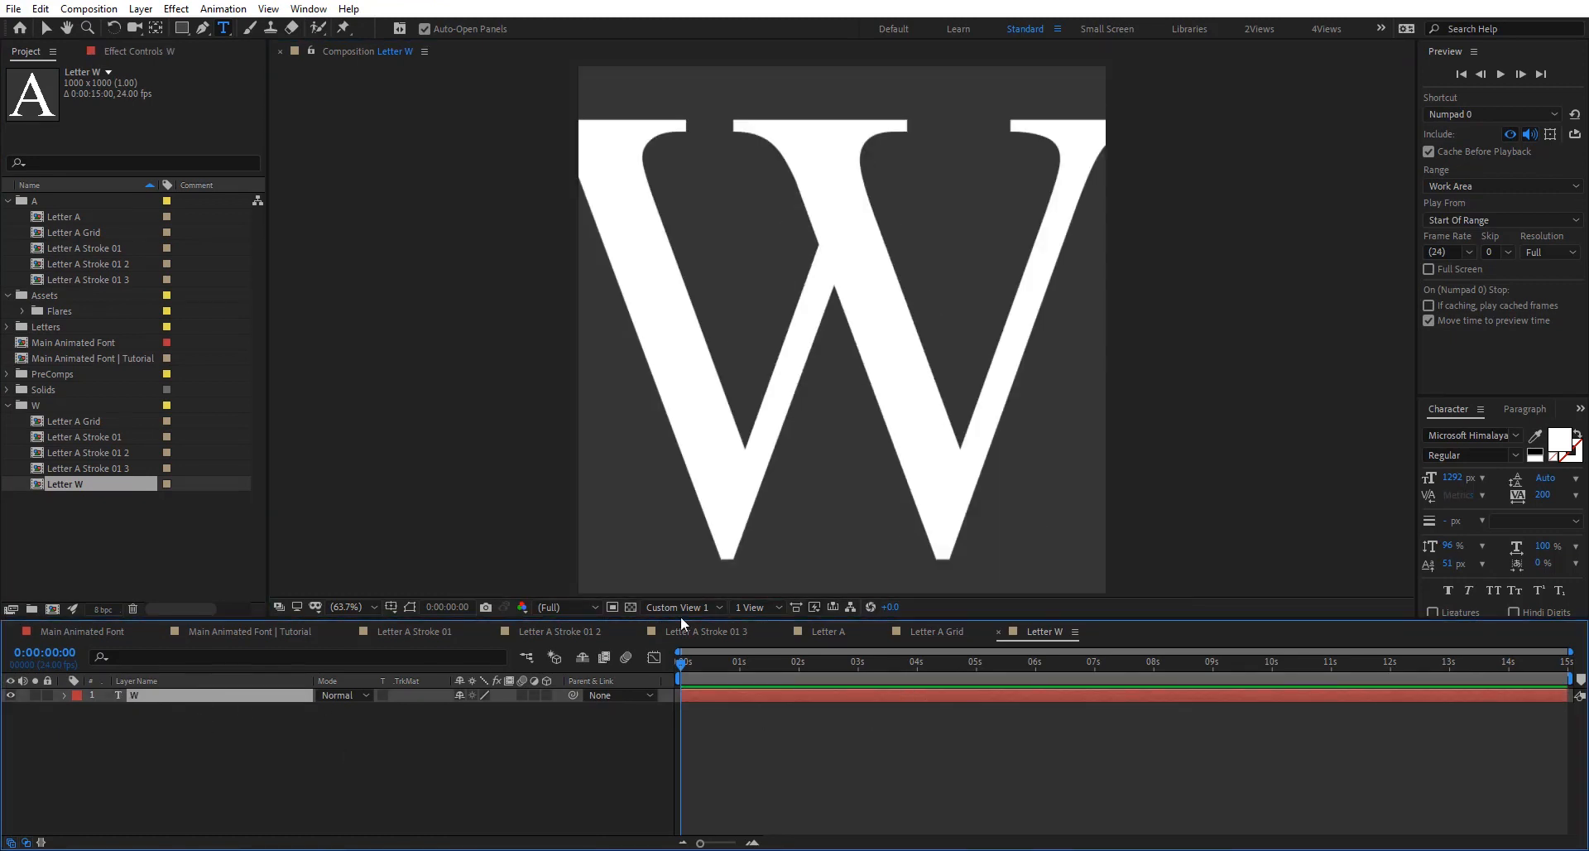
type("s")
left_click_drag(482, 710, 453, 709)
left_click(755, 779)
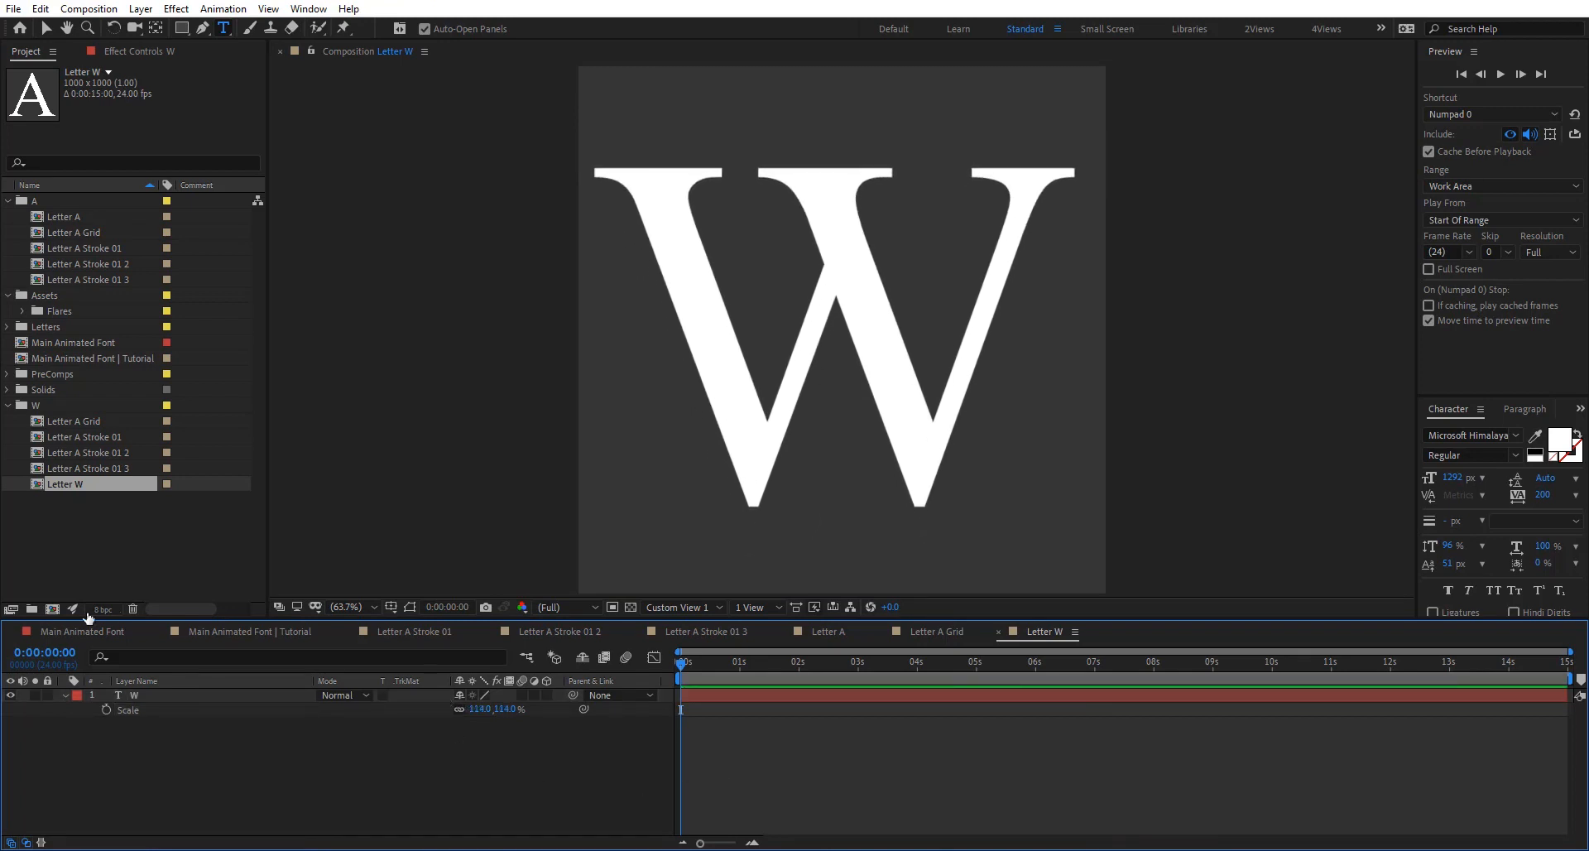
Step: Duplicate the Main Animated Font | Tutorial composition in the project and rename the copy W
left_click(90, 358)
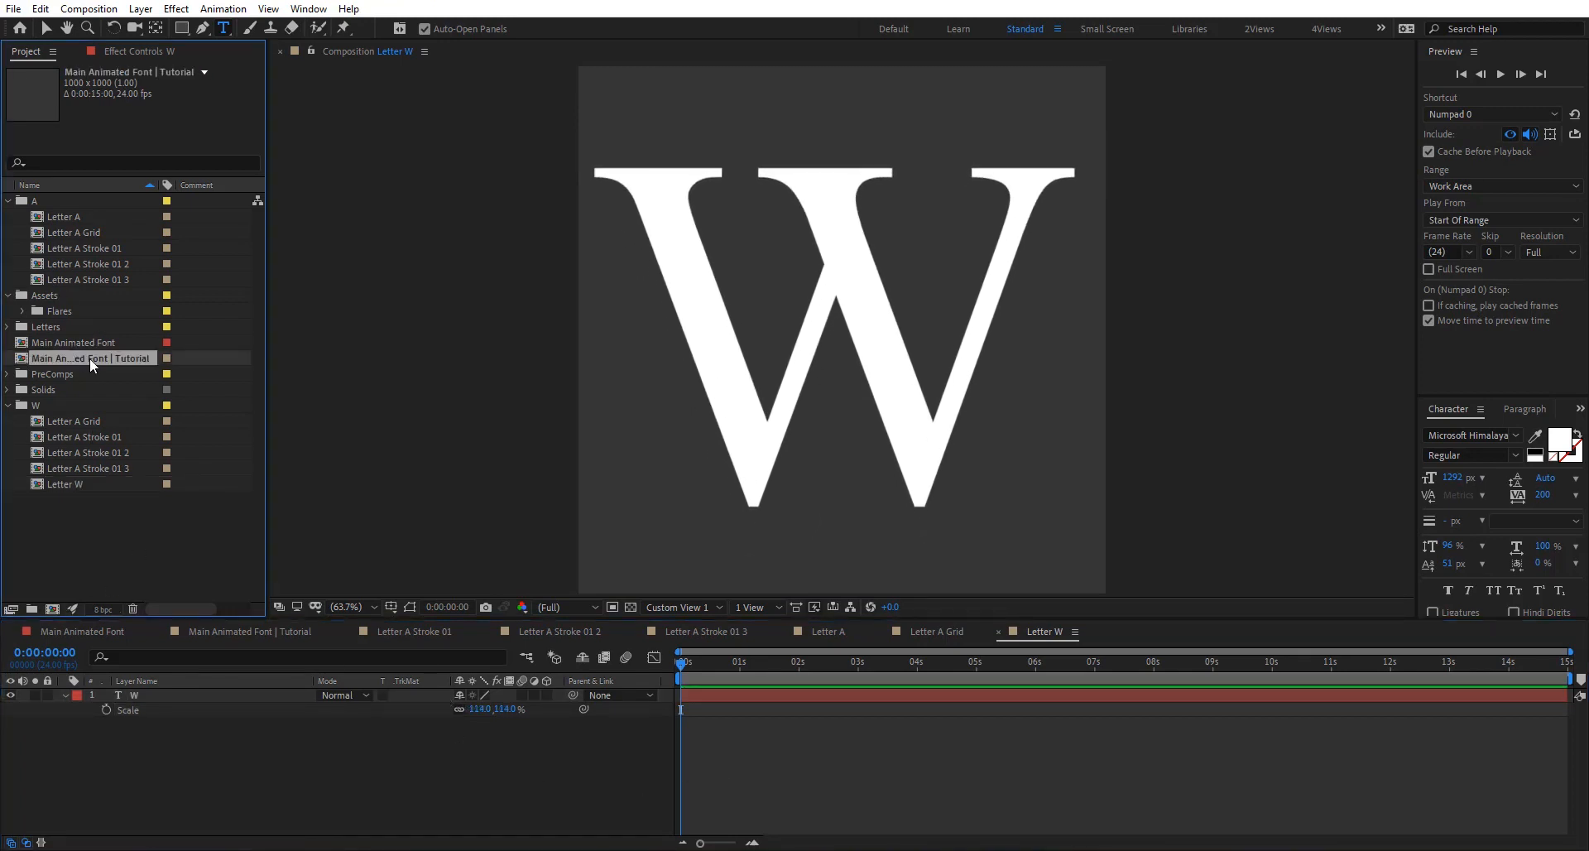
key("ctrl+d")
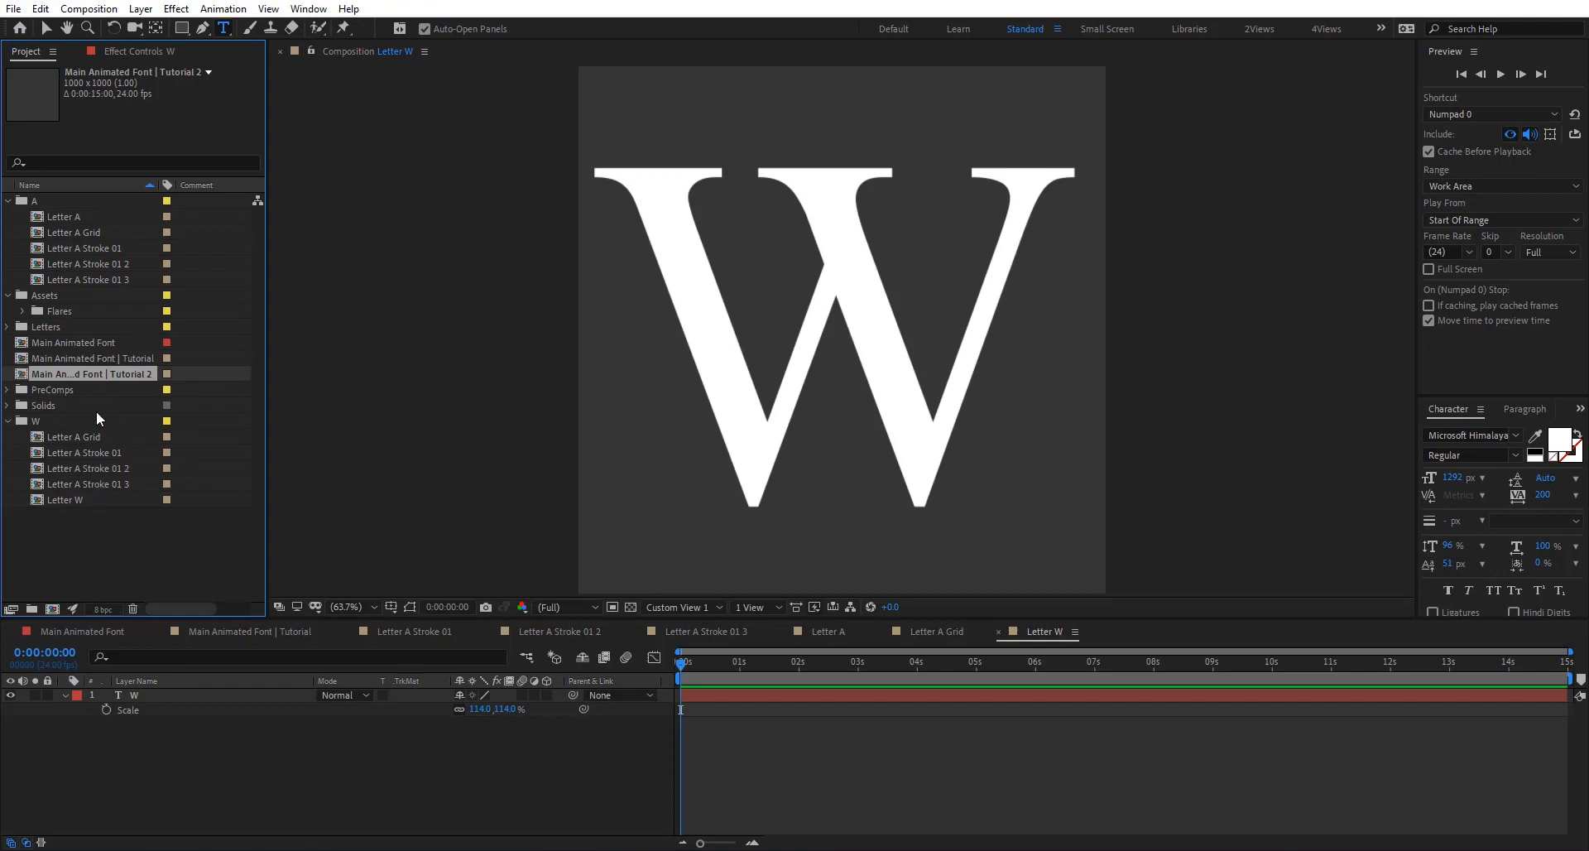
key("Return")
type("W")
key("Return")
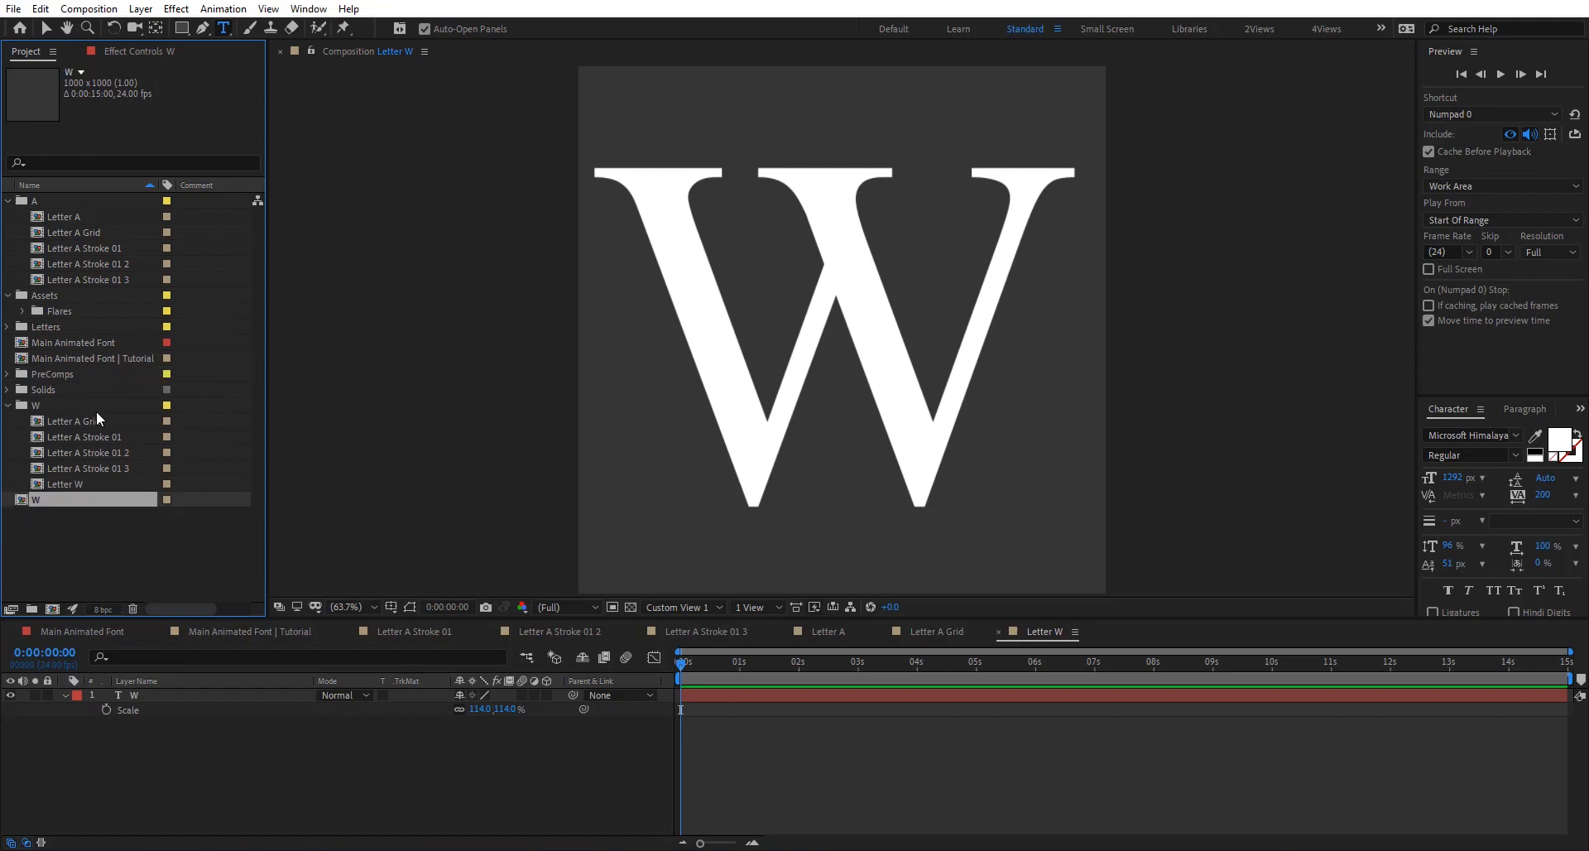
Step: Open the W composition and replace the source of all Letter A layers, 5 to 12, with the Letter W composition
double_click(74, 500)
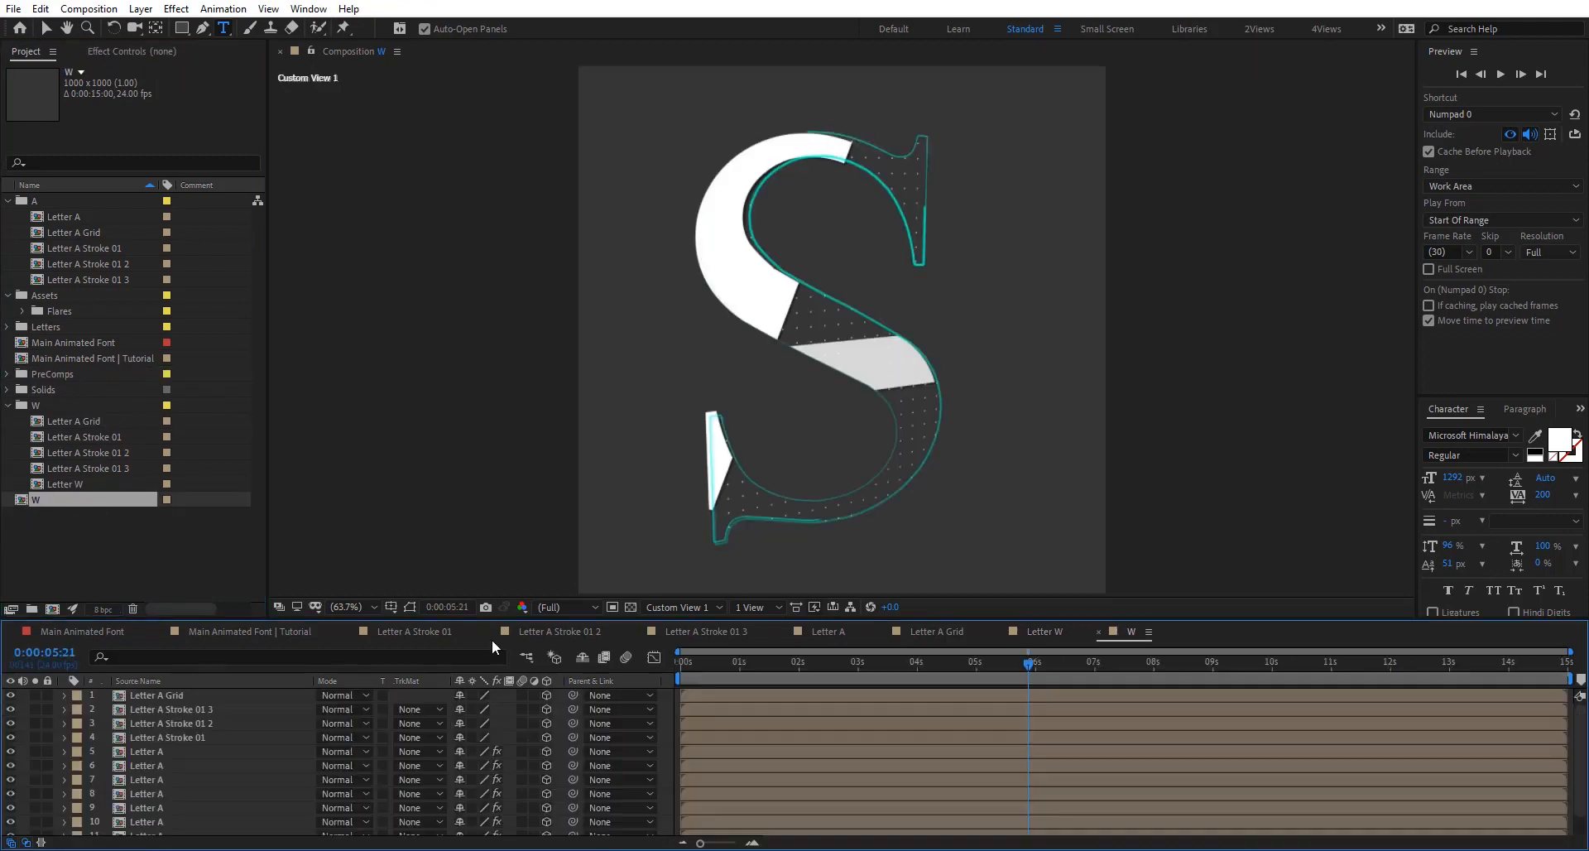
left_click(165, 747)
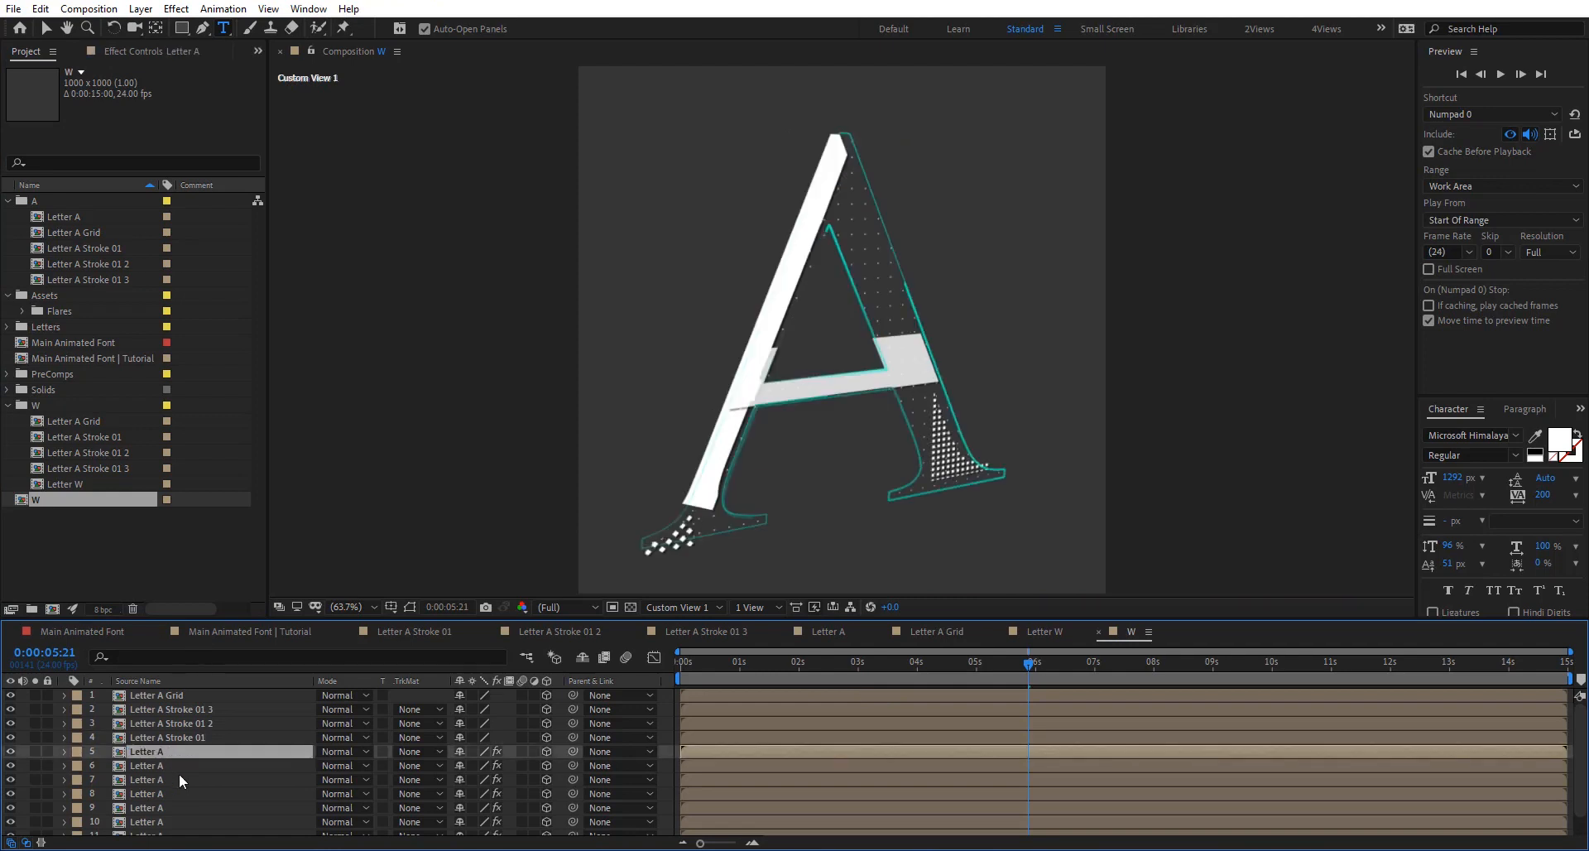
scroll(179, 773, "down", 1)
left_click(165, 827, "shift")
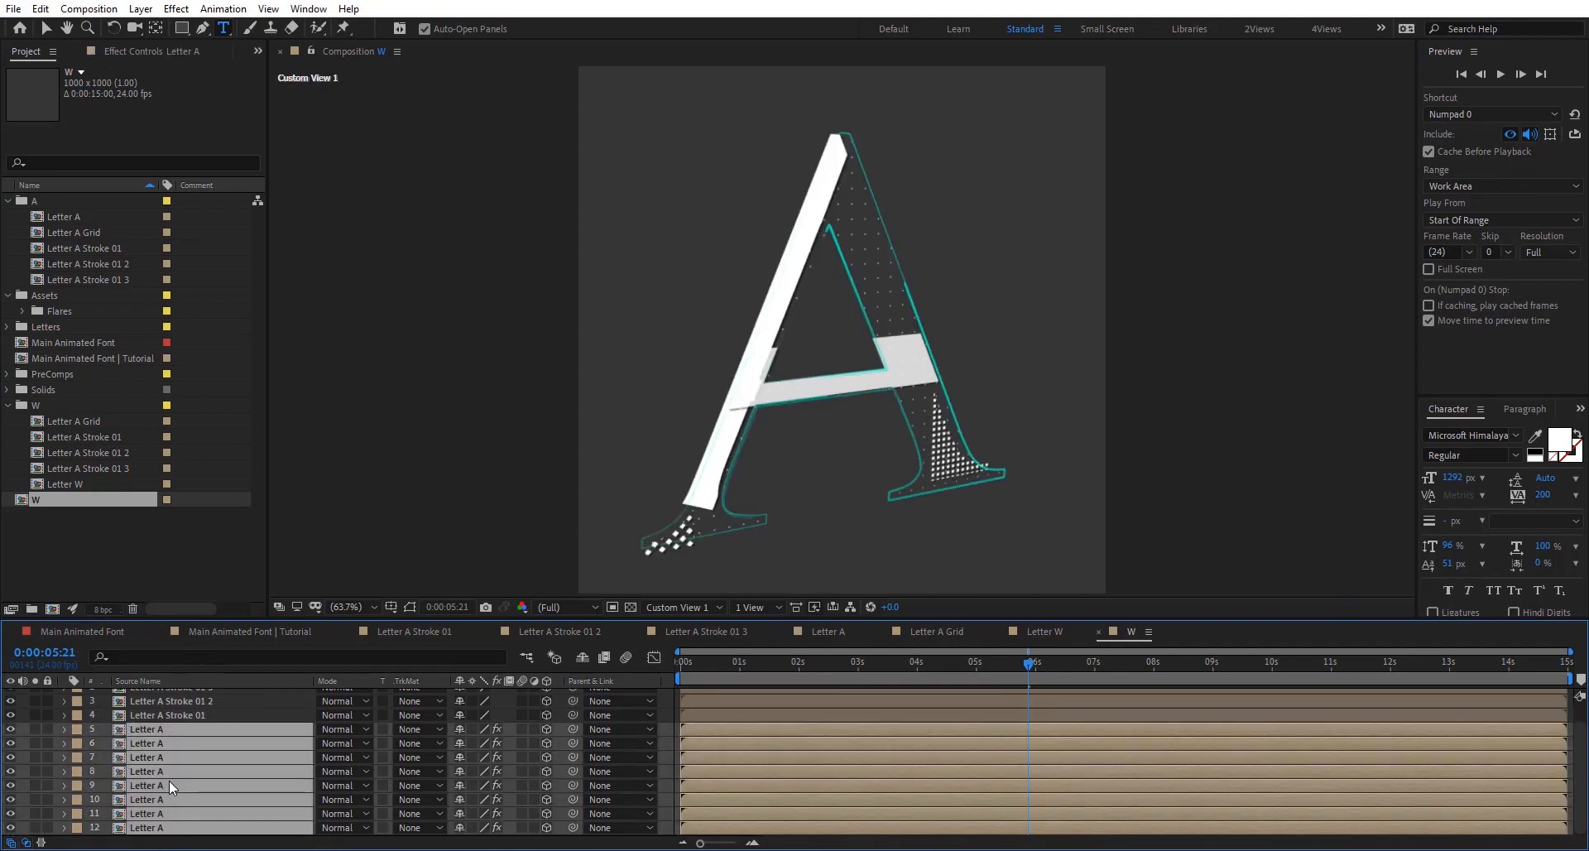
left_click(83, 481)
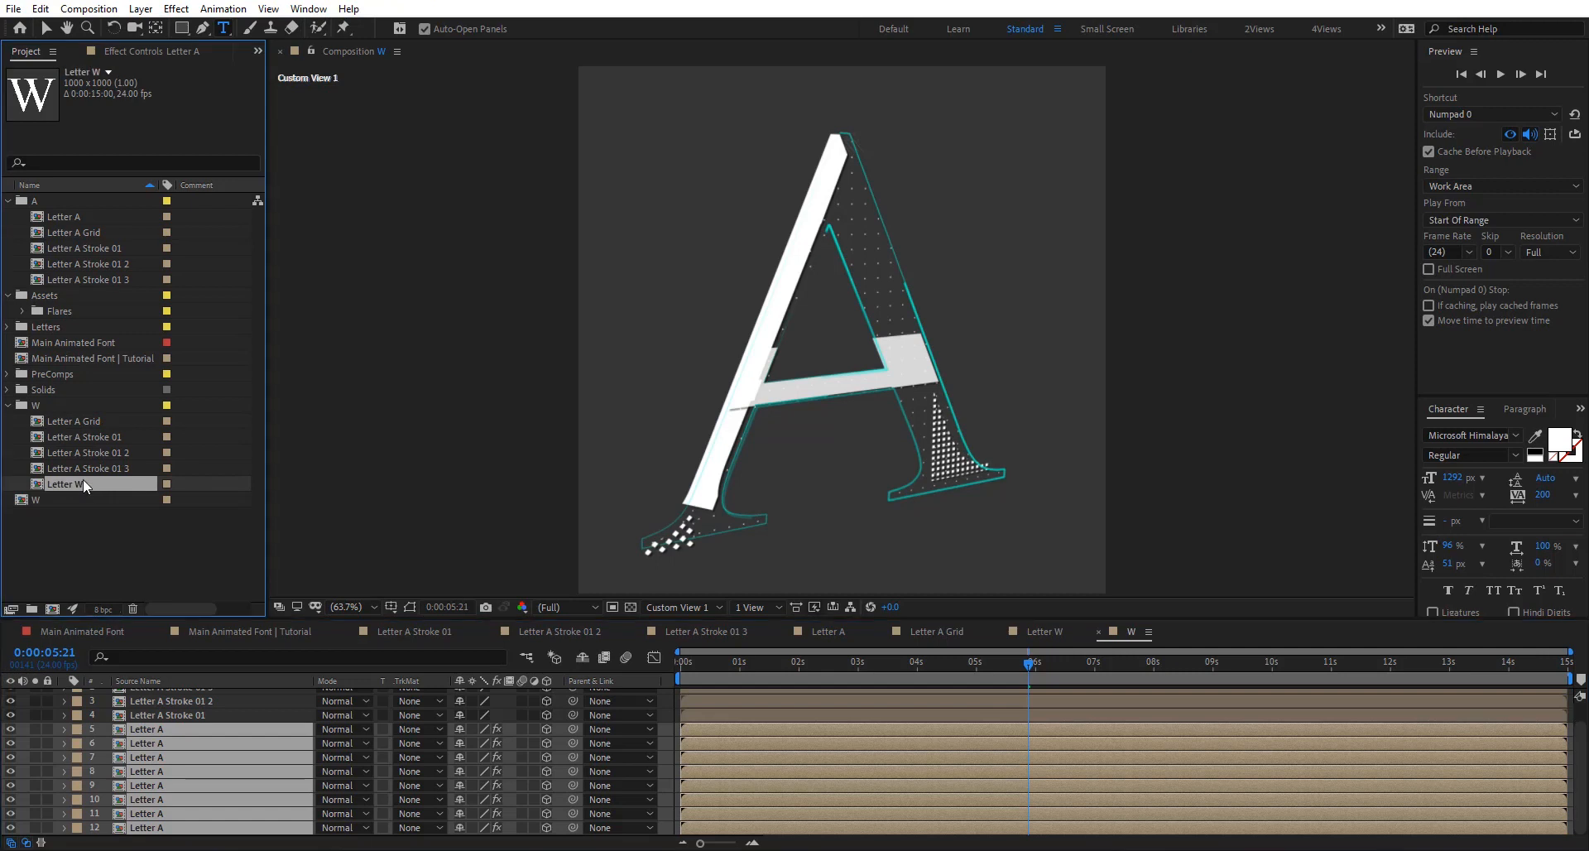
left_click_drag(83, 478, 185, 747)
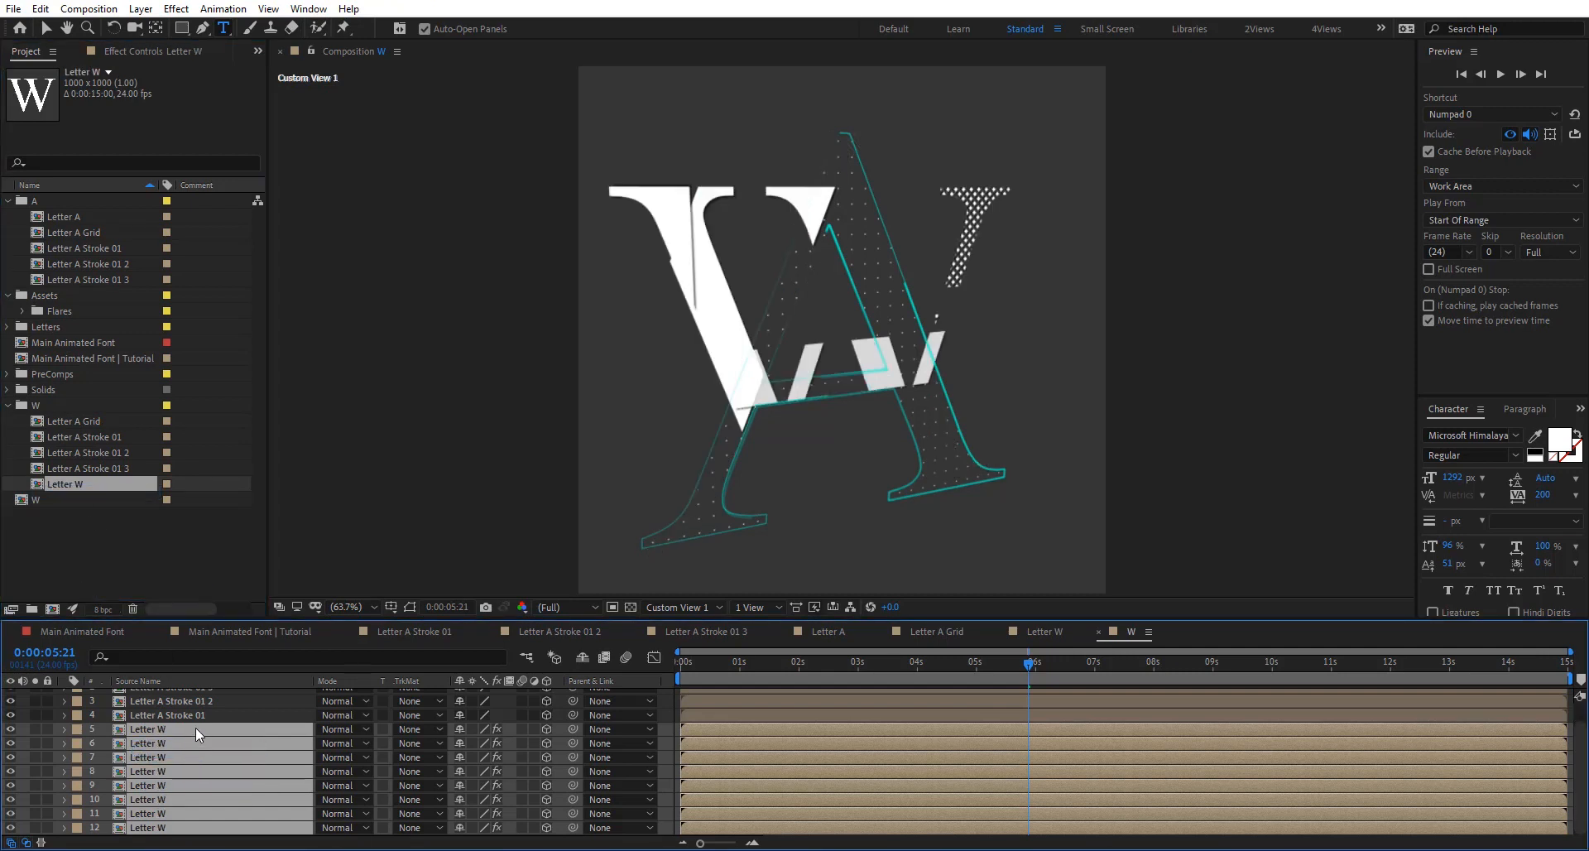
Step: Open the Letter A Stroke 01 layer's composition from W and reveal it in the project to check its folder
left_click(197, 717)
scroll(197, 732, "up", 1)
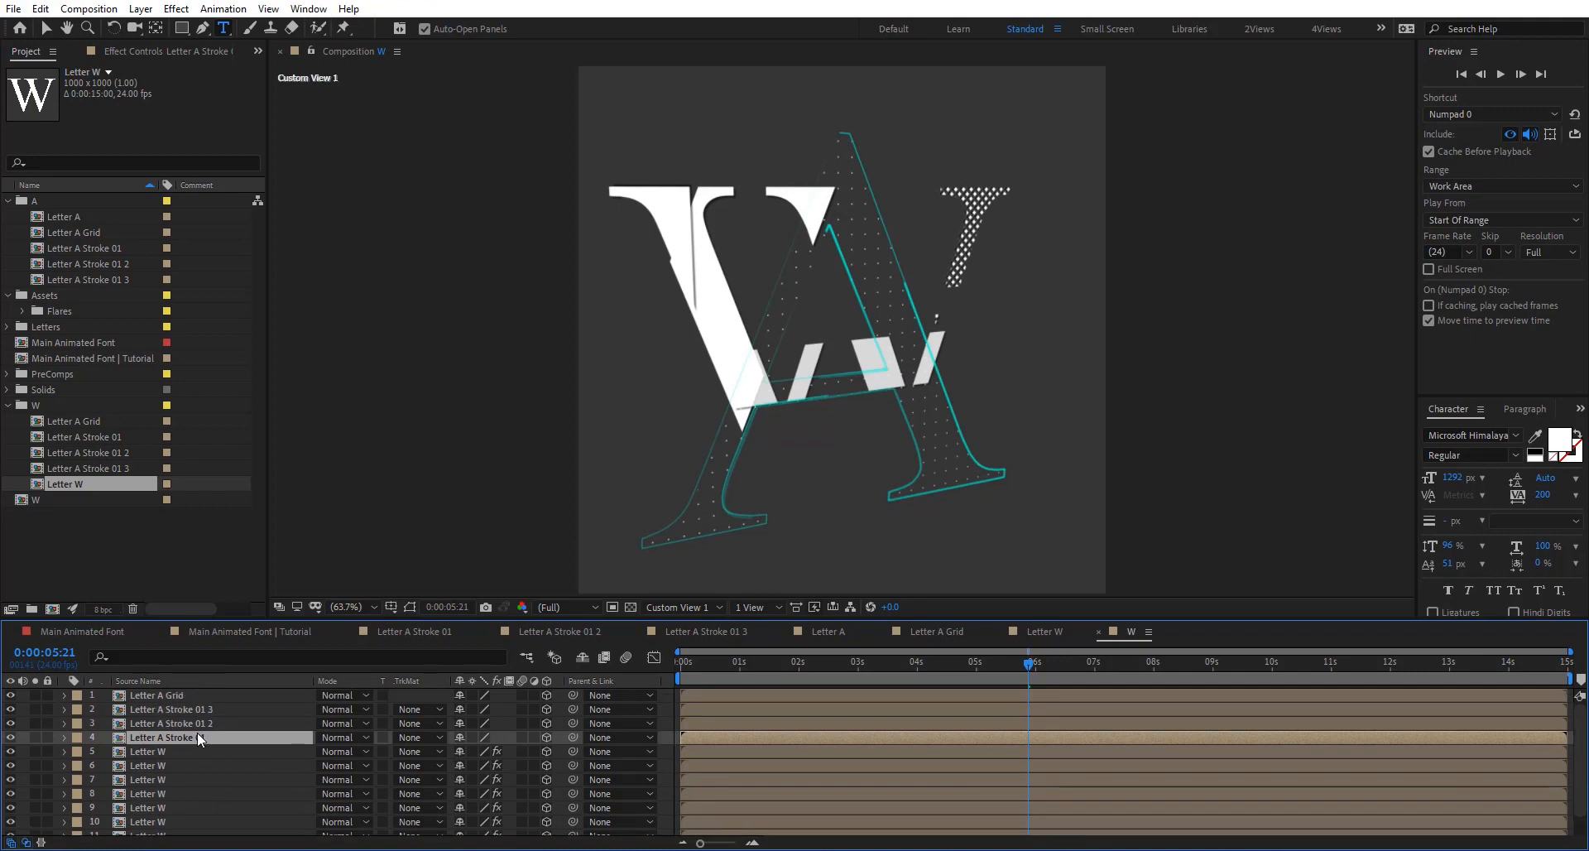
double_click(197, 737)
right_click(287, 803)
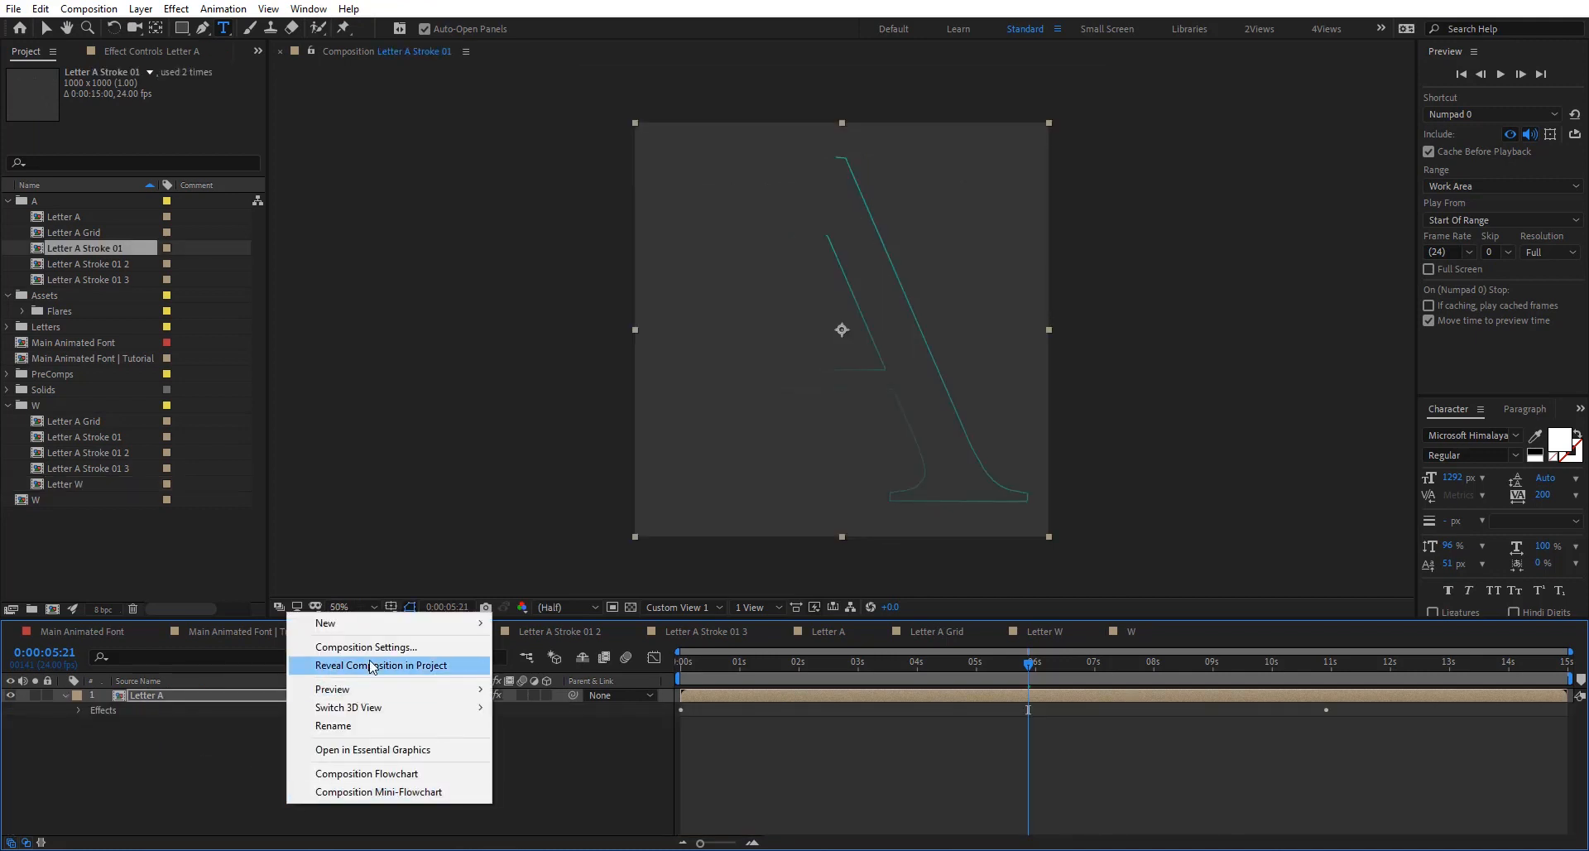
left_click(371, 665)
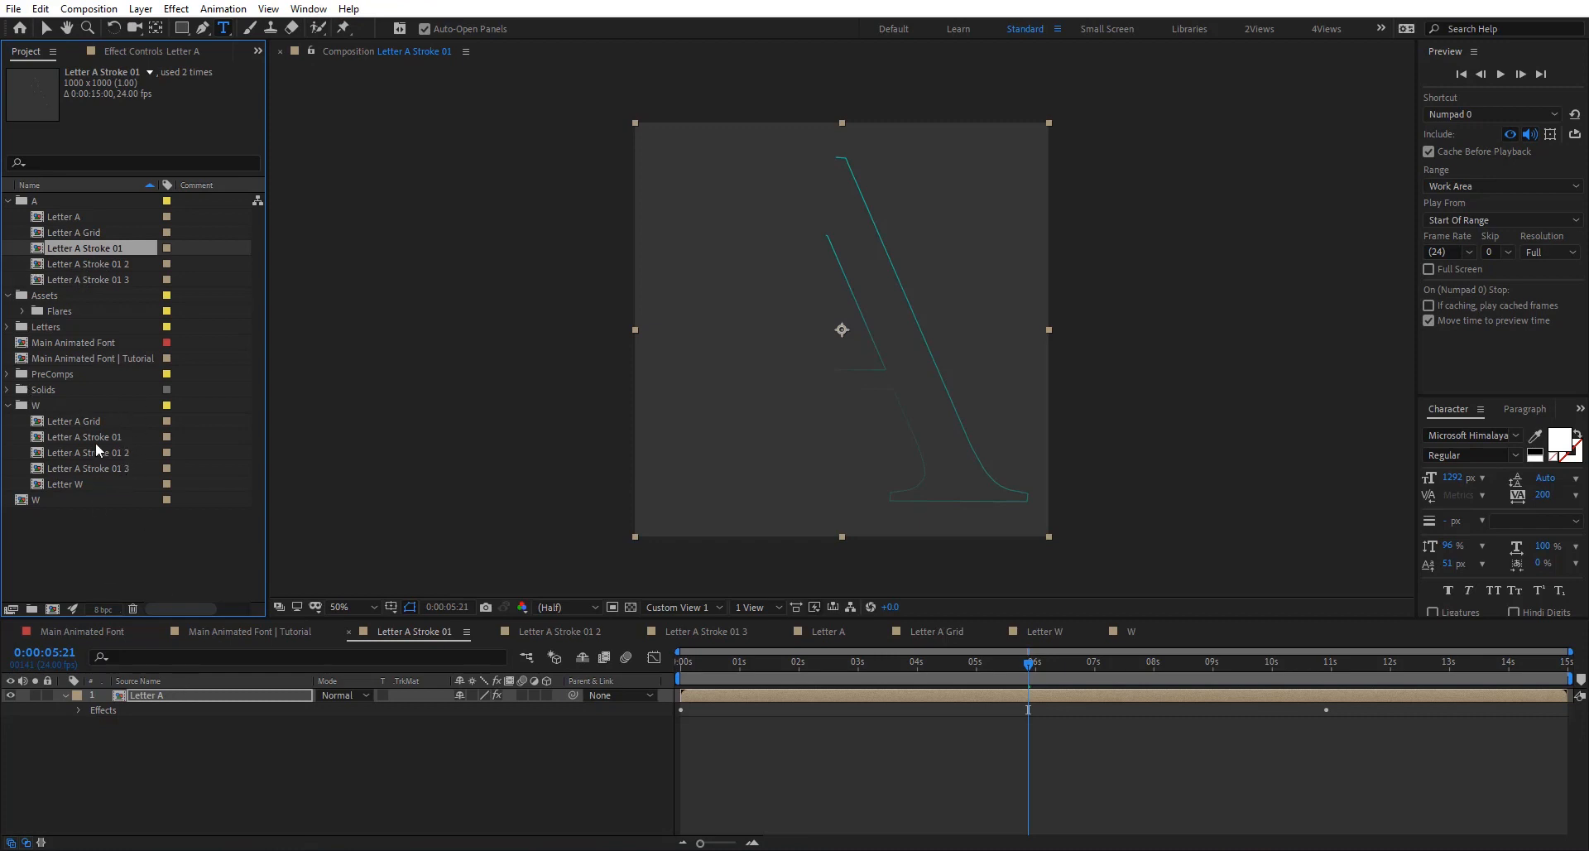
Step: Rename the three stroke compositions in the W folder as Letter W Stroke 01, Letter W Stroke 01 2 and Letter W Stroke 01 3
left_click(107, 468)
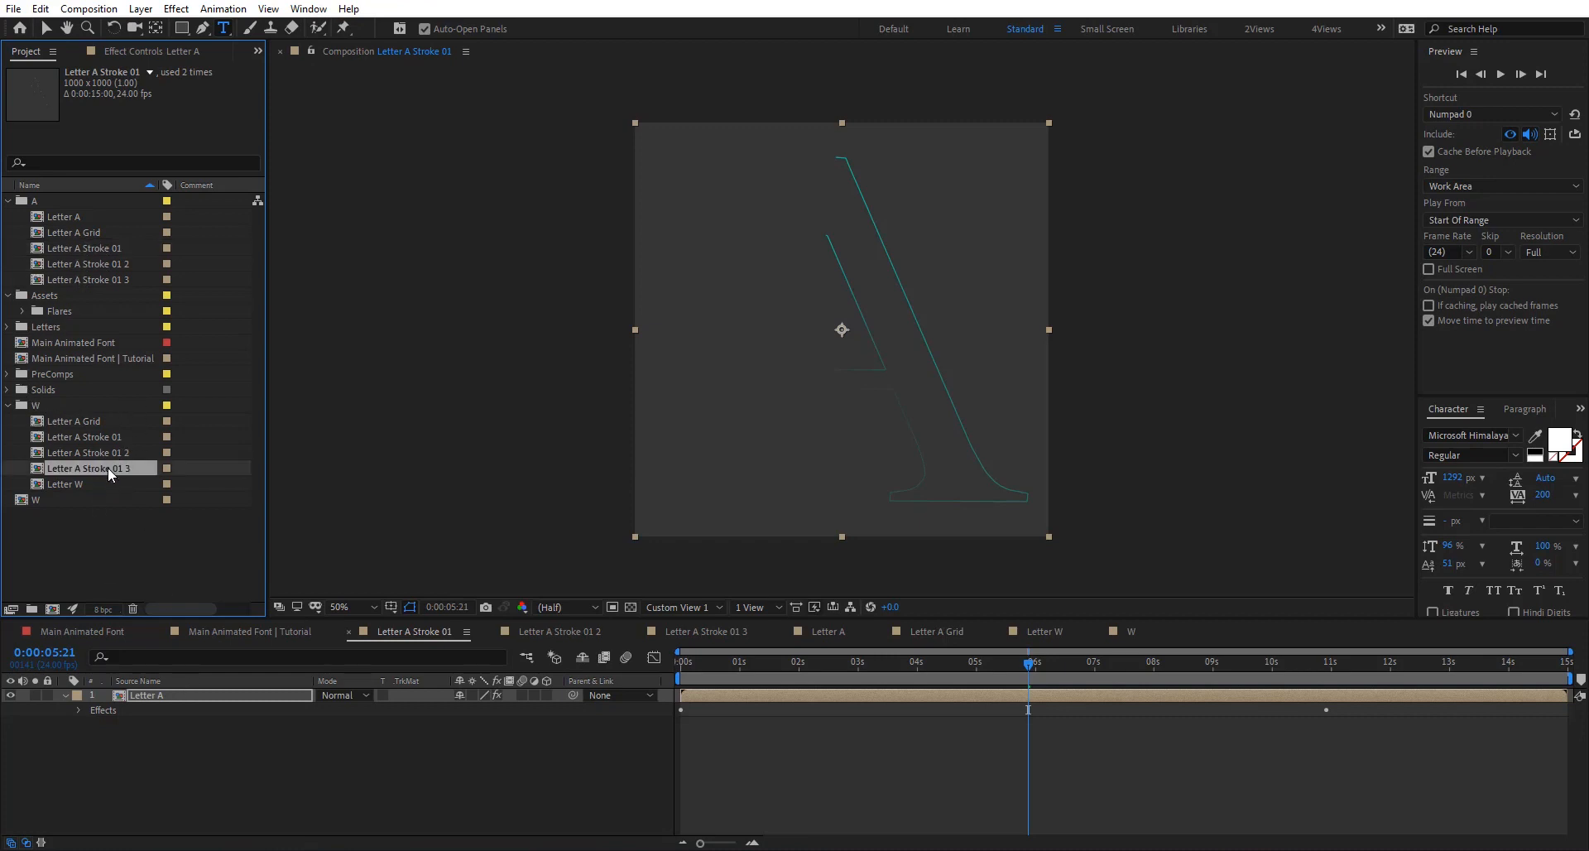
left_click(99, 439)
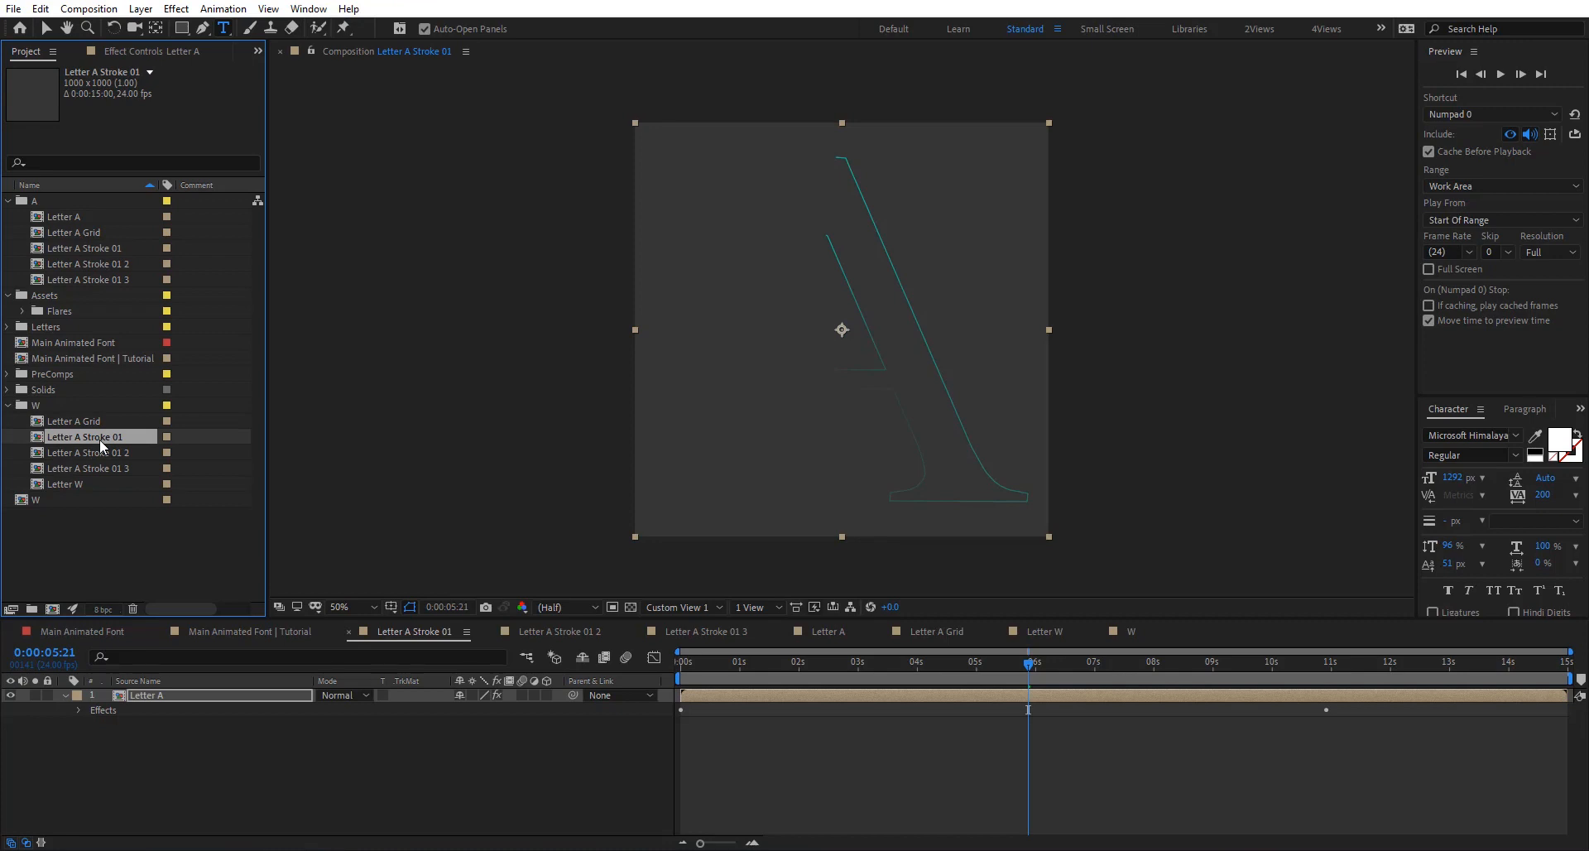
key("Return")
left_click(80, 438)
key("BackSpace")
type("W")
key("Return")
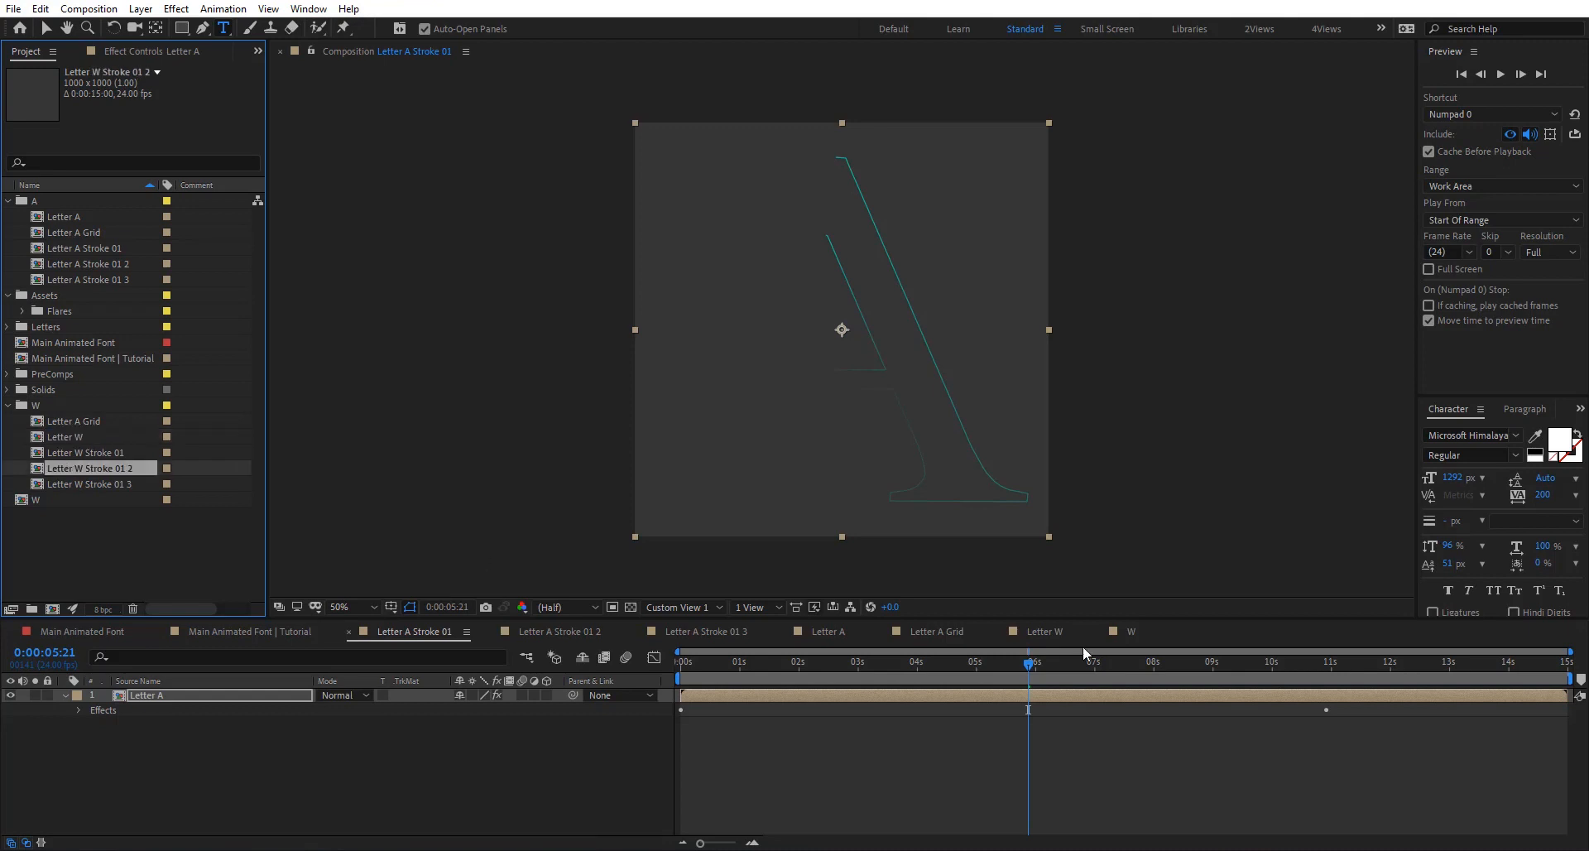
Step: In the W composition, replace the three Letter A Stroke layers with the matching Letter W Stroke 01, 01 2 and 01 3 compositions
left_click(1127, 632)
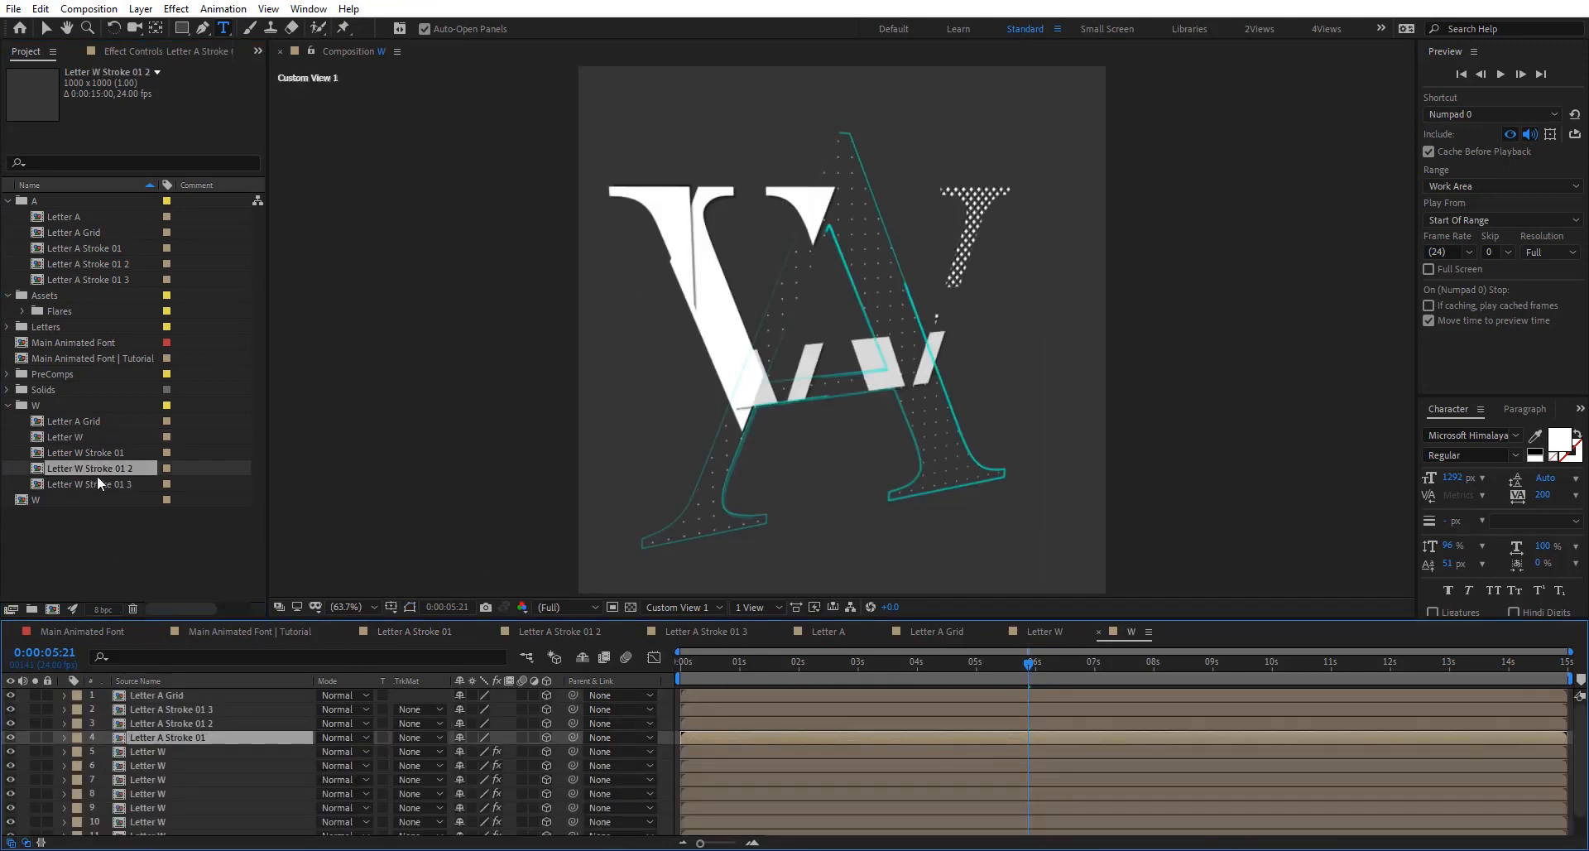
left_click(112, 454)
left_click_drag(113, 454, 187, 737)
left_click(182, 727)
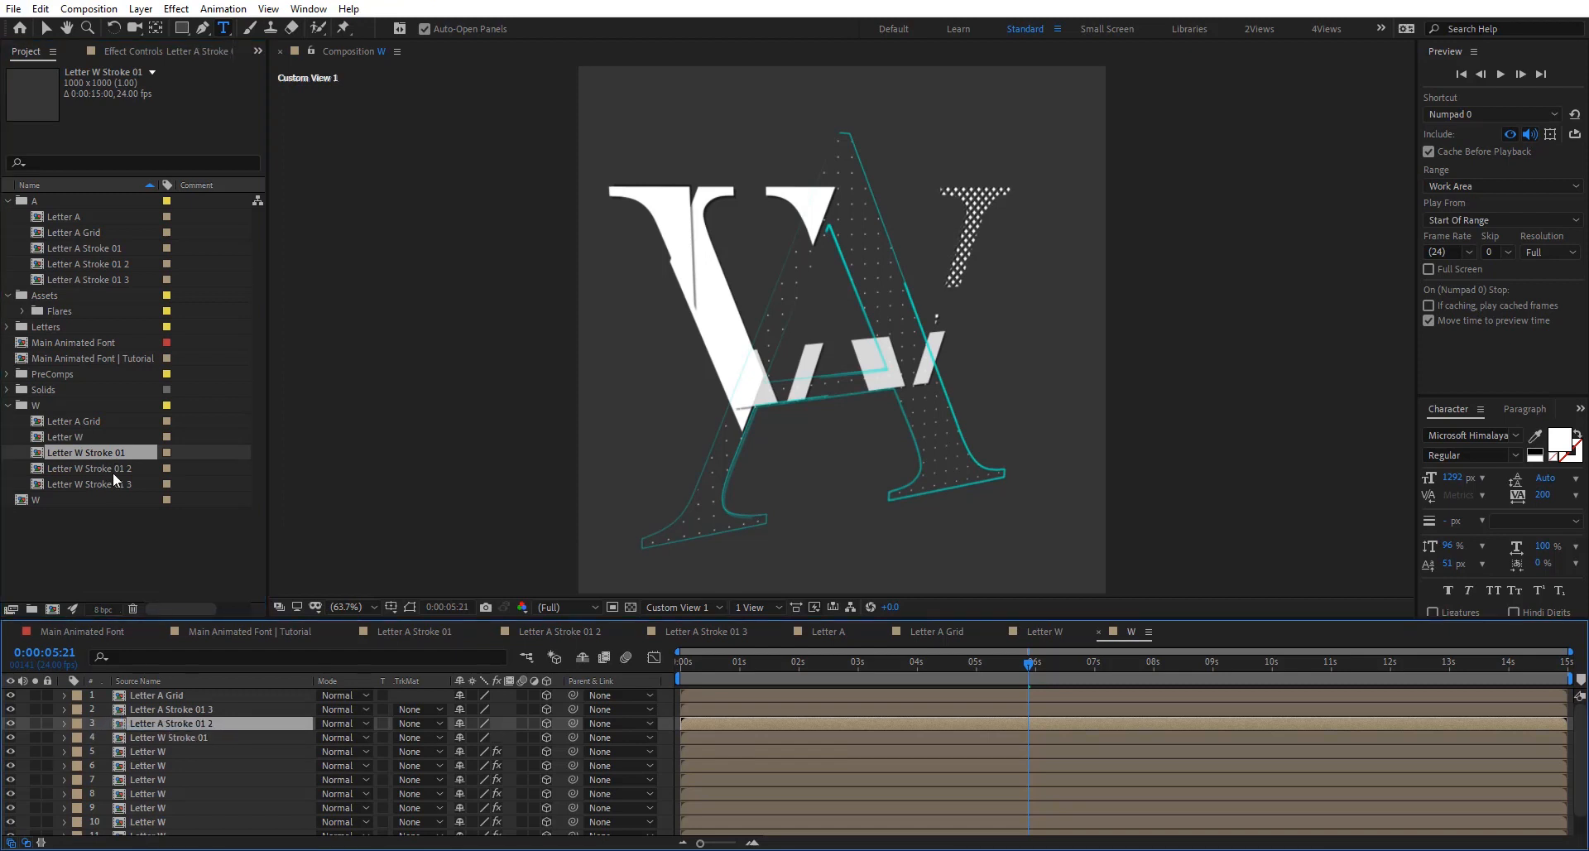
left_click_drag(112, 468, 185, 717)
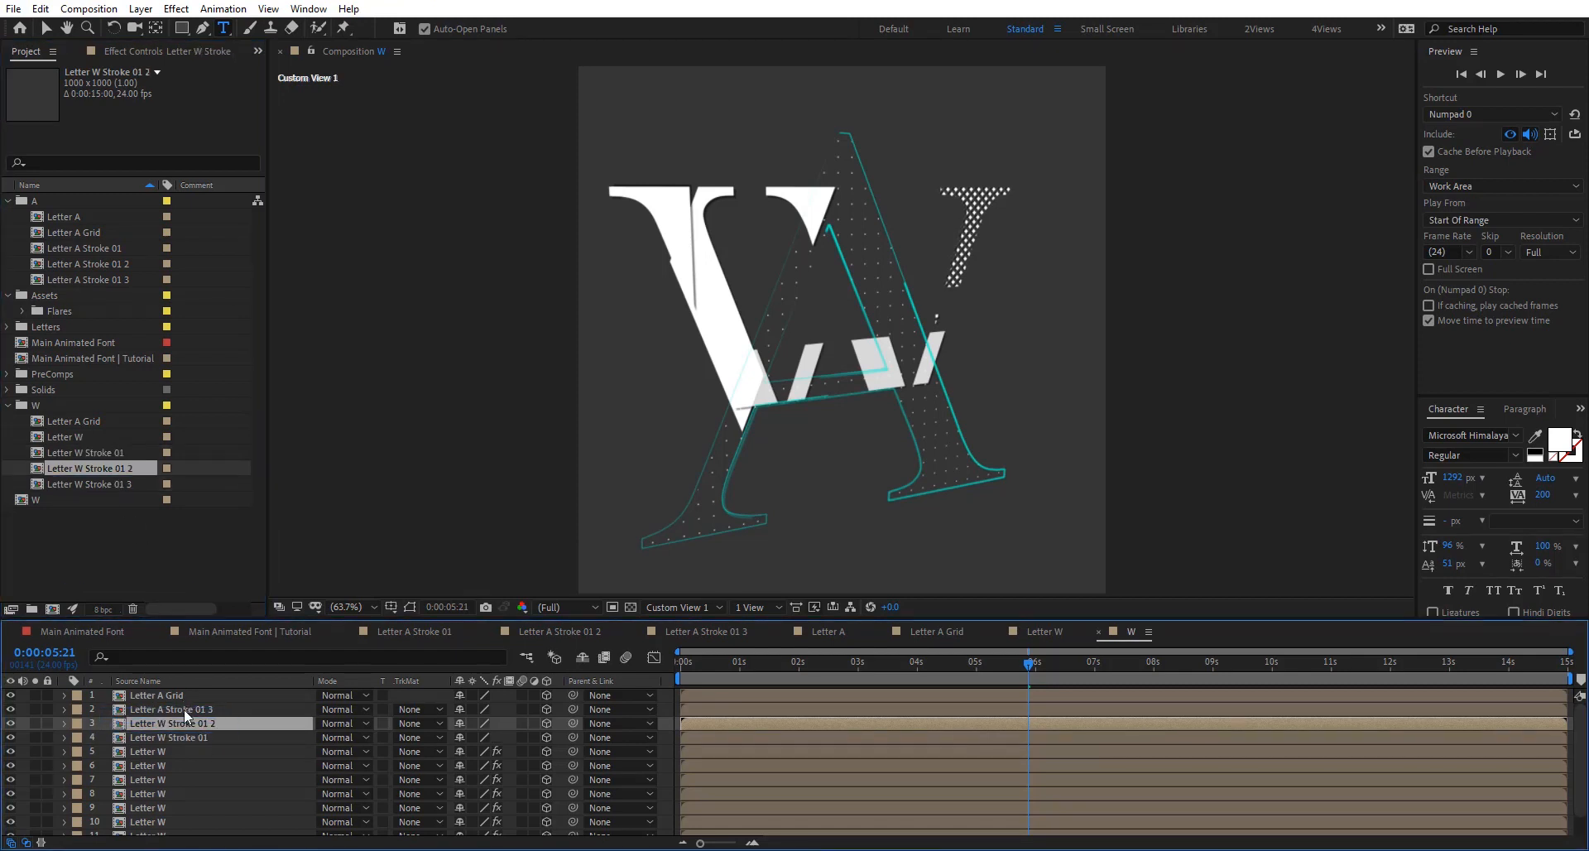
left_click(185, 710)
left_click_drag(96, 484, 206, 711)
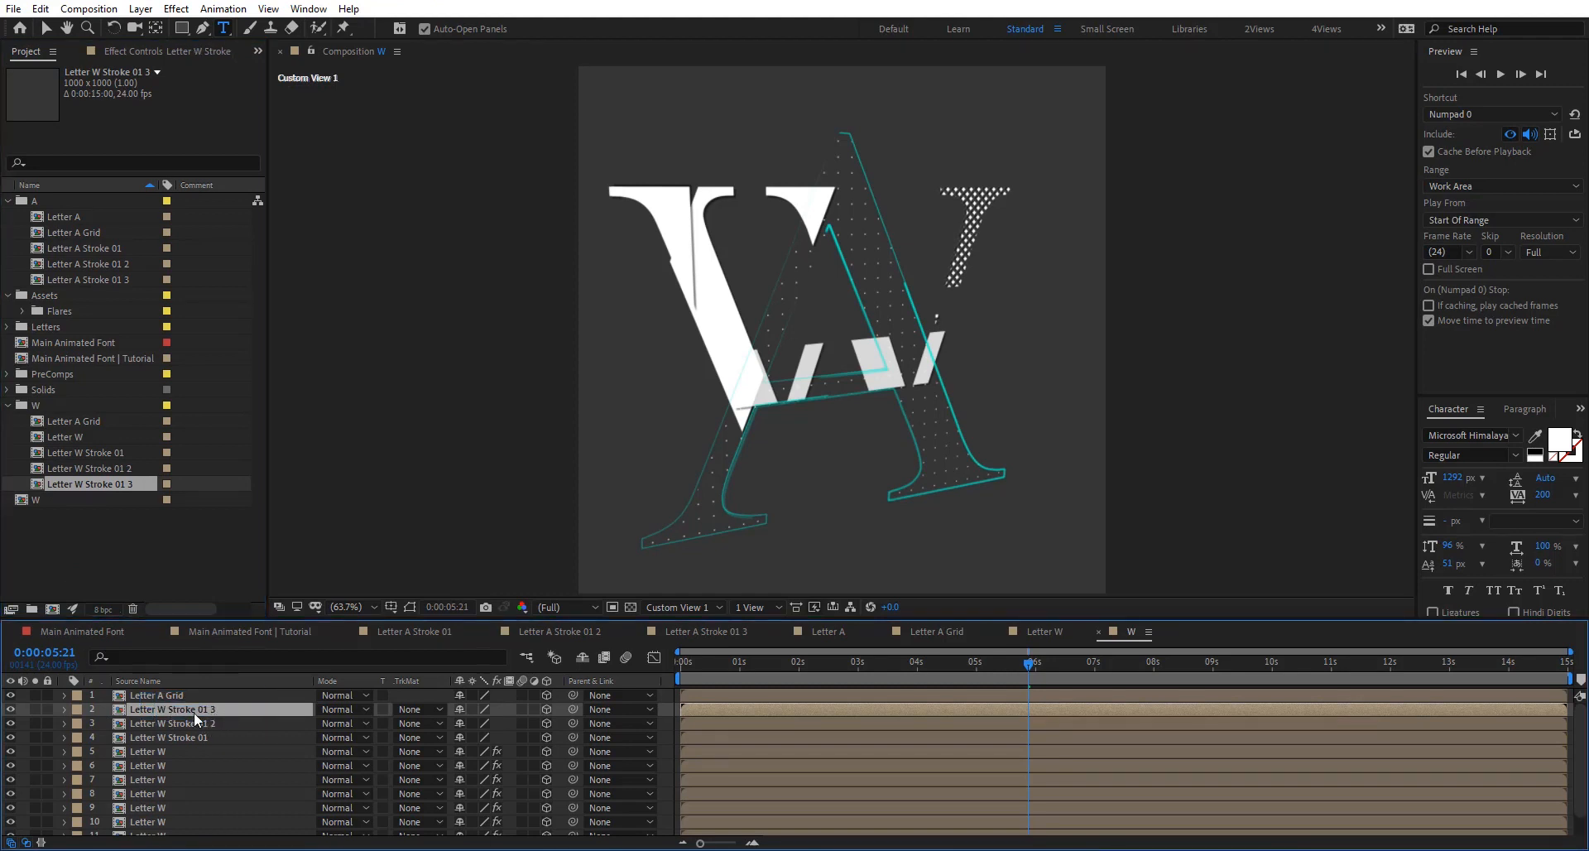
Step: Open the Letter W Stroke 01 3 composition, replace its Letter A layer with Letter W, and return to the W composition
double_click(194, 711)
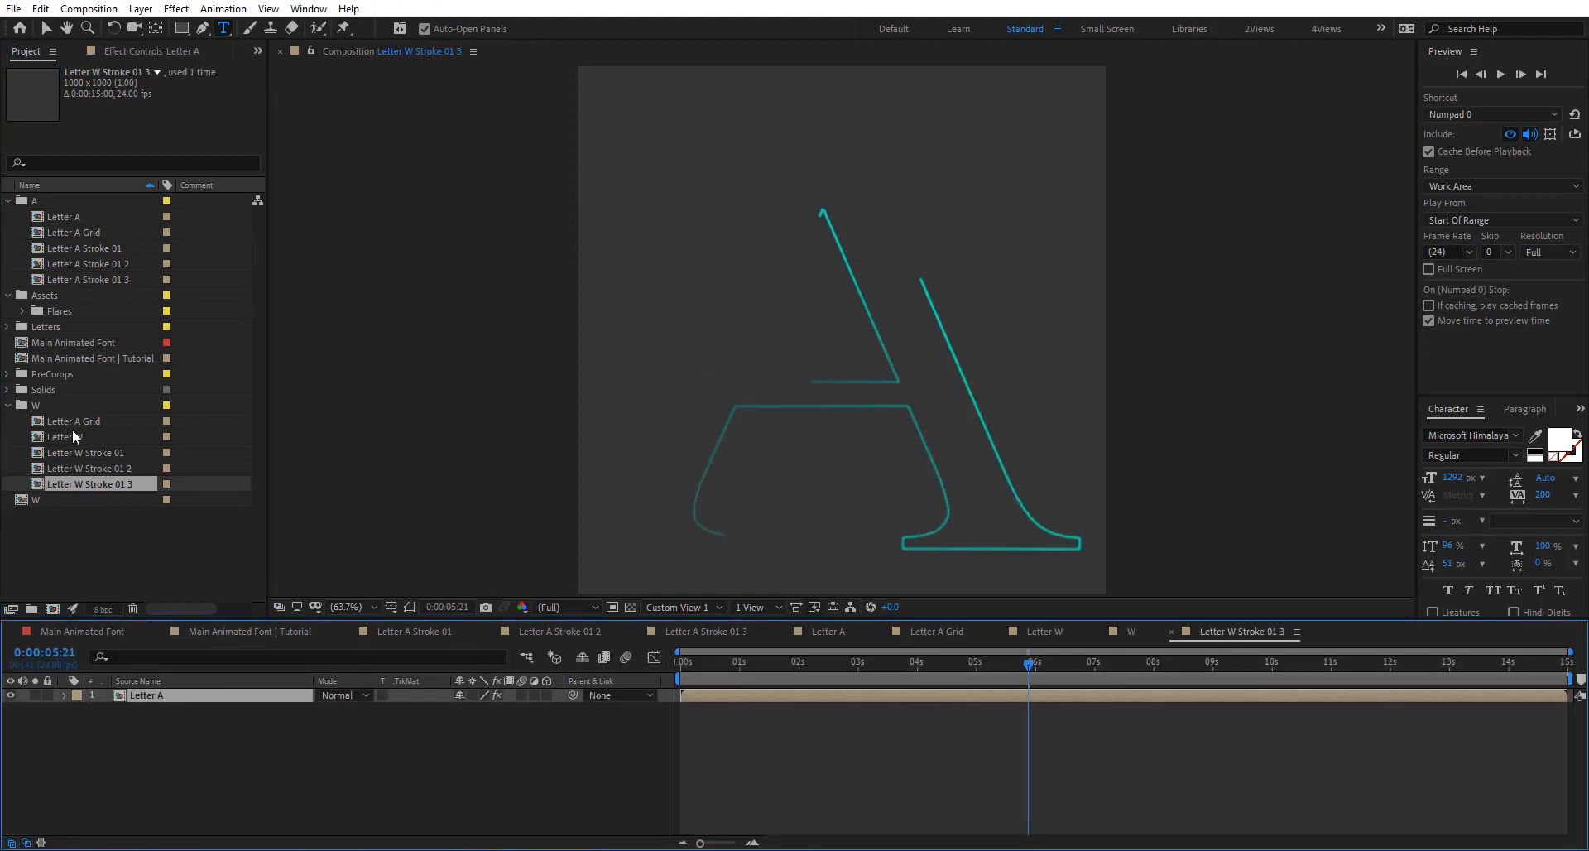
left_click_drag(73, 436, 192, 698)
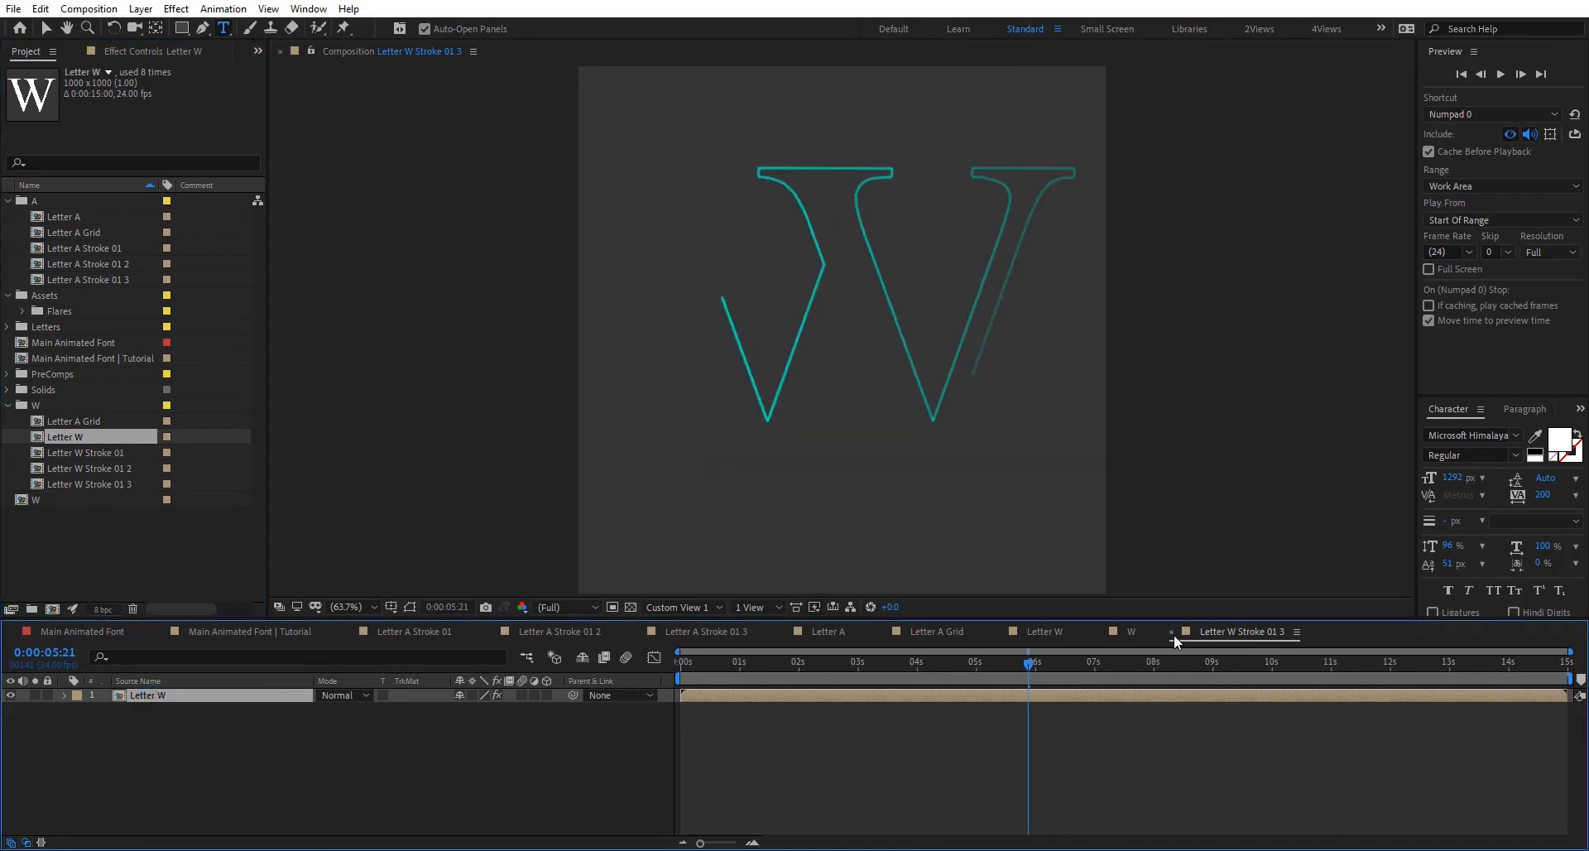
key("ctrl+w")
Step: In the Letter W Stroke 01 2 composition, replace the Letter A layer with Letter W and close that composition
left_click(171, 723)
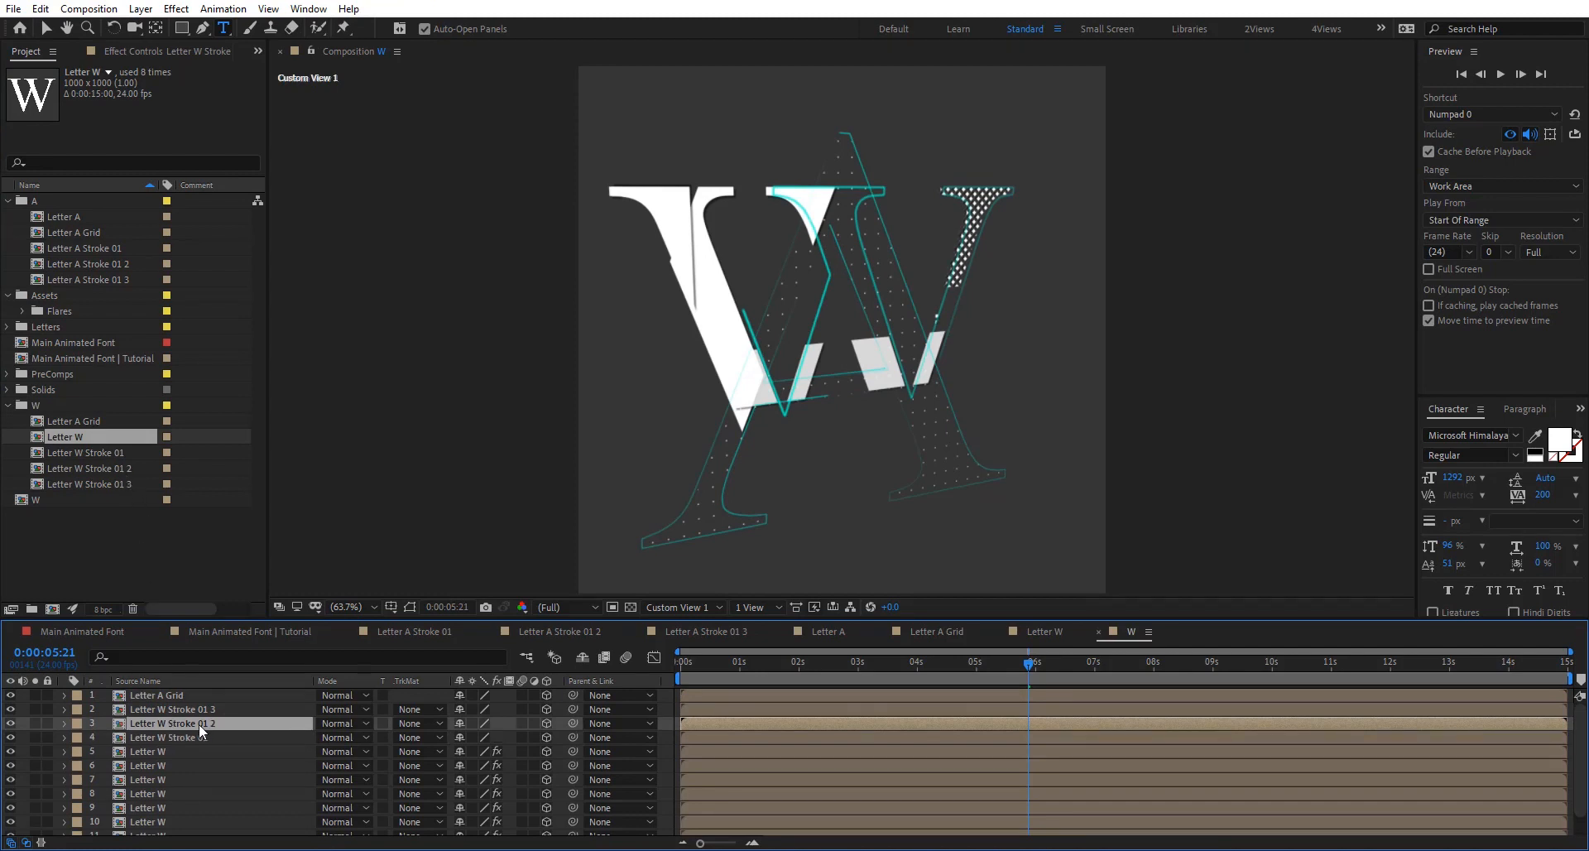
double_click(198, 723)
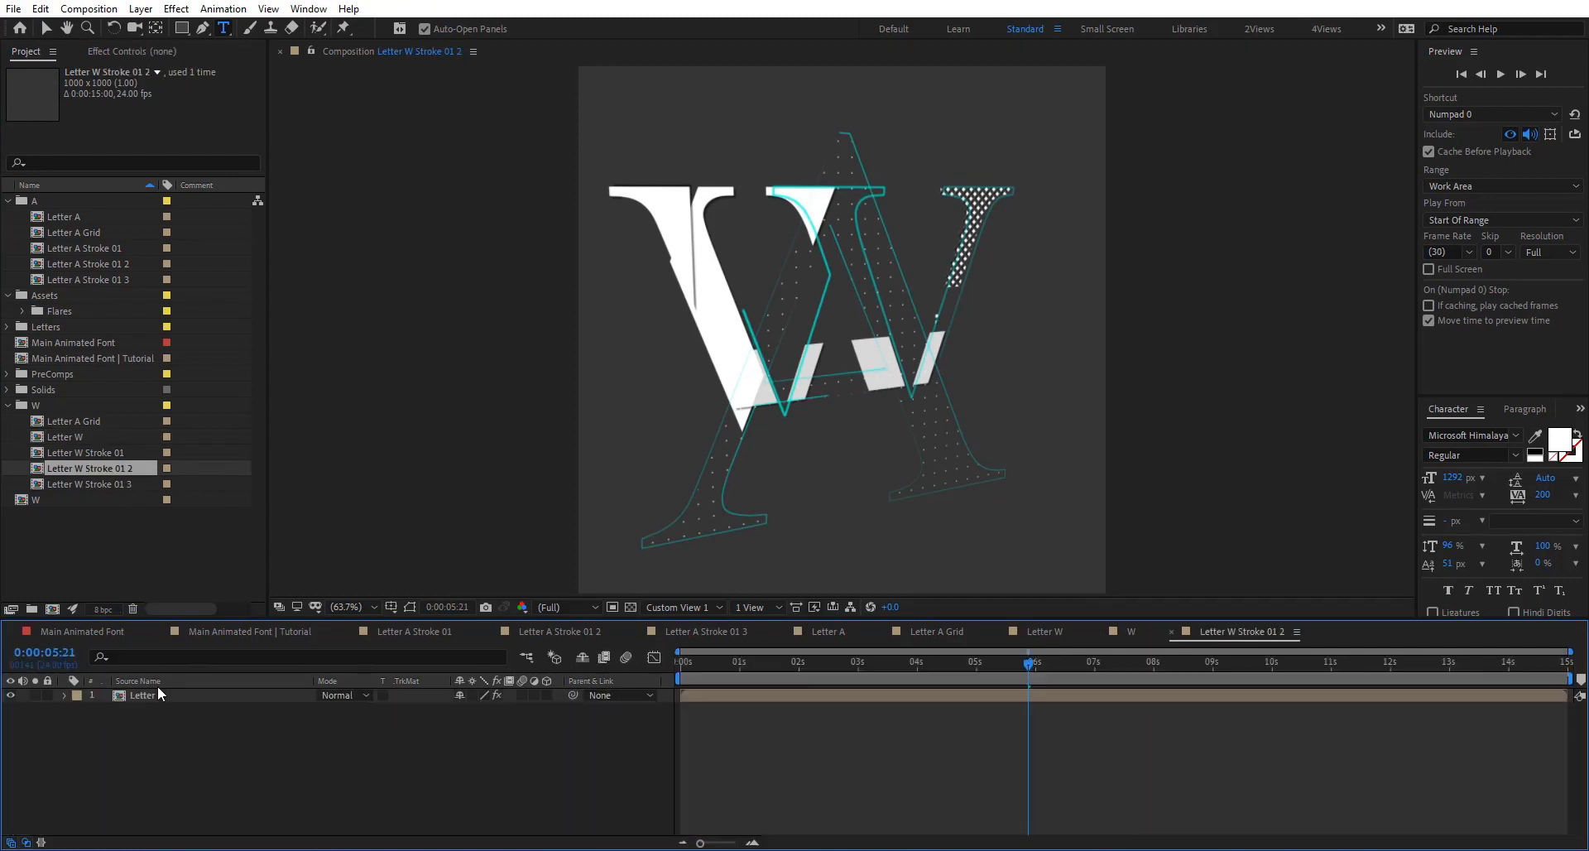
left_click(77, 435)
mouse_move(77, 435)
left_mouse_down()
mouse_move(116, 476)
mouse_move(185, 702)
left_mouse_up()
left_click(1173, 633)
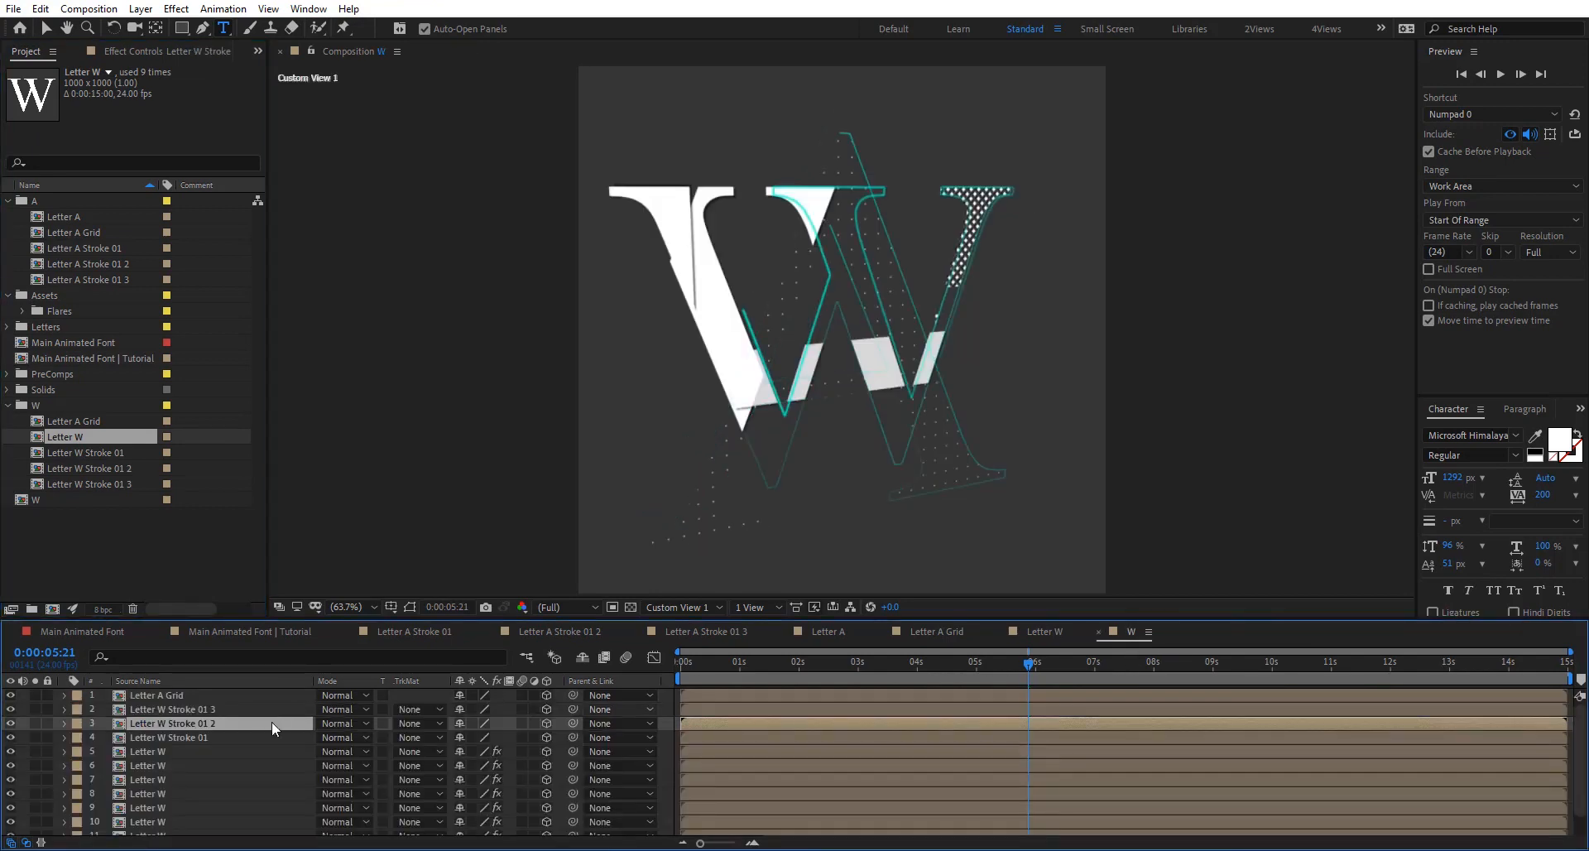
Step: In the Letter W Stroke 01 composition, replace the Letter A layer's source with Letter W and close the composition
left_click(207, 733)
double_click(210, 733)
left_click(167, 695)
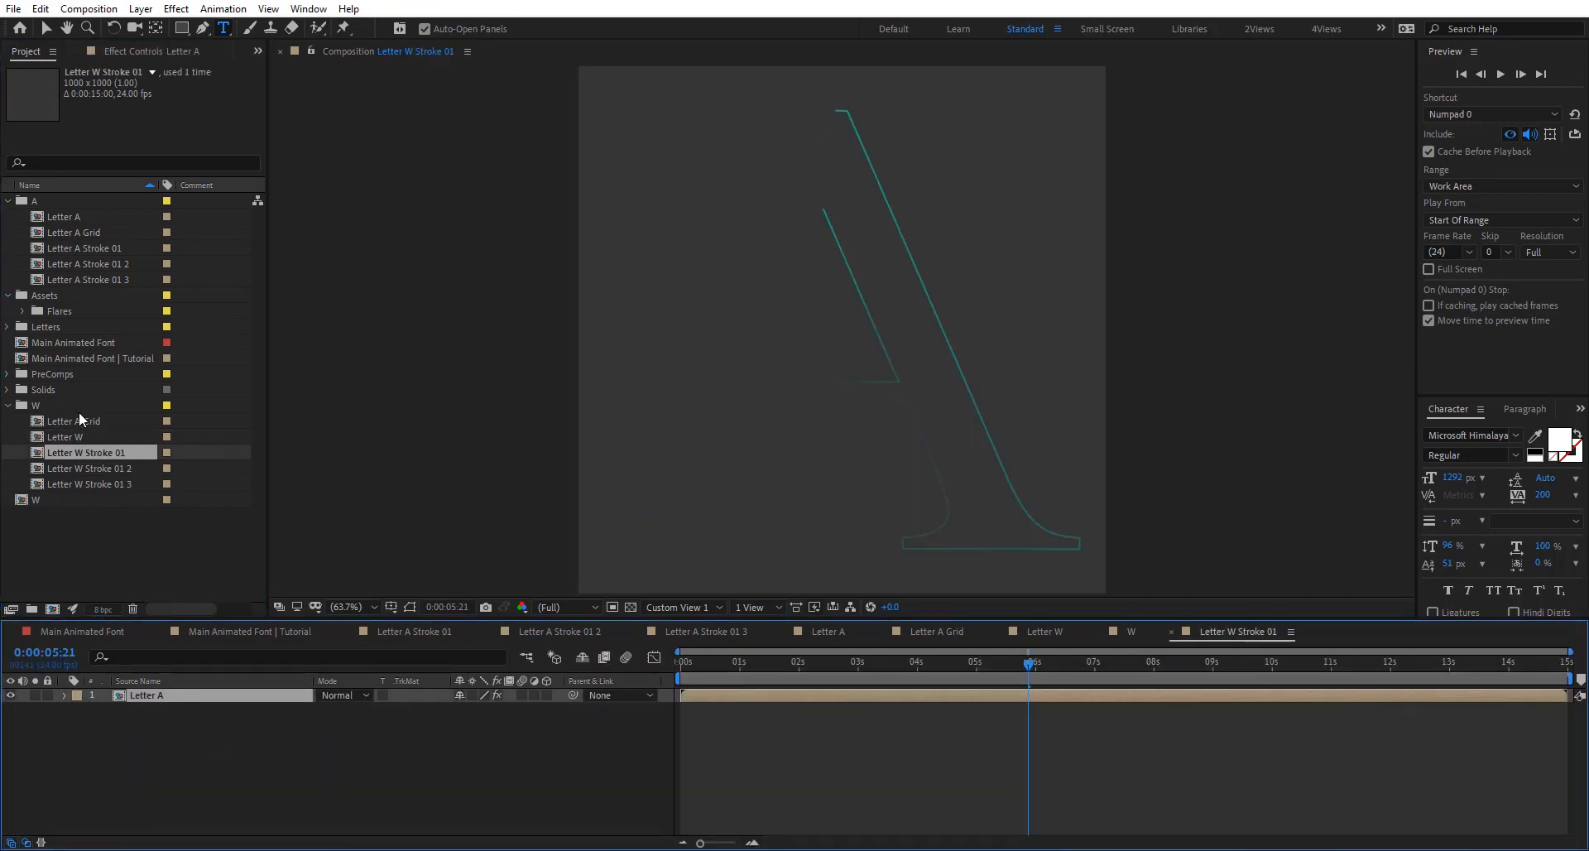
left_click_drag(87, 443, 188, 697)
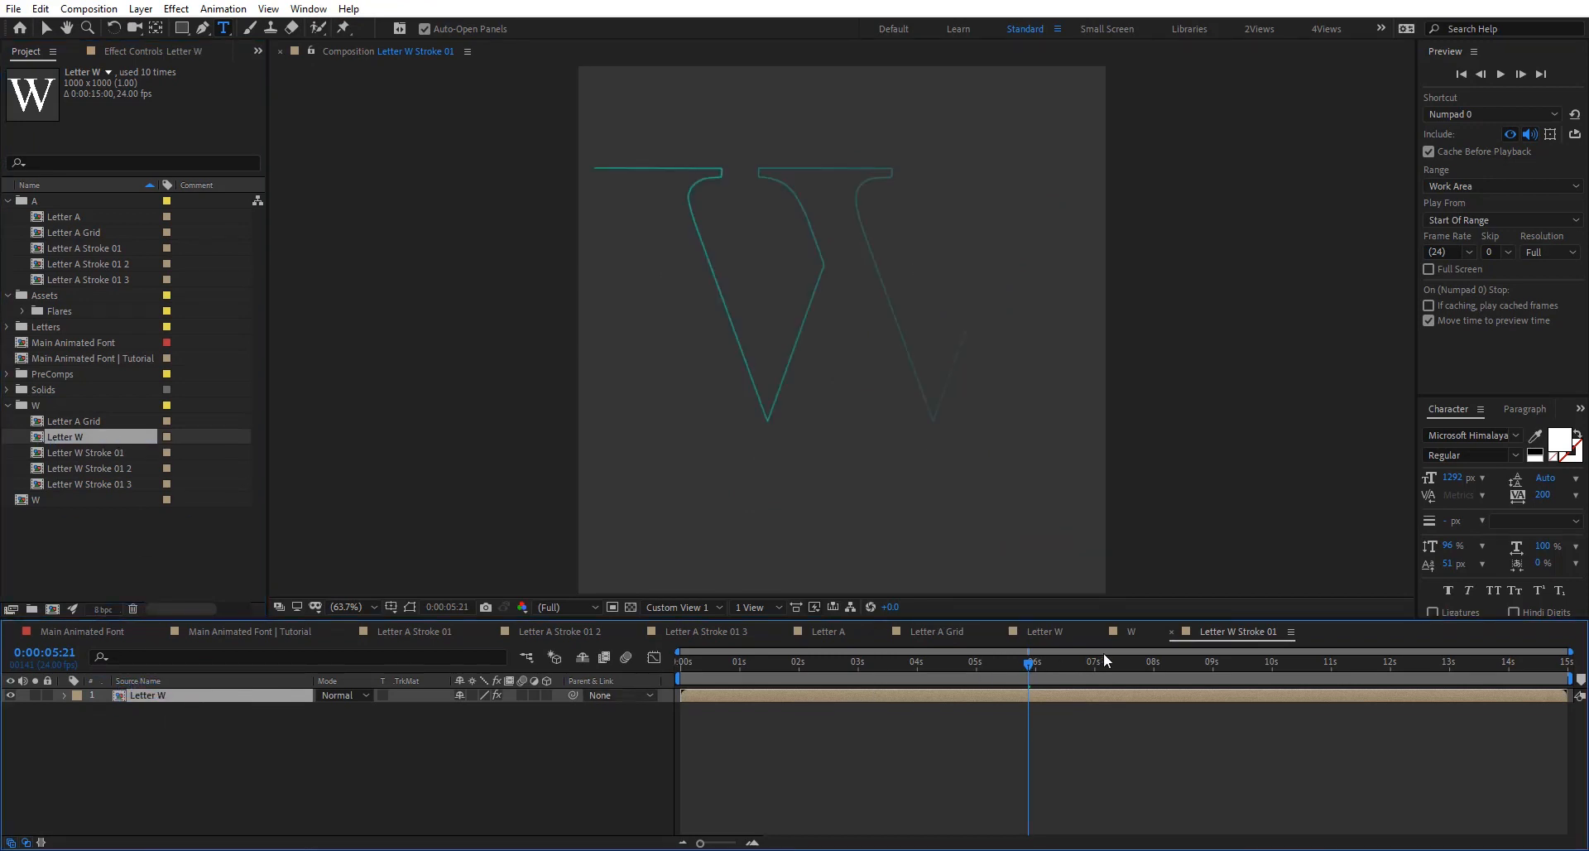
left_click(1171, 631)
Step: Rename the Letter A Grid composition in the W folder as Letter W Grid
left_click(190, 698)
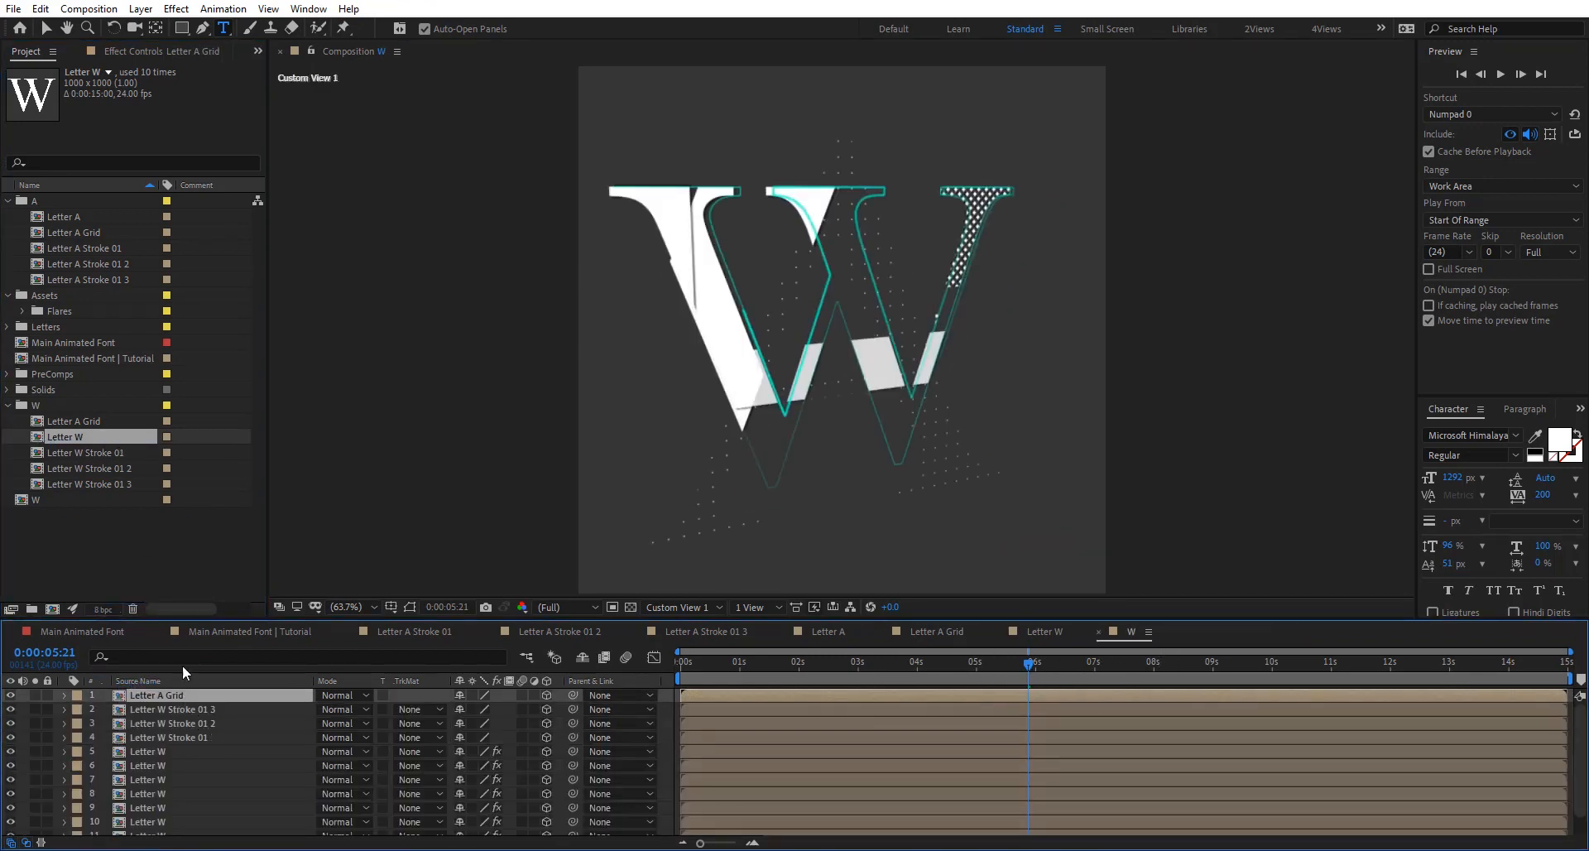
left_click(86, 422)
key("Return")
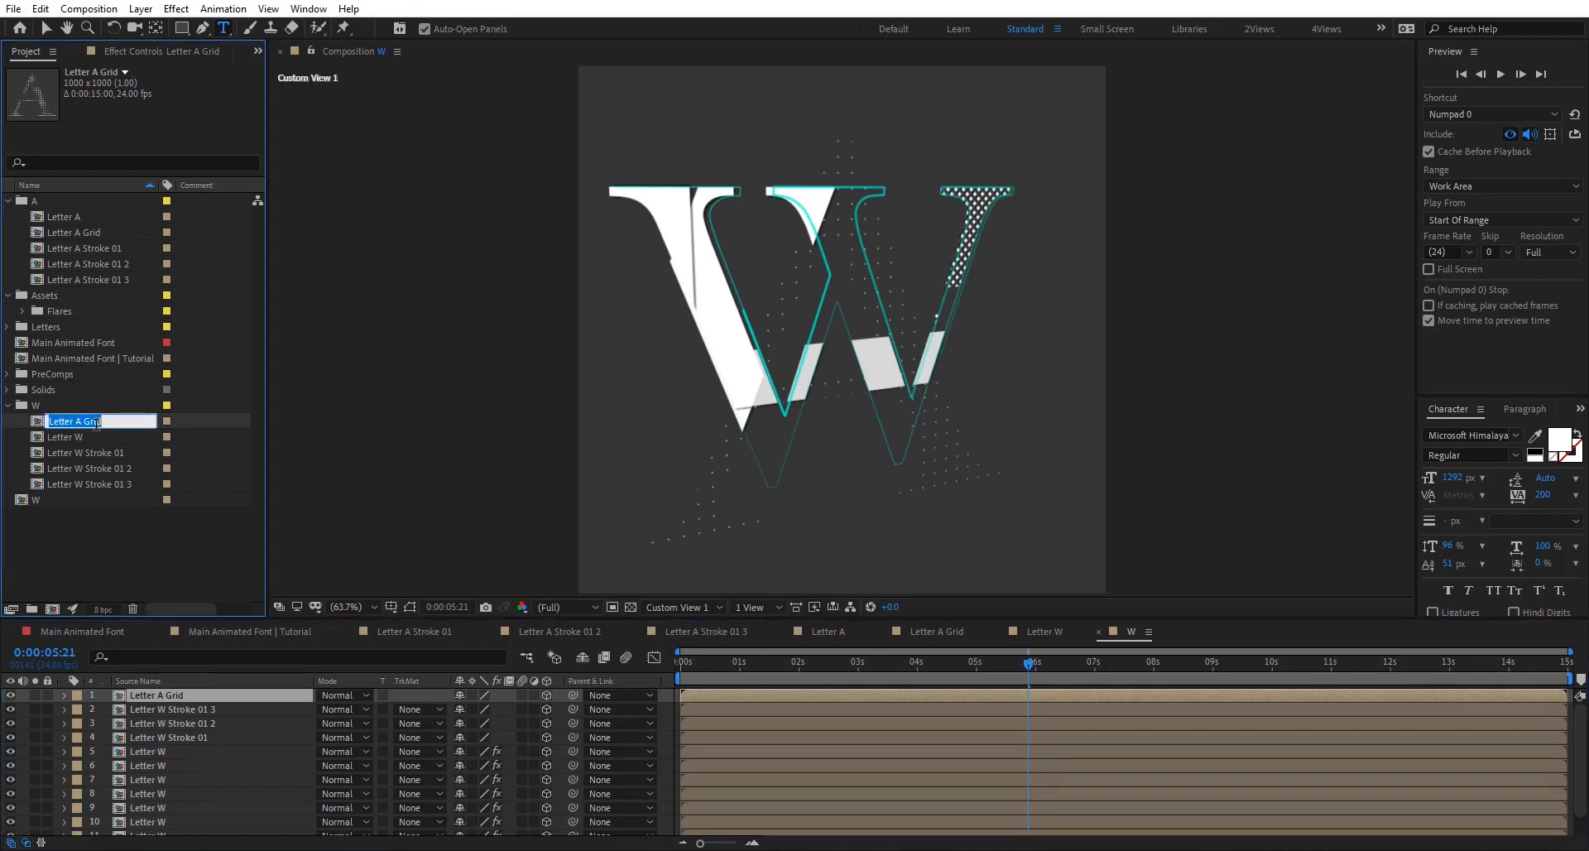
left_click(78, 421)
type("W")
key("Return")
key("Return")
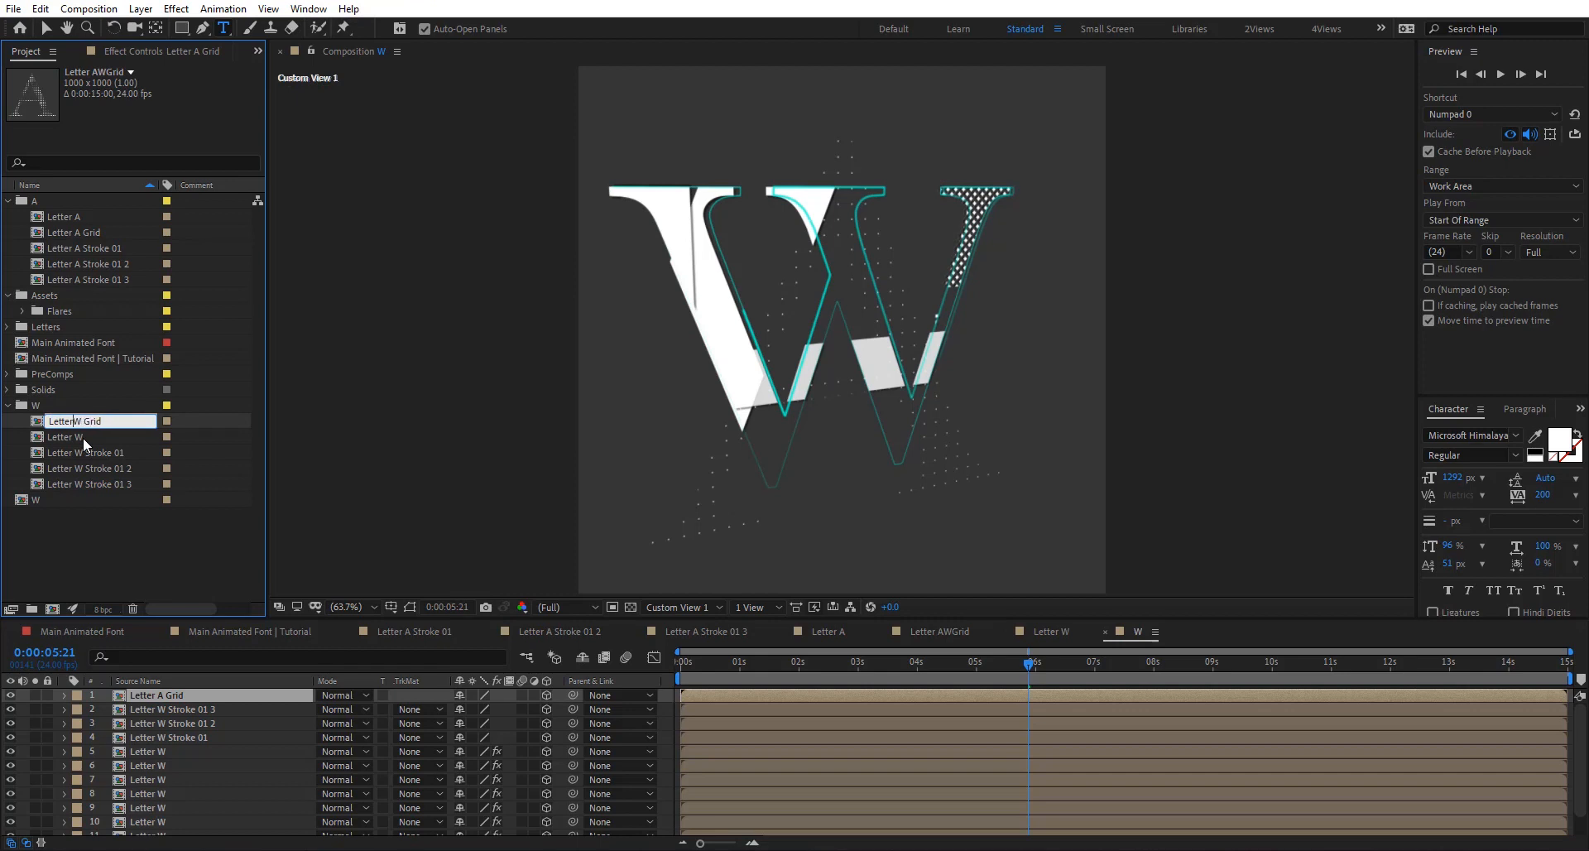
key("Return")
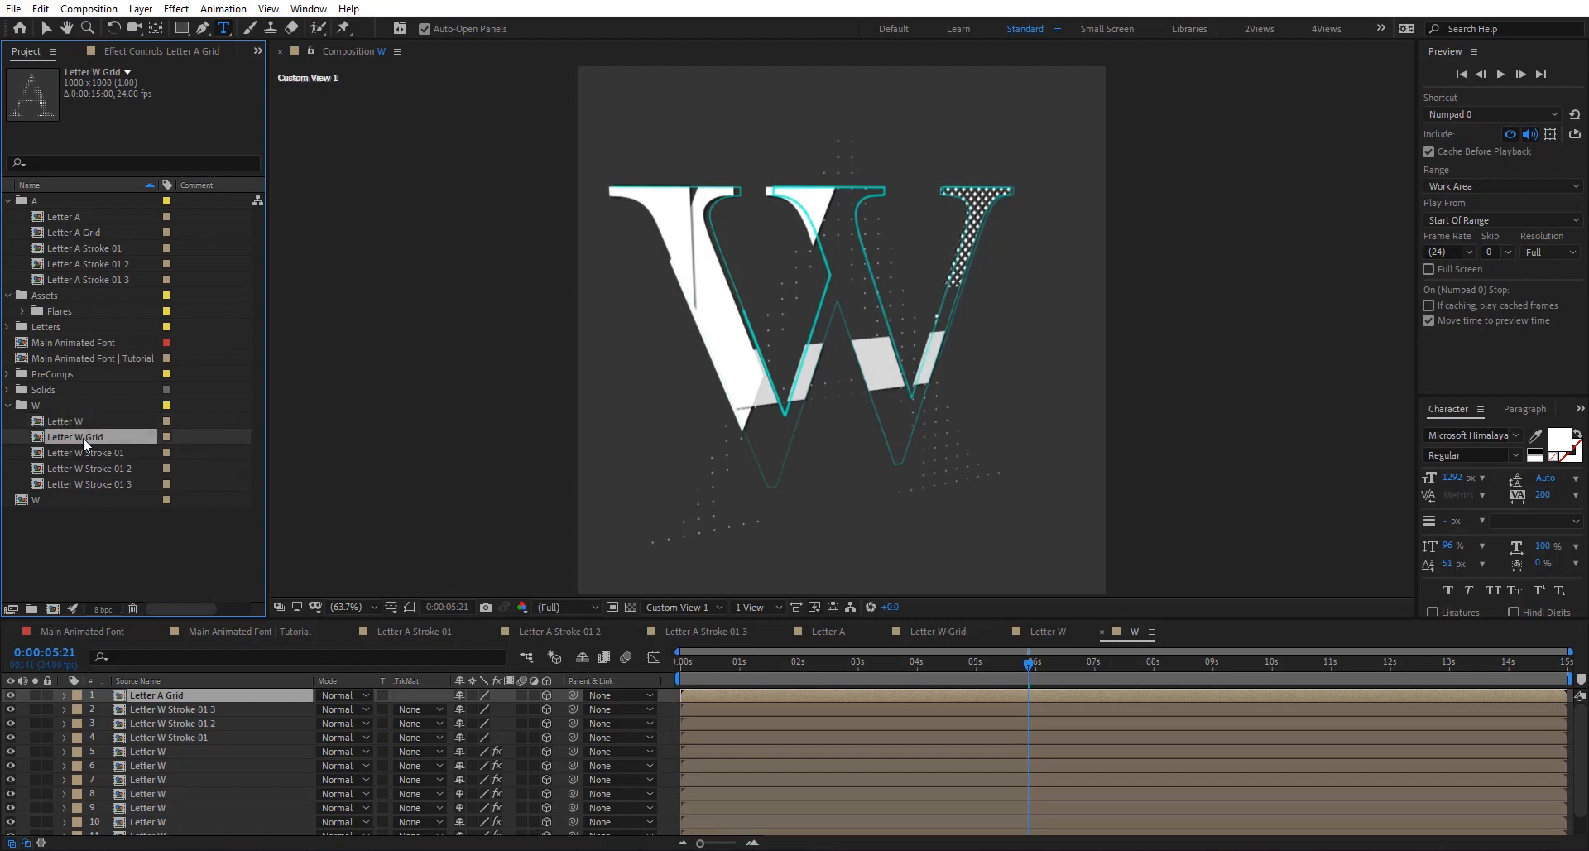
Step: Open the Letter W Grid composition, replace both Letter A layers with Letter W, and close it
double_click(83, 437)
left_click(171, 709)
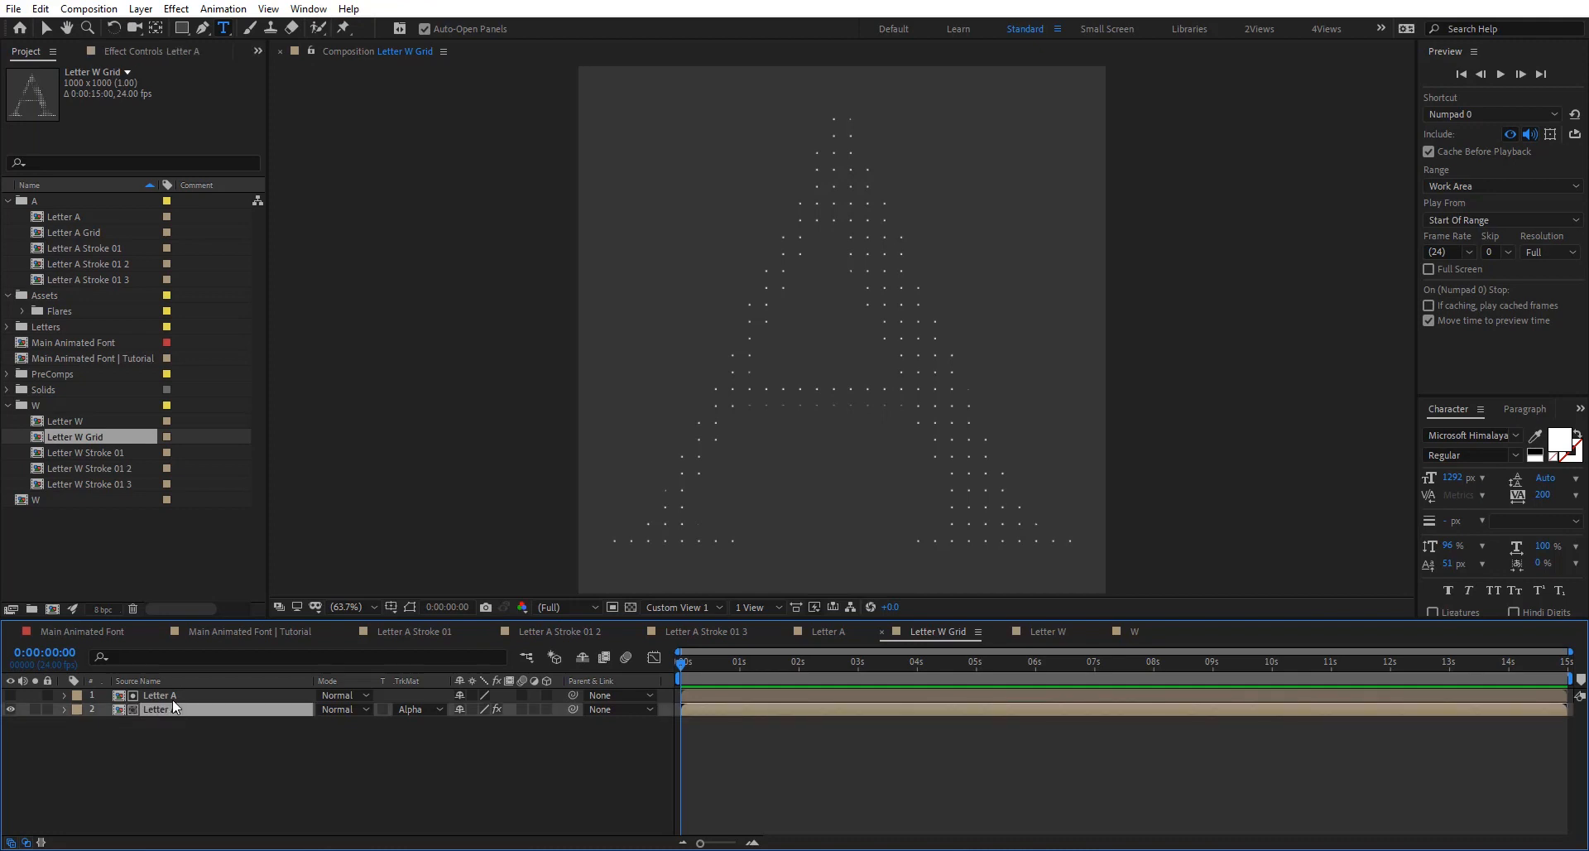
left_click(173, 699, "shift")
left_click(82, 423)
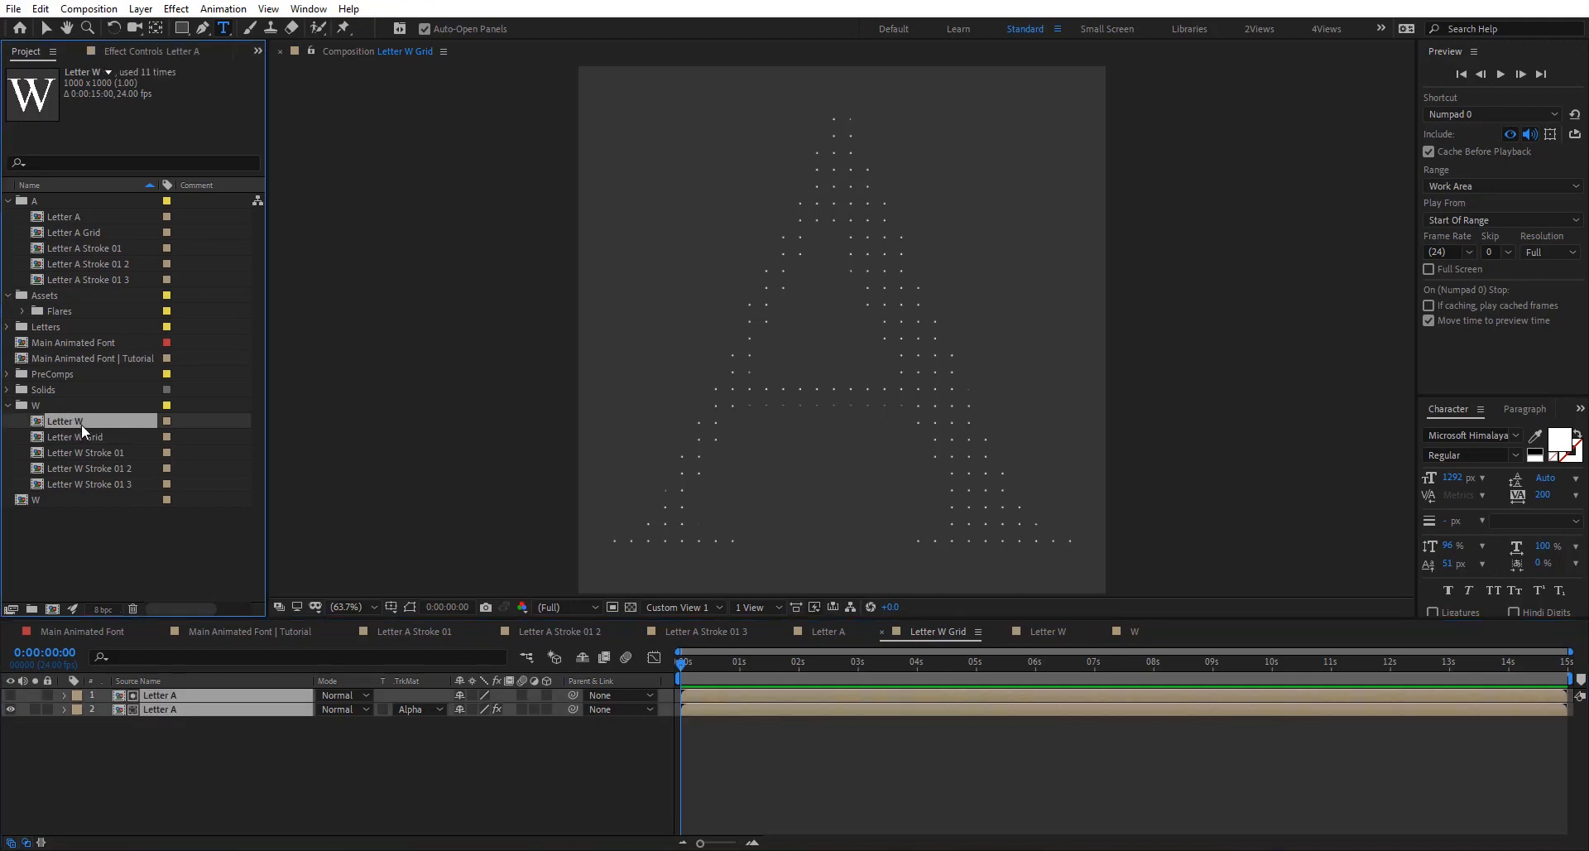
left_click_drag(82, 428, 159, 702)
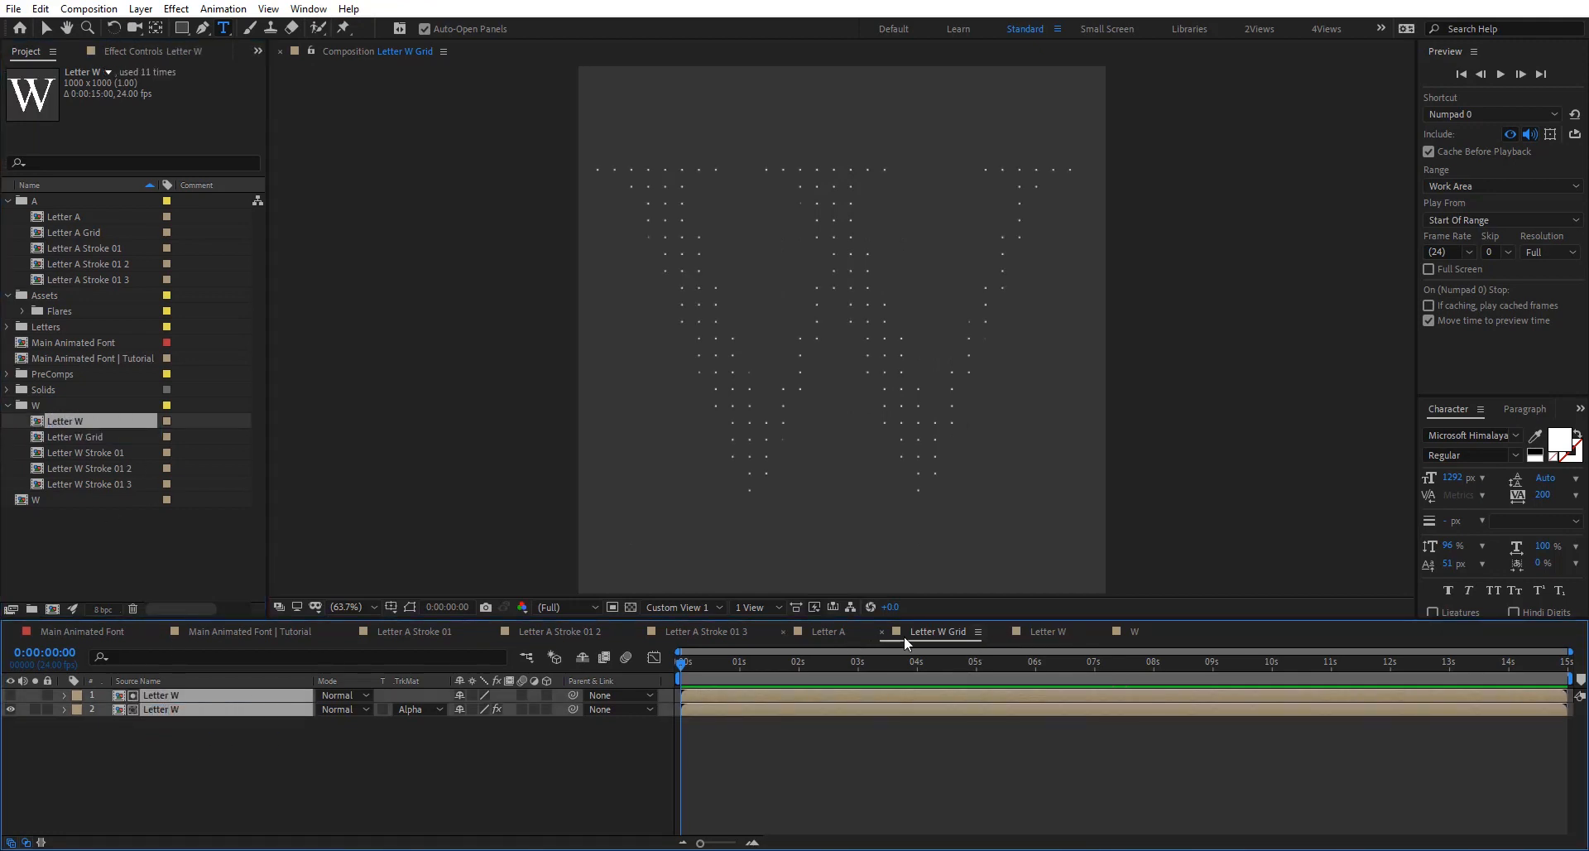
left_click(884, 631)
Step: In the W composition, replace the Letter A Grid layer with Letter W Grid and scrub through the animation to check it
left_click(1014, 631)
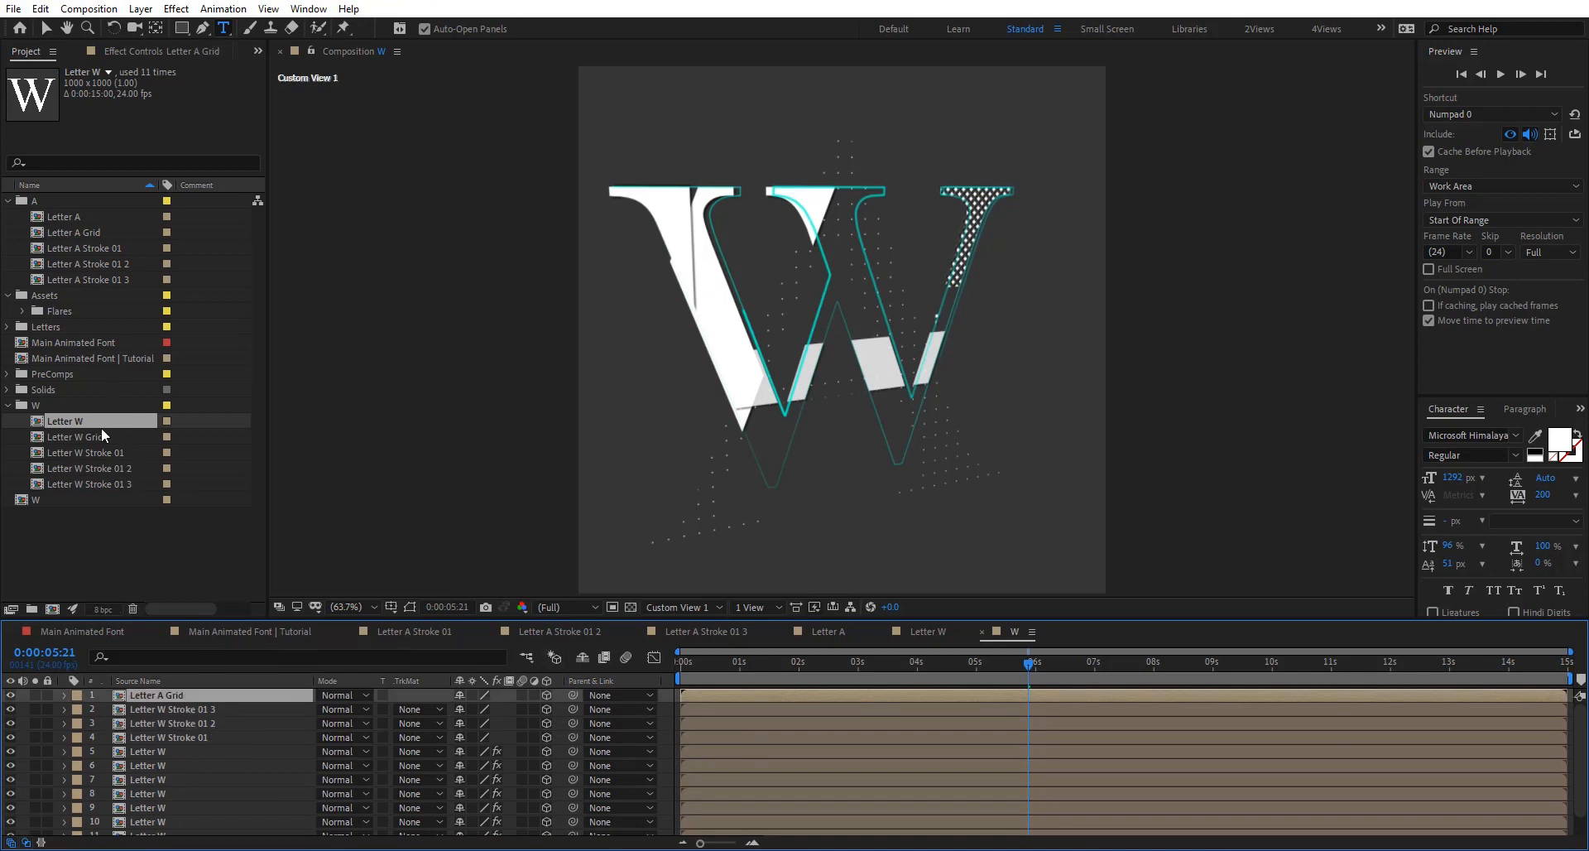
left_click_drag(101, 439, 225, 695)
left_click_drag(1029, 677, 1451, 674)
key("c")
left_click_drag(879, 363, 713, 370)
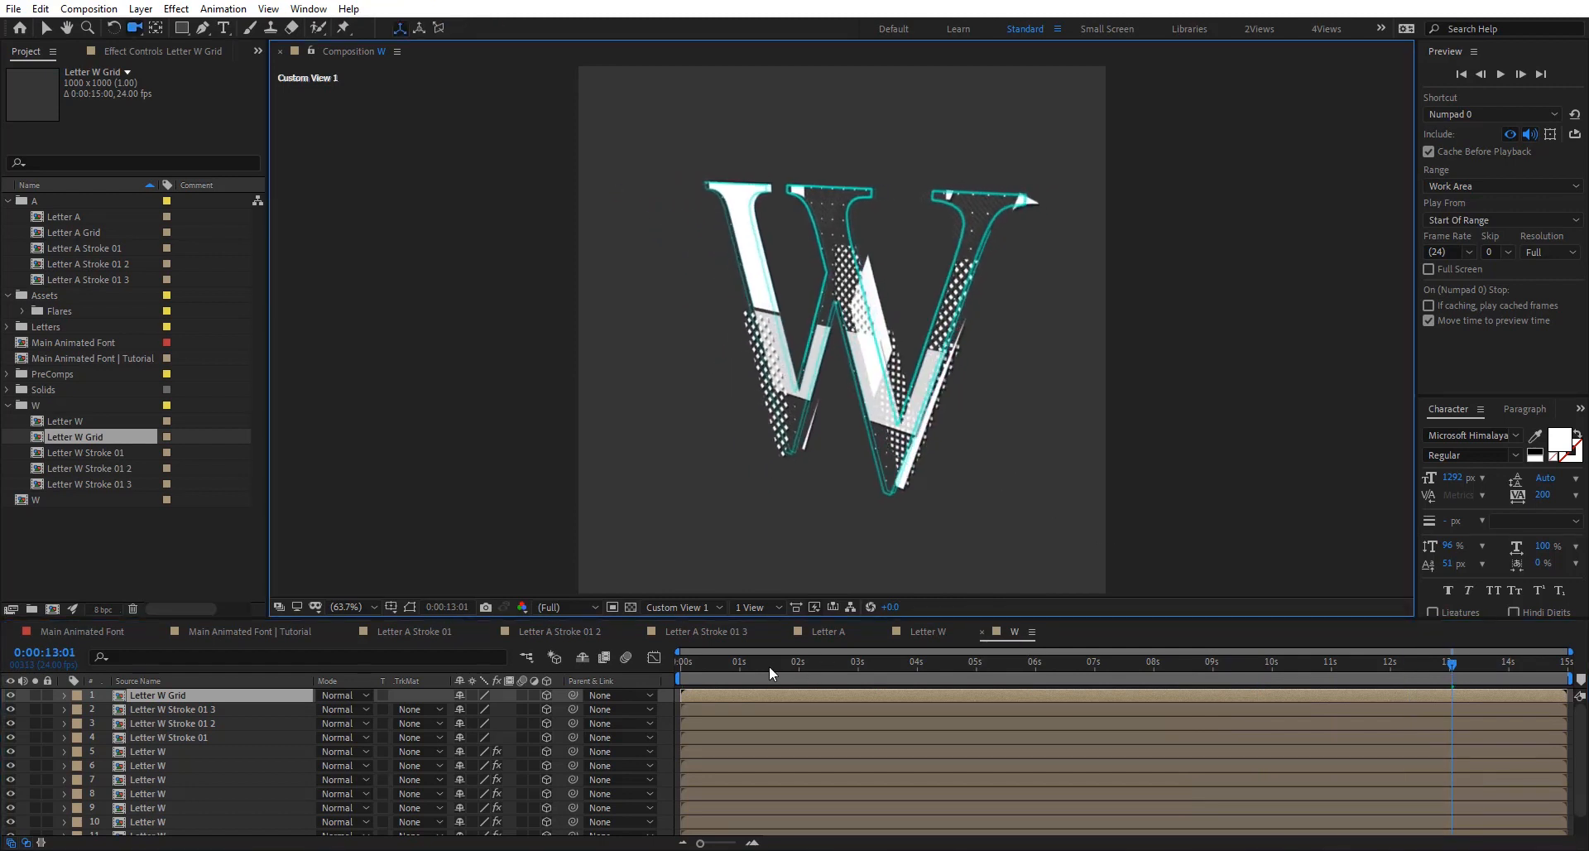
left_click_drag(703, 664, 786, 674)
Step: Open Main Animated Font and its nested Animated Font composition, and scrub through the word animation to examine the finished example
left_click(124, 635)
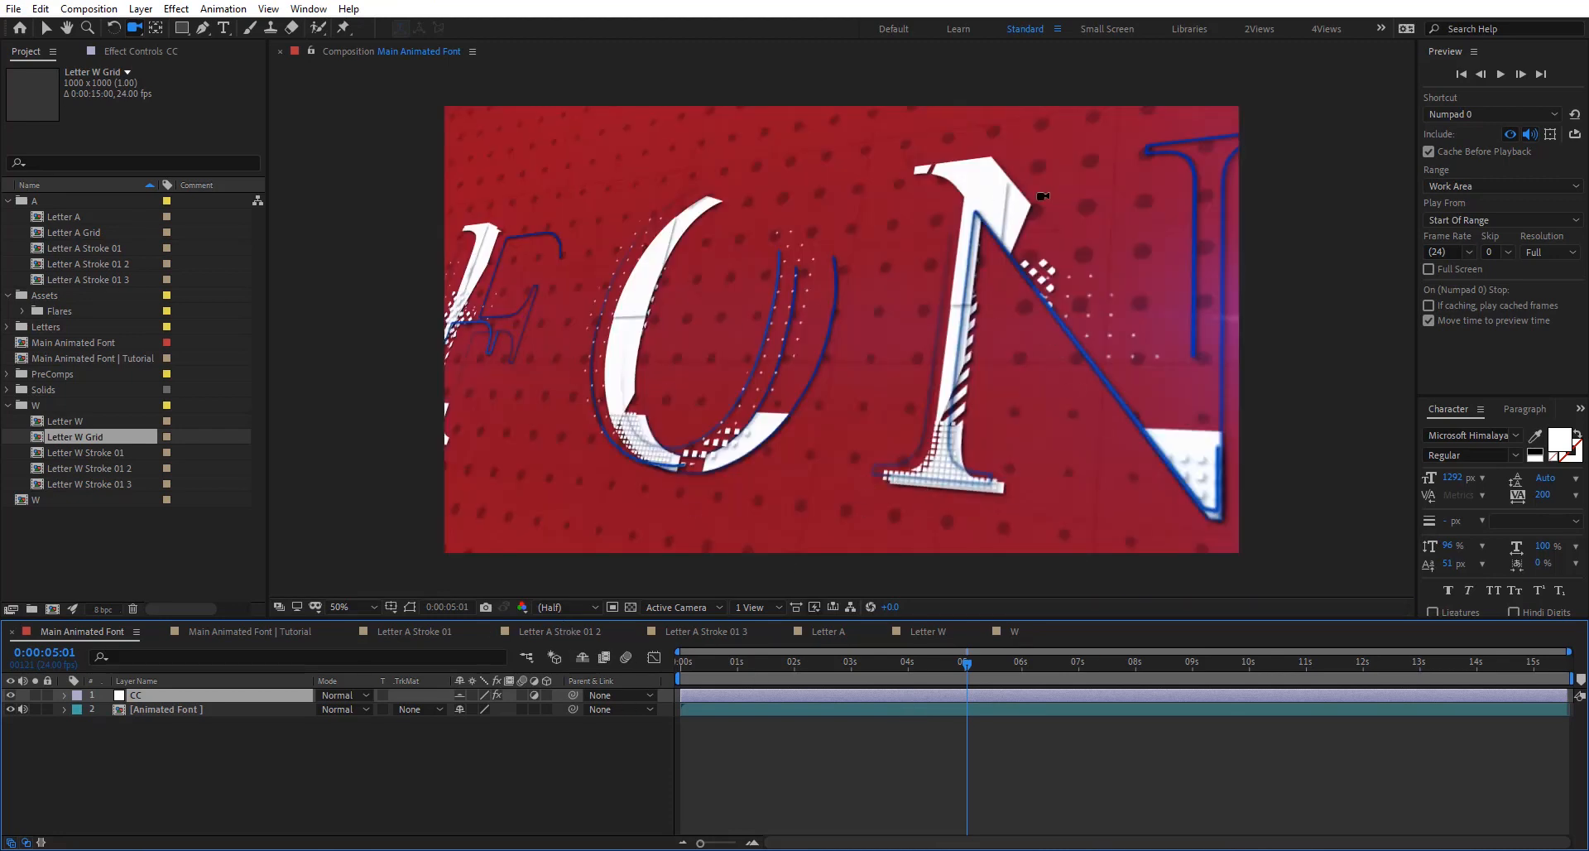
double_click(210, 705)
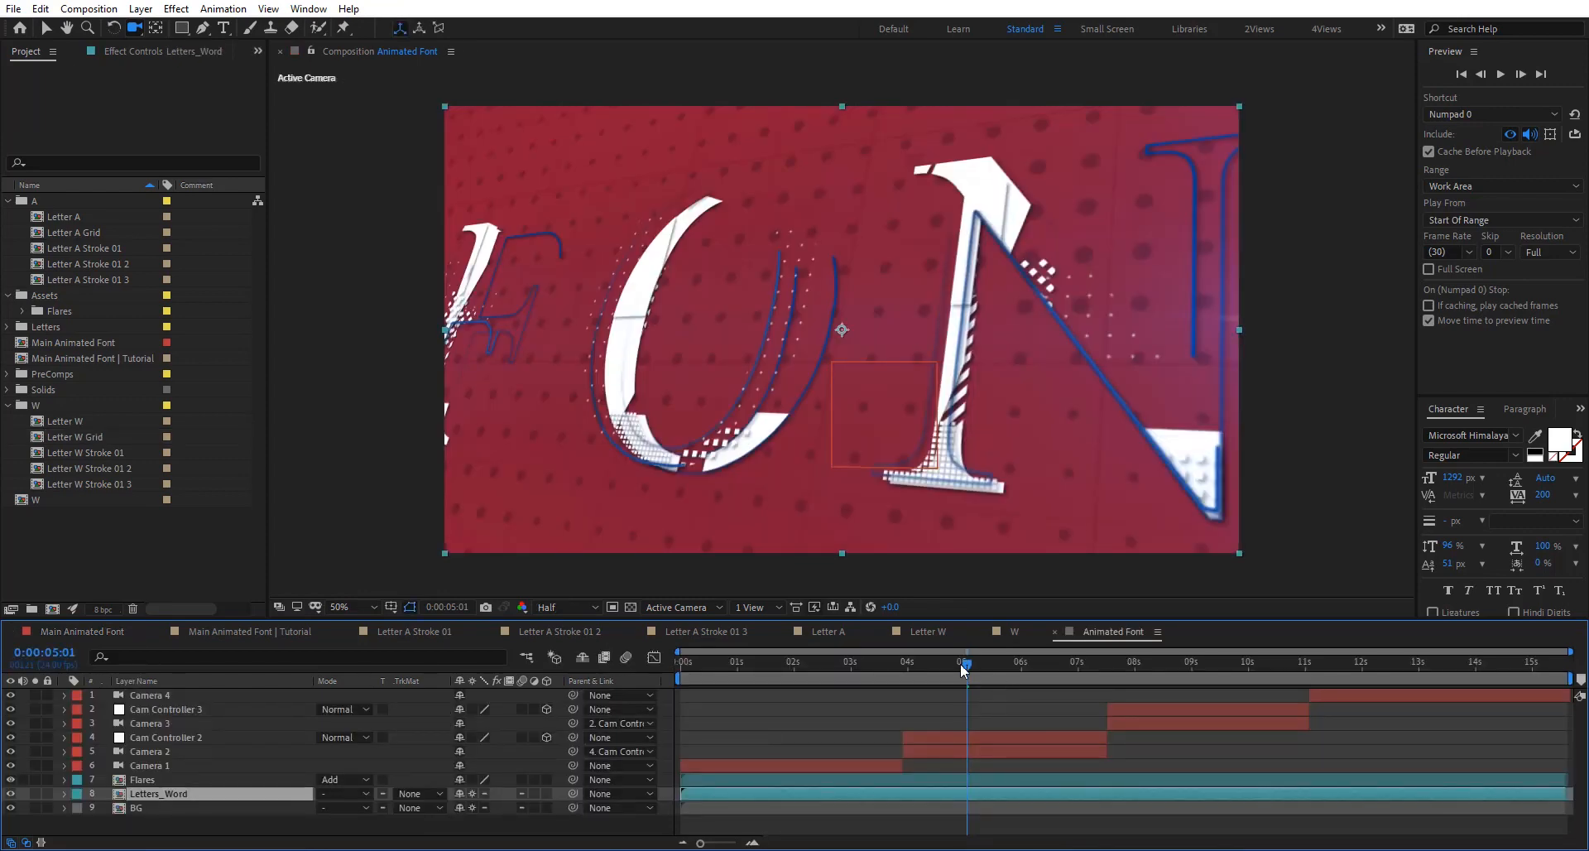
left_click_drag(965, 671, 1241, 675)
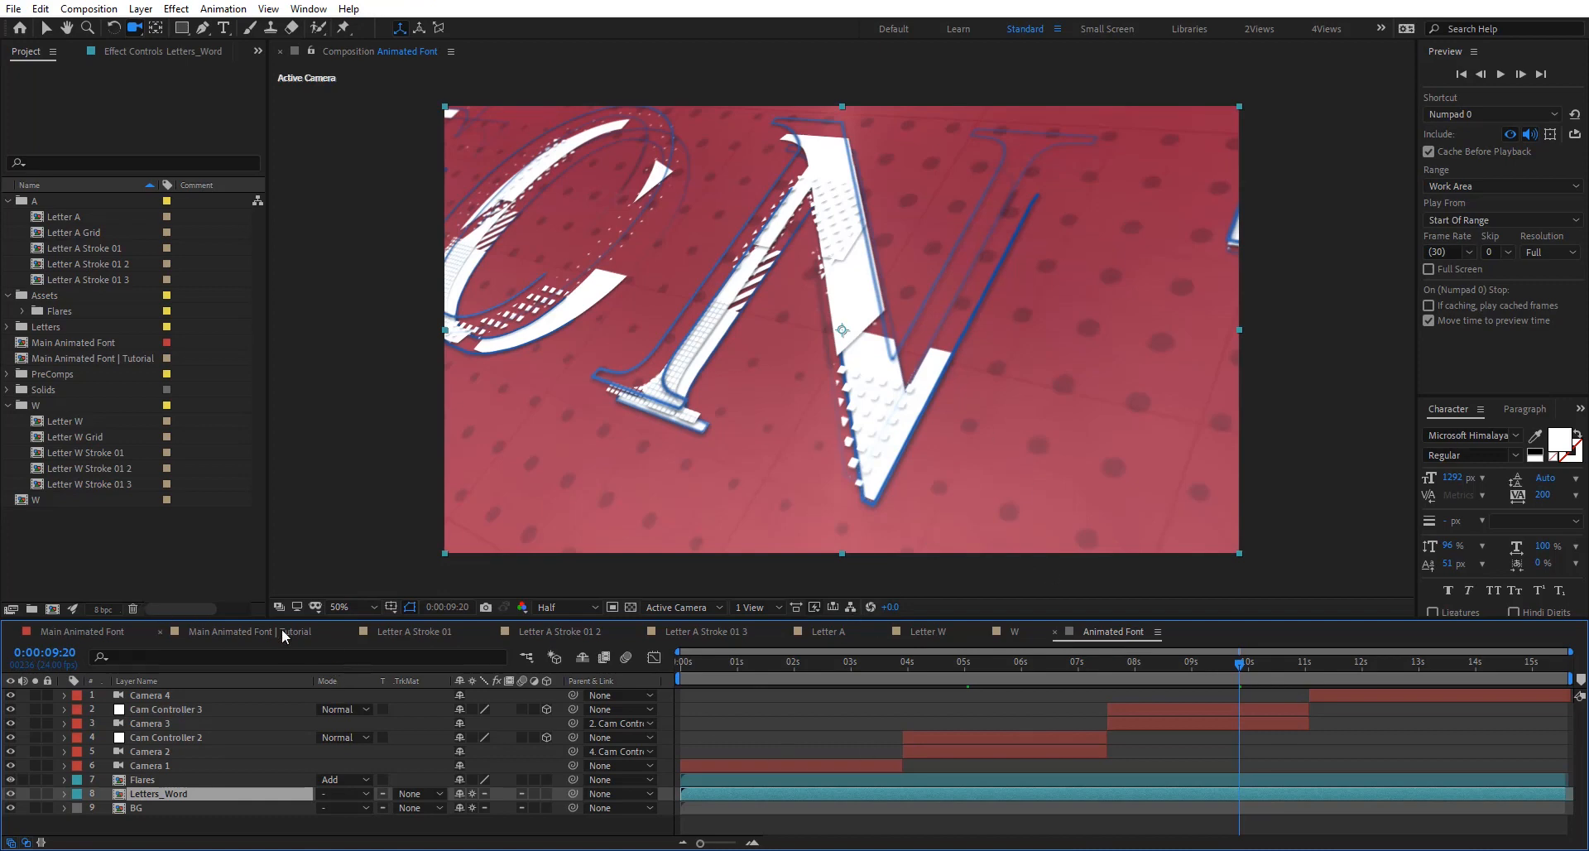
Step: Create a new composition, Comp 1, with the HDTV 1080 24 preset
key("ctrl+n")
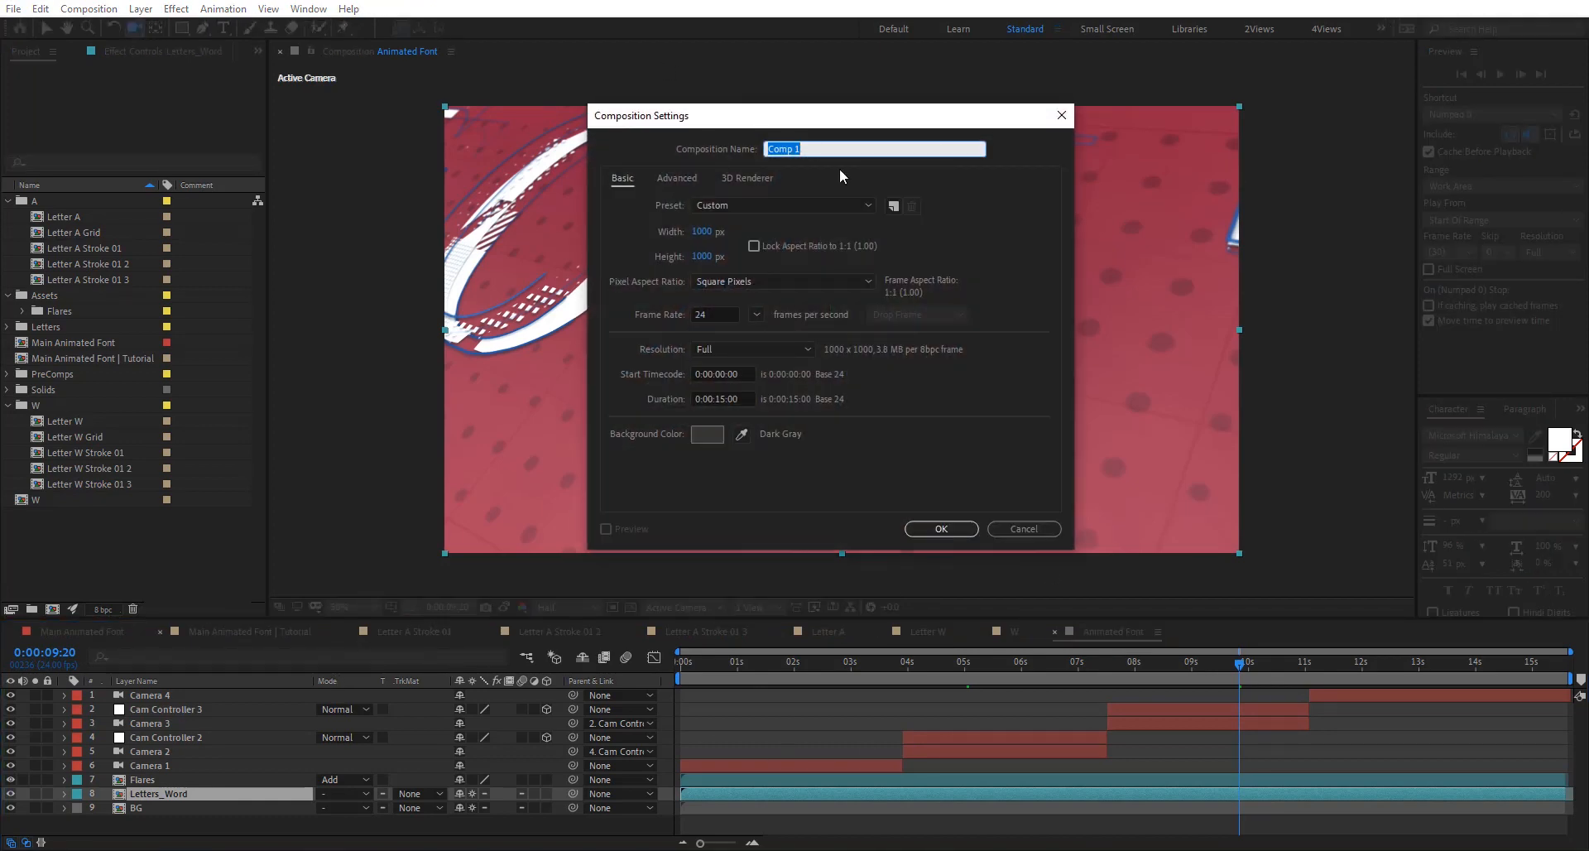
left_click(742, 206)
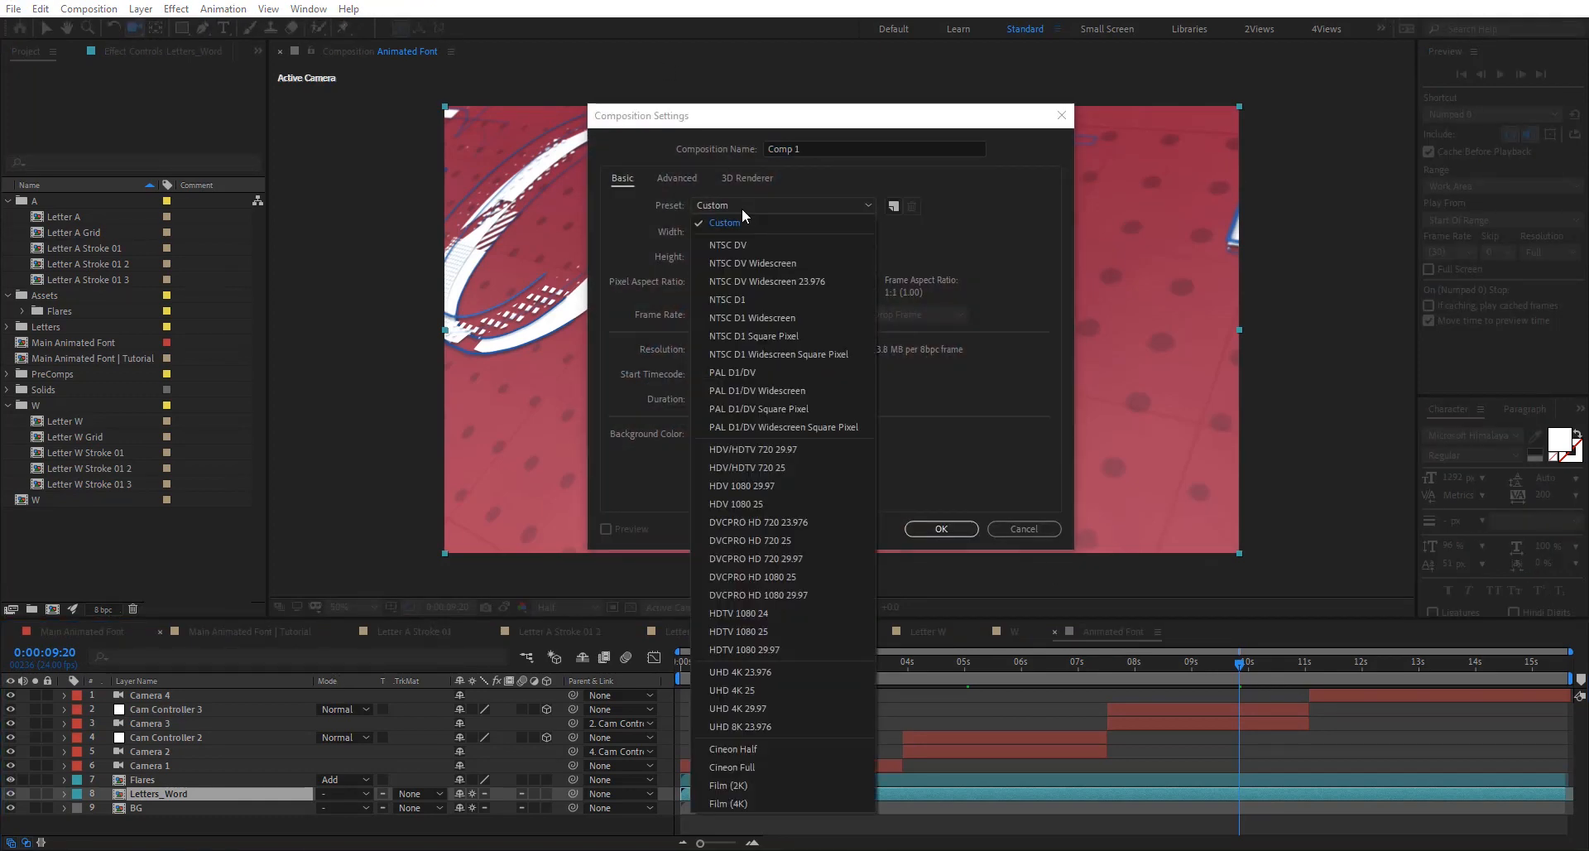
left_click(802, 614)
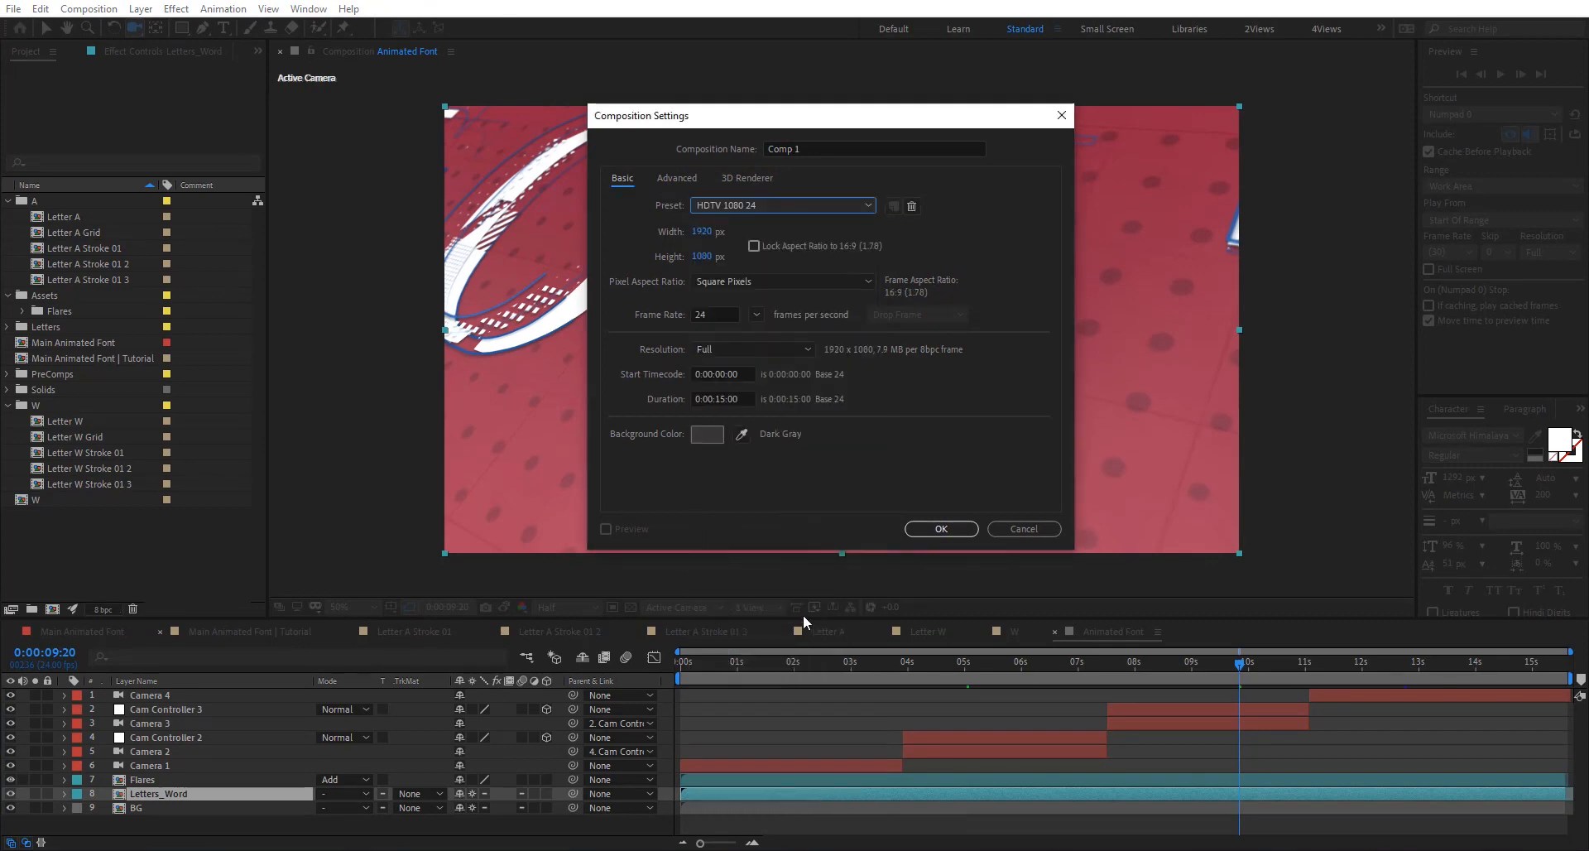
left_click(941, 530)
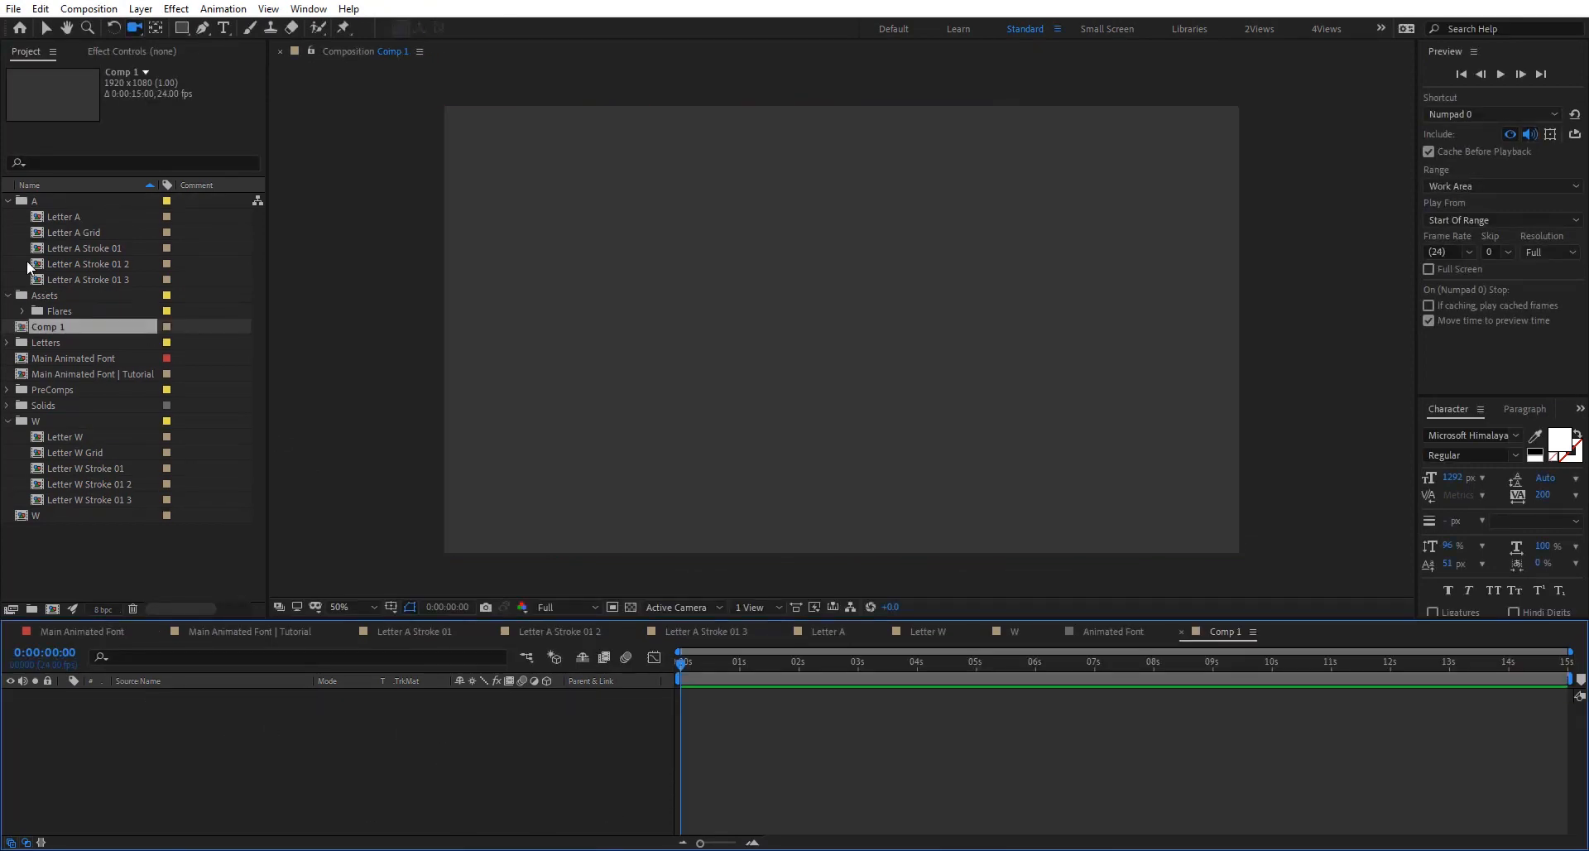
left_click(75, 217)
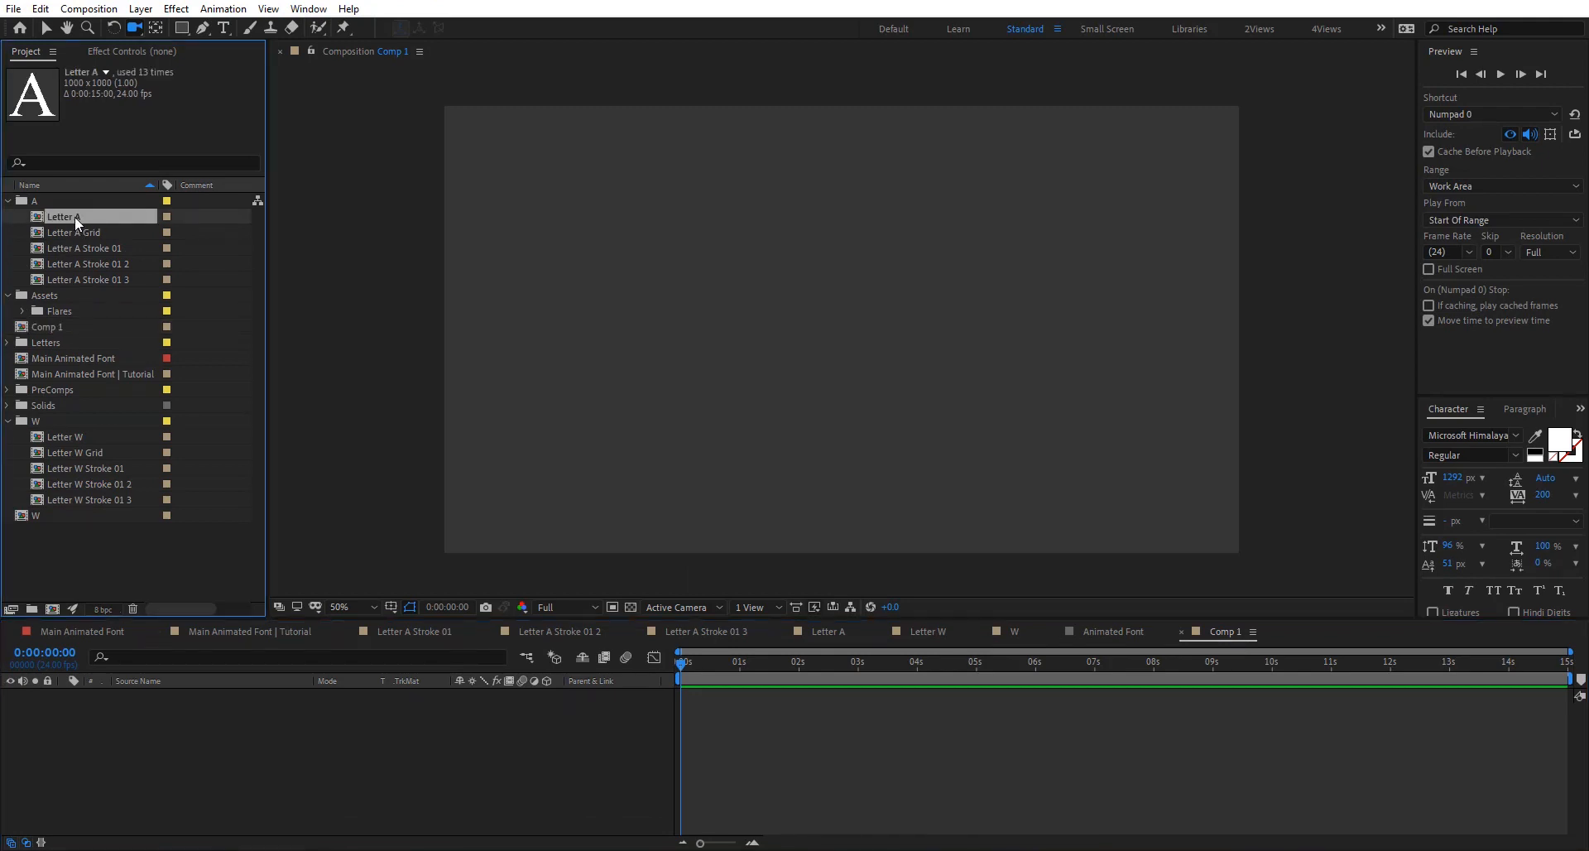
left_click_drag(91, 216, 364, 733)
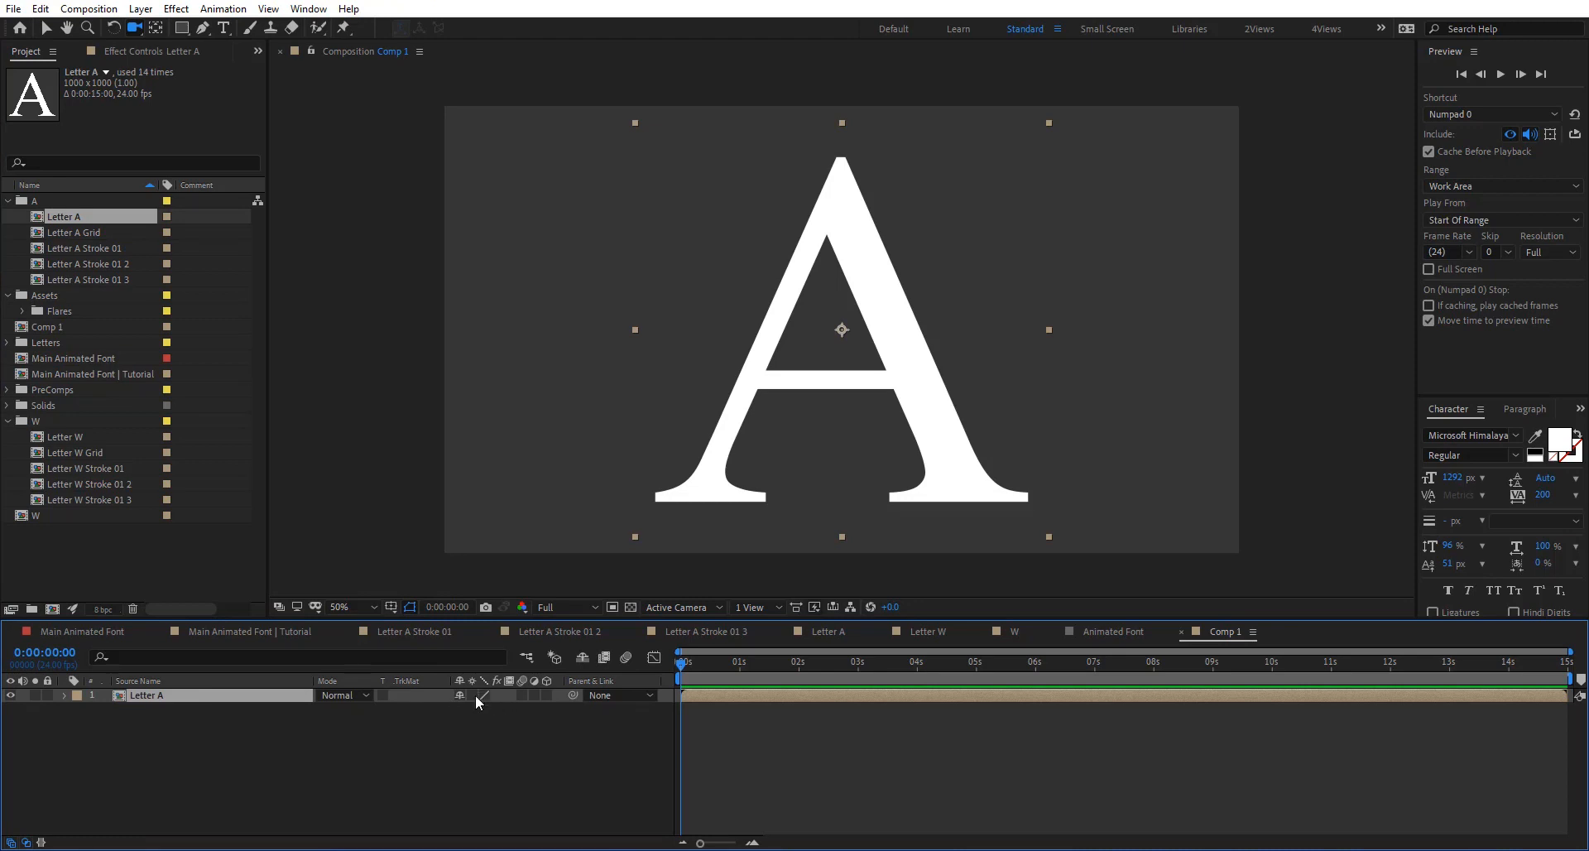
key("ctrl+z")
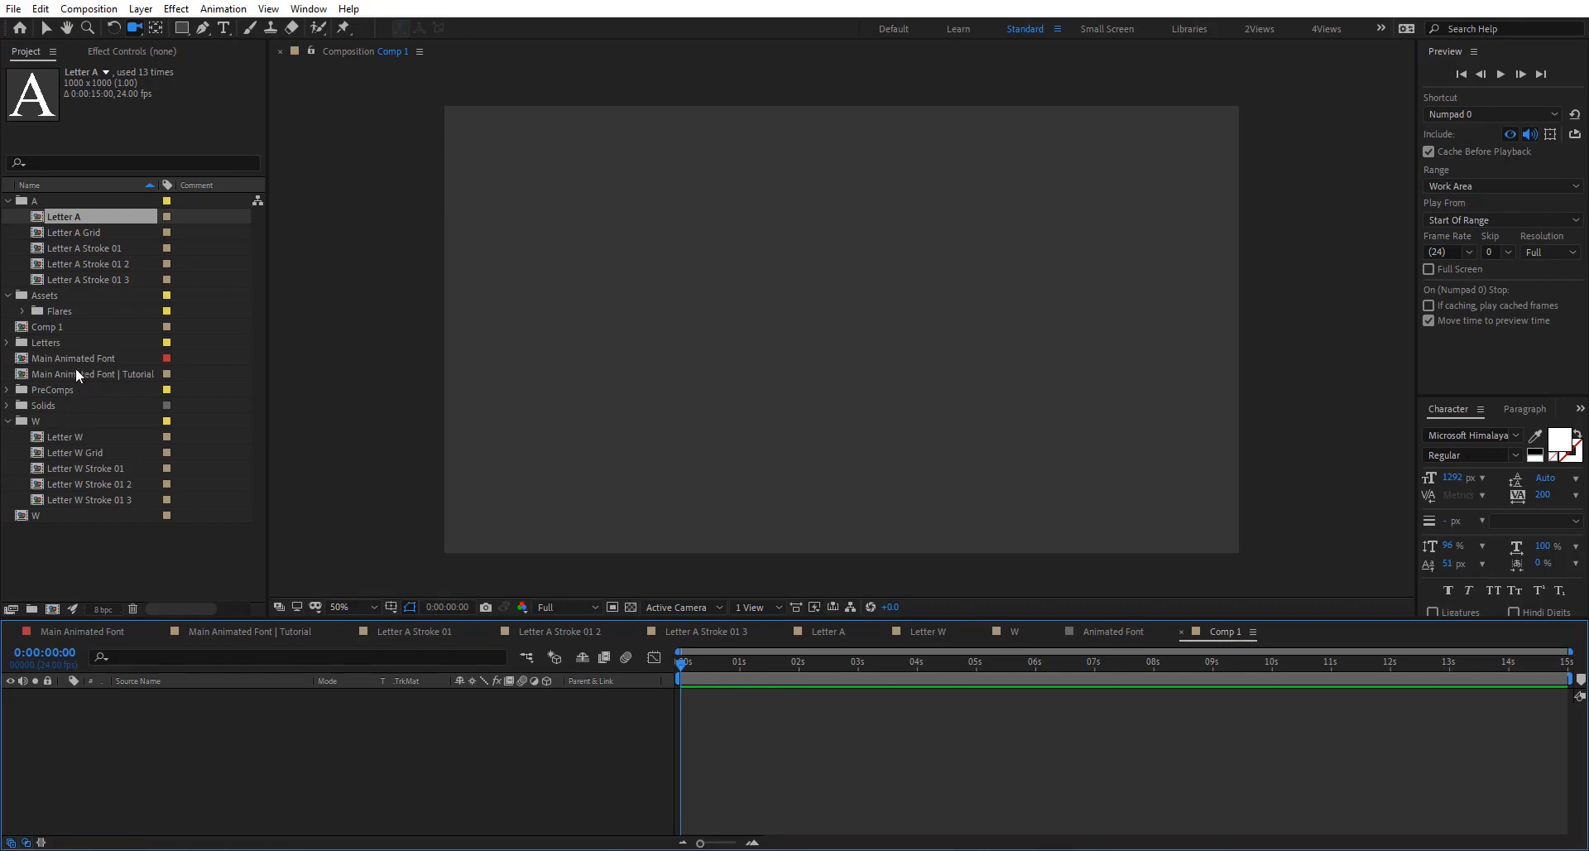
Step: Add the Main Animated Font | Tutorial and W compositions to Comp 1 as layers, with the current time at 0:00:06:21
left_click_drag(77, 374, 215, 747)
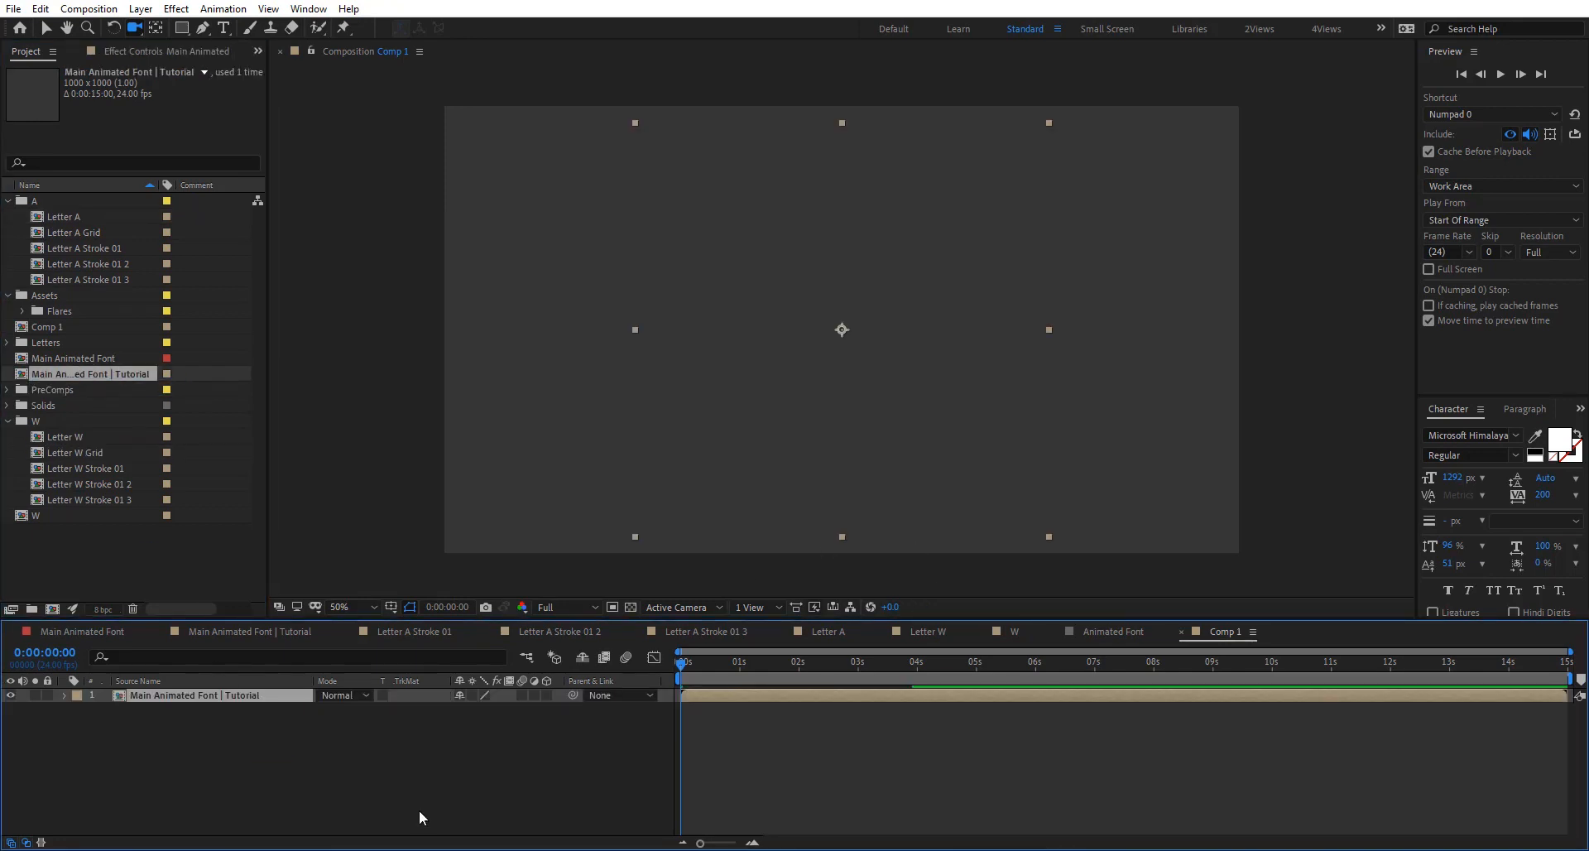
left_click_drag(737, 674, 1086, 668)
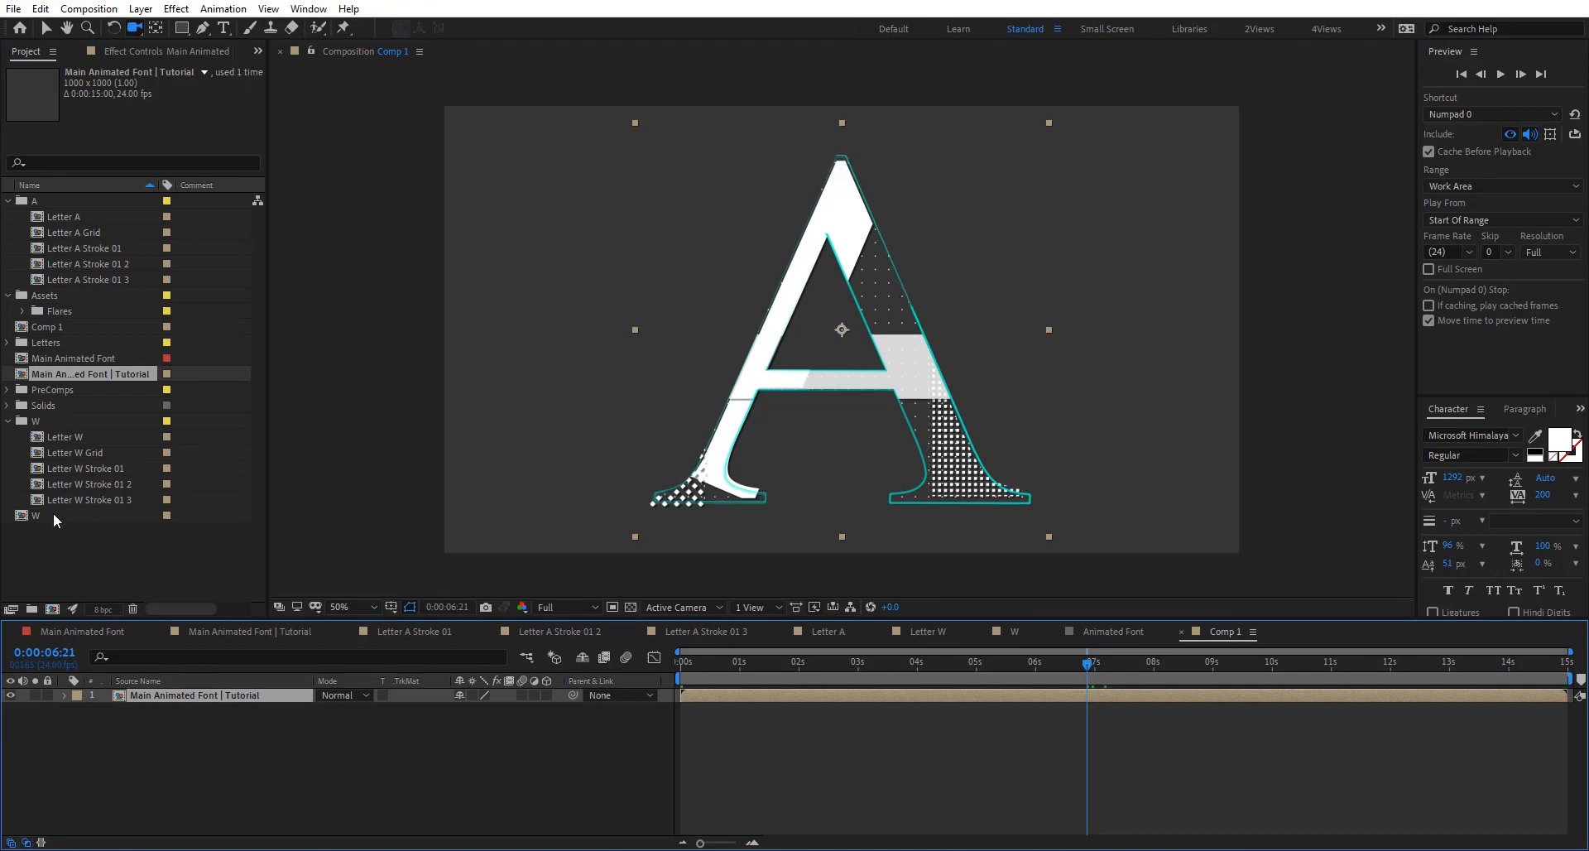
left_click_drag(53, 514, 213, 749)
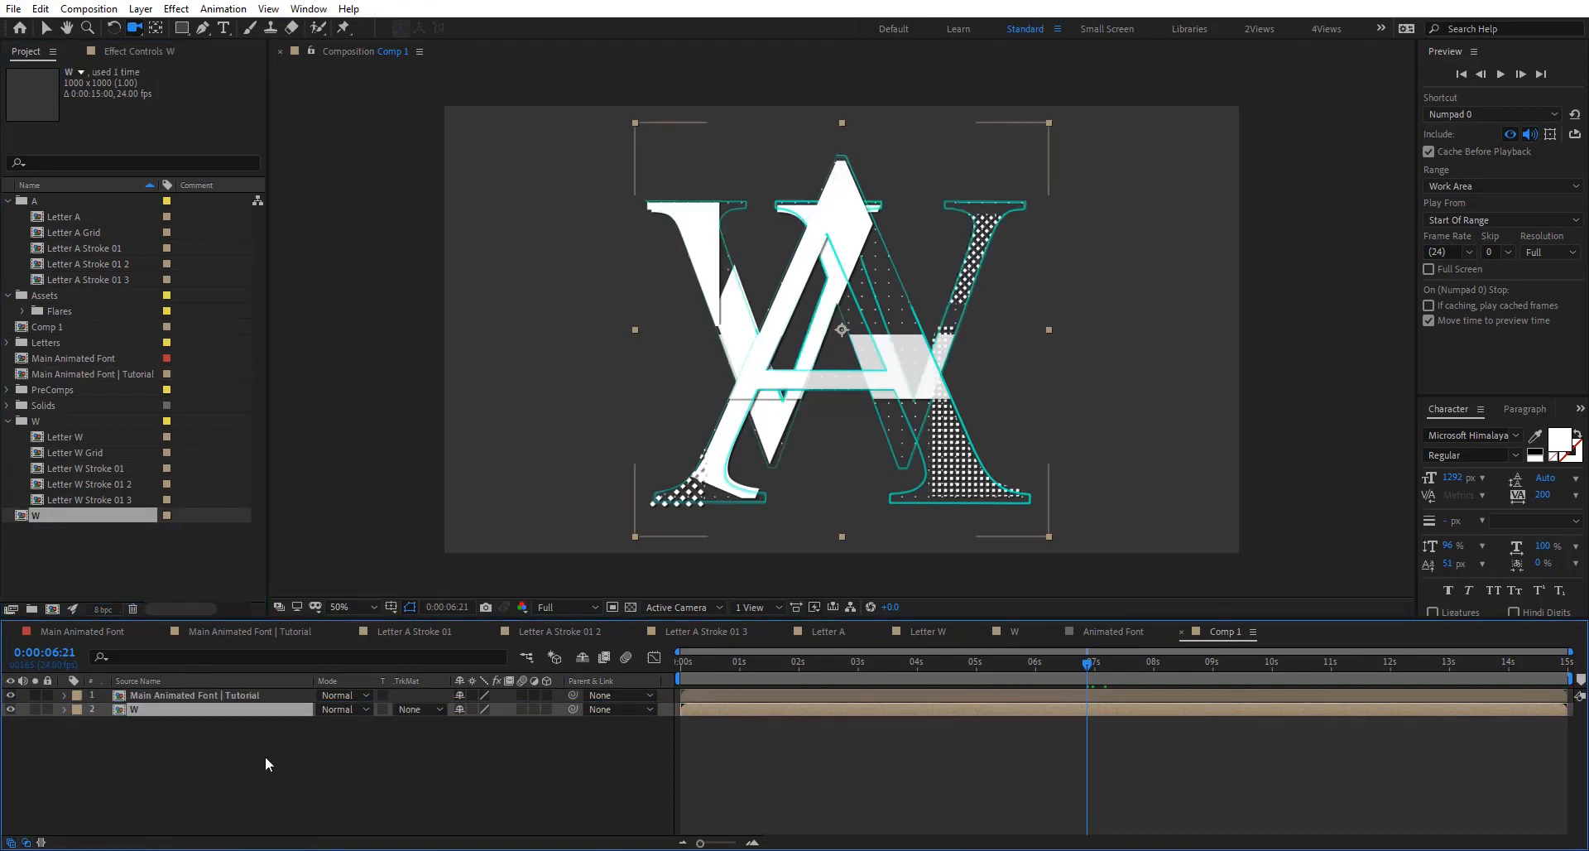
Step: Move the A and W layers apart so both letters sit side by side within the Comp 1 frame
key("v")
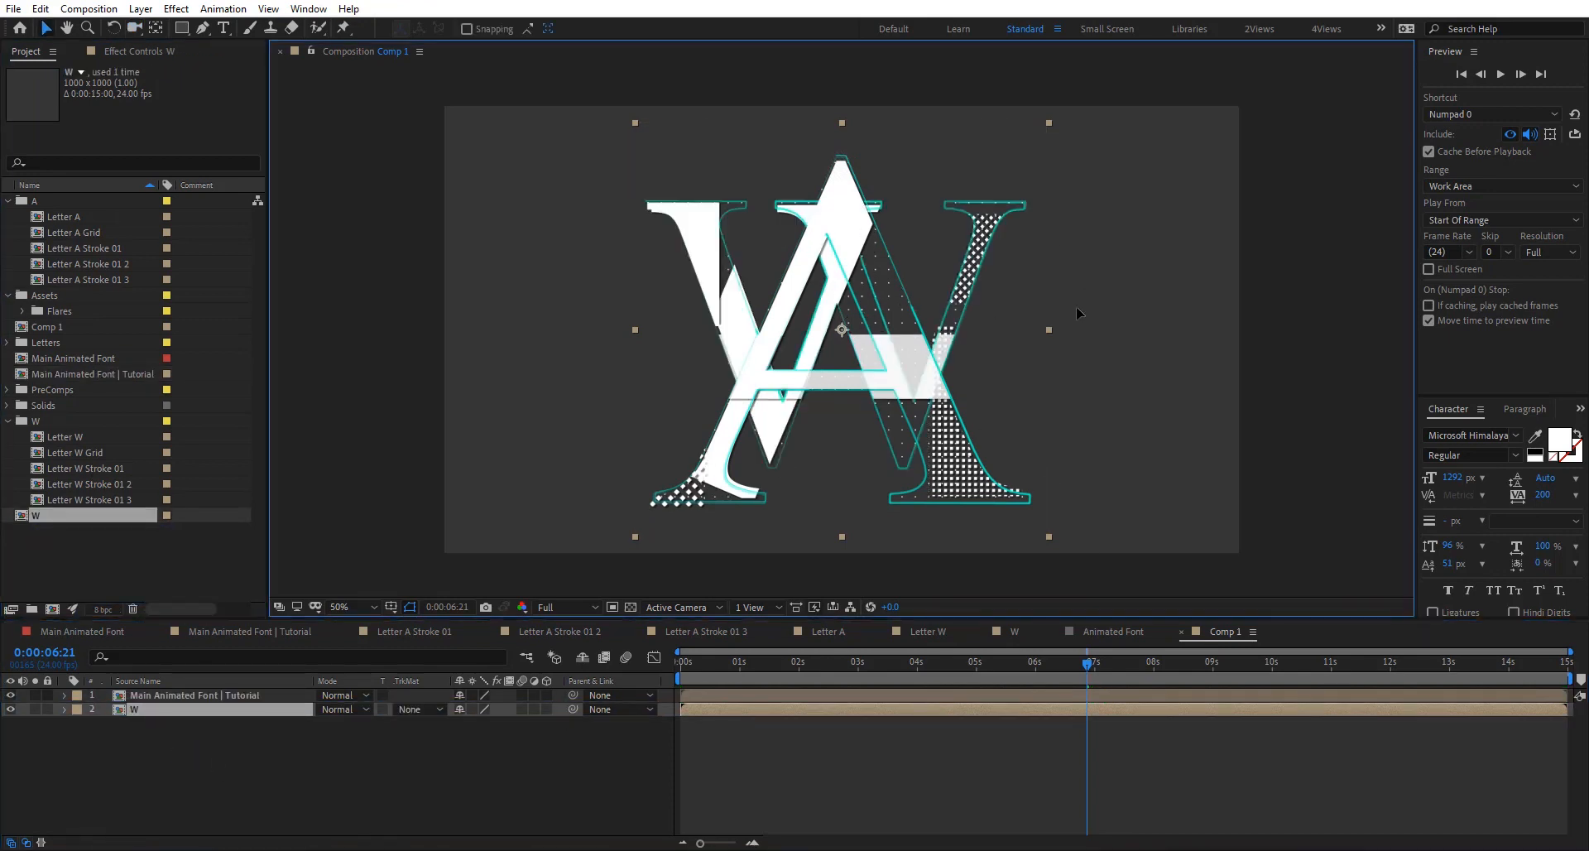
left_click_drag(828, 321, 1126, 316)
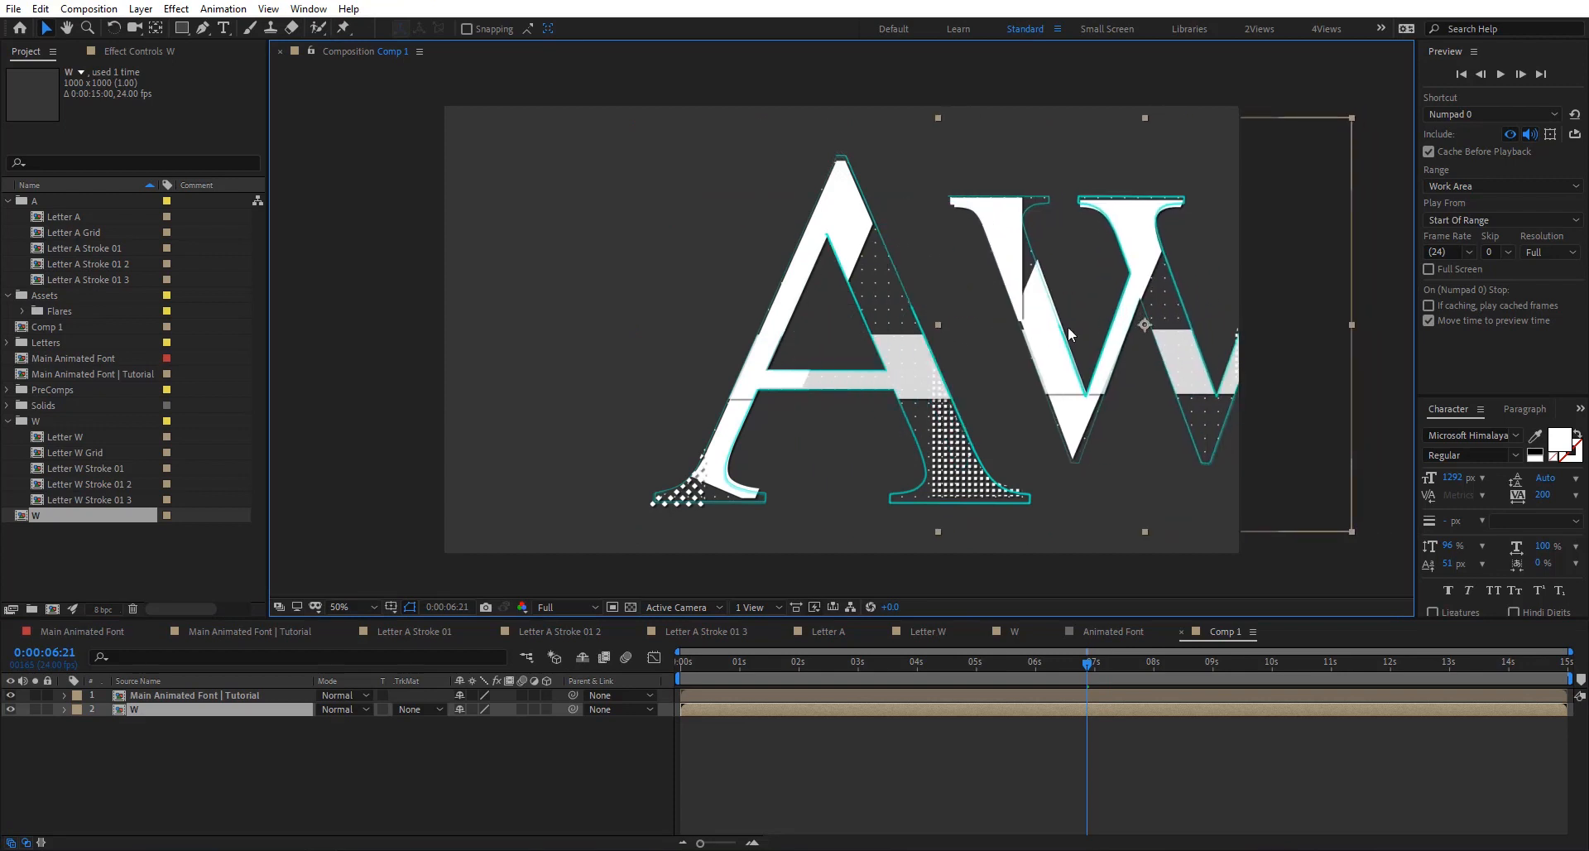
left_click(241, 695)
left_click_drag(926, 438, 739, 438)
left_click_drag(948, 444, 627, 439)
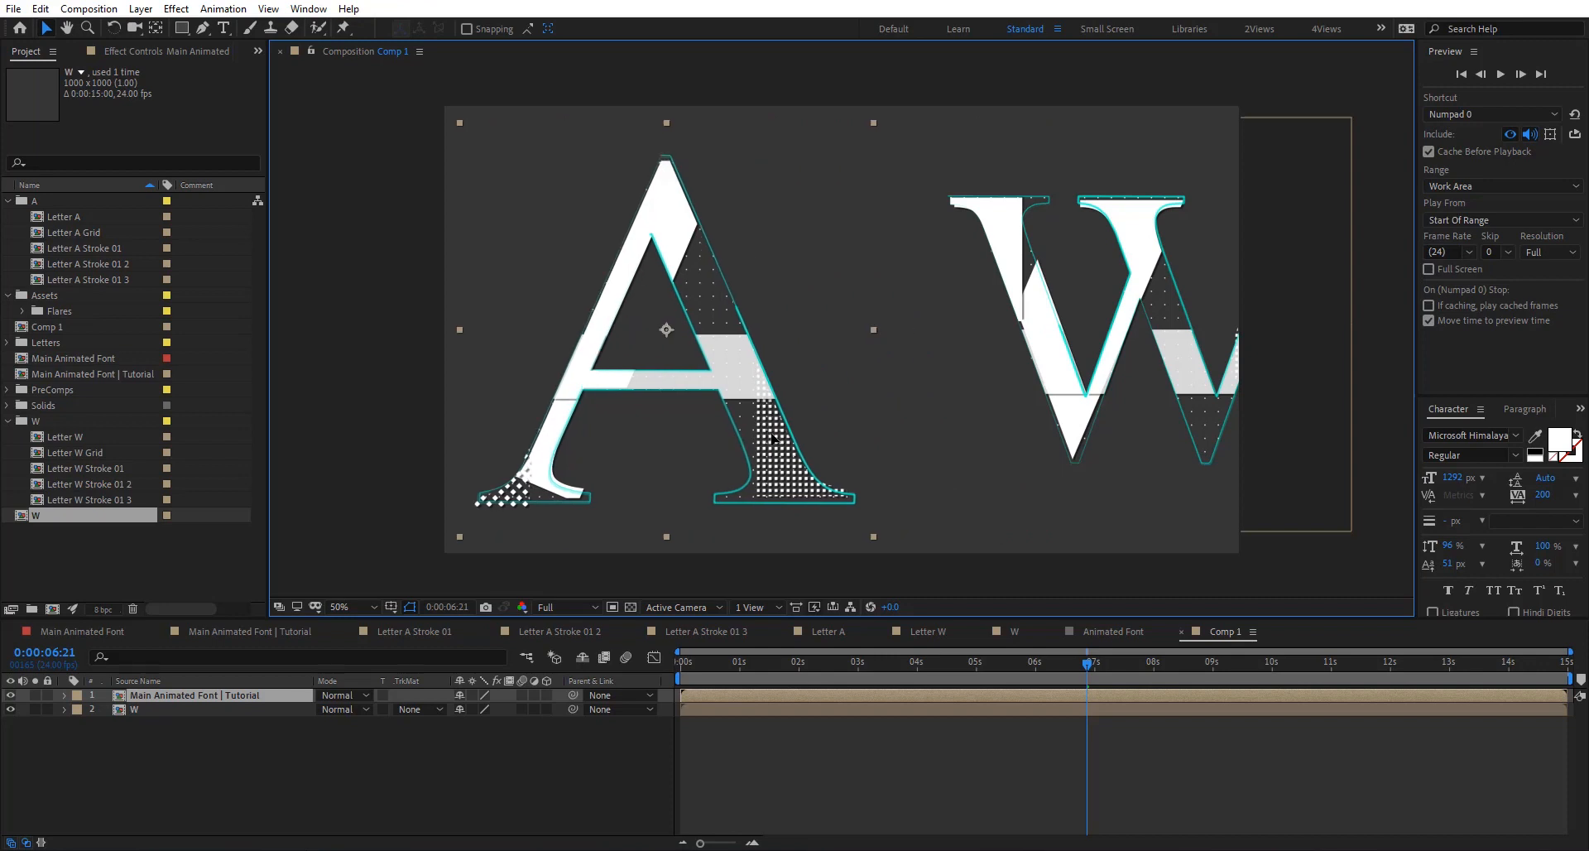
left_click(1126, 371)
left_click_drag(1055, 379, 837, 389)
Step: Scale the Main Animated Font | Tutorial and W layers down together to 66%
left_click(275, 695, "shift")
key("s")
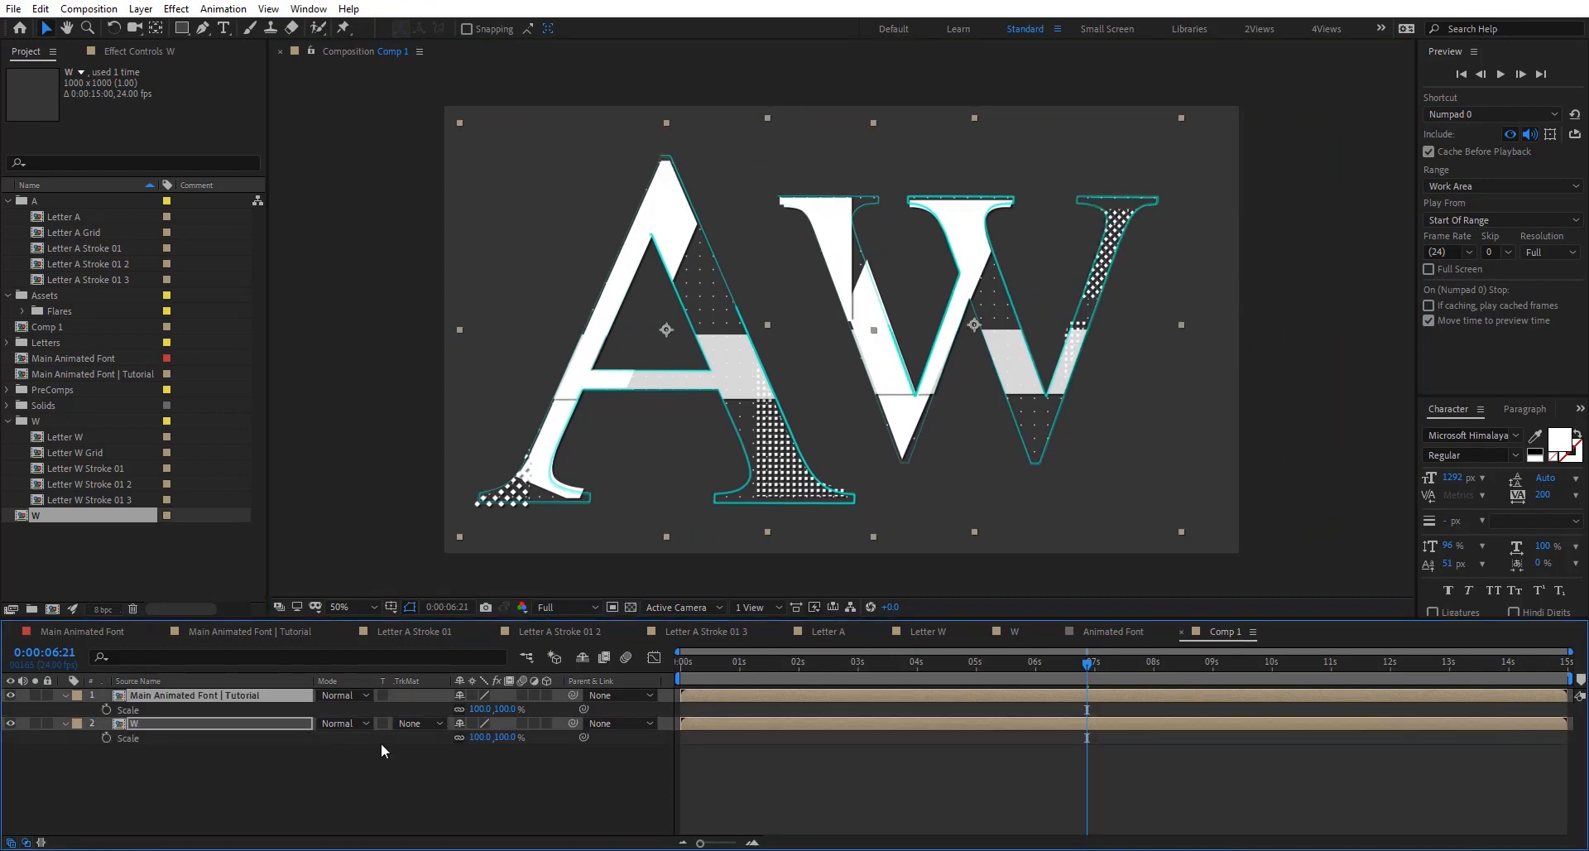
left_click_drag(474, 710, 440, 705)
left_click(911, 759)
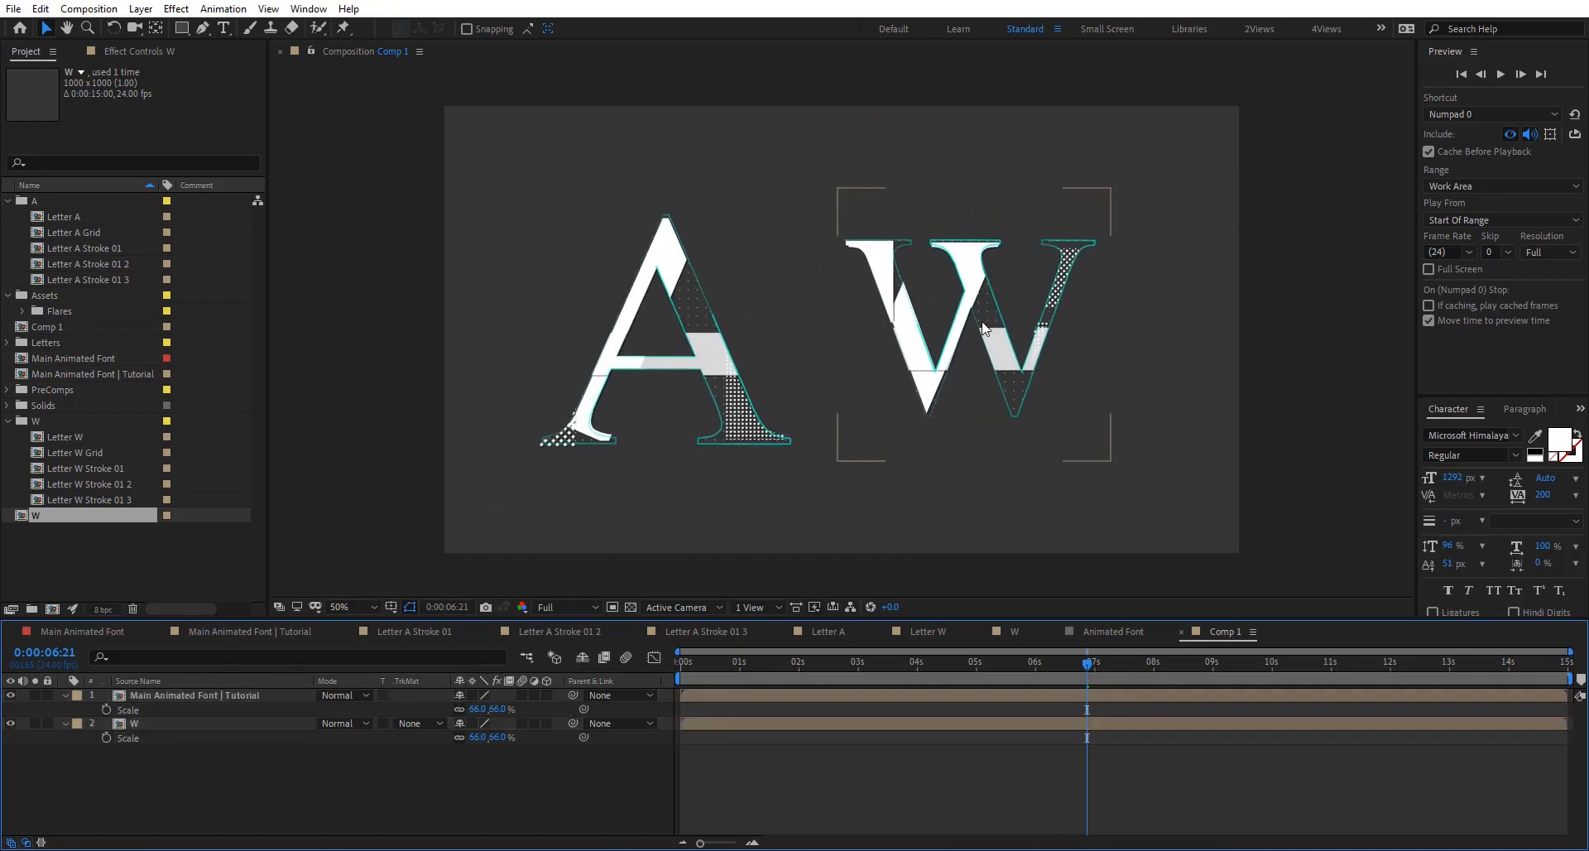
Step: Move the W and Main Animated Font | Tutorial layers closer together so the two letters nearly touch
left_click_drag(952, 327, 866, 326)
left_click(718, 380)
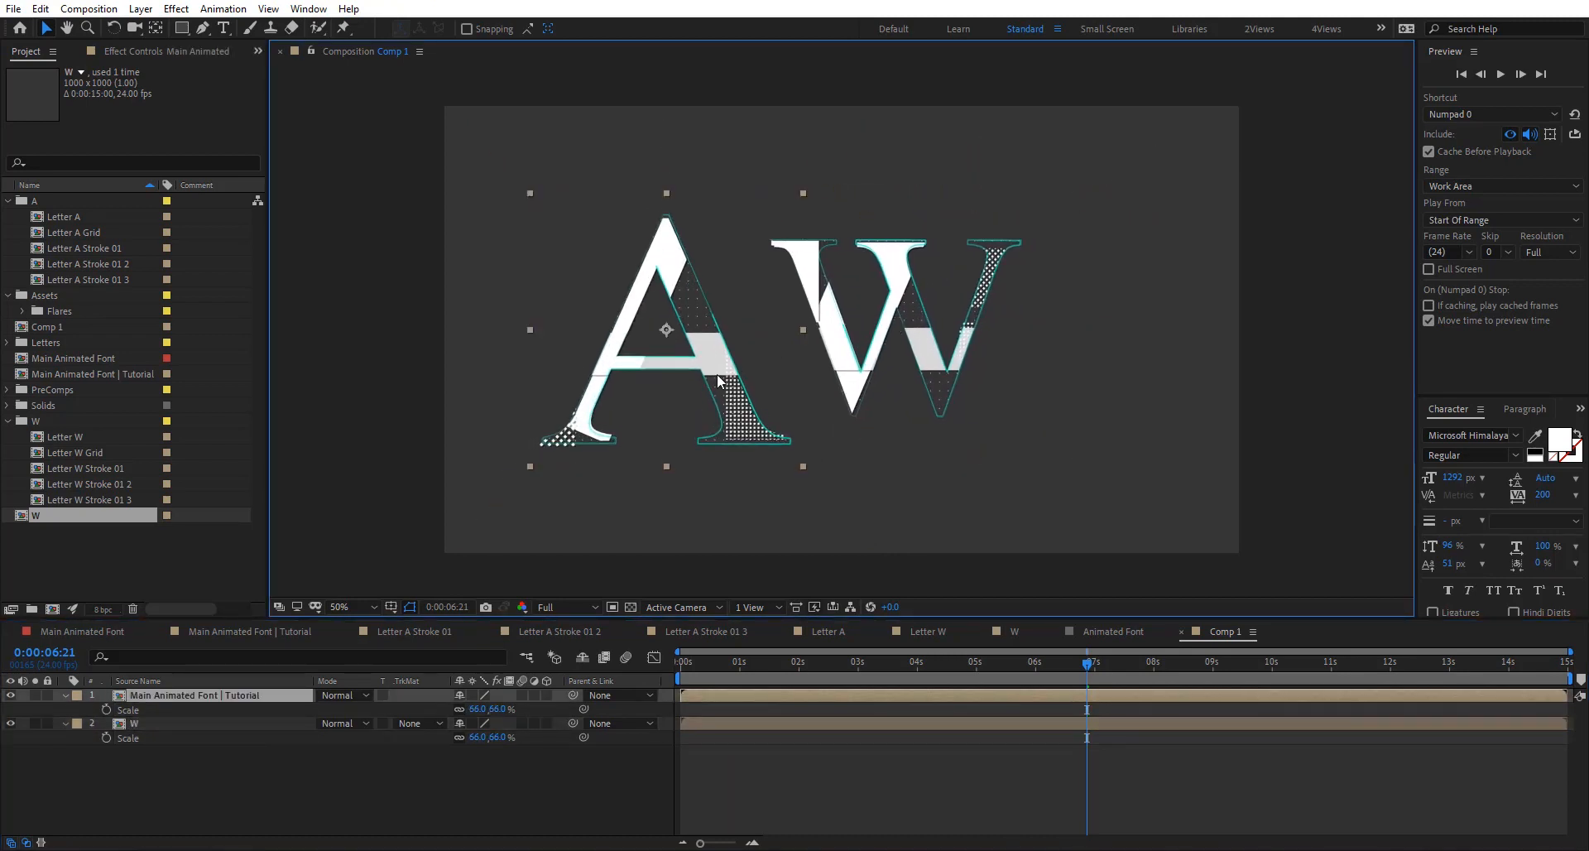
left_click_drag(734, 385, 775, 385)
Step: Add a two-node 50mm camera, Camera 1, to Comp 1 and try orbiting it around the letters
right_click(359, 800)
mouse_move(496, 609)
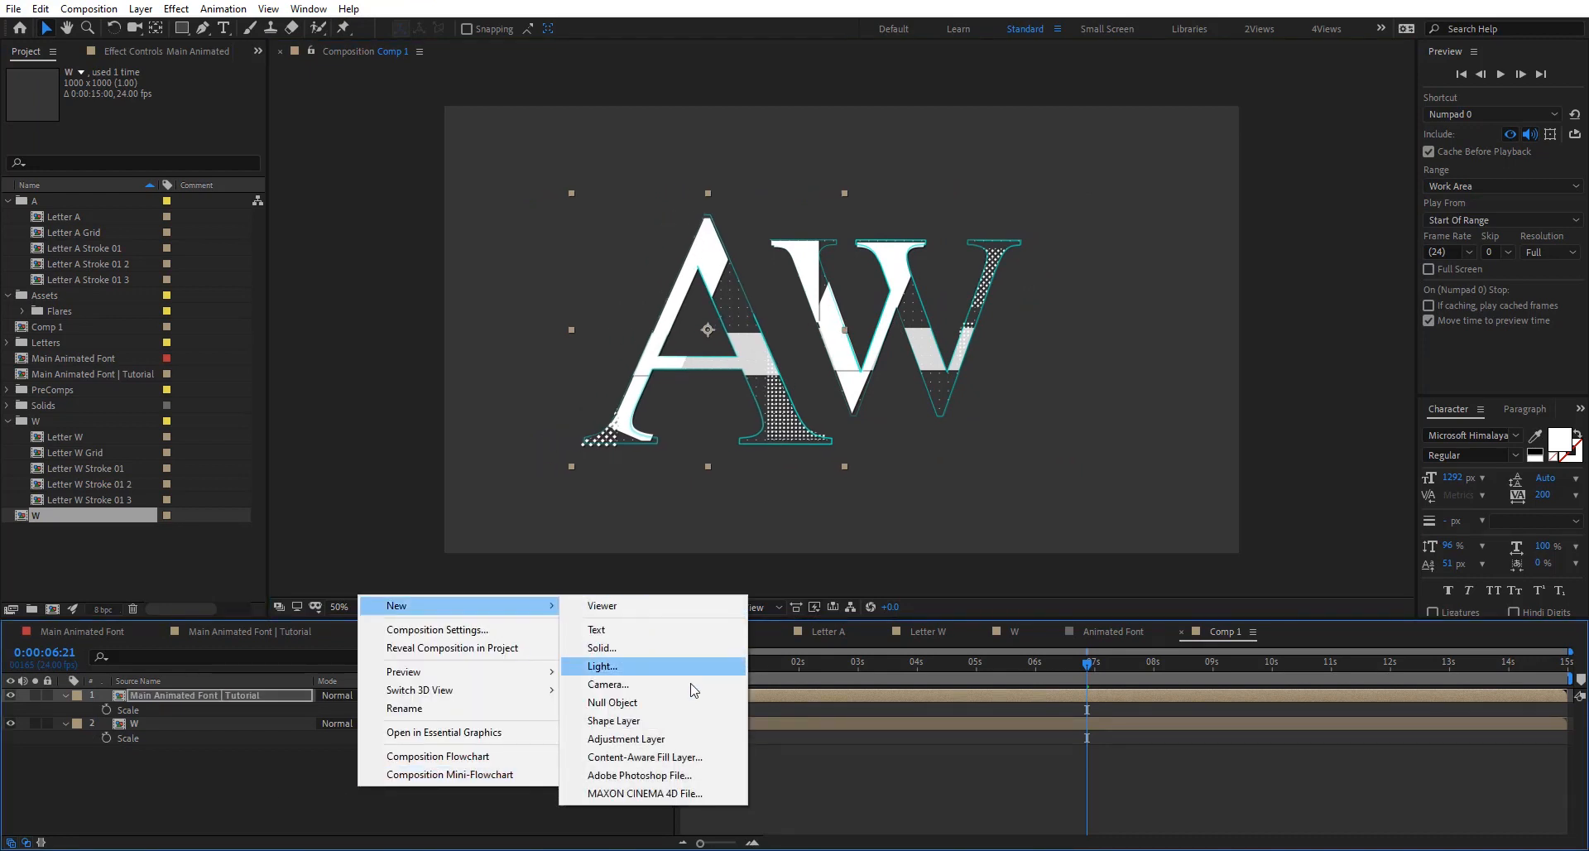
left_click(666, 692)
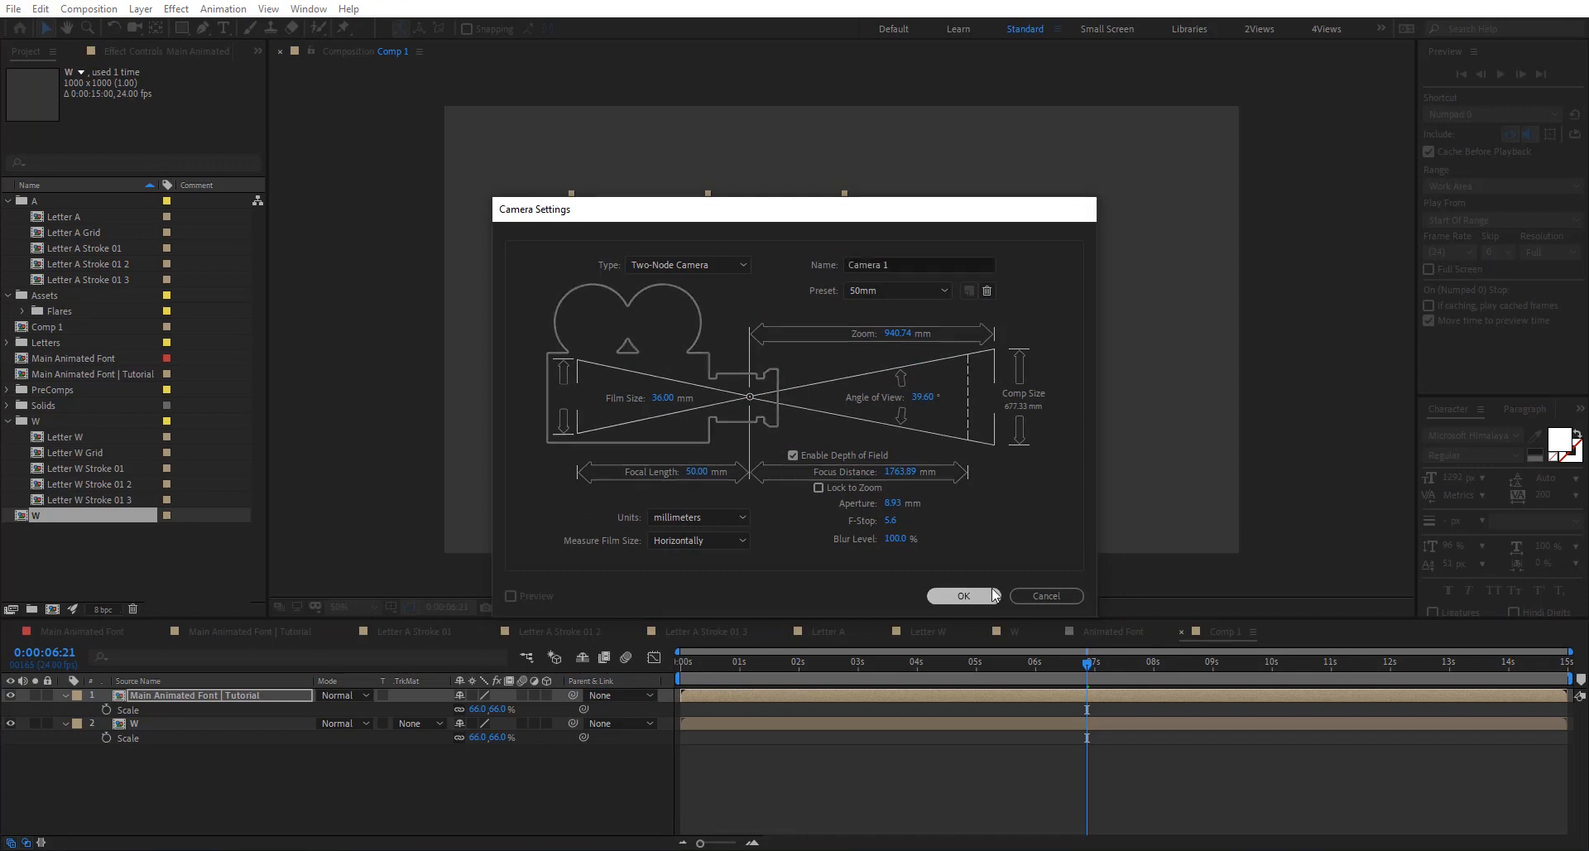
left_click(965, 591)
key("c")
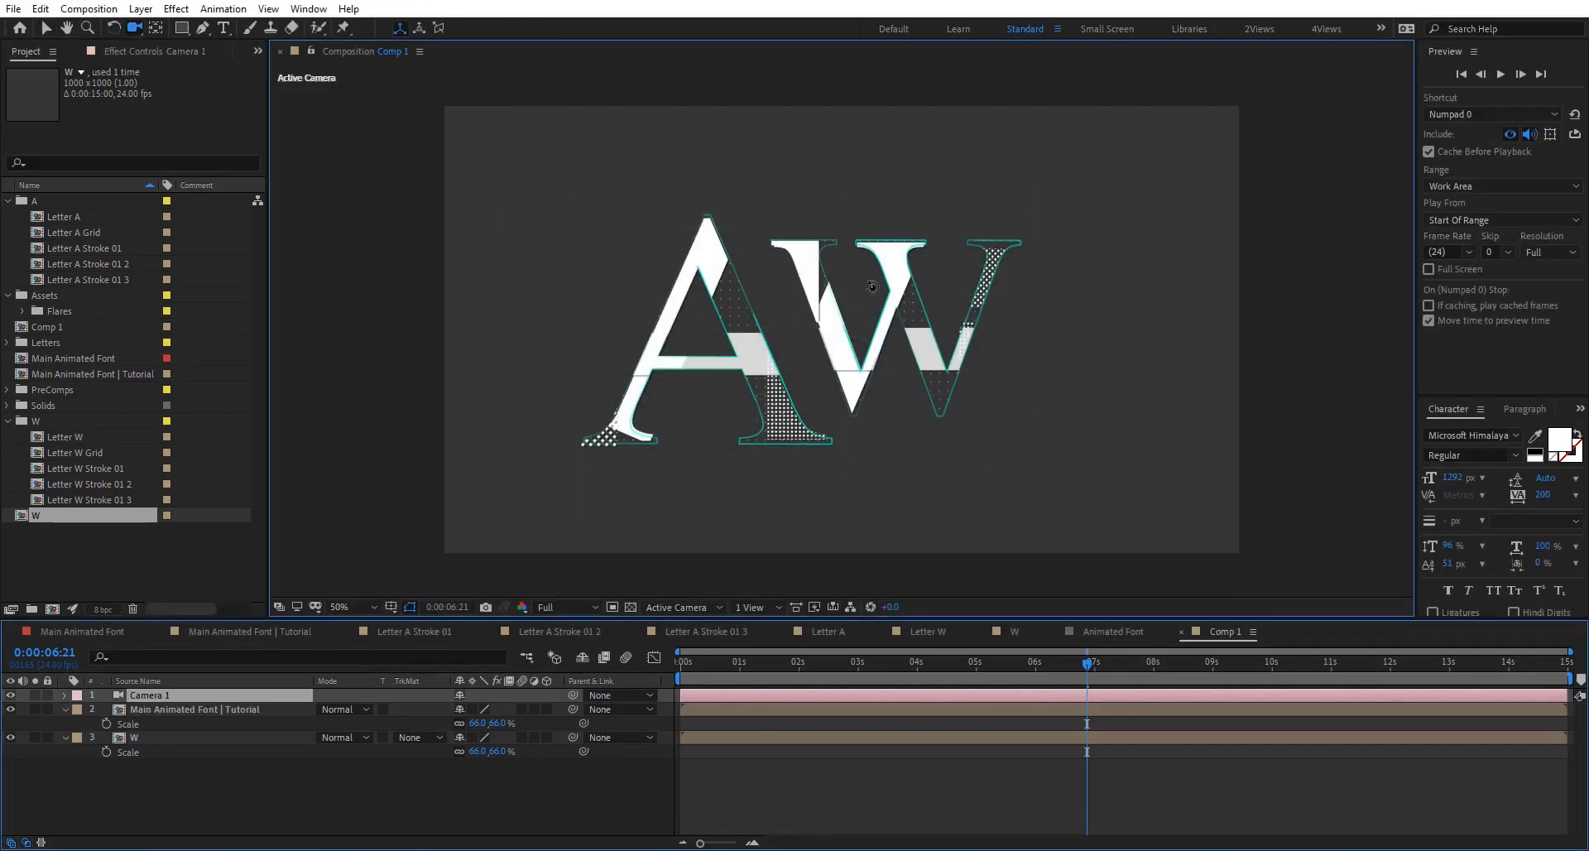
left_click_drag(872, 191, 1018, 291)
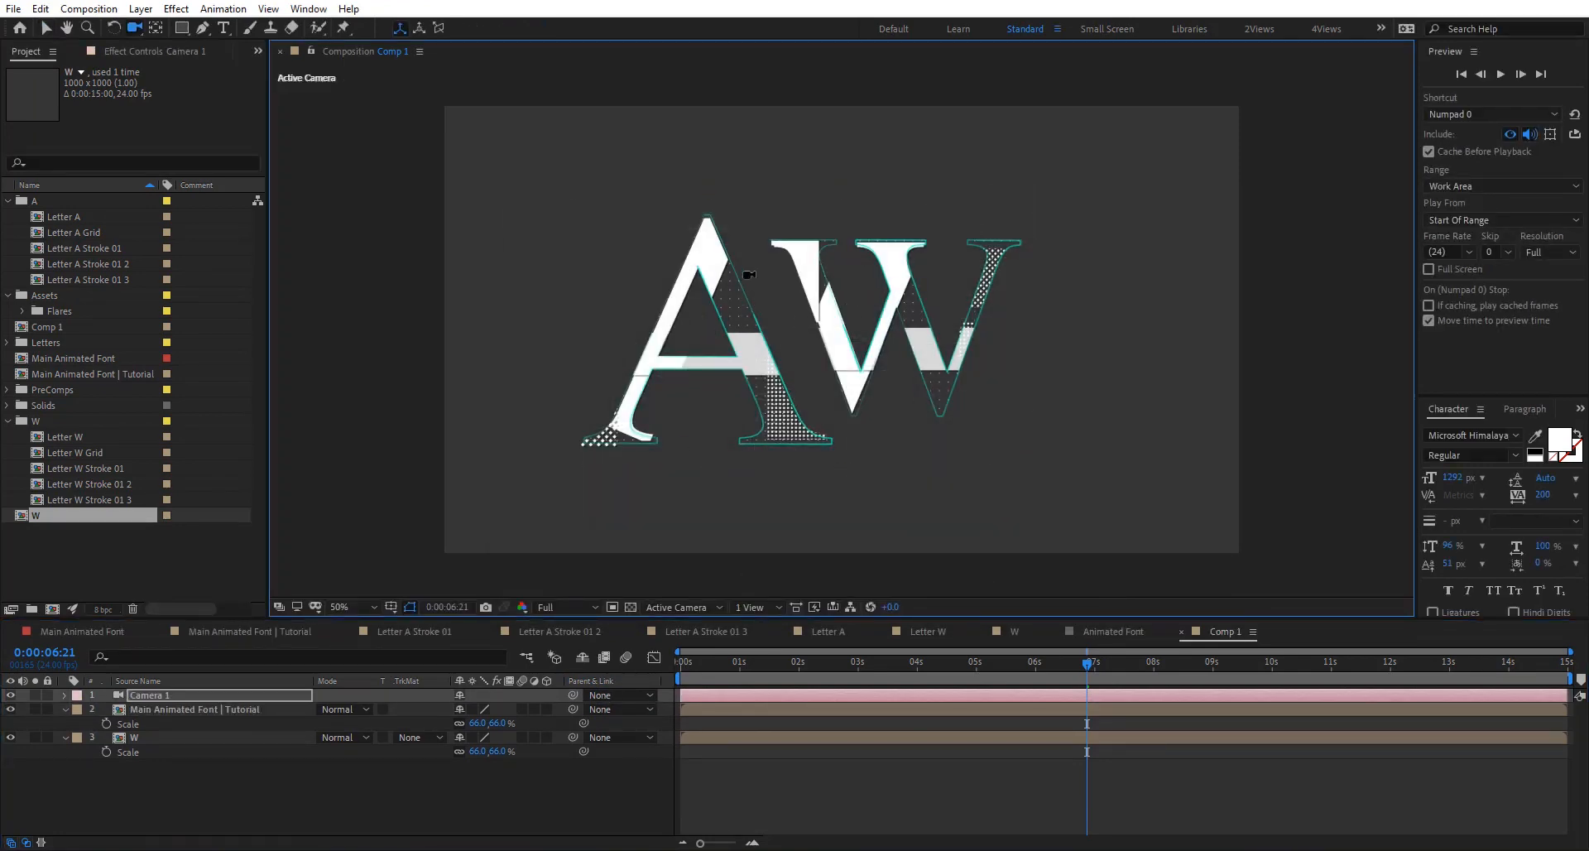
Step: Turn on Collapse Transformations for both the Main Animated Font | Tutorial and W layers
left_click(155, 709)
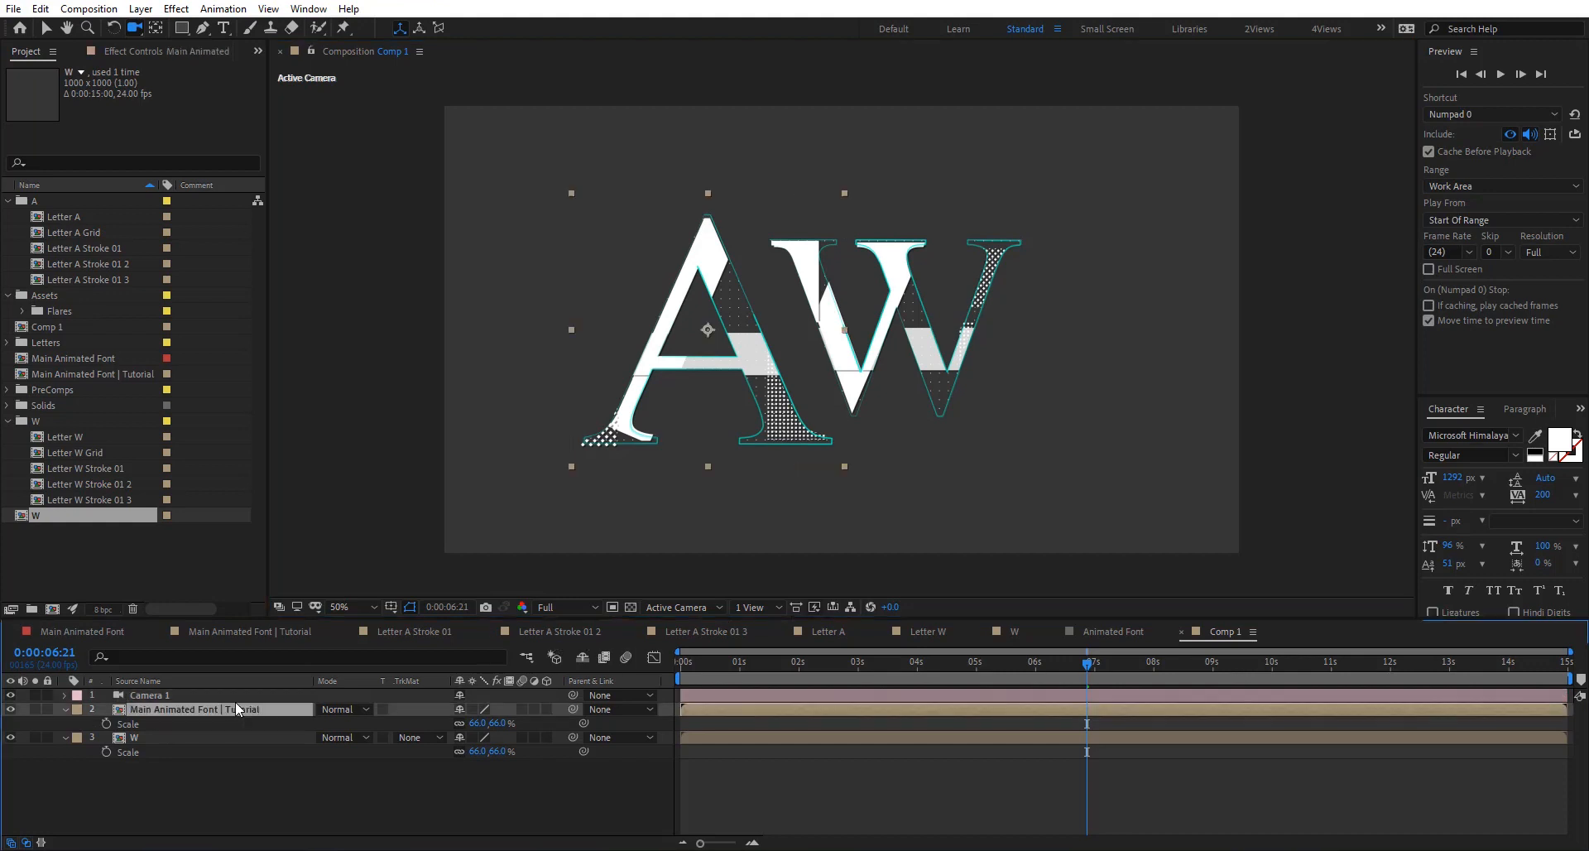
left_click(241, 738)
left_click(240, 708)
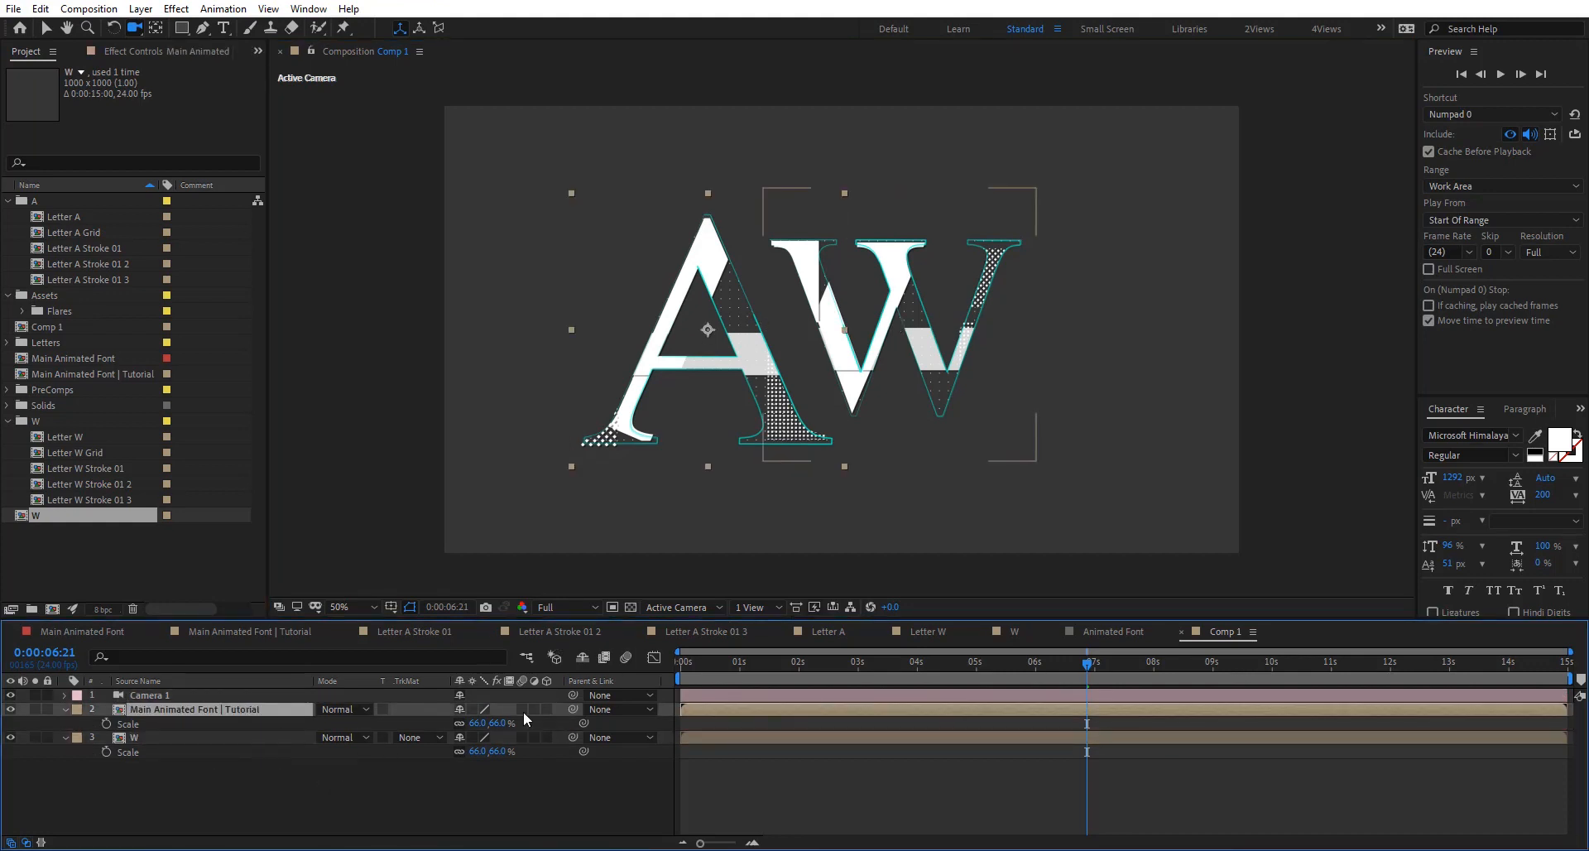
left_click(479, 769)
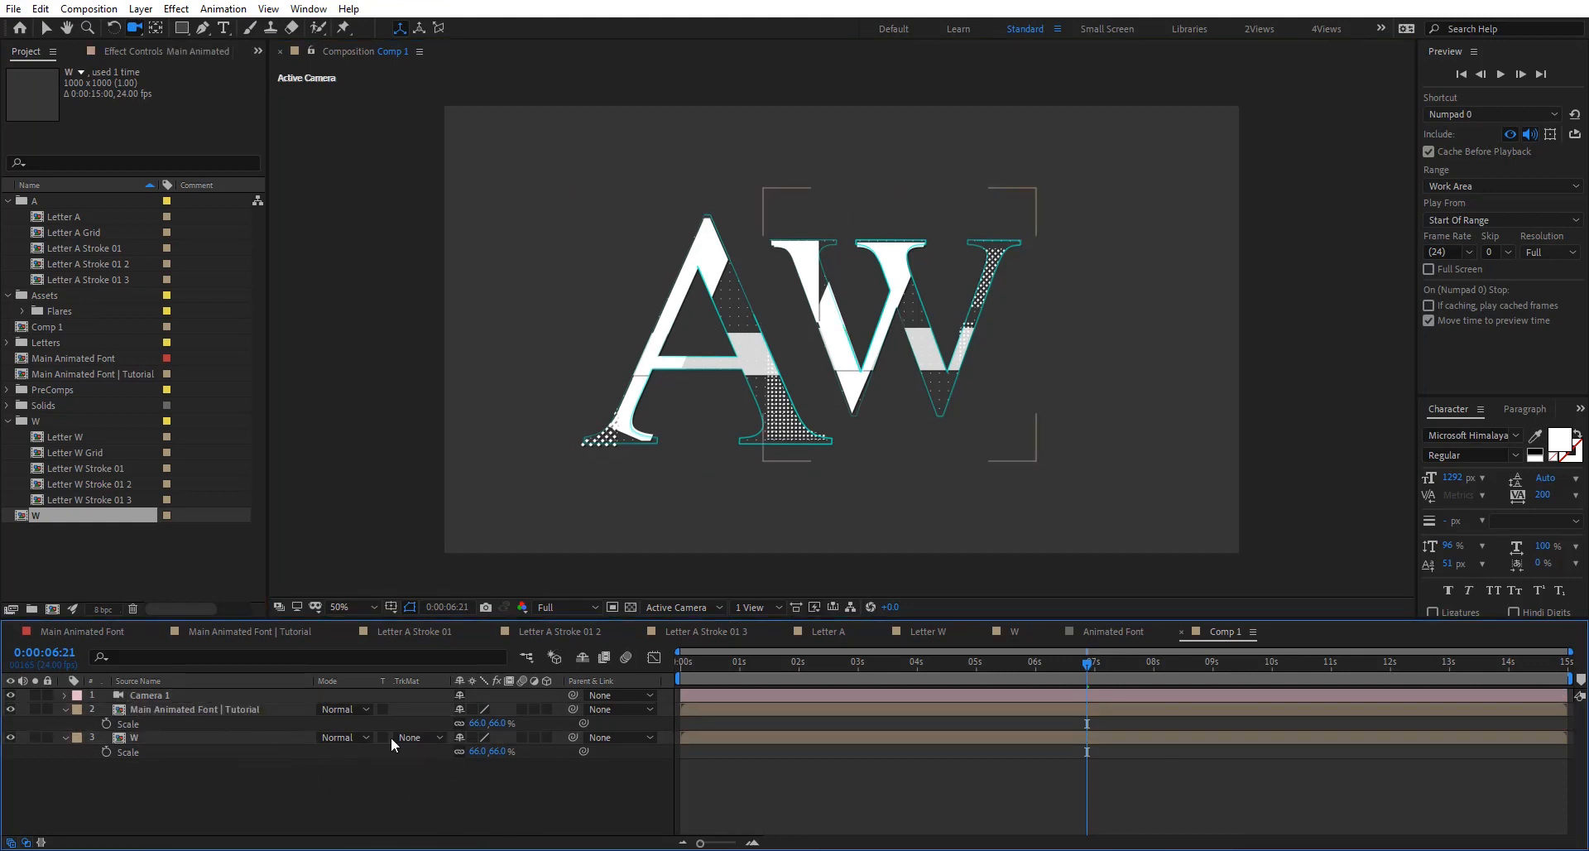
left_click(238, 708)
left_click(257, 739, "shift")
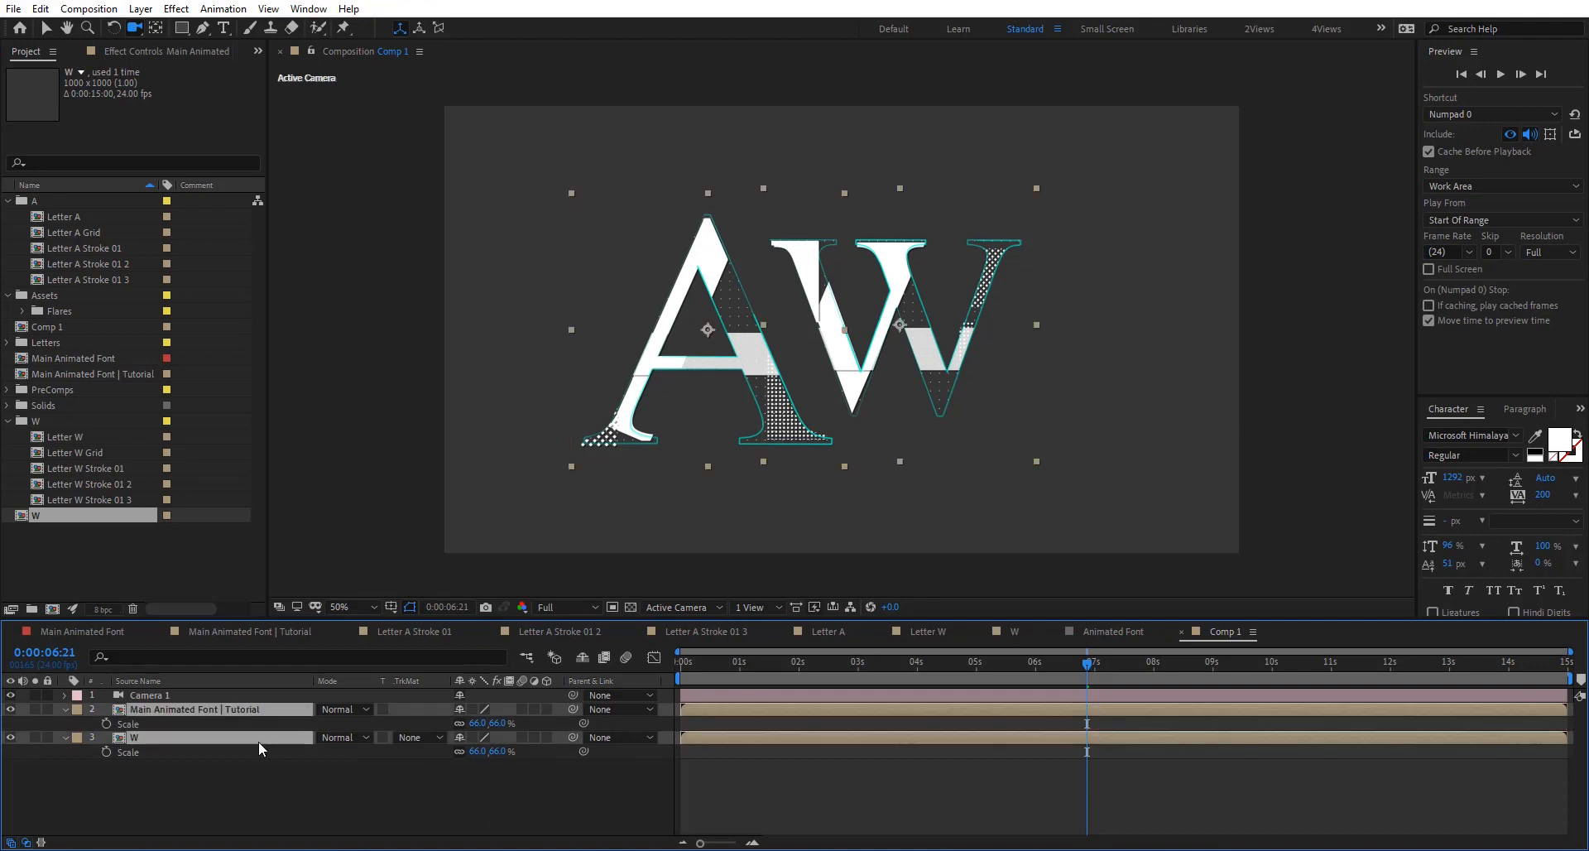
left_click(470, 709)
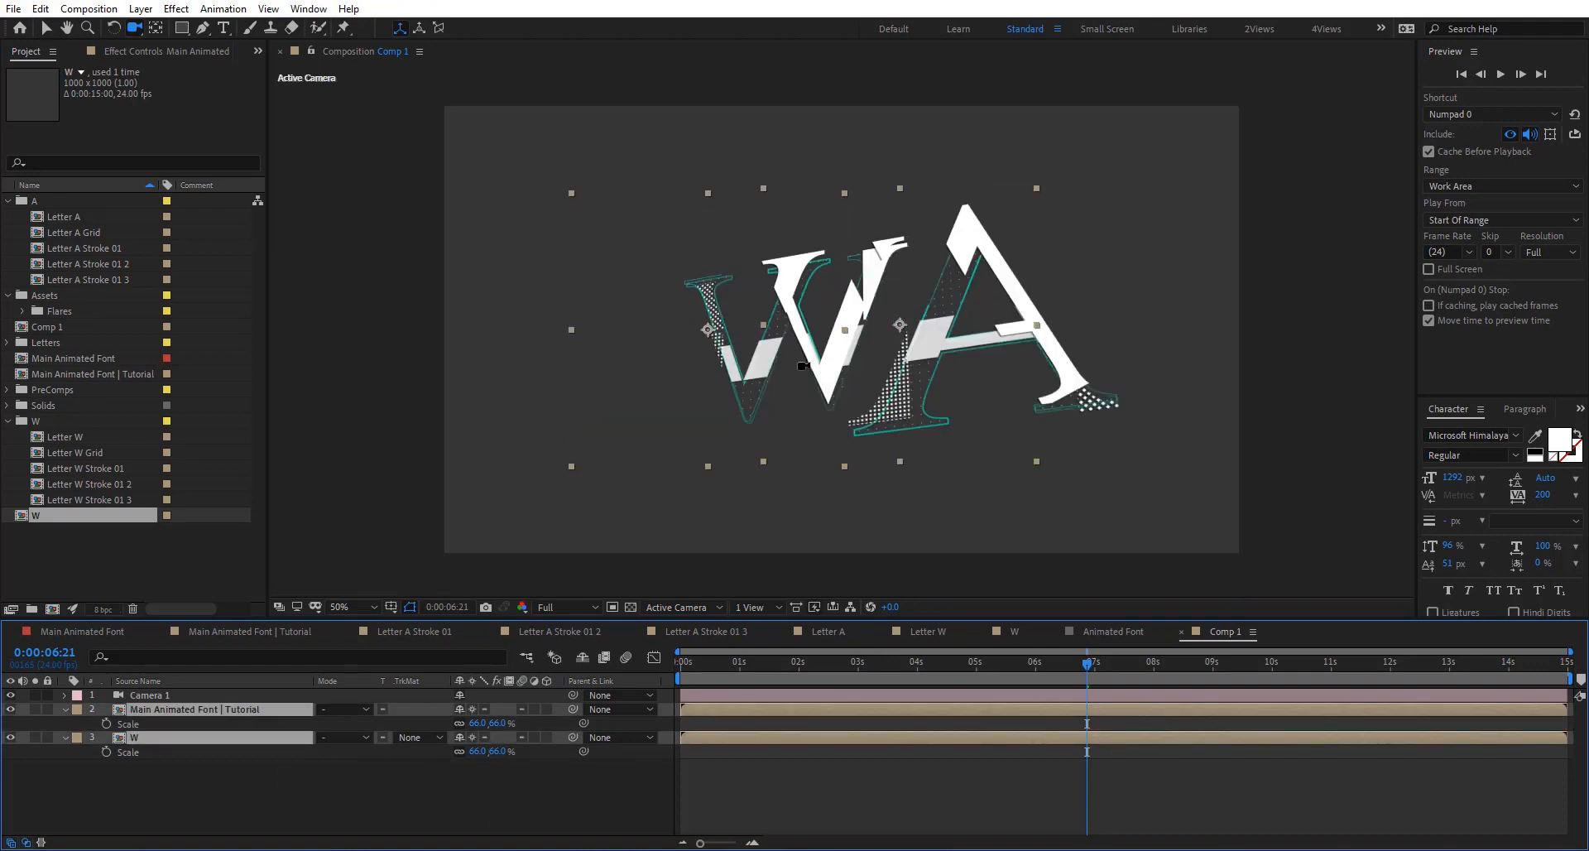
Step: Orbit Camera 1 around the letters to view their depth, and undo the edge-on camera move
left_click_drag(999, 400, 1139, 362)
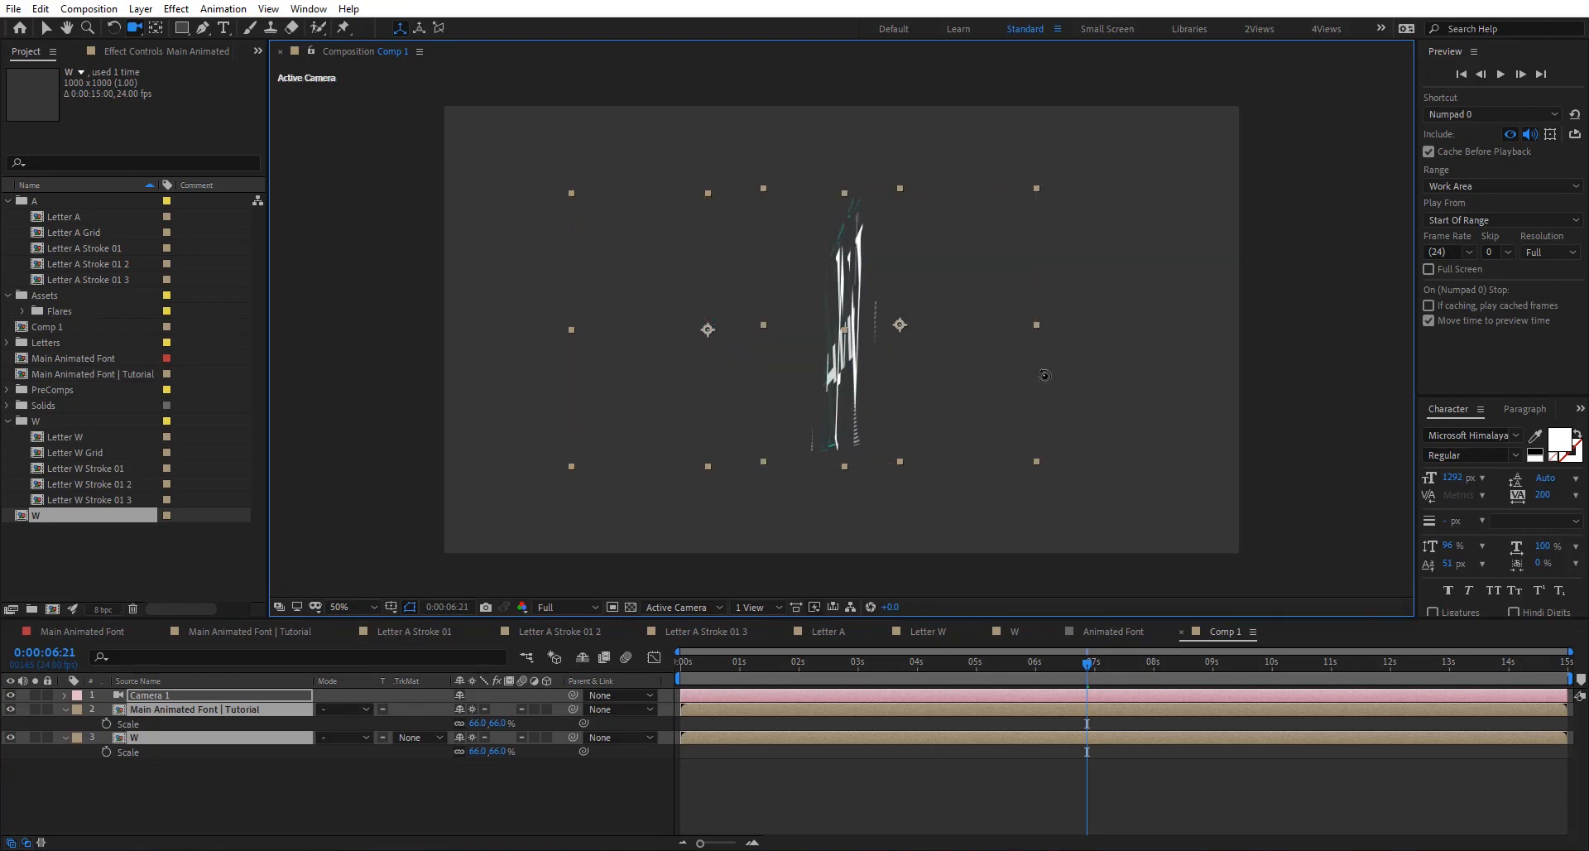
key("ctrl+z")
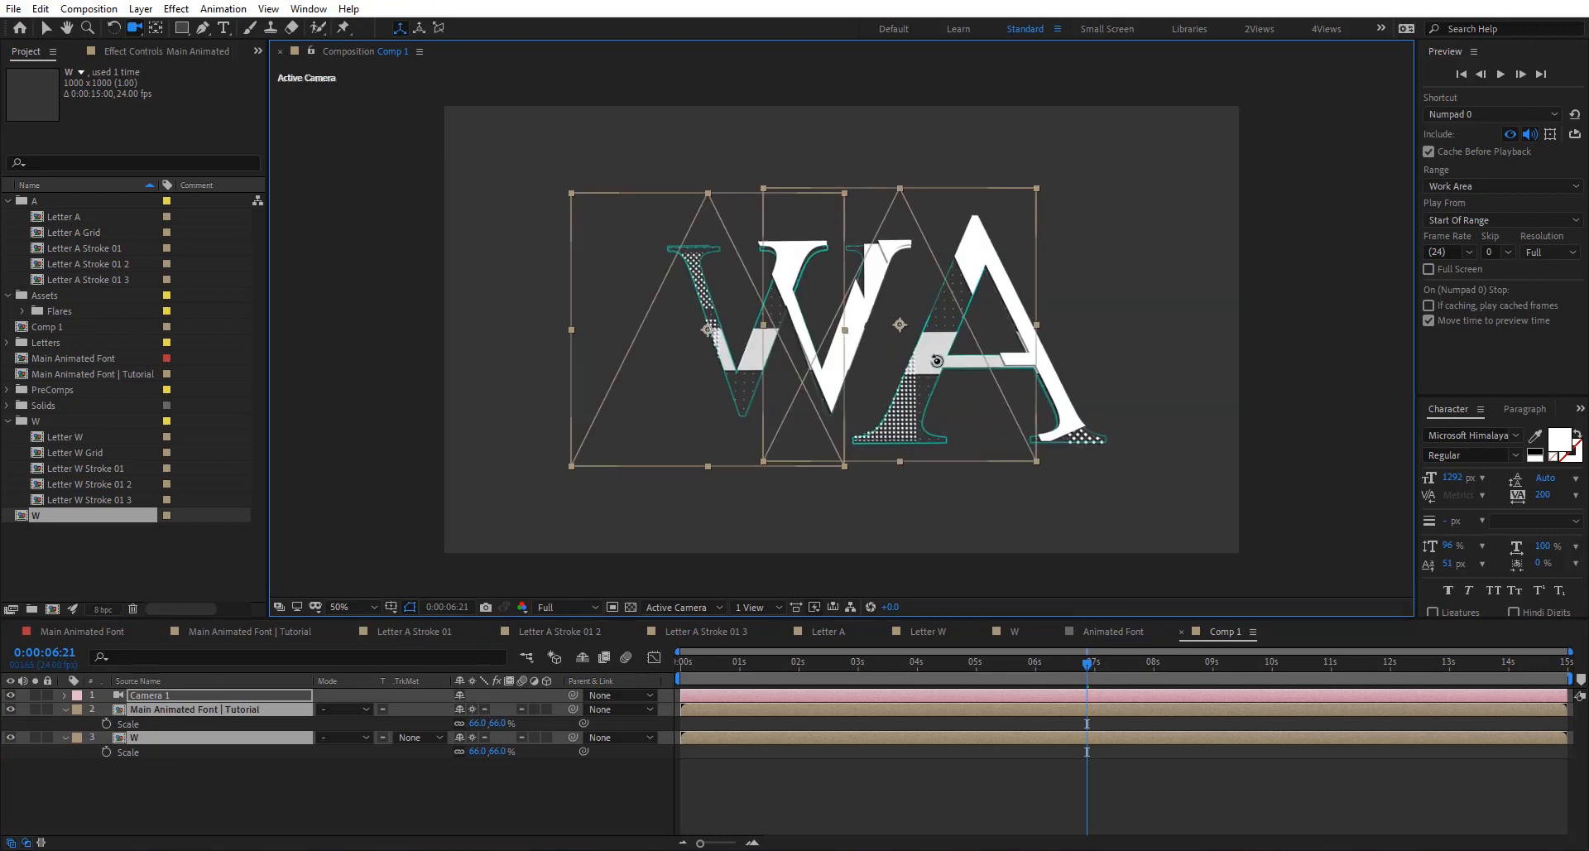
left_click(1187, 802)
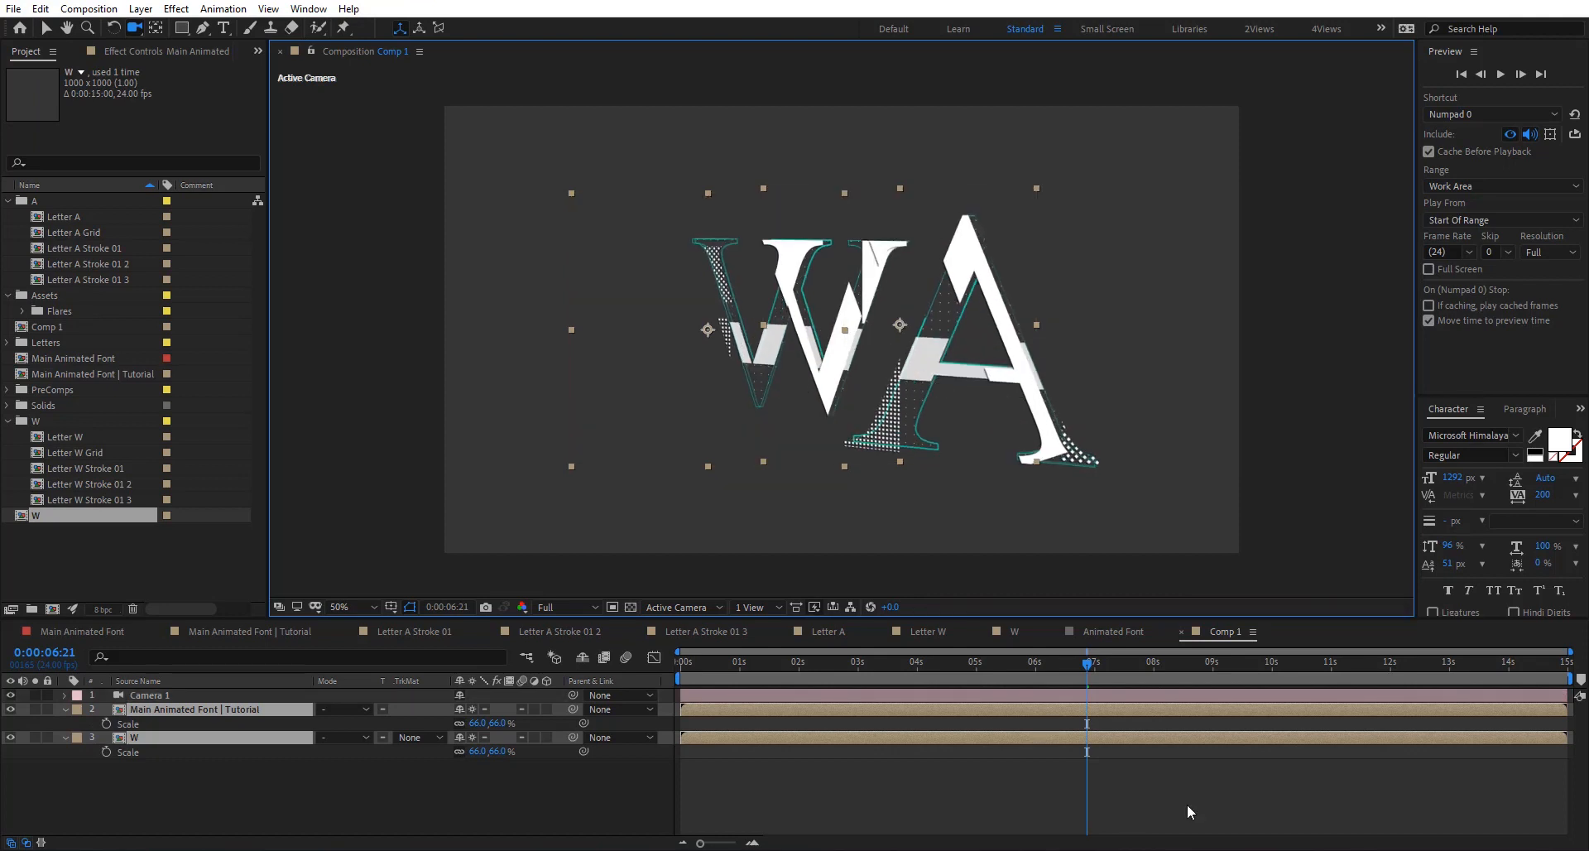
Step: Enable time remapping on the Main Animated Font | Tutorial layer
left_click(788, 710)
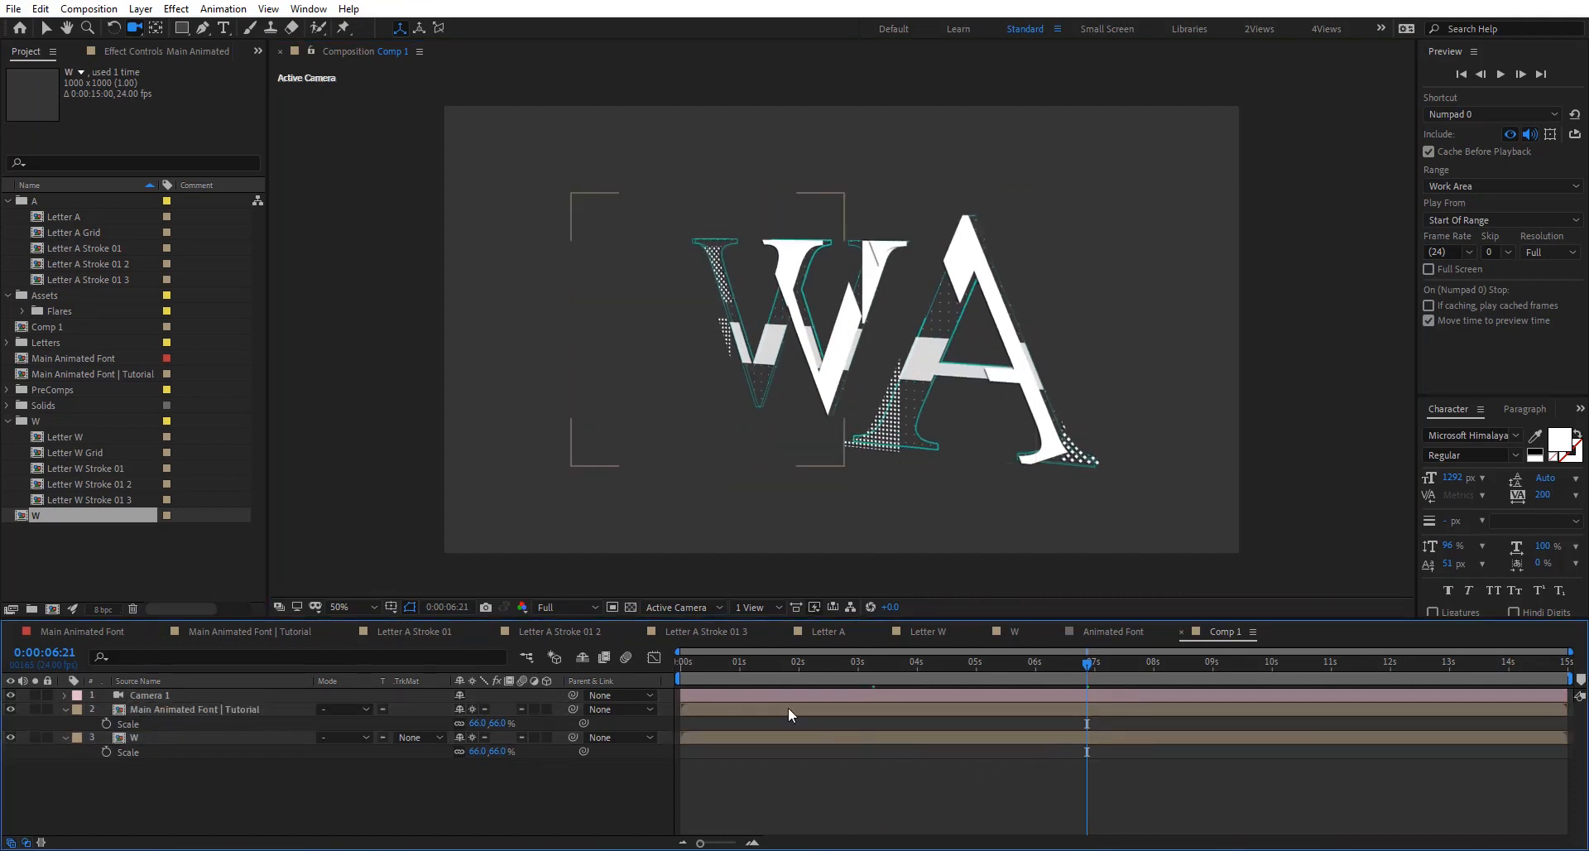
right_click(788, 707)
mouse_move(860, 344)
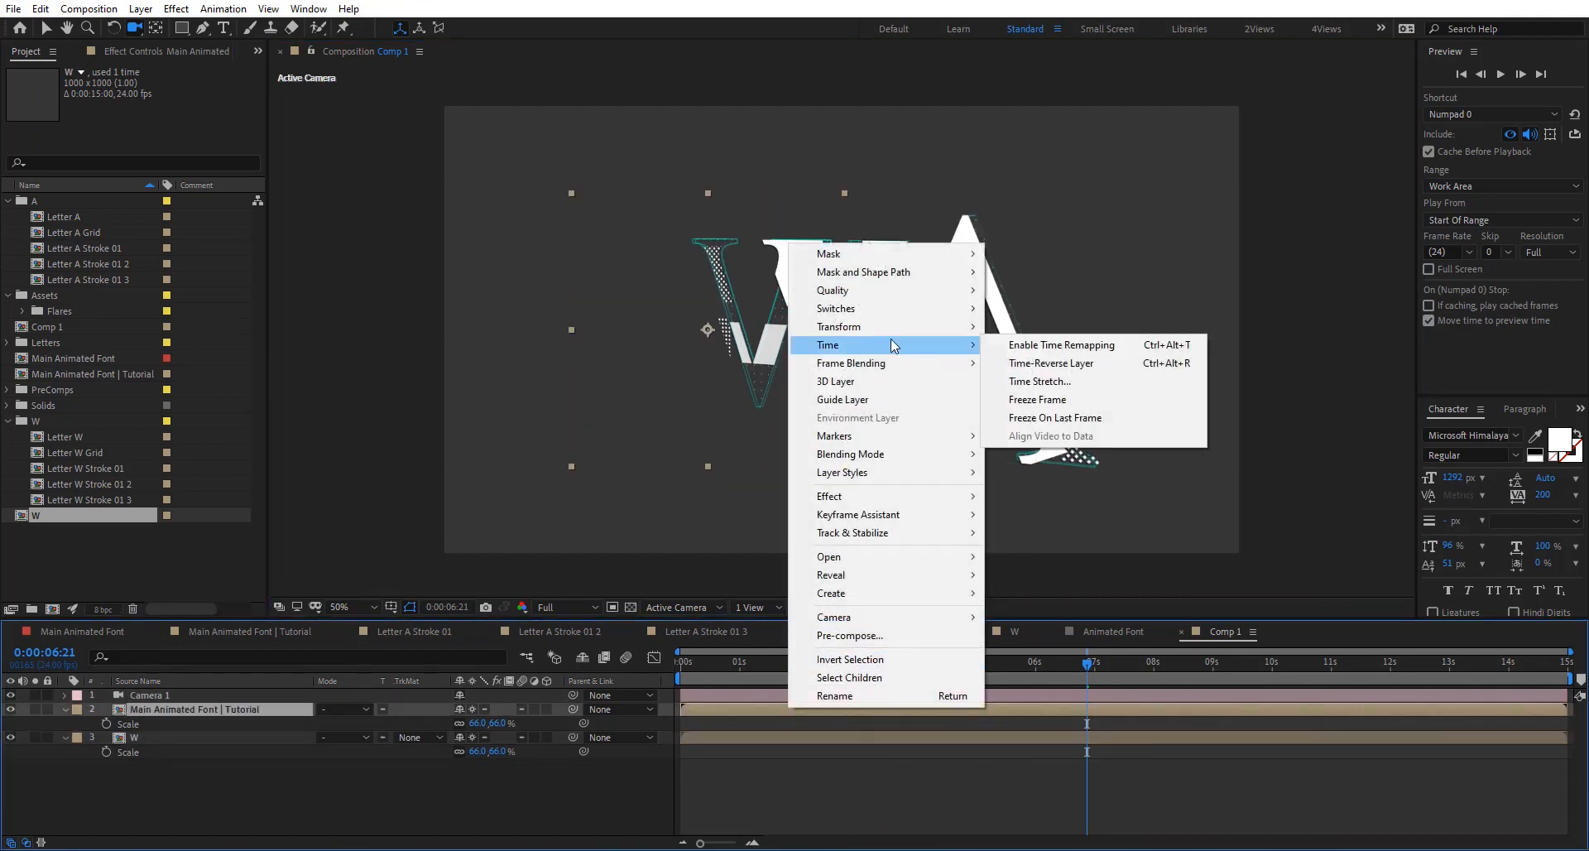
left_click(1049, 346)
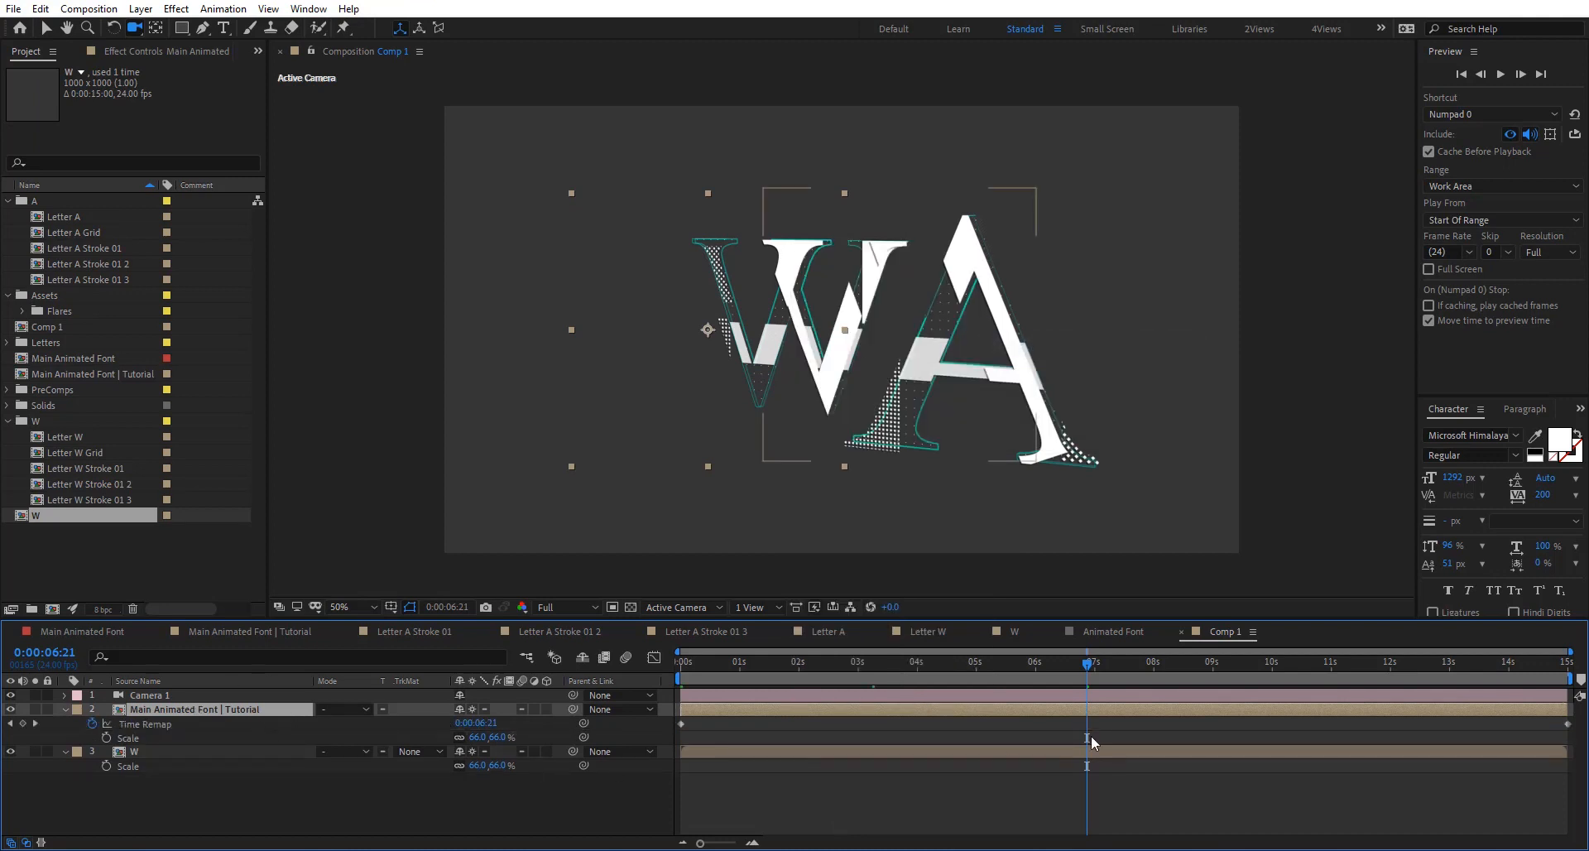
Step: Copy the layer's final Time Remap keyframe to 0:00:03:01 and reduce the copy's value slightly
left_click(1567, 725)
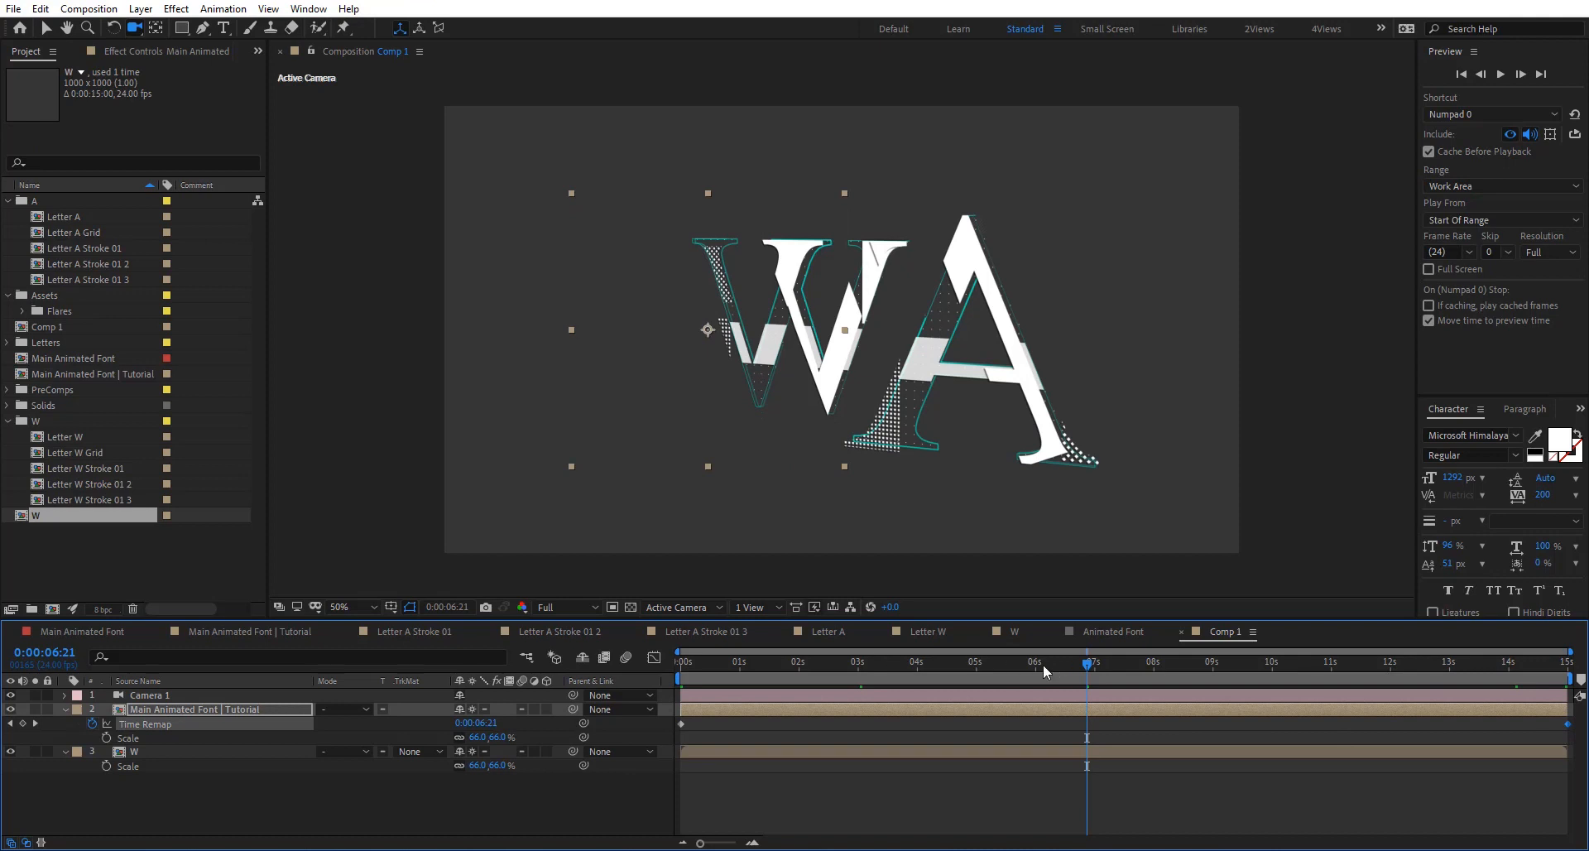
left_click_drag(840, 662, 859, 662)
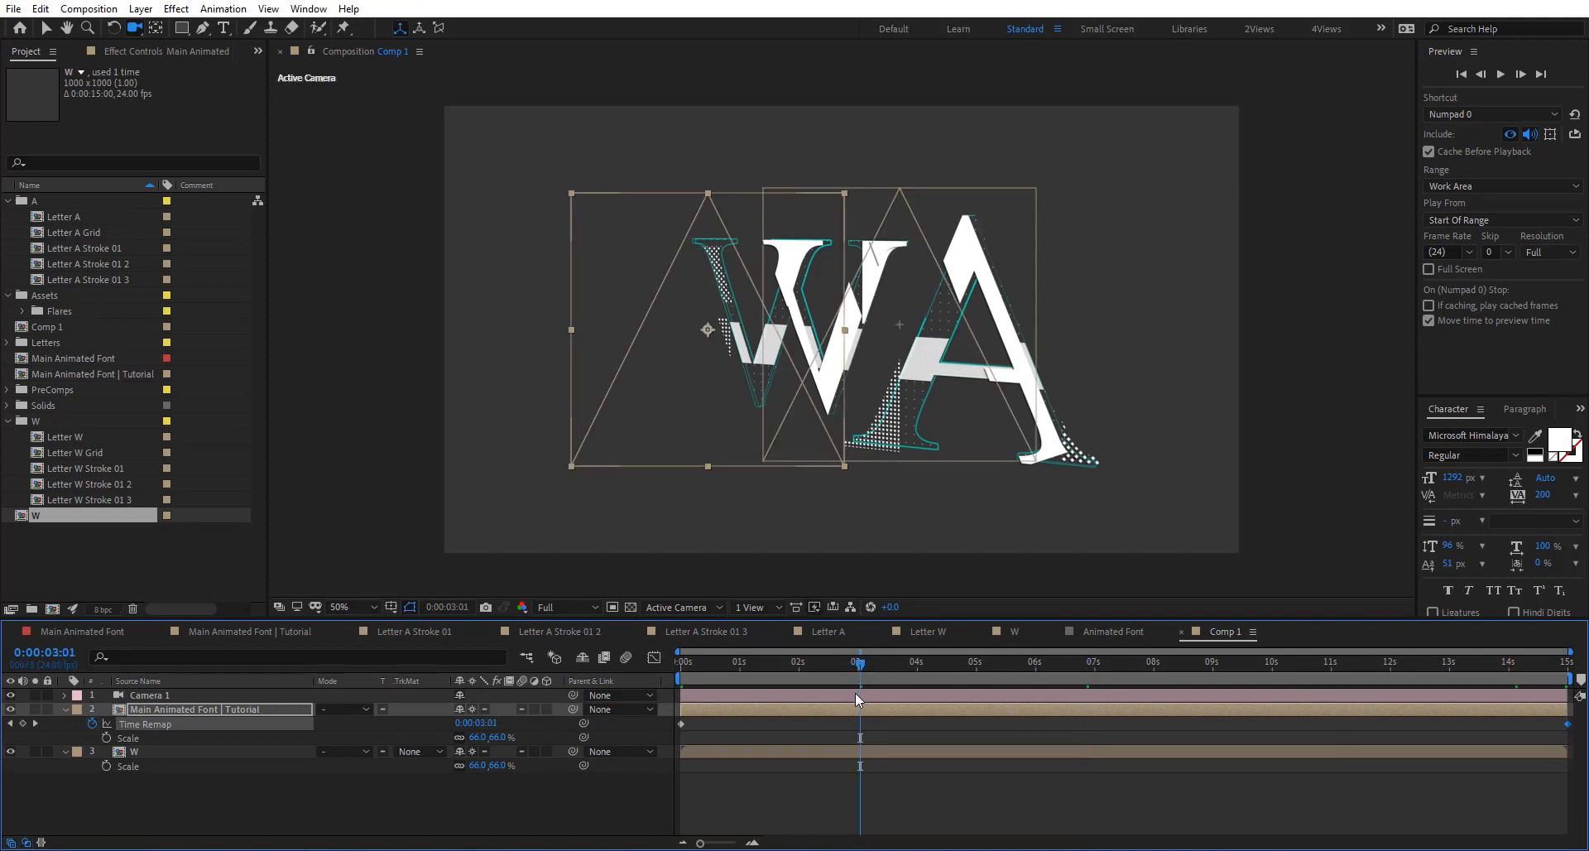
key("ctrl+v")
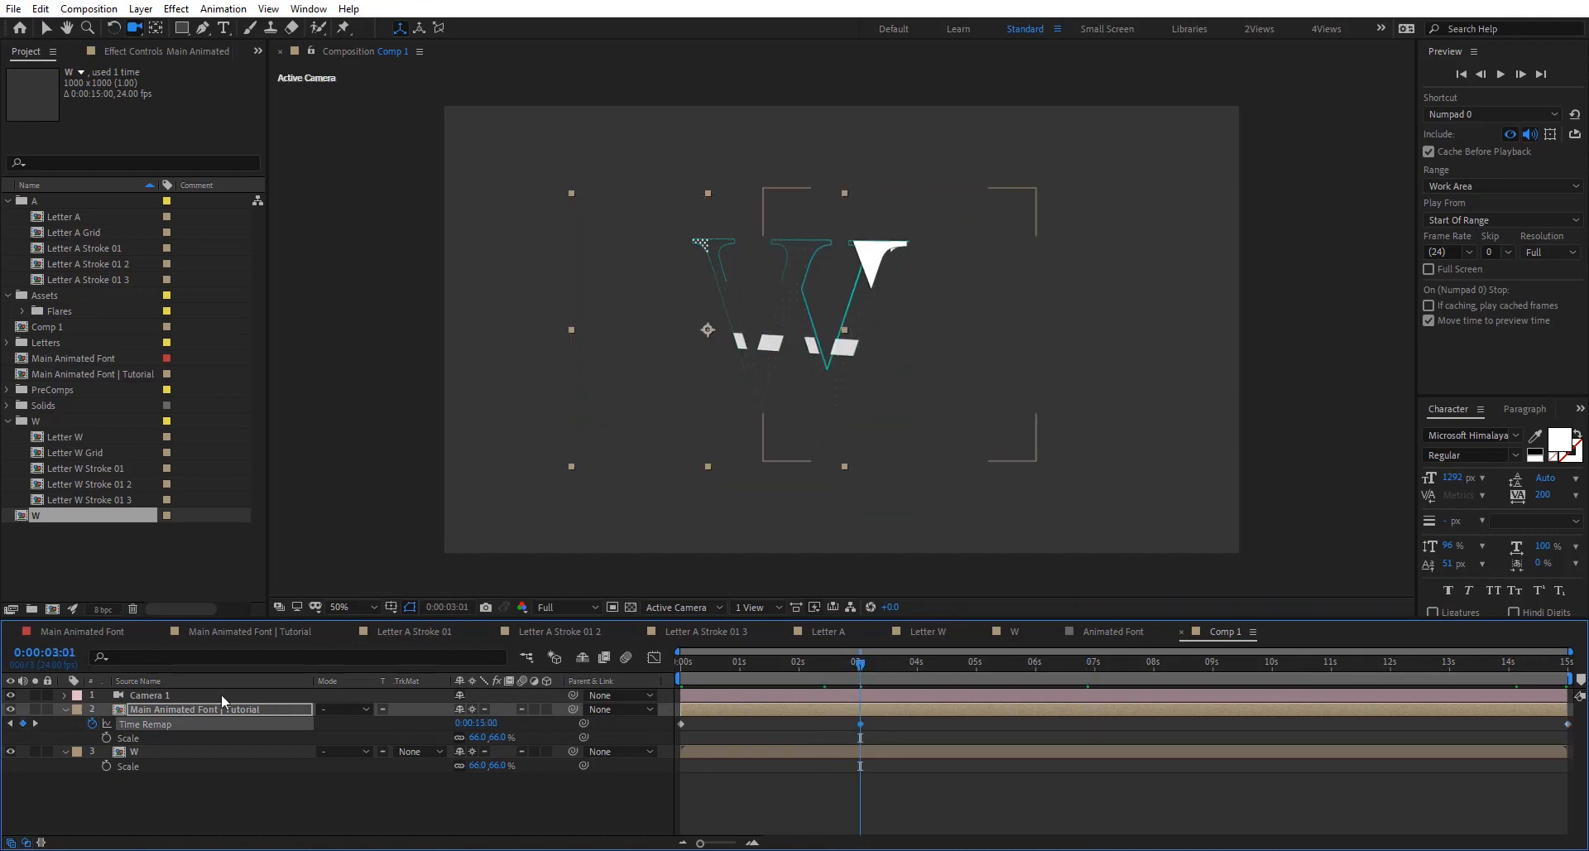
left_click_drag(477, 727, 456, 728)
Step: Solo the Main Animated Font | Tutorial layer and scrub its remapped animation back to 0:00:00:00
left_click_drag(879, 666, 1021, 673)
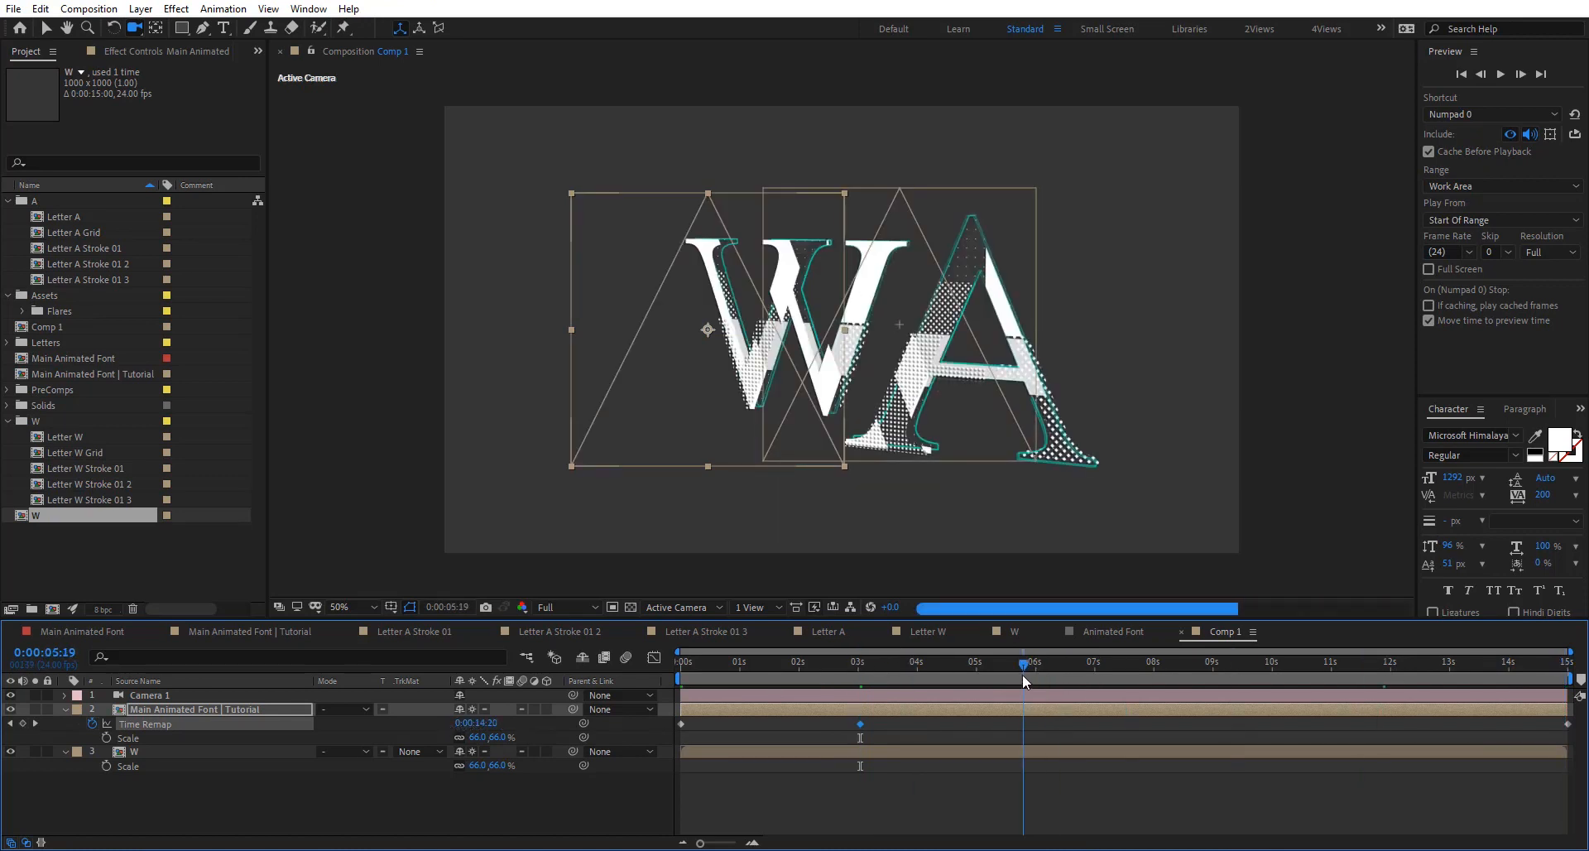
left_click(35, 710)
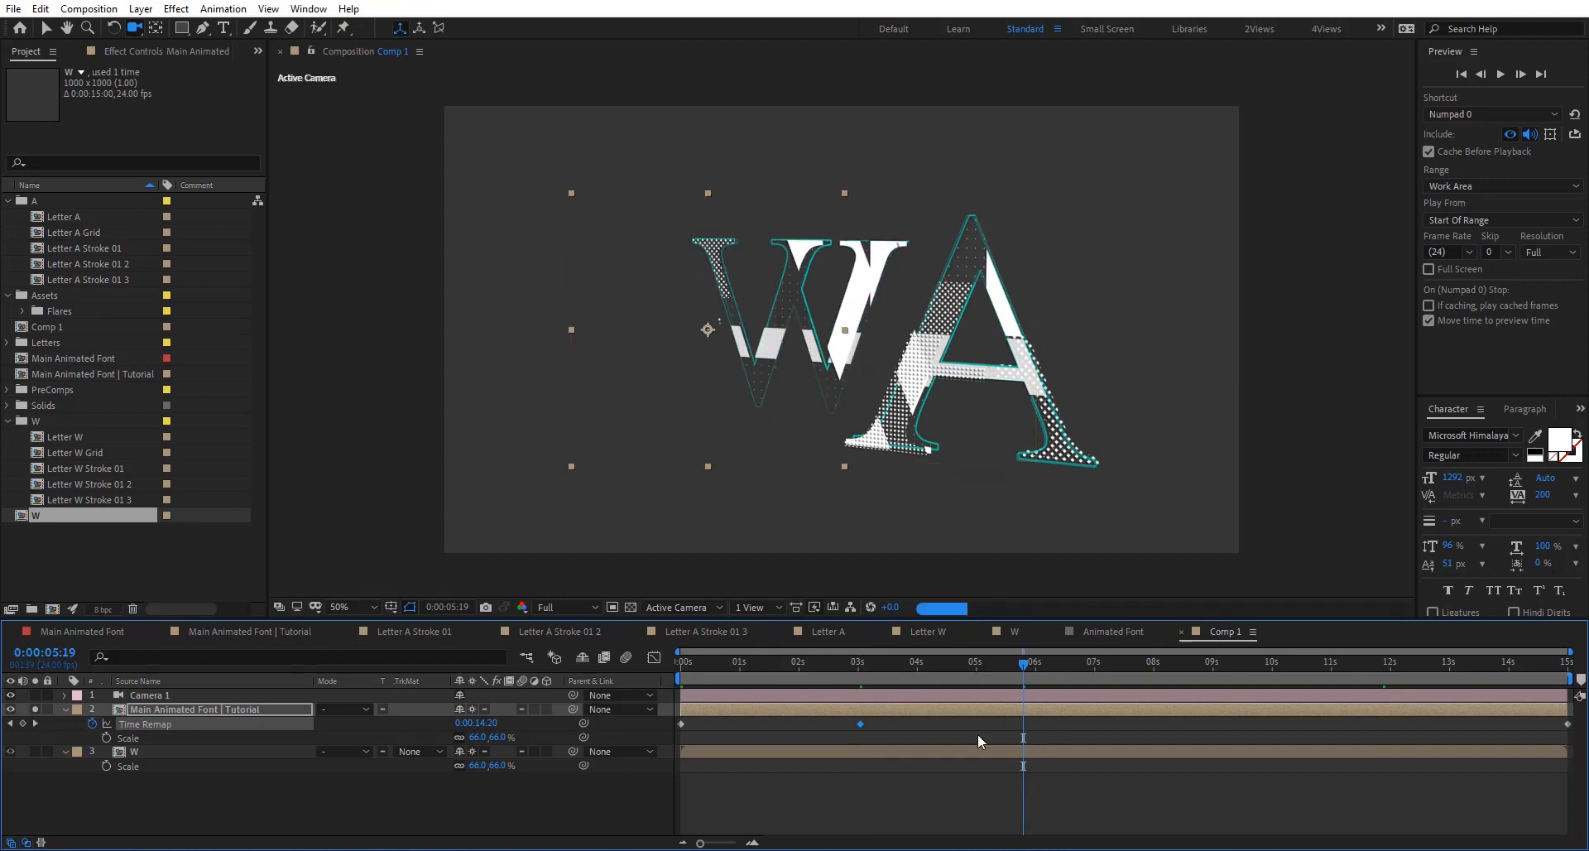
left_click_drag(975, 674, 588, 653)
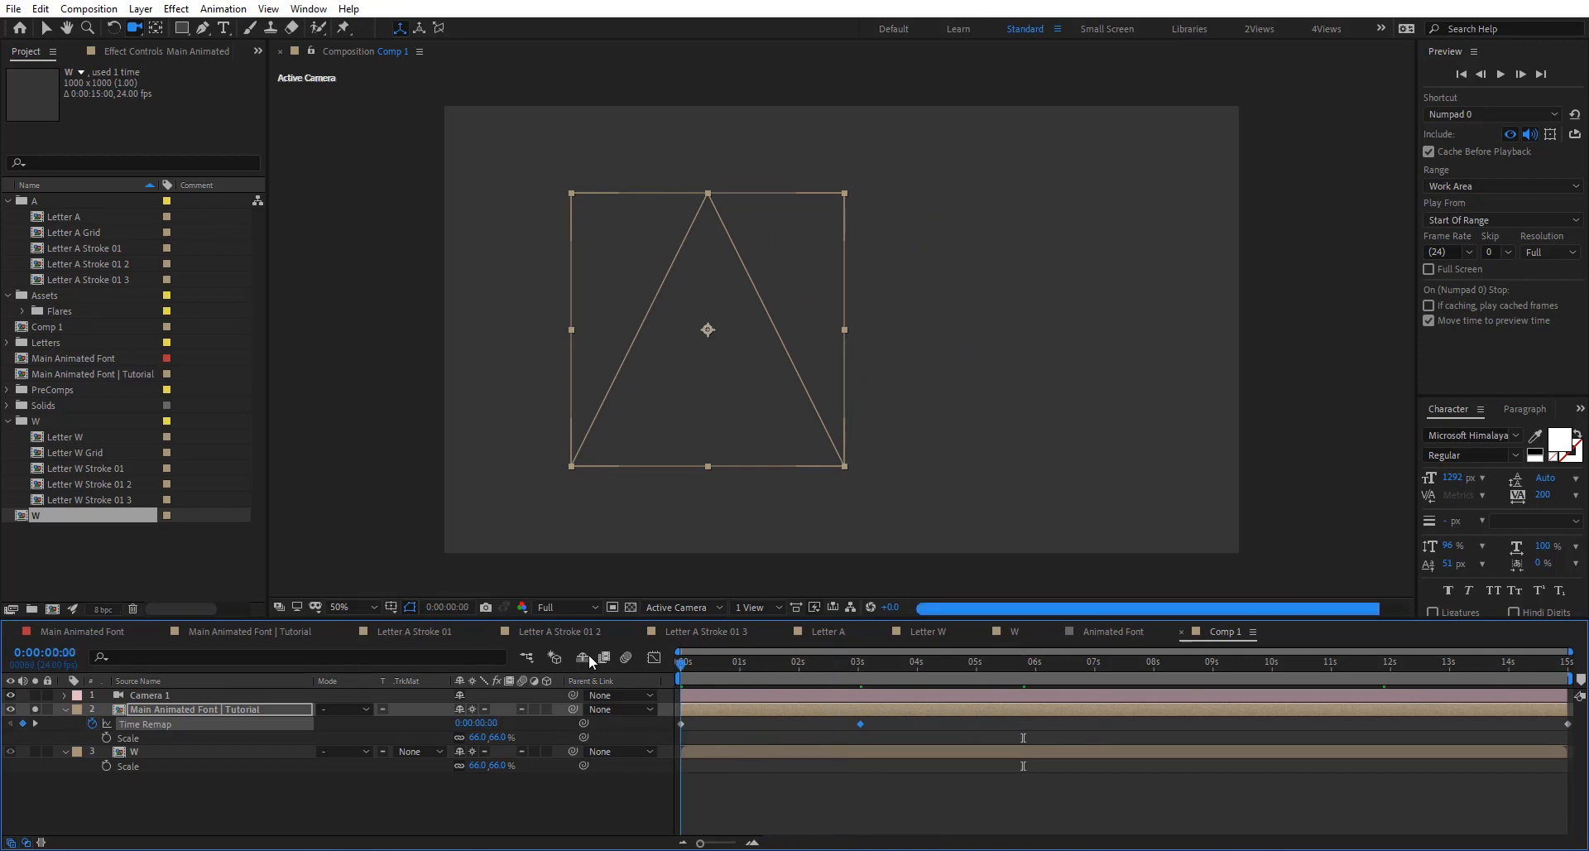
Step: Add time remapping to the W layer at 0:00:00:00 and turn off the other letter layer's solo
left_click(150, 750)
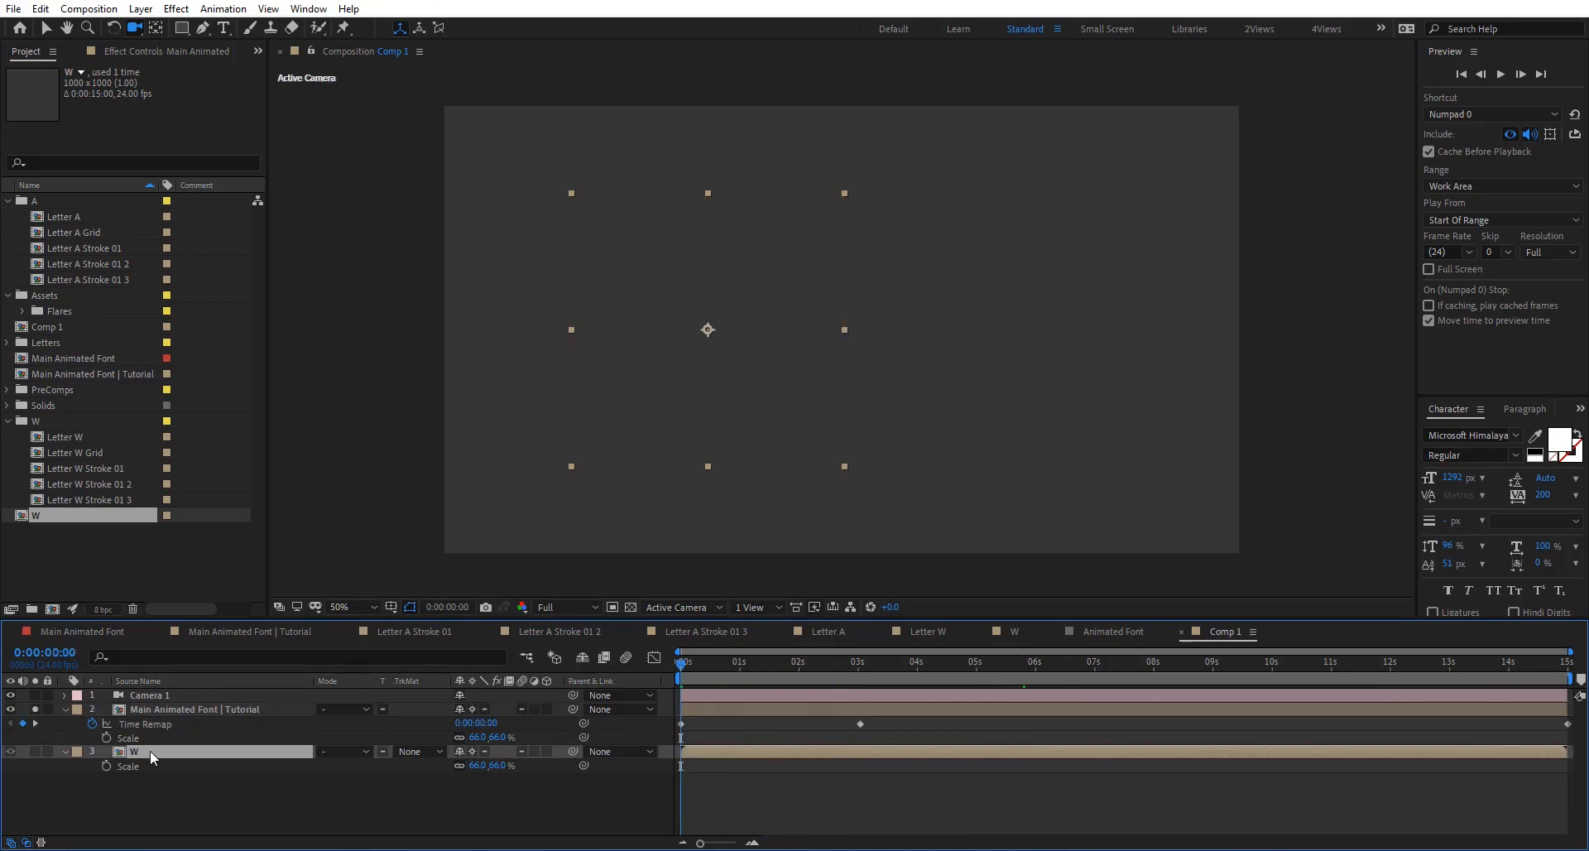
key("ctrl+alt+t")
left_click(33, 749)
left_click(33, 749)
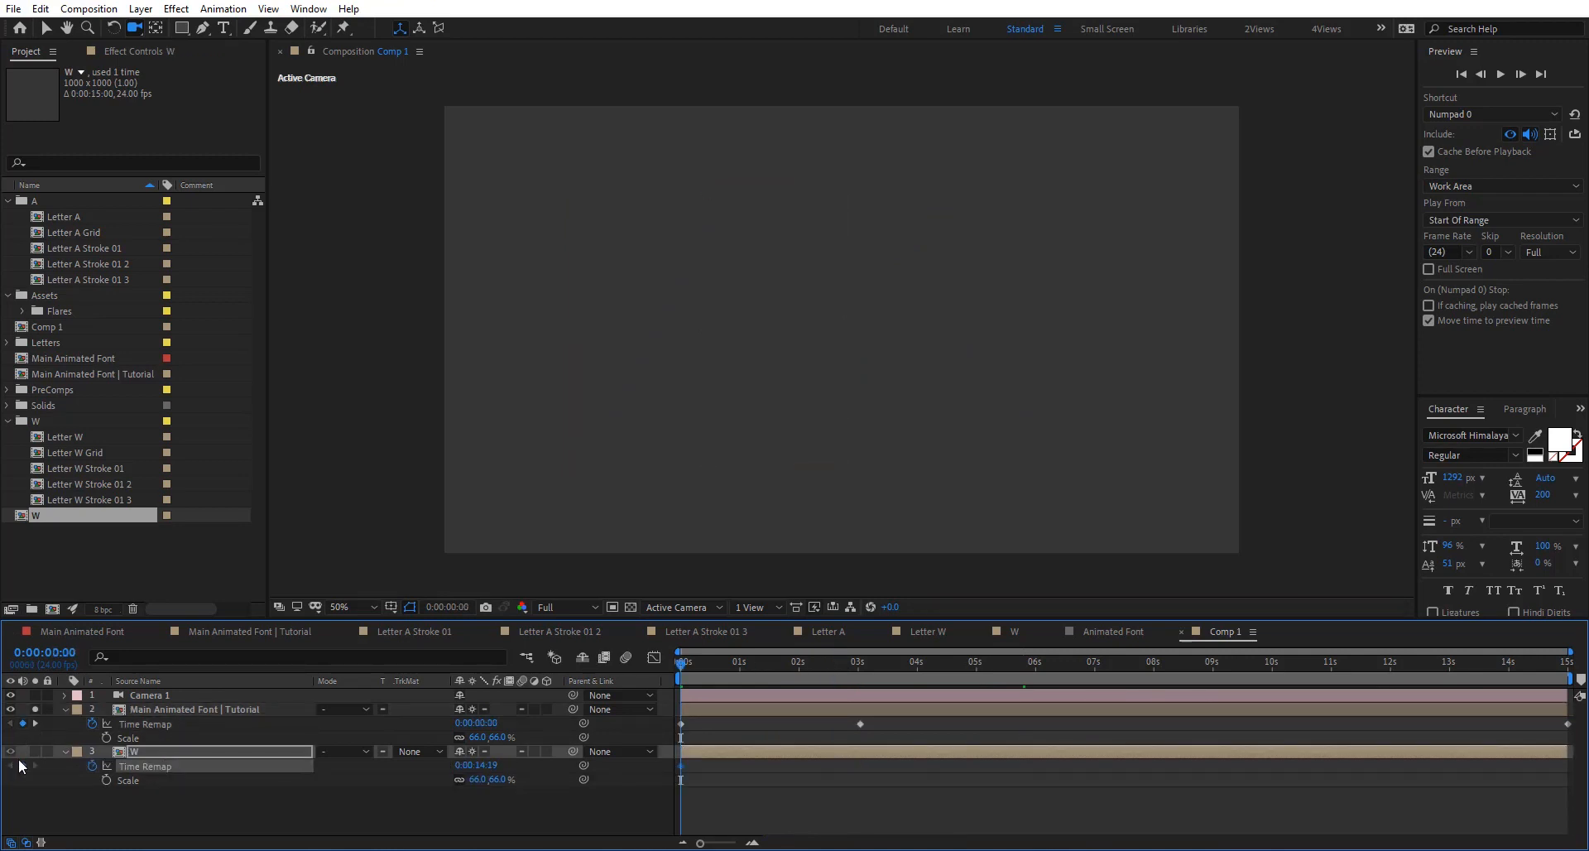
left_click(35, 750)
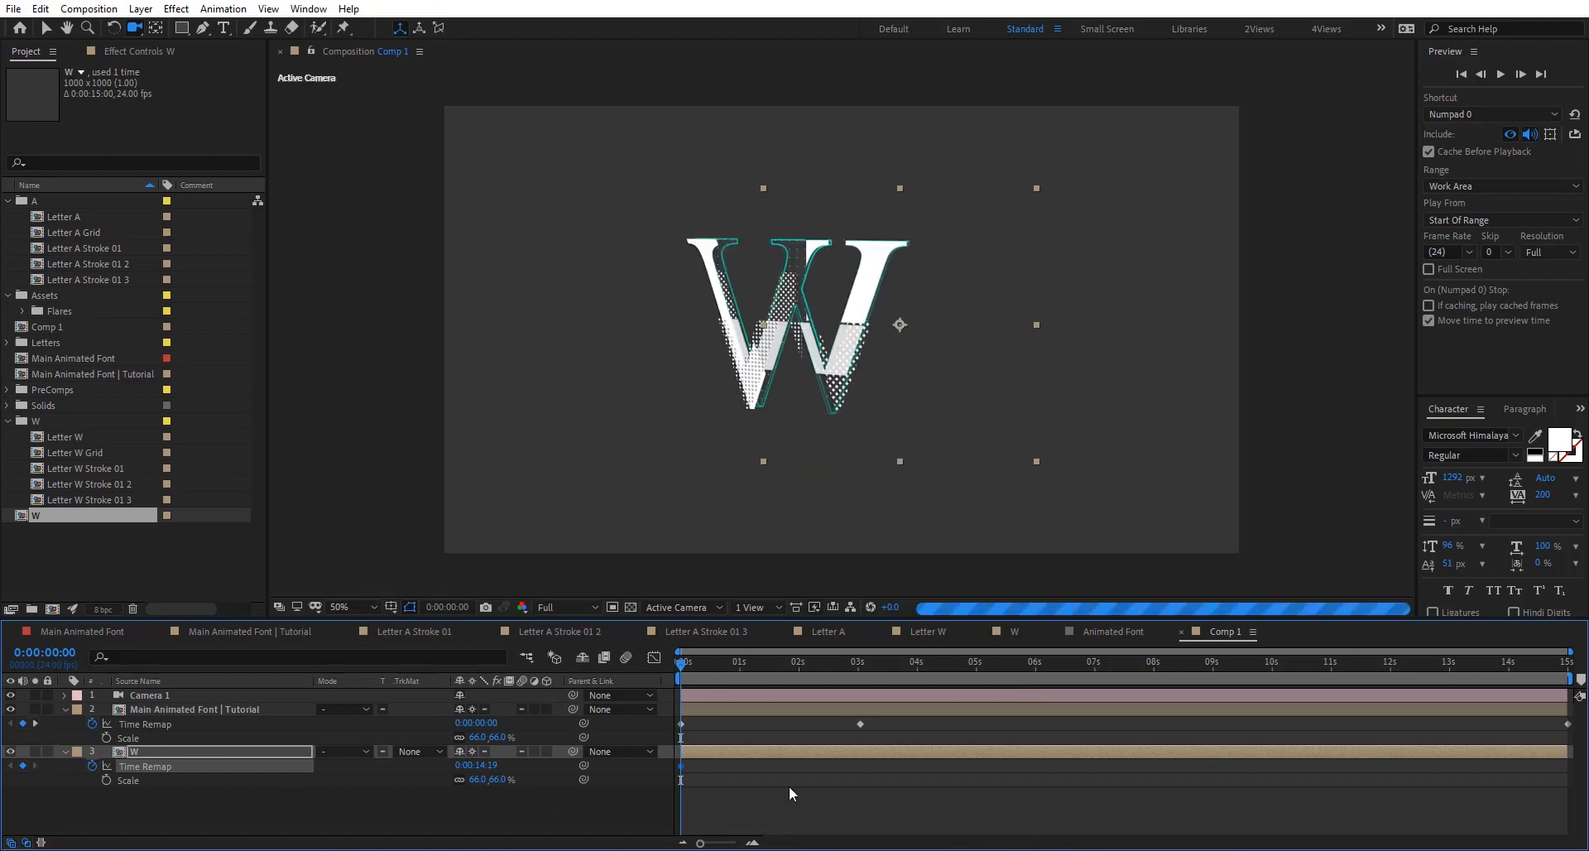
left_click(798, 807)
Step: Copy all Time Remap keyframes from the Main Animated Font | Tutorial layer onto W and preview both letters
left_click(679, 721)
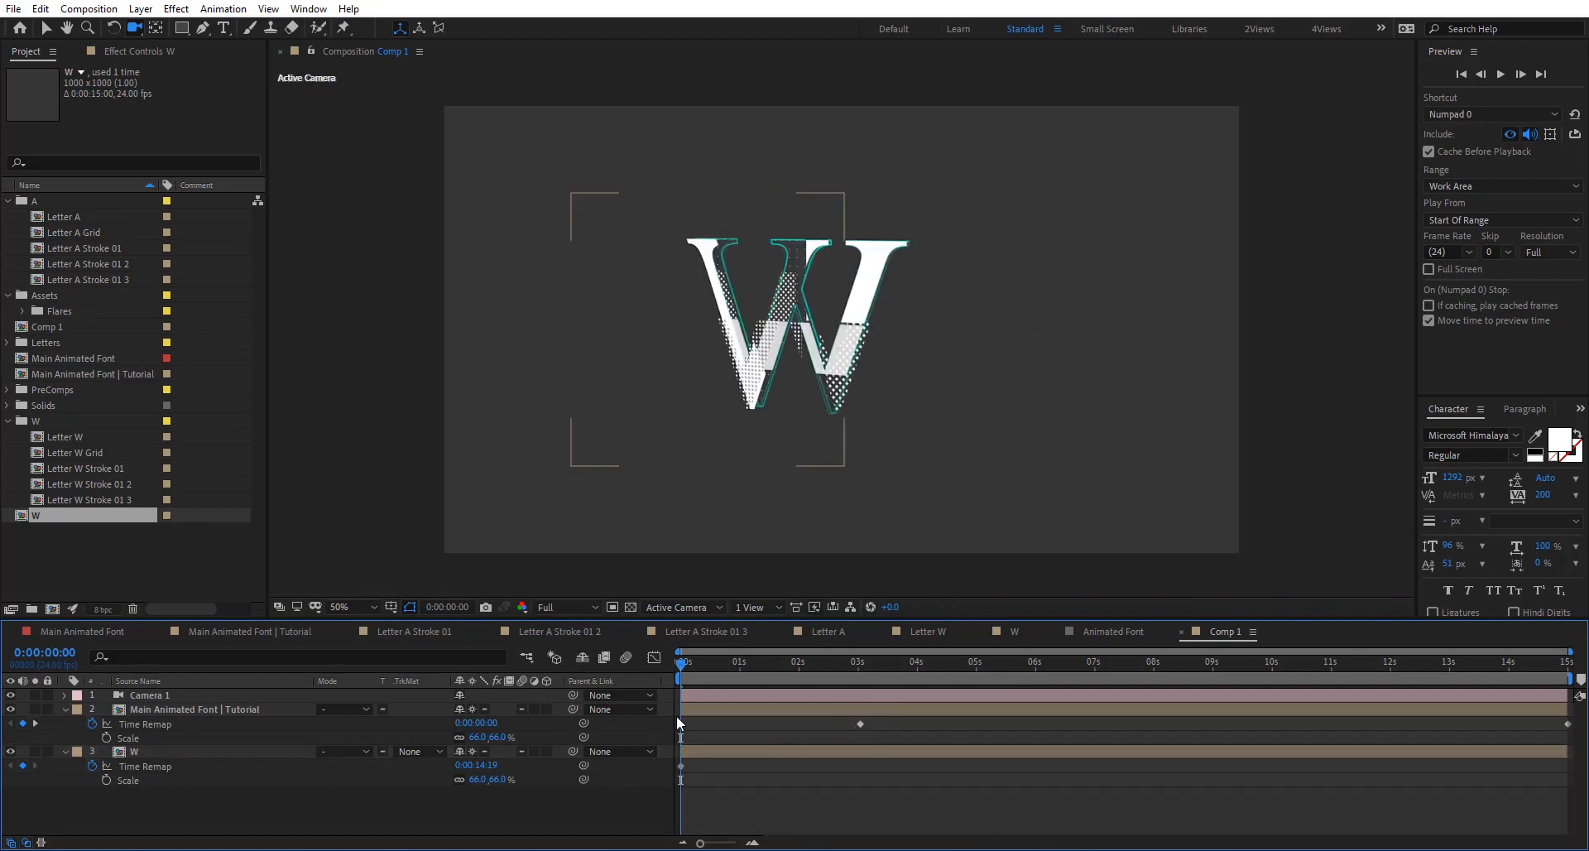
left_click(162, 722)
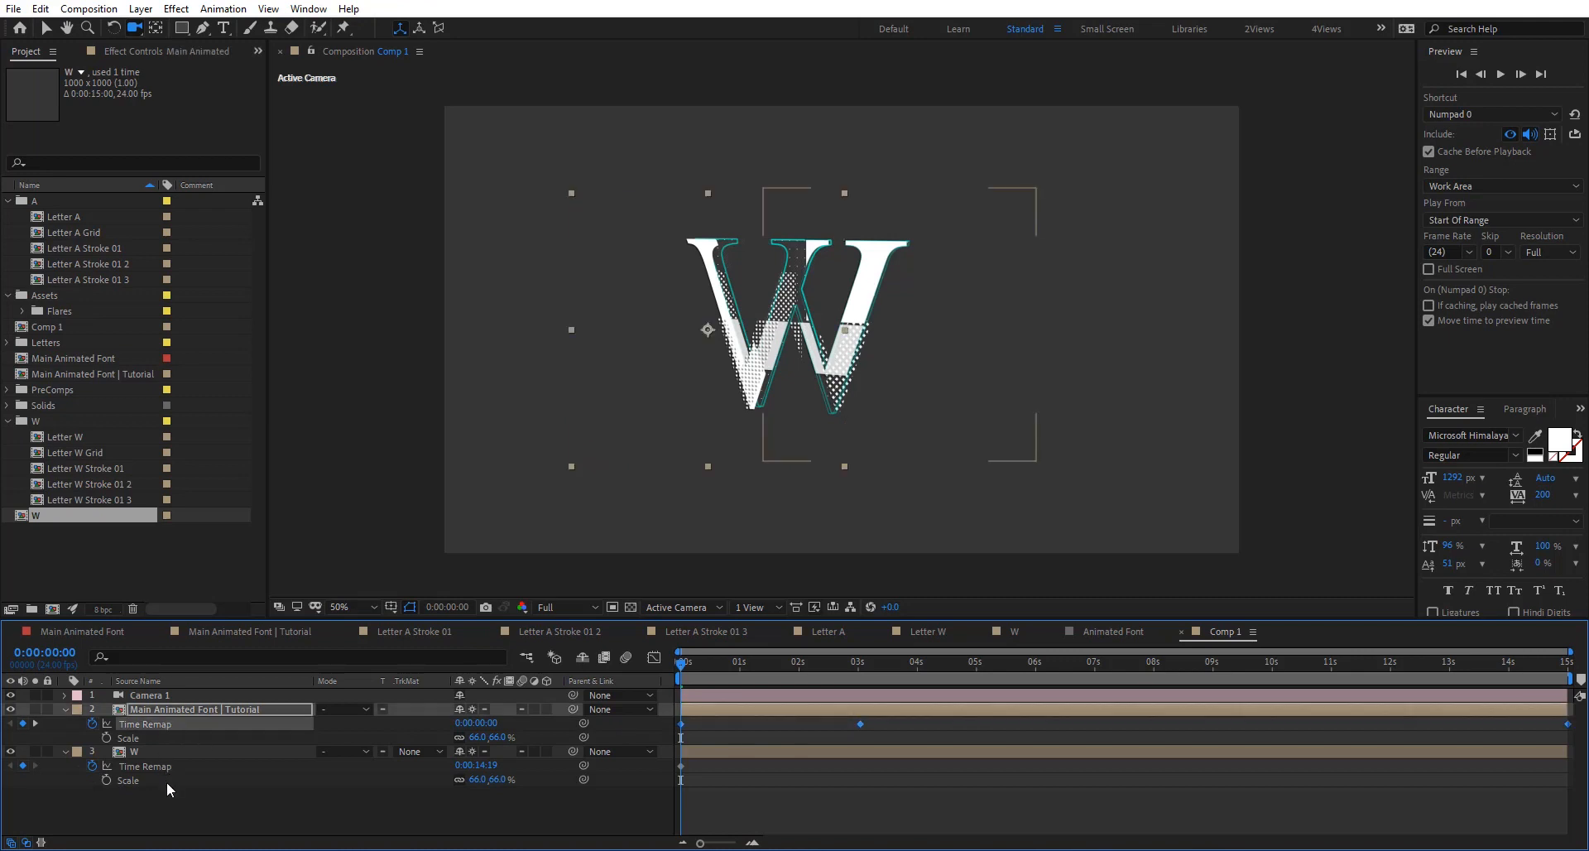
left_click(157, 766)
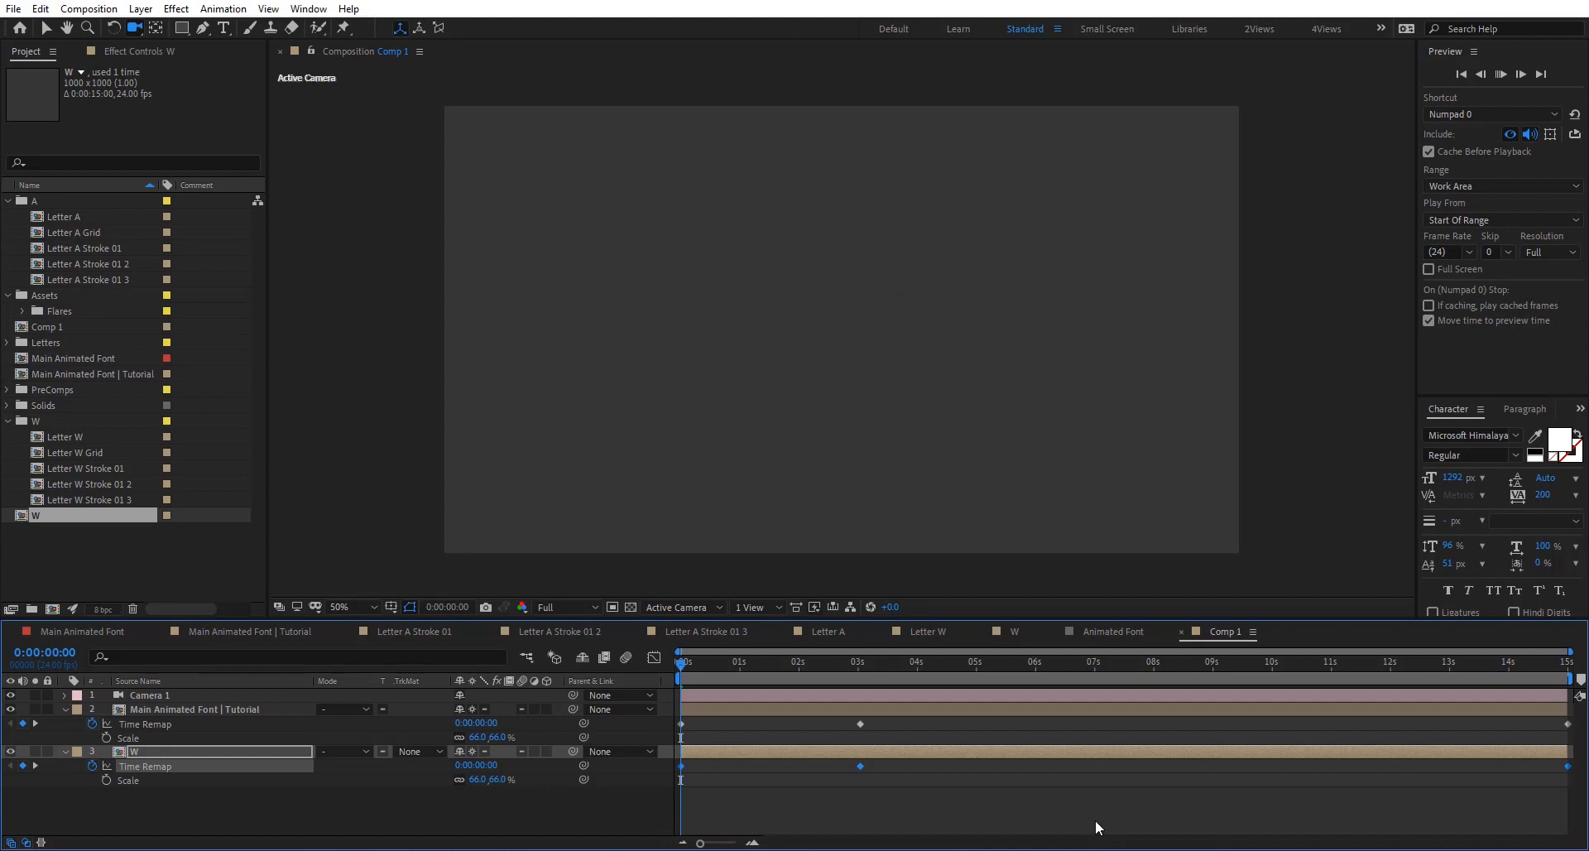
key("space")
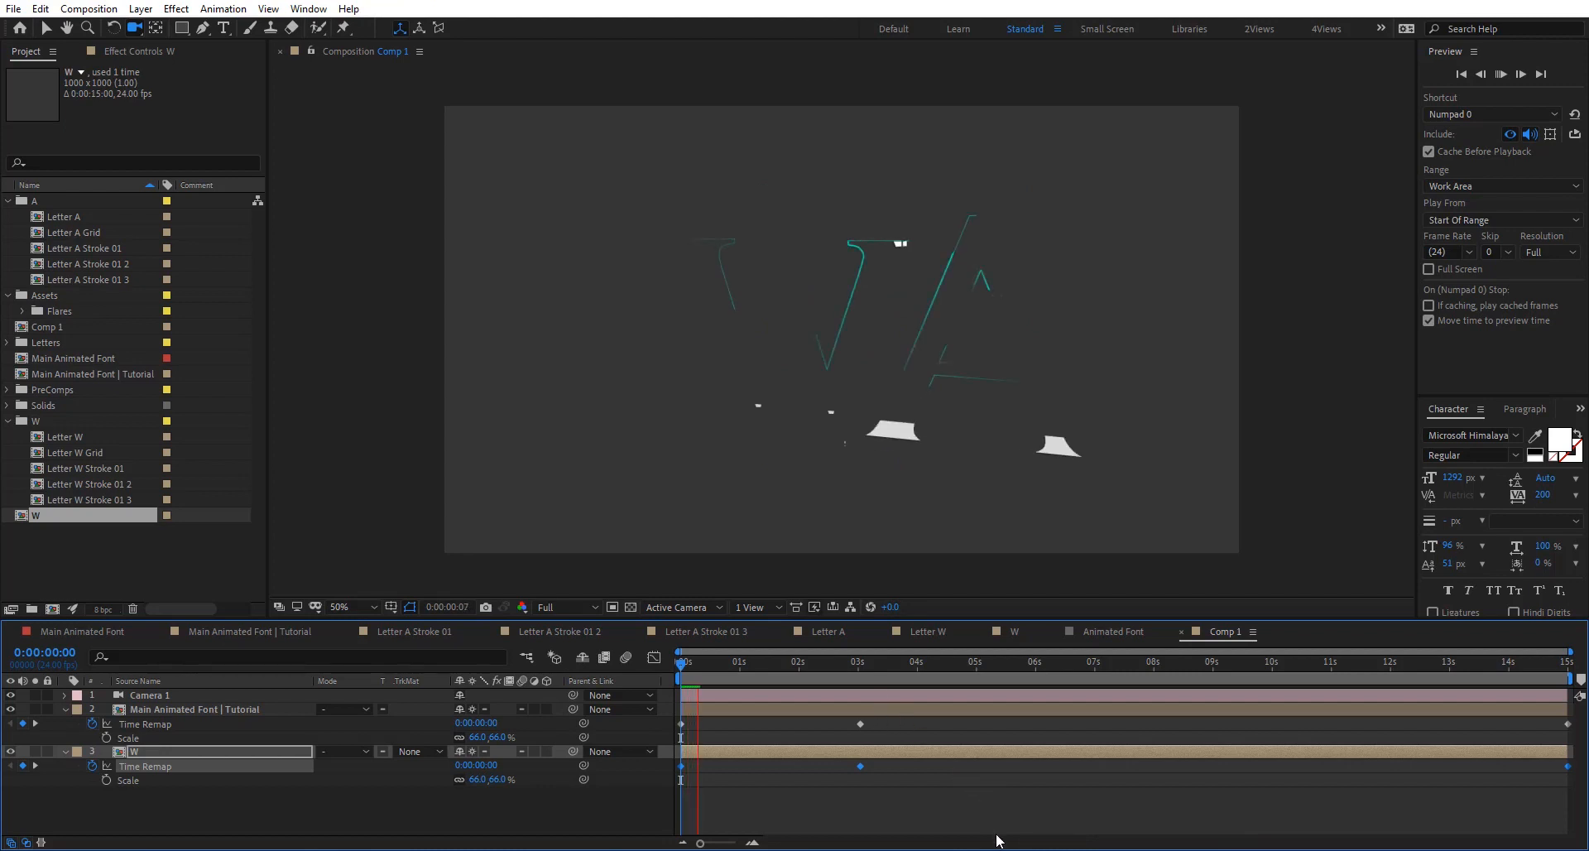